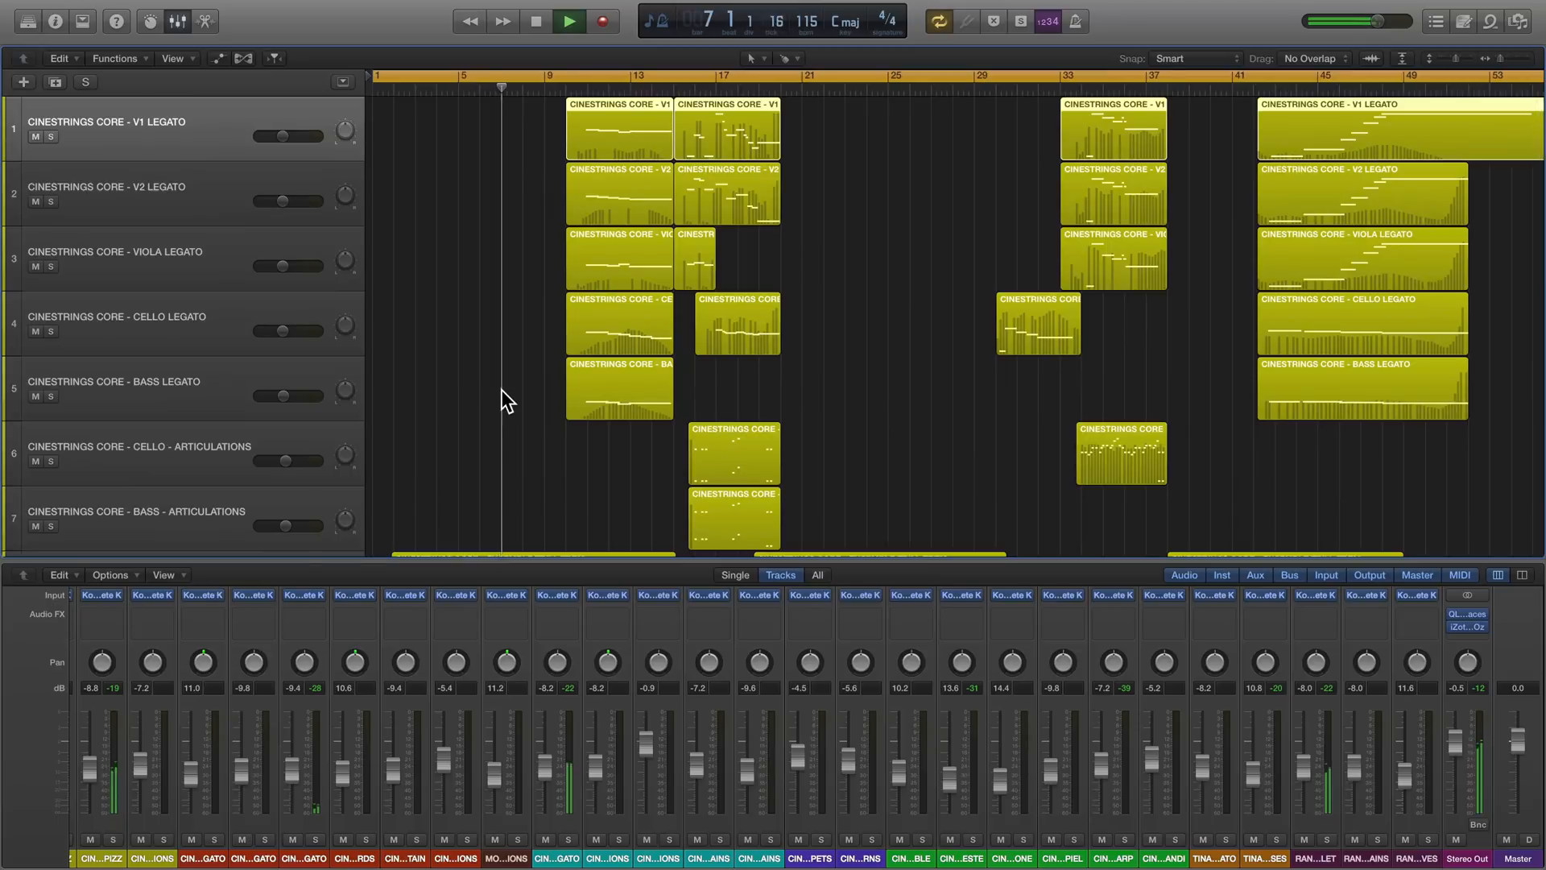
# - Hide the mixer and look through the arrangement's string, woodwind and brass tracks
pyautogui.press('x')
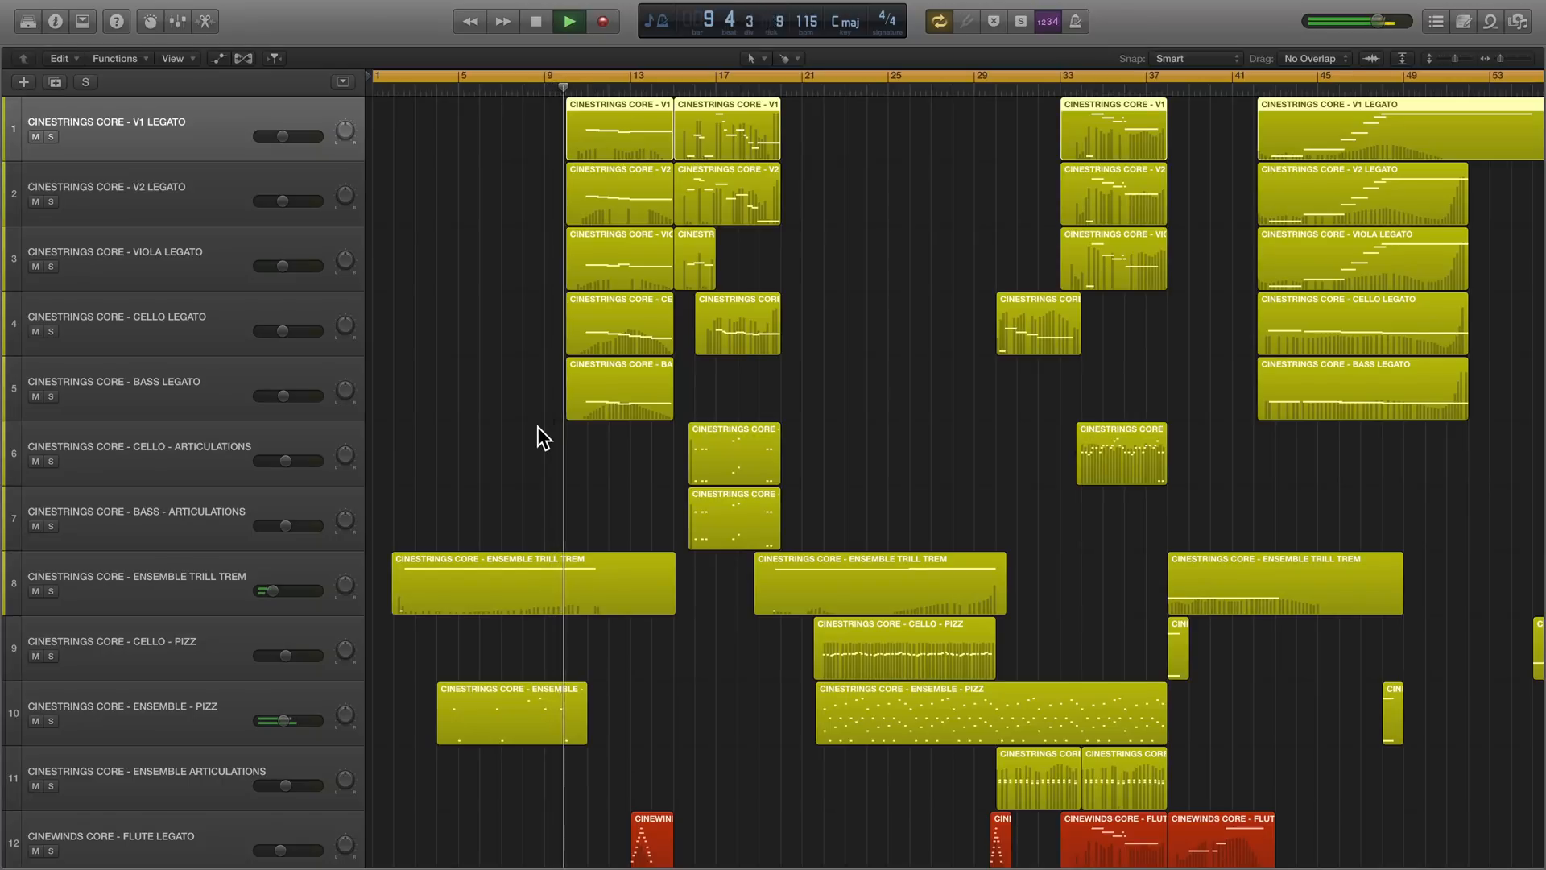
pyautogui.scroll(-5, 538, 427)
pyautogui.scroll(-5, 538, 428)
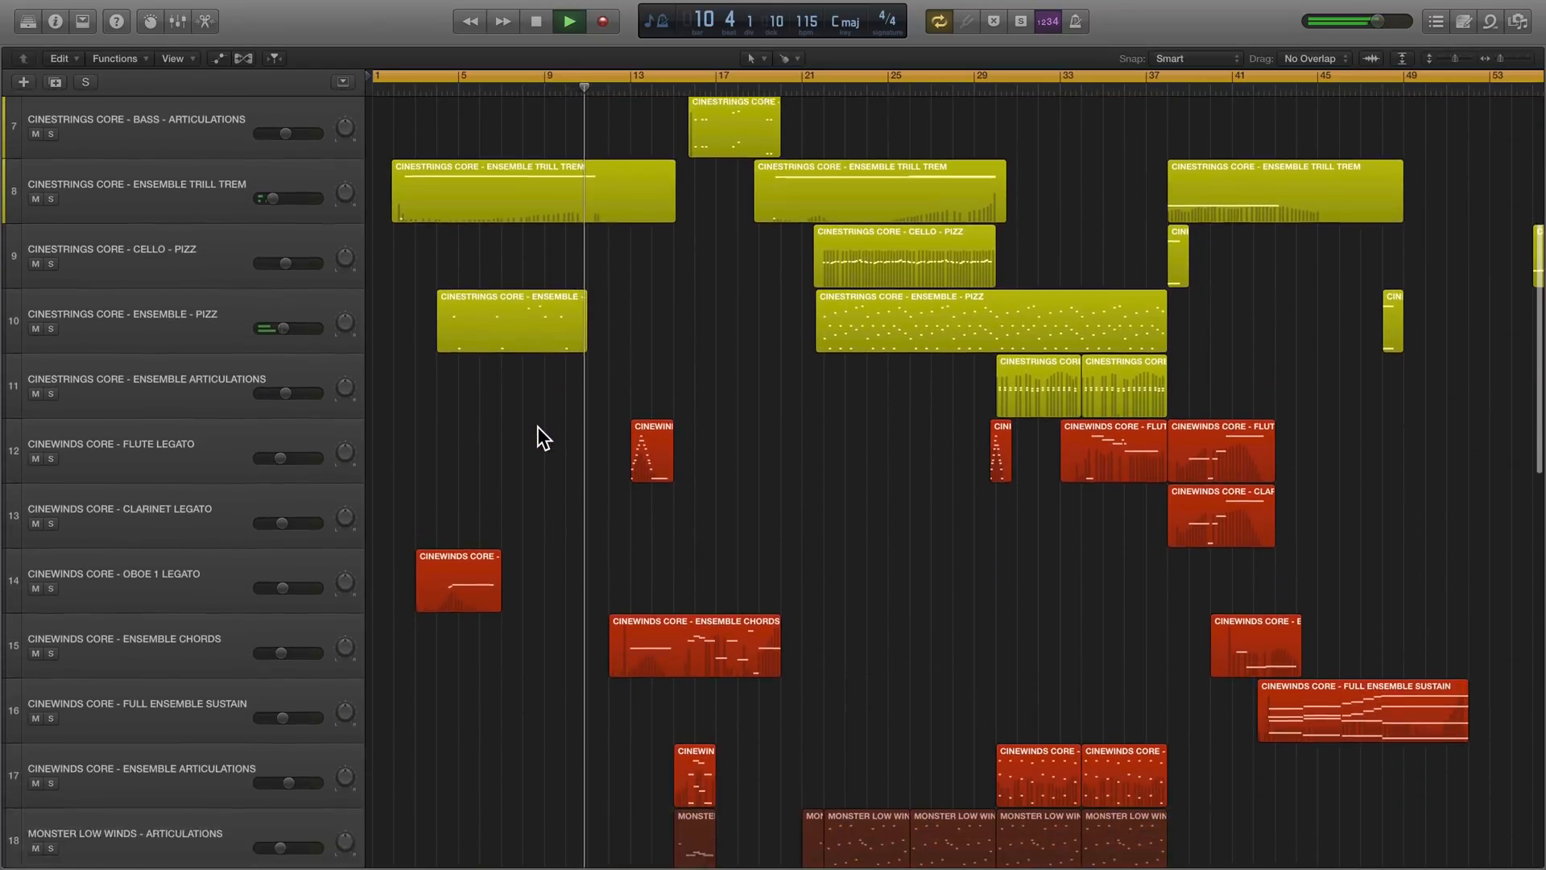
pyautogui.scroll(-2, 538, 427)
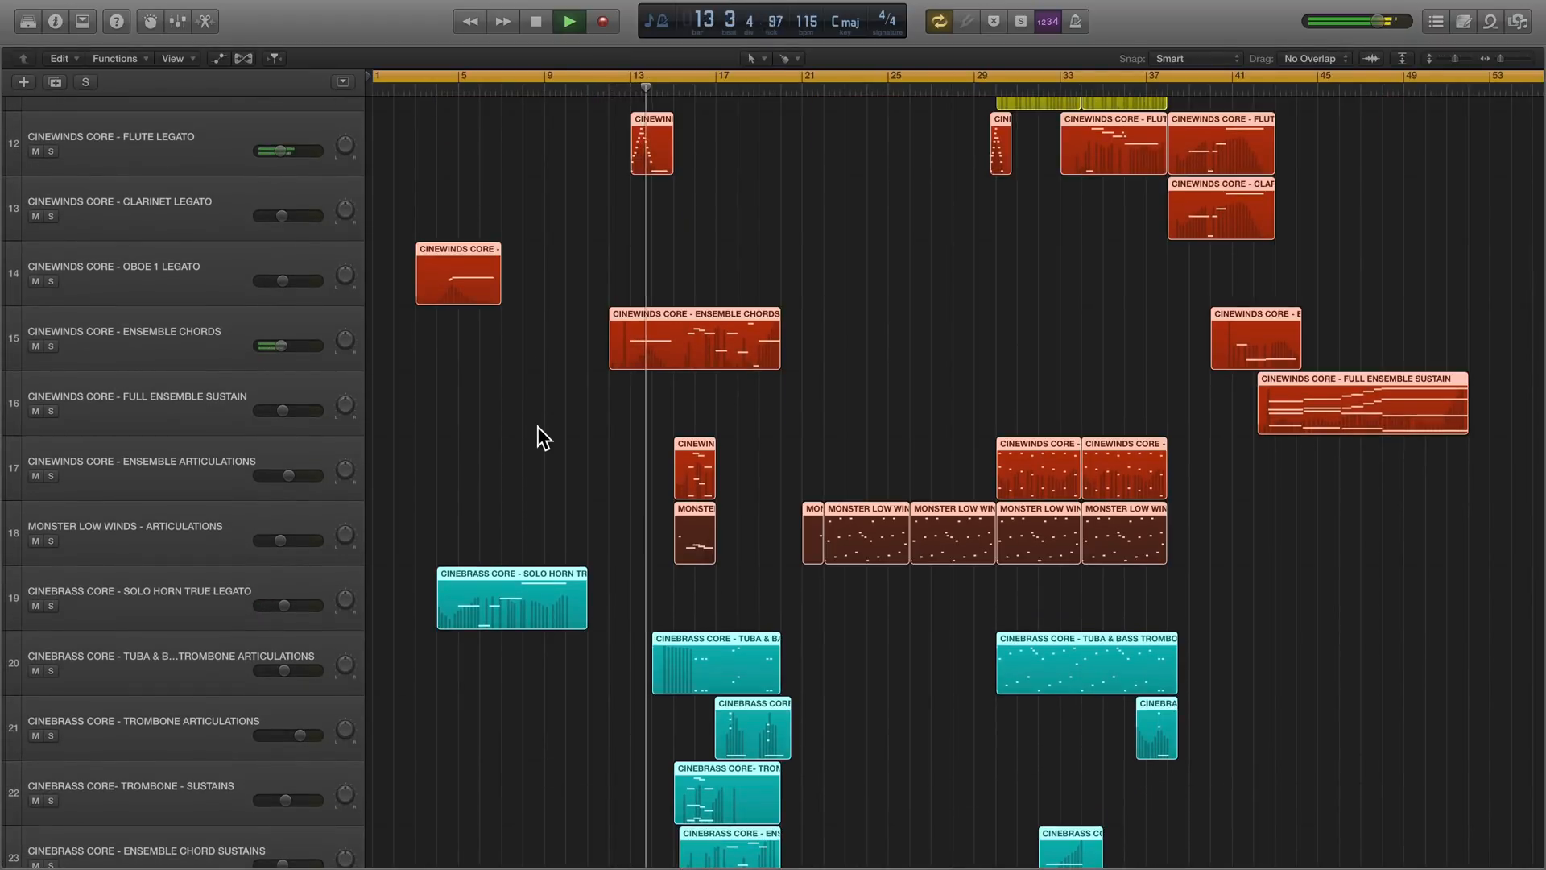
# - Open the selected regions in the Piano Roll, zoomed out to show the notes from bar 11 to about bar 37
pyautogui.press('p')
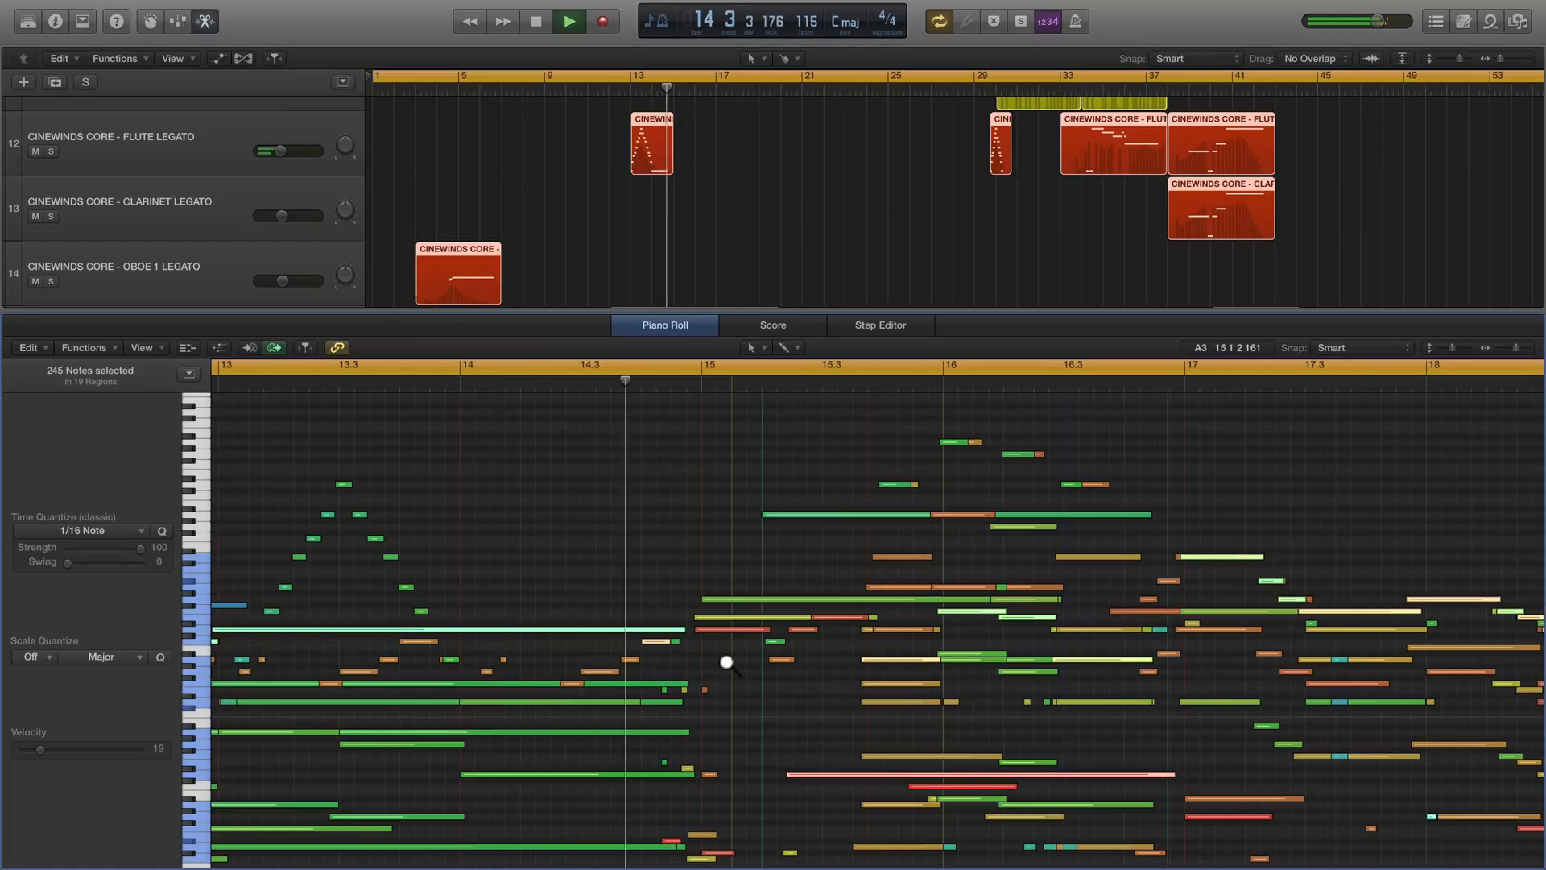
pyautogui.press('super+Left')
pyautogui.press('super+Left')
pyautogui.press('super+Left')
pyautogui.press('super+Down')
pyautogui.press('super+Down')
pyautogui.press('super+Down')
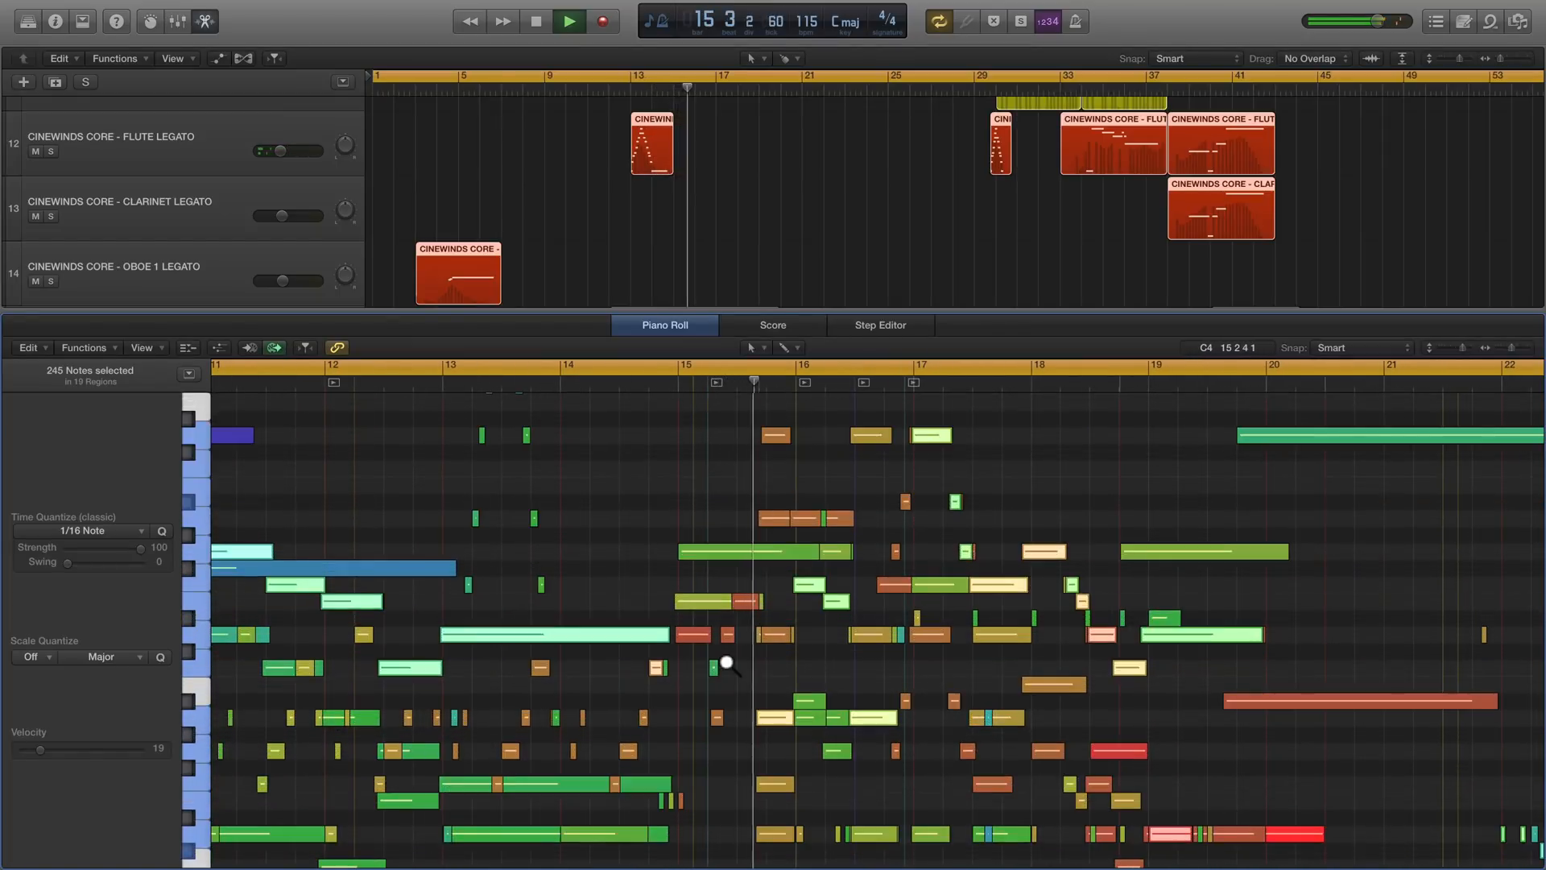
pyautogui.press('super+Up')
pyautogui.press('super+Up')
pyautogui.press('super+Up')
pyautogui.press('super+Up')
pyautogui.press('super+Up')
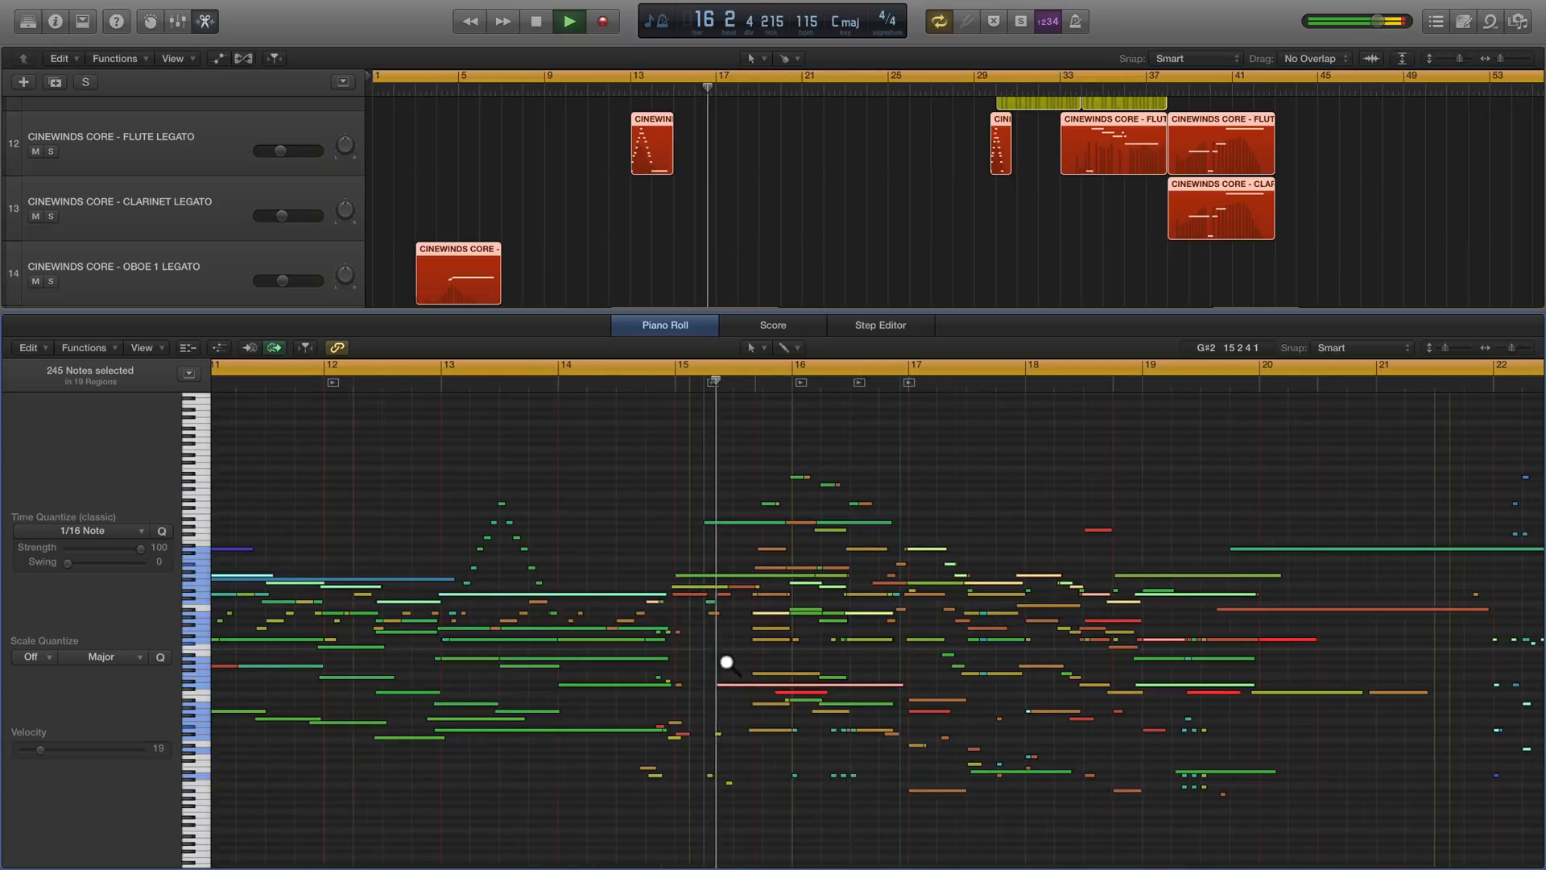
pyautogui.press('super+Left')
pyautogui.press('super+Left')
pyautogui.press('super+Left')
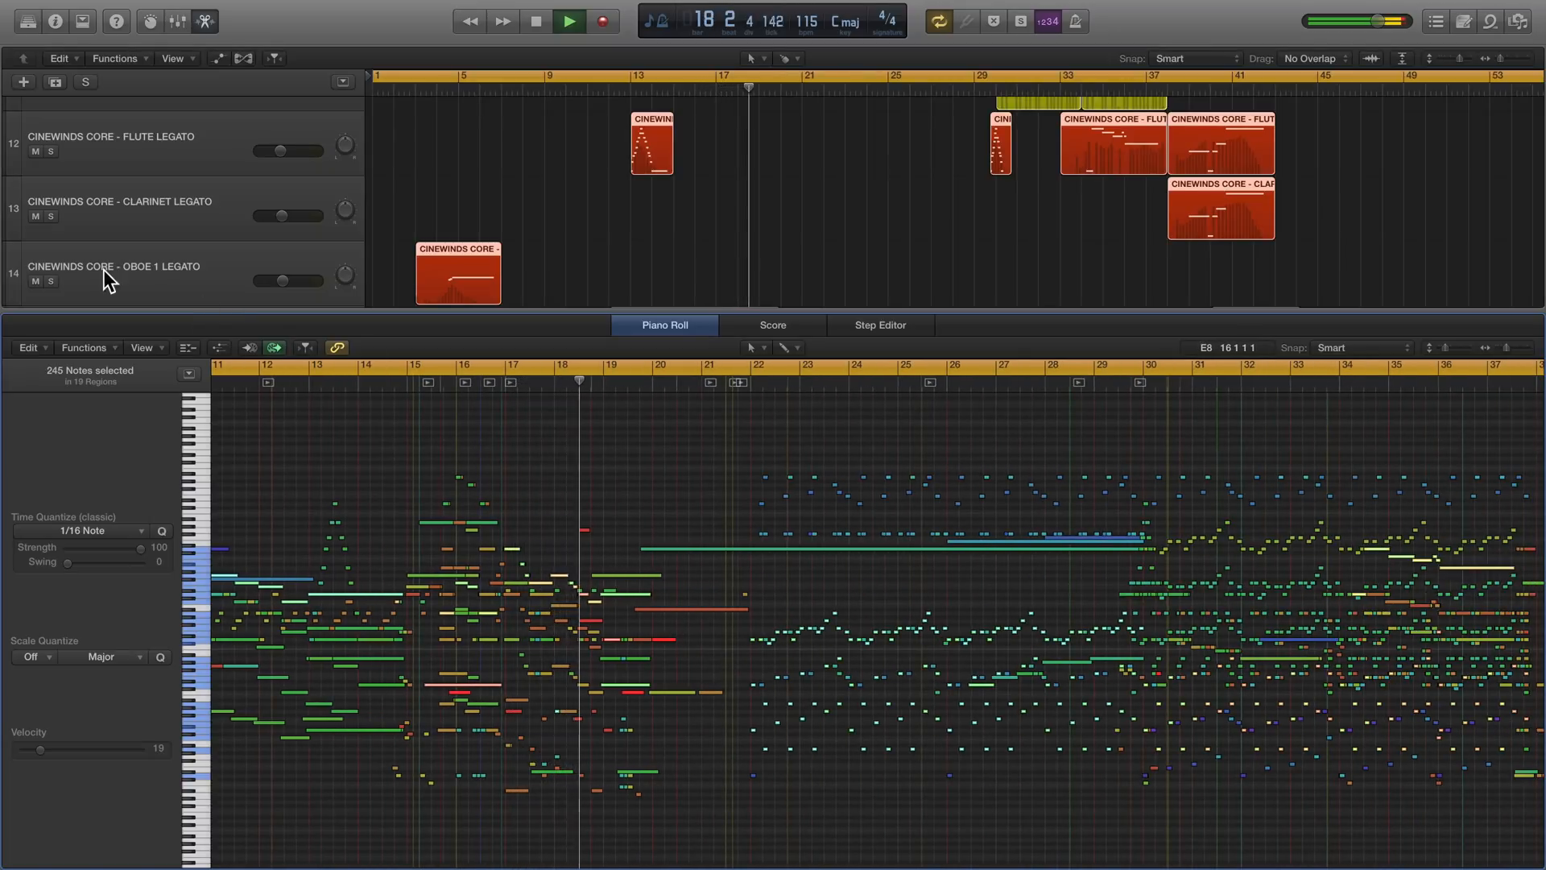
# - Reduce all tracks to a compact row height and view the Piano Roll notes from bar 19 onward
pyautogui.moveTo(14, 240); pyautogui.dragTo(16, 119)
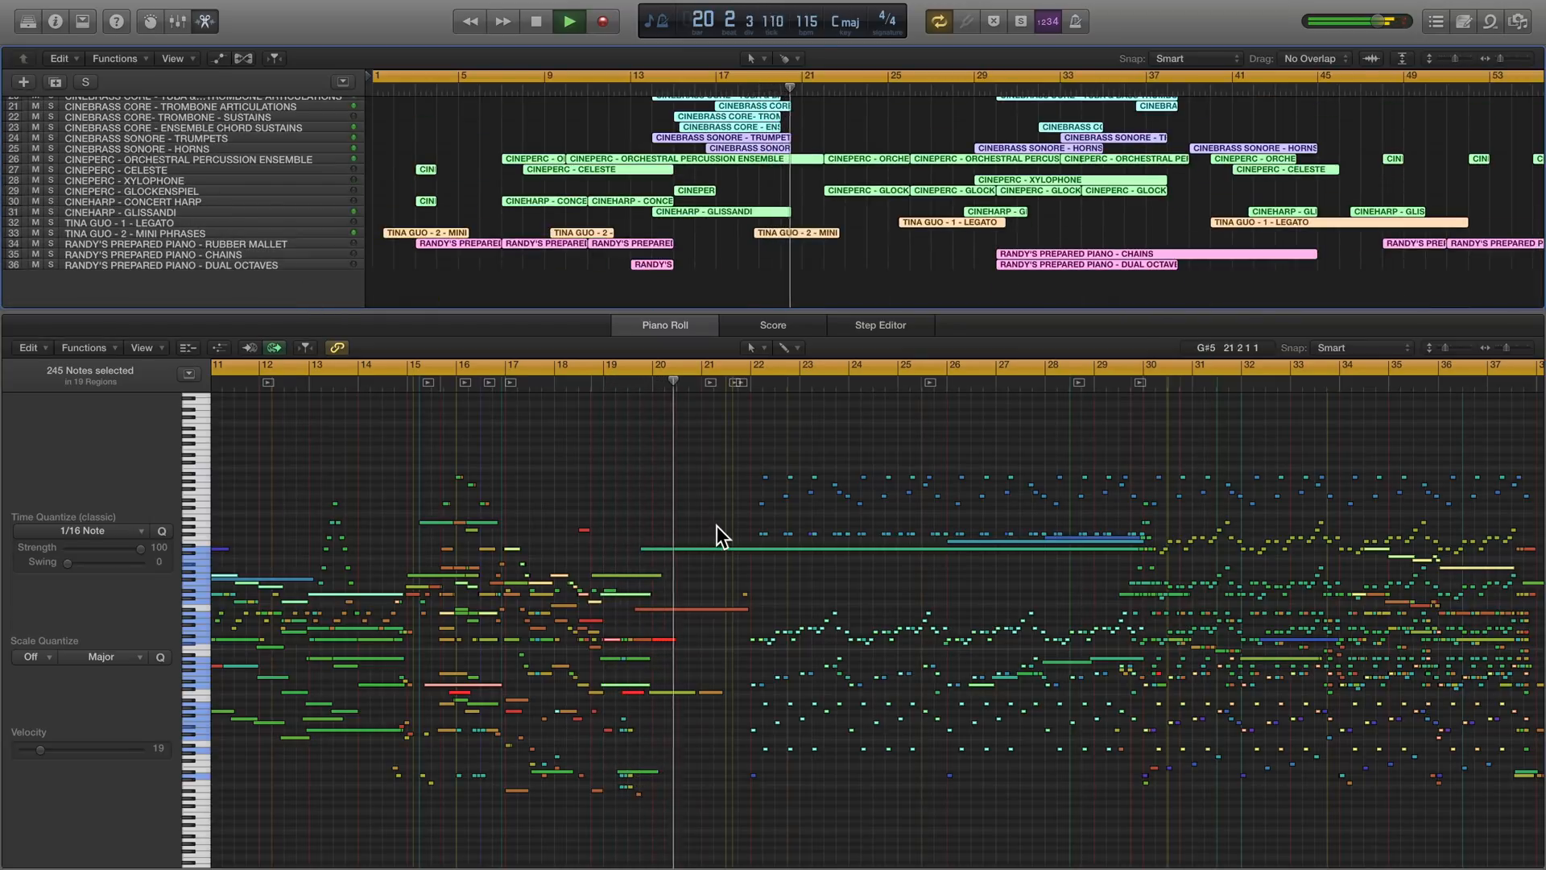
pyautogui.hscroll(6, 717, 525)
pyautogui.hscroll(2, 718, 525)
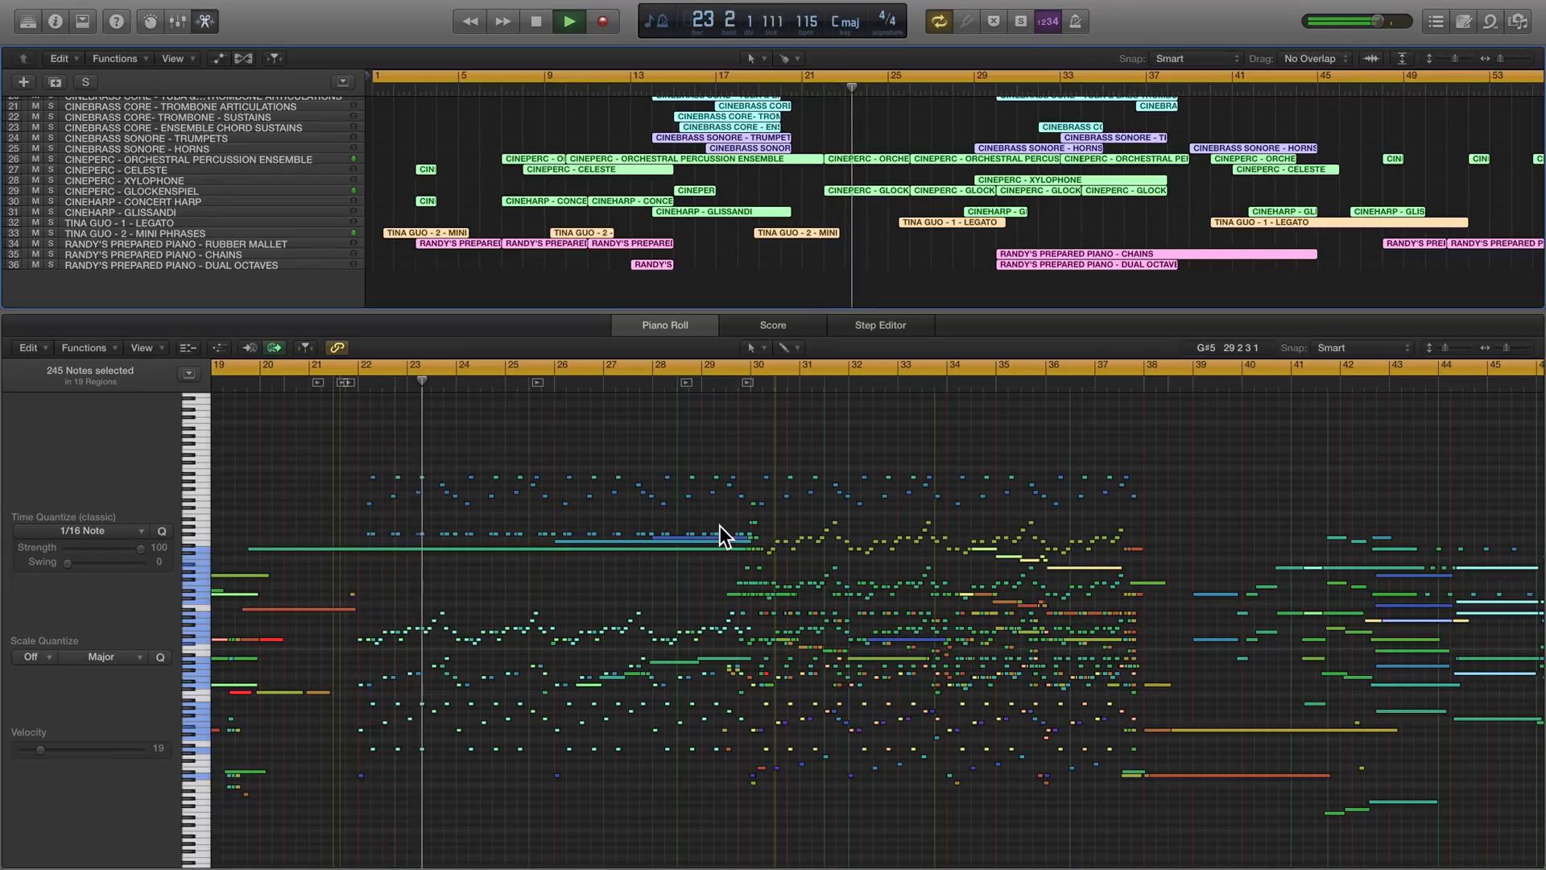
# - Show the notes of the CINESTRINGS CORE - CELLO - PIZZ track in the Piano Roll
pyautogui.scroll(8, 668, 282)
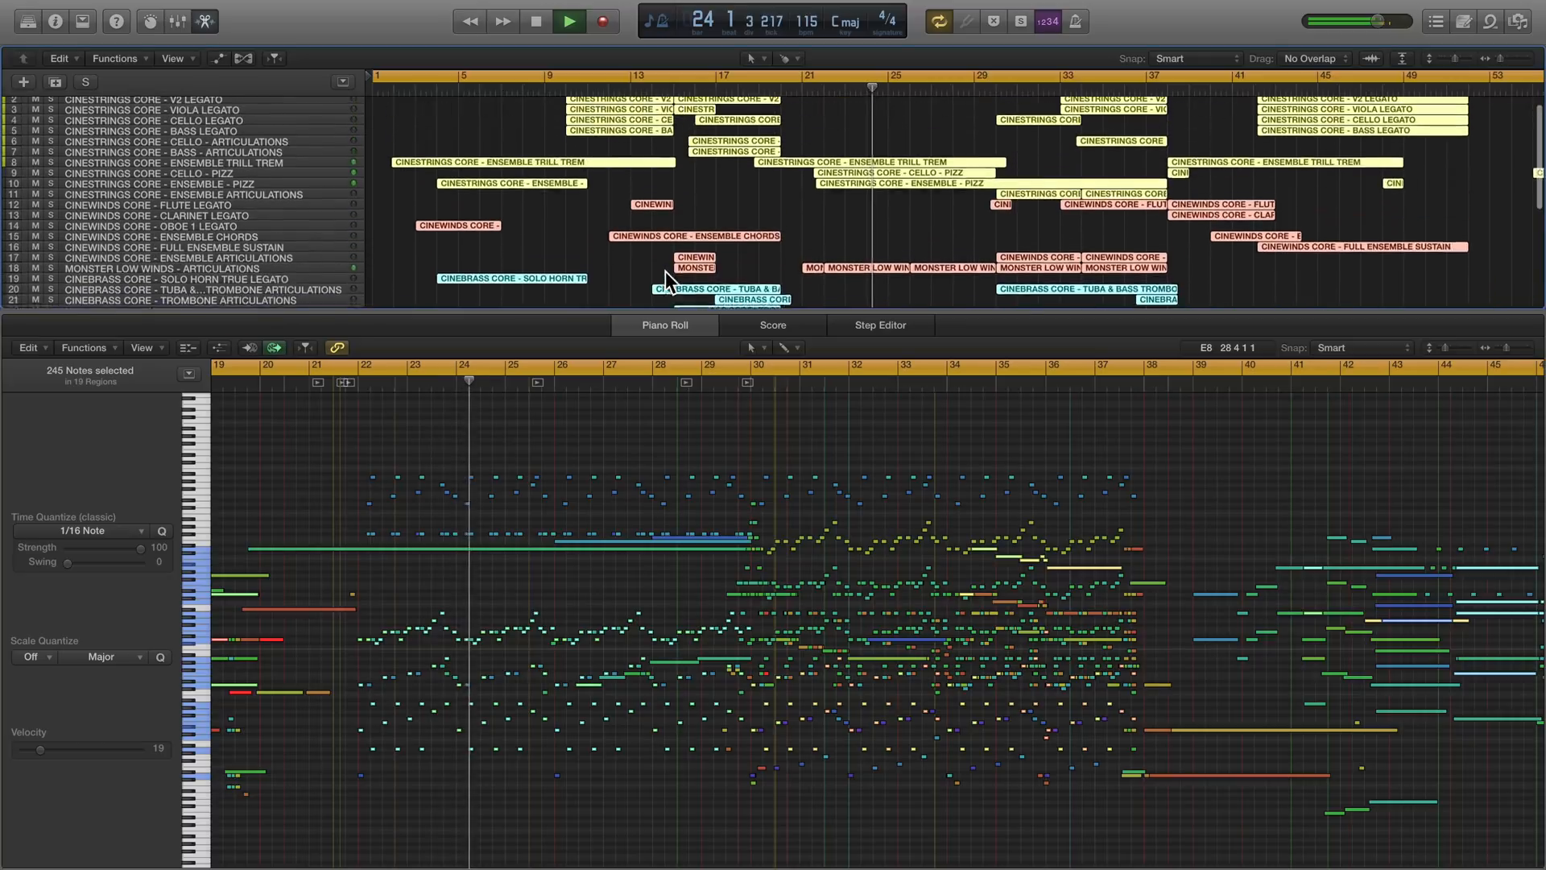
pyautogui.scroll(1, 669, 282)
pyautogui.click(200, 185)
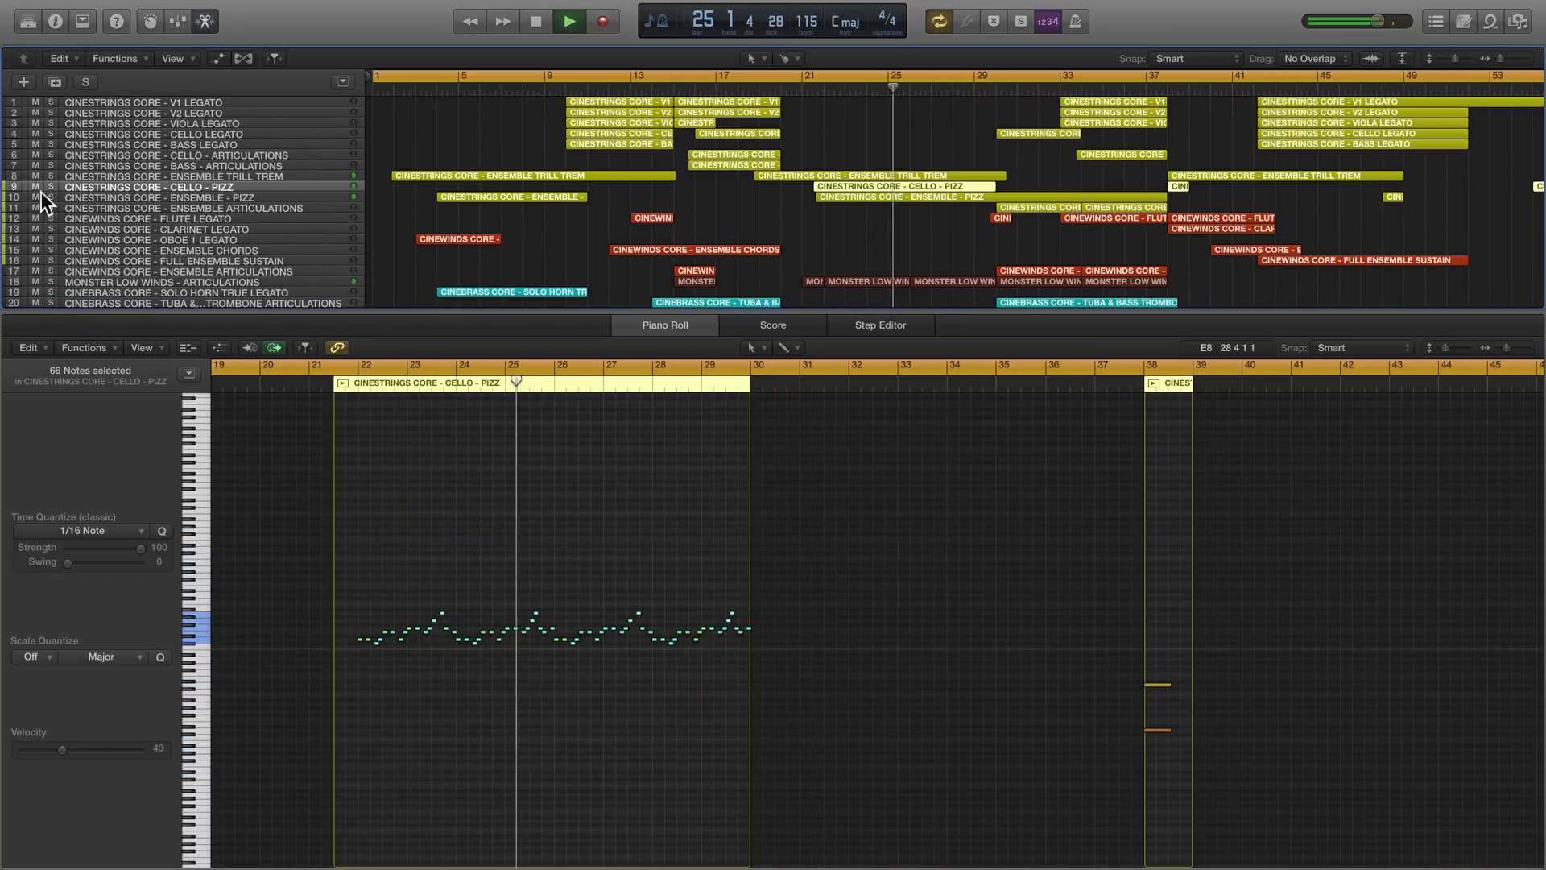
pyautogui.moveTo(10, 191); pyautogui.dragTo(14, 263)
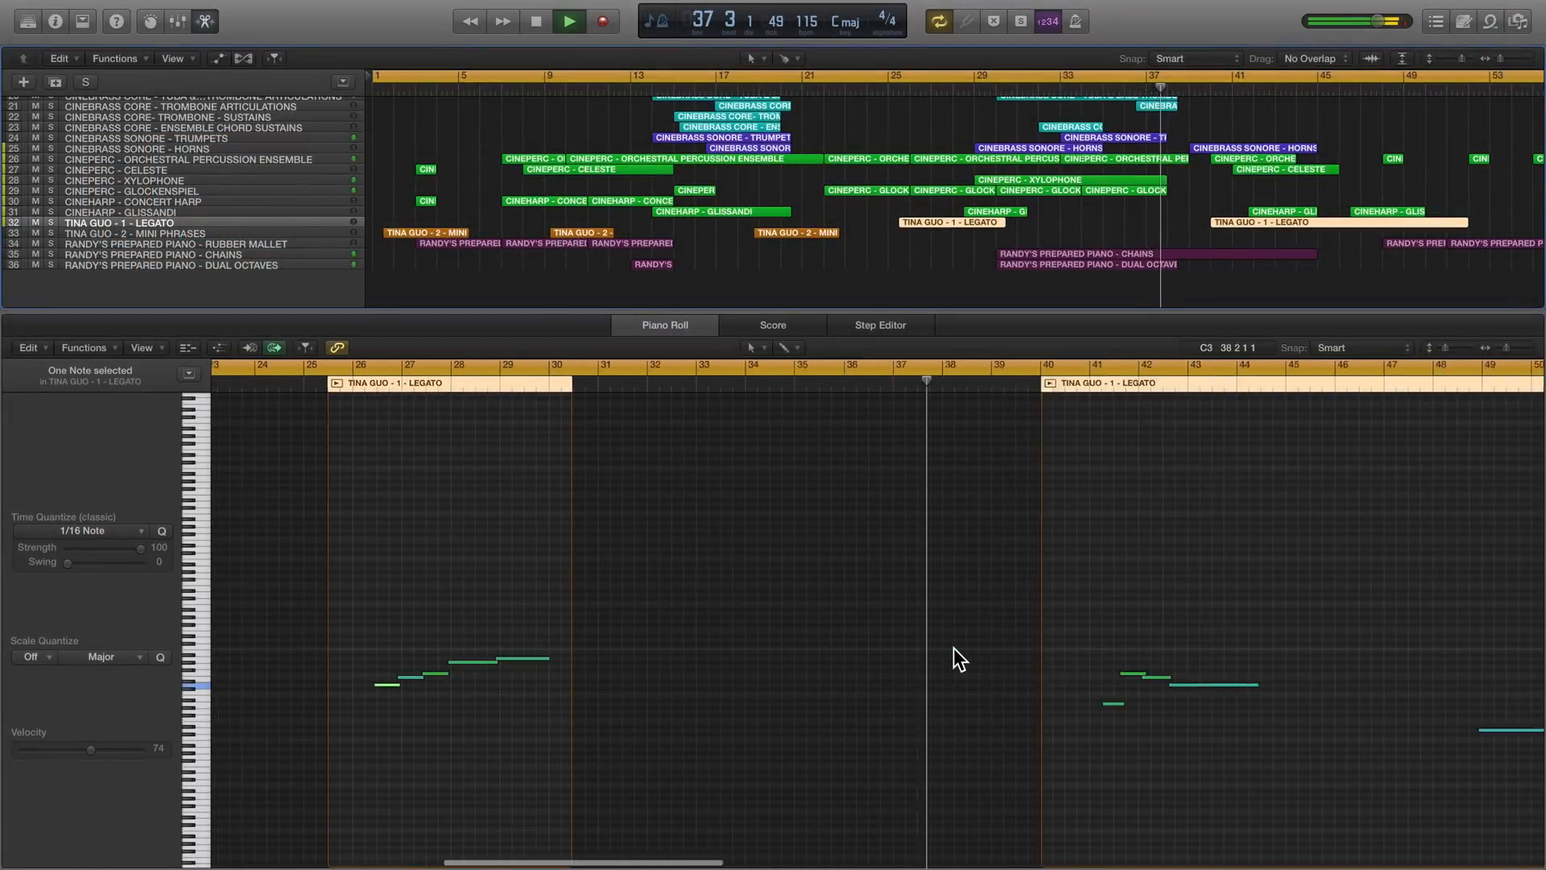
# - Examine the notes of the TINA GUO - 1 - LEGATO region that starts at bar 40
pyautogui.hscroll(5, 953, 648)
pyautogui.scroll(5, 902, 646)
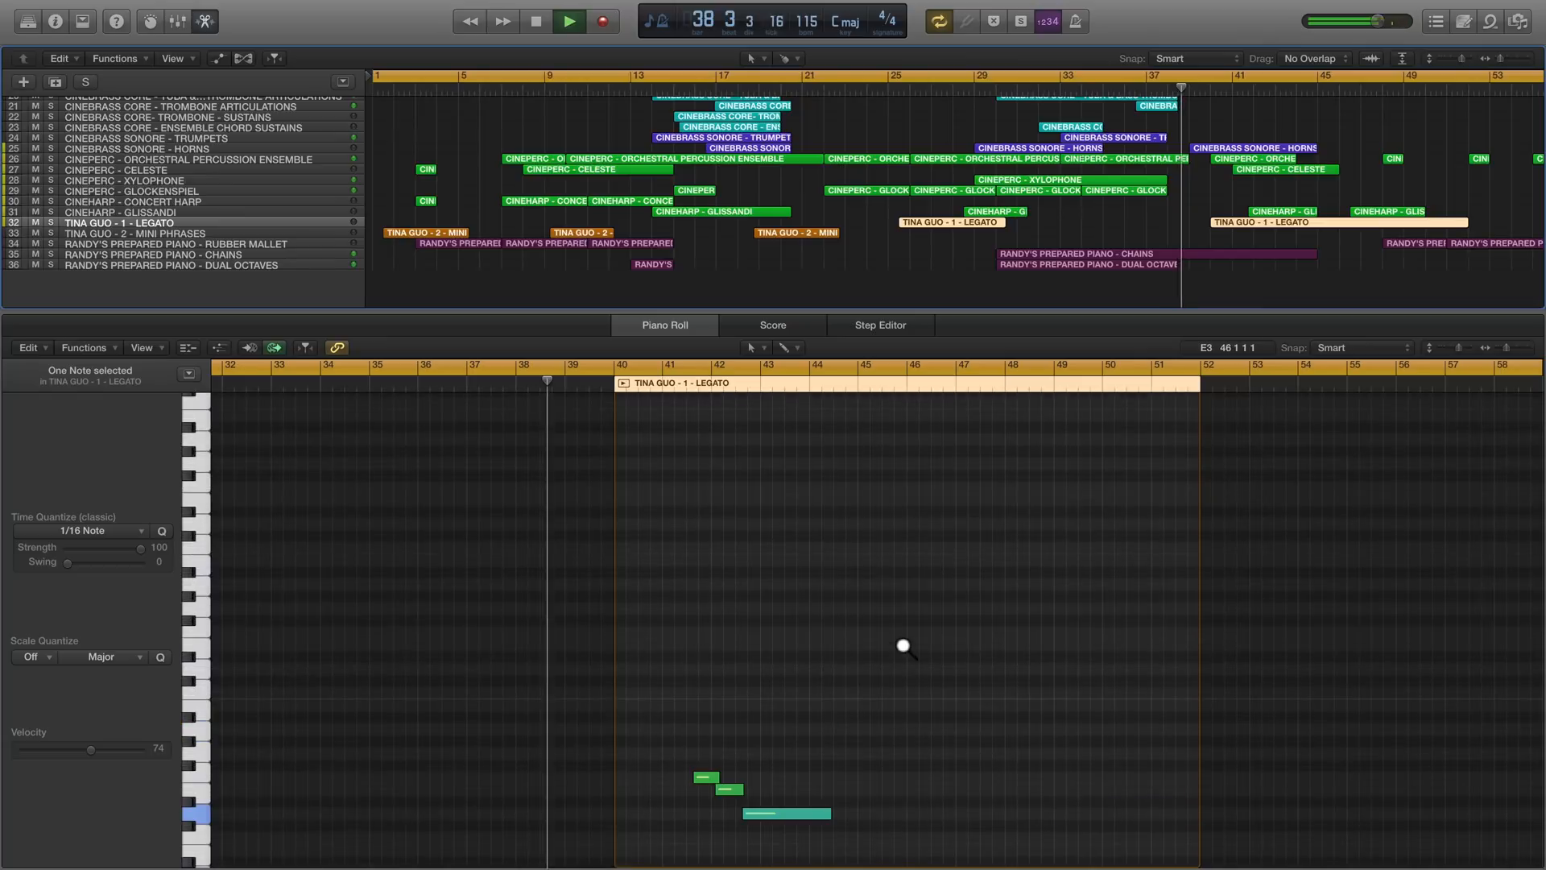
pyautogui.scroll(2, 902, 645)
pyautogui.scroll(-5, 902, 645)
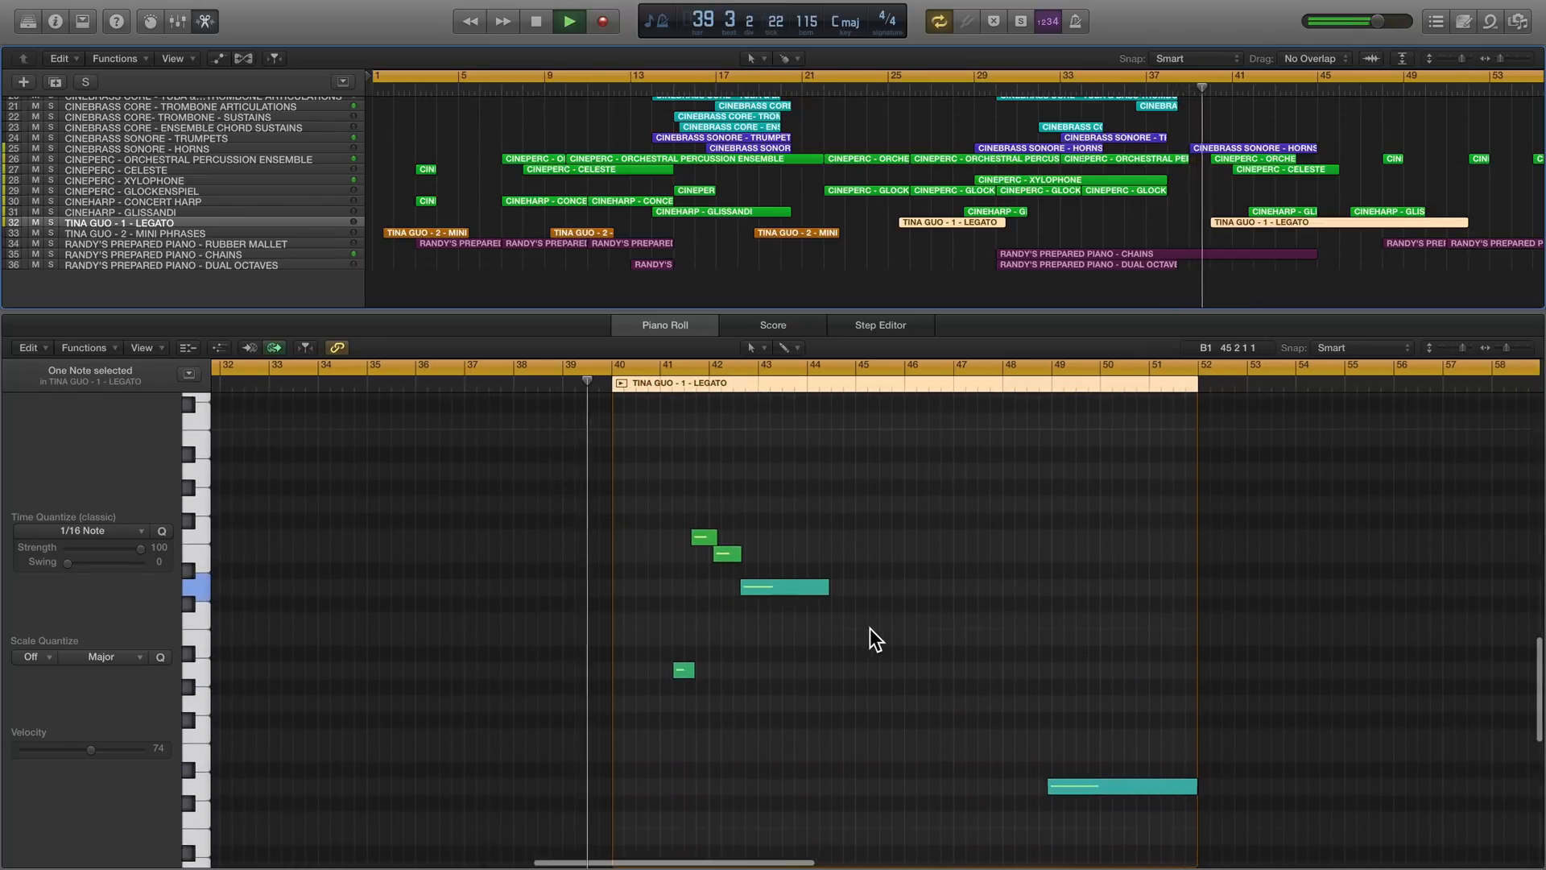
pyautogui.hscroll(2, 870, 628)
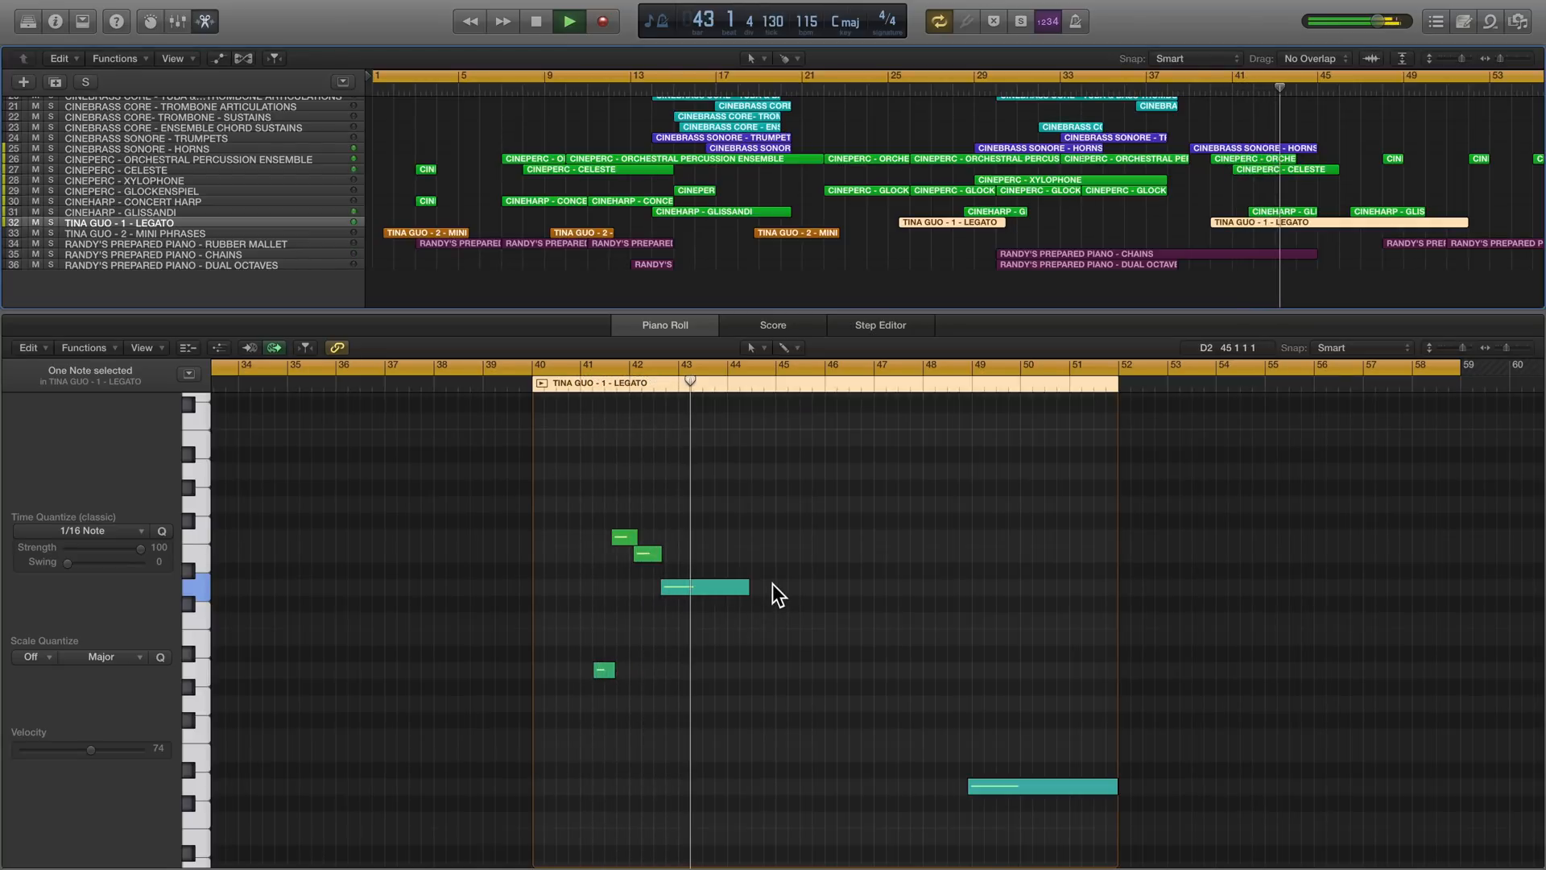
pyautogui.press('x')
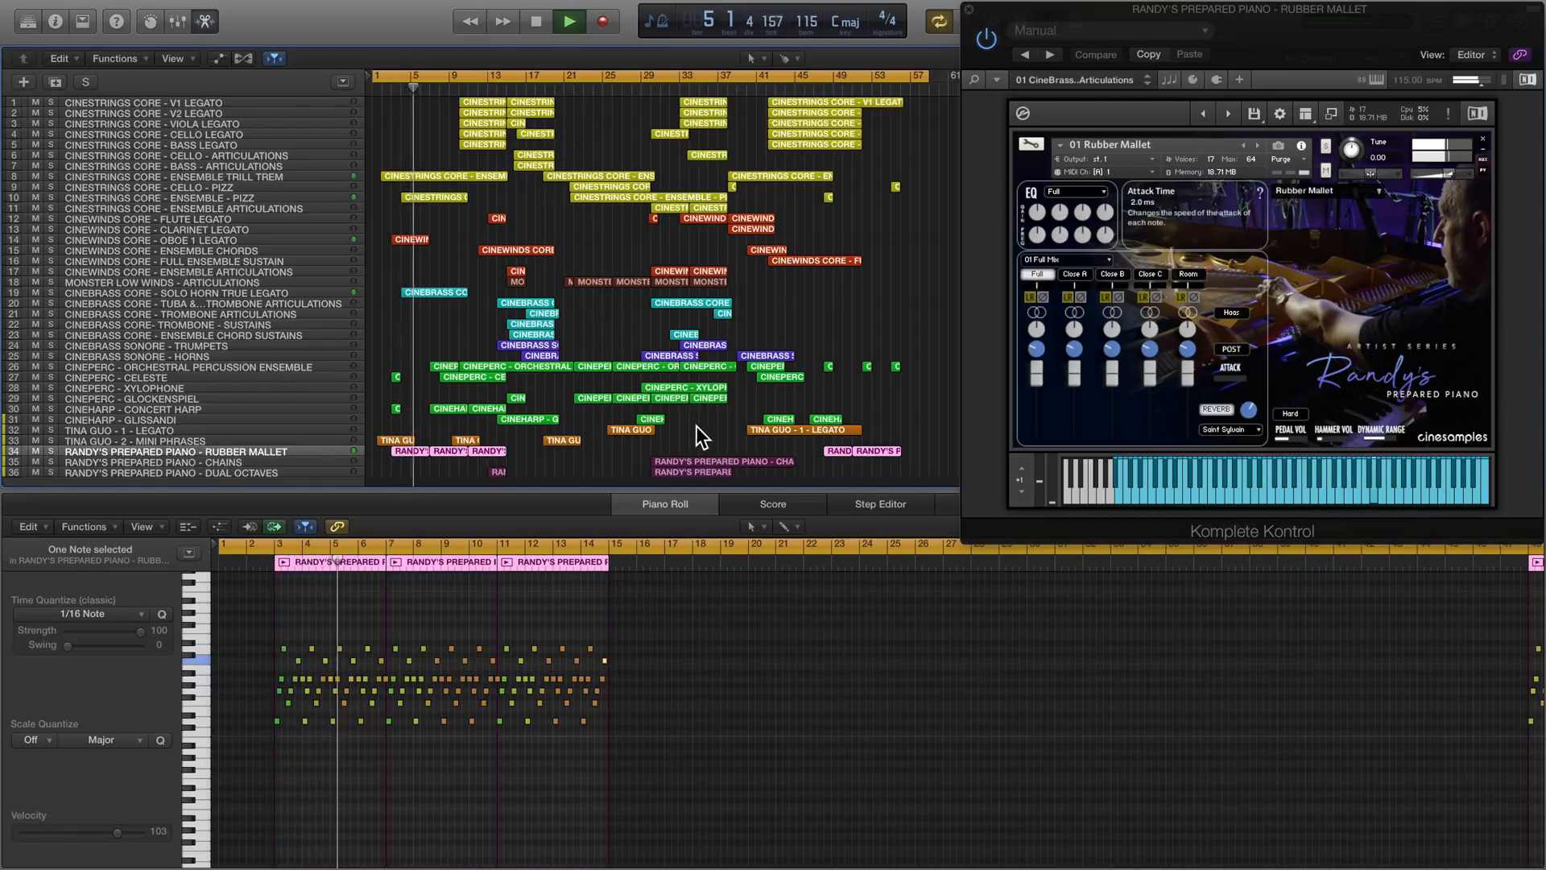
# - Review the orchestral percussion ensemble track, and examine all notes of the CINESTRINGS CORE - V1 LEGATO track
pyautogui.click(240, 366)
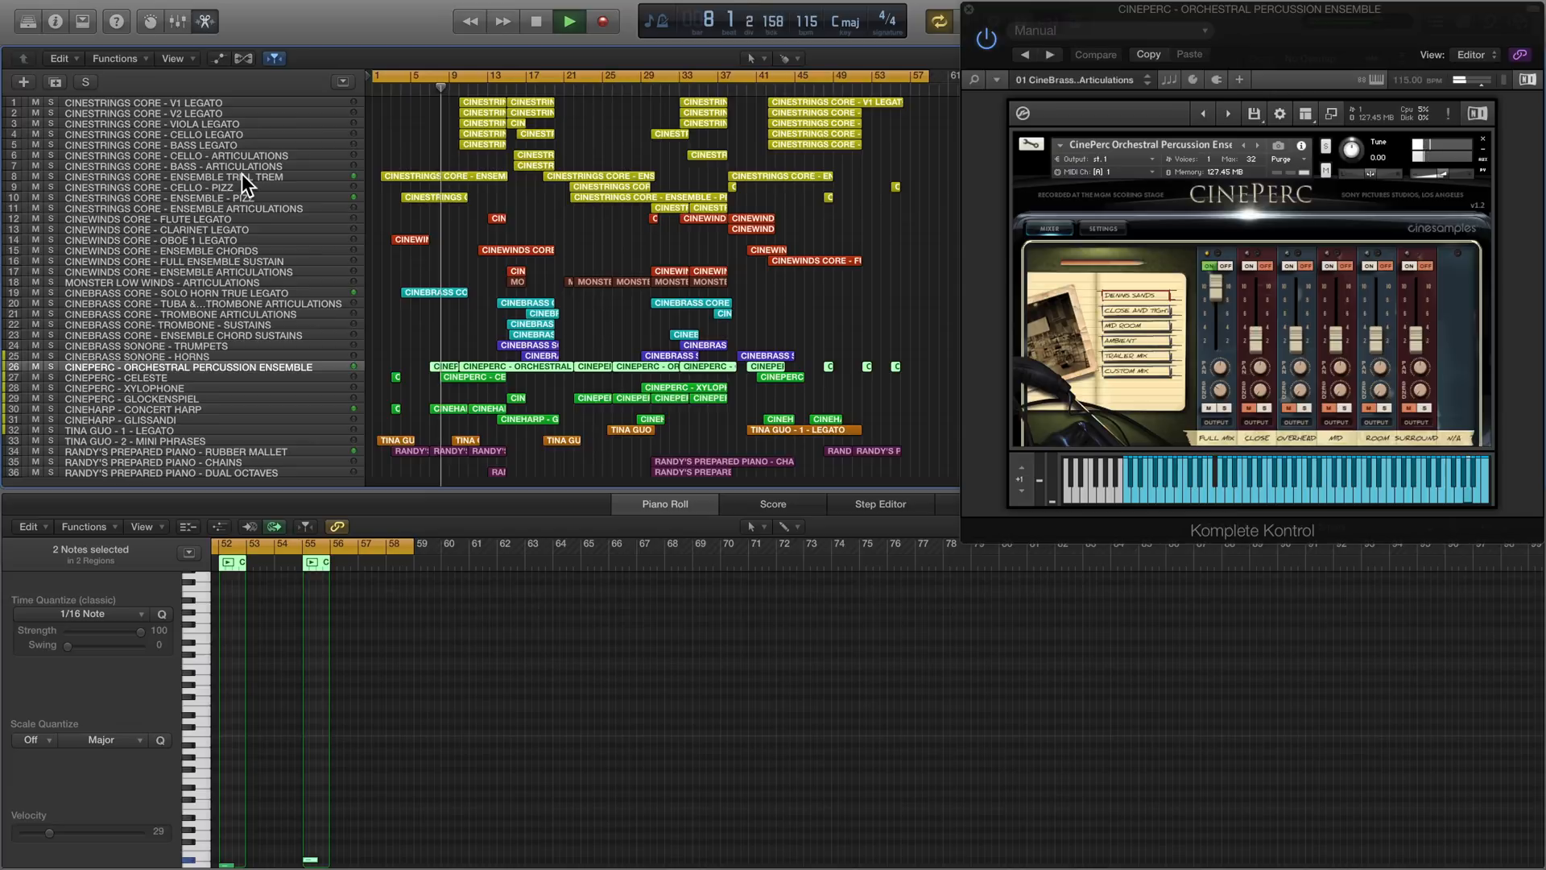
pyautogui.click(235, 101)
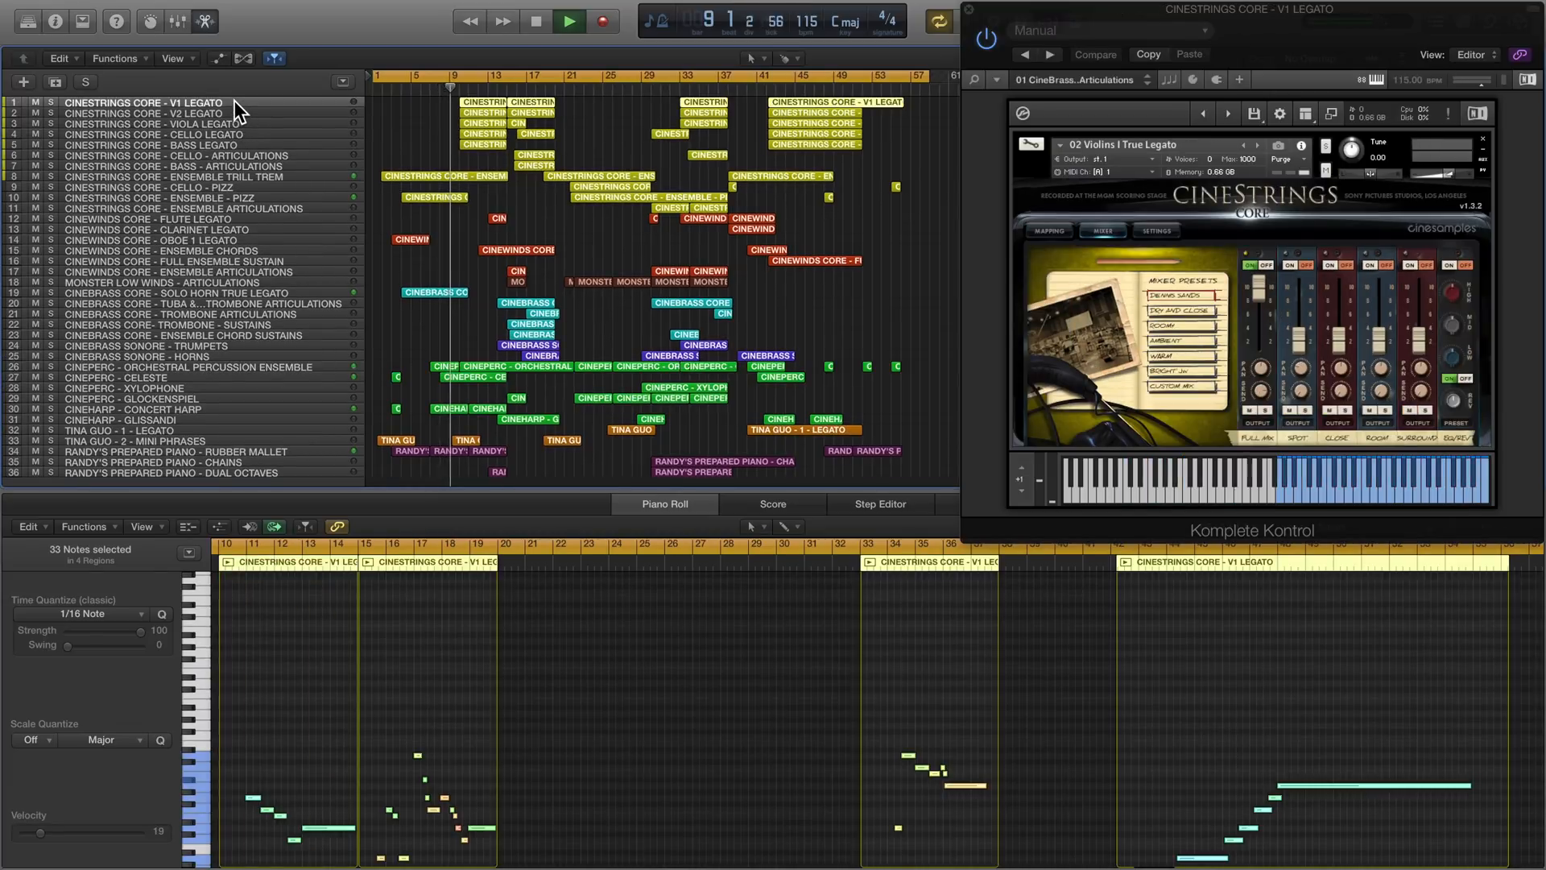
pyautogui.scroll(-10, 471, 670)
pyautogui.scroll(3, 471, 669)
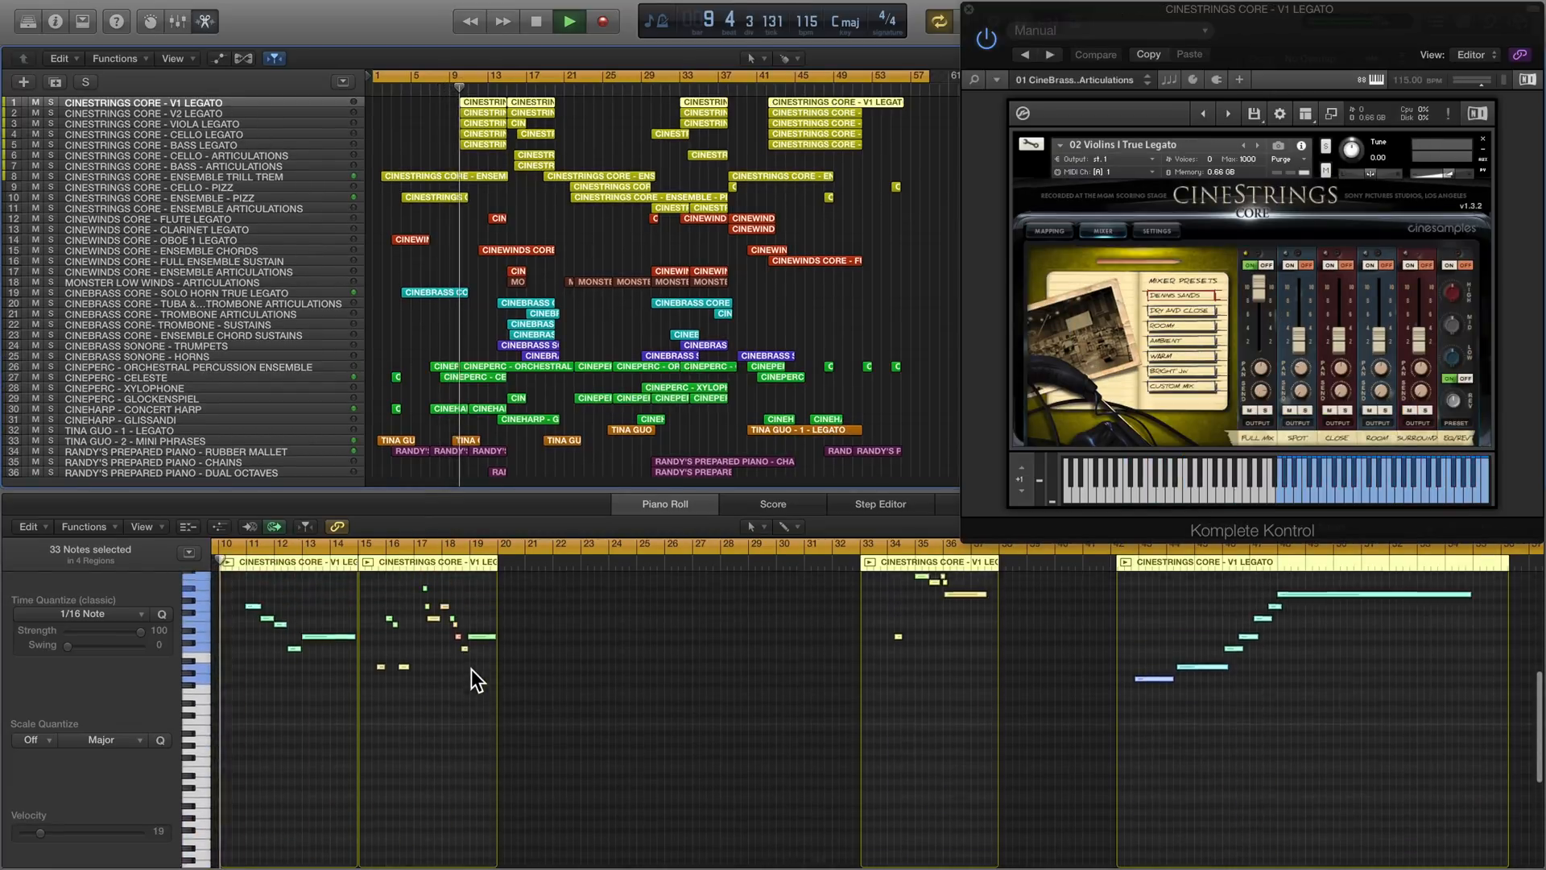
pyautogui.scroll(-4, 471, 670)
pyautogui.hscroll(-5, 472, 669)
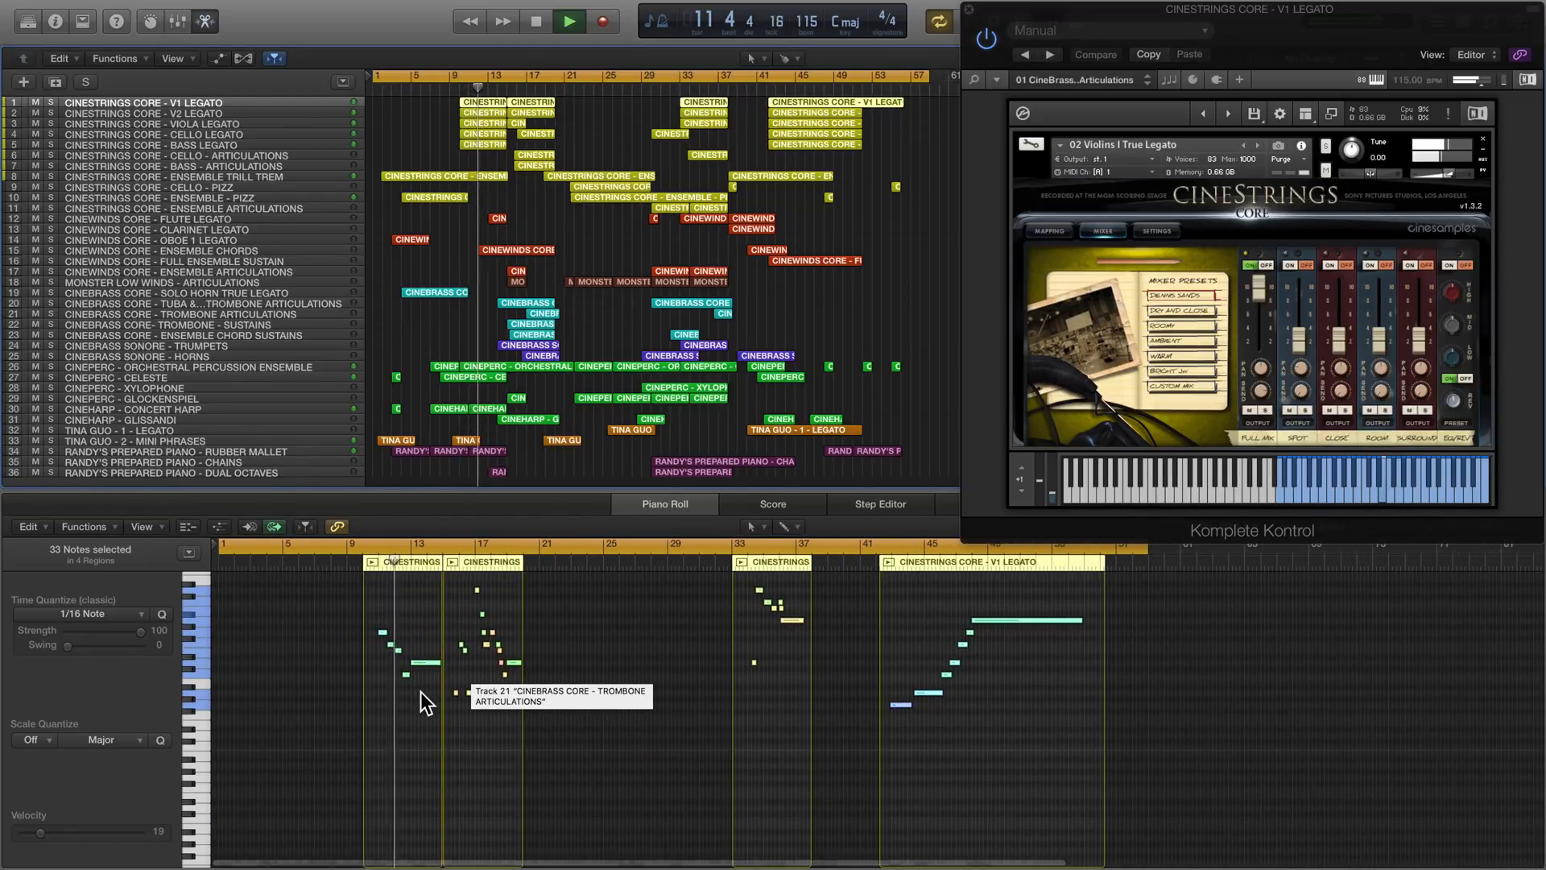
# - Review the notes and instruments of the CineStrings cello articulations and the CineBrass tuba and bass trombone articulations tracks
pyautogui.click(243, 156)
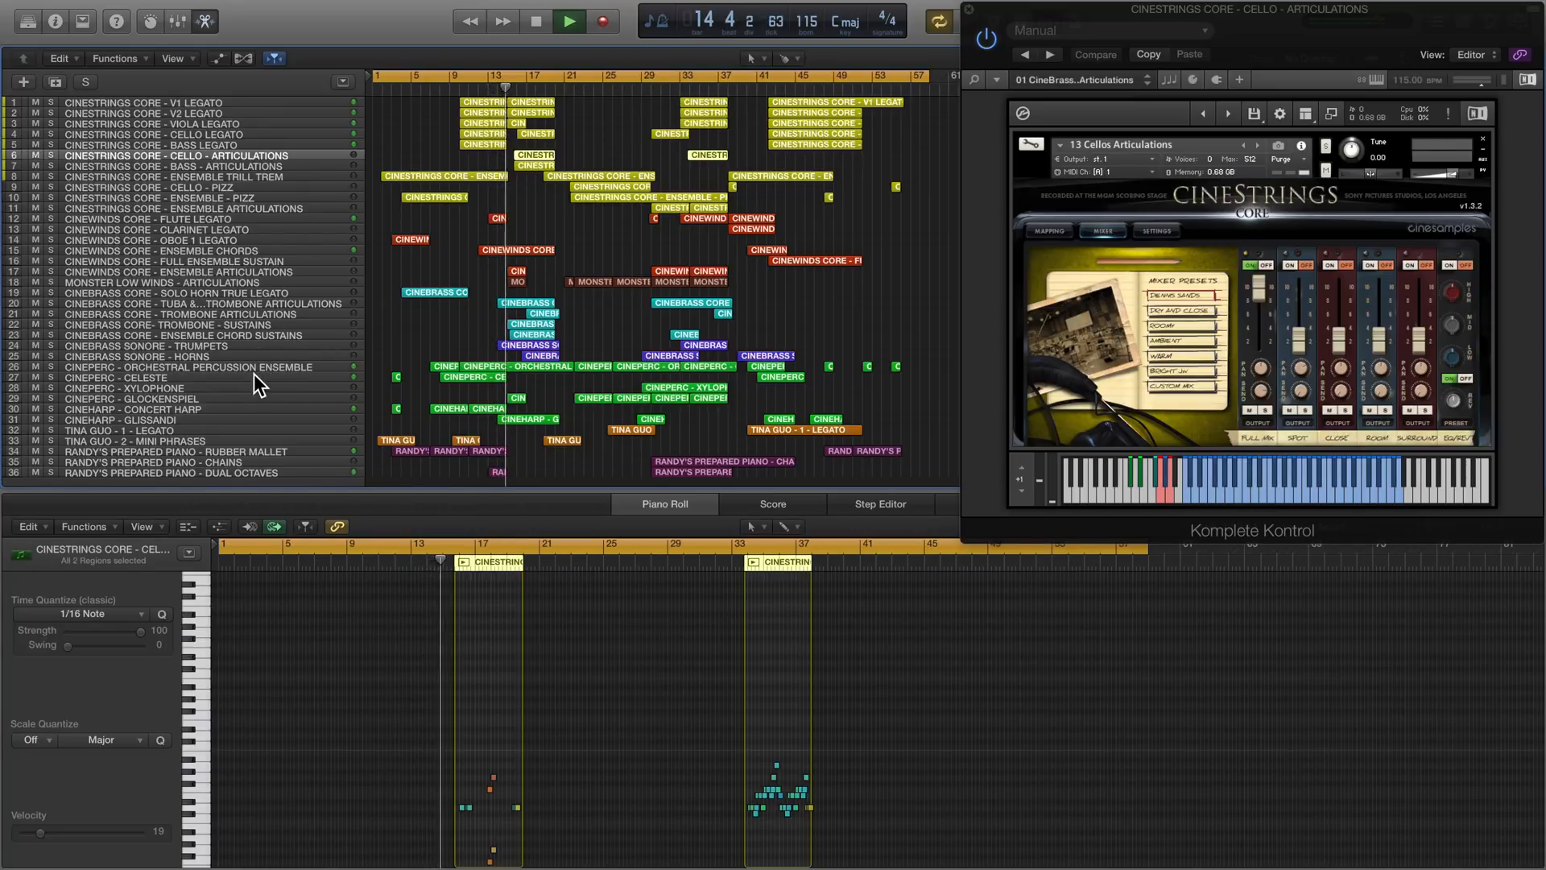
pyautogui.click(231, 304)
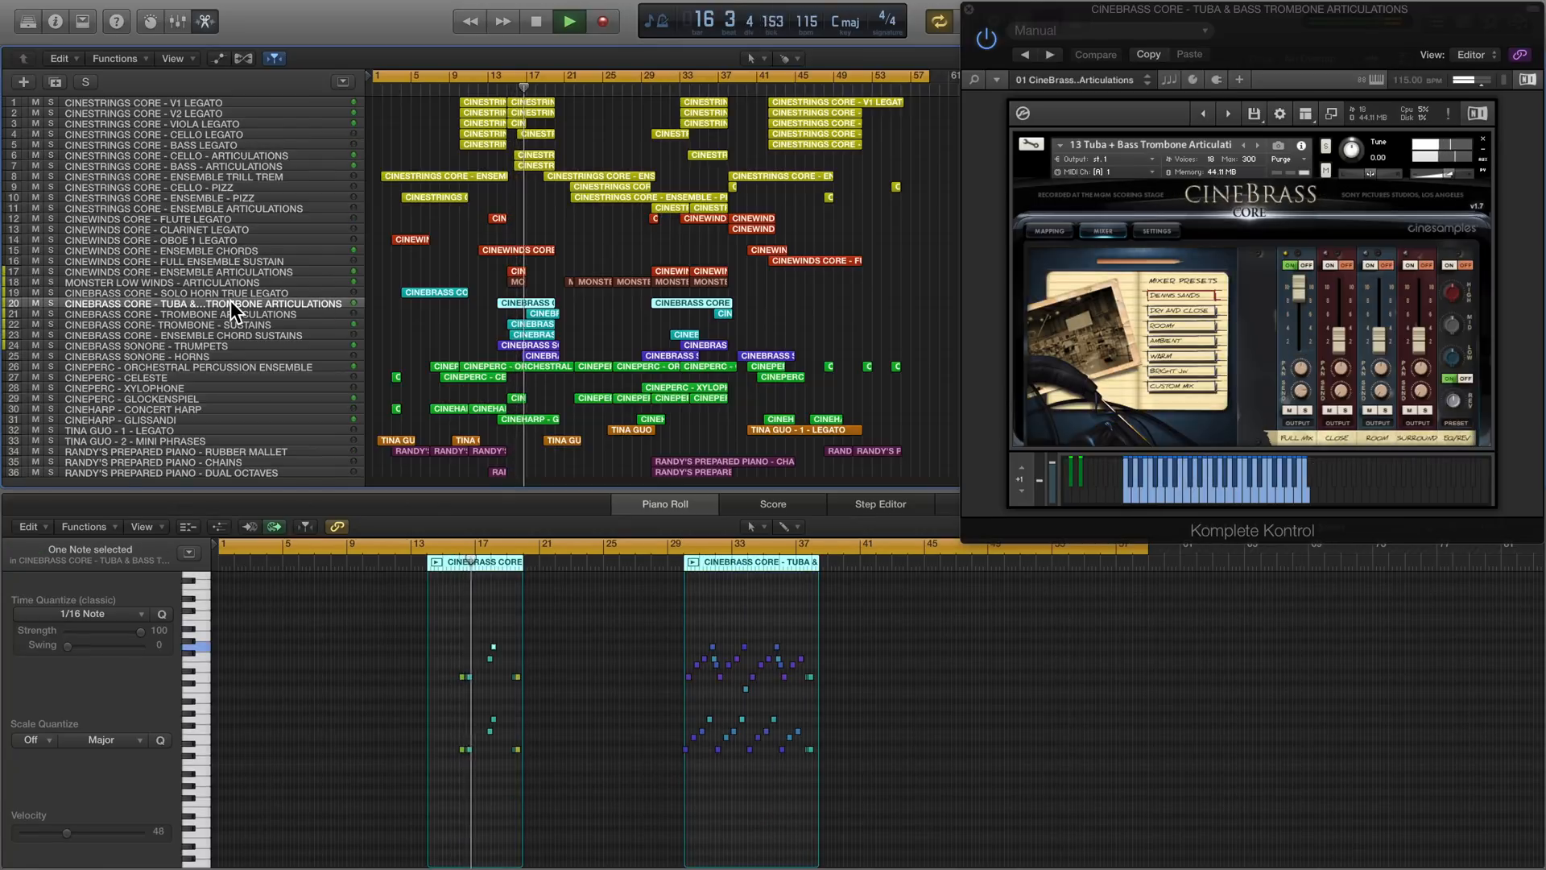
pyautogui.scroll(5, 416, 620)
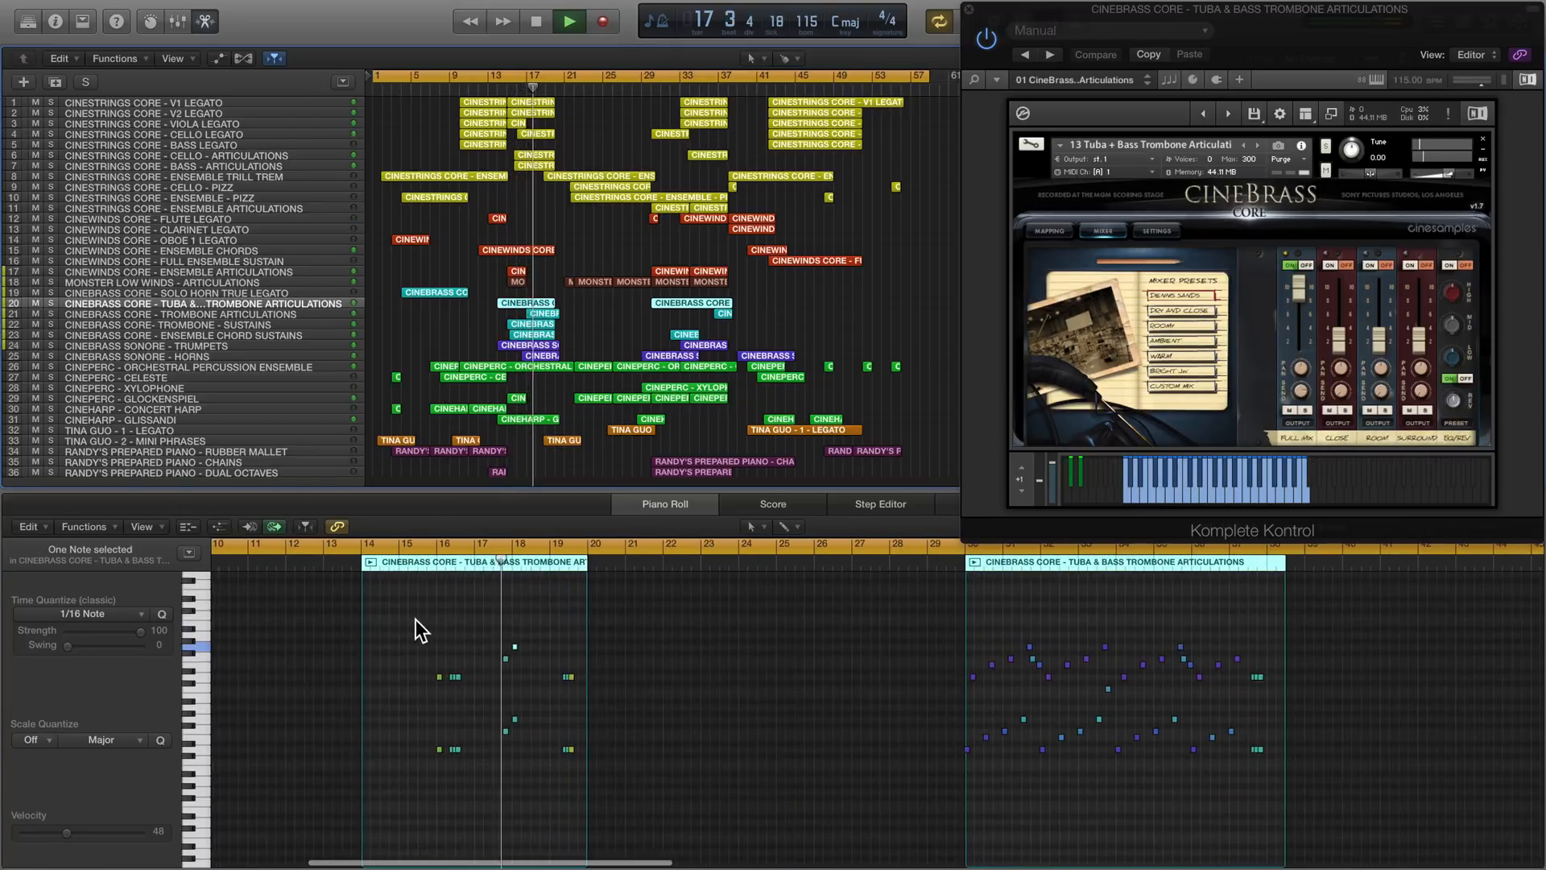
# - Review the ensemble trill trem track, and examine the MONSTER LOW WINDS - ARTICULATIONS notes from bar 21 onward
pyautogui.click(254, 177)
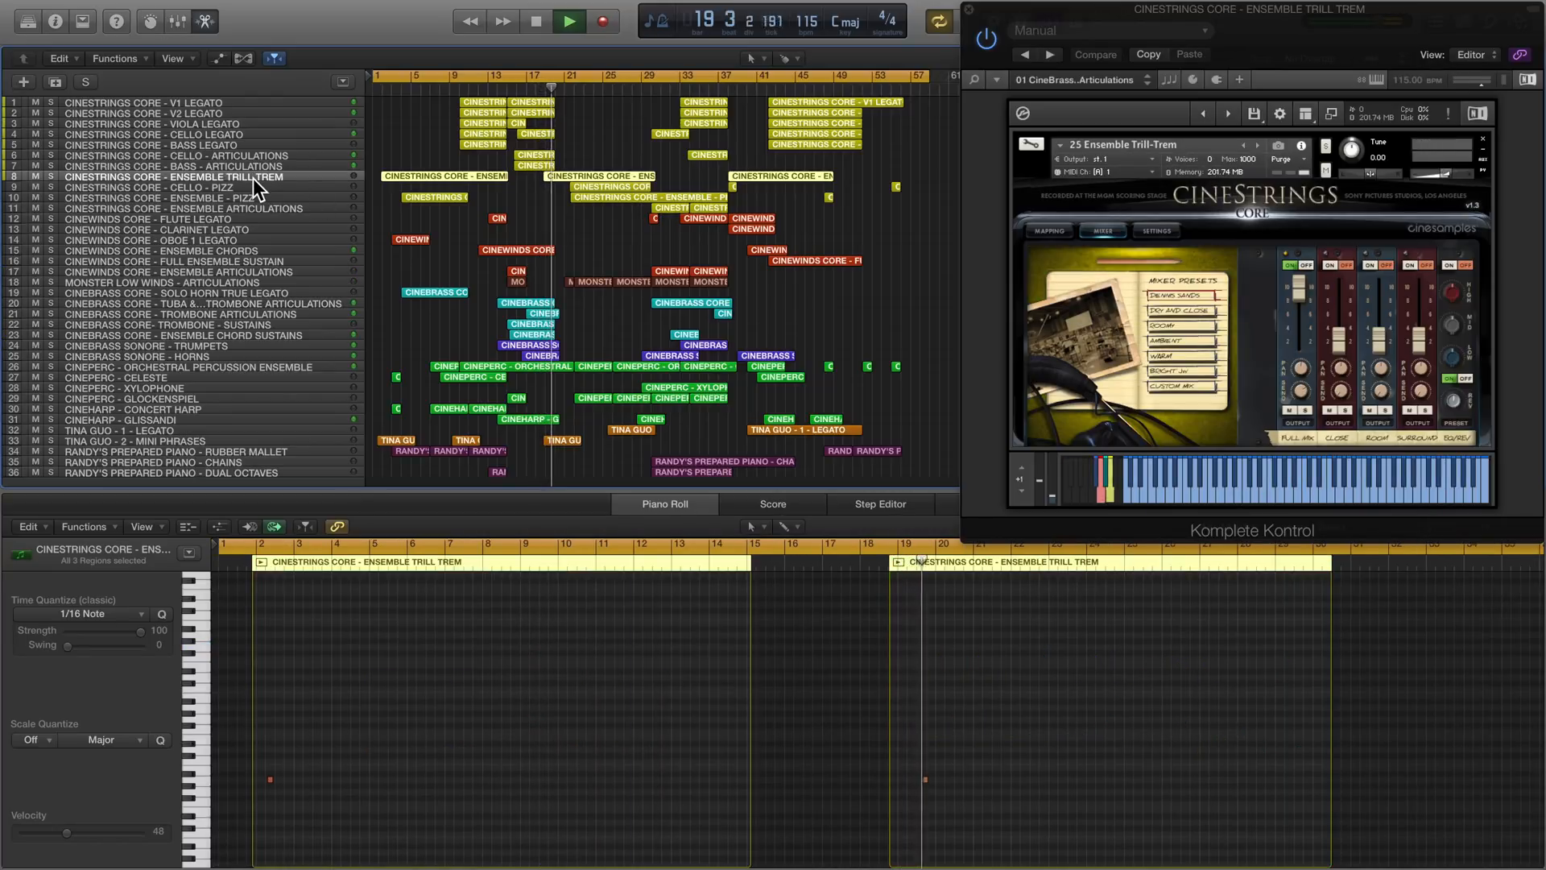
pyautogui.click(268, 282)
pyautogui.hscroll(10, 639, 654)
pyautogui.scroll(2, 639, 654)
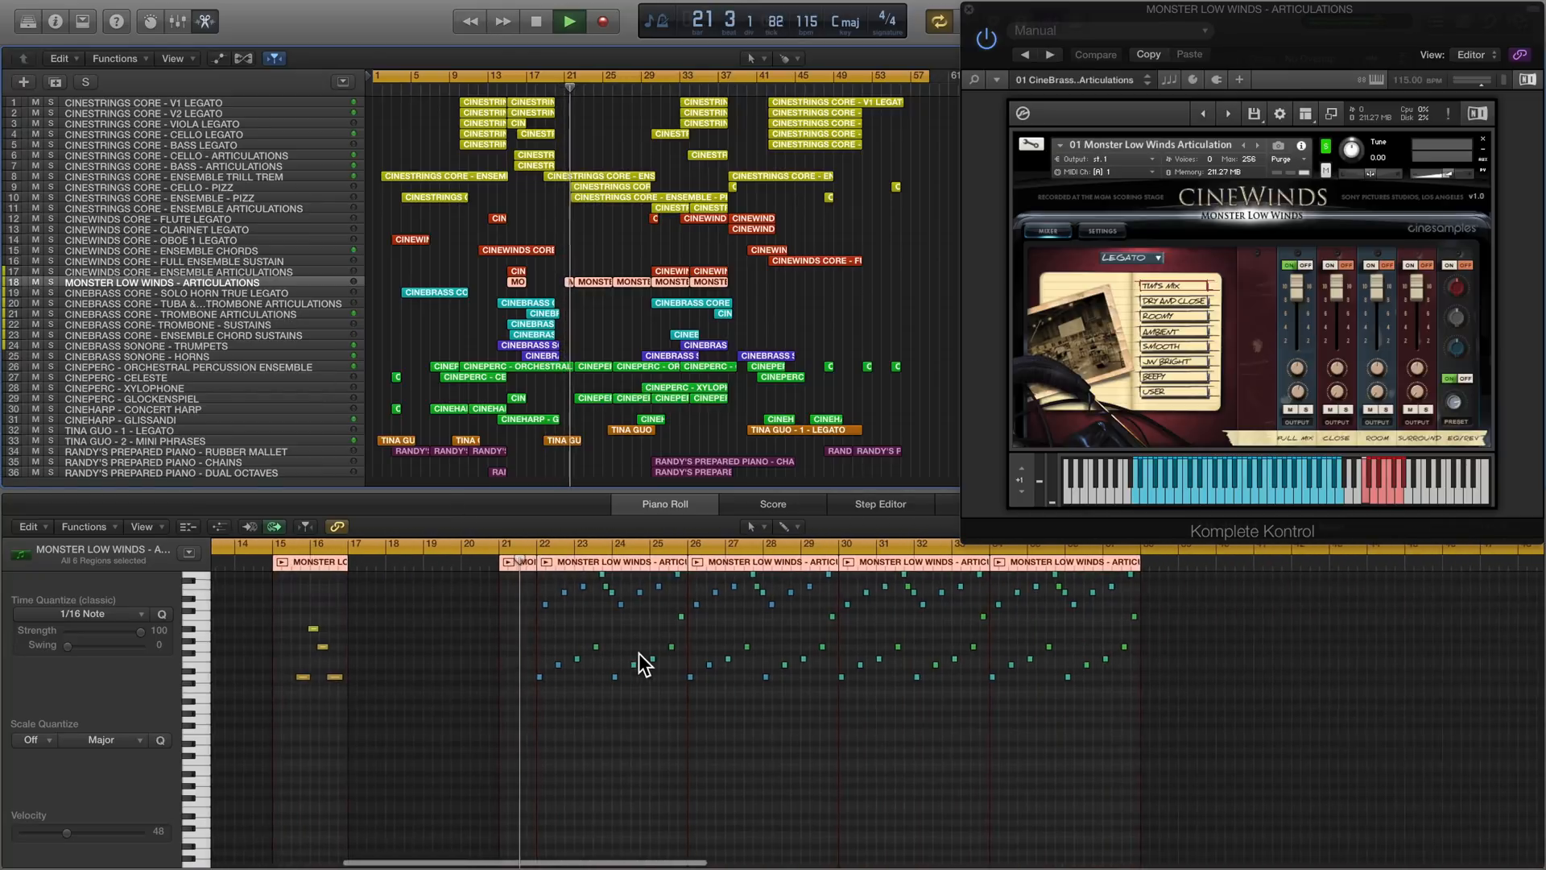
pyautogui.hscroll(3, 640, 654)
pyautogui.scroll(2, 639, 654)
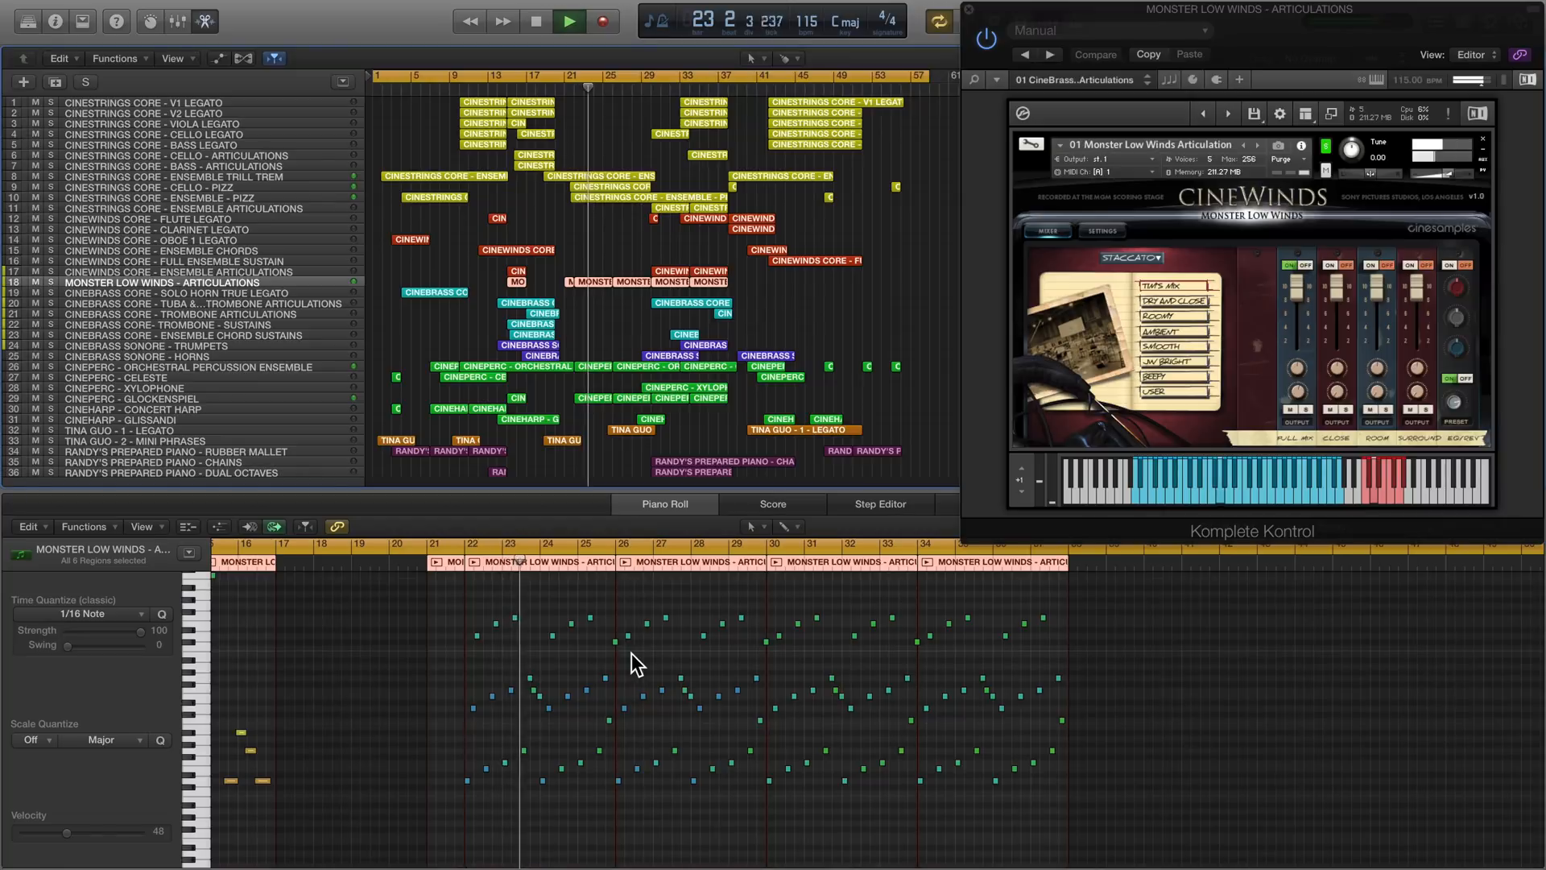
# - Review the CineStrings cello pizz, ensemble pizz and ensemble articulations tracks, looking closely at the ensemble articulations notes from bar 30
pyautogui.click(248, 187)
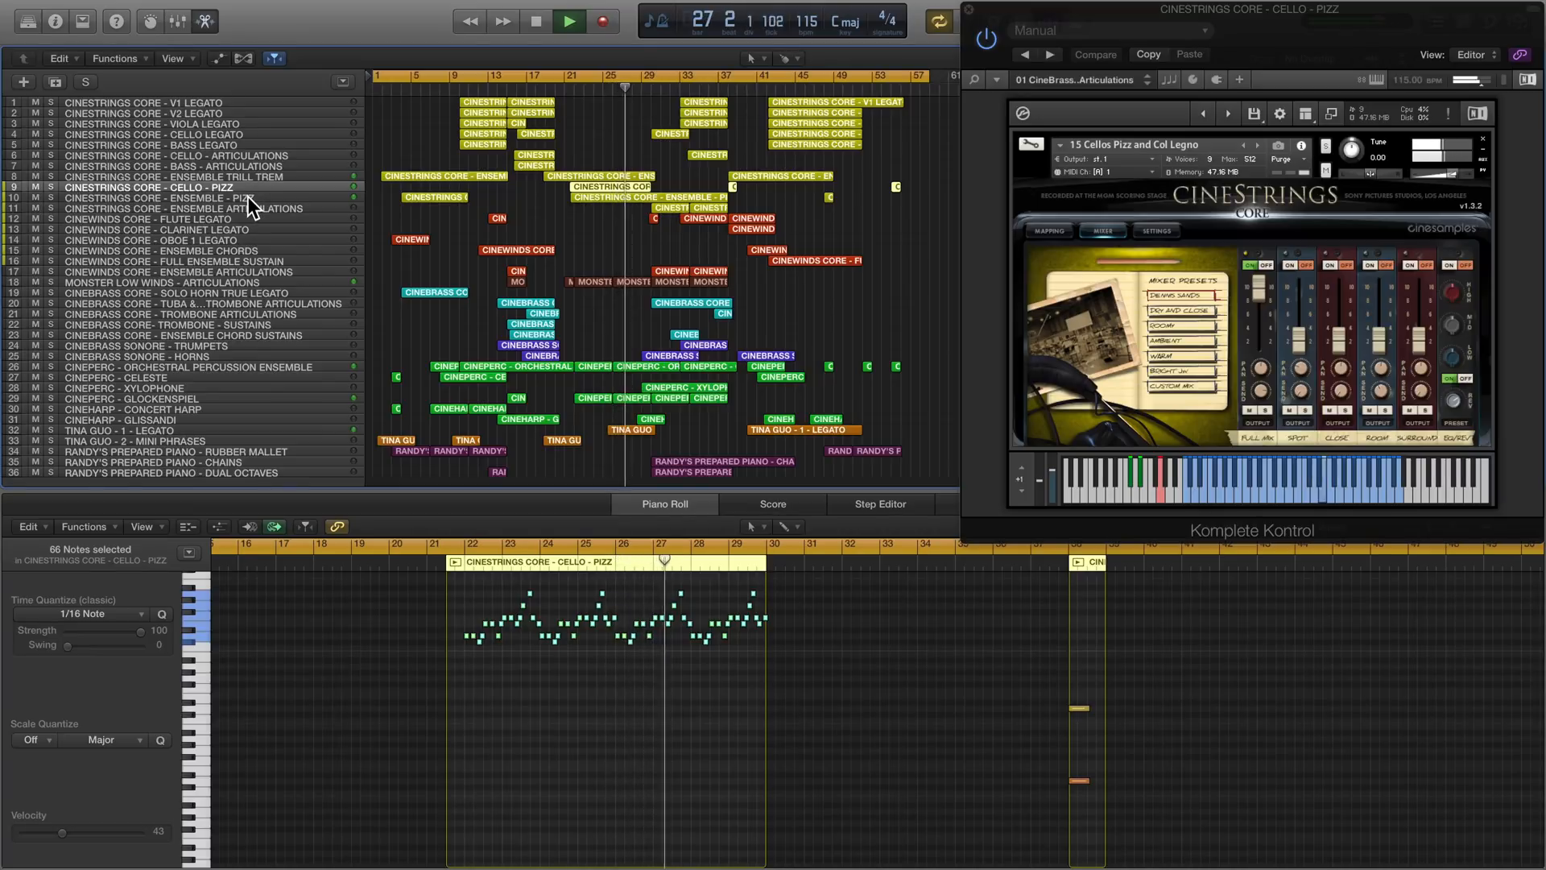
pyautogui.click(272, 197)
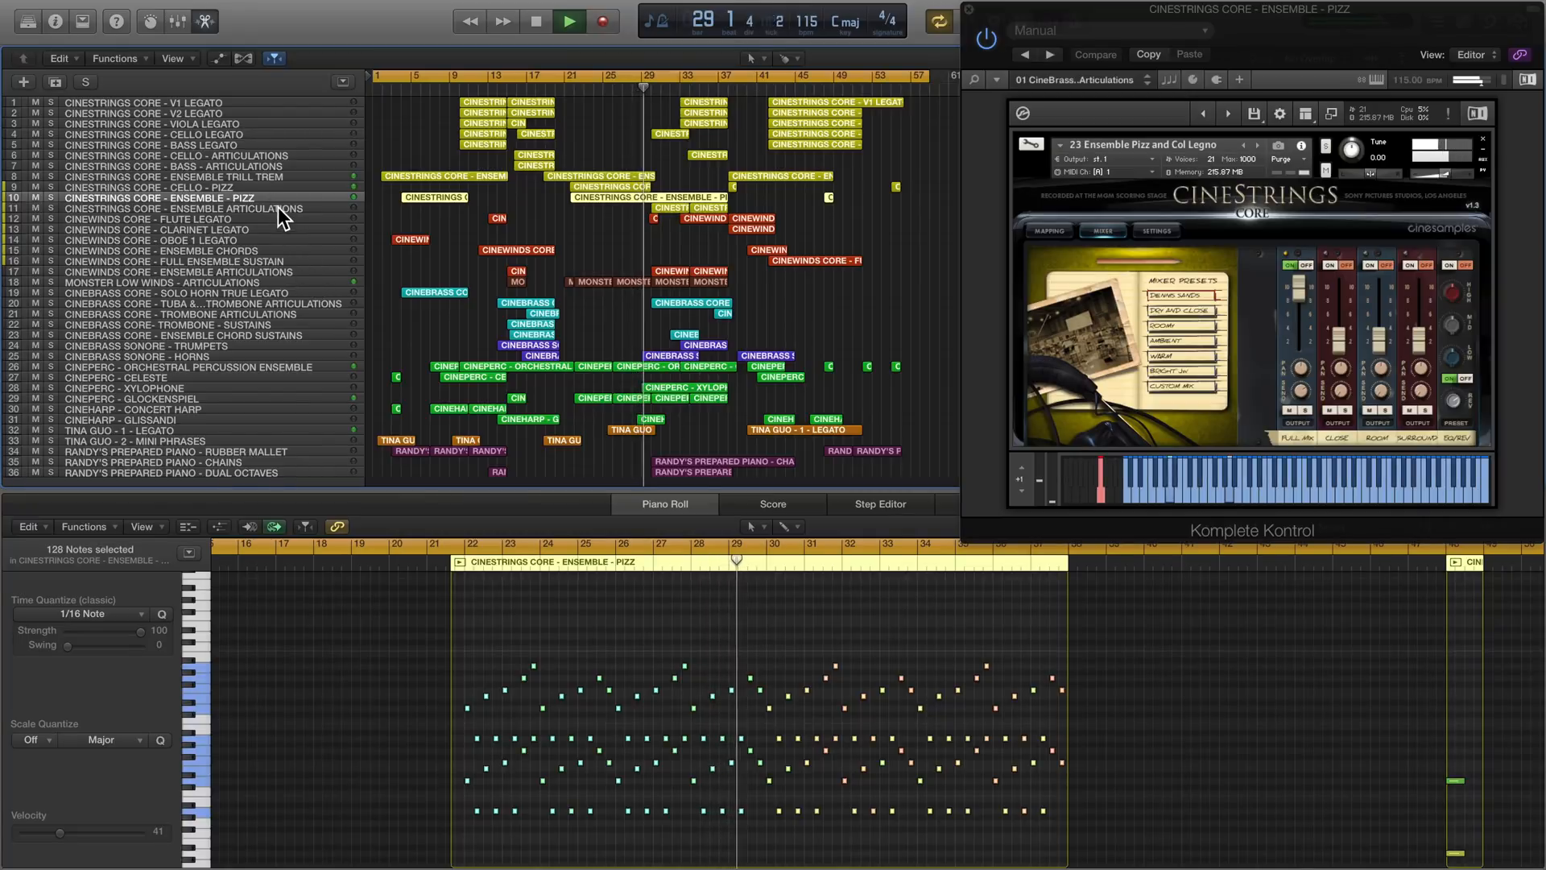
pyautogui.click(277, 208)
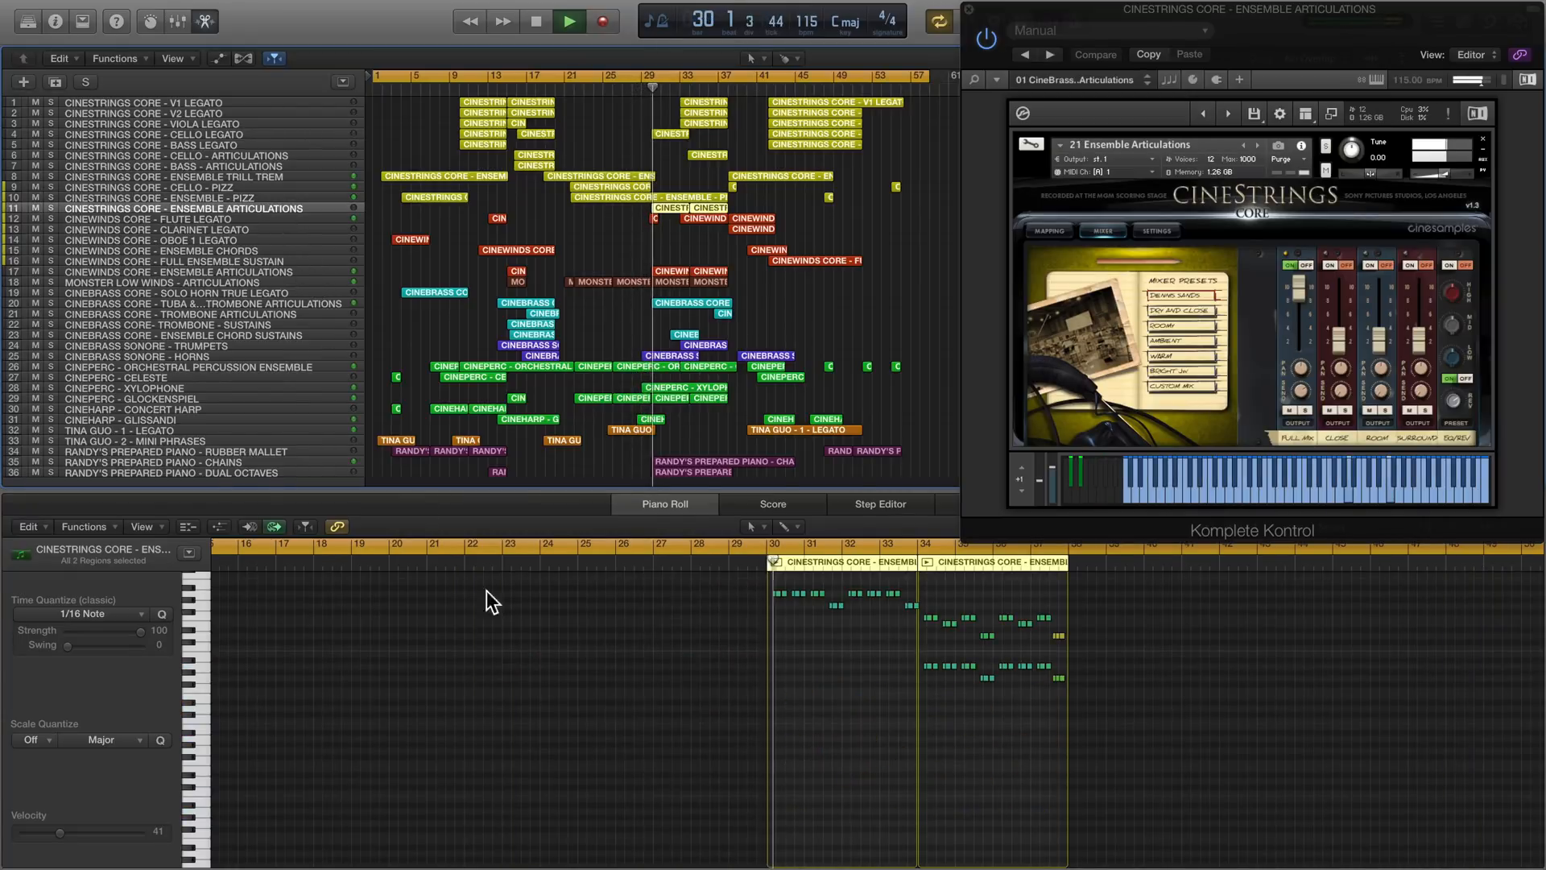
pyautogui.scroll(5, 615, 682)
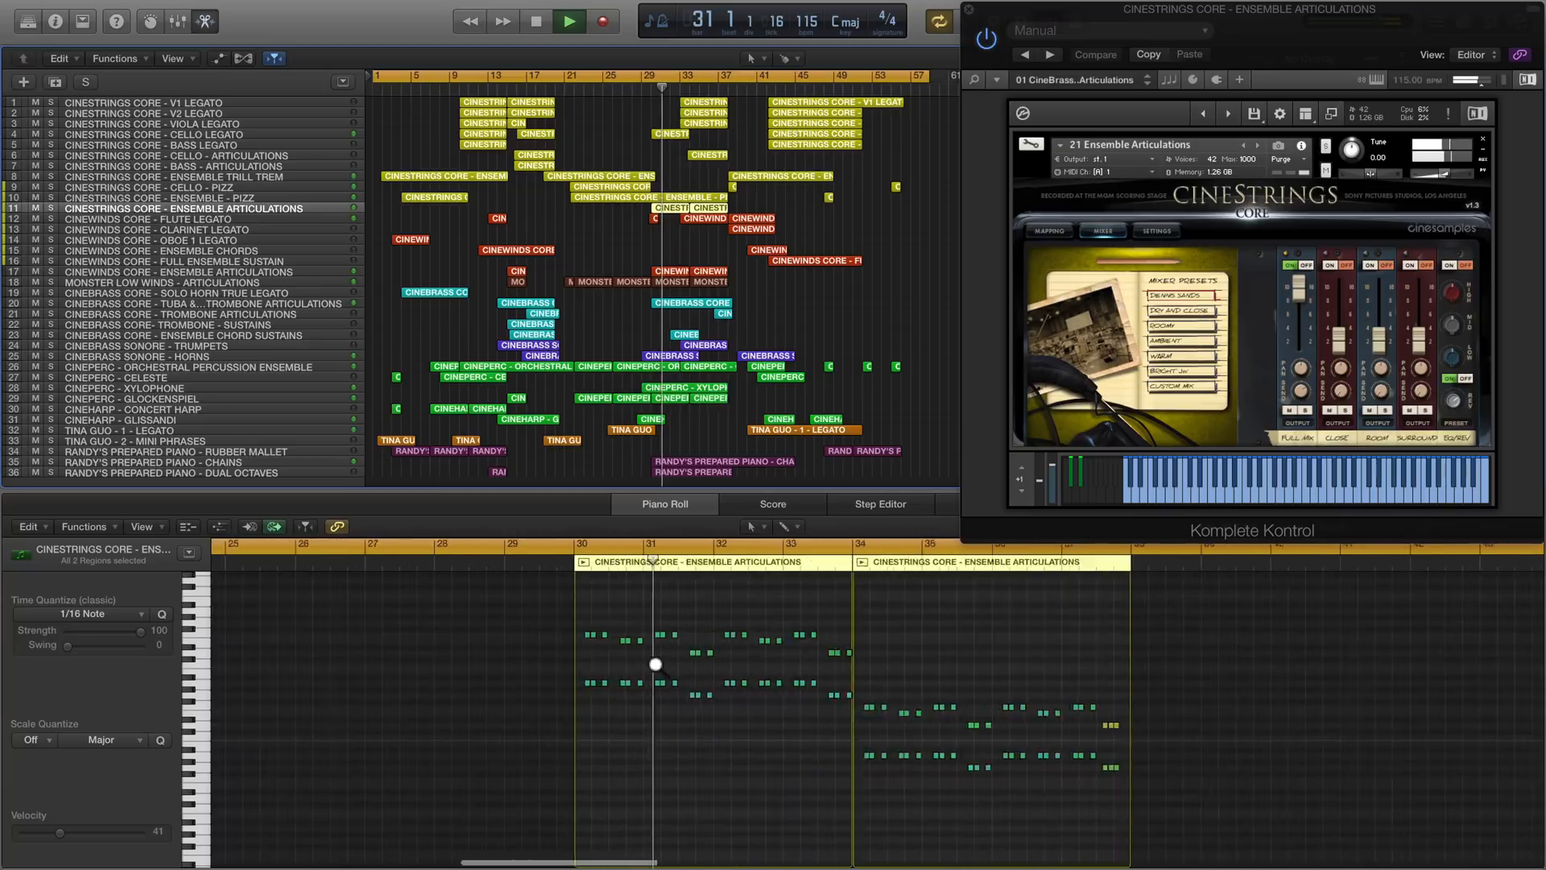
pyautogui.hscroll(-1, 656, 663)
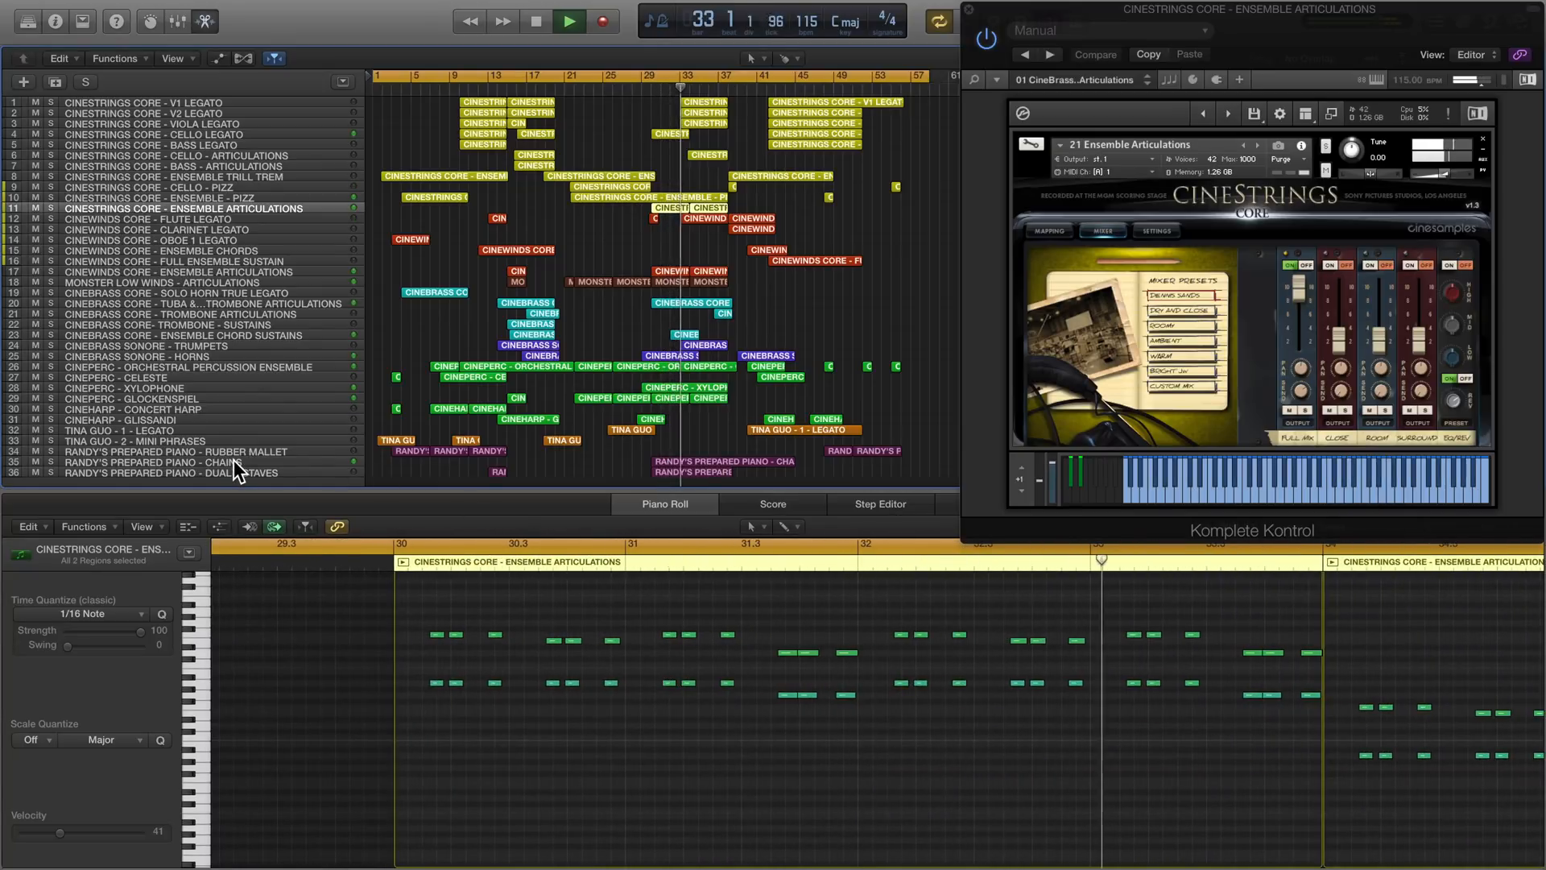
# - Review the notes of the CINESTRINGS CORE - V2 LEGATO track and all three regions of the ensemble trill trem track
pyautogui.click(229, 114)
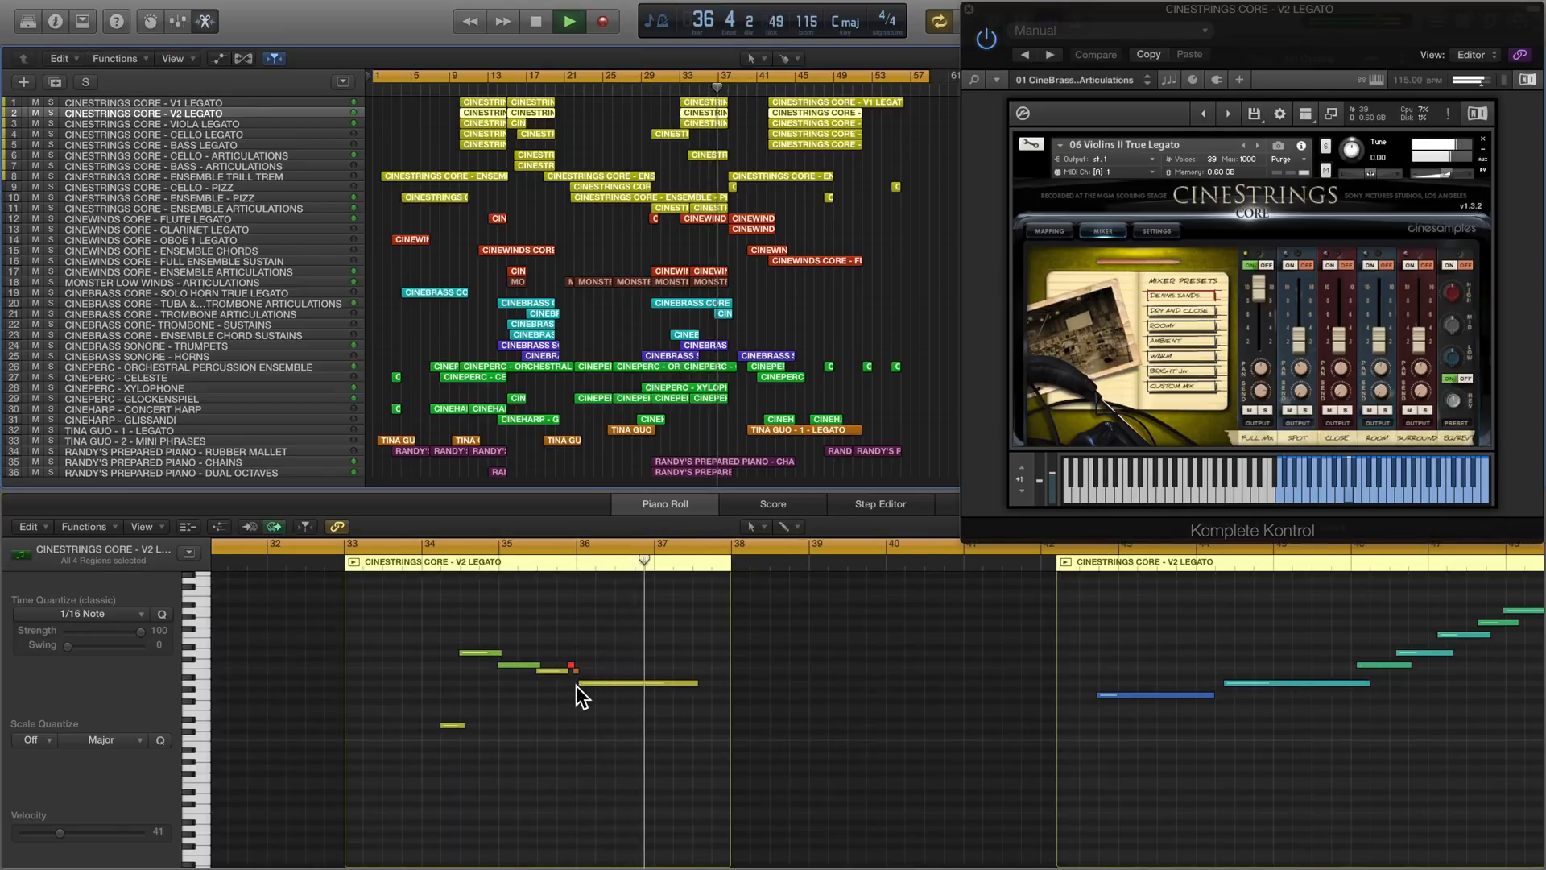
pyautogui.click(277, 176)
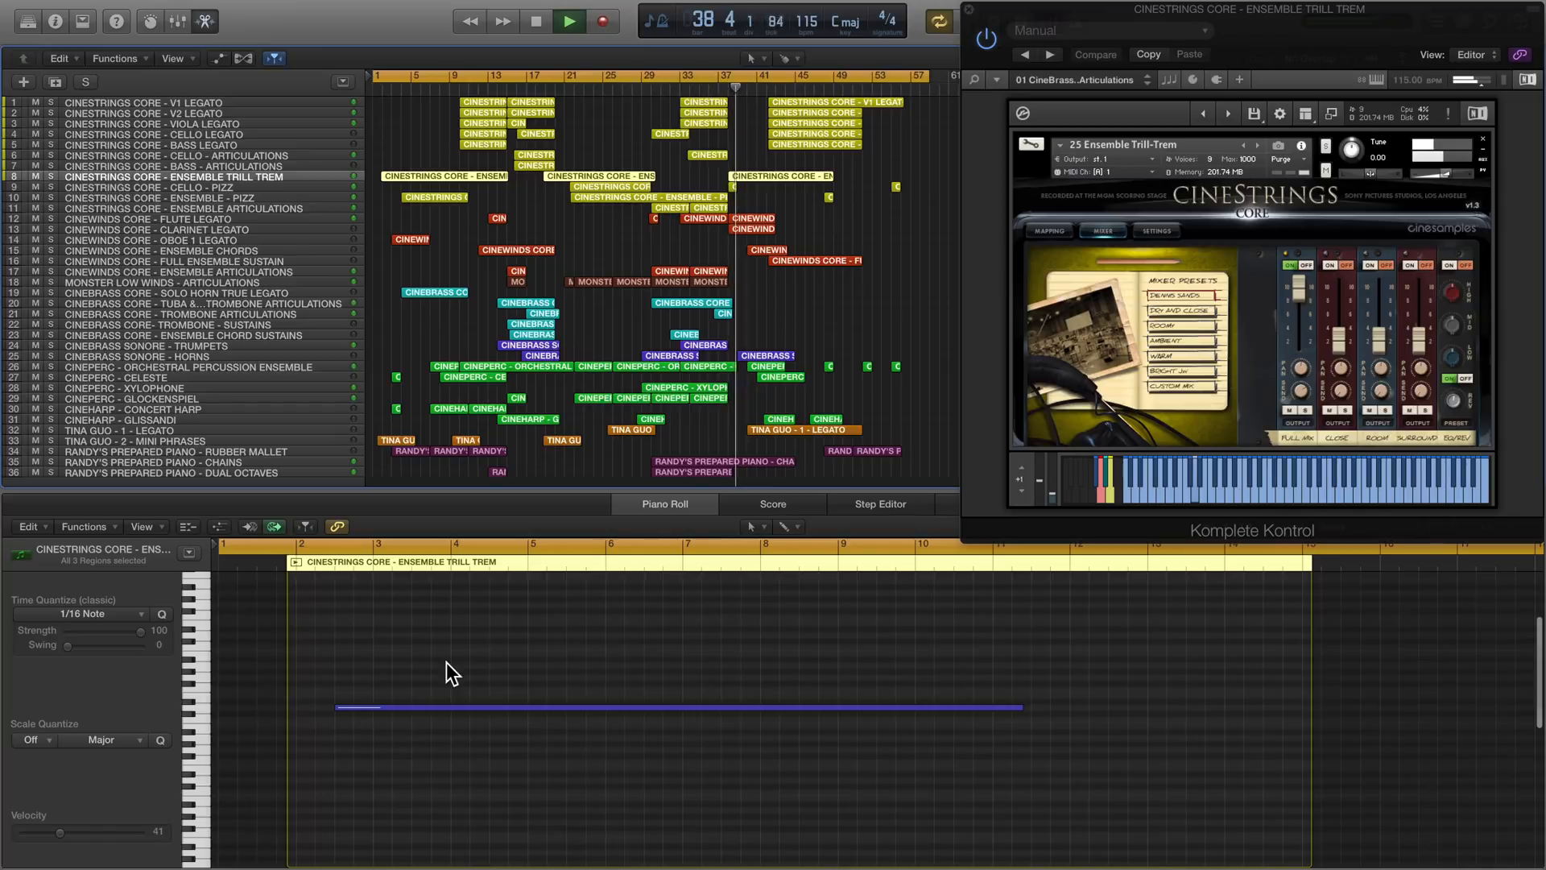
pyautogui.scroll(-5, 446, 662)
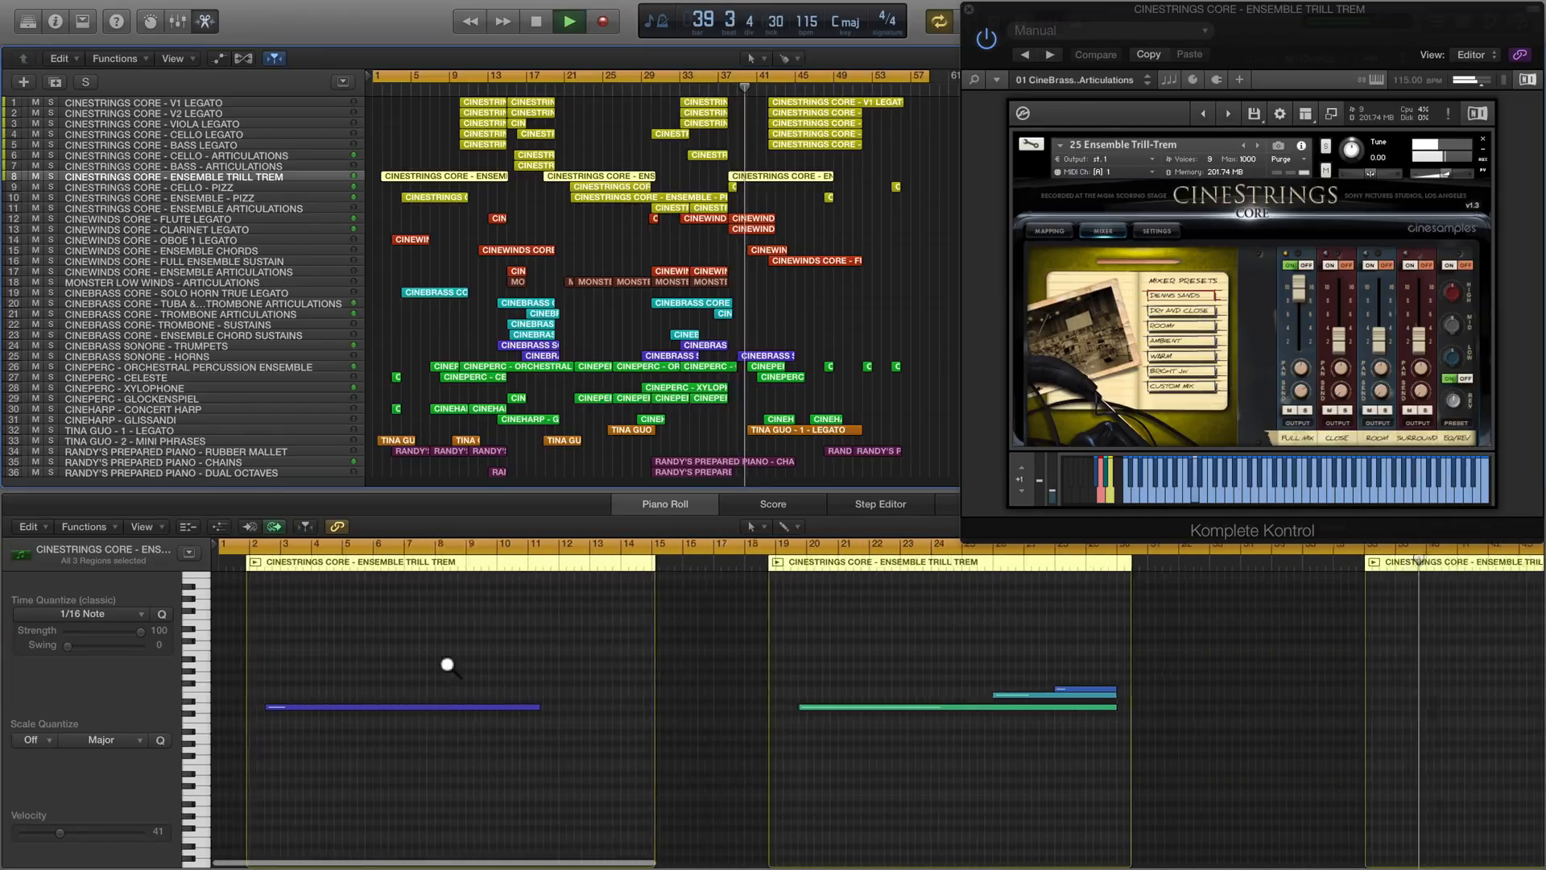
pyautogui.scroll(5, 990, 713)
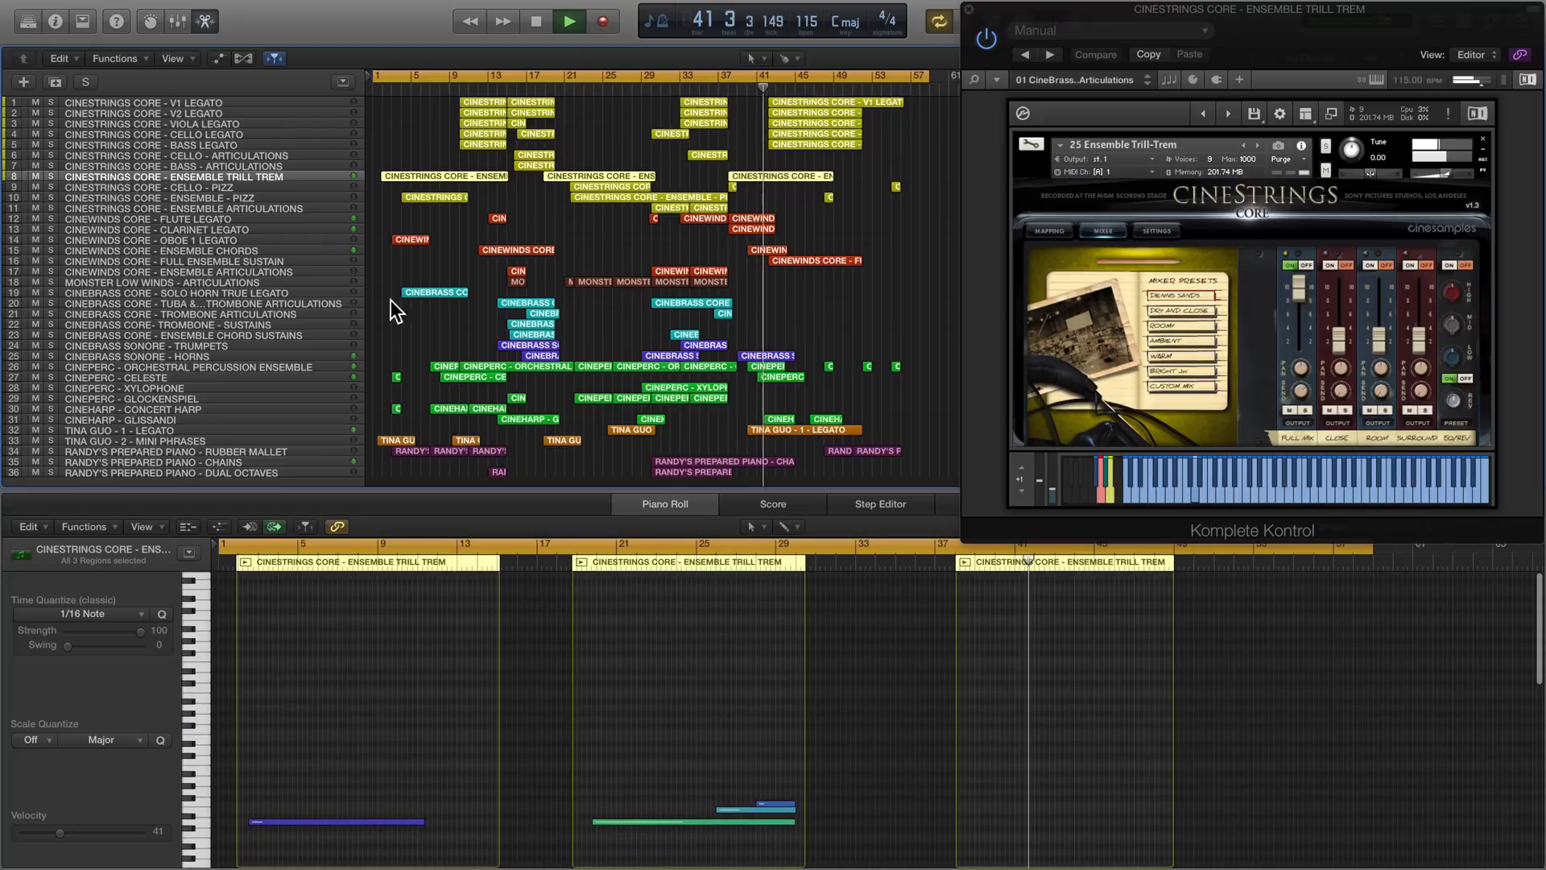
# - Review the notes of the CINEWINDS CORE - FULL ENSEMBLE SUSTAIN track from bar 42 onward
pyautogui.click(263, 259)
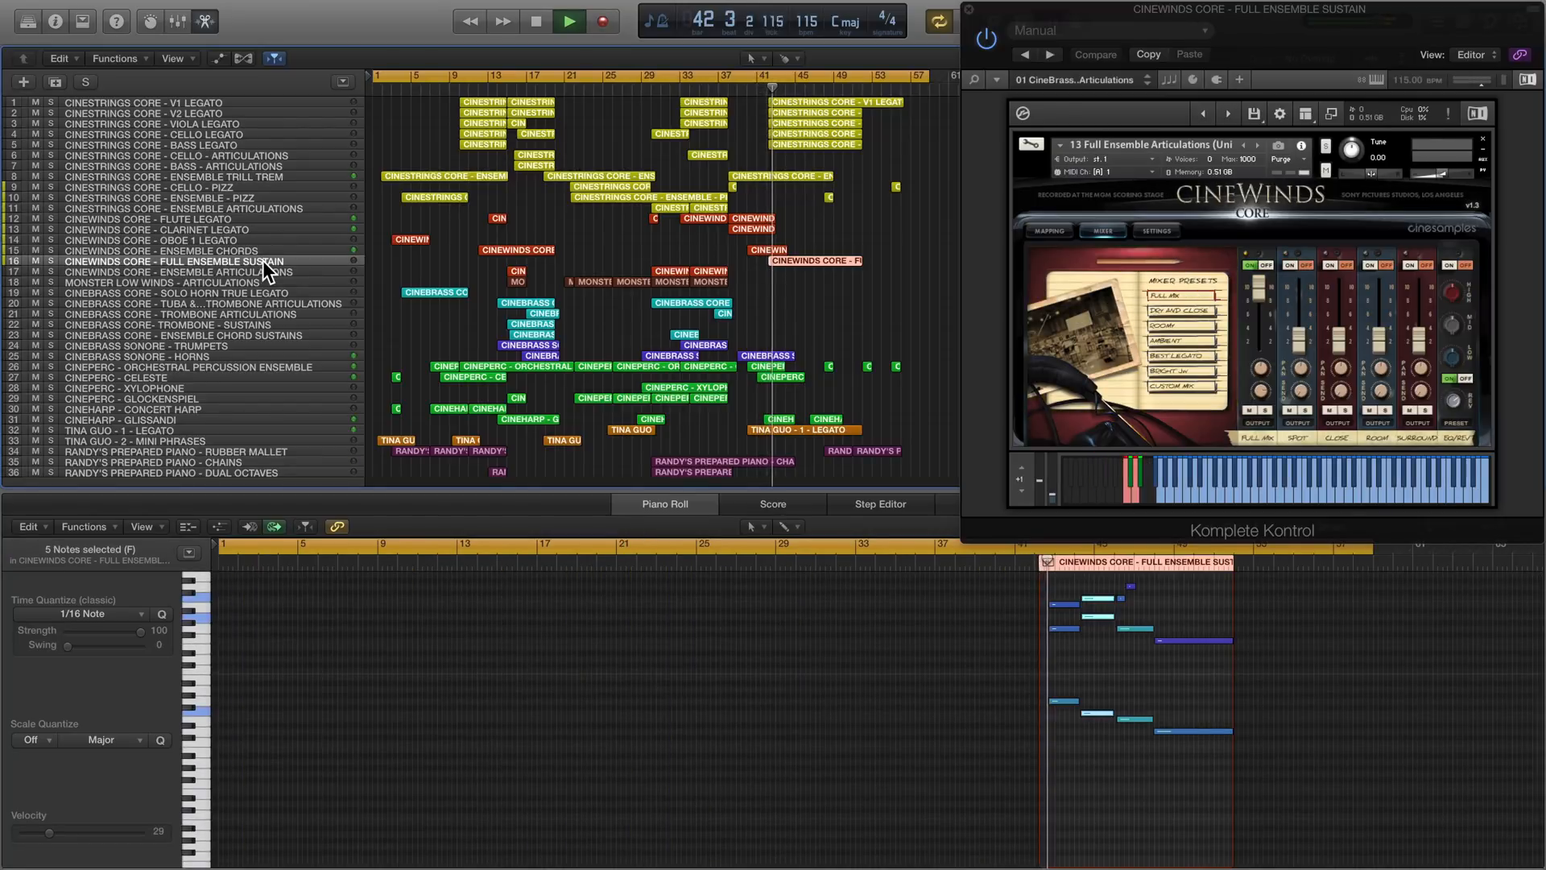
pyautogui.hscroll(5, 887, 673)
pyautogui.scroll(3, 886, 673)
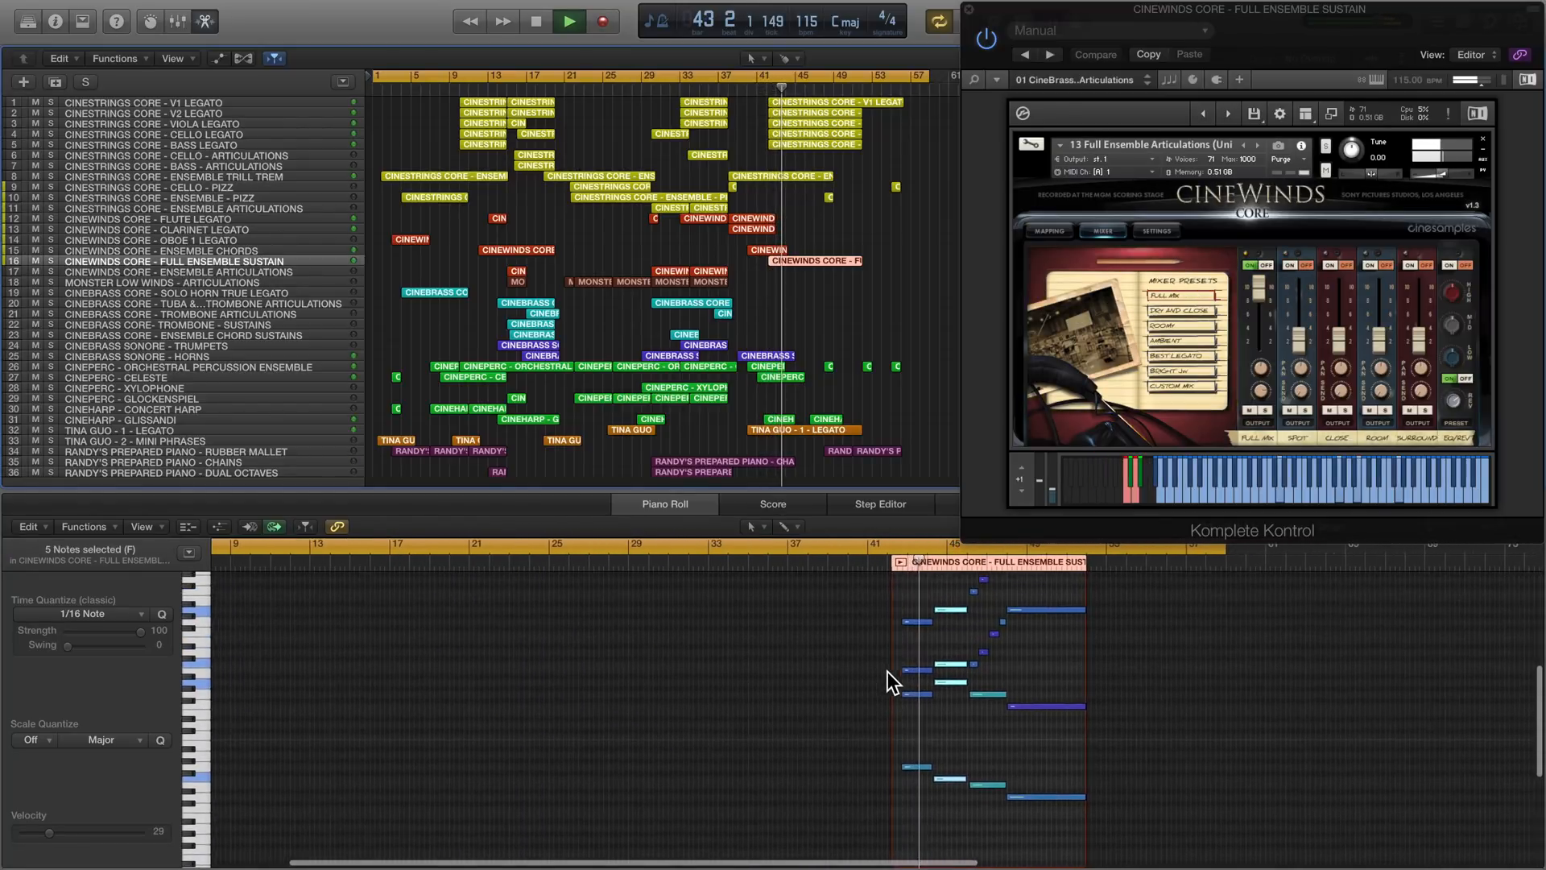
pyautogui.hscroll(3, 888, 672)
pyautogui.scroll(3, 887, 672)
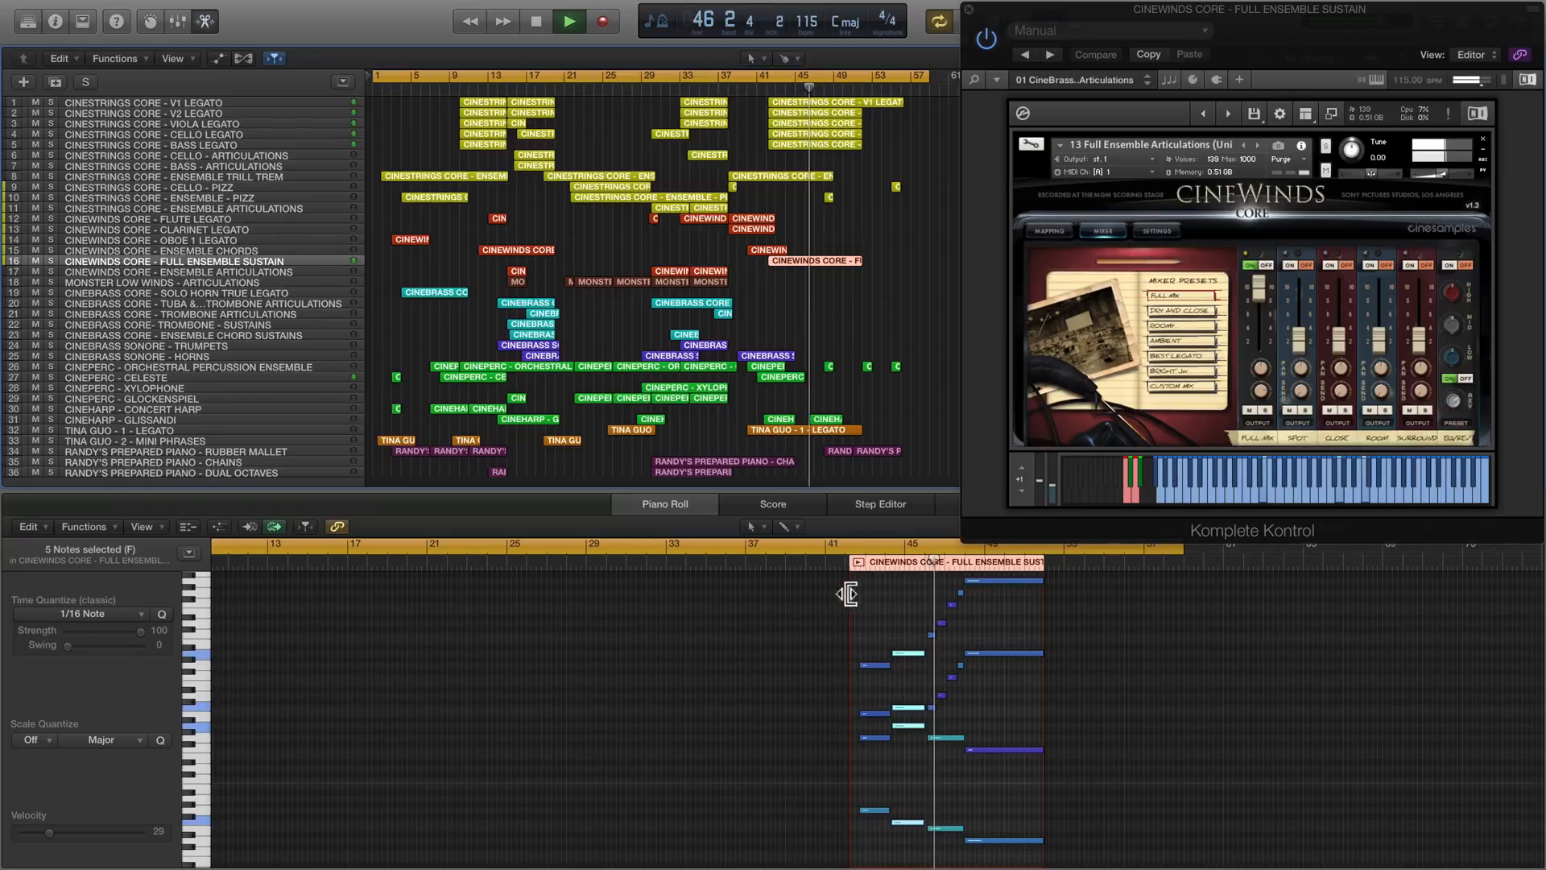
# - Review the RANDY'S PREPARED PIANO - RUBBER MALLET notes, looking closely at the two regions from bar 48
pyautogui.click(245, 451)
pyautogui.scroll(5, 983, 702)
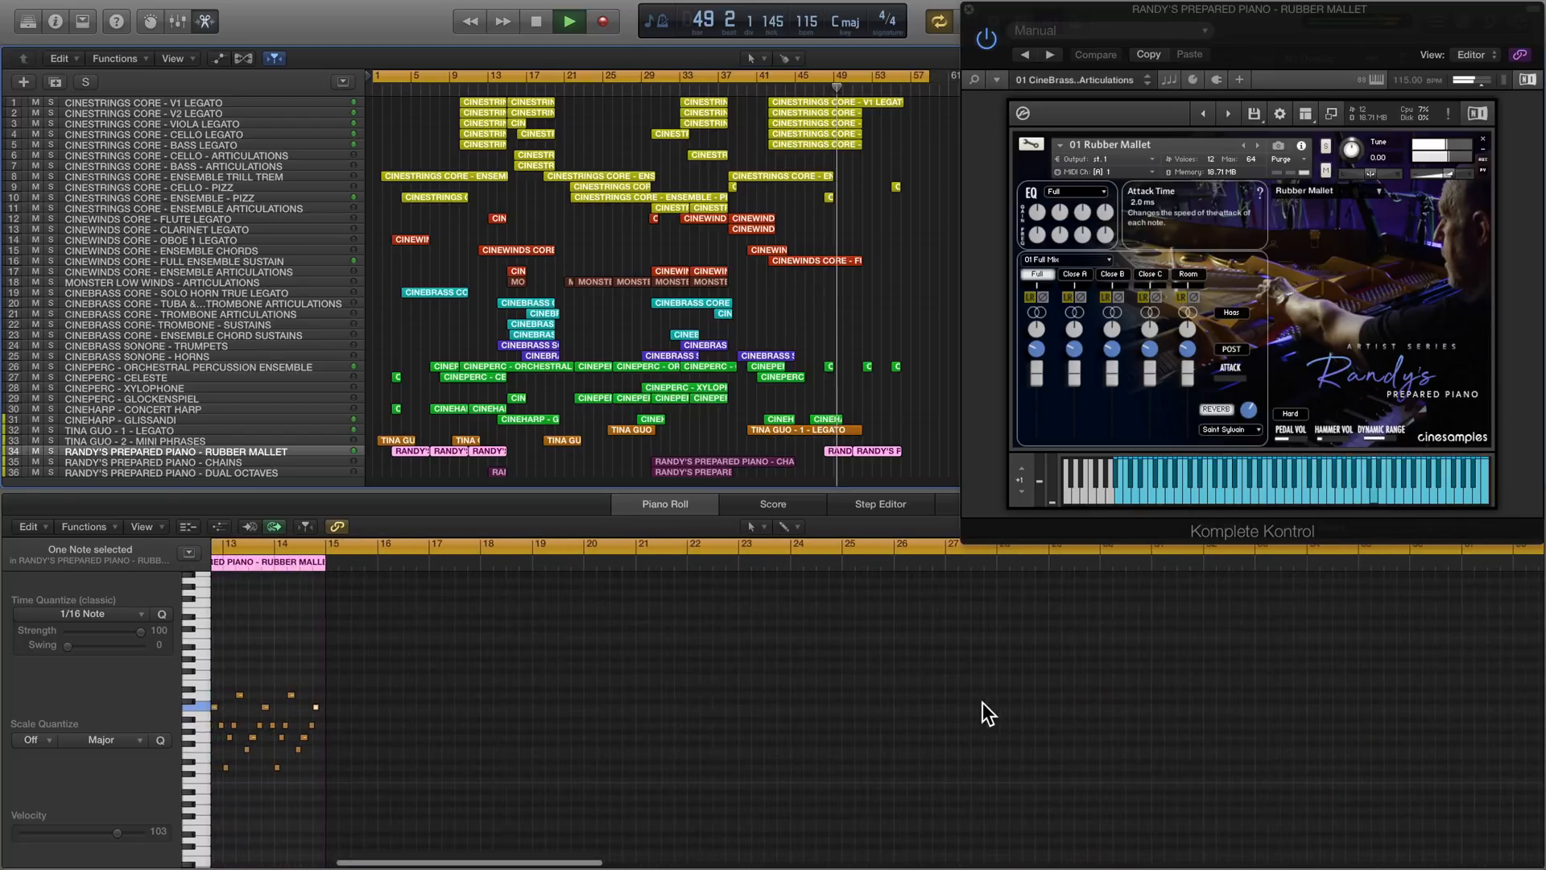
pyautogui.scroll(-2, 980, 702)
pyautogui.hscroll(4, 981, 702)
pyautogui.hscroll(8, 981, 702)
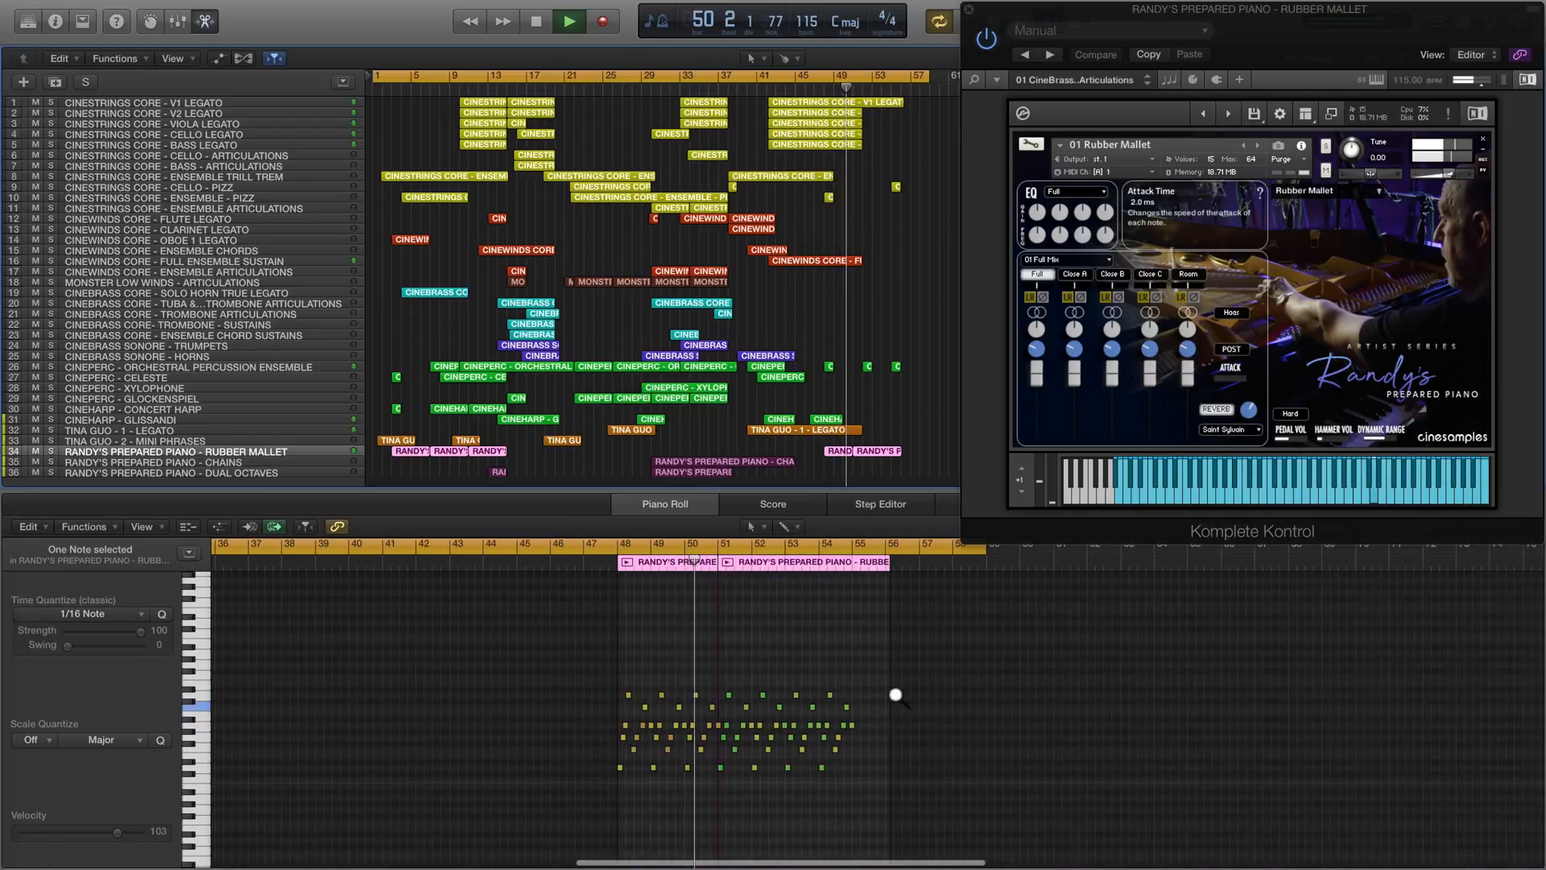
pyautogui.scroll(4, 897, 694)
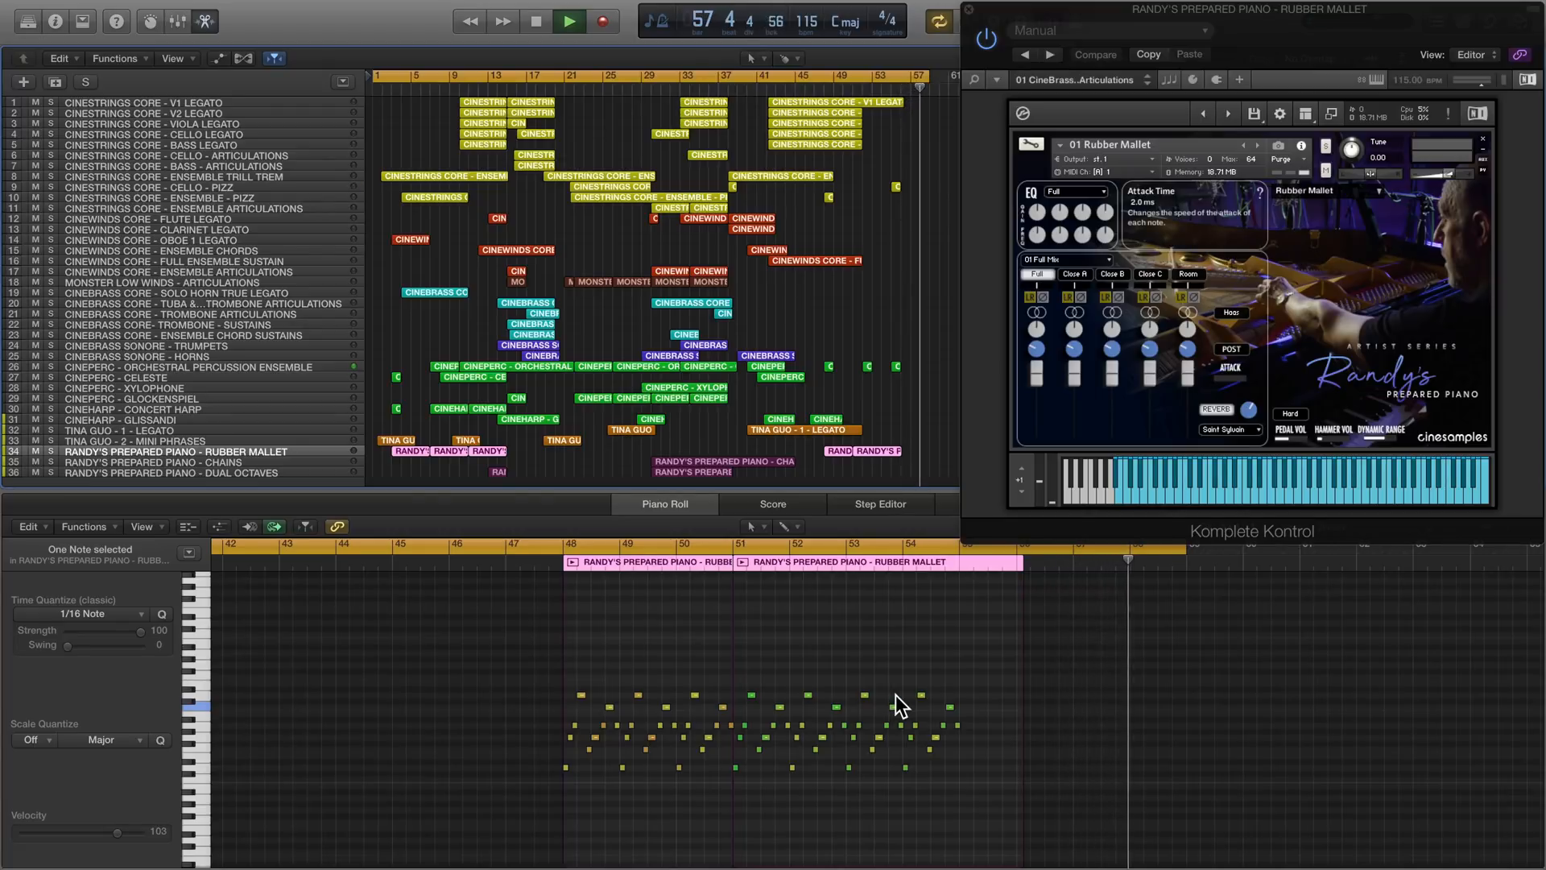
# - Stop playback and show the mixer to look over the track channel strips
pyautogui.press('space')
pyautogui.press('x')
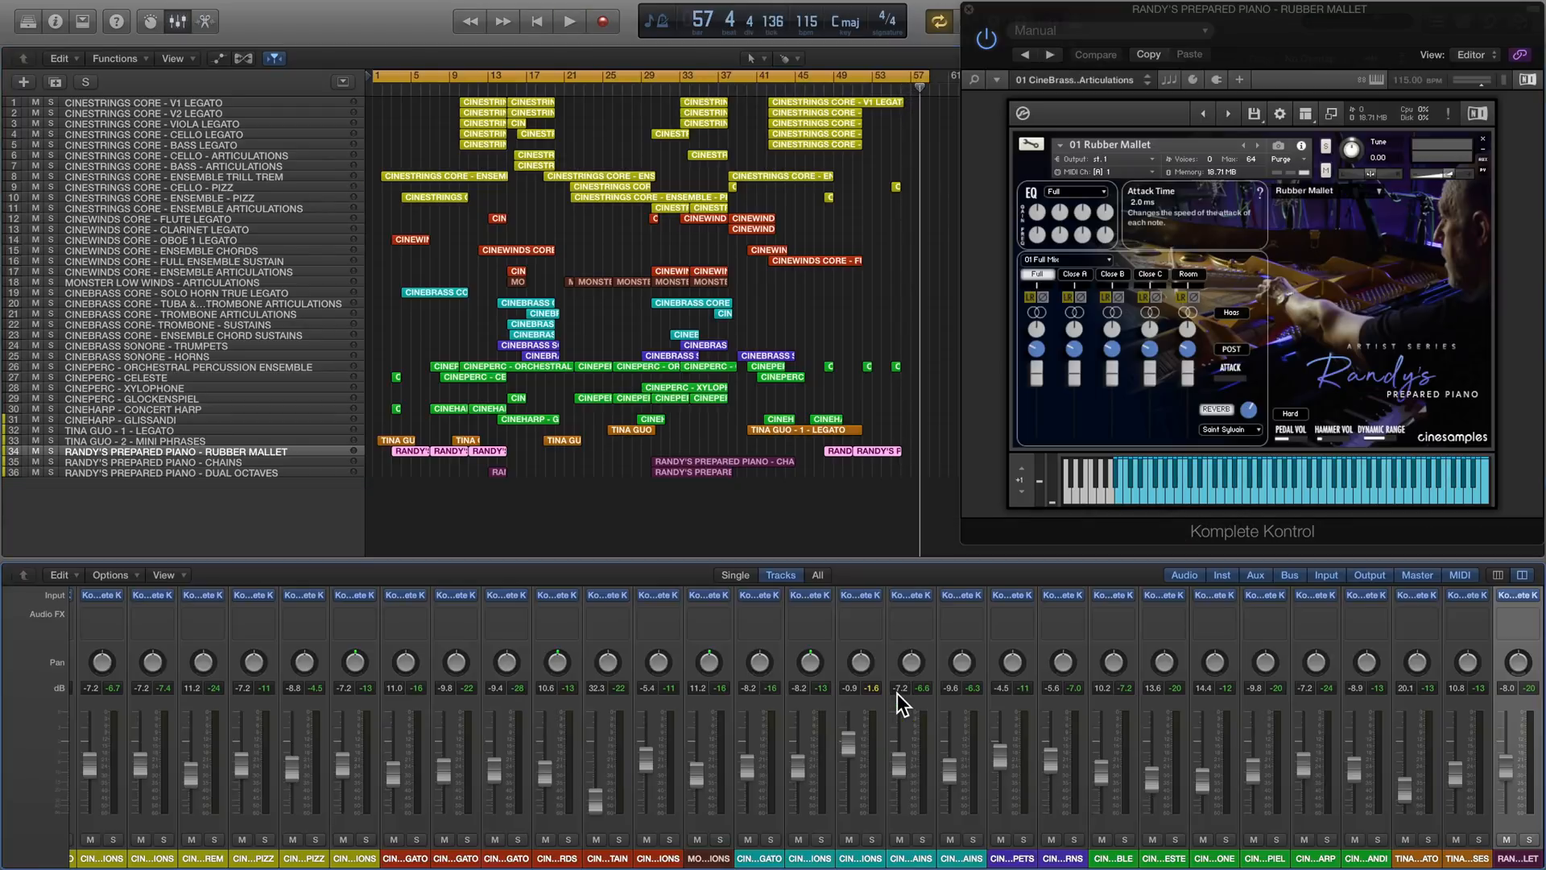
pyautogui.hscroll(-5, 878, 675)
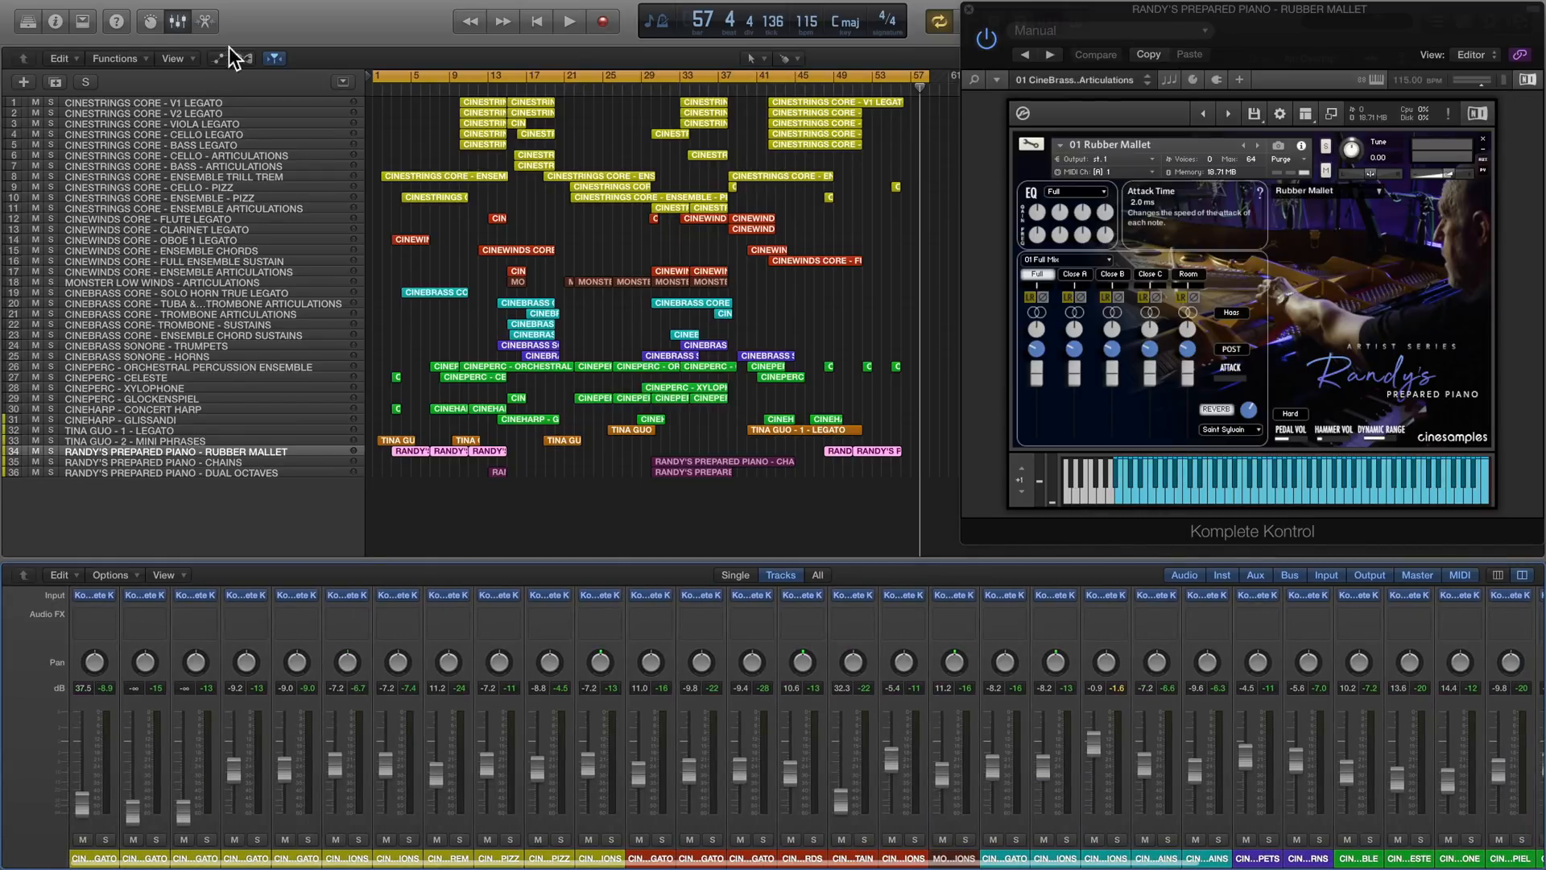
# - Select the CINESTRINGS CORE - V1 LEGATO track, return the playhead to bar 1, and inspect the Stereo Out effects in the mixer
pyautogui.click(201, 102)
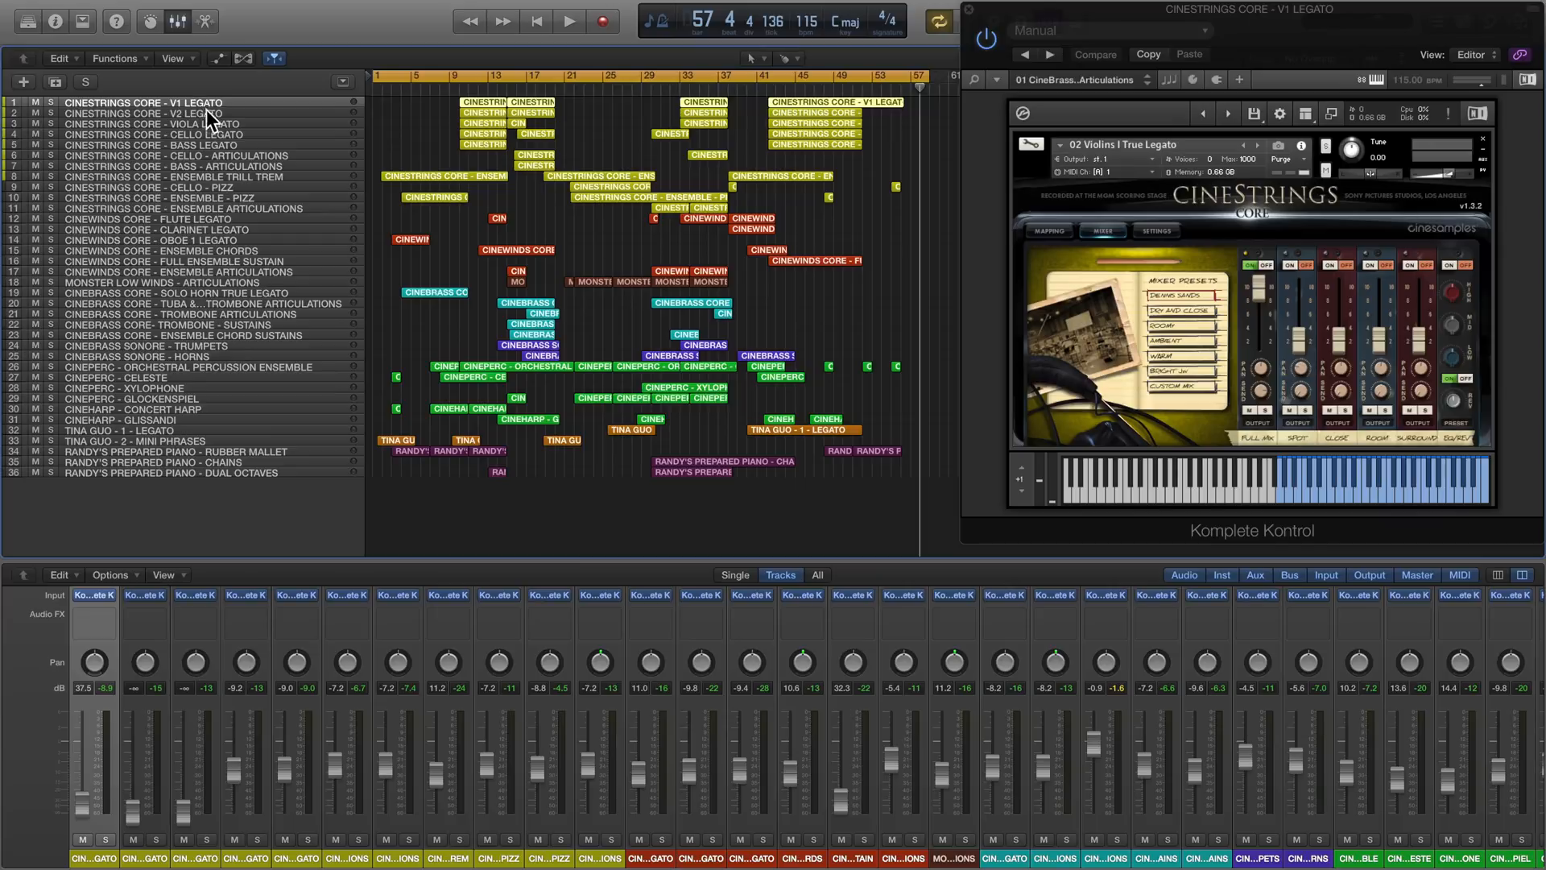
pyautogui.click(411, 85)
pyautogui.moveTo(403, 88); pyautogui.dragTo(373, 95)
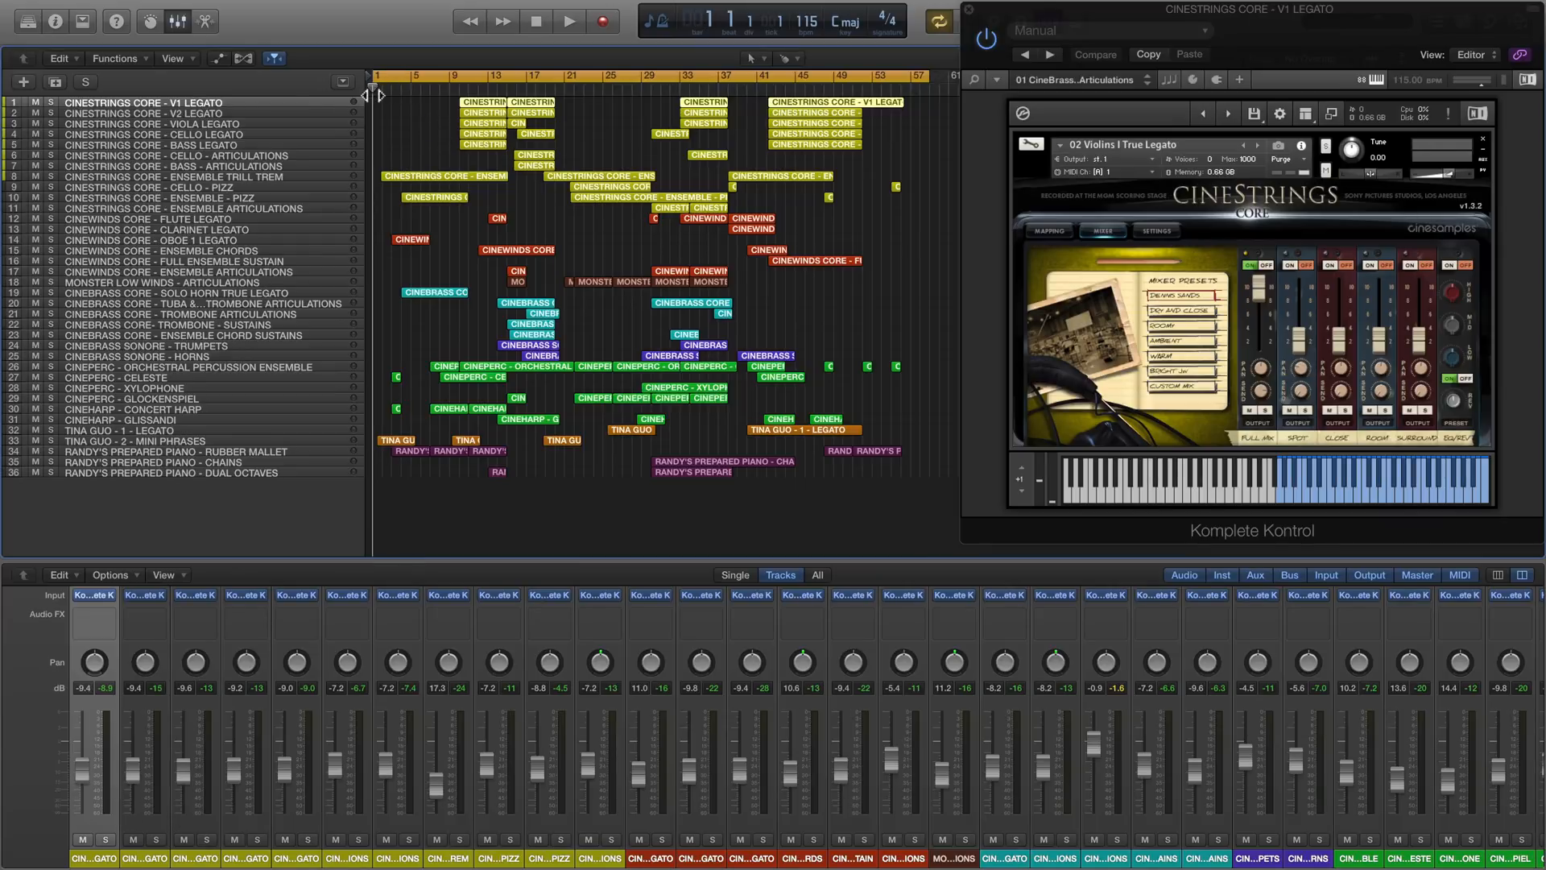
pyautogui.hscroll(10, 810, 670)
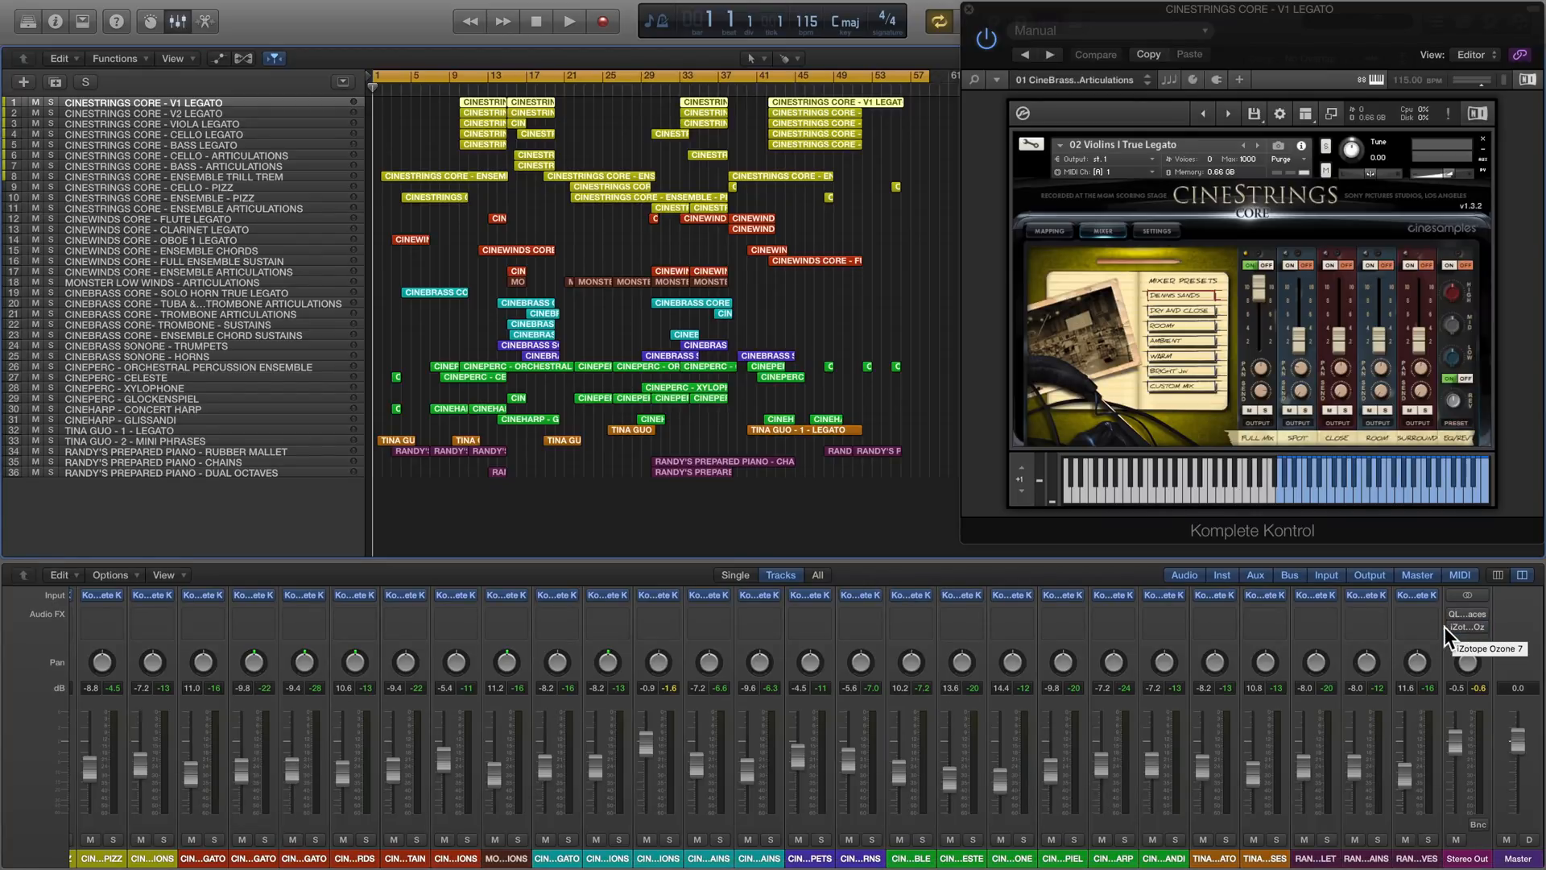
pyautogui.hscroll(-10, 931, 682)
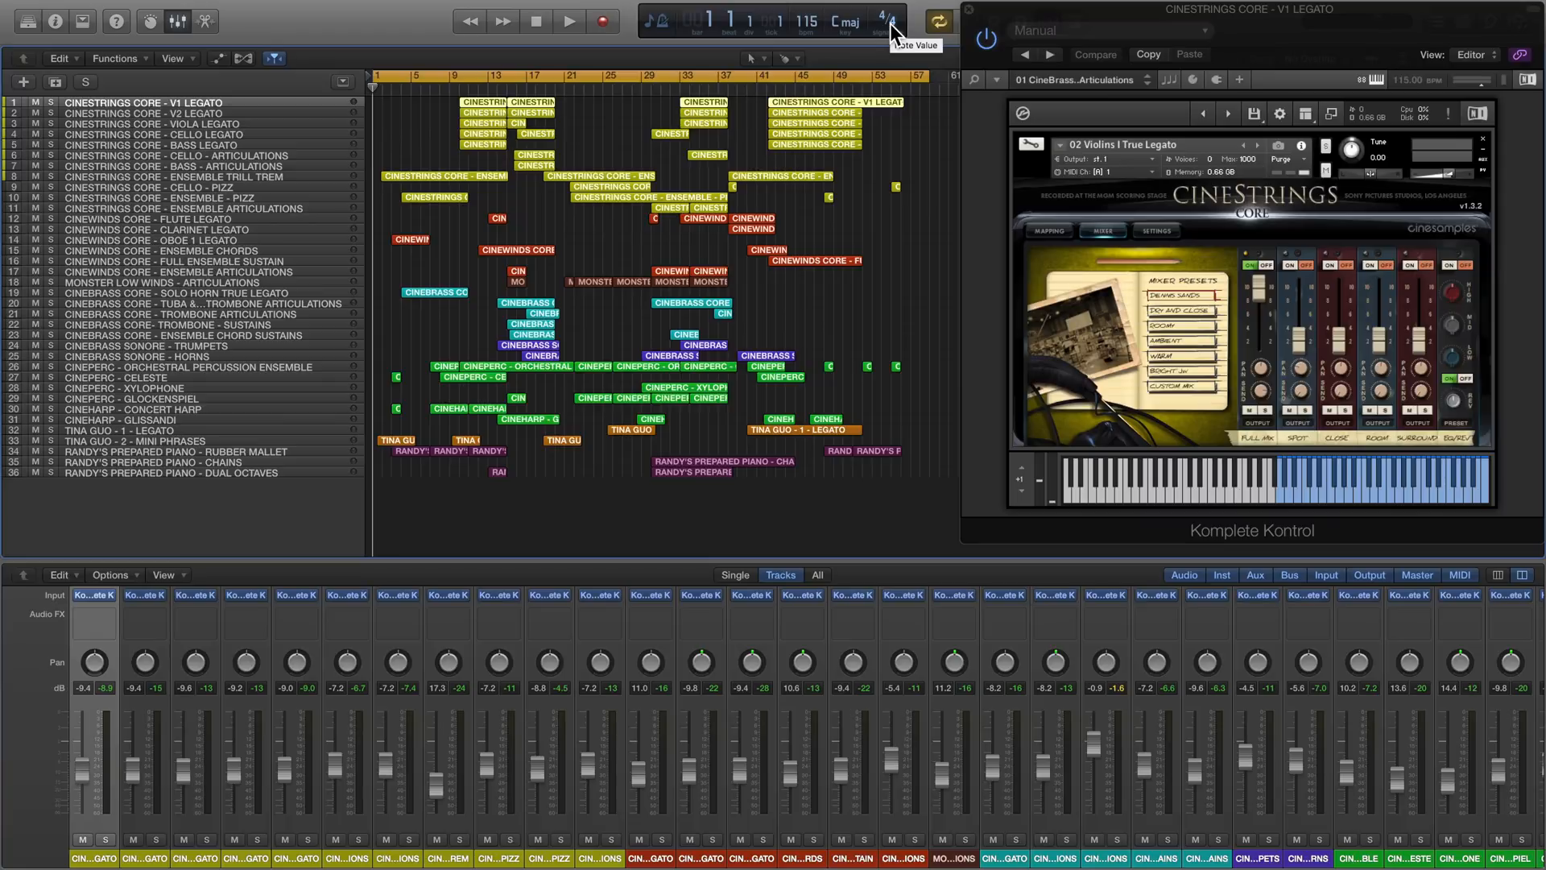
# - Turn off cycle mode and play the soloed RANDY'S PREPARED PIANO - RUBBER MALLET track from bar 3
pyautogui.click(394, 81)
pyautogui.click(393, 91)
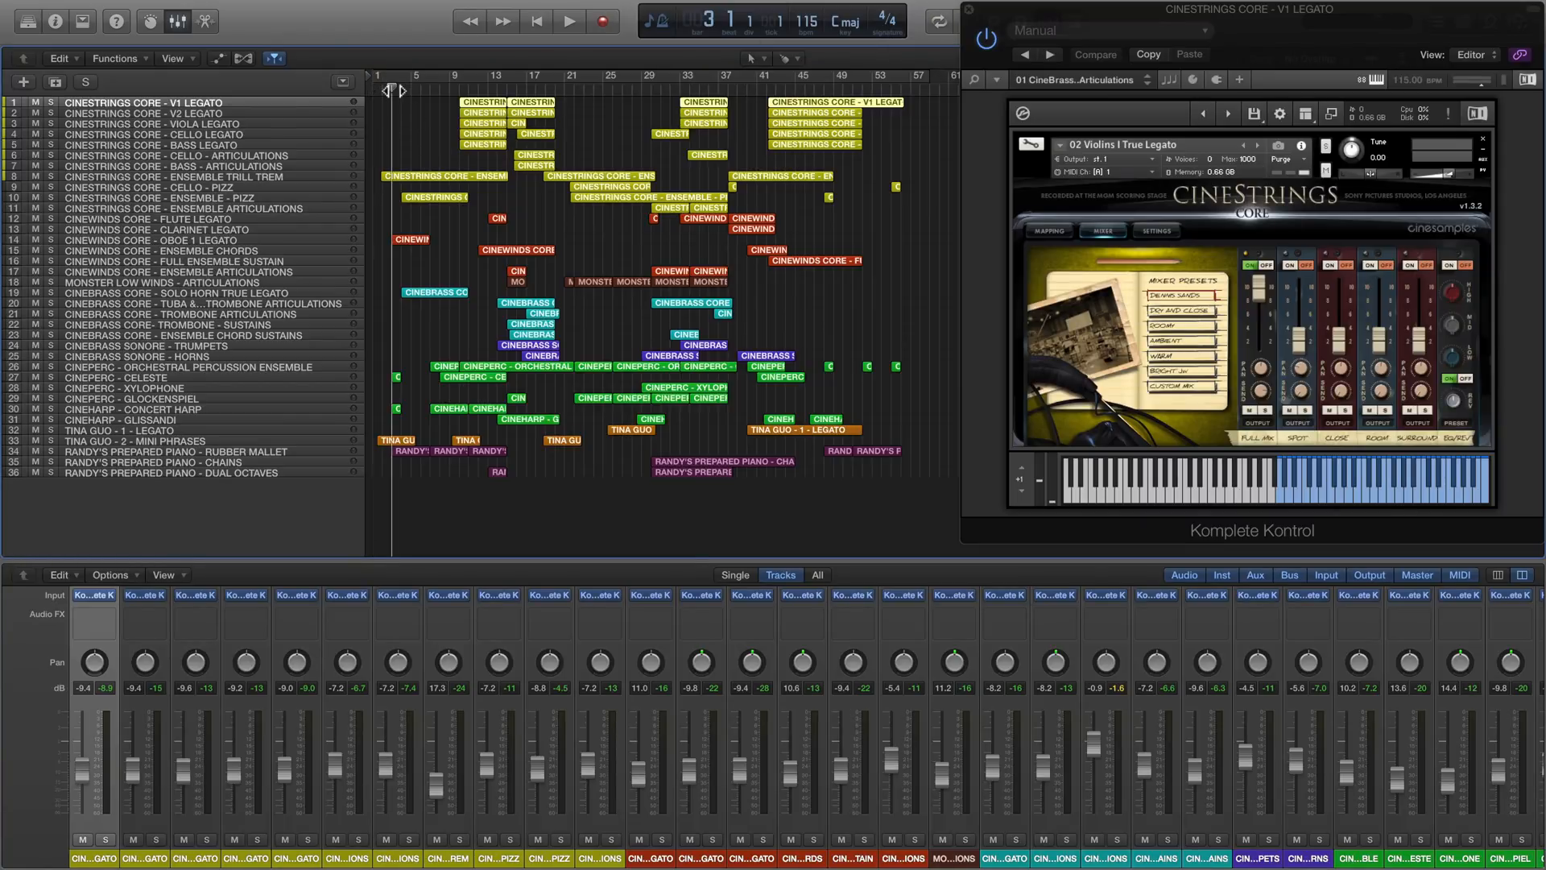
pyautogui.click(62, 451)
pyautogui.click(53, 451)
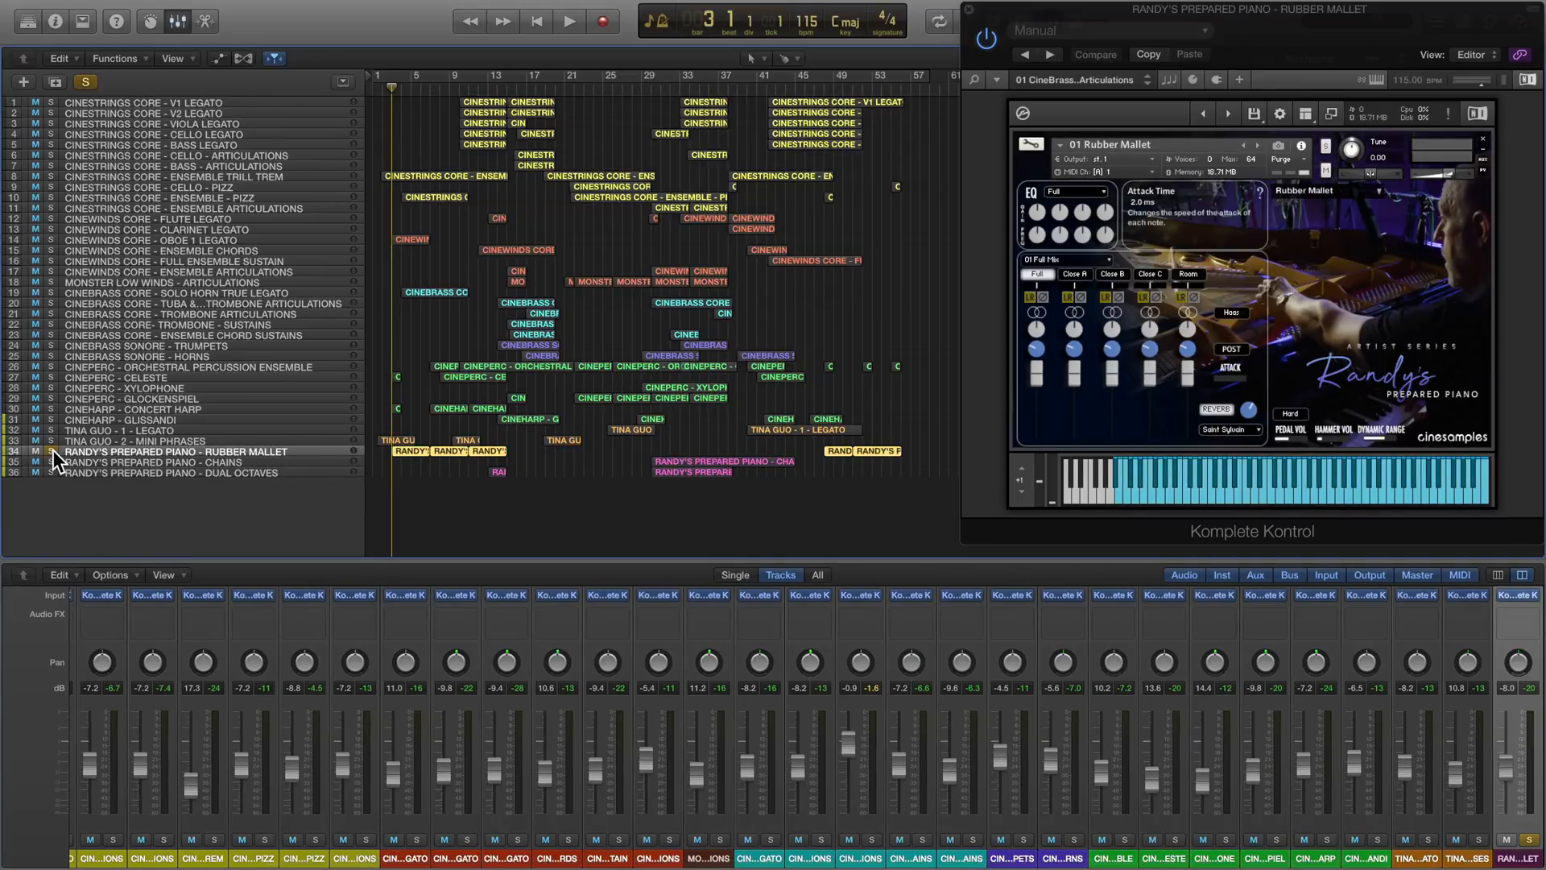
pyautogui.press('space')
# - Examine the first rubber mallet region in the Piano Roll, and stop playback and unsolo the track
pyautogui.click(408, 451)
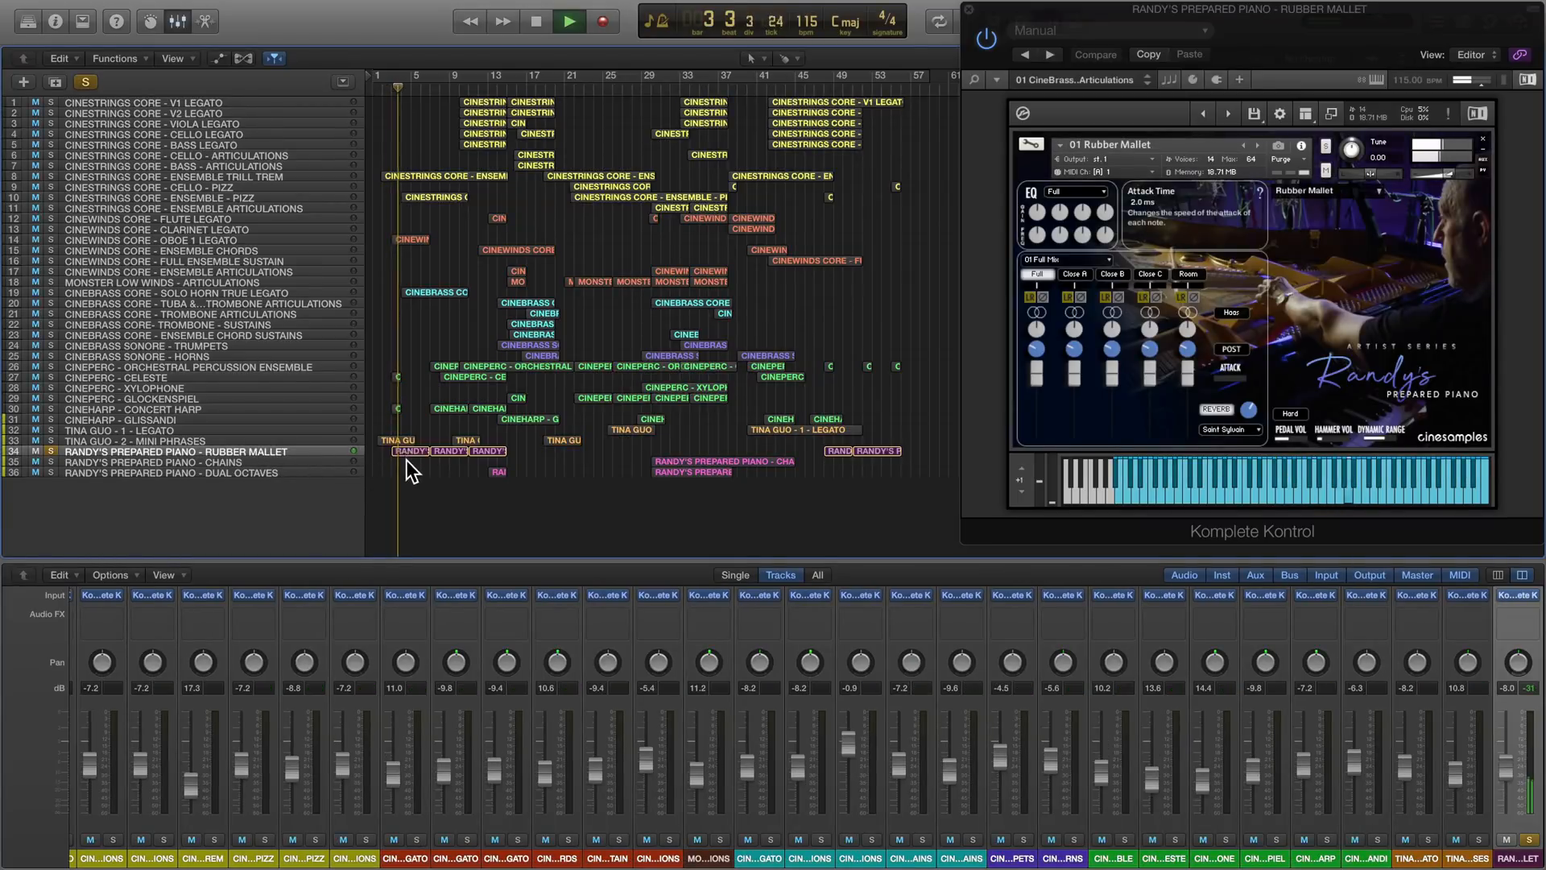
pyautogui.doubleClick(408, 451)
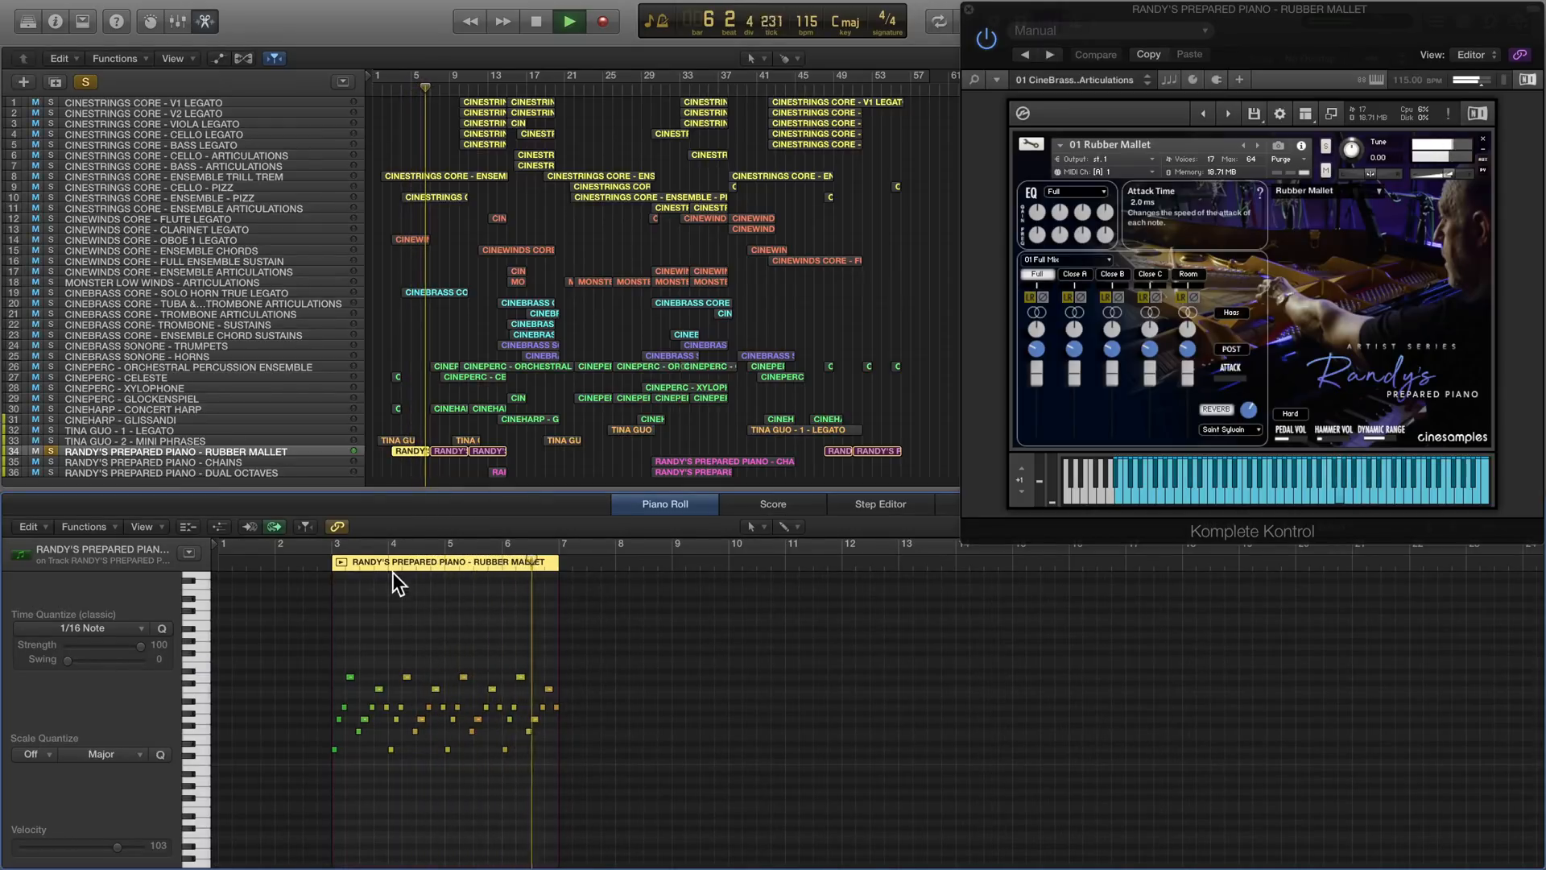
pyautogui.press('space')
pyautogui.click(52, 452)
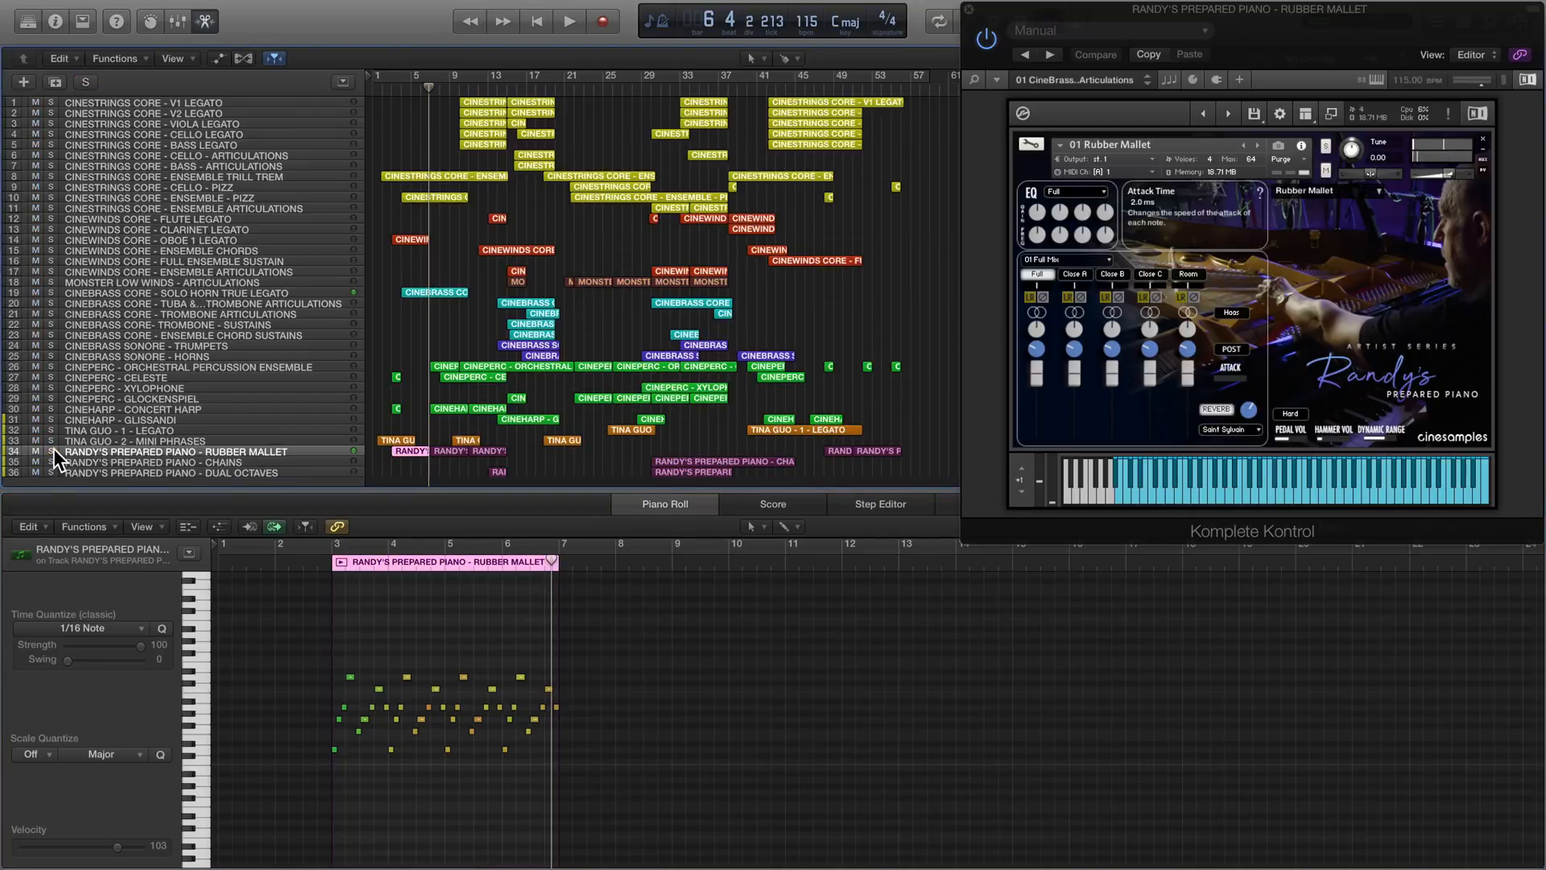
# - Solo the MONSTER LOW WINDS - ARTICULATIONS track and play it from about bar 21
pyautogui.click(50, 283)
pyautogui.moveTo(429, 87); pyautogui.dragTo(568, 95)
pyautogui.click(270, 283)
pyautogui.press('space')
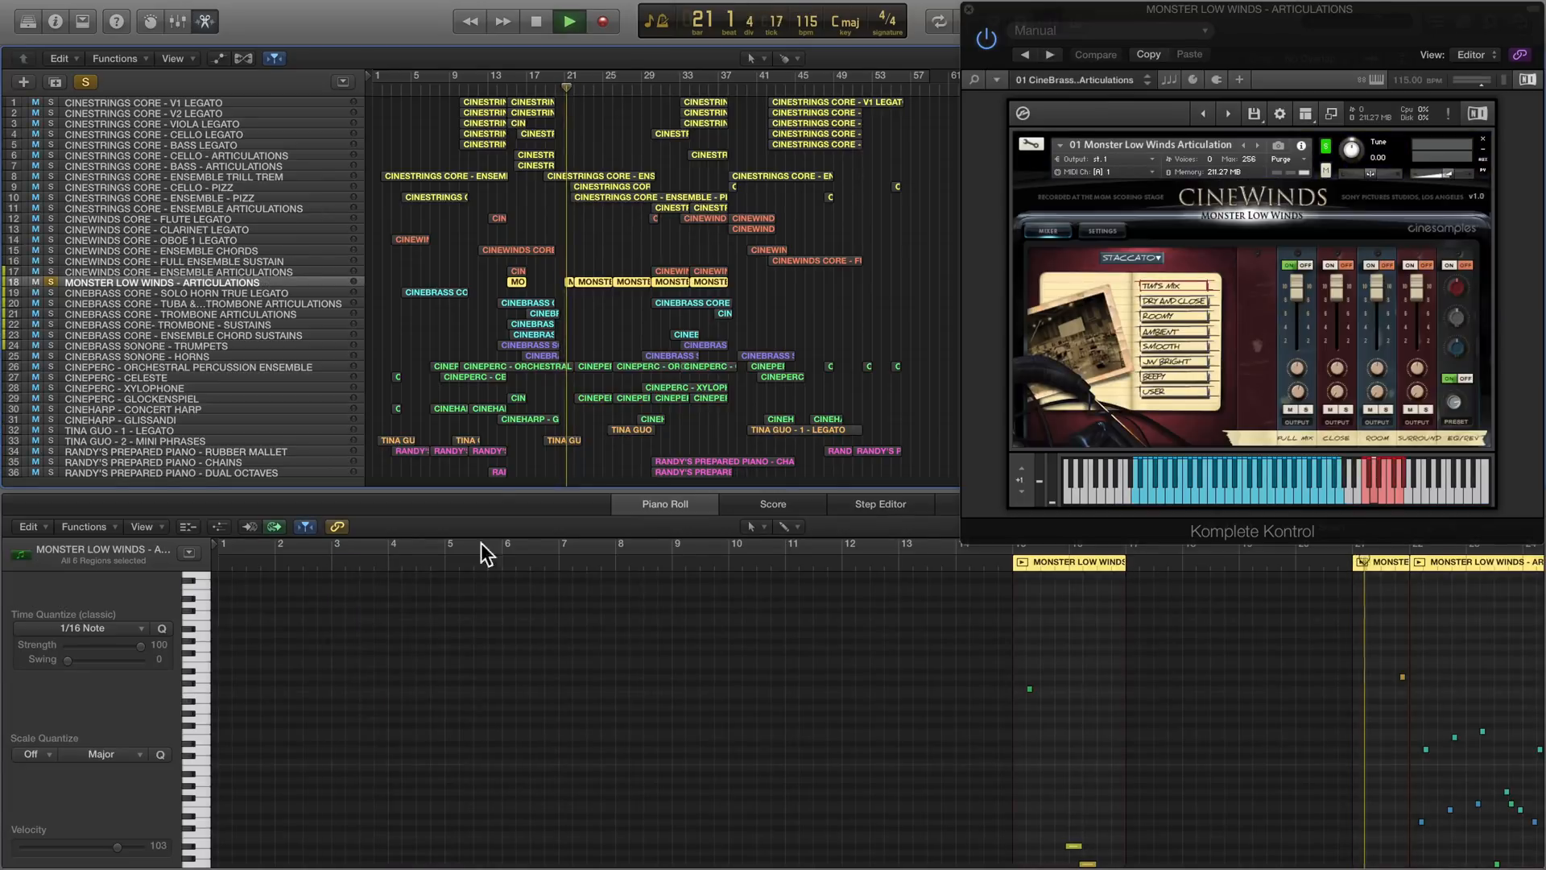
# - Review the Monster Low Winds notes from bar 21 during playback, and stop and unsolo the track
pyautogui.hscroll(10, 1142, 794)
pyautogui.scroll(-2, 1142, 794)
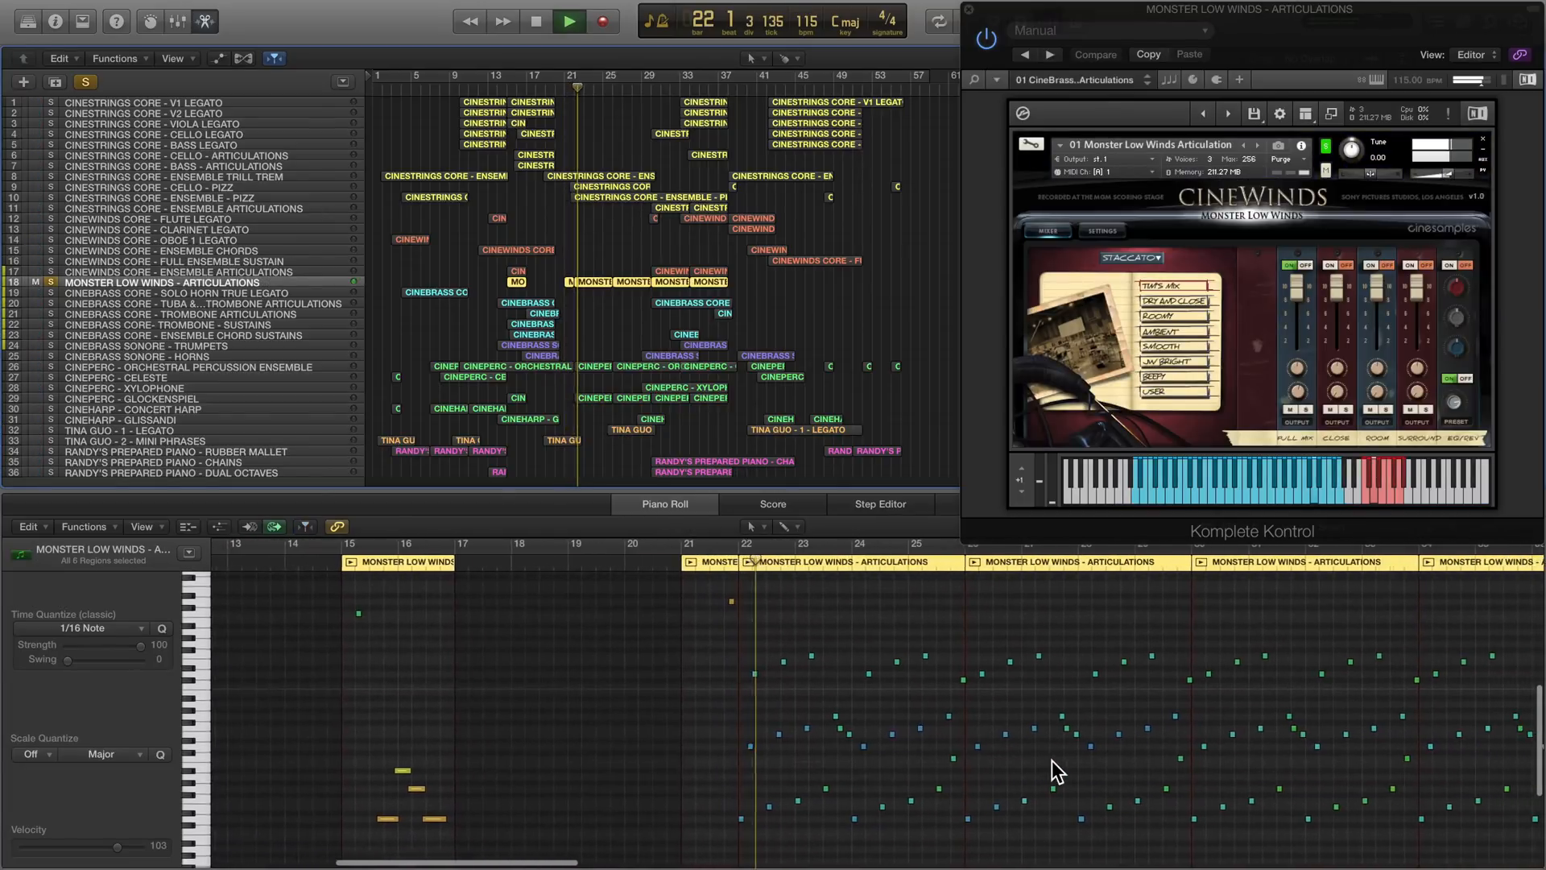
pyautogui.hscroll(2, 1052, 761)
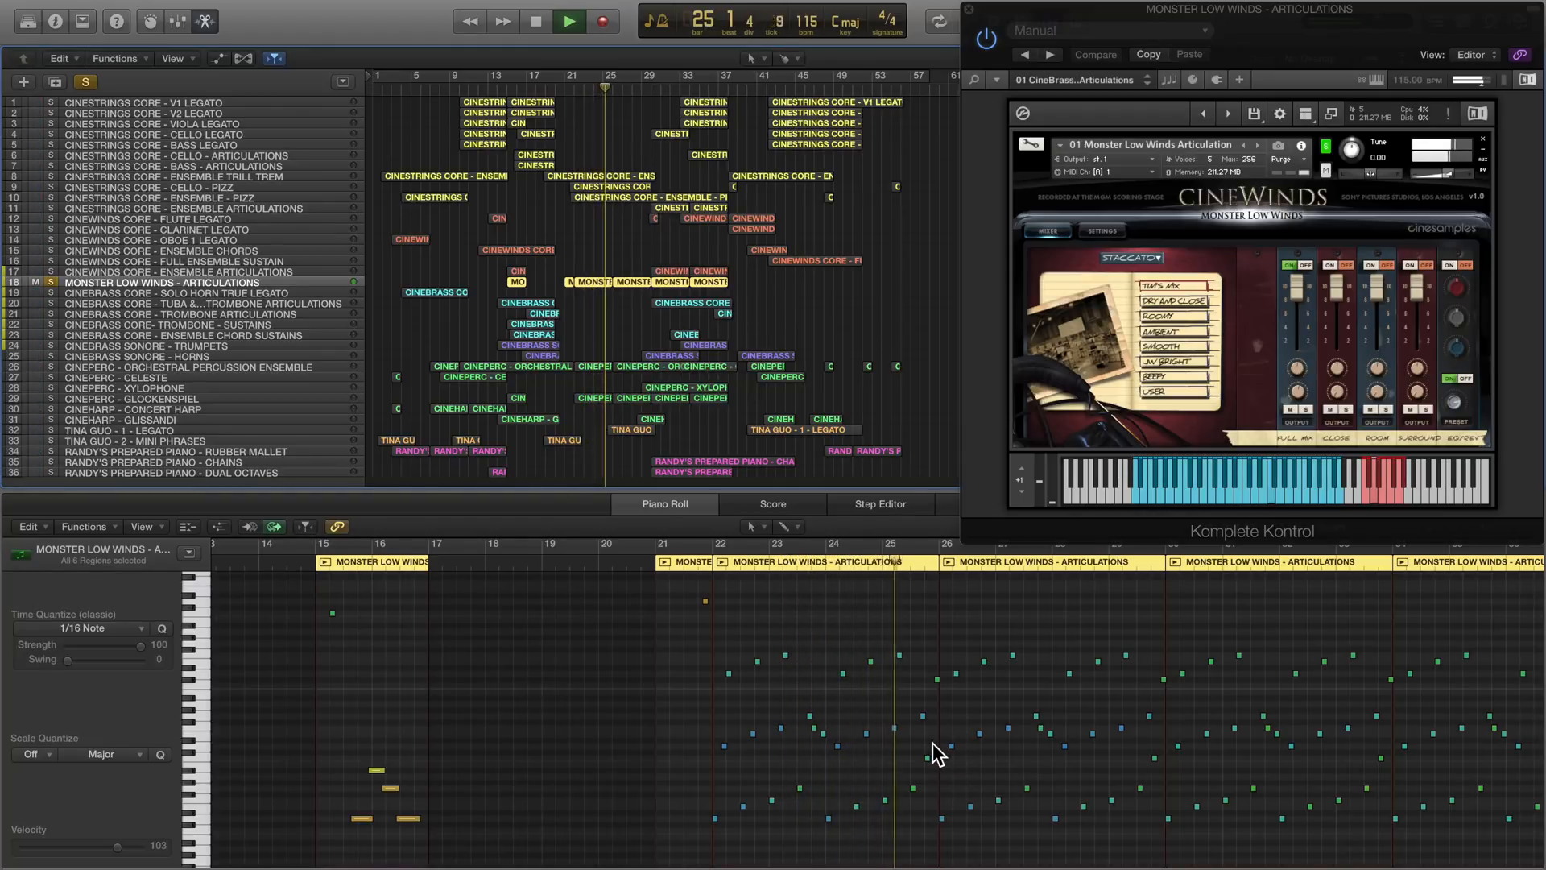
pyautogui.press('space')
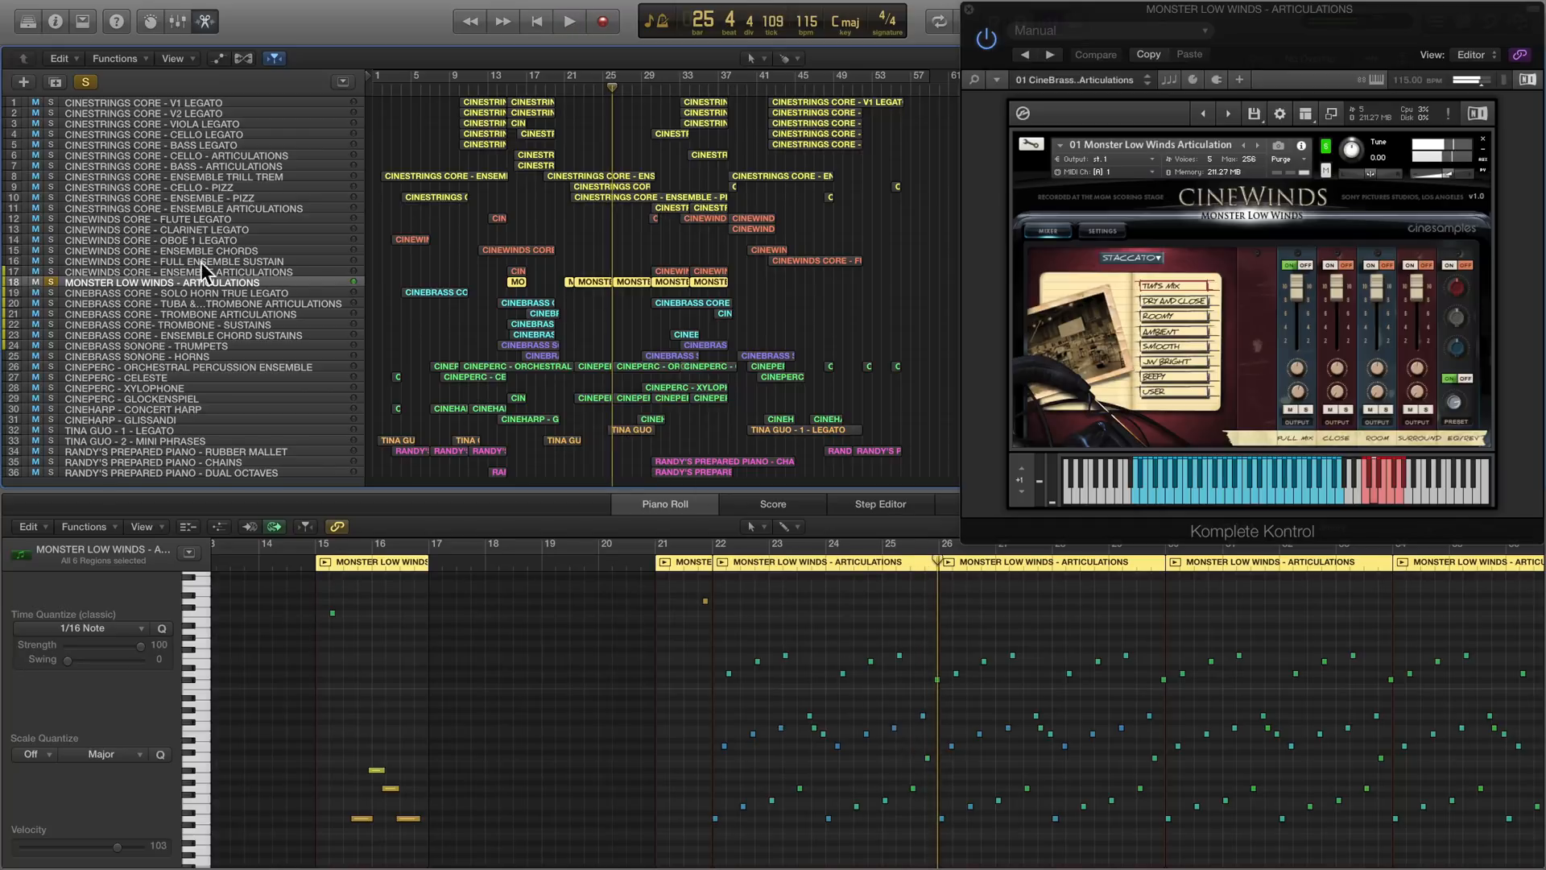
pyautogui.click(50, 282)
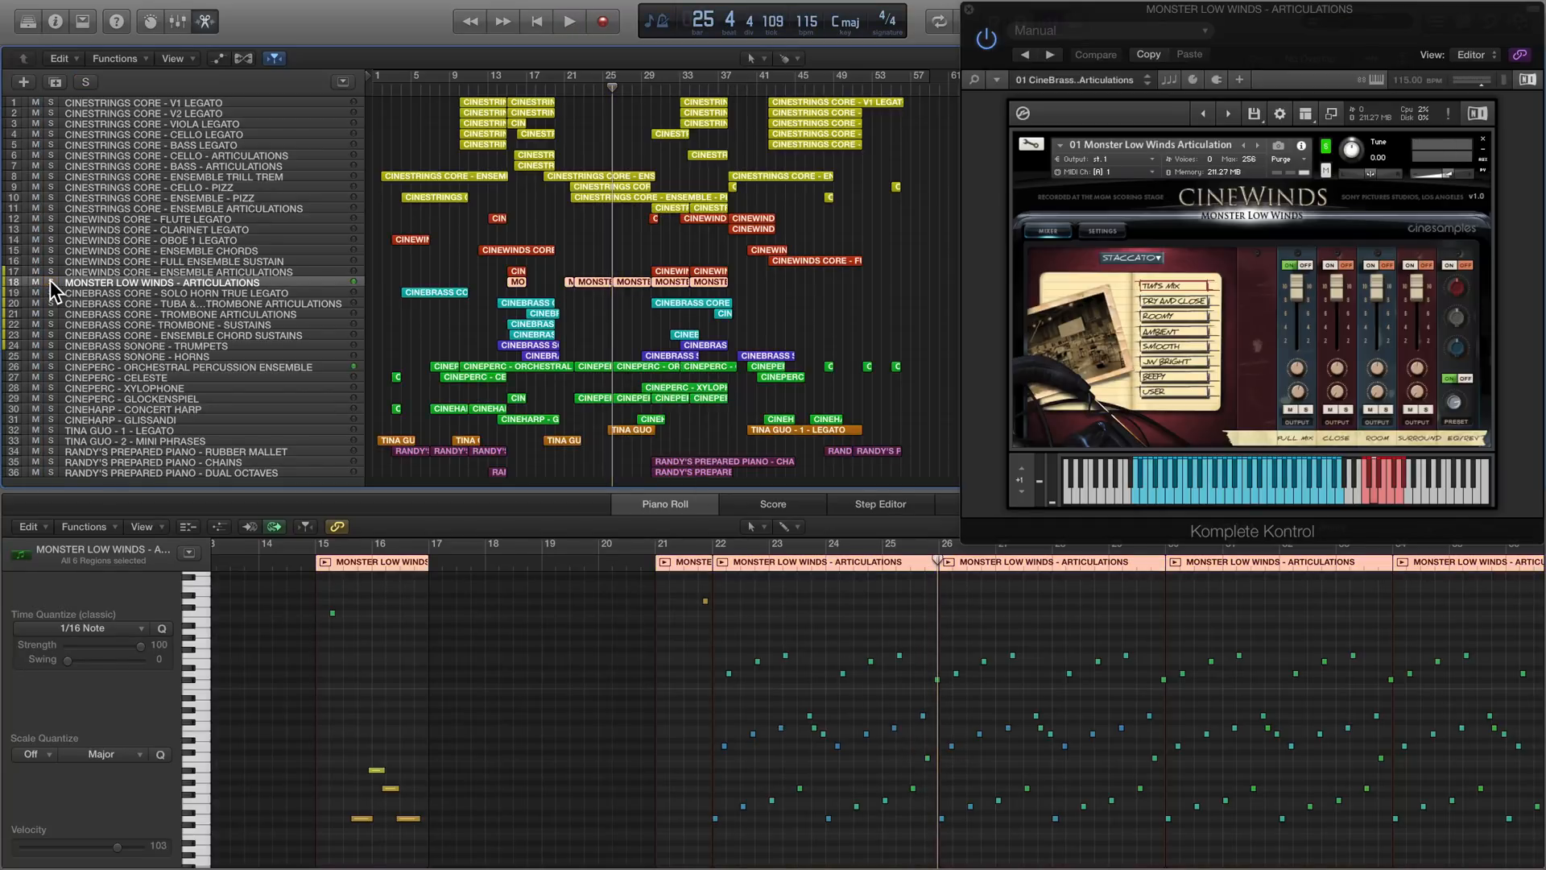
# - Open the Kontakt library browser on the CINESTRINGS CORE - V1 LEGATO track and browse the CineStrings CORE instrument patches
pyautogui.click(113, 104)
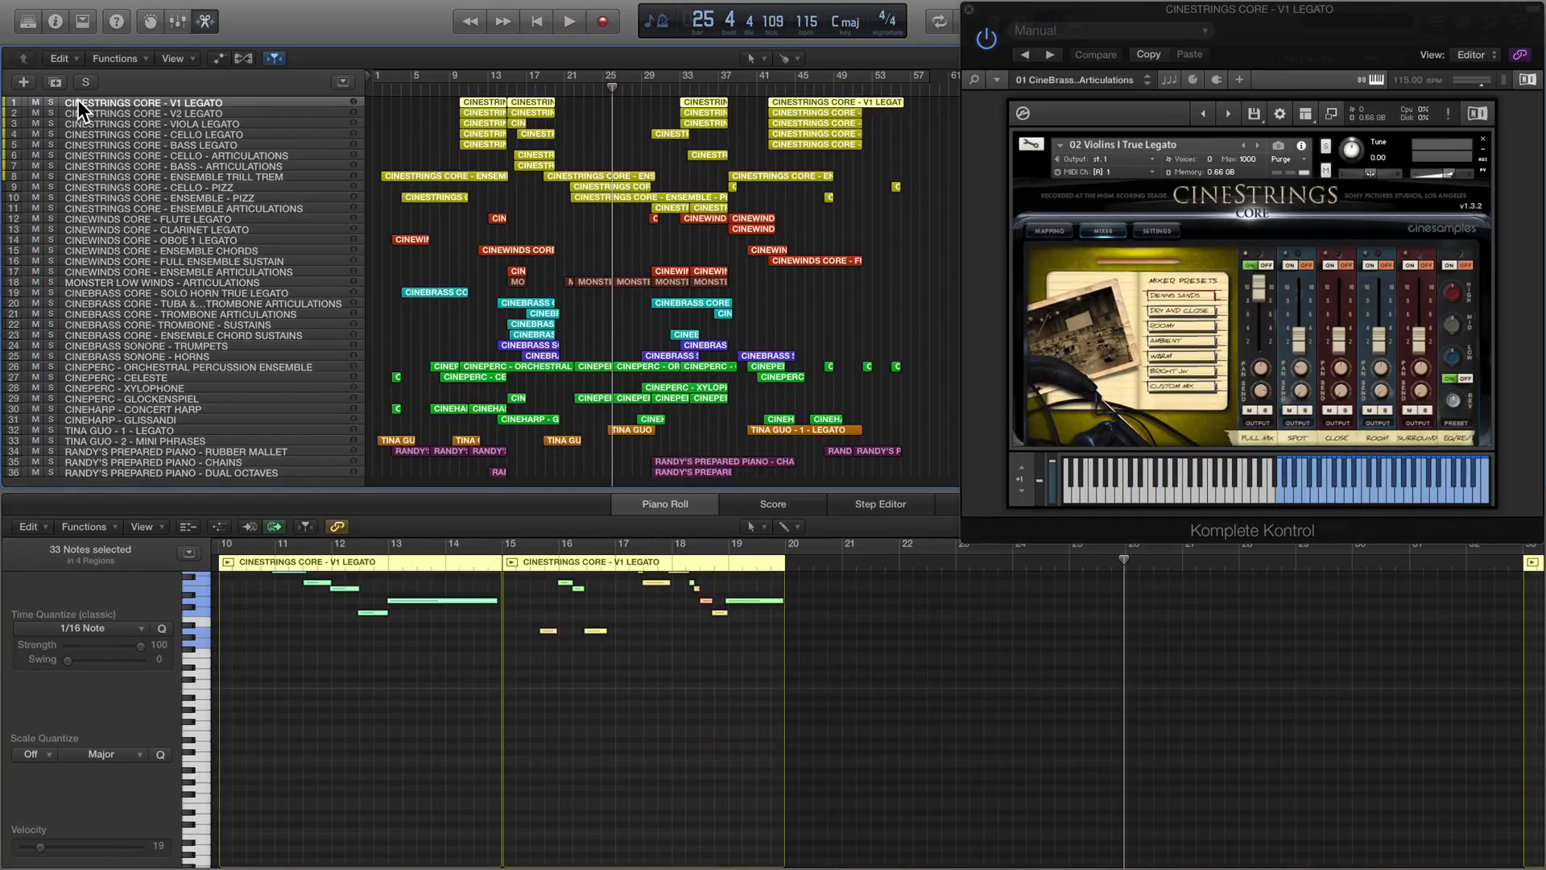
pyautogui.click(1332, 114)
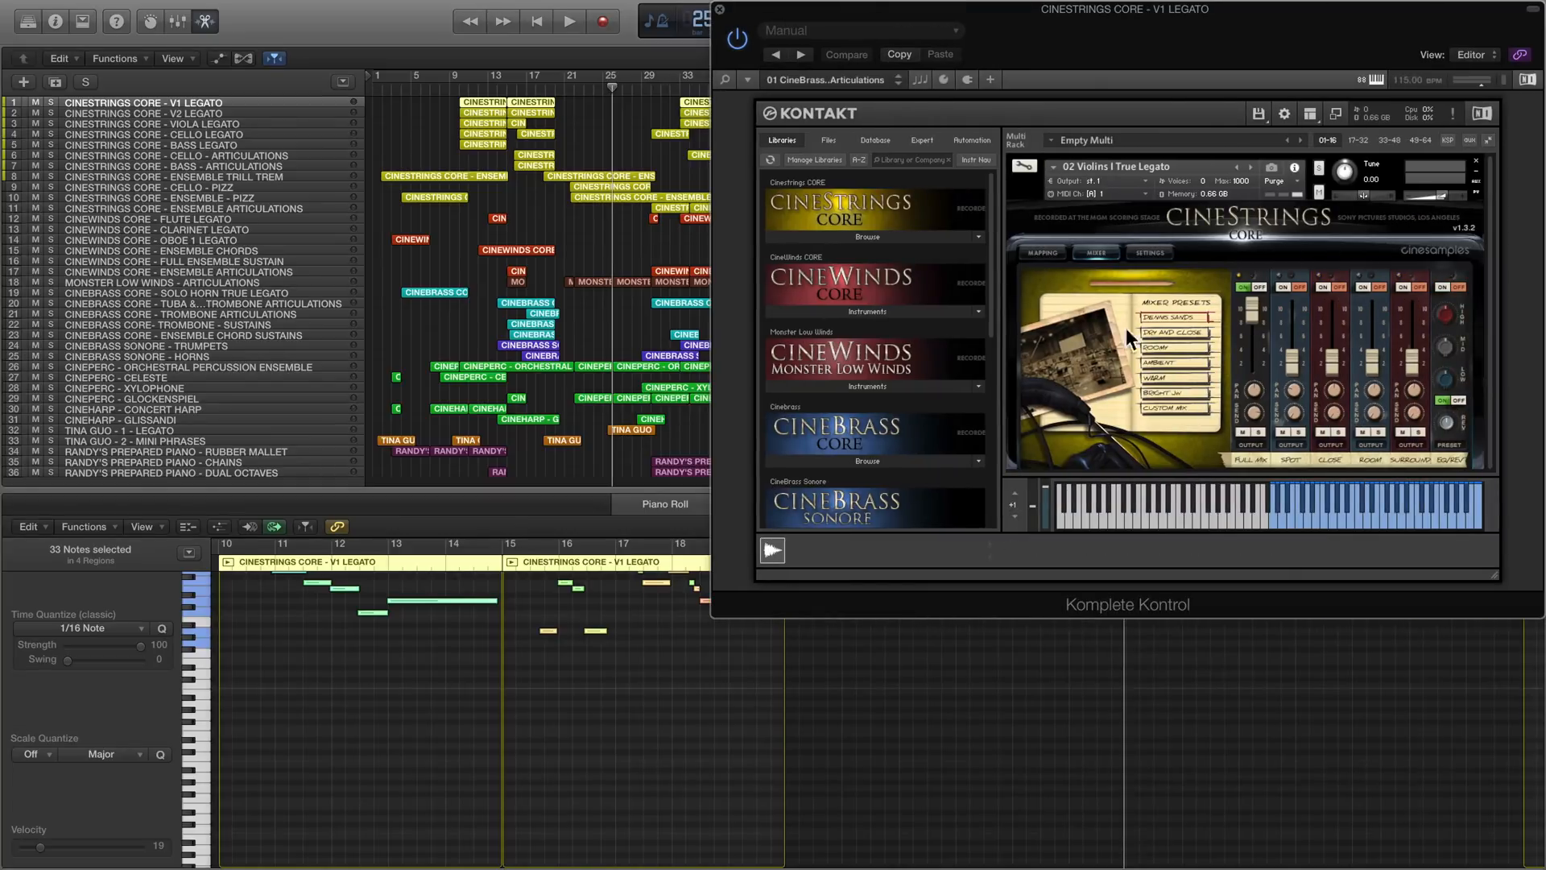
pyautogui.click(868, 237)
pyautogui.doubleClick(829, 254)
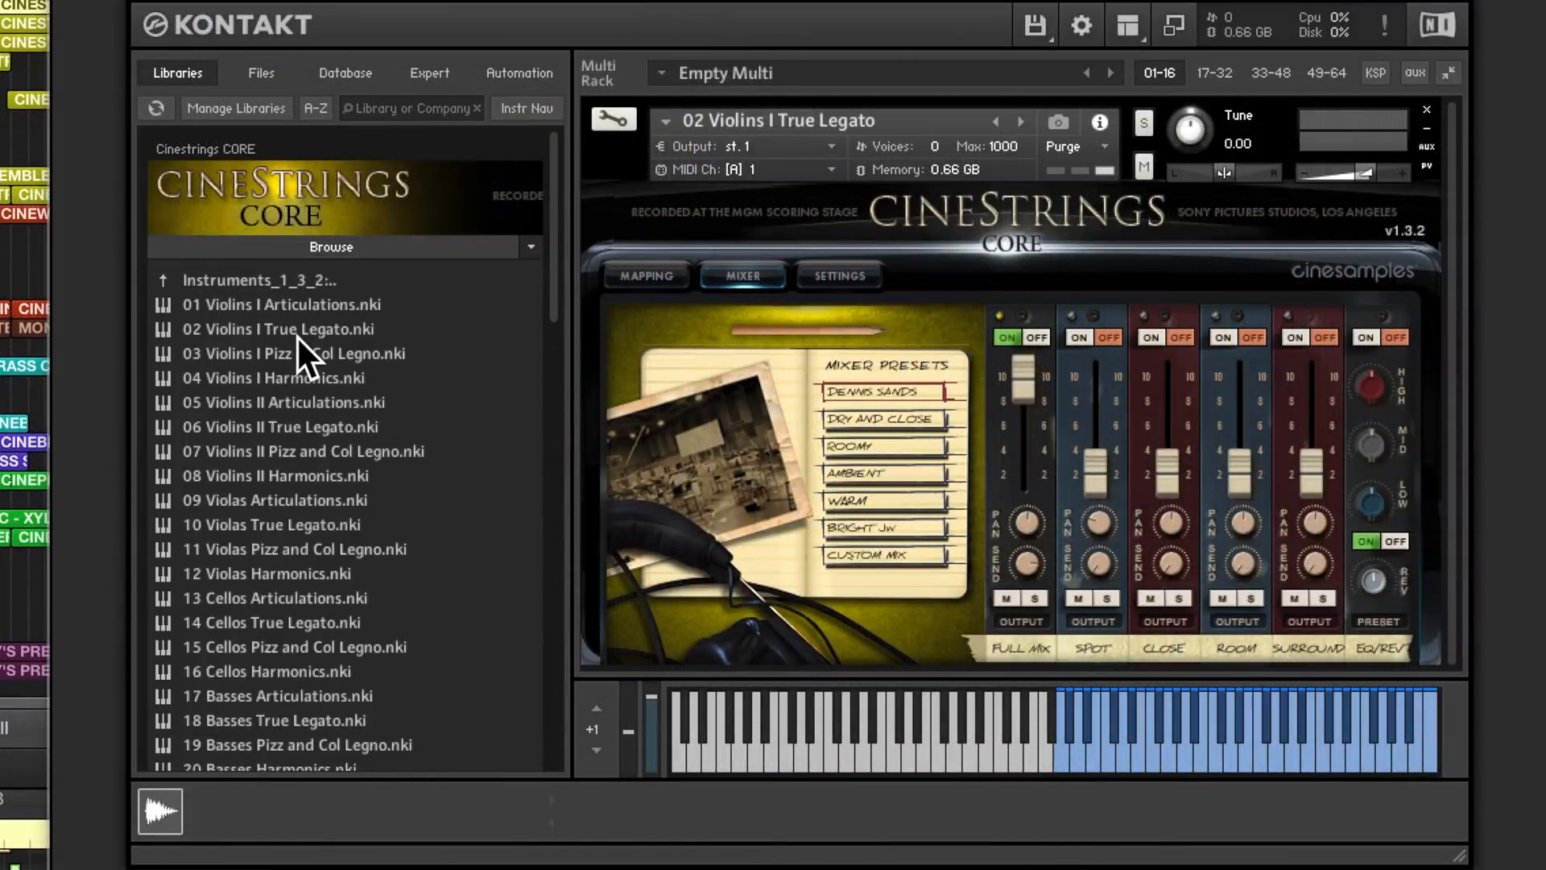
pyautogui.scroll(-3, 297, 335)
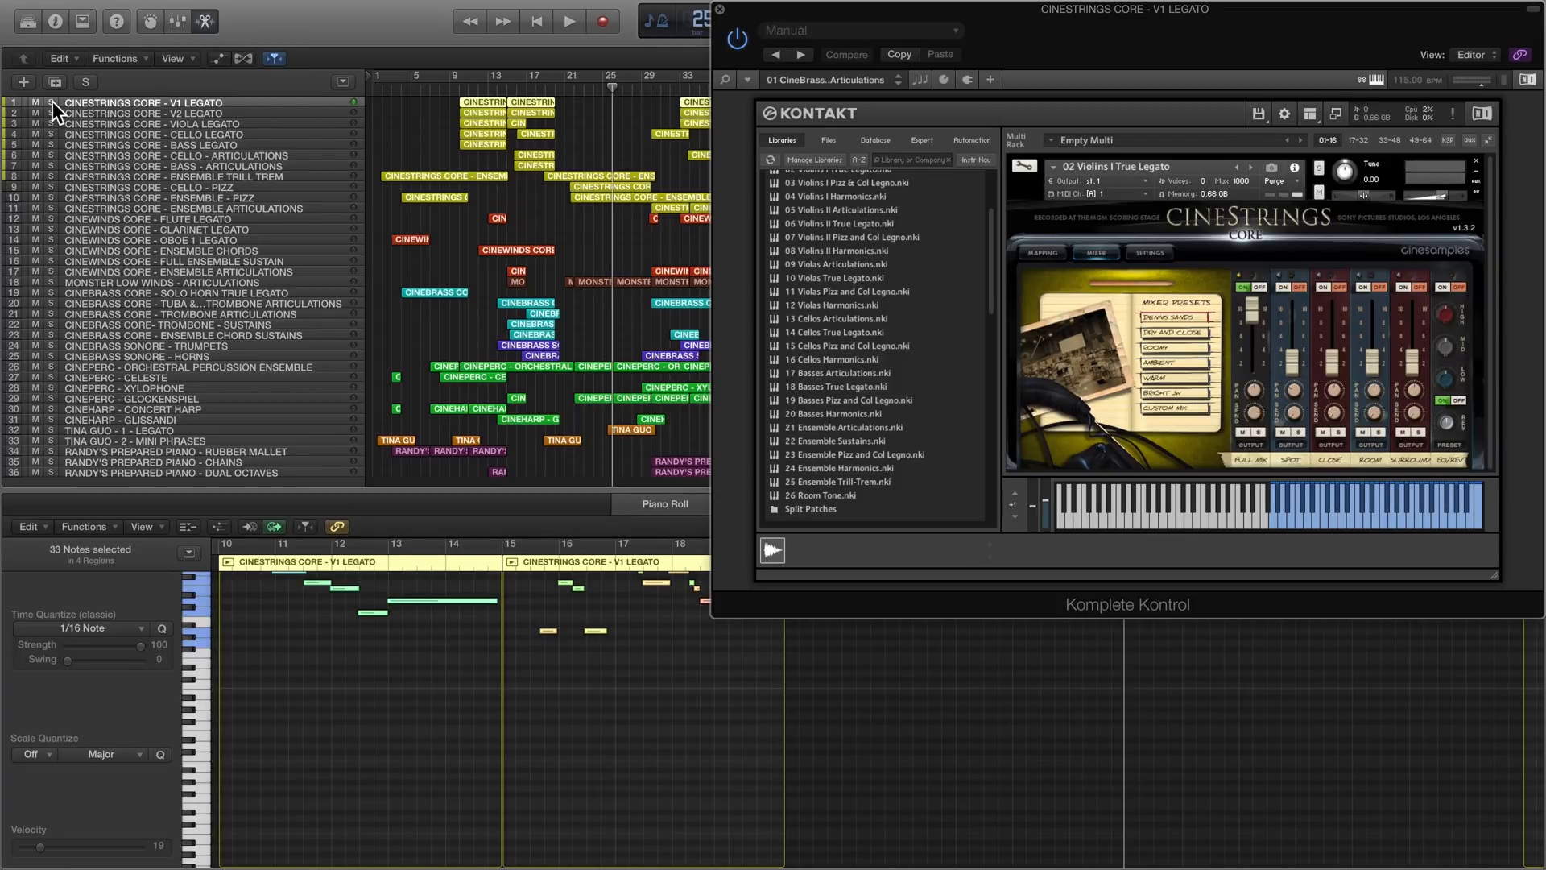
# - Solo the five CineStrings legato tracks from V1 to bass, and hide the Kontakt library browser
pyautogui.moveTo(52, 102); pyautogui.dragTo(50, 148)
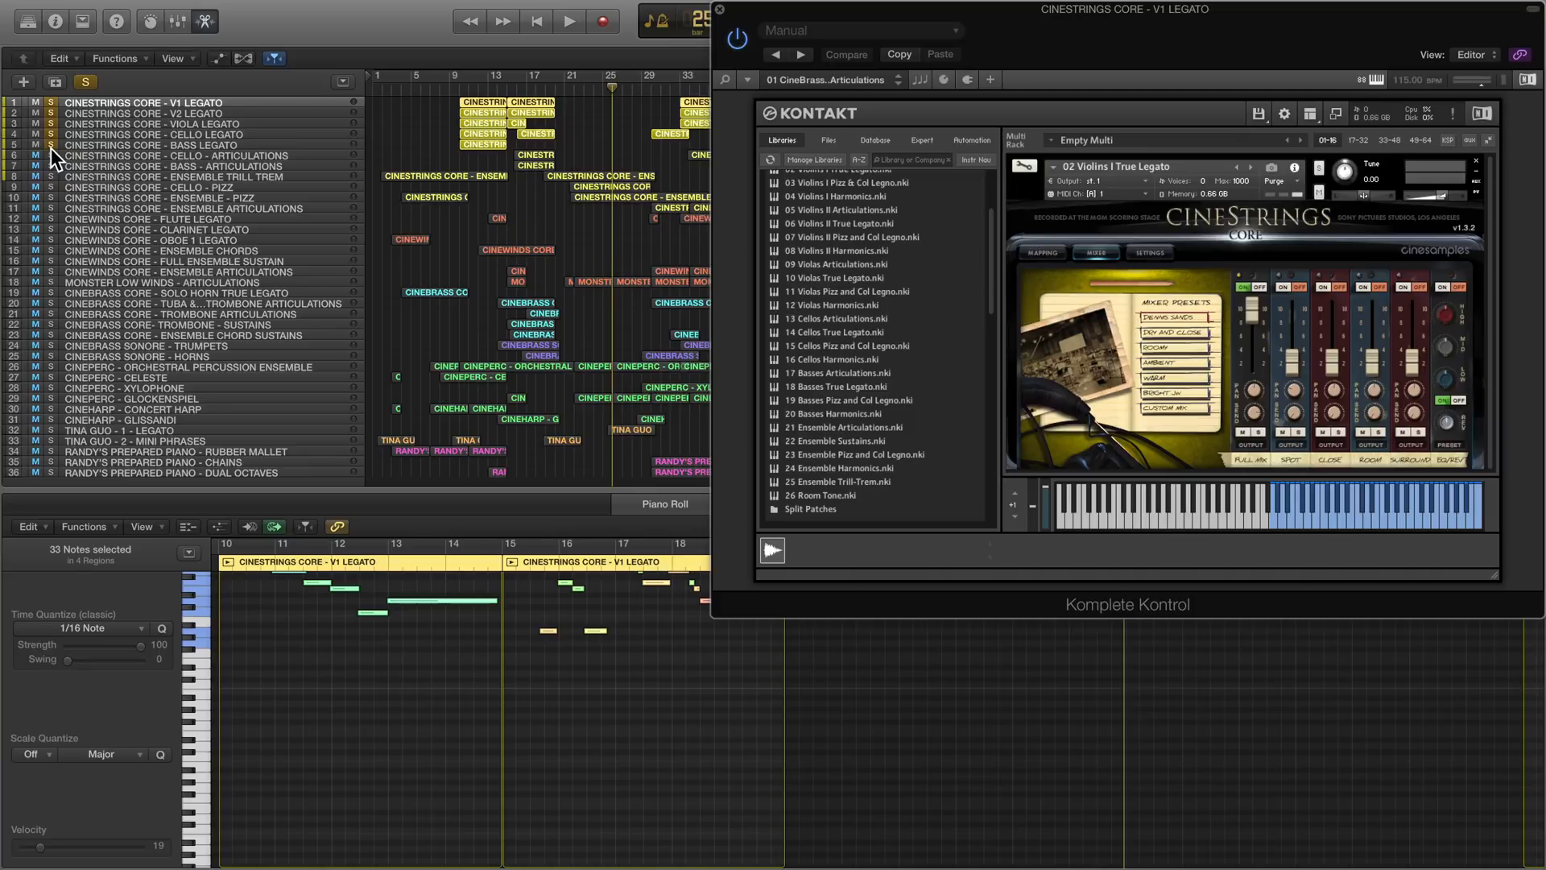
pyautogui.click(536, 87)
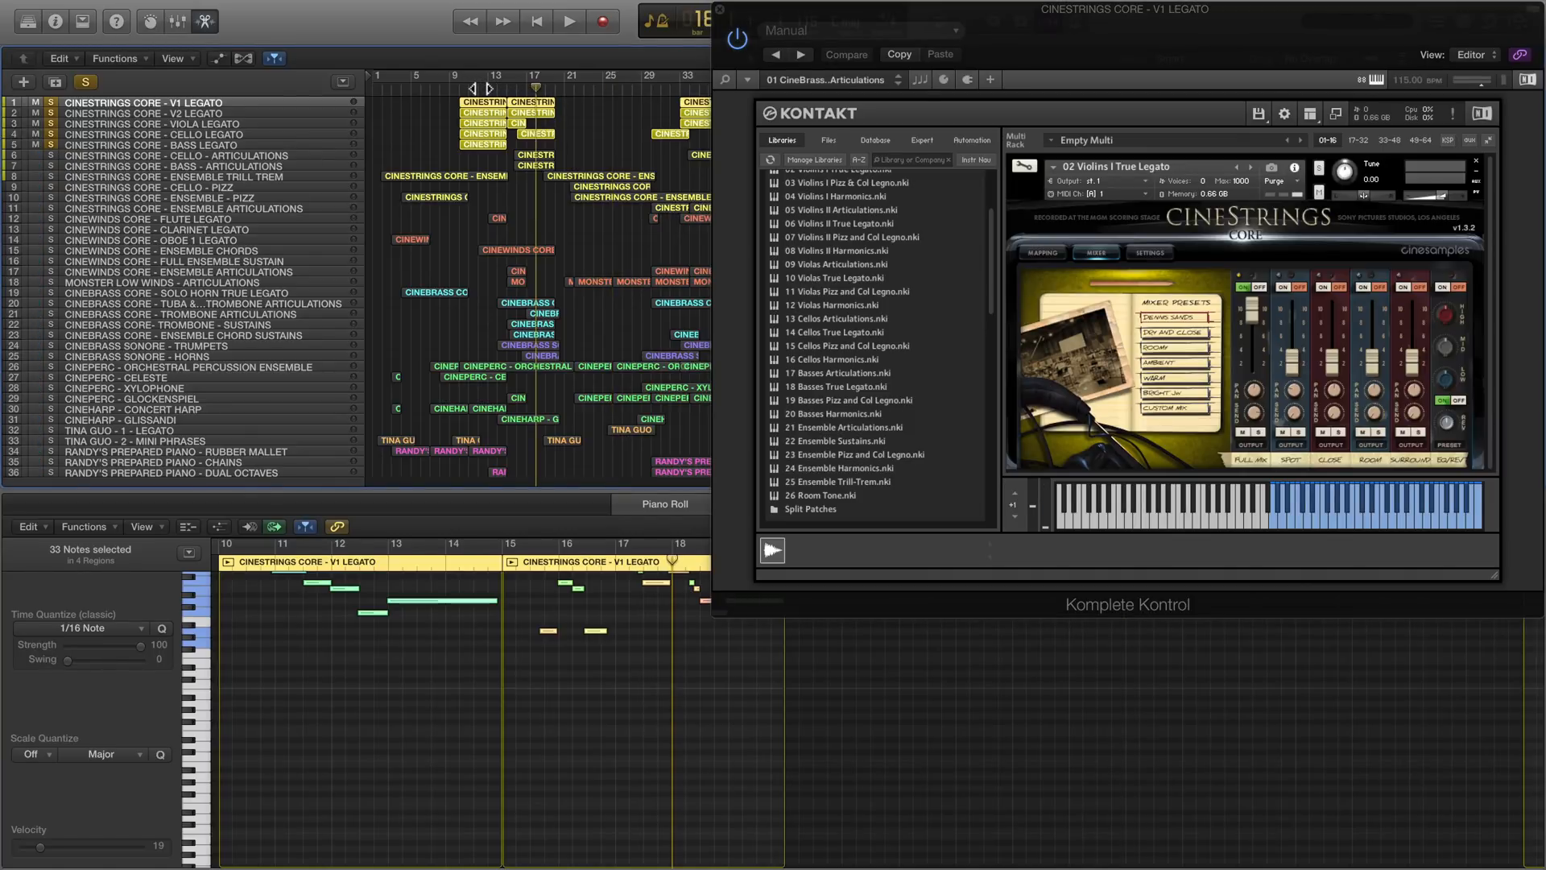
pyautogui.click(1339, 113)
pyautogui.moveTo(1139, 9); pyautogui.dragTo(1390, 8)
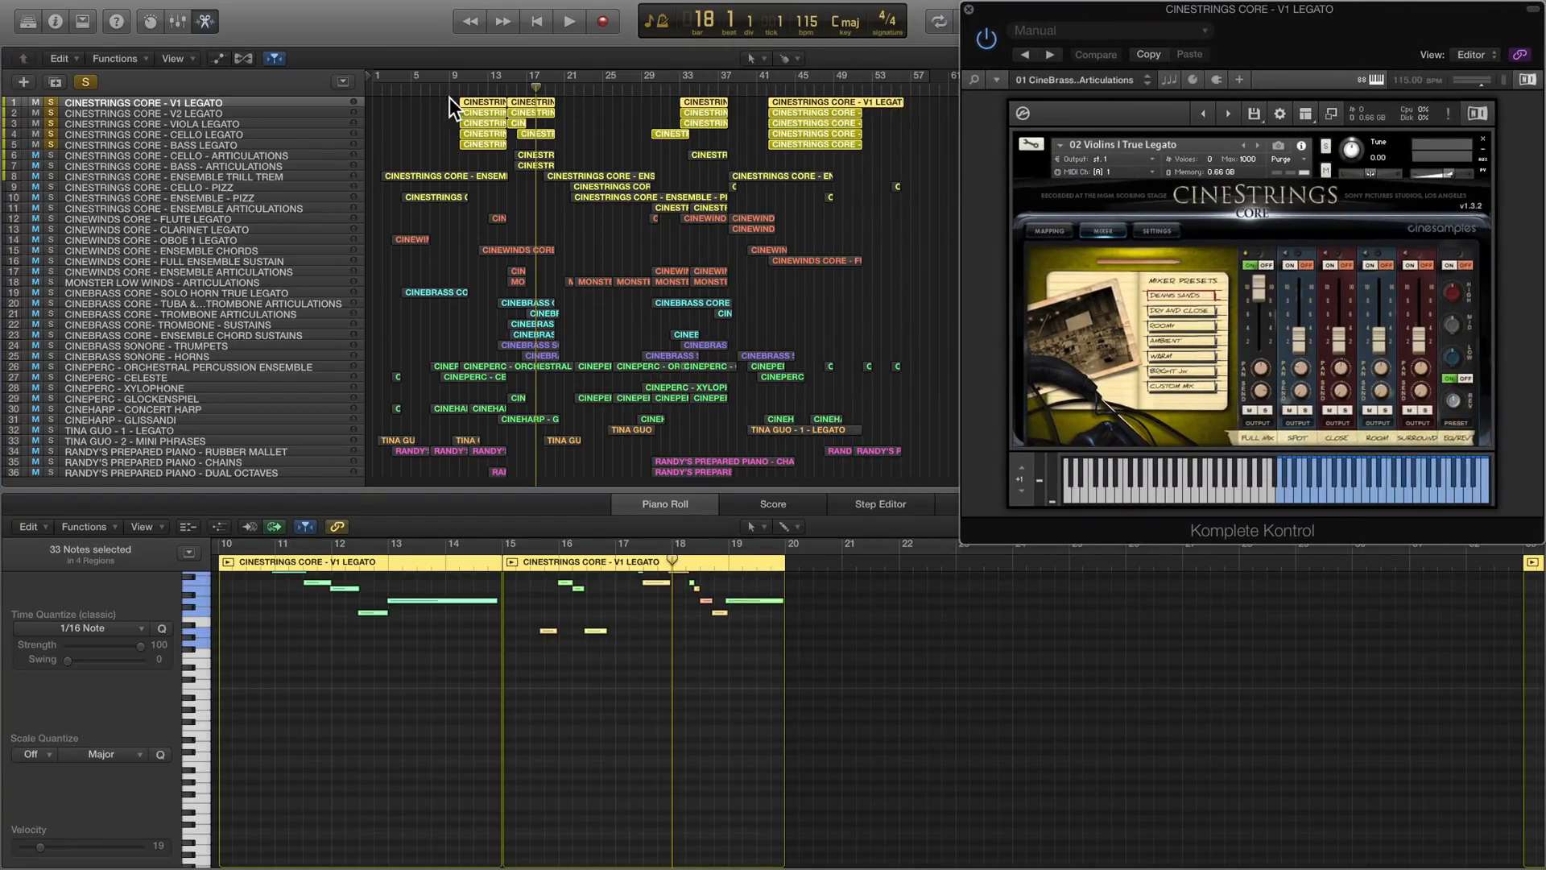
# - Select the CineStrings legato regions between bars 10 and 20 and enlarge the Piano Roll to show their notes together
pyautogui.moveTo(450, 99); pyautogui.dragTo(562, 143)
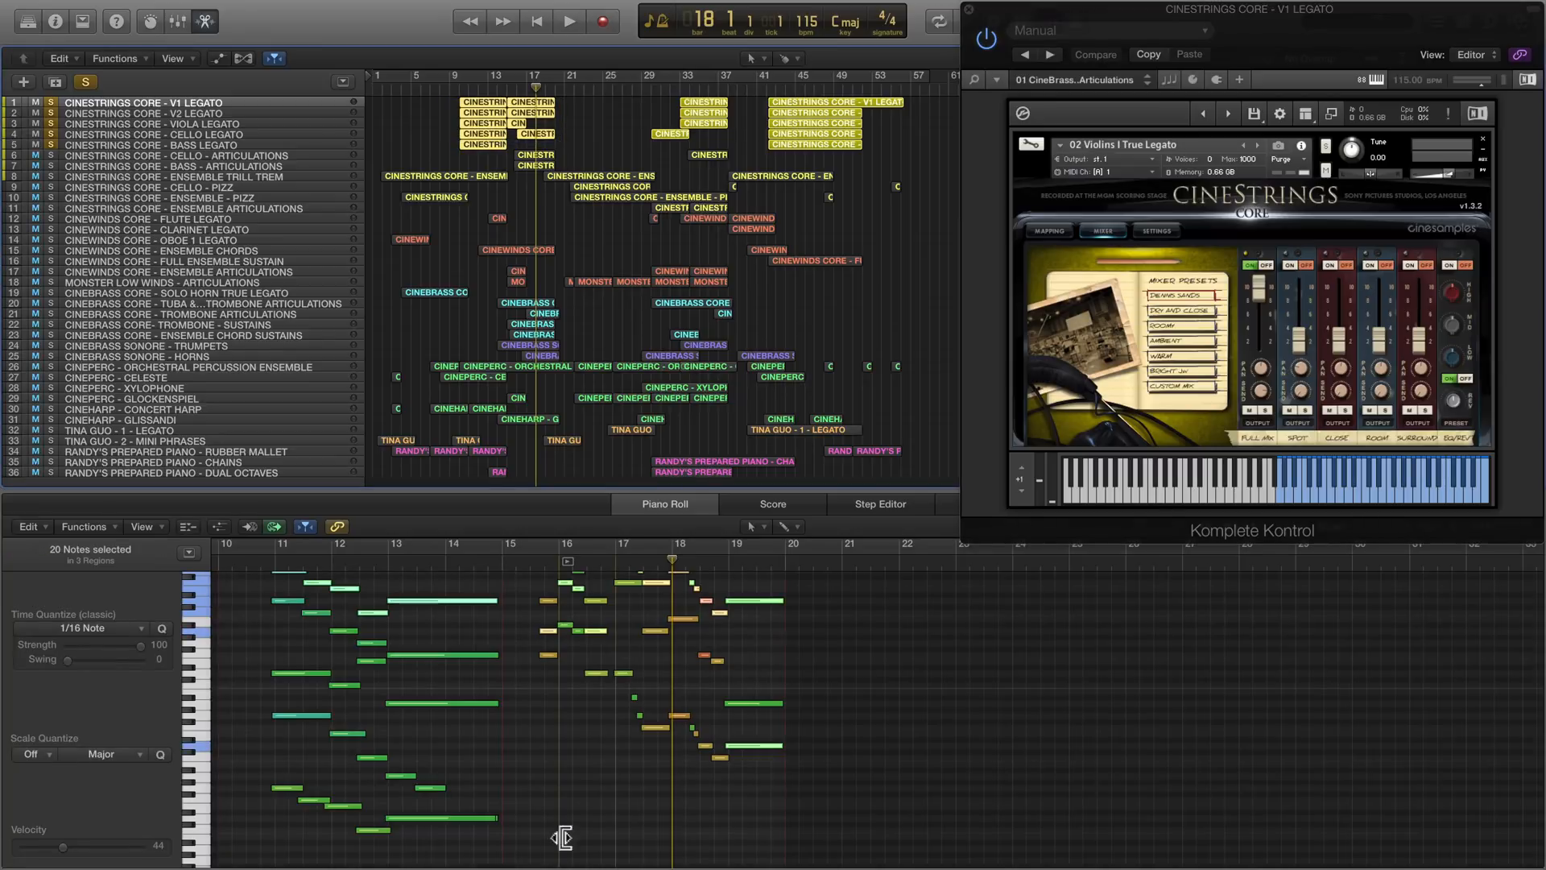
pyautogui.moveTo(505, 494); pyautogui.dragTo(500, 342)
pyautogui.scroll(5, 461, 562)
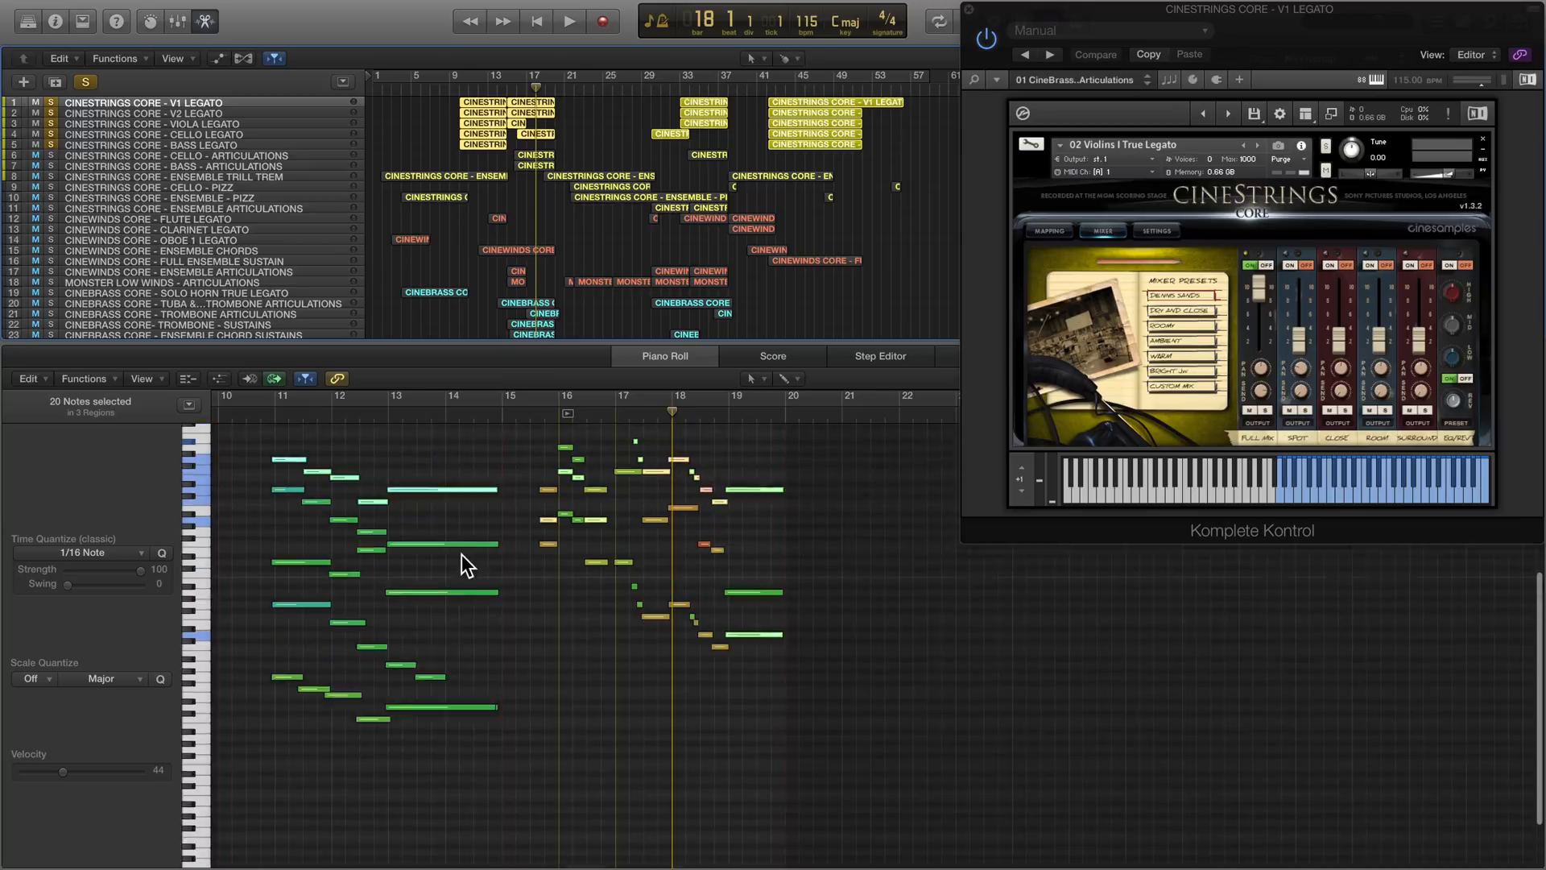
# - Play the soloed string legato tracks from bar 11 to about bar 15
pyautogui.click(282, 416)
pyautogui.press('space')
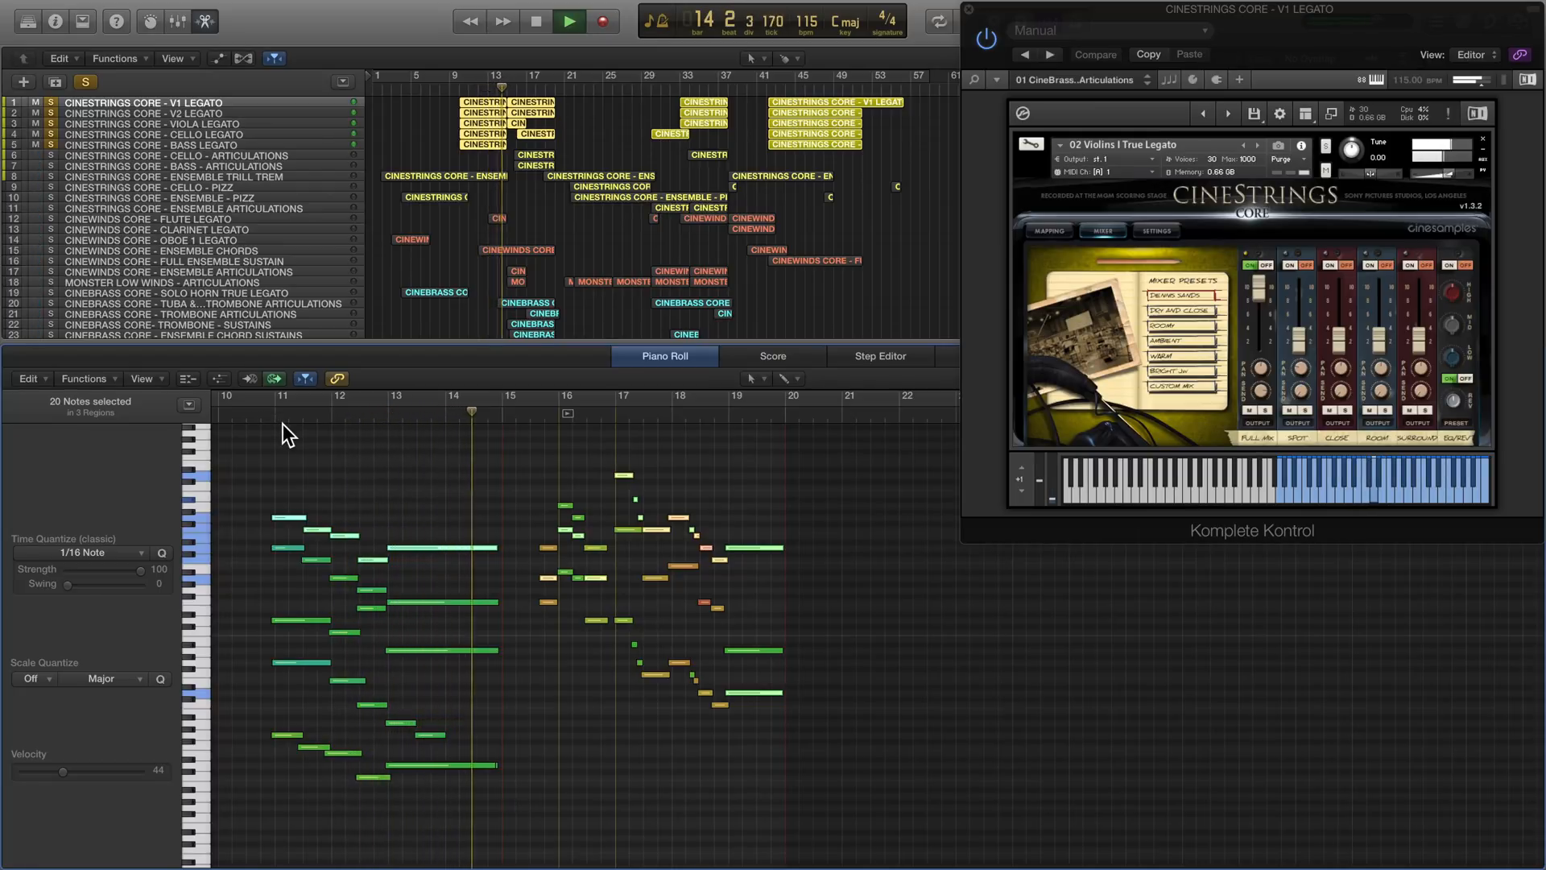
pyautogui.press('space')
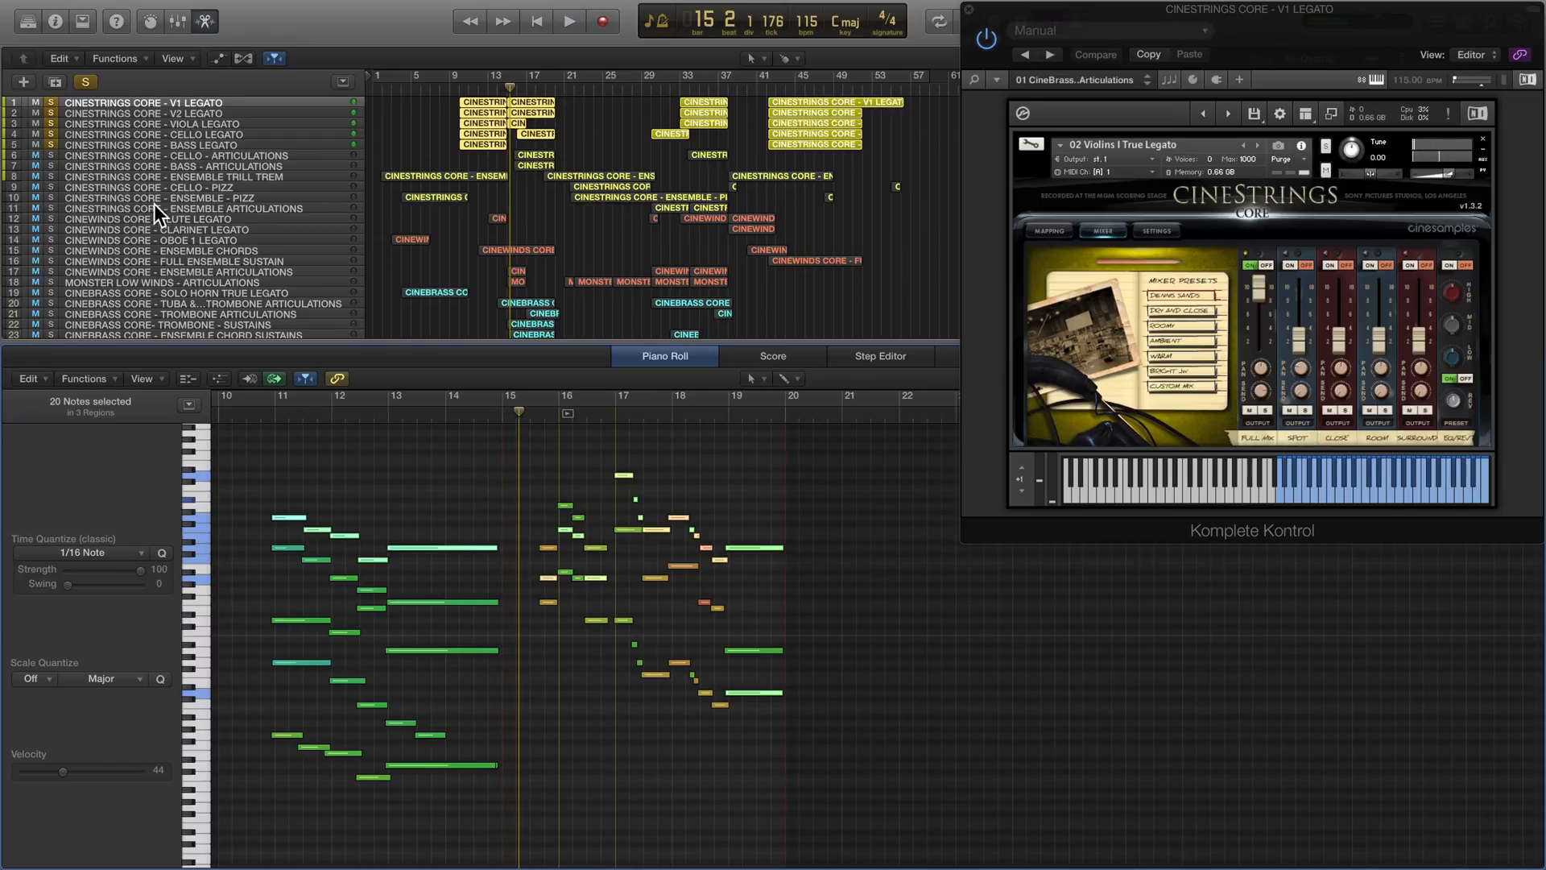
# - Add the CineStrings cello and bass articulations tracks to the solo group and resume playback from bar 15
pyautogui.click(51, 155)
pyautogui.click(50, 166)
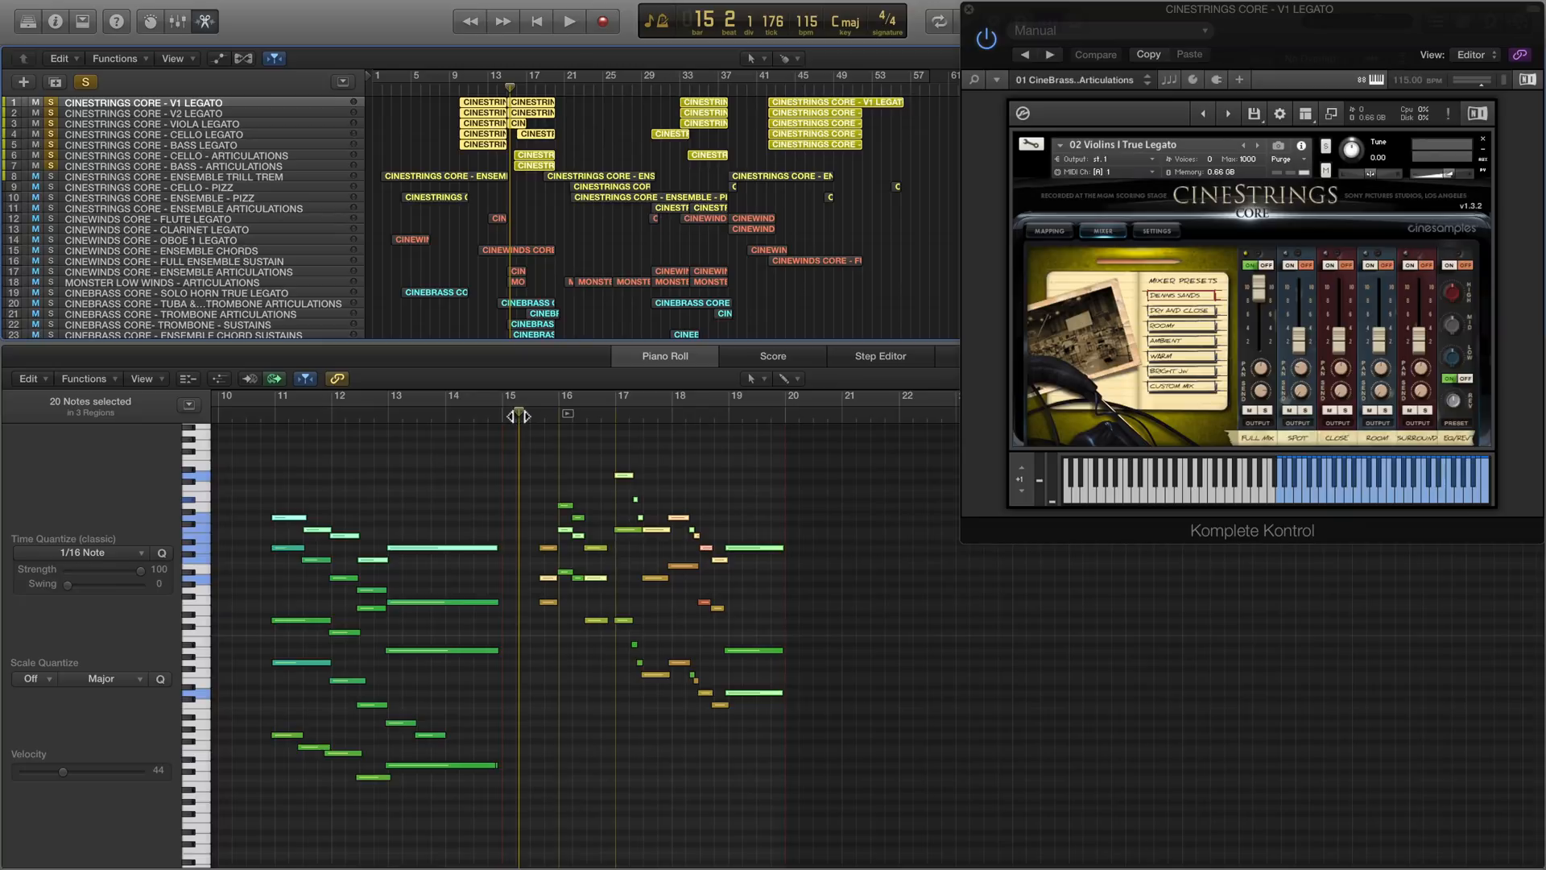
pyautogui.press('space')
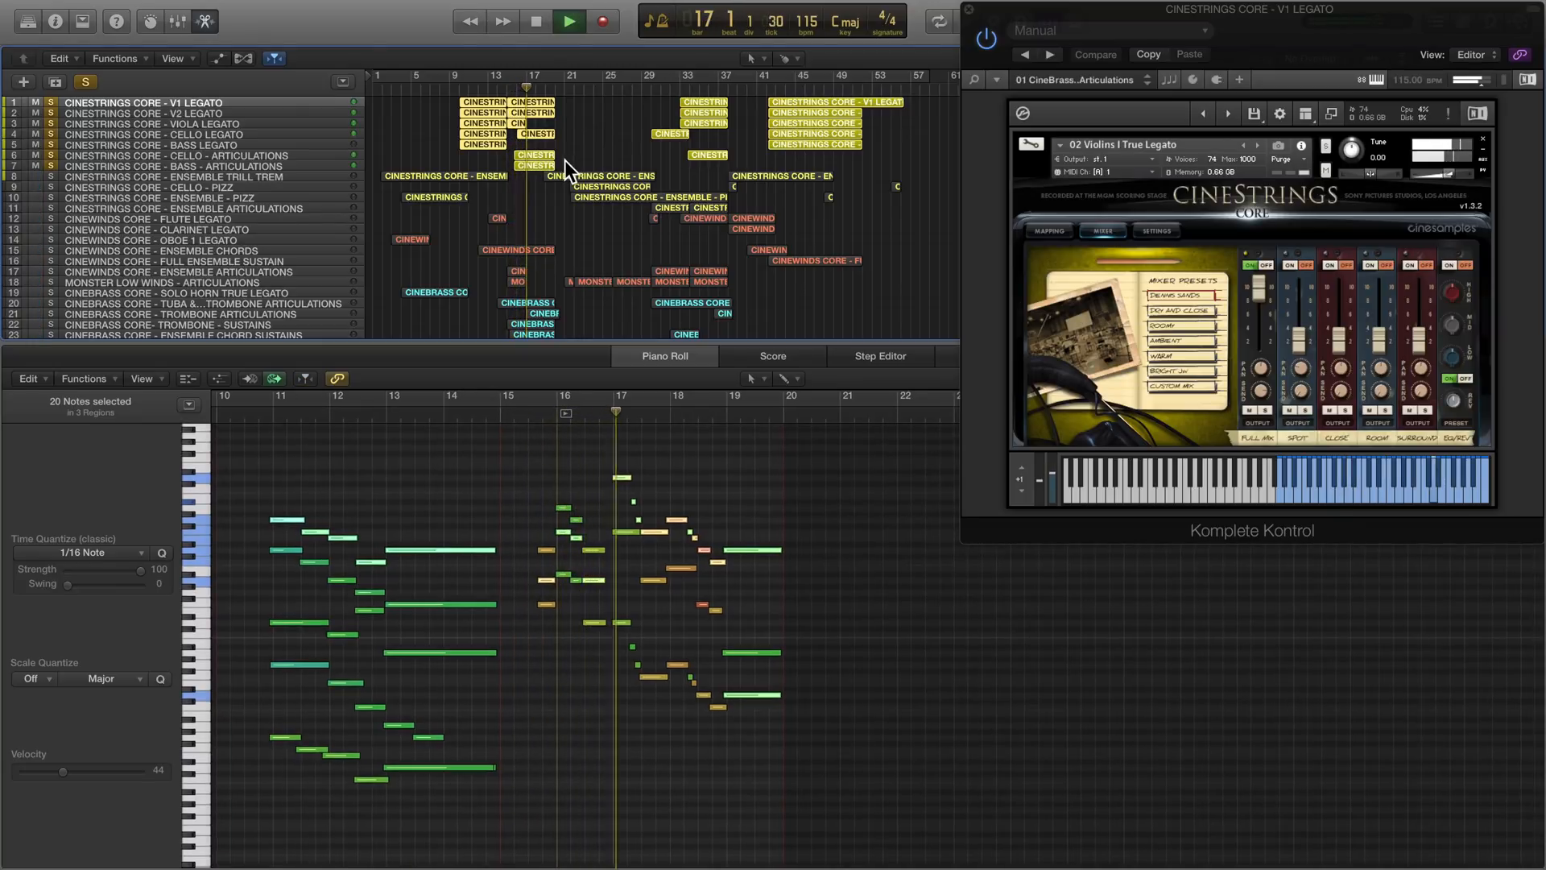
# - Select the CineStrings cello and bass articulations regions near bar 17 to show their notes, and stop playback near the end of bar 20
pyautogui.moveTo(567, 163); pyautogui.dragTo(530, 151)
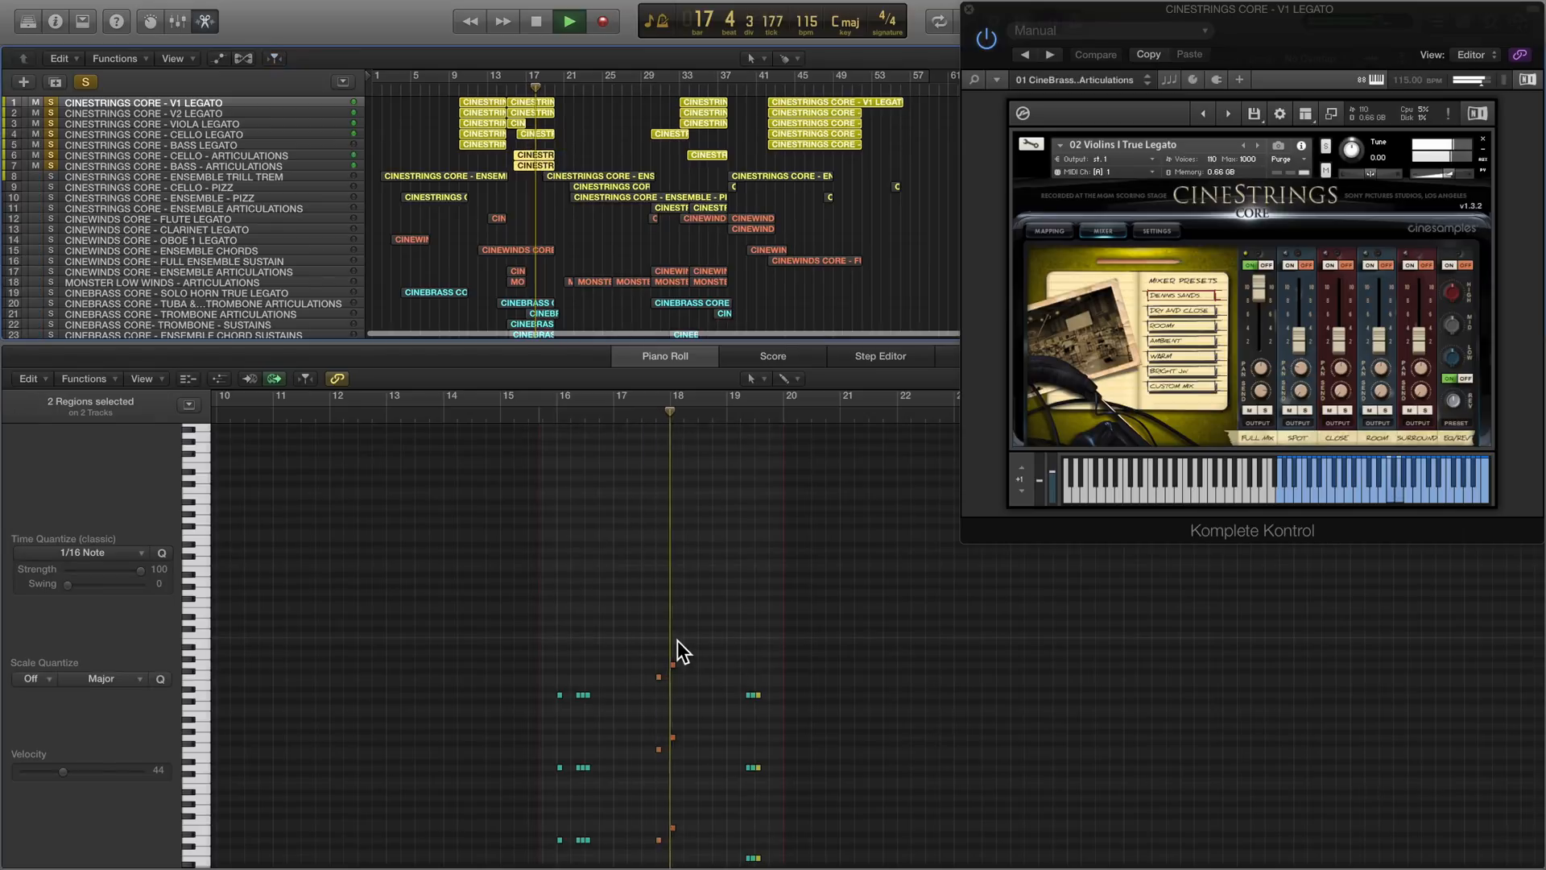
pyautogui.scroll(-2, 678, 640)
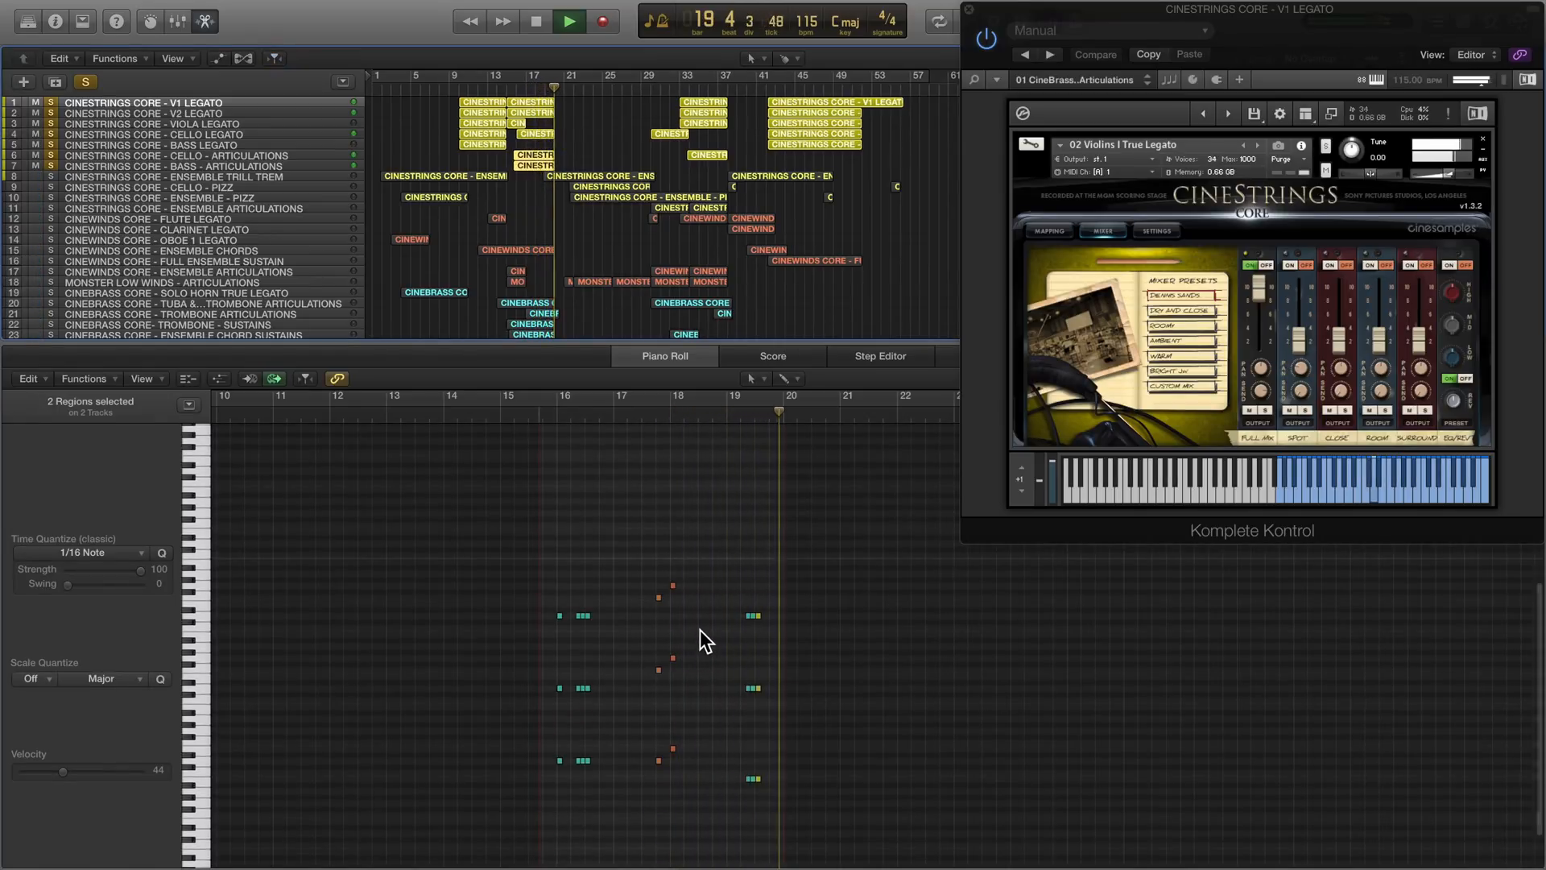
pyautogui.press('space')
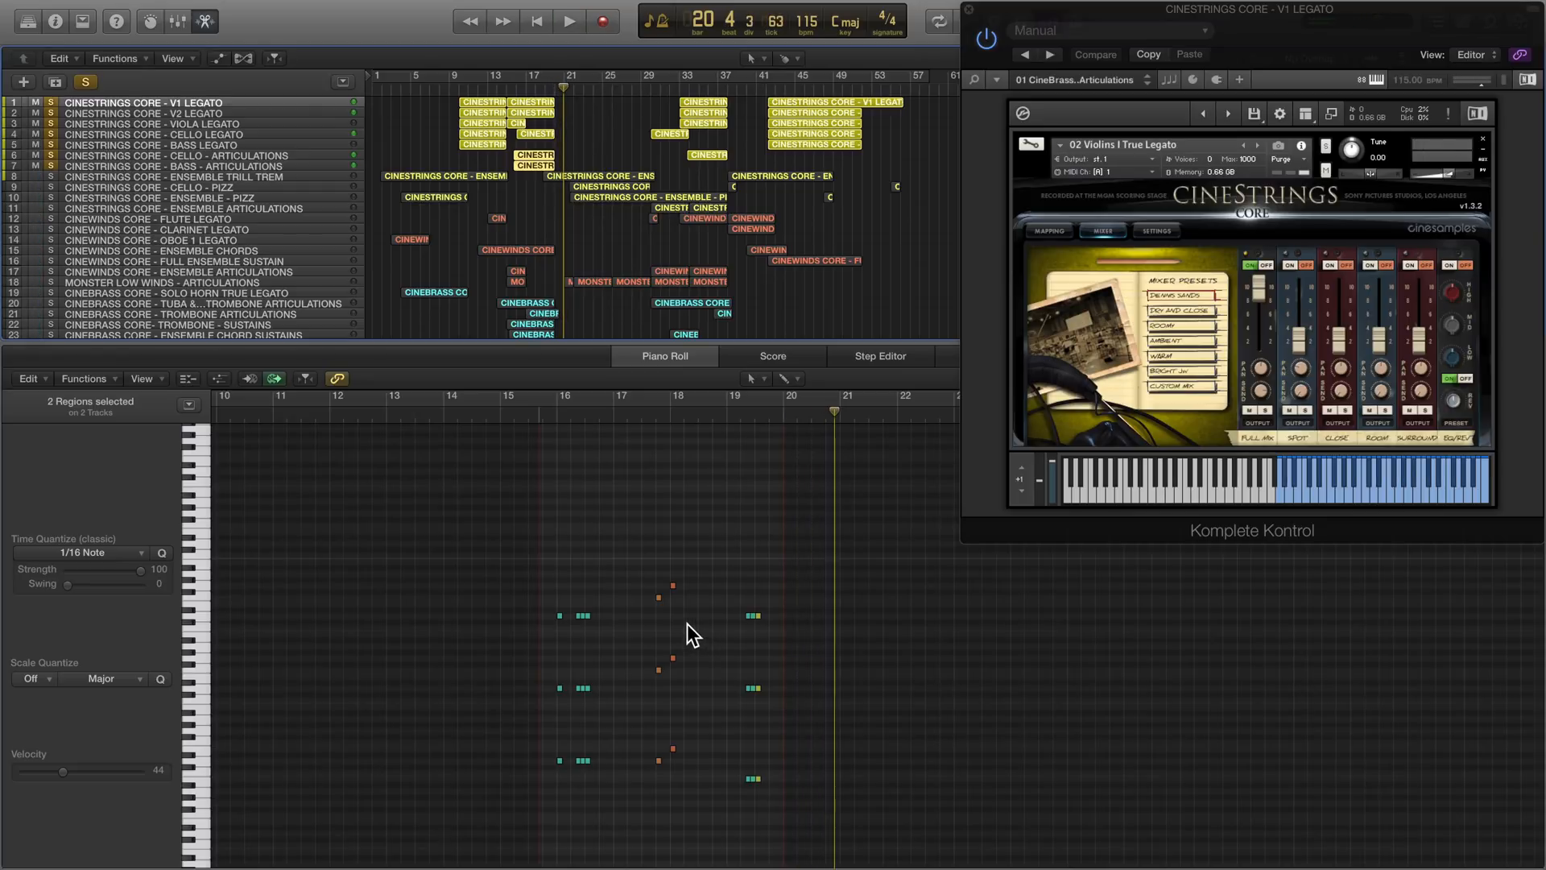
# - Select the final group of CineStrings legato regions to show their notes together, and play them from about bar 41 to bar 52
pyautogui.click(760, 93)
pyautogui.moveTo(754, 167); pyautogui.dragTo(813, 102)
pyautogui.press('space')
pyautogui.hscroll(12, 717, 593)
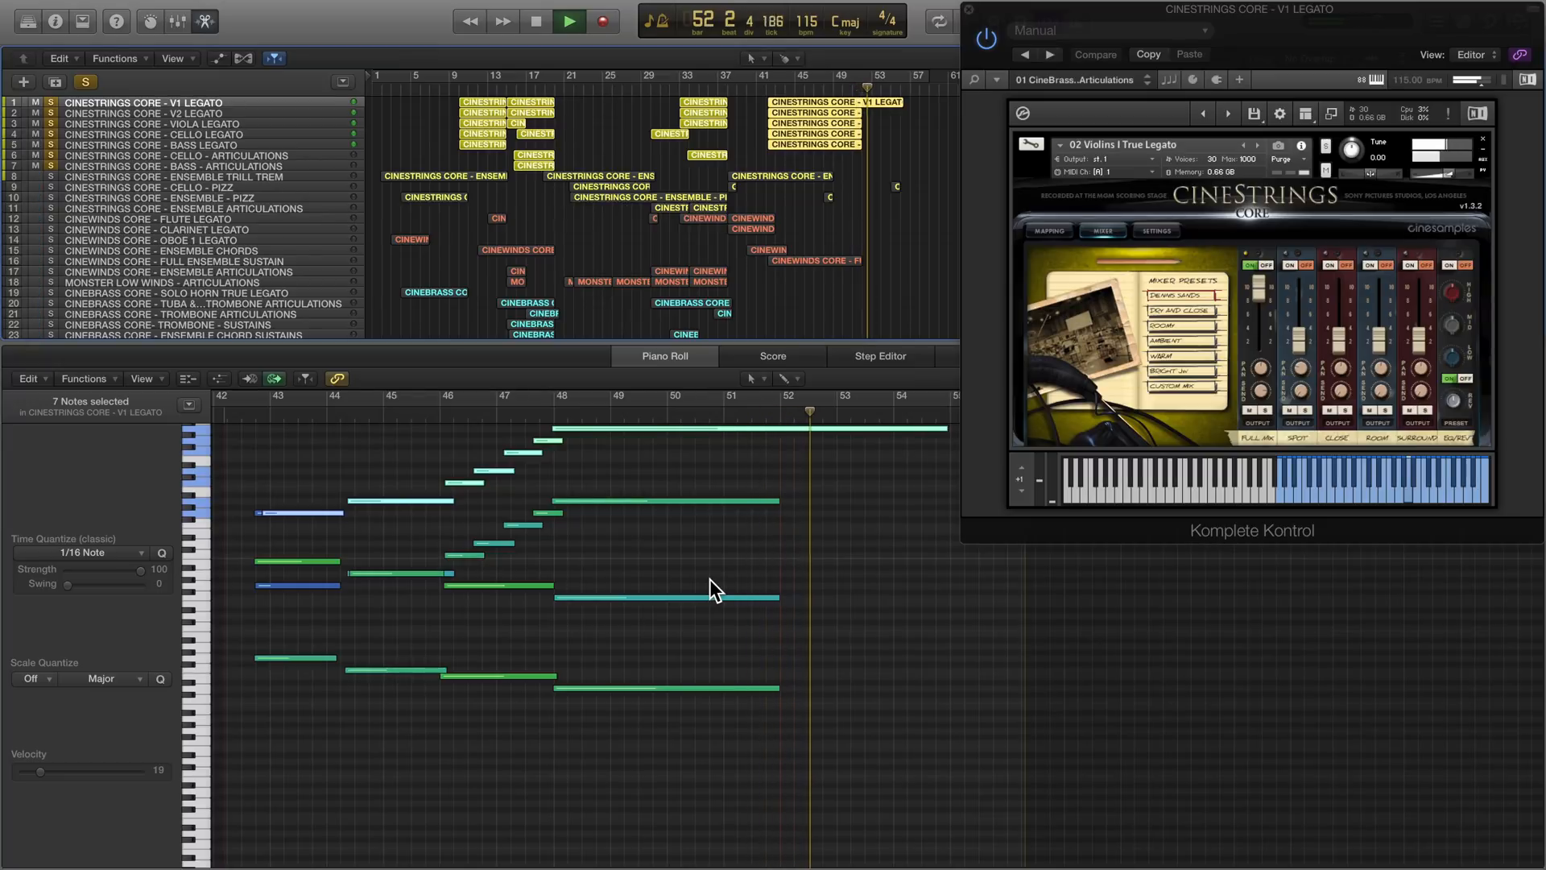
pyautogui.press('space')
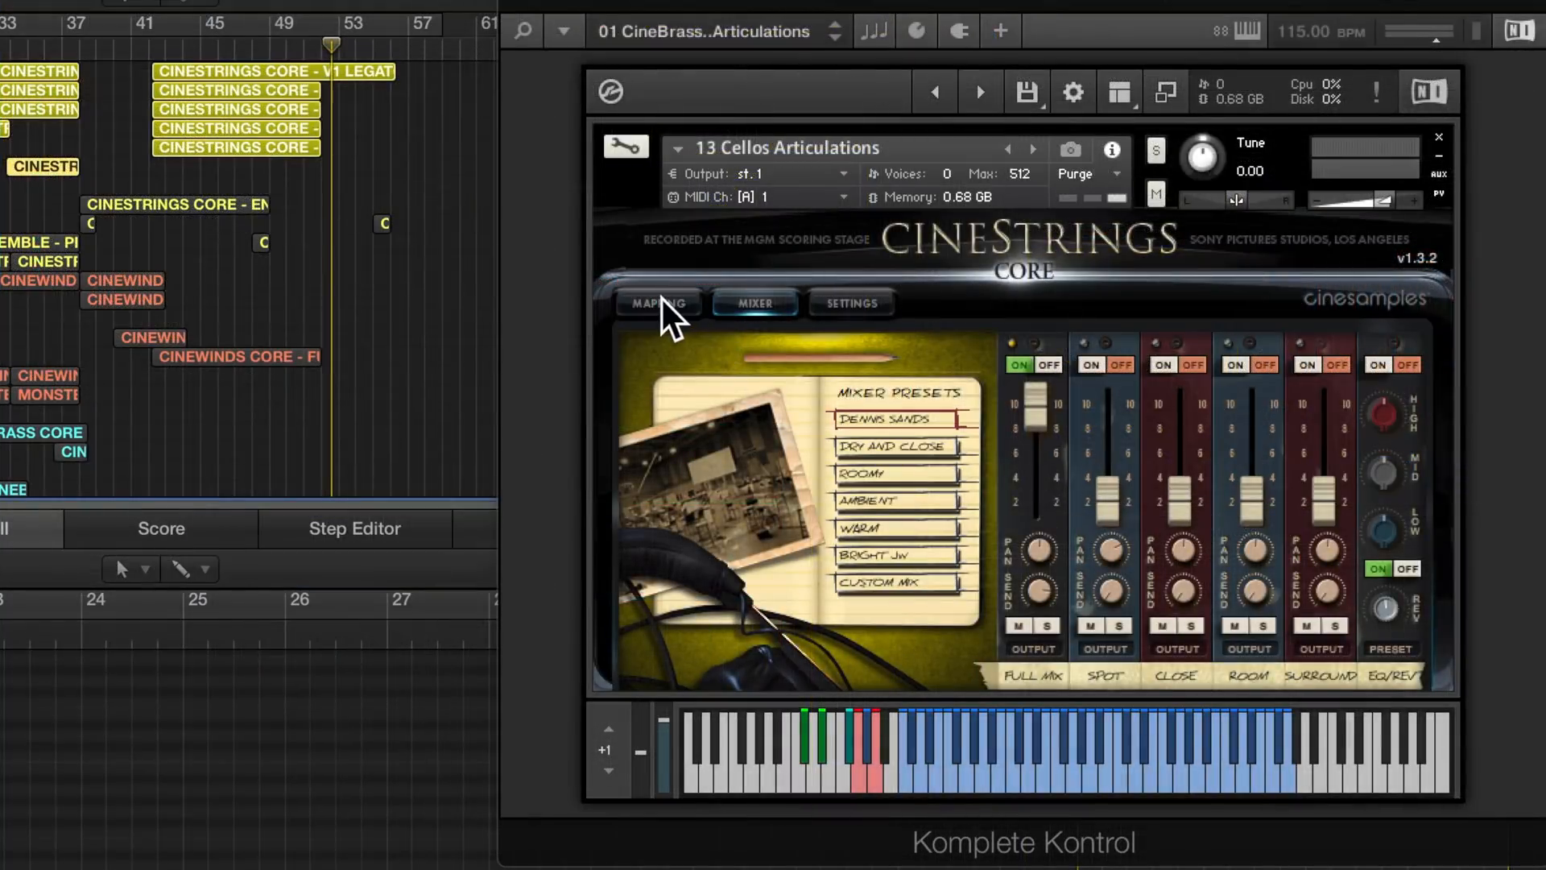
# - Select the last CineStrings Ensemble Trill Trem region and play it alone from bar 38 to about bar 40
pyautogui.click(1049, 230)
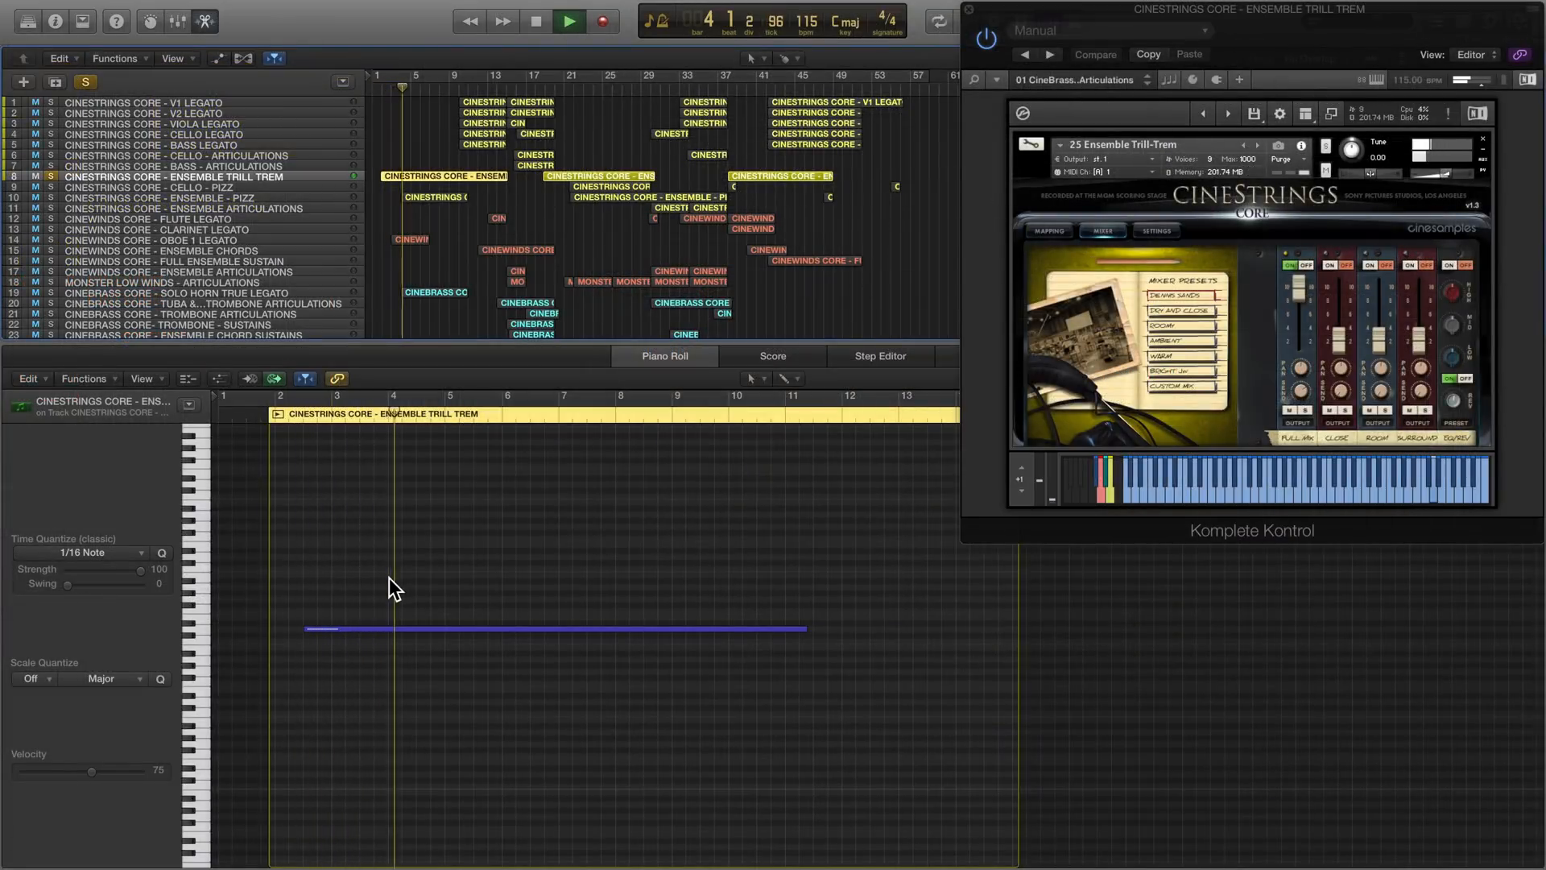
pyautogui.click(733, 90)
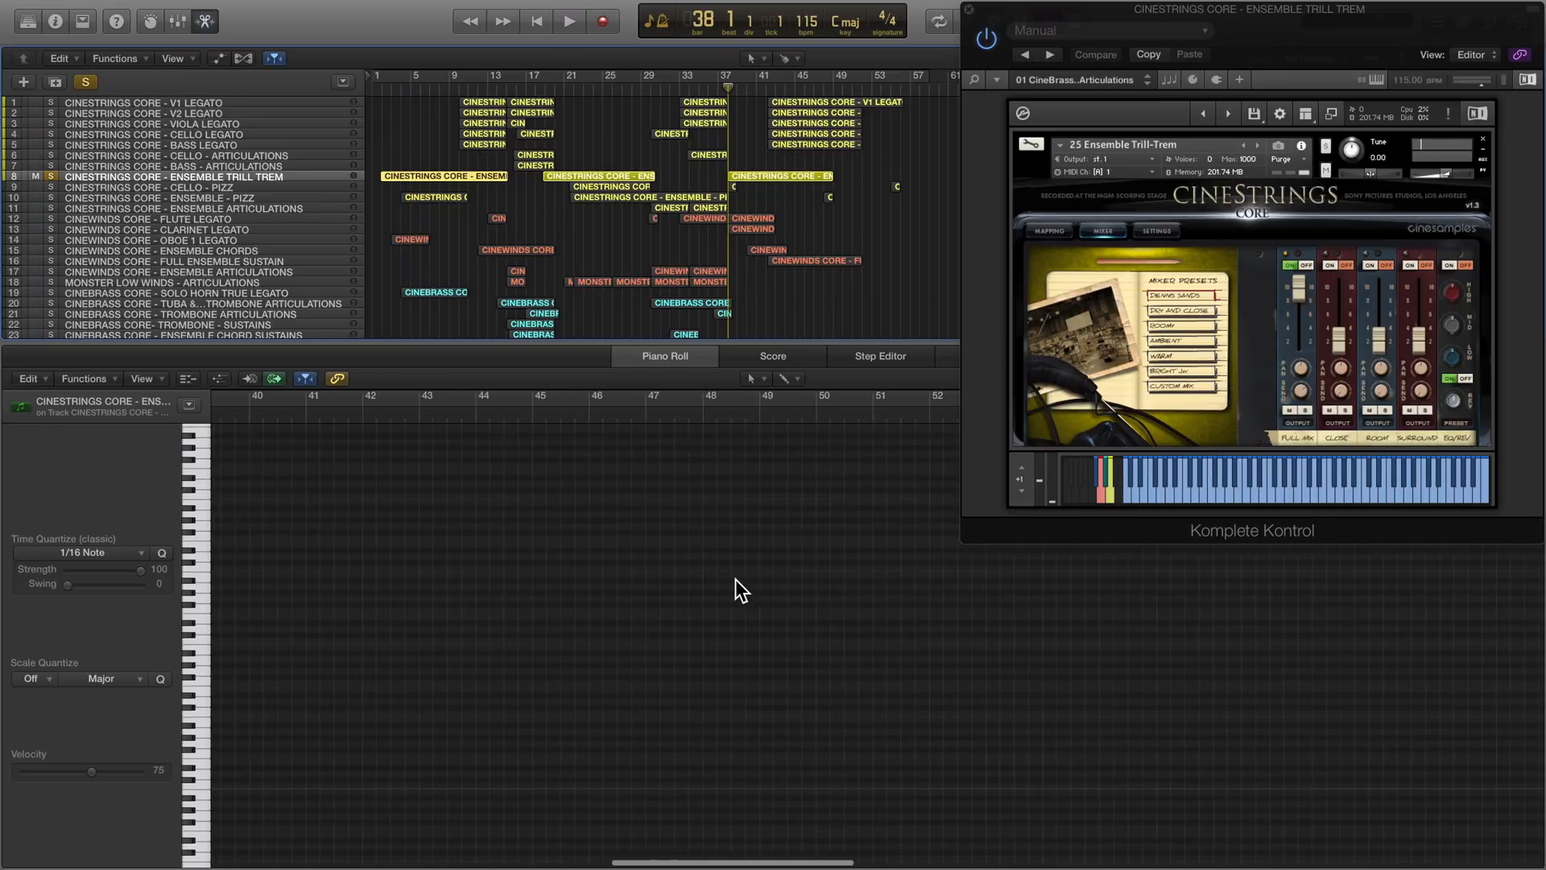
pyautogui.click(772, 174)
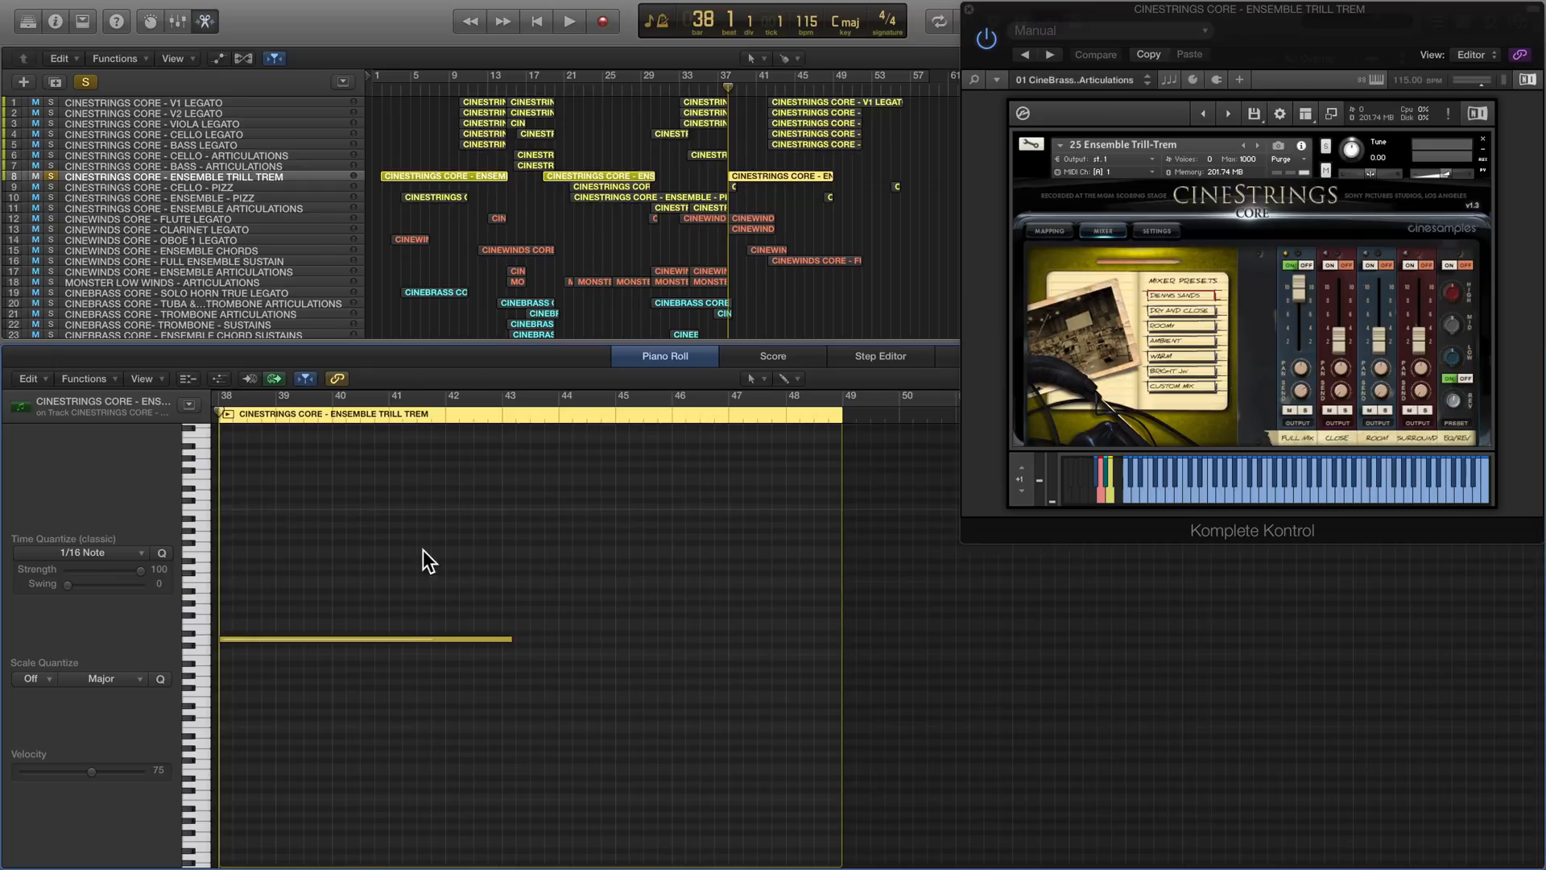
pyautogui.press('space')
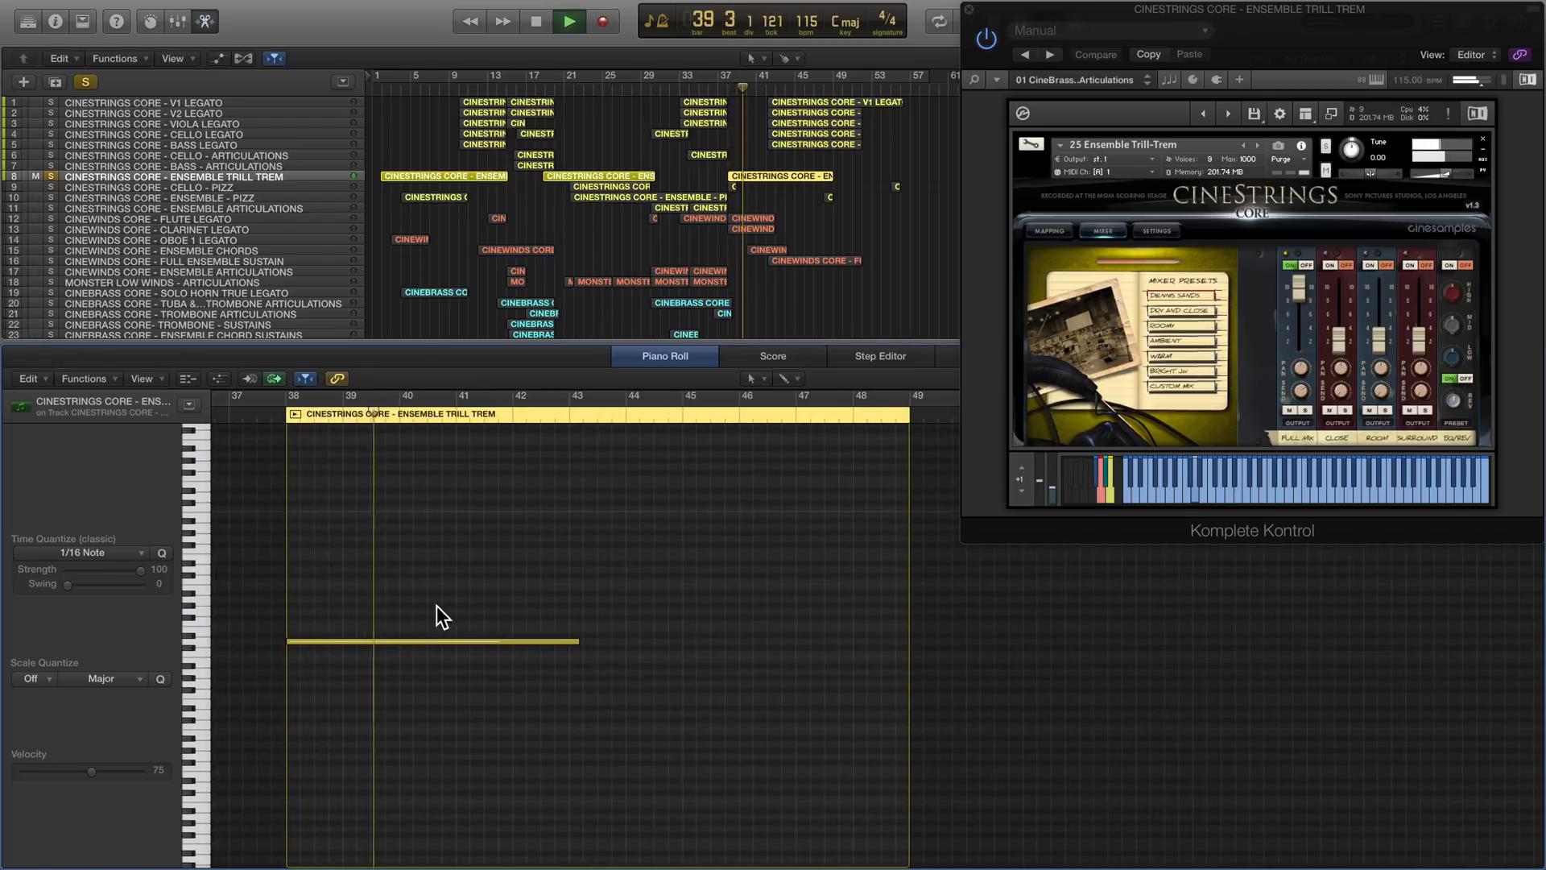
pyautogui.hscroll(-1, 443, 612)
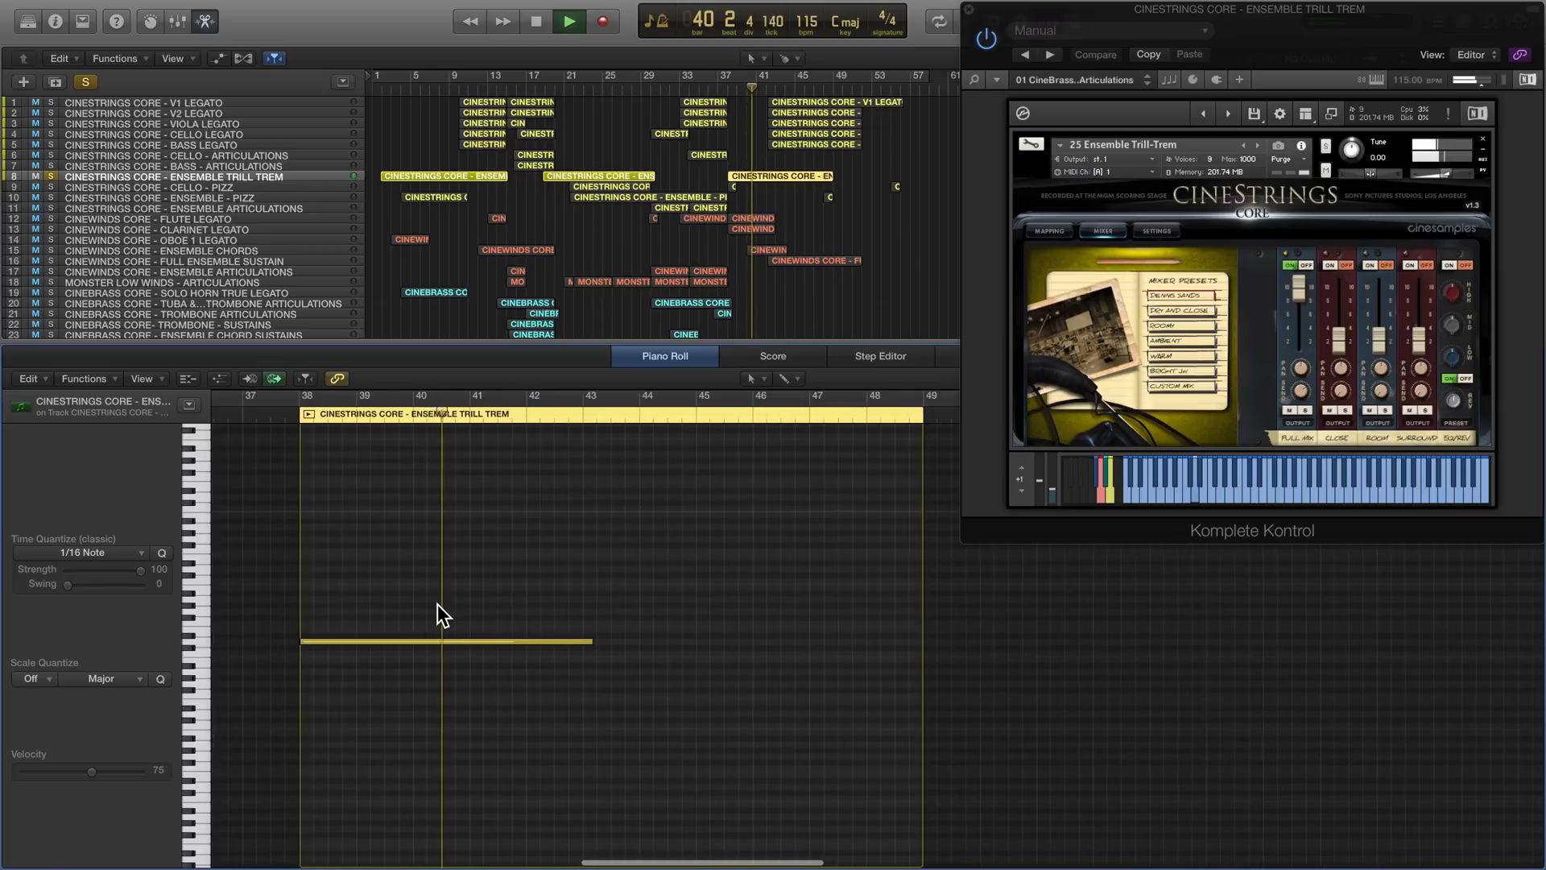
pyautogui.press('space')
# - Switch the solo from Ensemble Trill Trem to the Cello Pizz and Ensemble Pizz tracks, and enlarge both, with Cello Pizz selected
pyautogui.click(51, 177)
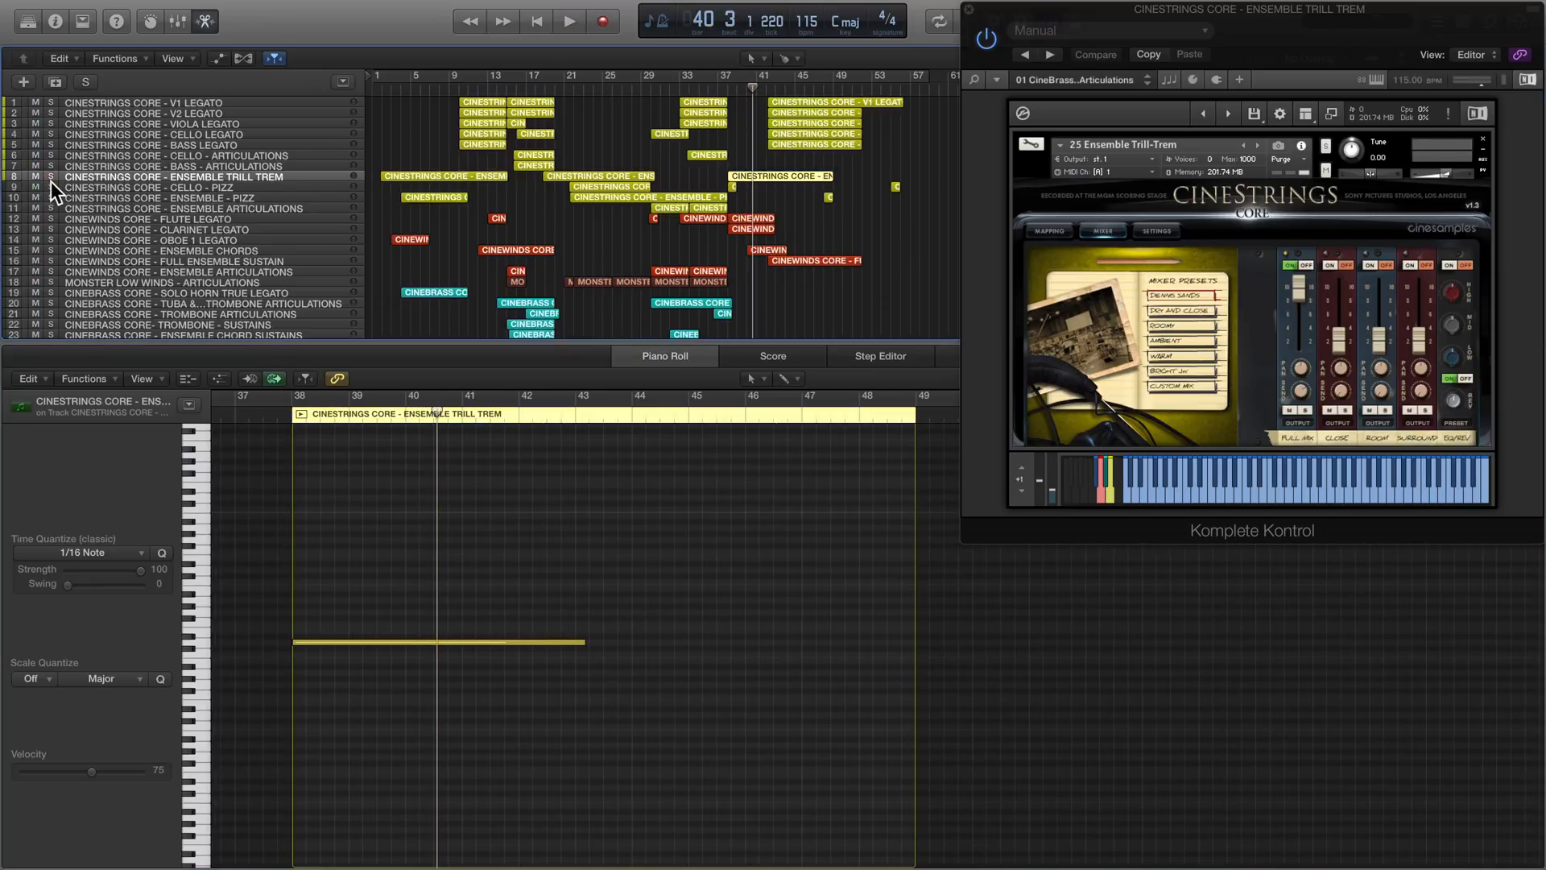
pyautogui.click(51, 187)
pyautogui.click(50, 197)
pyautogui.moveTo(18, 214)
pyautogui.mouseDown()
pyautogui.moveTo(14, 241)
pyautogui.moveTo(14, 179)
pyautogui.moveTo(13, 215)
pyautogui.mouseUp()
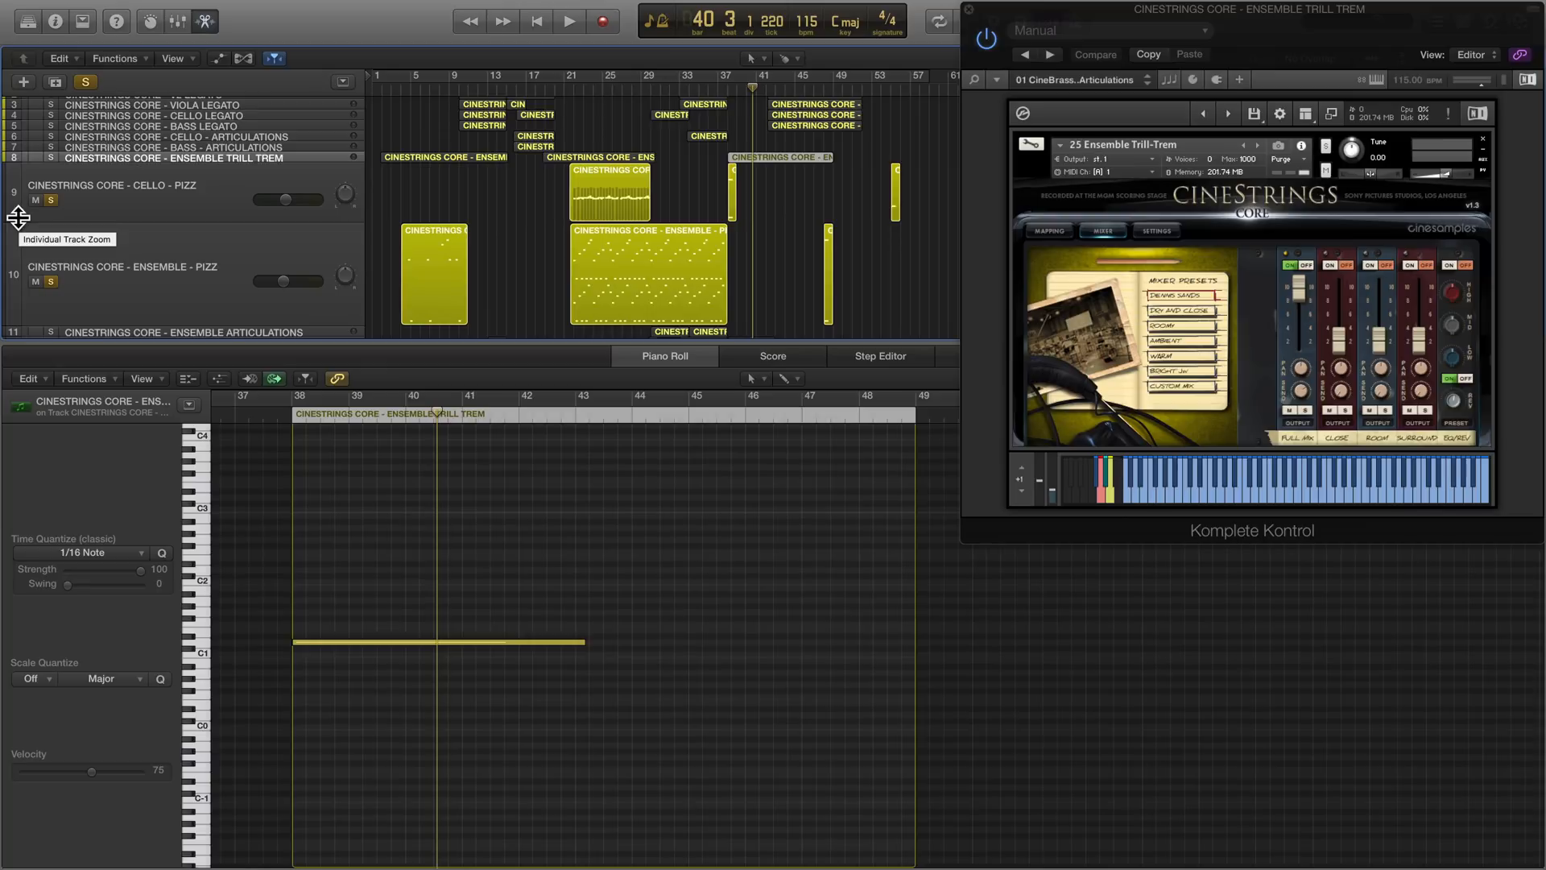
pyautogui.click(255, 210)
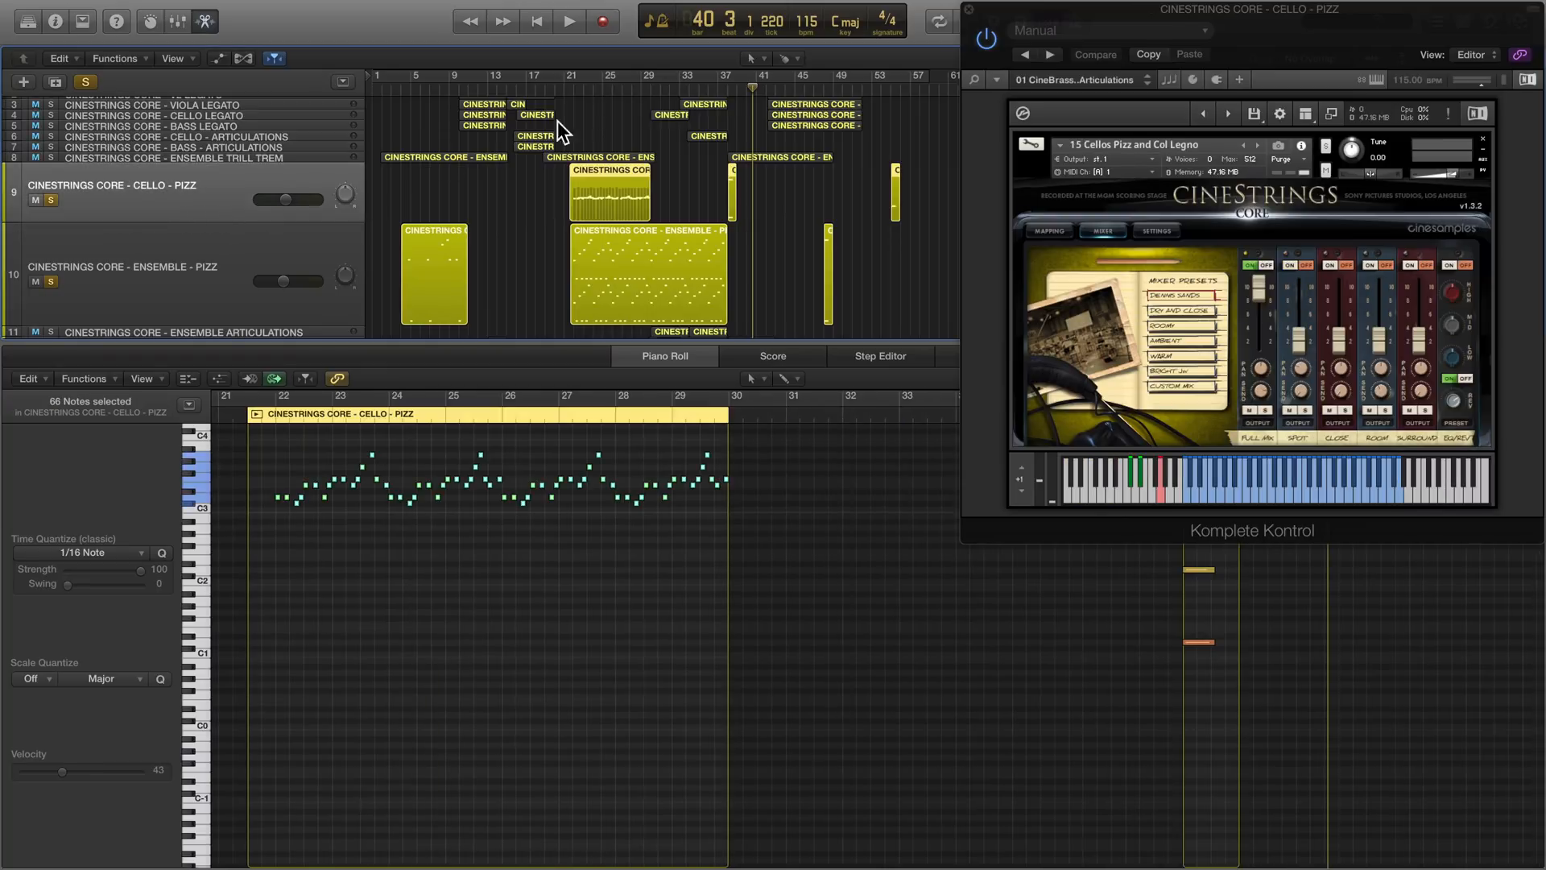
# - Take Ensemble Pizz out of the solo and play the Cello Pizz part alone from bar 22
pyautogui.click(272, 414)
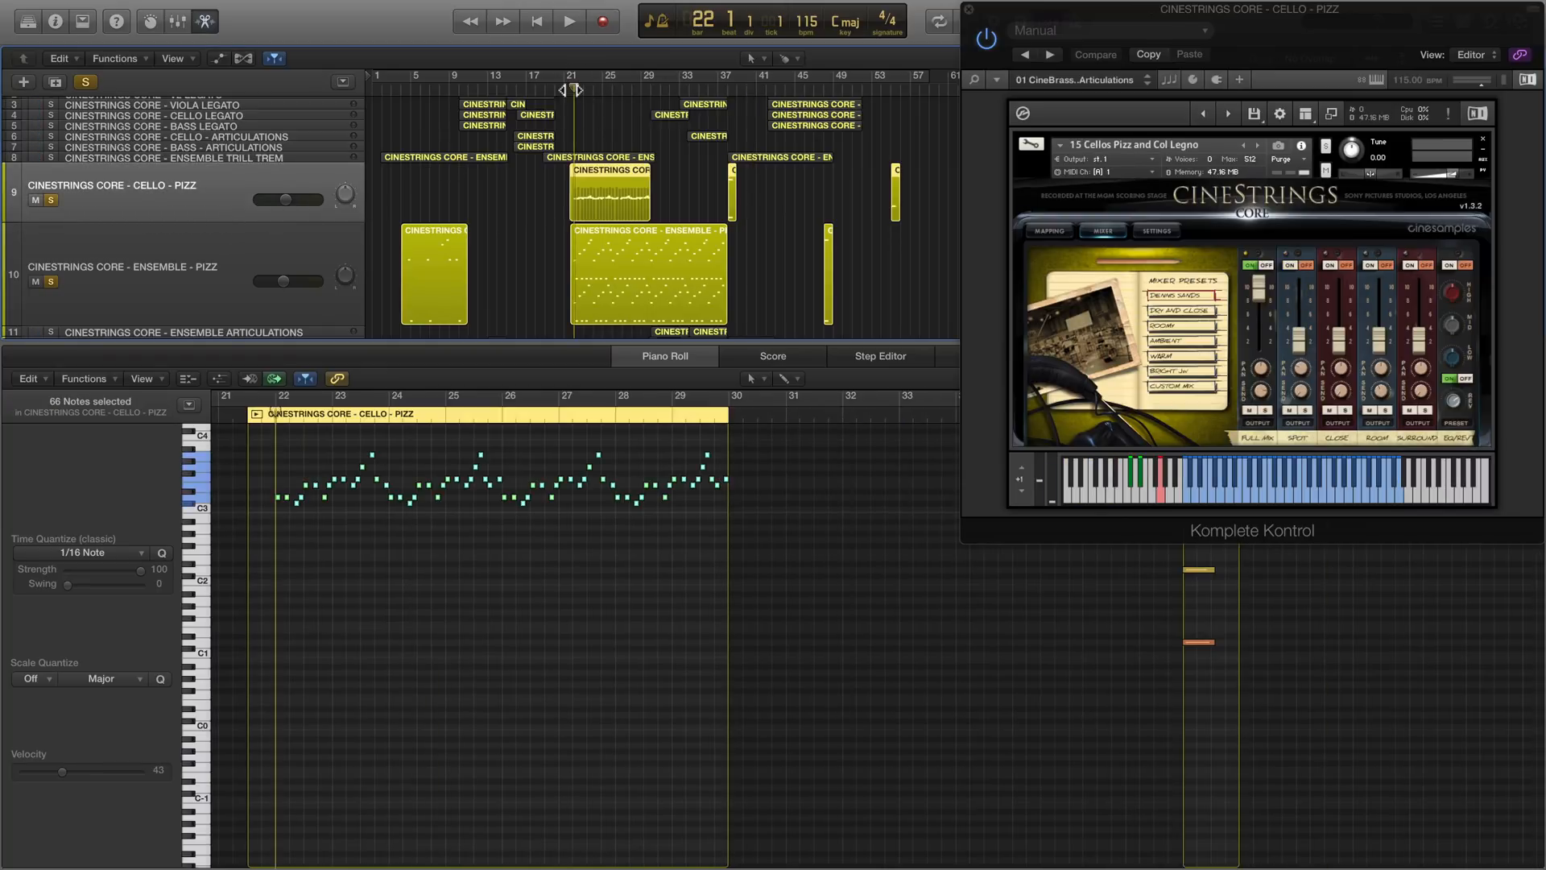
pyautogui.click(51, 281)
pyautogui.press('space')
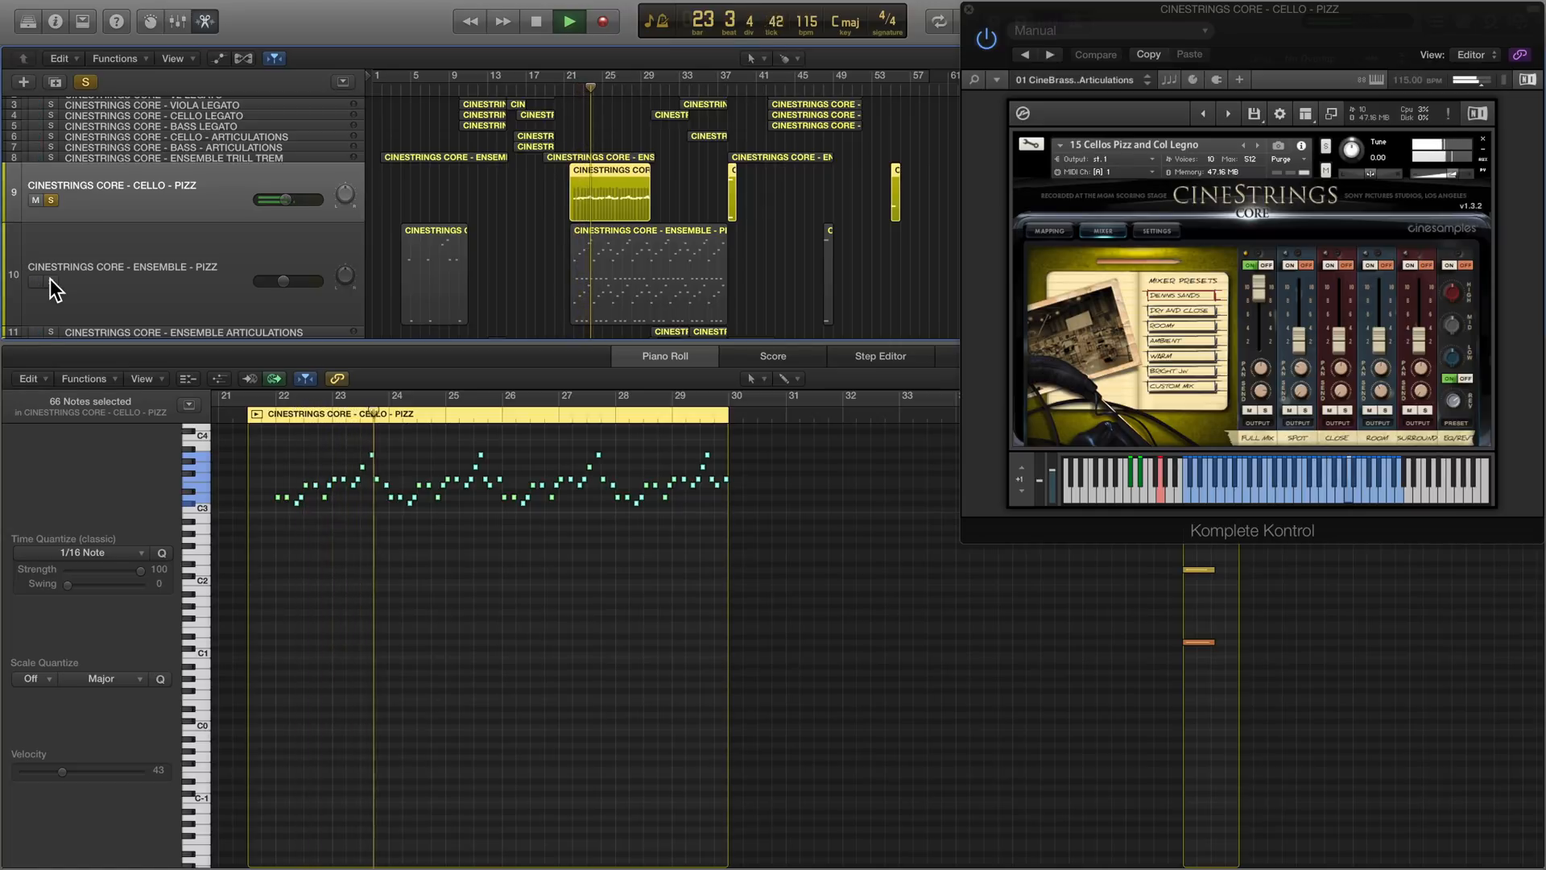
# - During playback, solo Ensemble Pizz instead of Cello Pizz, add Cello Pizz back to the solo, and stop near the end of bar 29
pyautogui.click(52, 200)
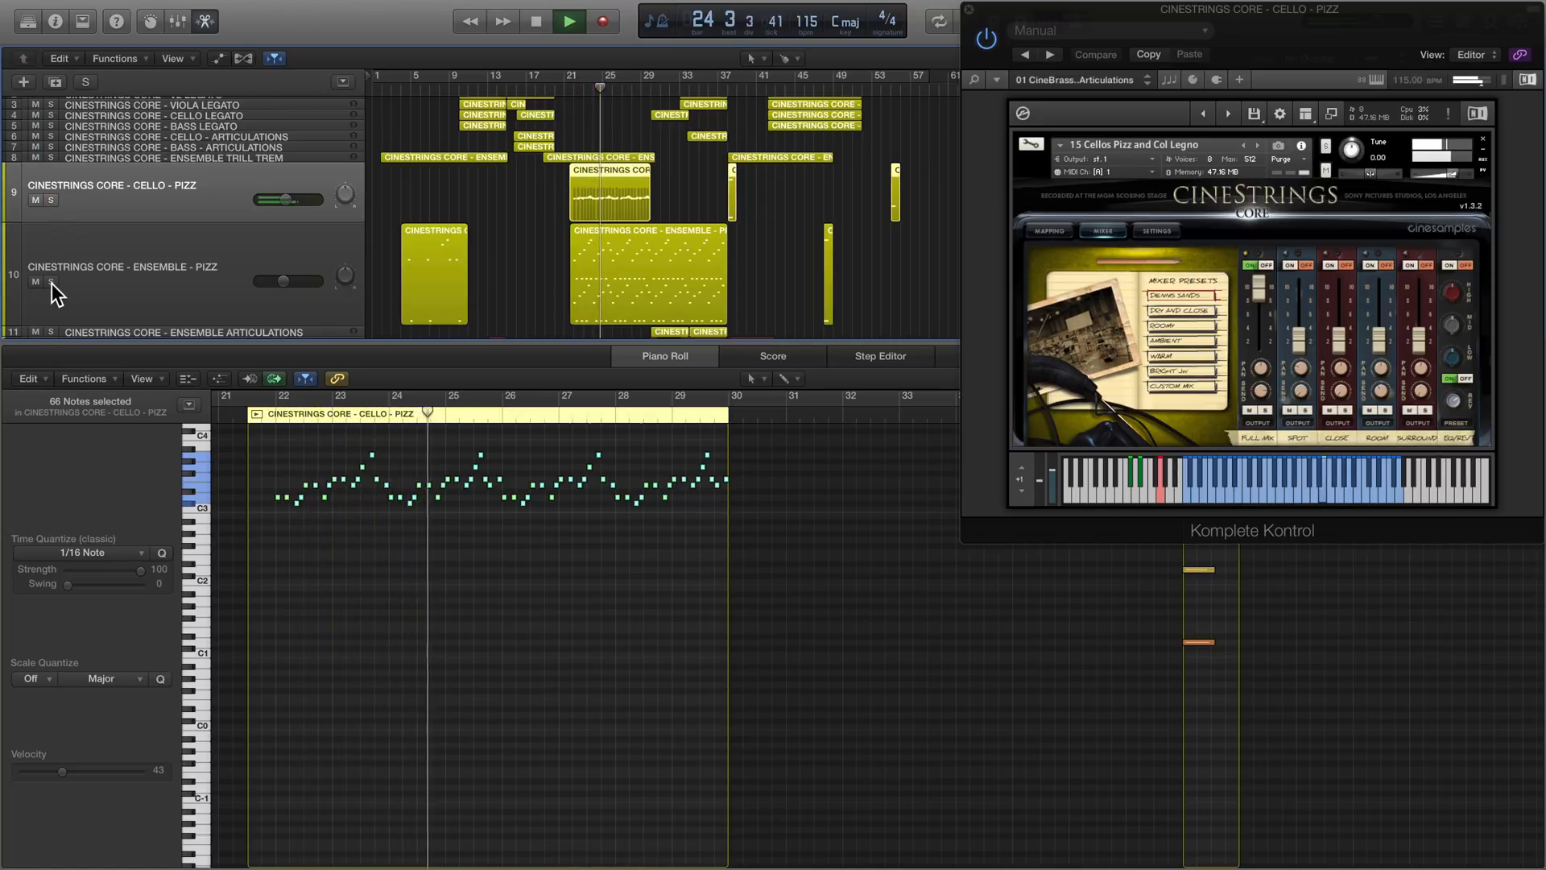
pyautogui.click(52, 281)
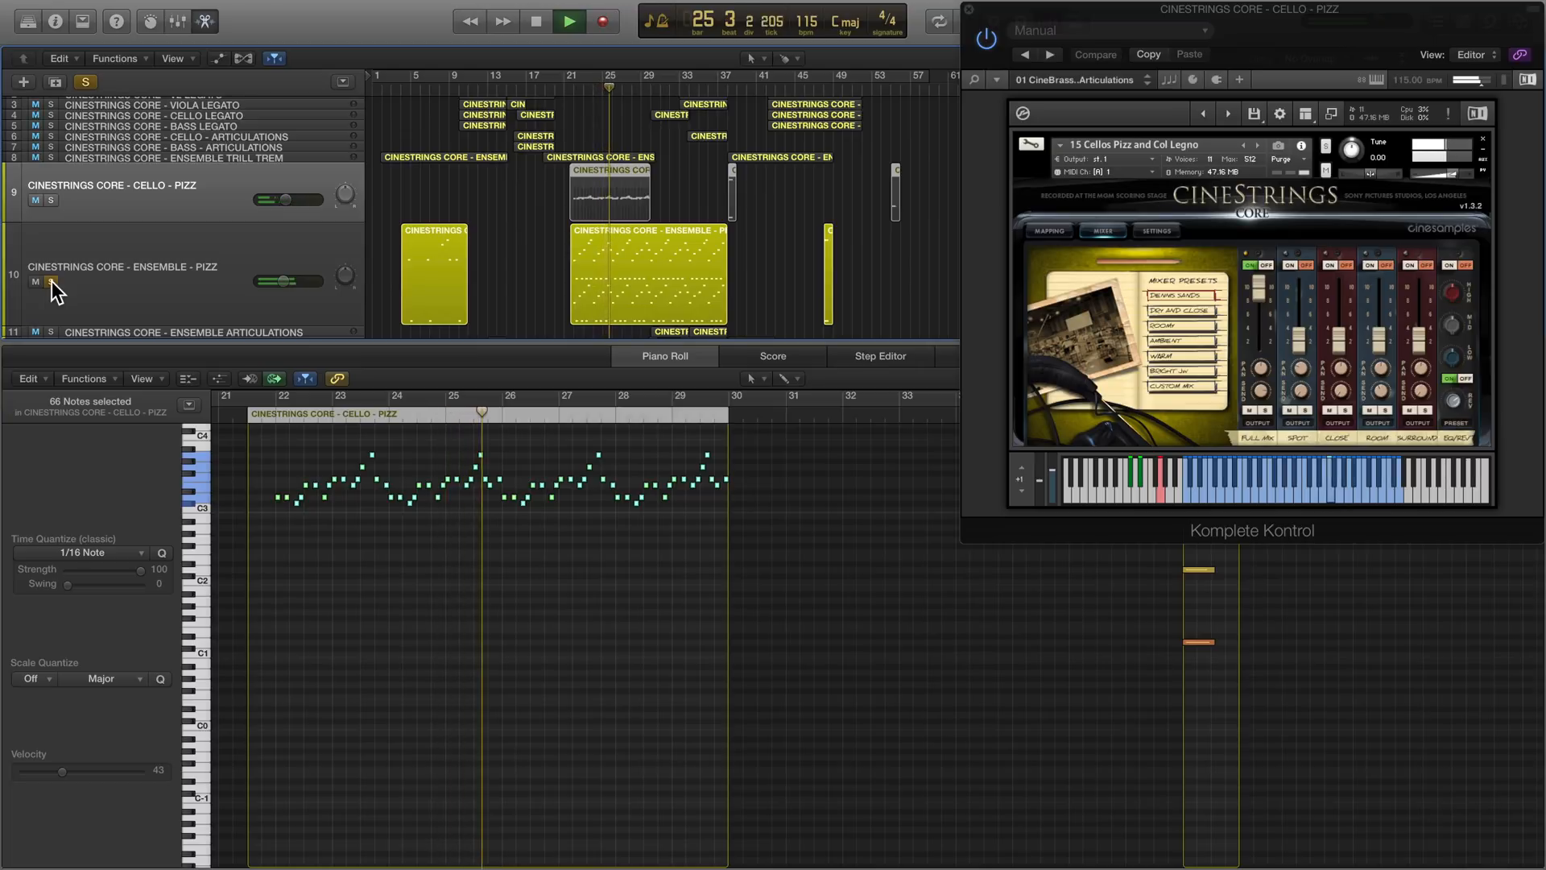
pyautogui.click(52, 200)
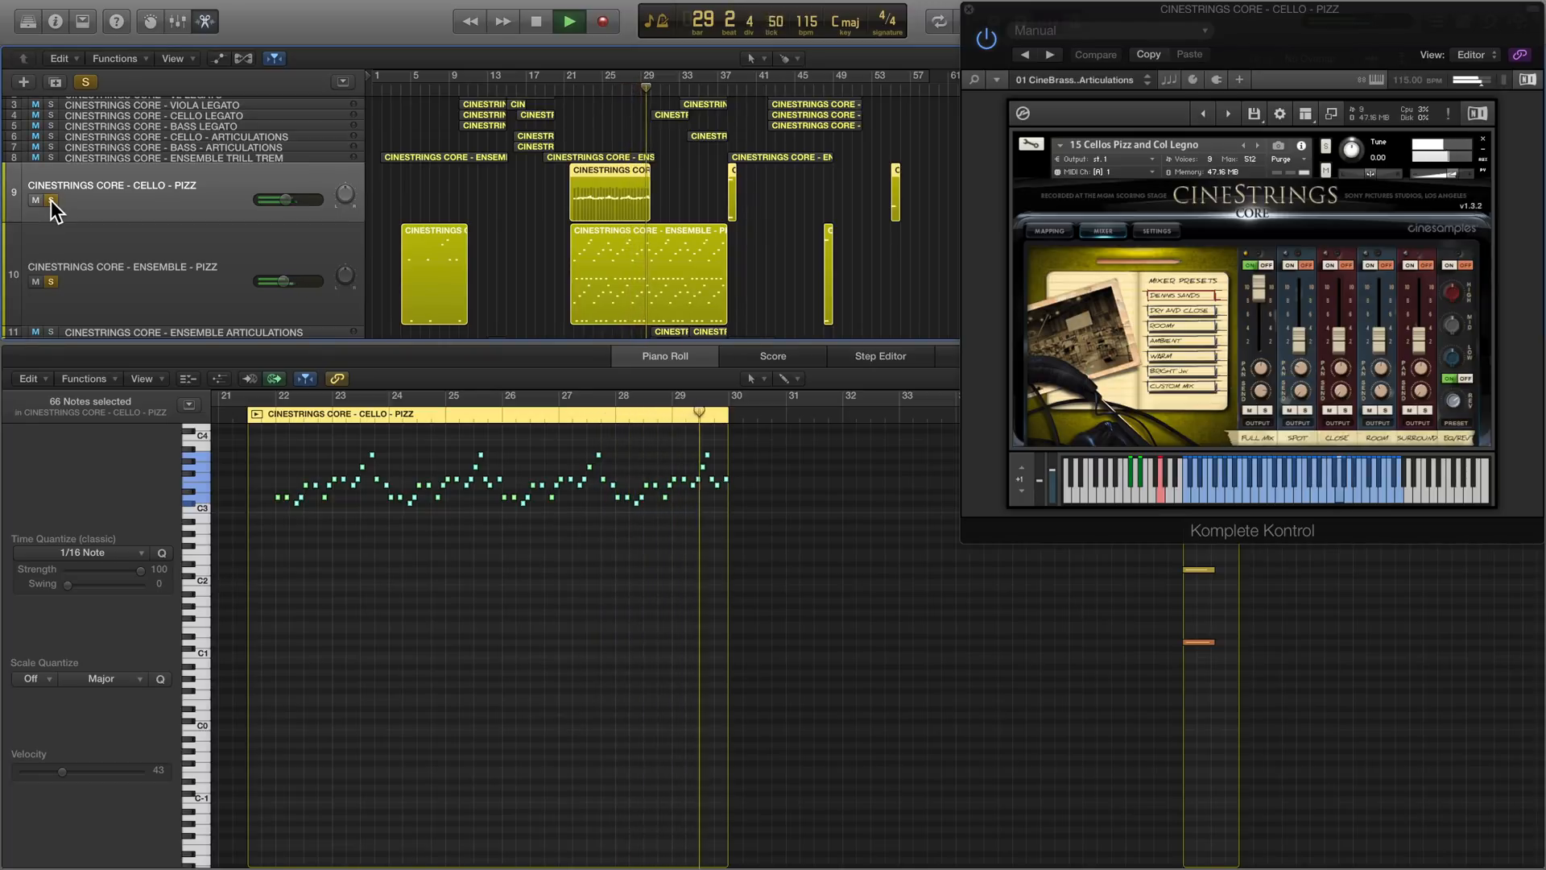
pyautogui.press('space')
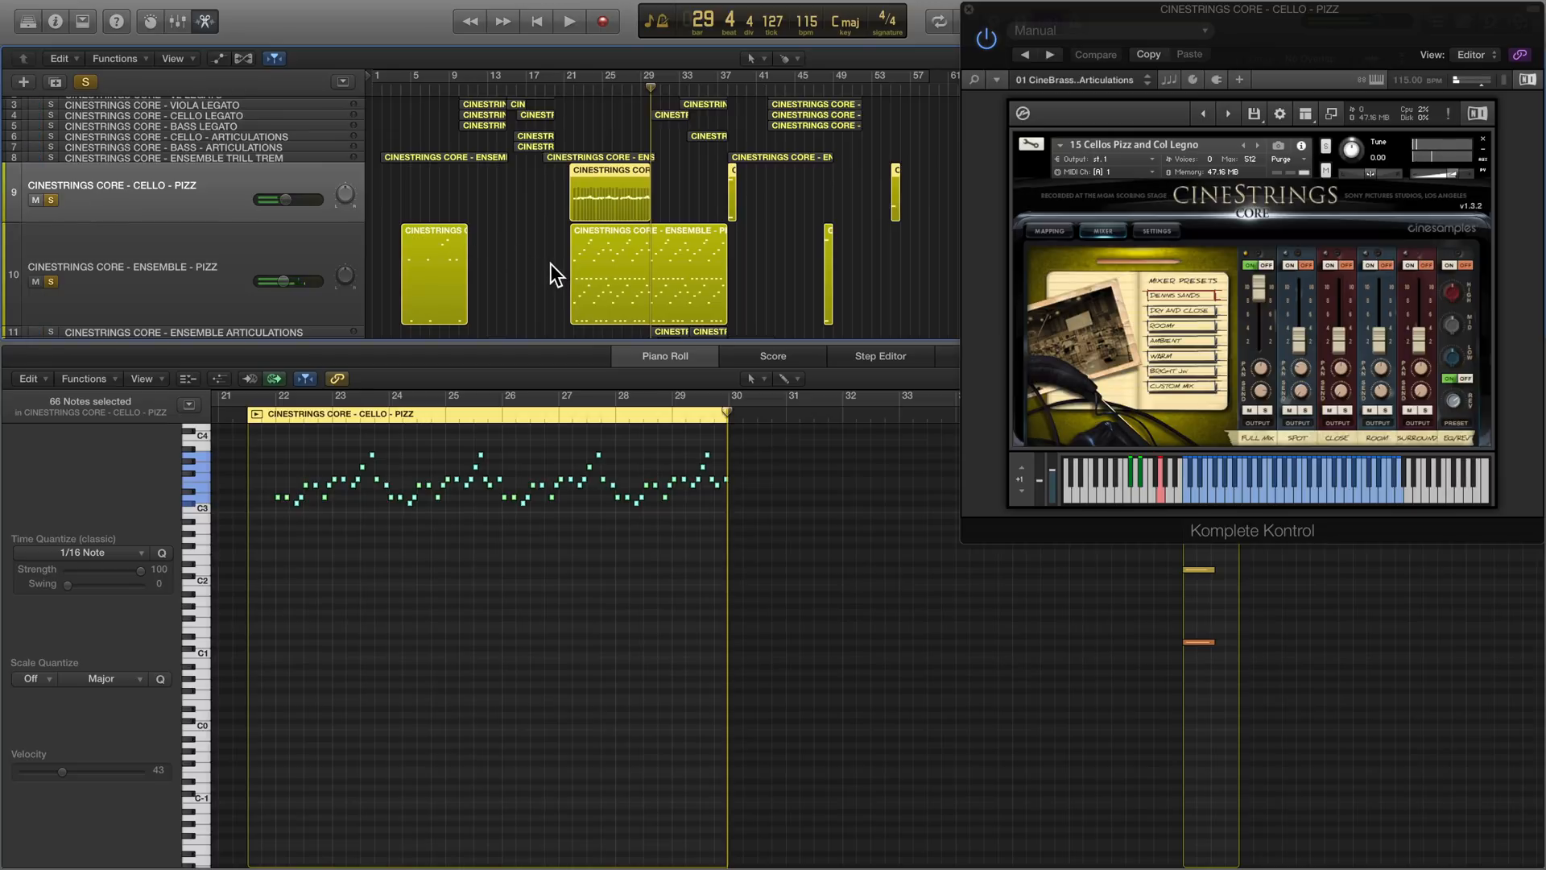
# - Examine the timing of the Cello Pizz notes against the grid up close around bar 29
pyautogui.click(550, 263)
pyautogui.click(602, 192)
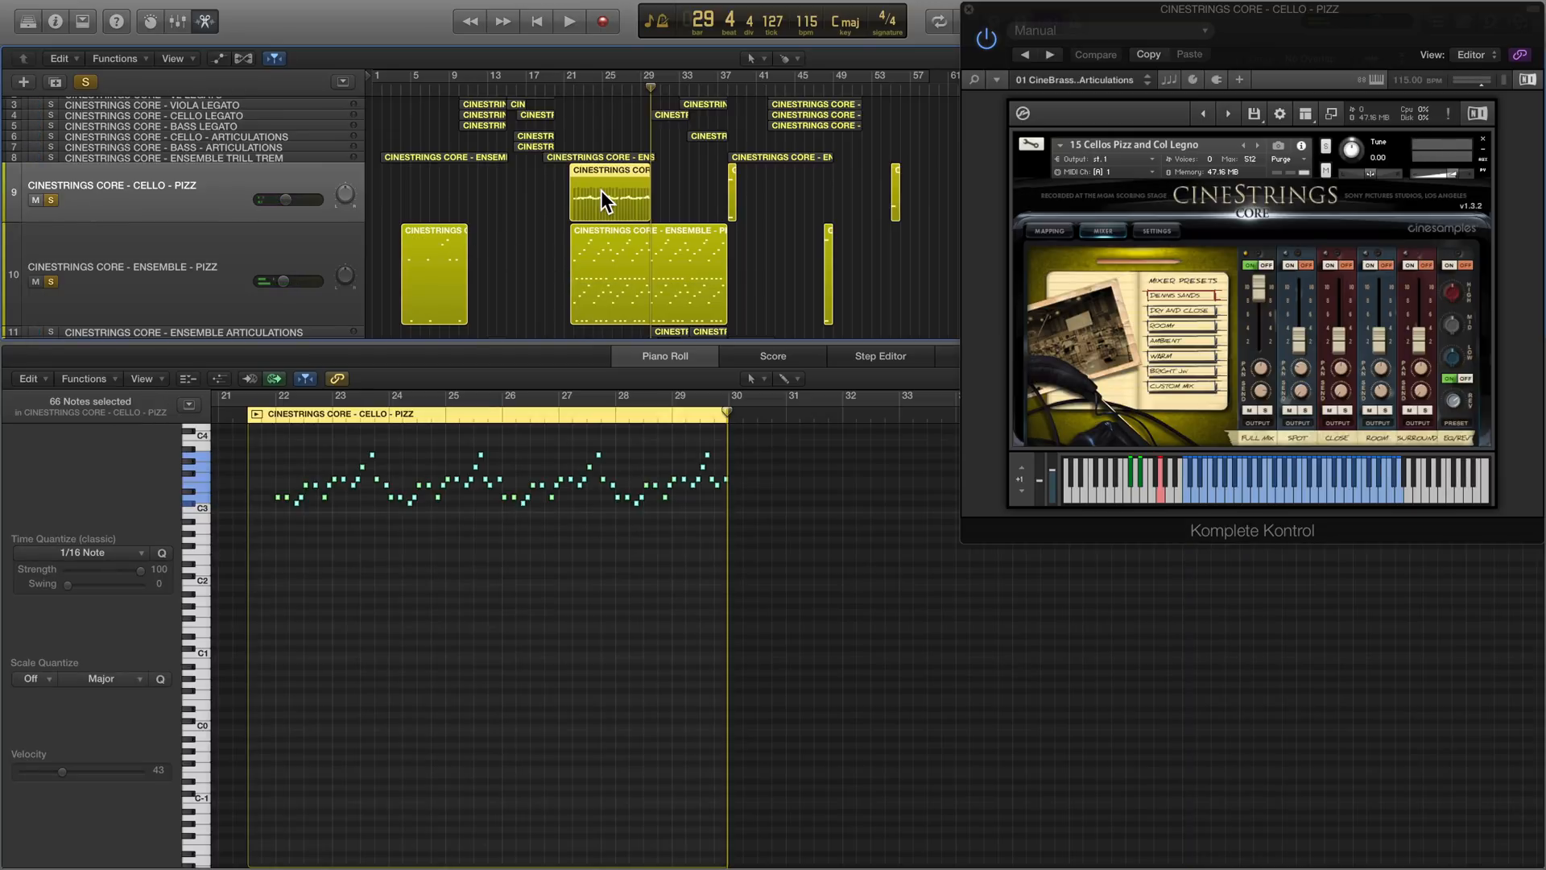
pyautogui.scroll(10, 433, 567)
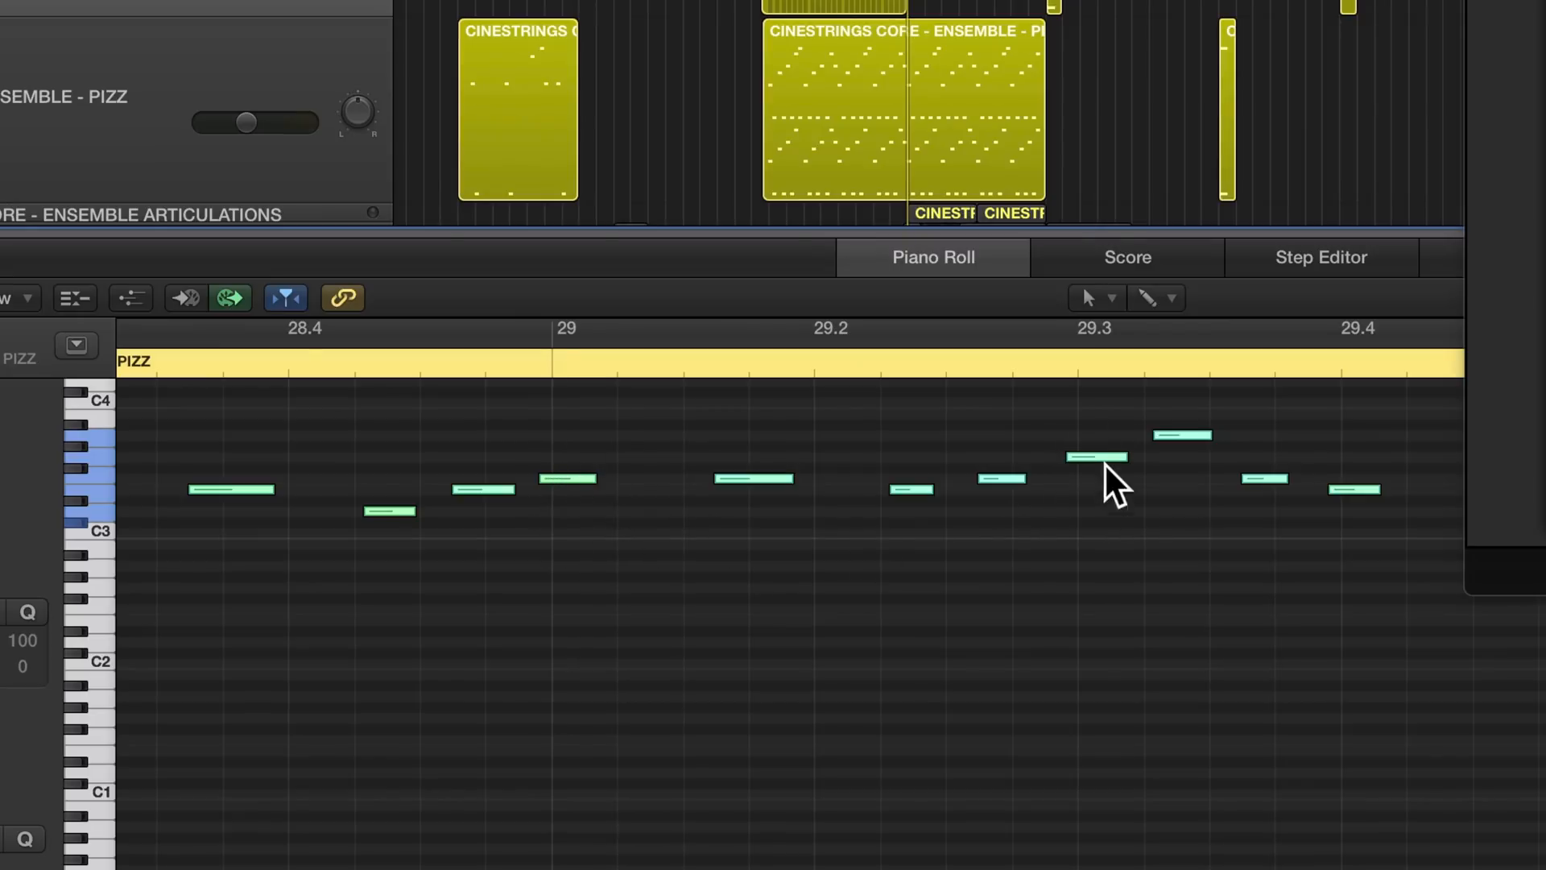
# - Show the region inspector with the Ensemble Pizz regions' delay setting, and move the plug-in window clear of the arrangement
pyautogui.moveTo(1100, 462)
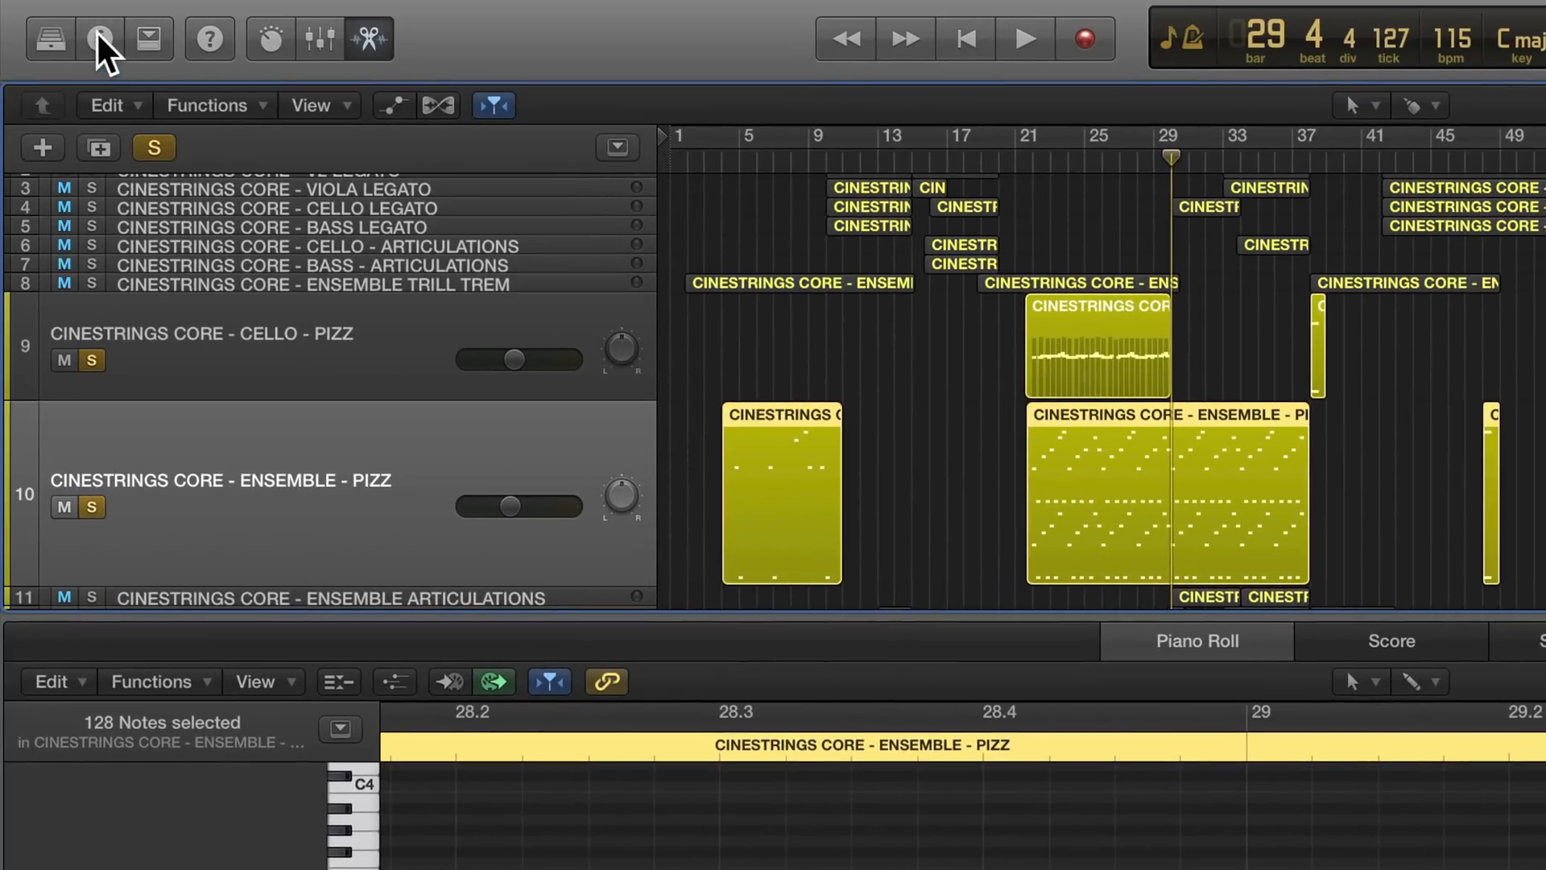
pyautogui.click(97, 36)
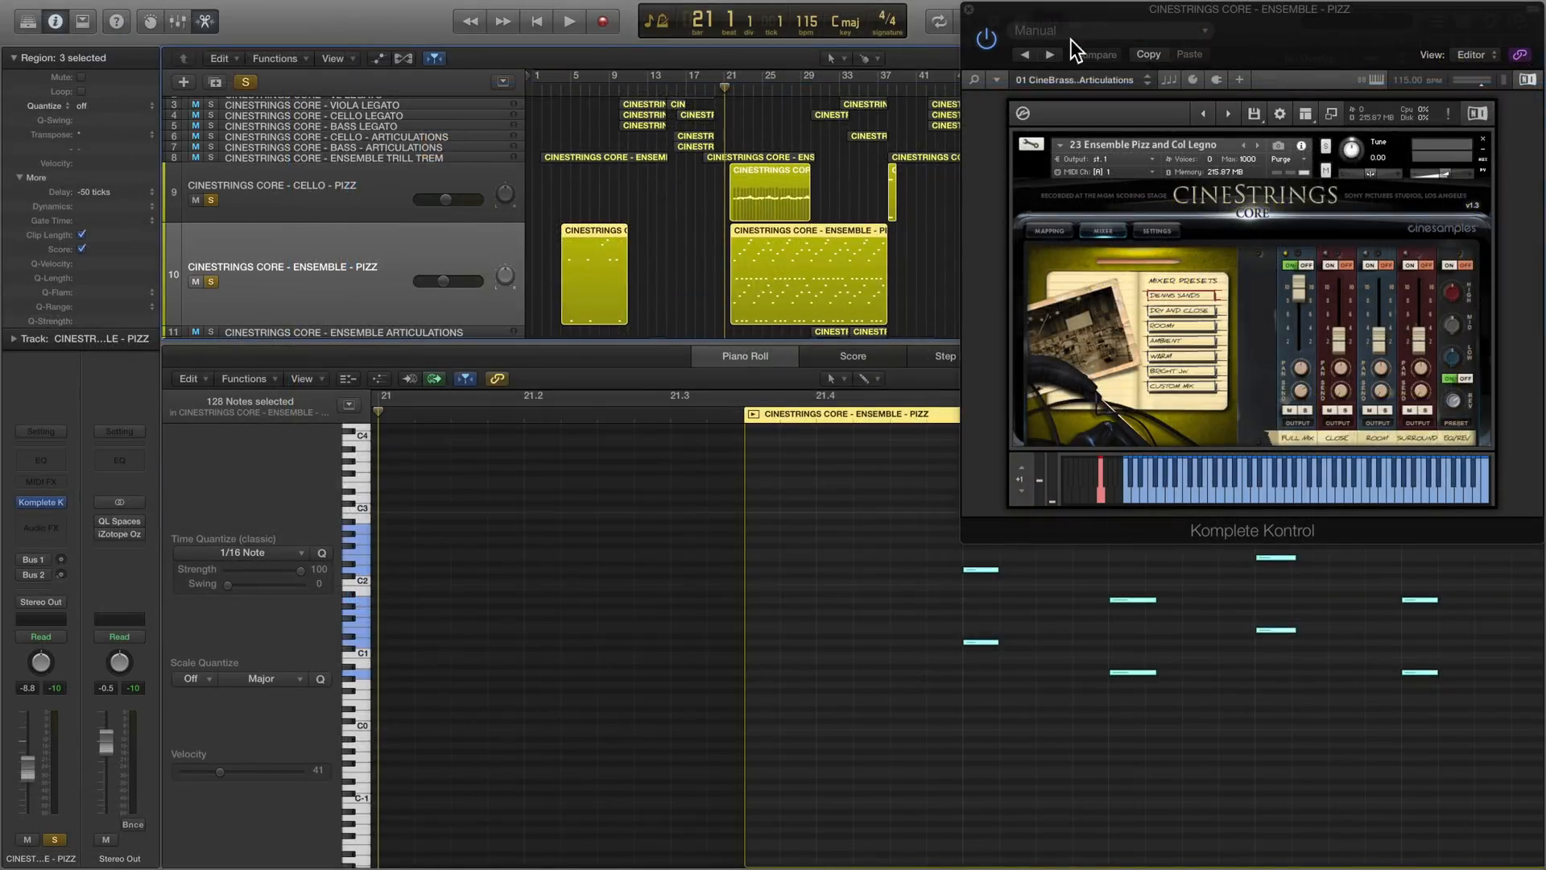
pyautogui.moveTo(1094, 9); pyautogui.dragTo(1095, 269)
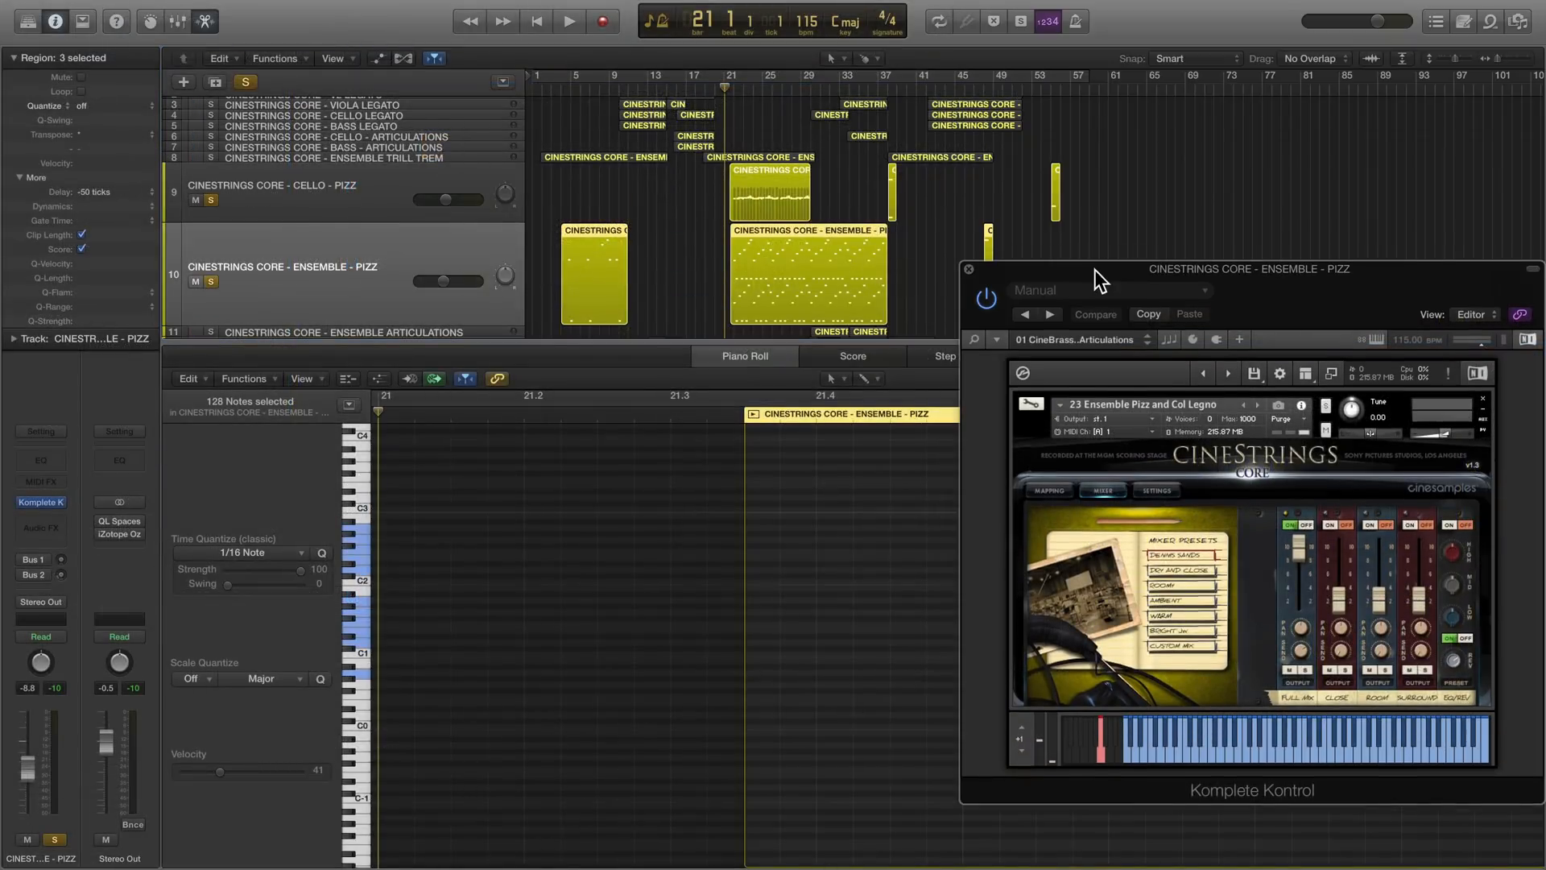
# - Play the soloed pizzicato tracks from bar 21 to about bar 26 with both main regions selected to show their notes together
pyautogui.press('space')
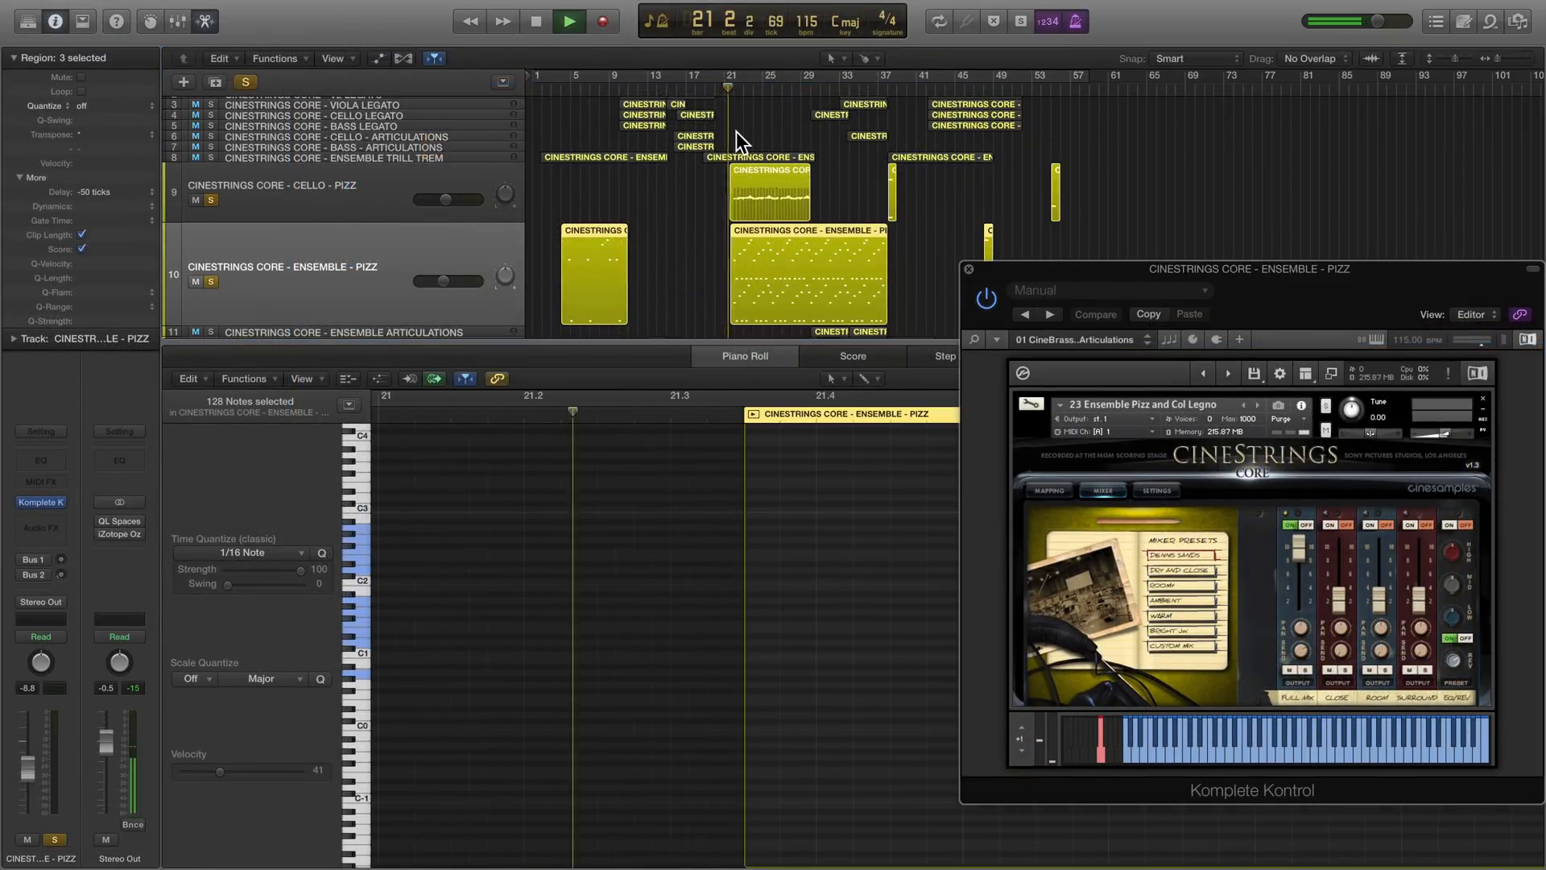
pyautogui.moveTo(702, 182); pyautogui.dragTo(788, 279)
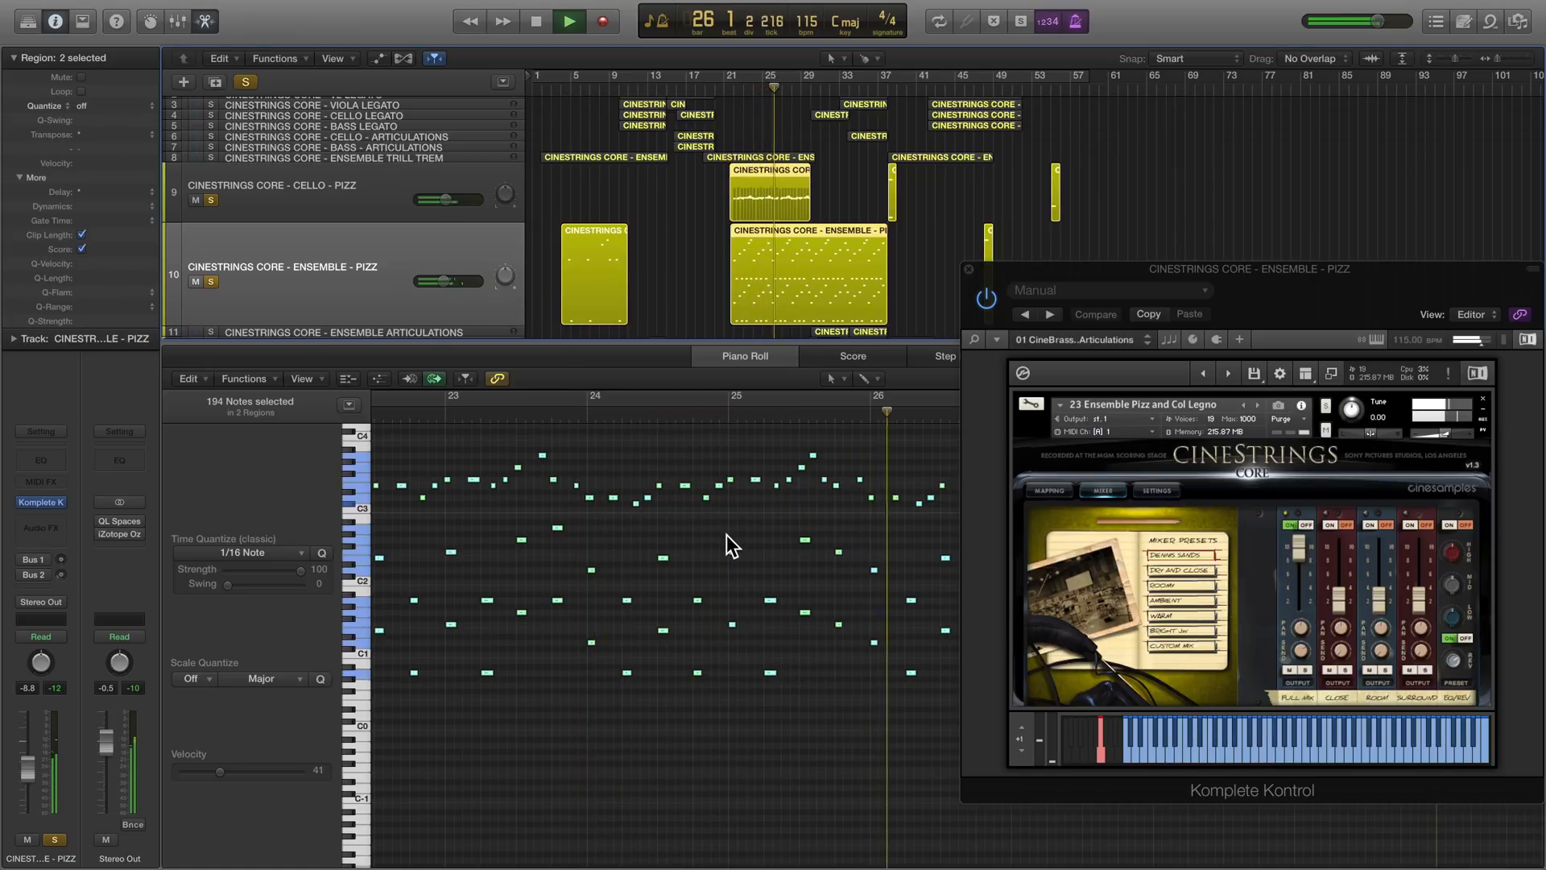
pyautogui.press('space')
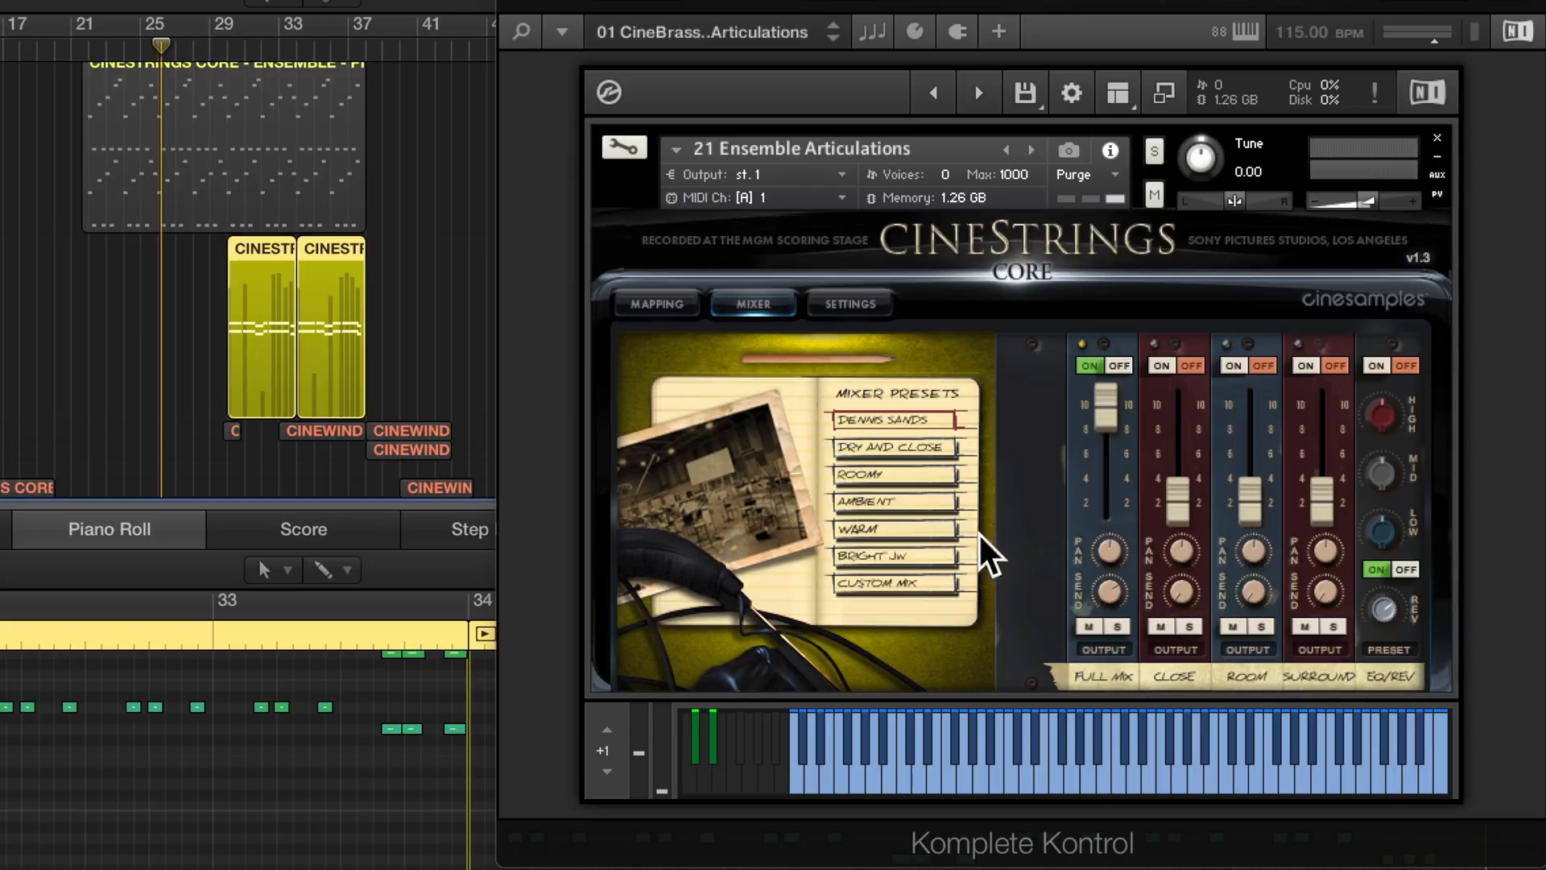
# - Audition the Ensemble Articulations mixer presets Bright JW, Dry and Close, Roomy, Ambient and Warm, and return to Dennis Sands
pyautogui.click(891, 551)
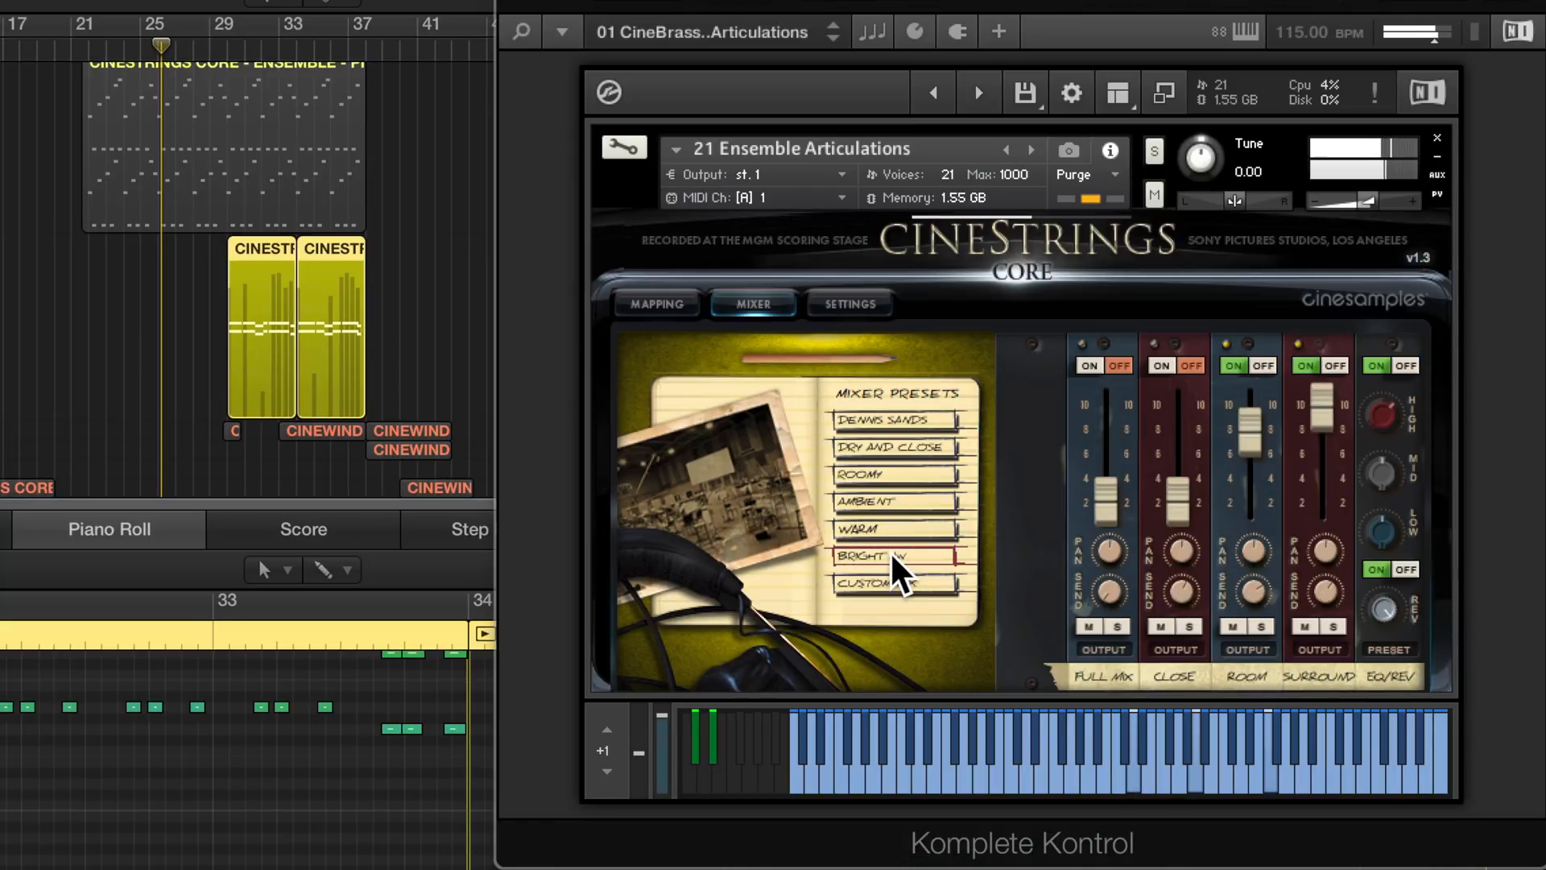
pyautogui.click(899, 419)
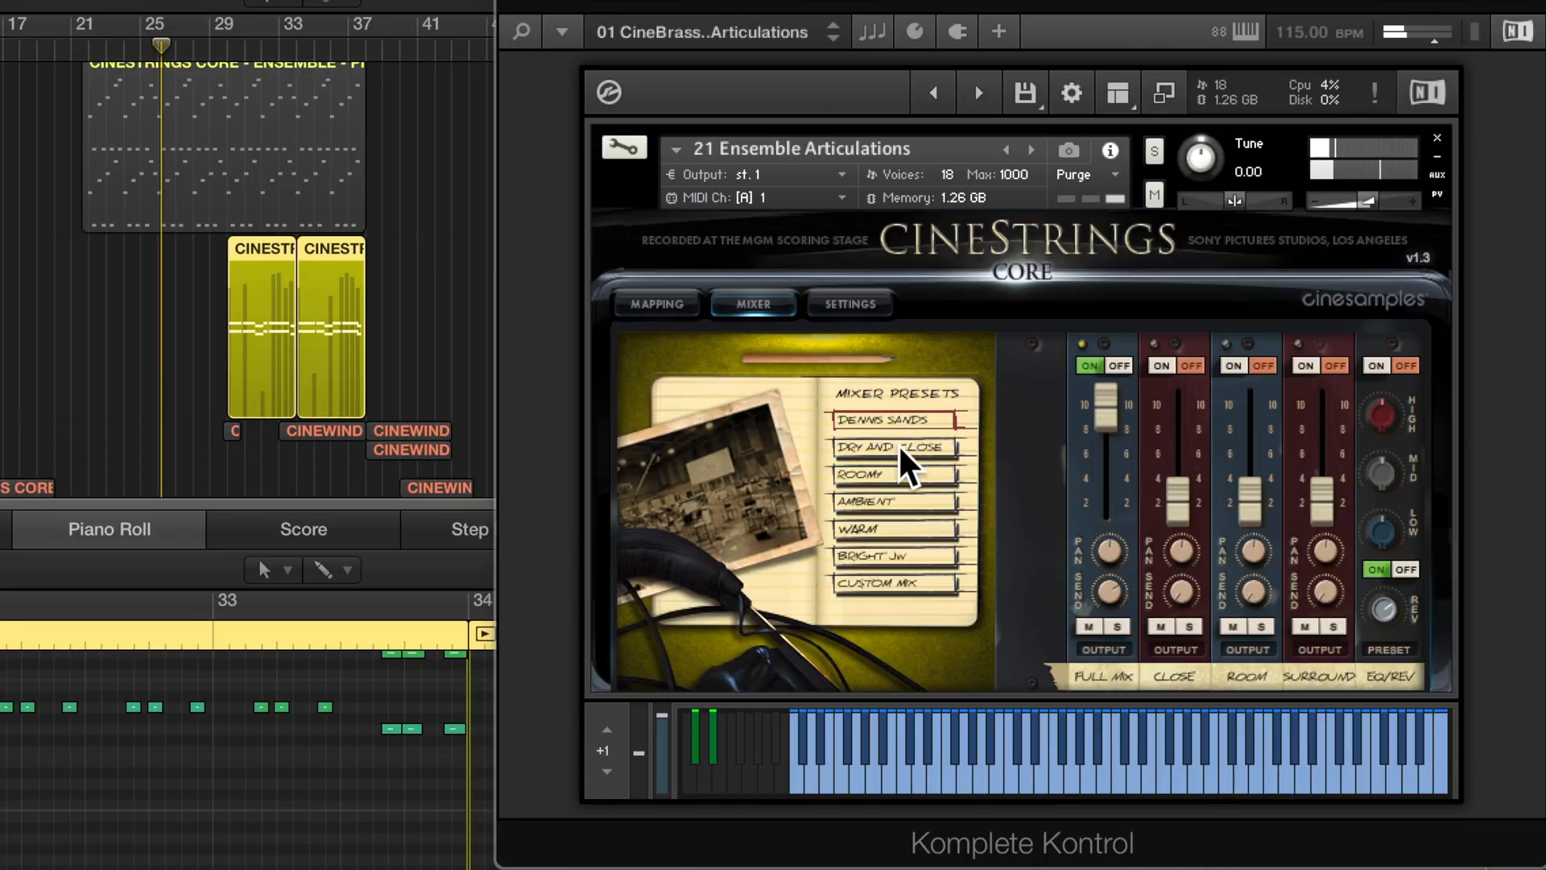
pyautogui.click(898, 443)
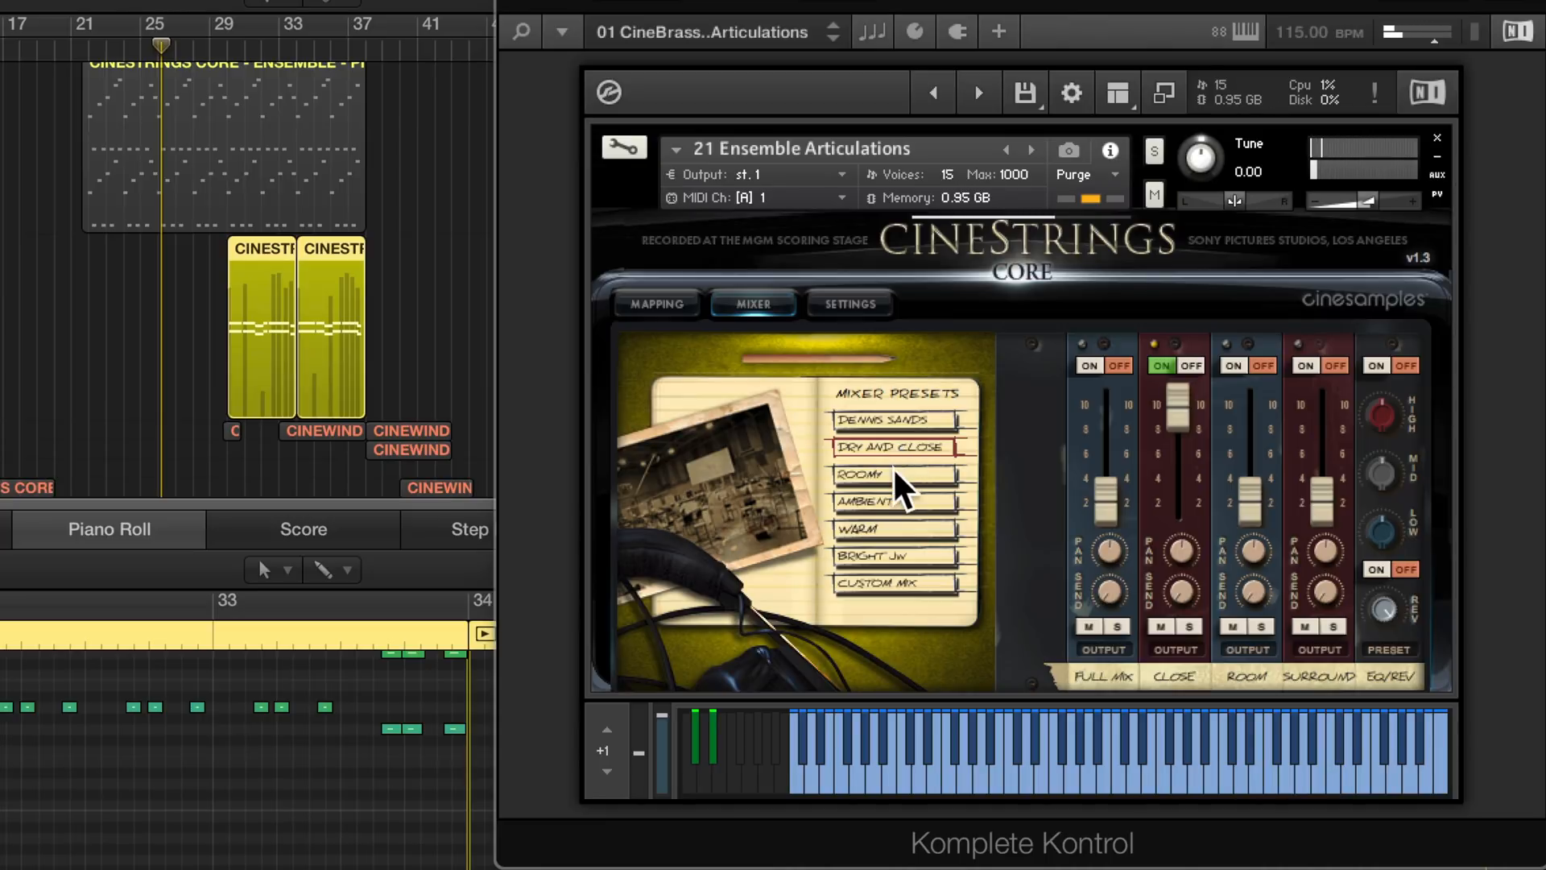
pyautogui.click(891, 470)
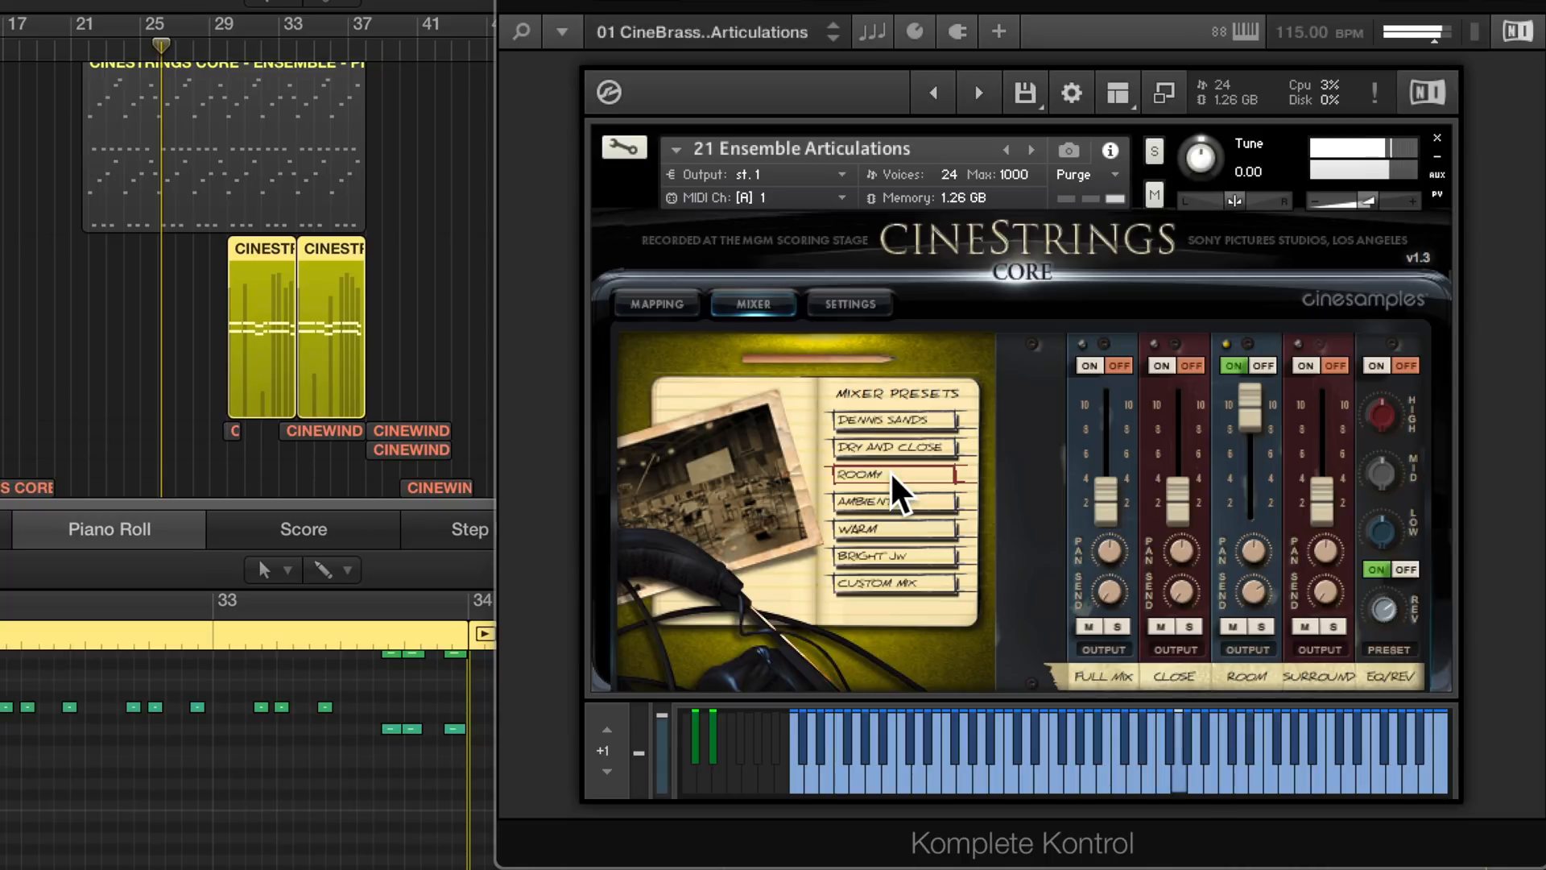
pyautogui.click(884, 497)
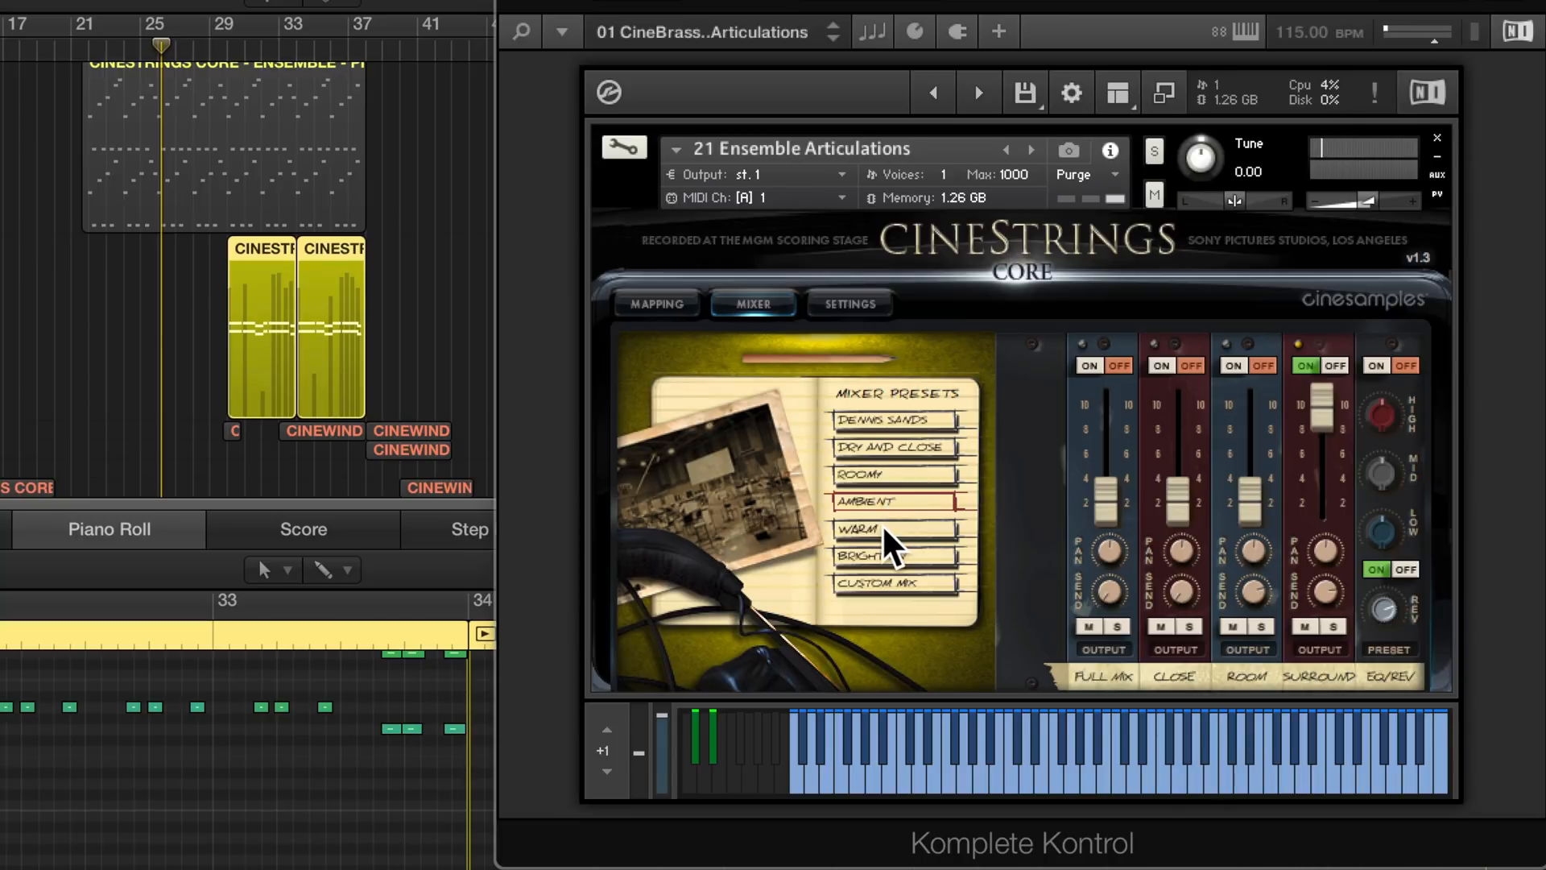
pyautogui.click(881, 524)
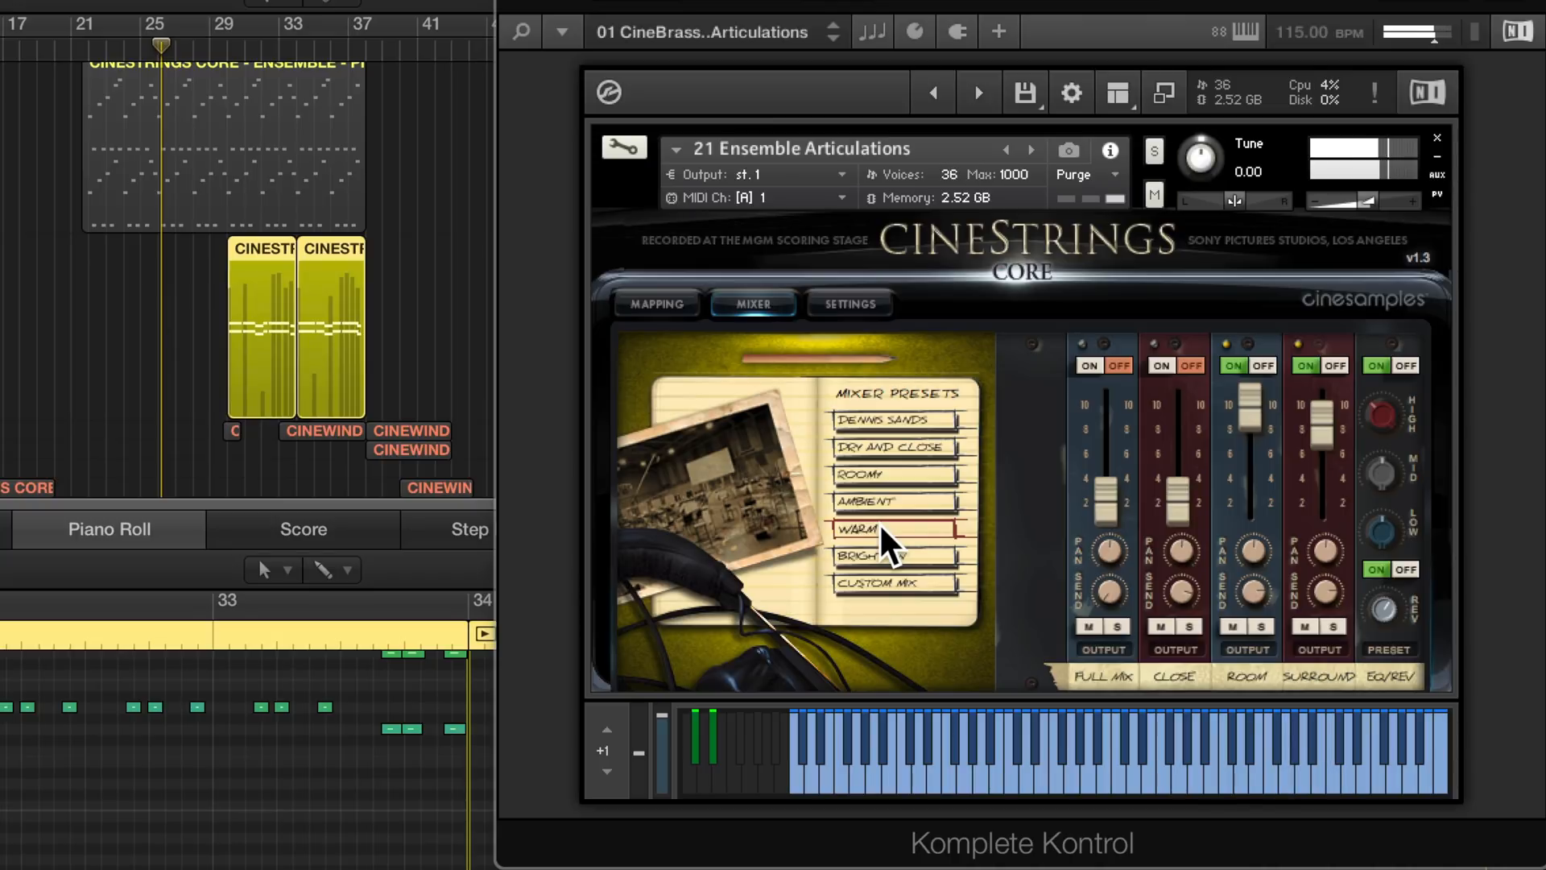
pyautogui.click(881, 554)
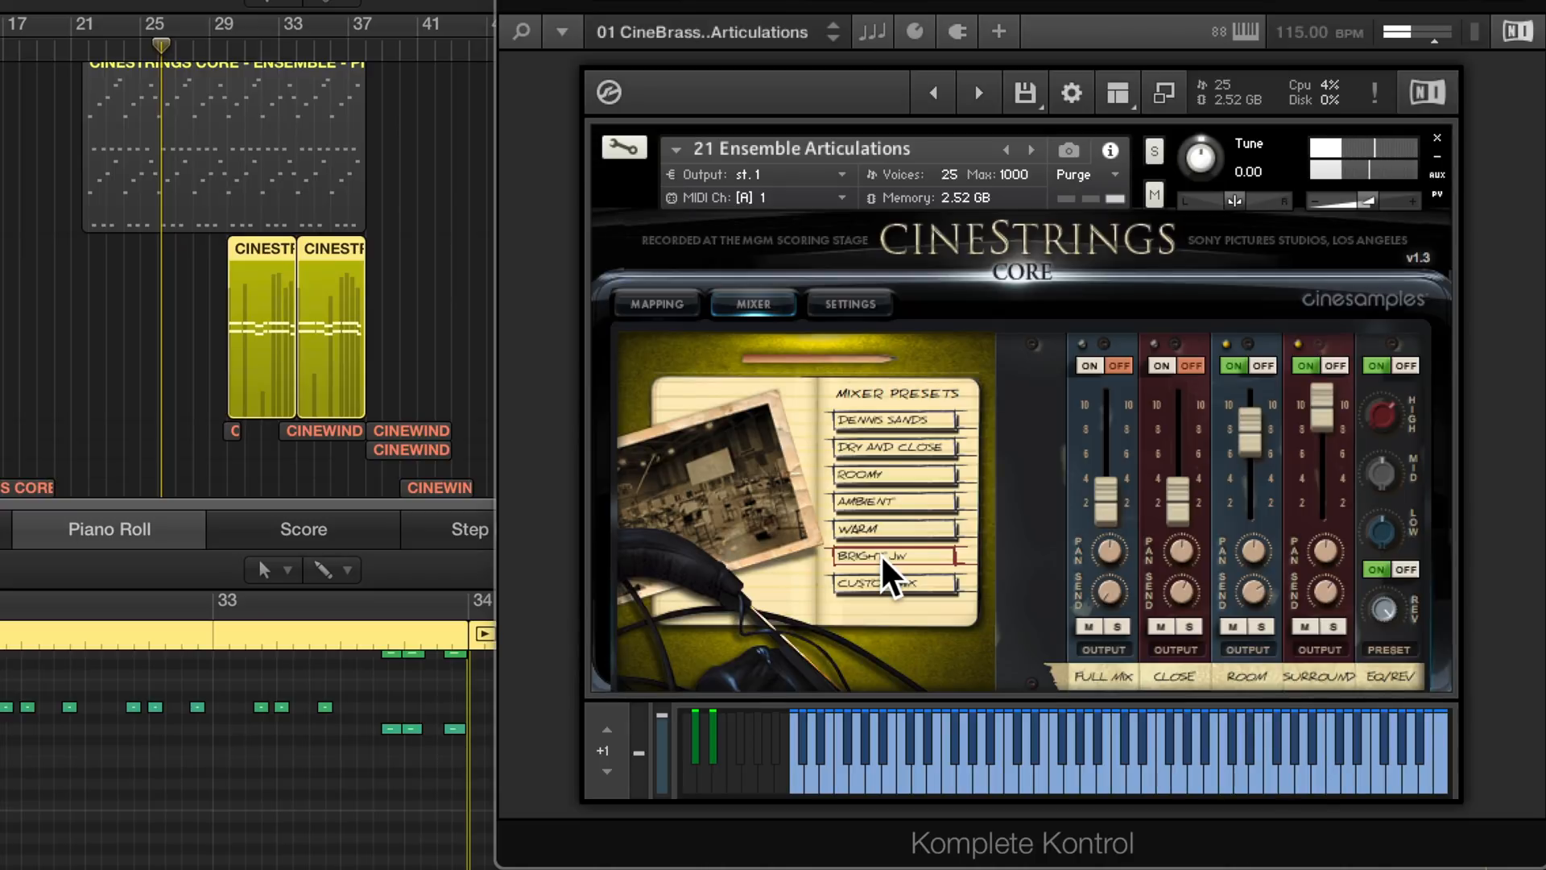
pyautogui.click(894, 419)
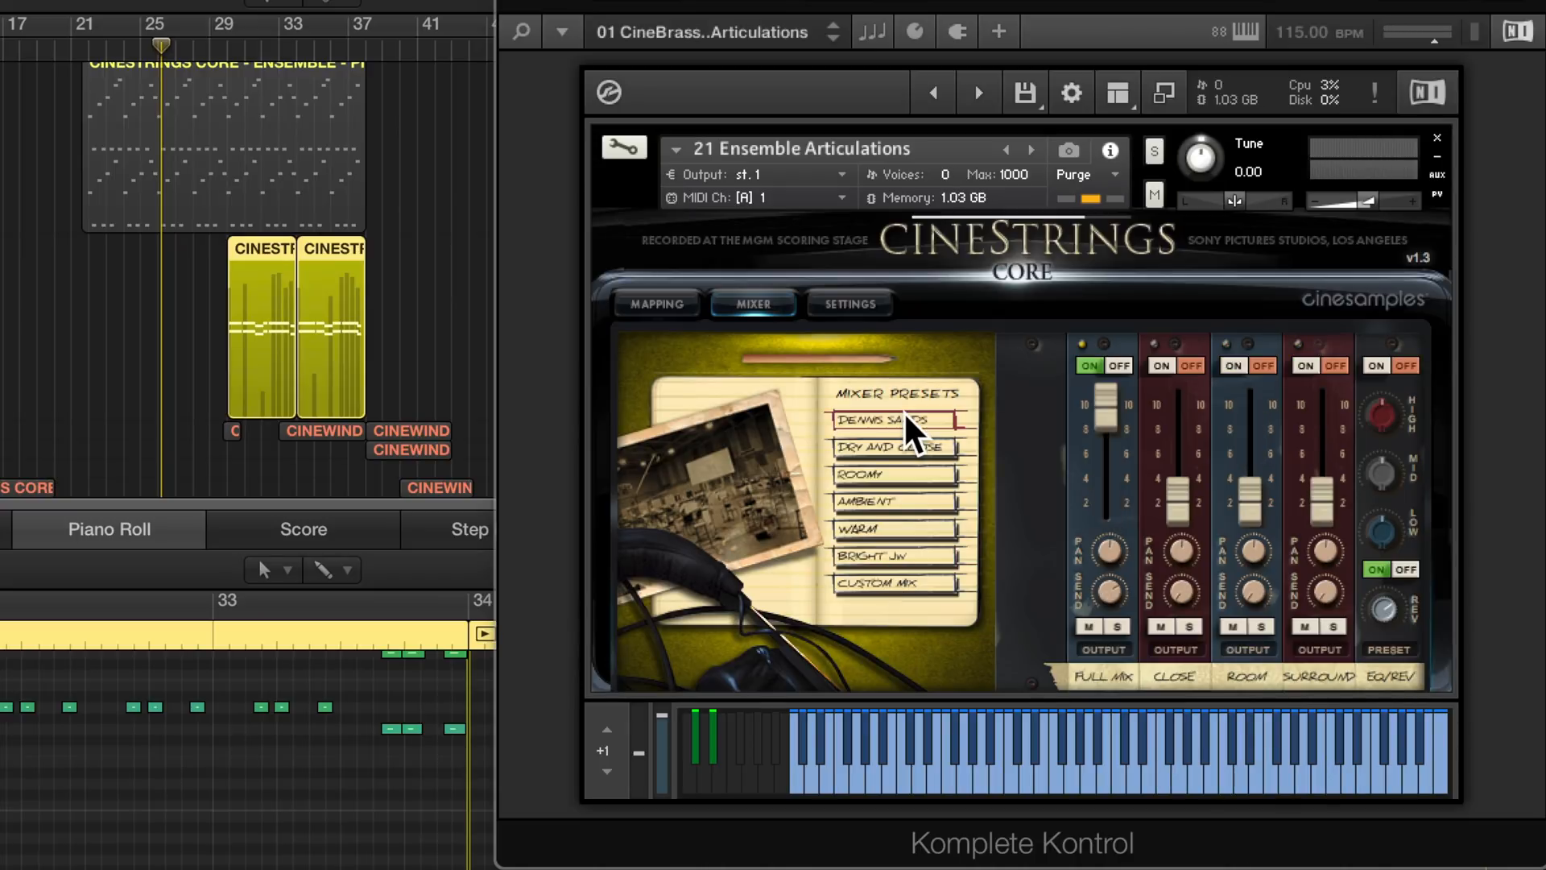
# - Play the Ensemble Articulations part from about bar 29, switching between the Full Mix, Close, Room and Surround mic channels to compare them
pyautogui.click(228, 47)
pyautogui.press('space')
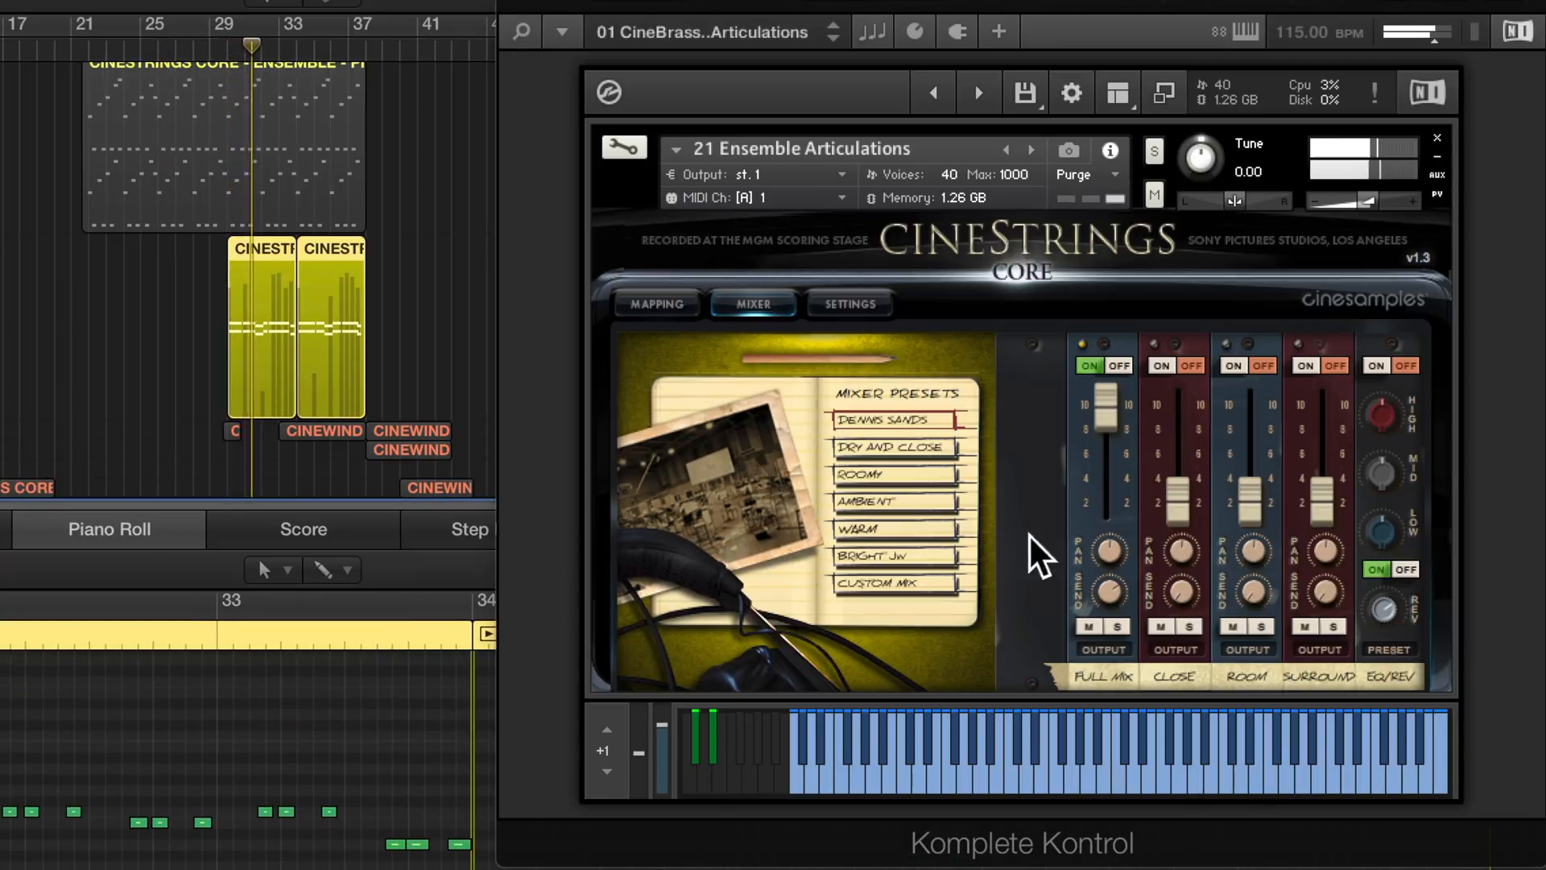
pyautogui.click(1162, 360)
pyautogui.click(1115, 362)
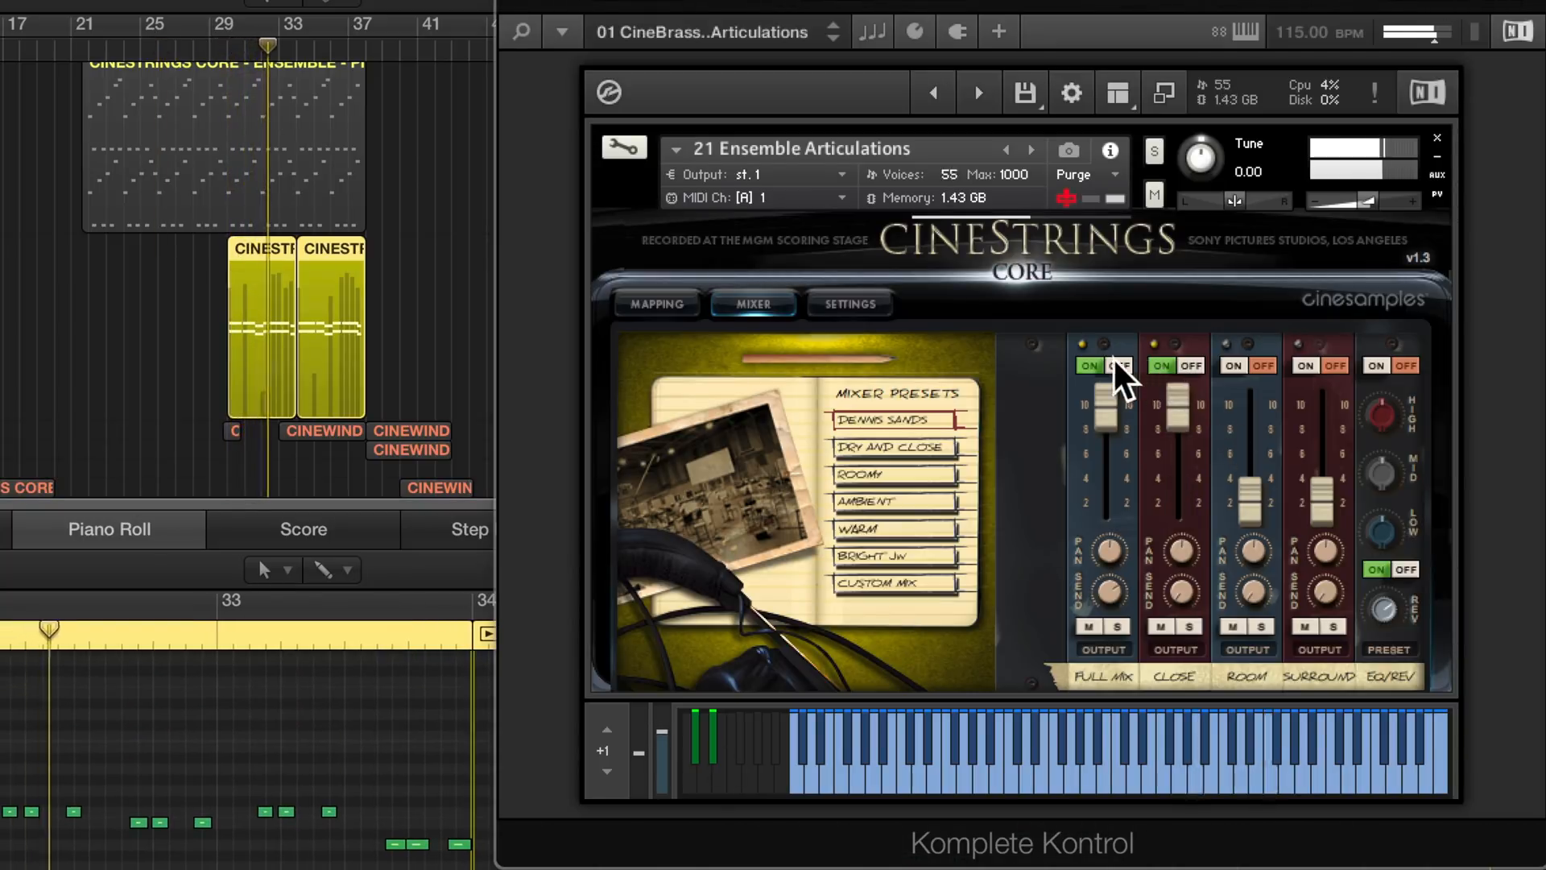
pyautogui.click(1230, 361)
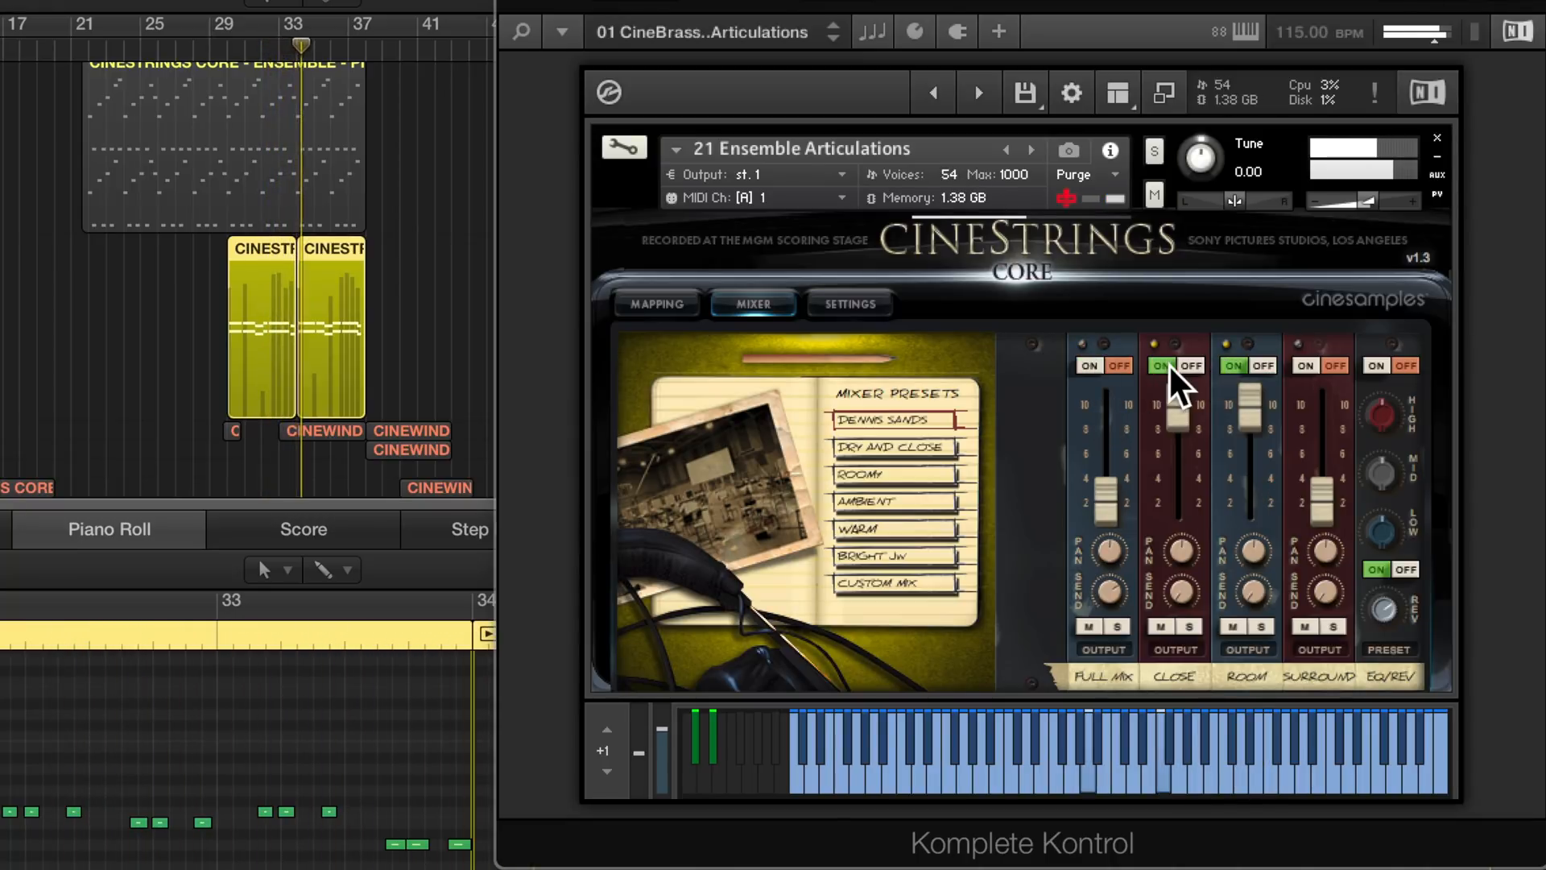
pyautogui.click(1168, 364)
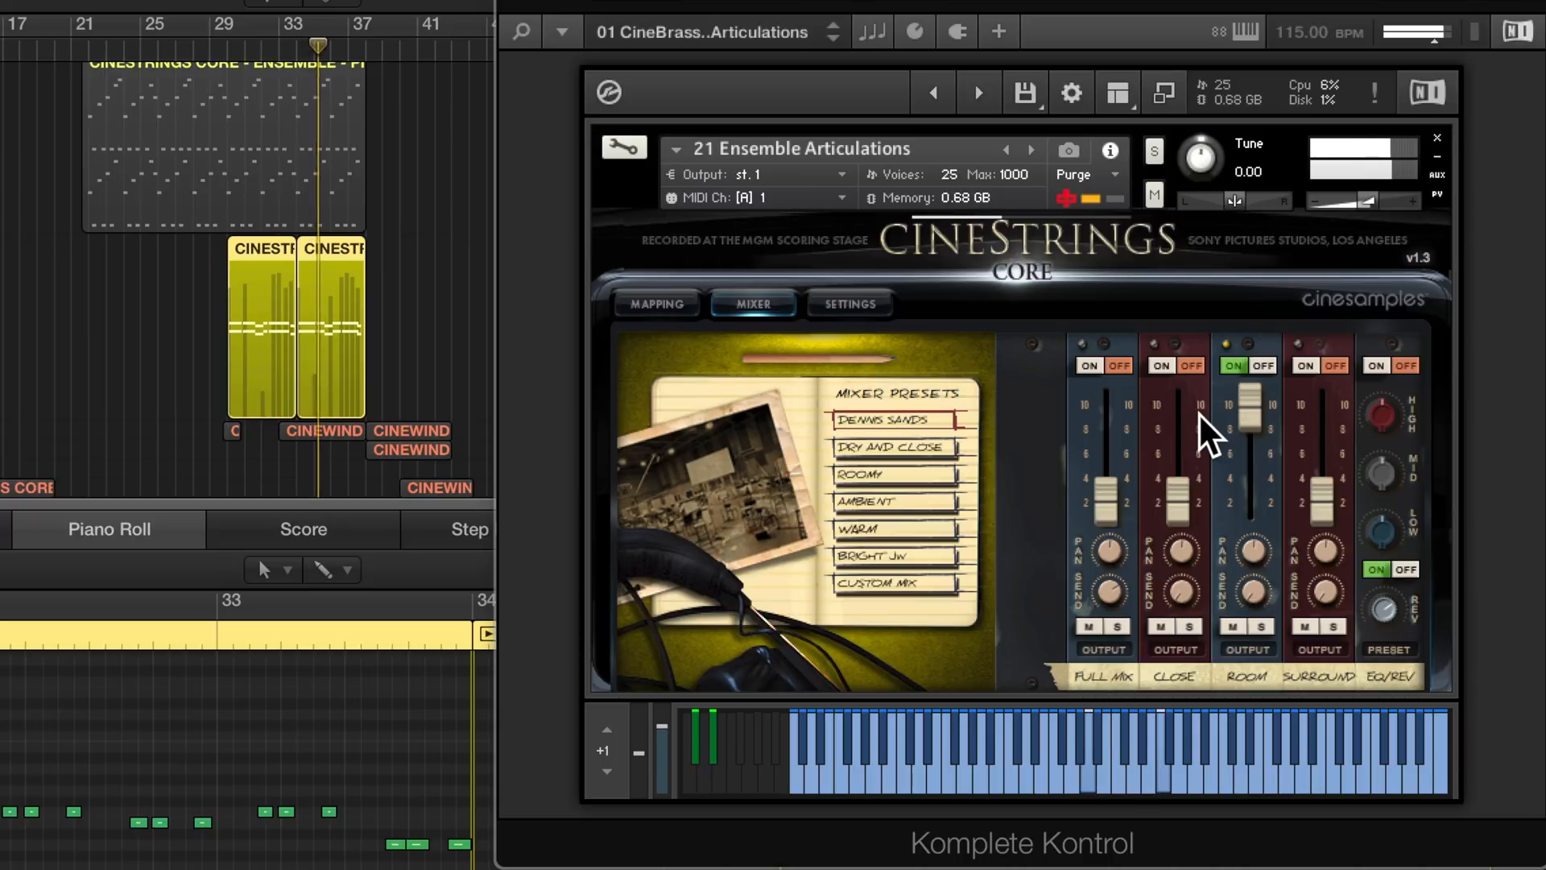
pyautogui.click(1303, 364)
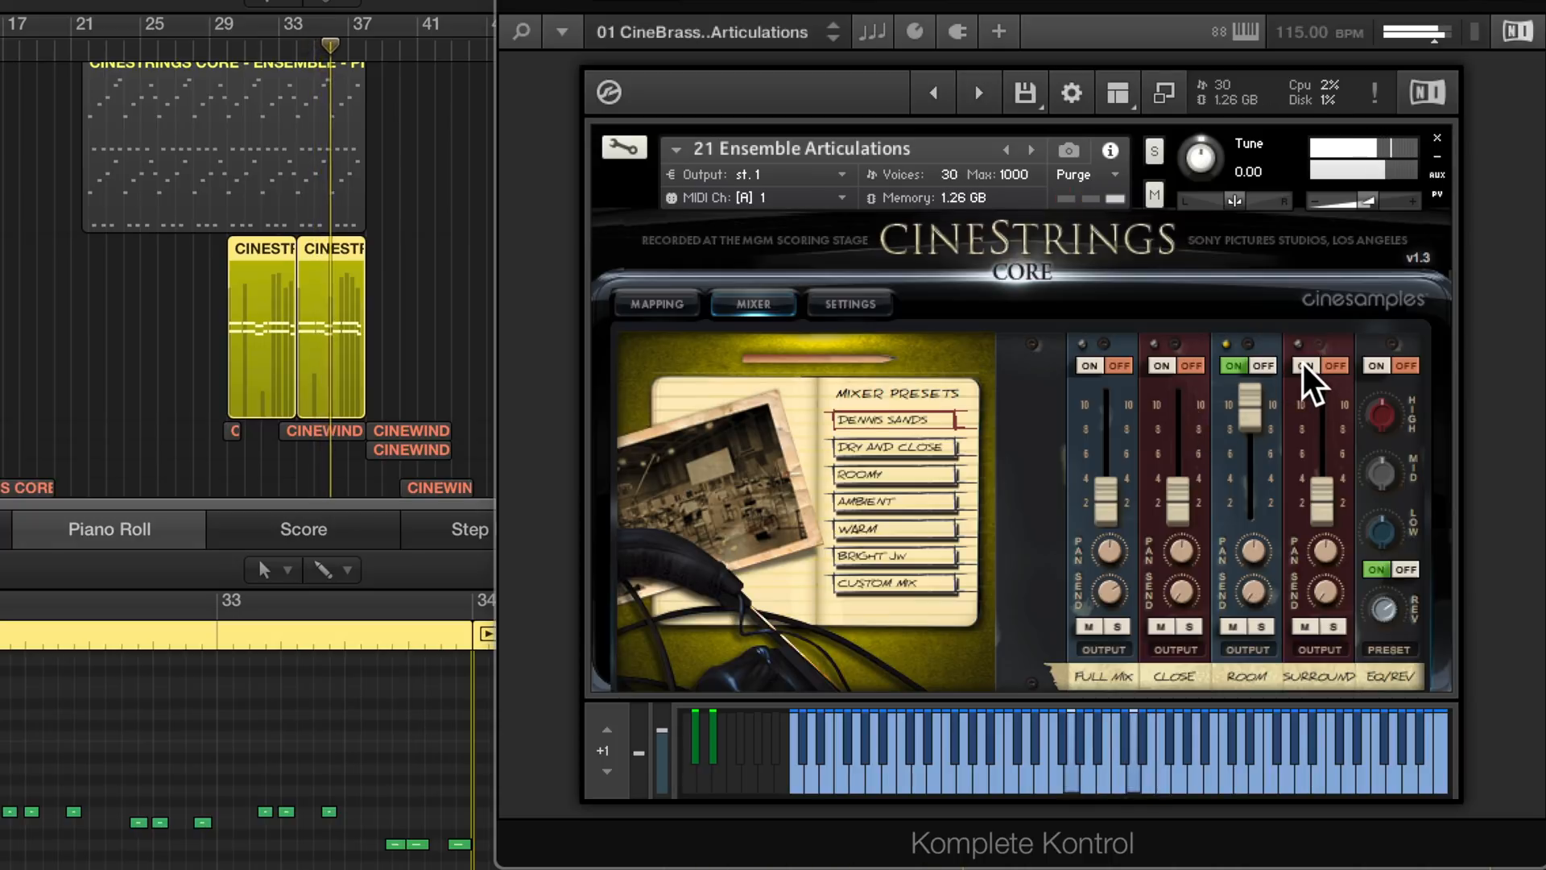
pyautogui.click(1231, 360)
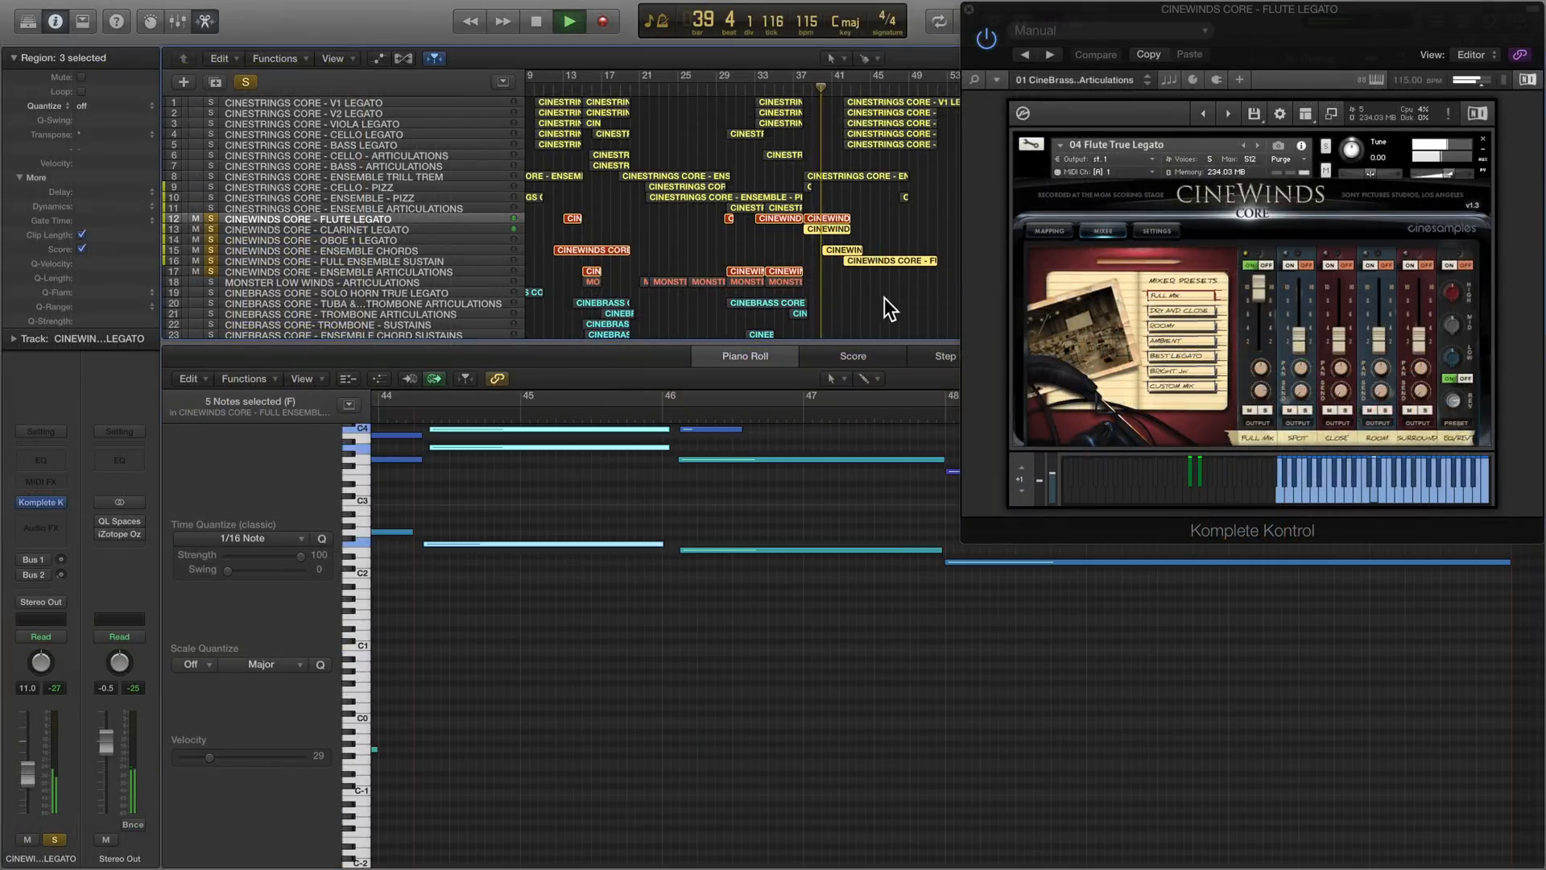
# - Examine the notes of the four selected CineWinds regions around bars 39 to 51 during soloed playback, and stop at about bar 49
pyautogui.scroll(-8, 780, 576)
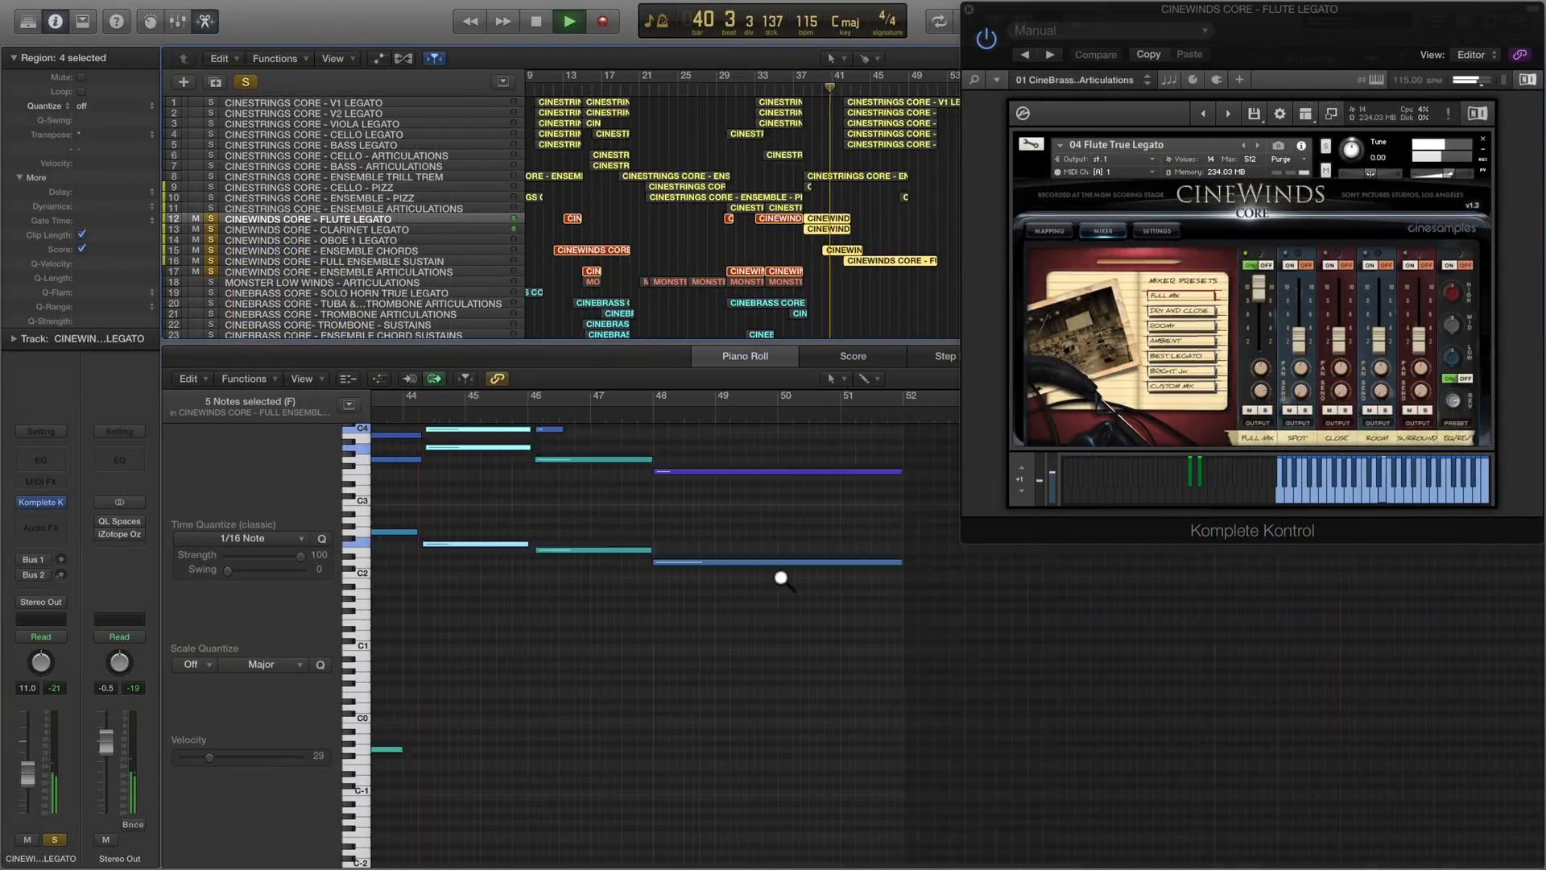
pyautogui.hscroll(-4, 683, 558)
pyautogui.hscroll(-3, 683, 558)
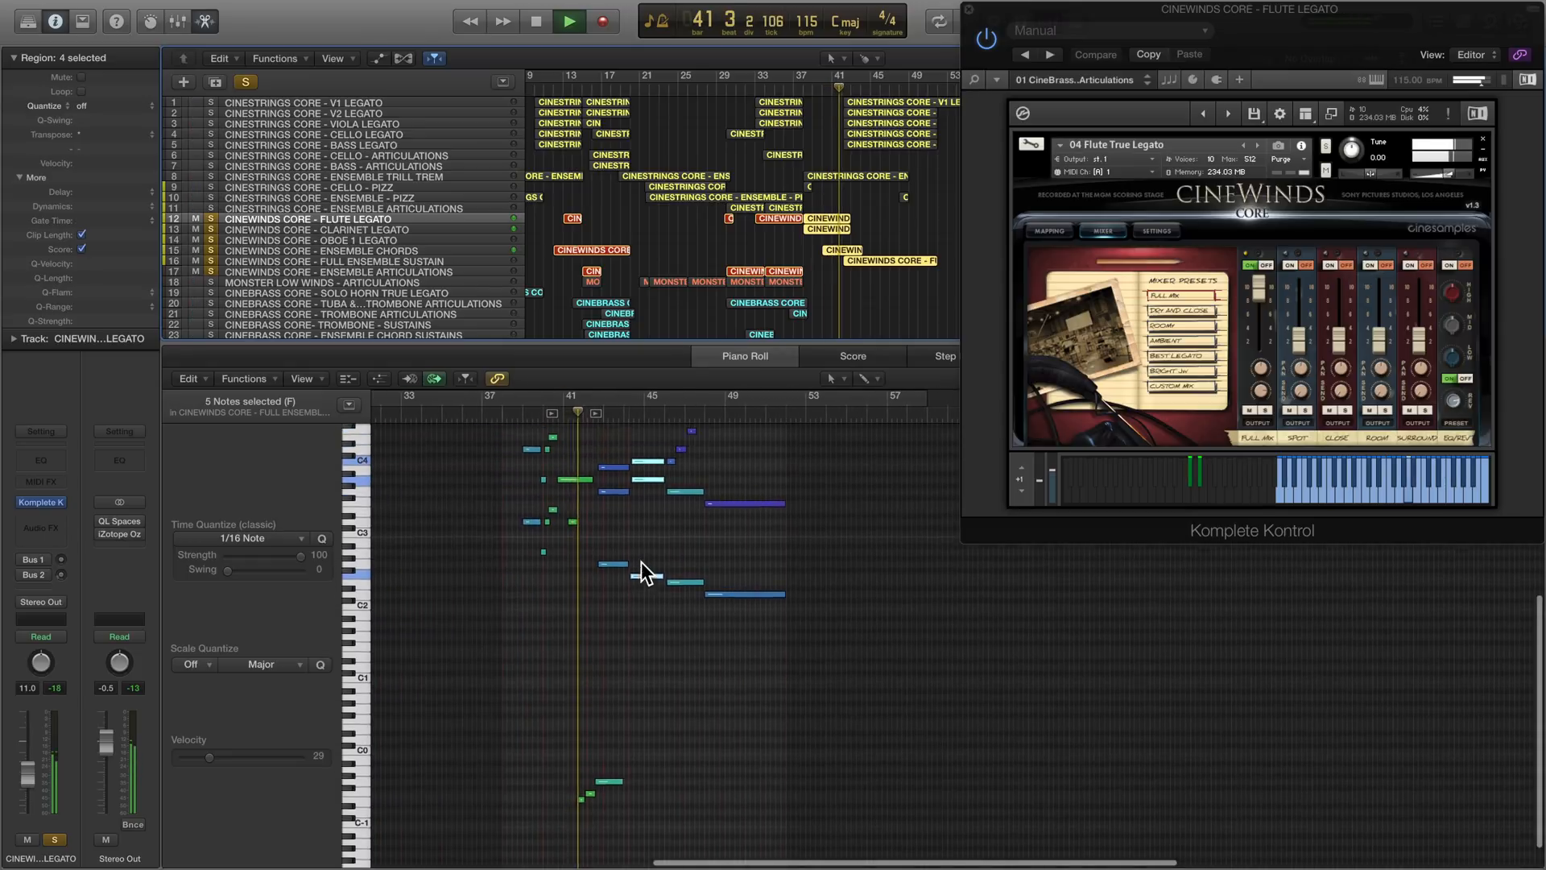
pyautogui.scroll(4, 641, 562)
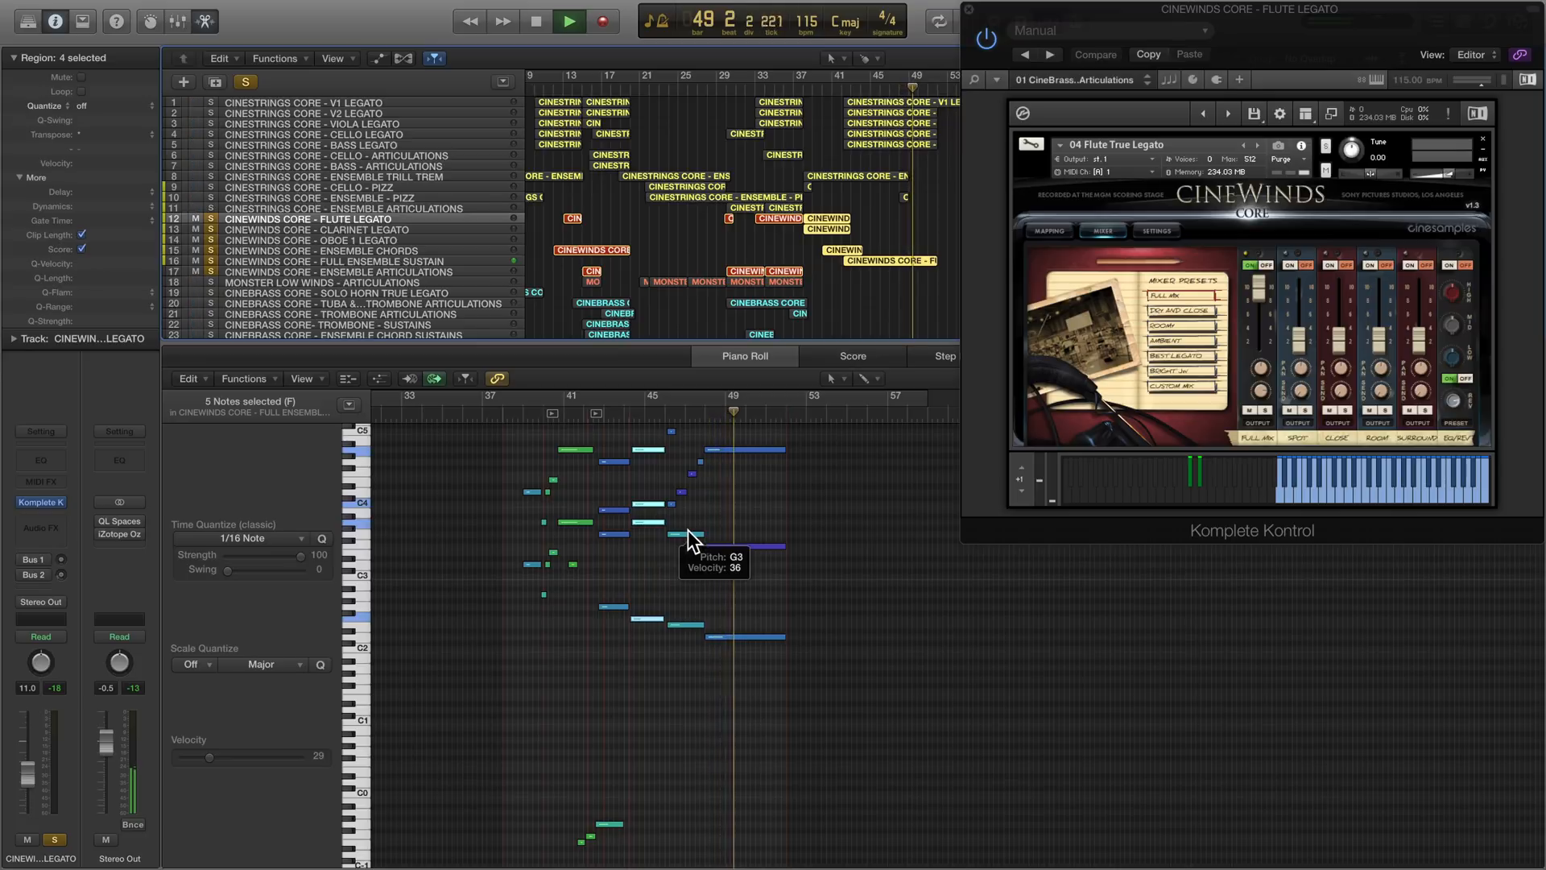
pyautogui.press('space')
# - Increase the track heights and enlarge the arrangement area to show the CineWinds tracks in more detail
pyautogui.moveTo(173, 275); pyautogui.dragTo(174, 302)
pyautogui.scroll(-10, 224, 276)
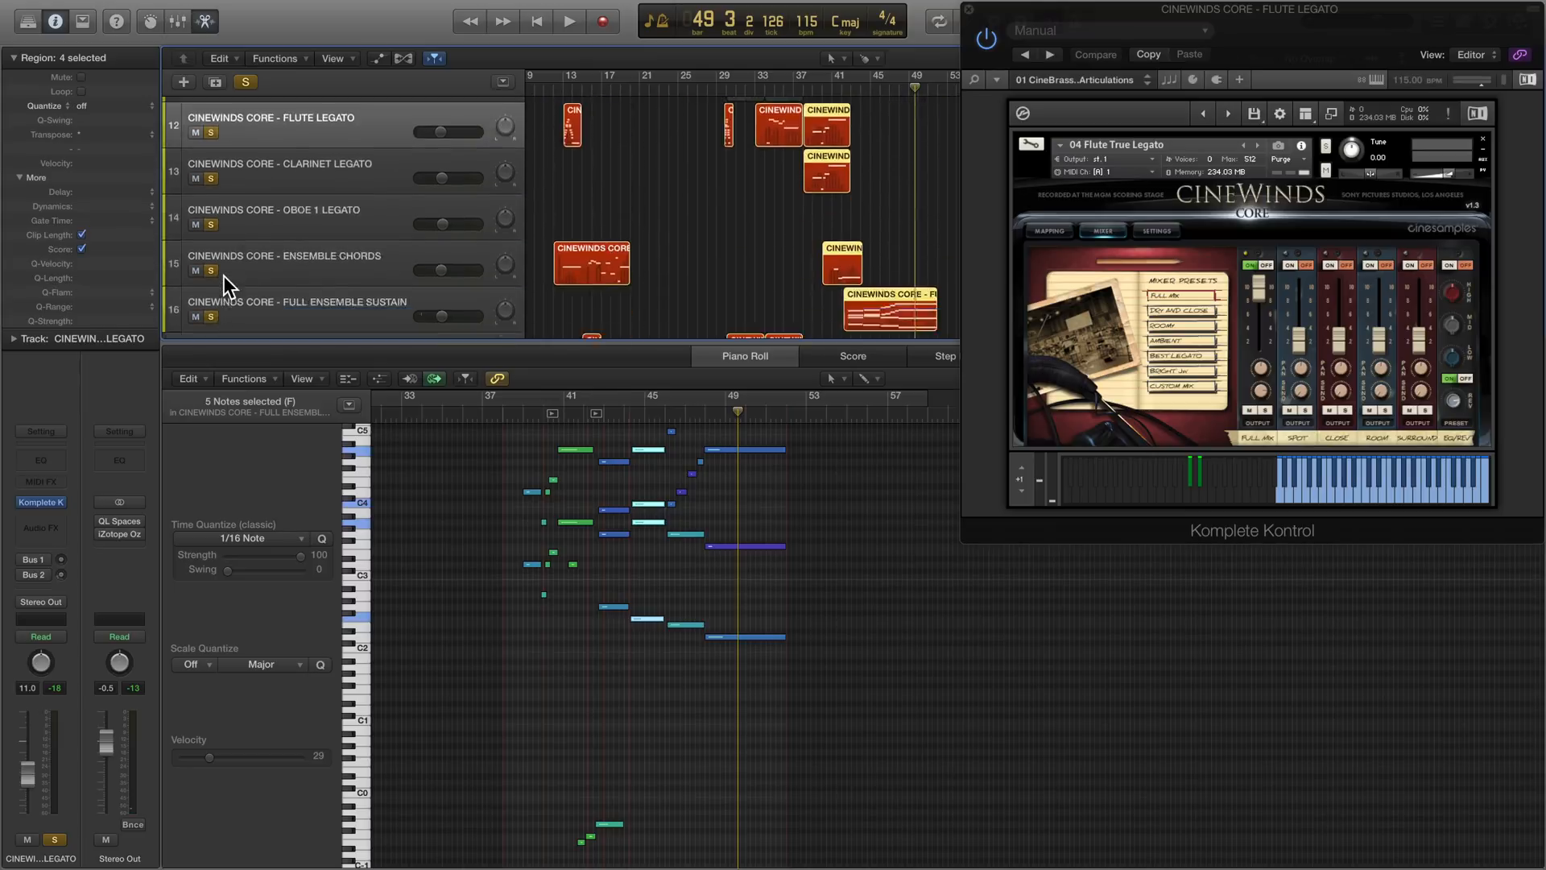
pyautogui.moveTo(263, 342); pyautogui.dragTo(262, 436)
pyautogui.scroll(3, 311, 354)
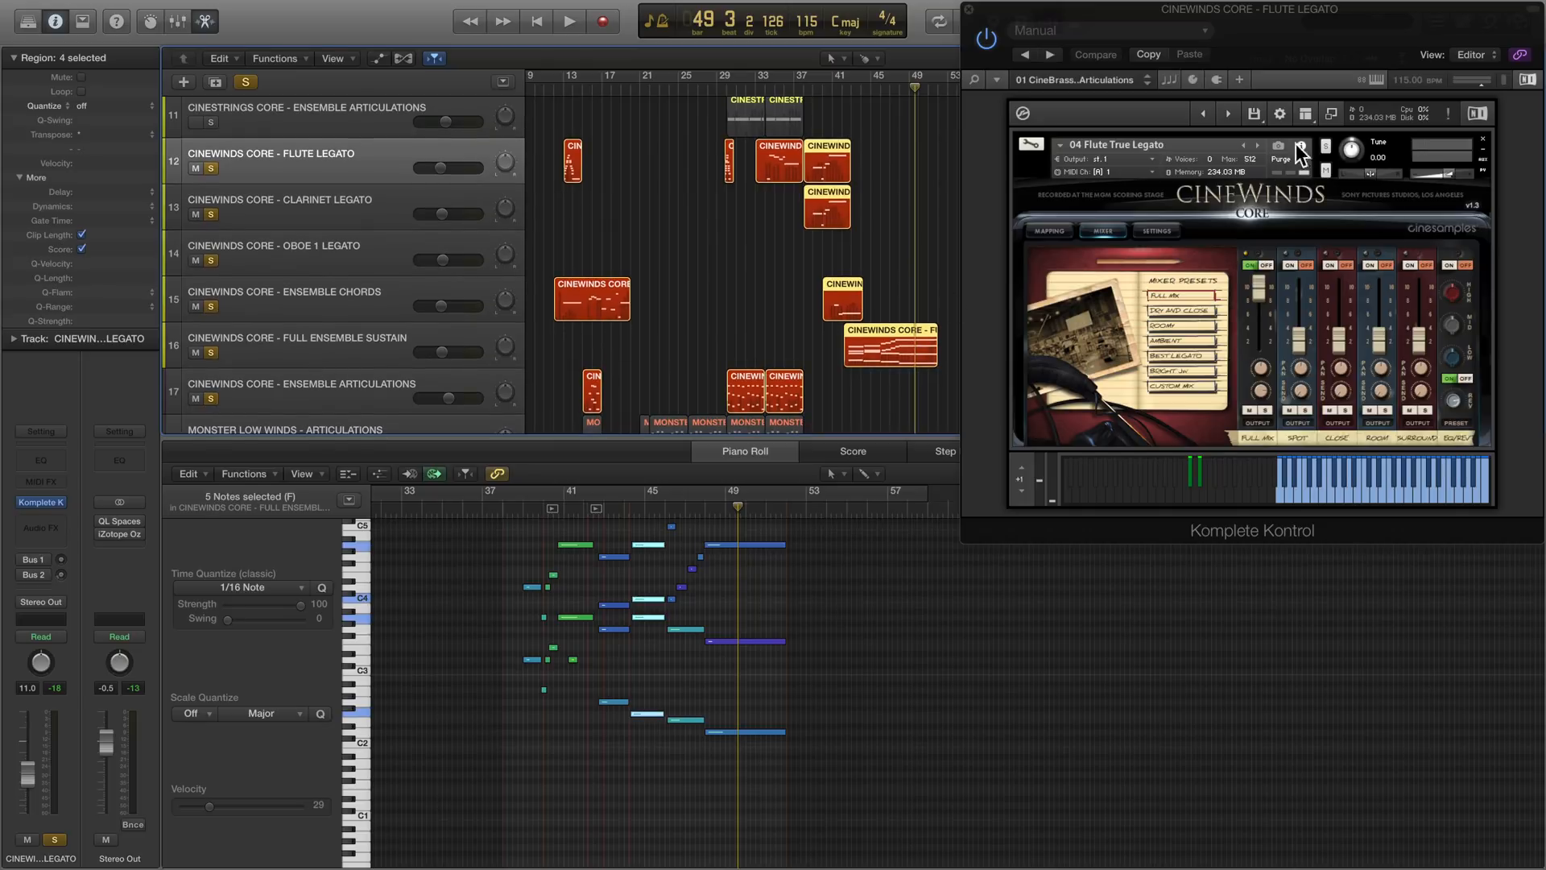
# - Show the CineWinds CORE instruments in the Kontakt library browser and look through its Split Patches folder
pyautogui.moveTo(1345, 12); pyautogui.dragTo(1112, 12)
pyautogui.click(1138, 157)
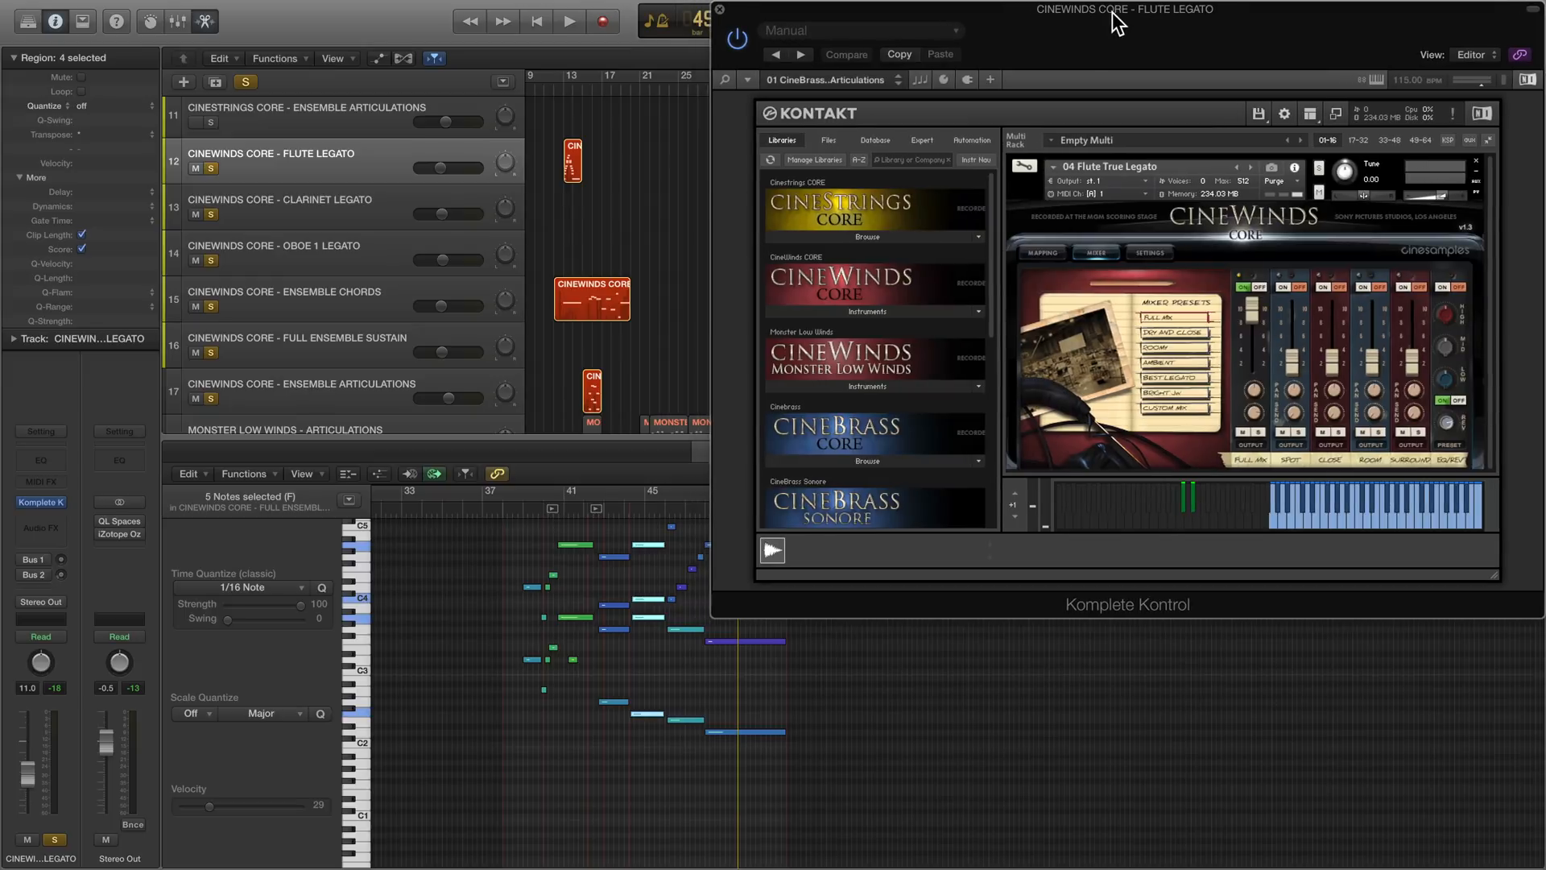
pyautogui.click(892, 311)
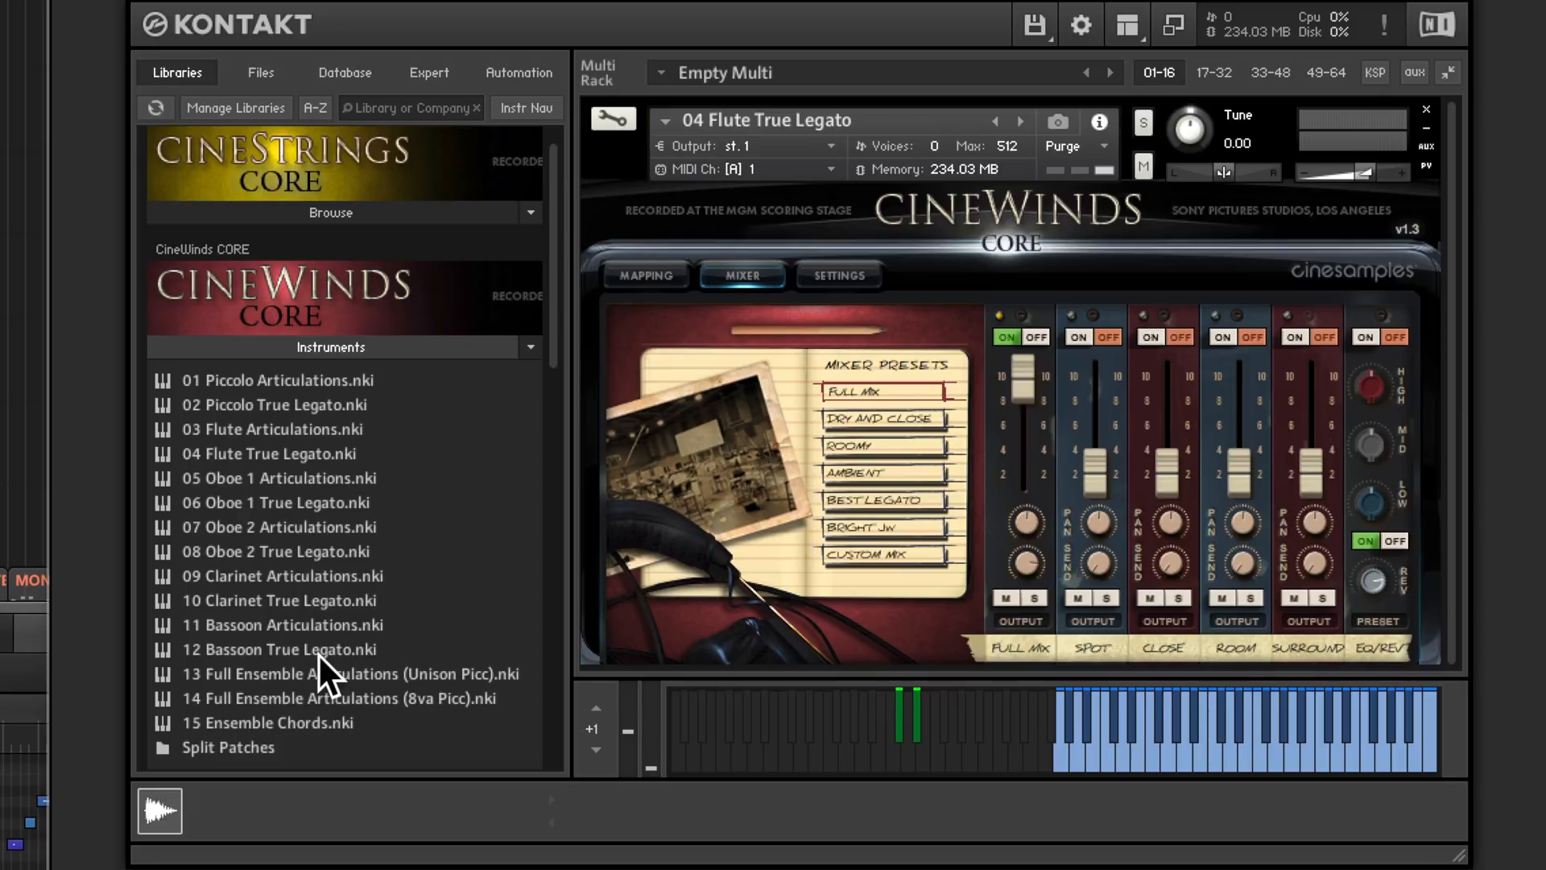
pyautogui.doubleClick(234, 746)
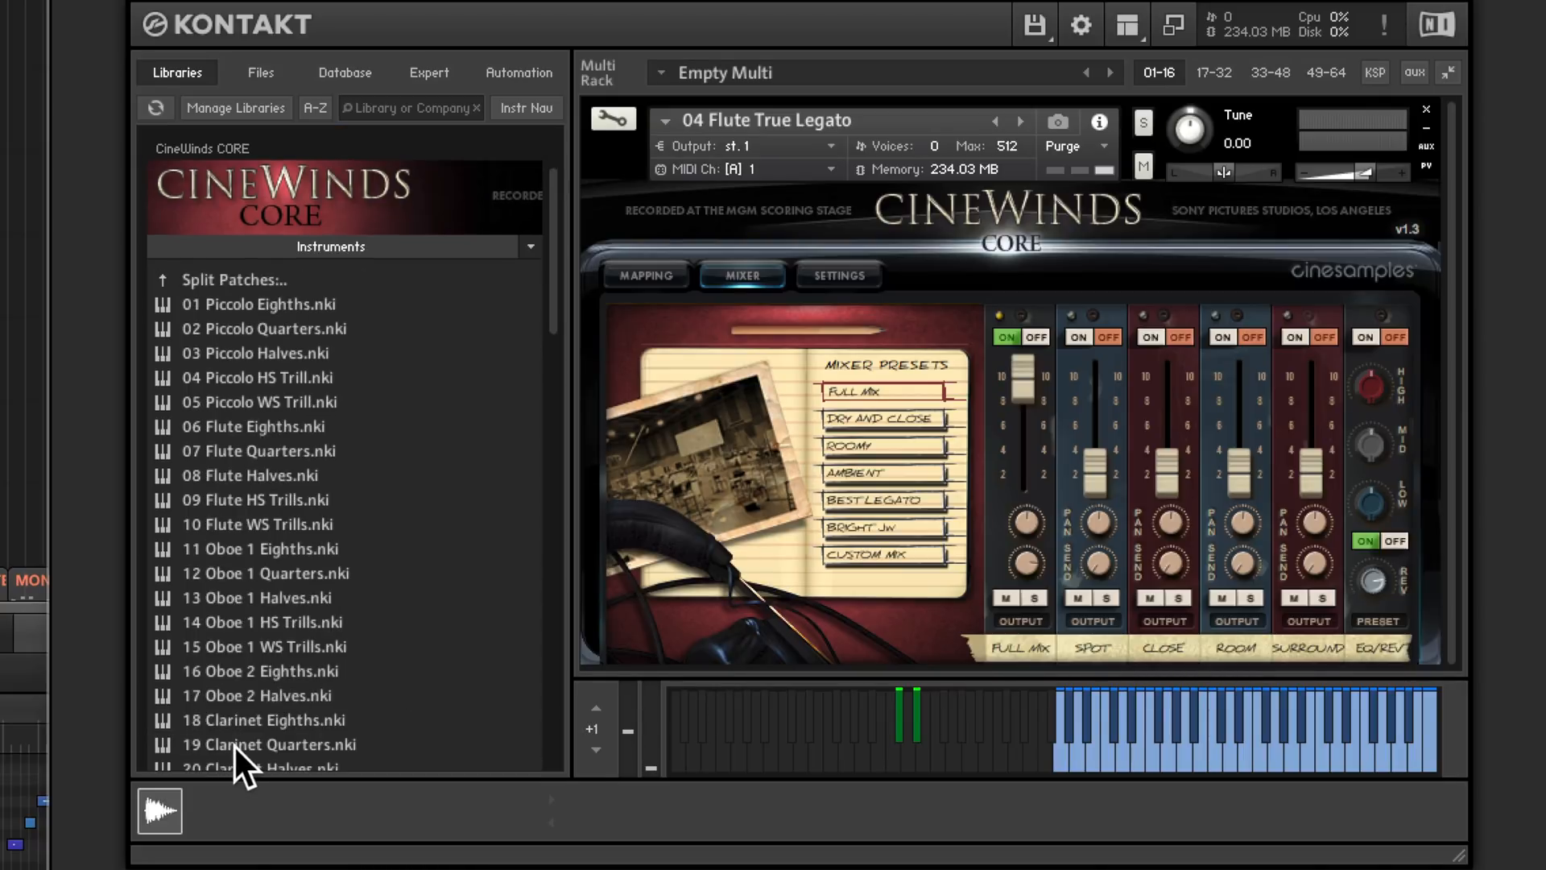
pyautogui.scroll(-8, 313, 604)
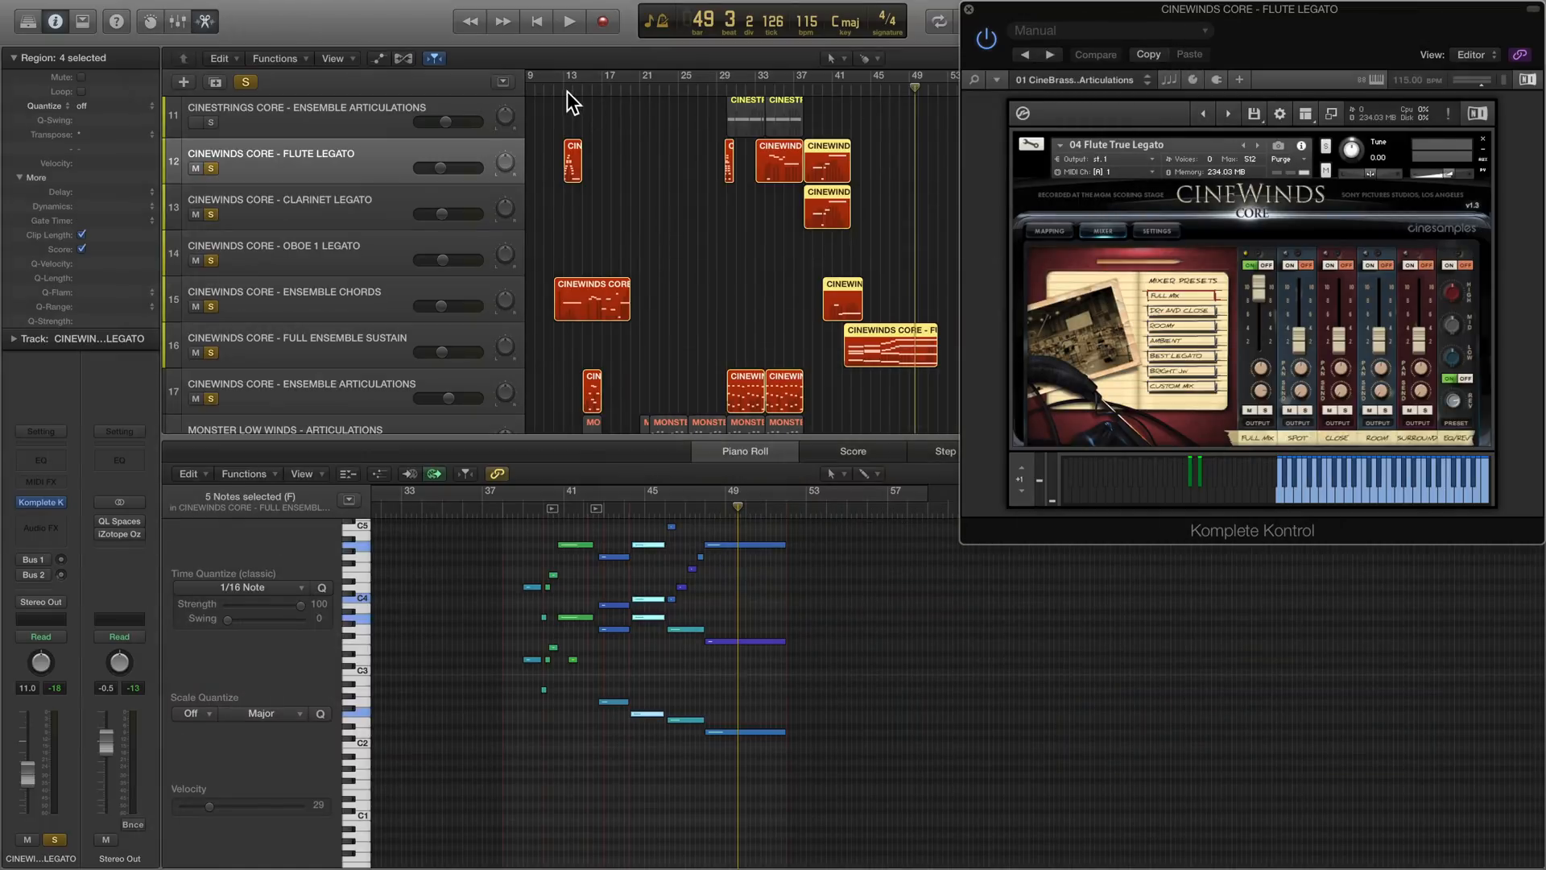
# - Solo only the Flute Legato track and play its first region from bar 12 with its notes fitted to the editor
pyautogui.click(567, 90)
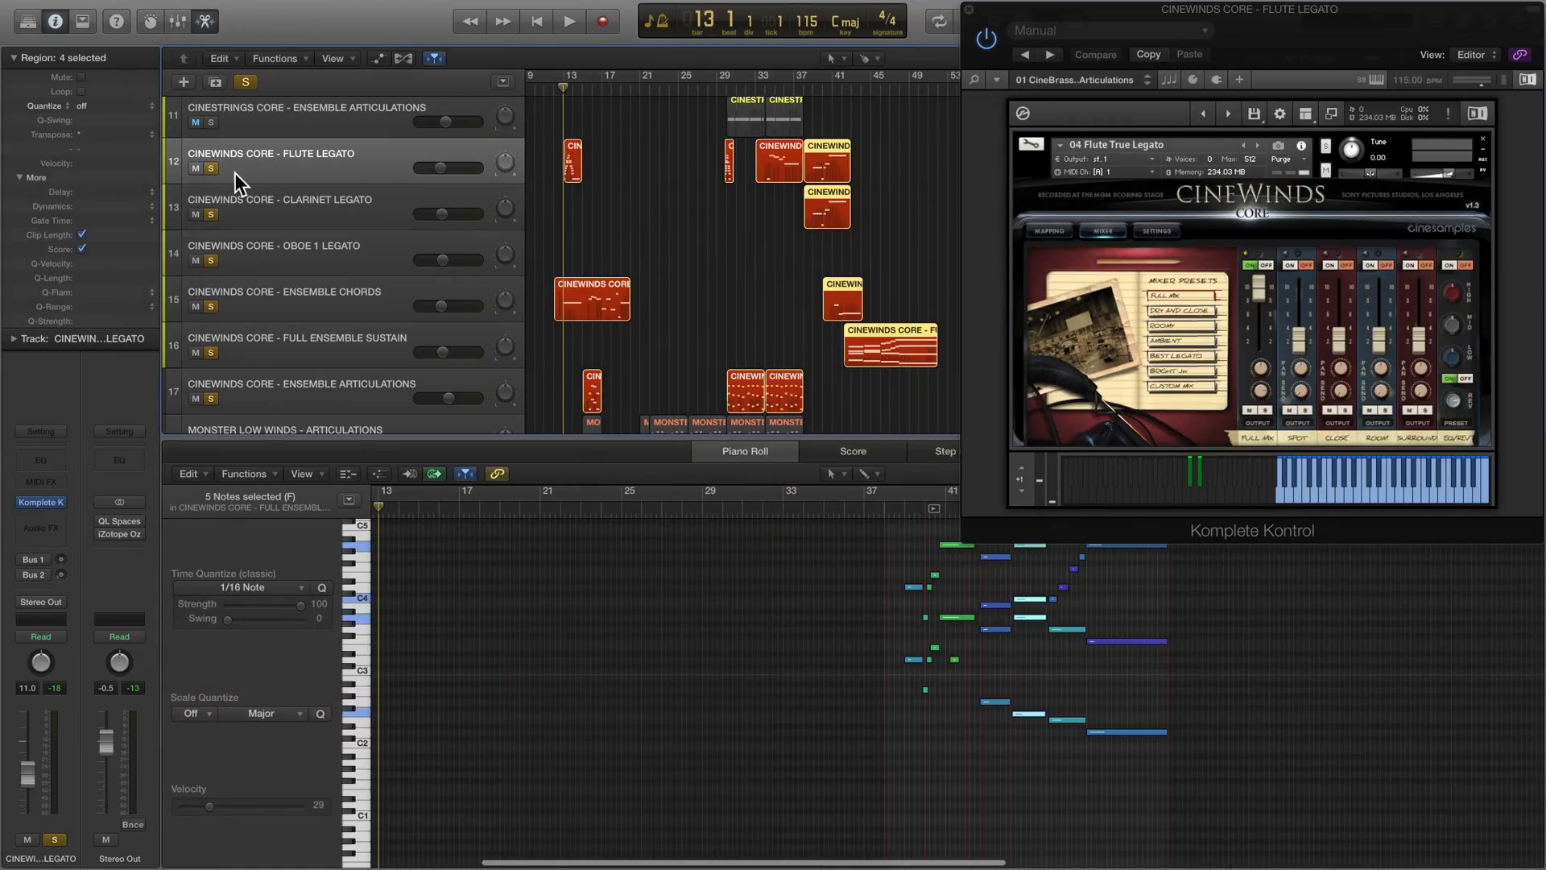
pyautogui.click(211, 168)
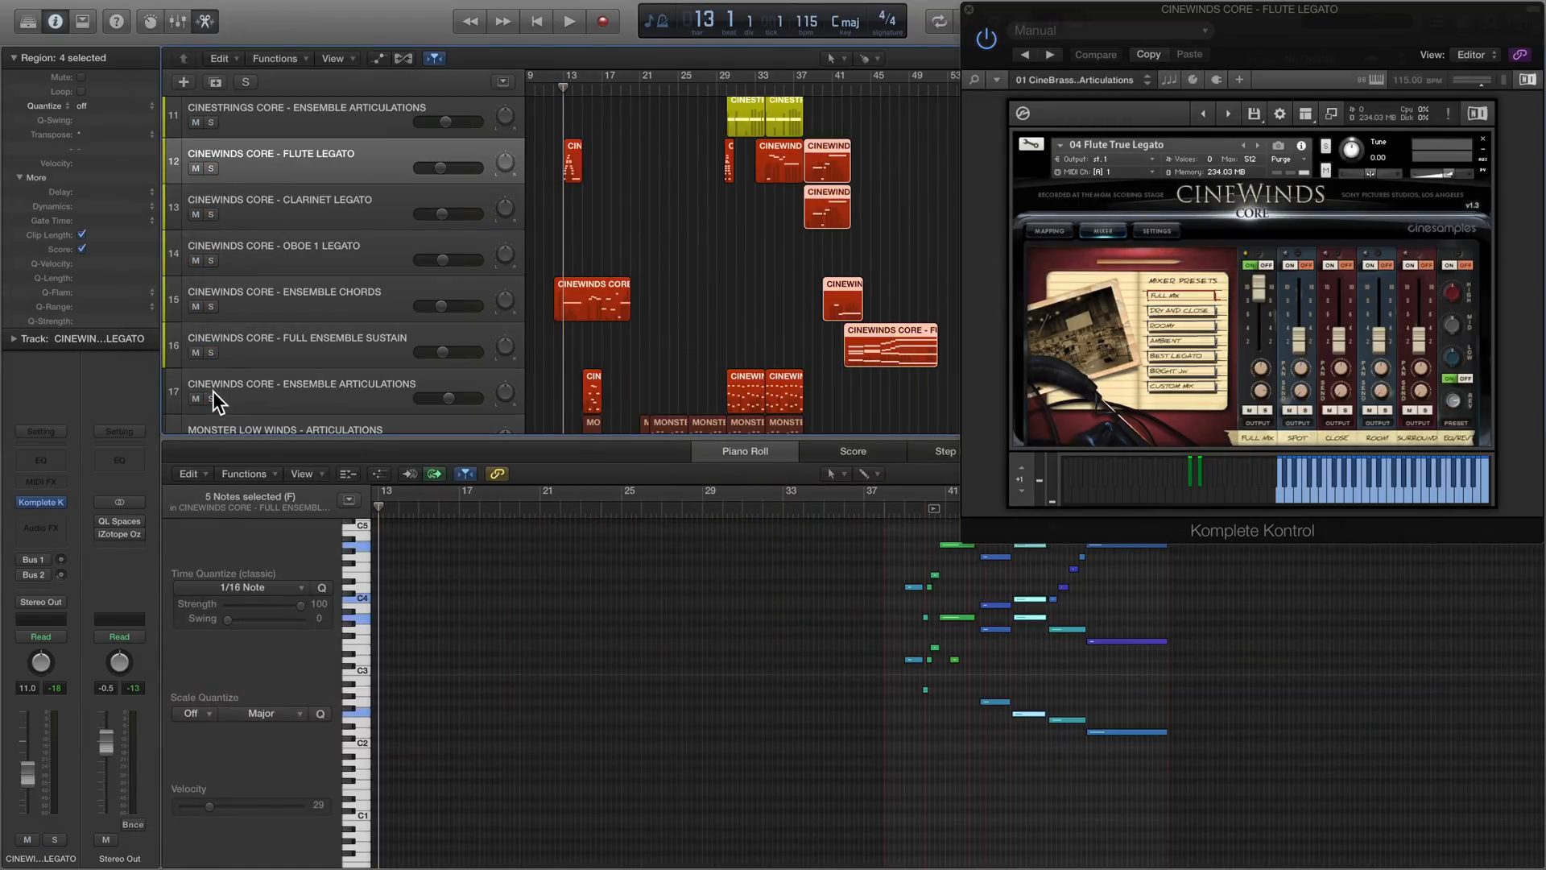
pyautogui.click(211, 168)
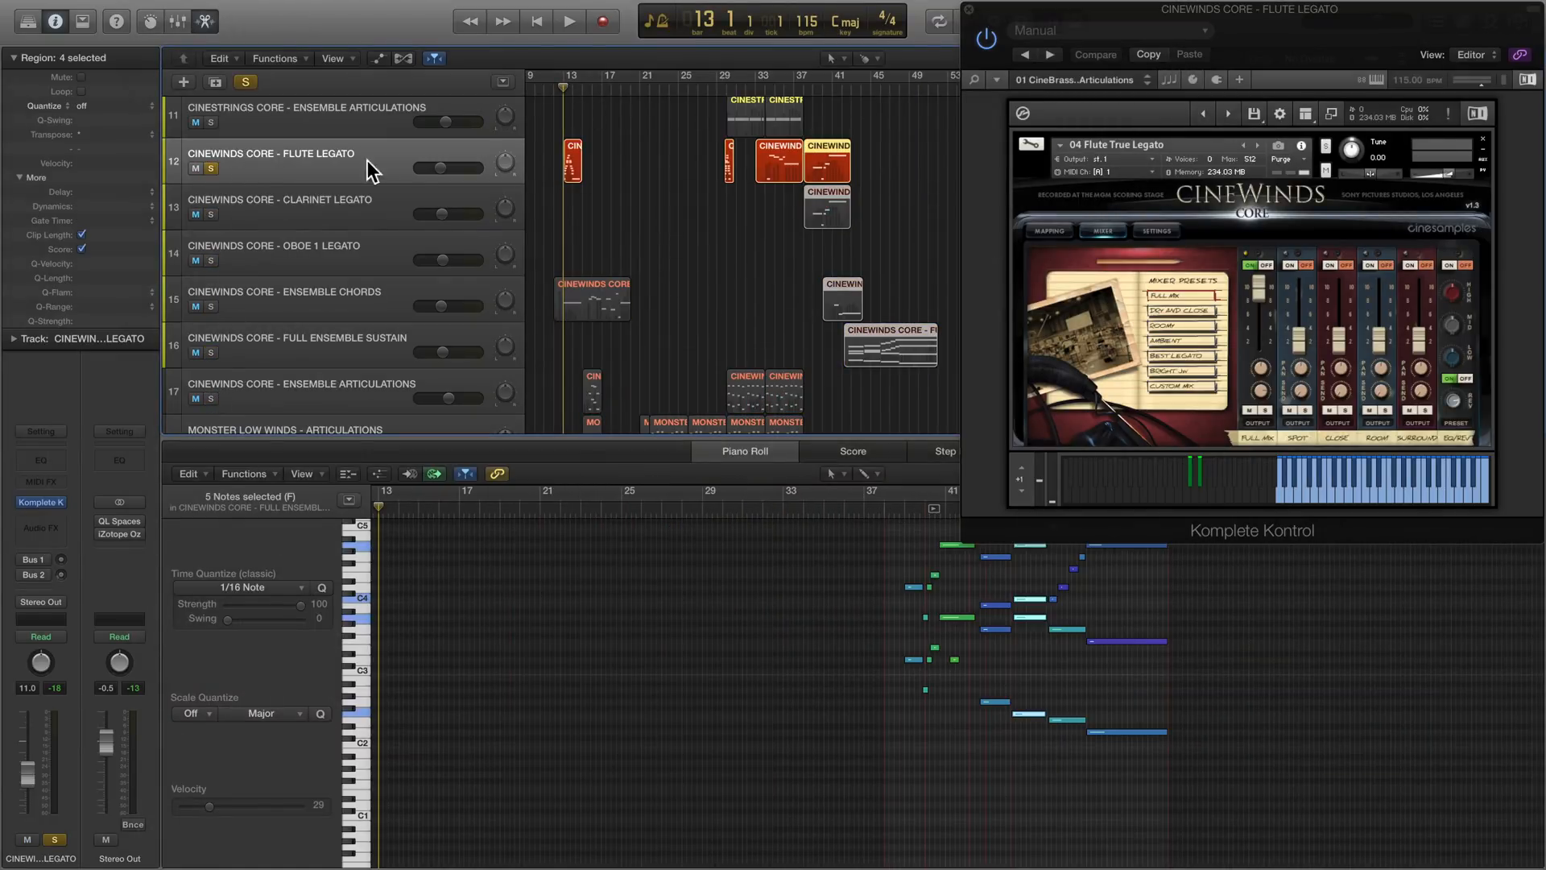
pyautogui.click(574, 159)
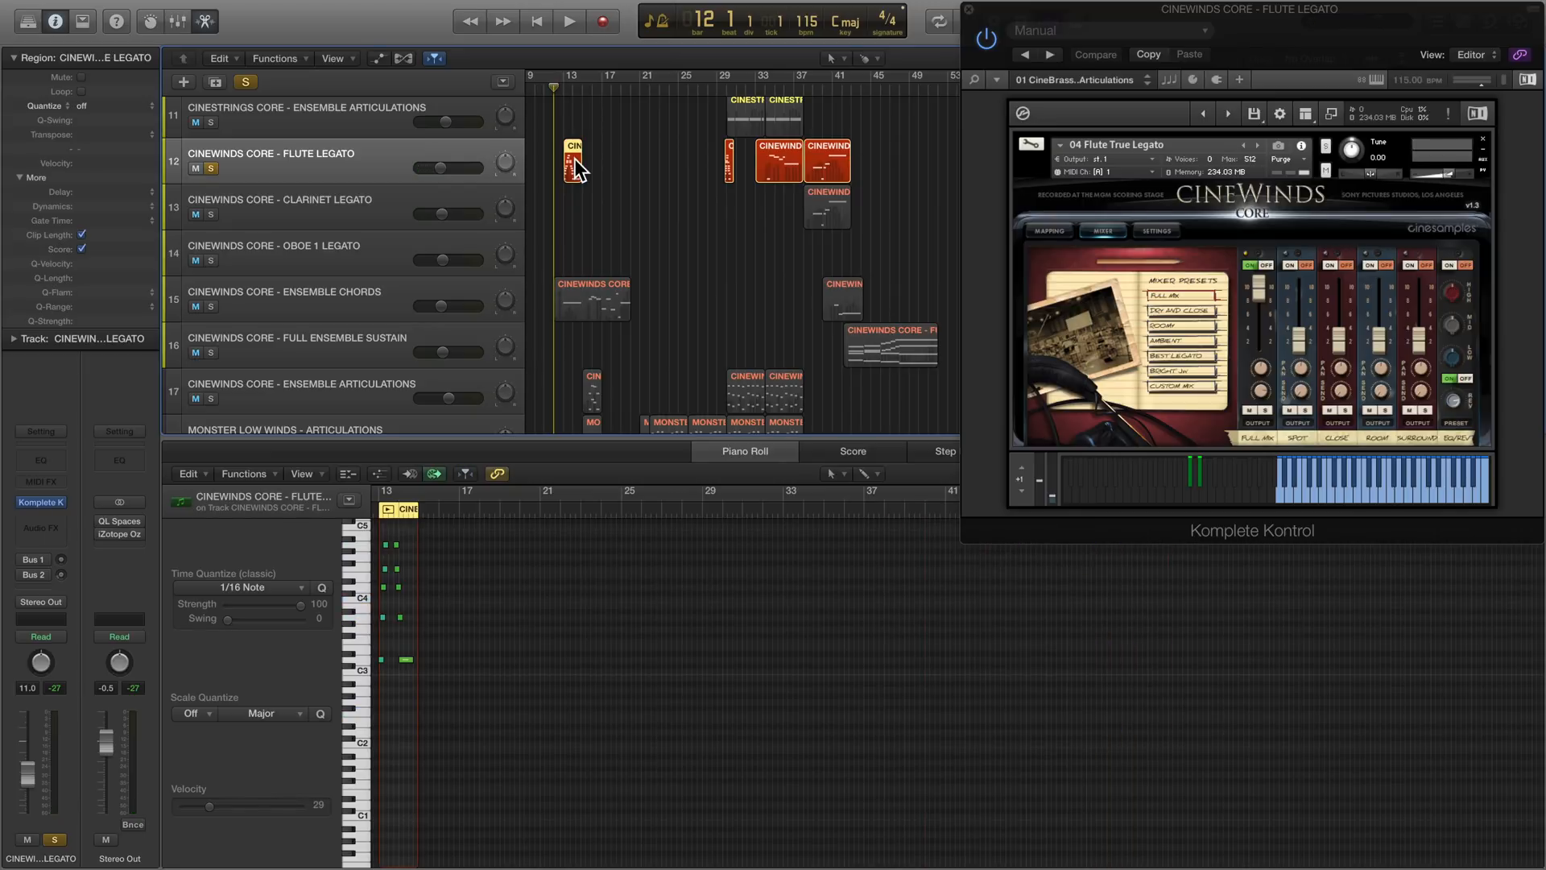
pyautogui.press('z')
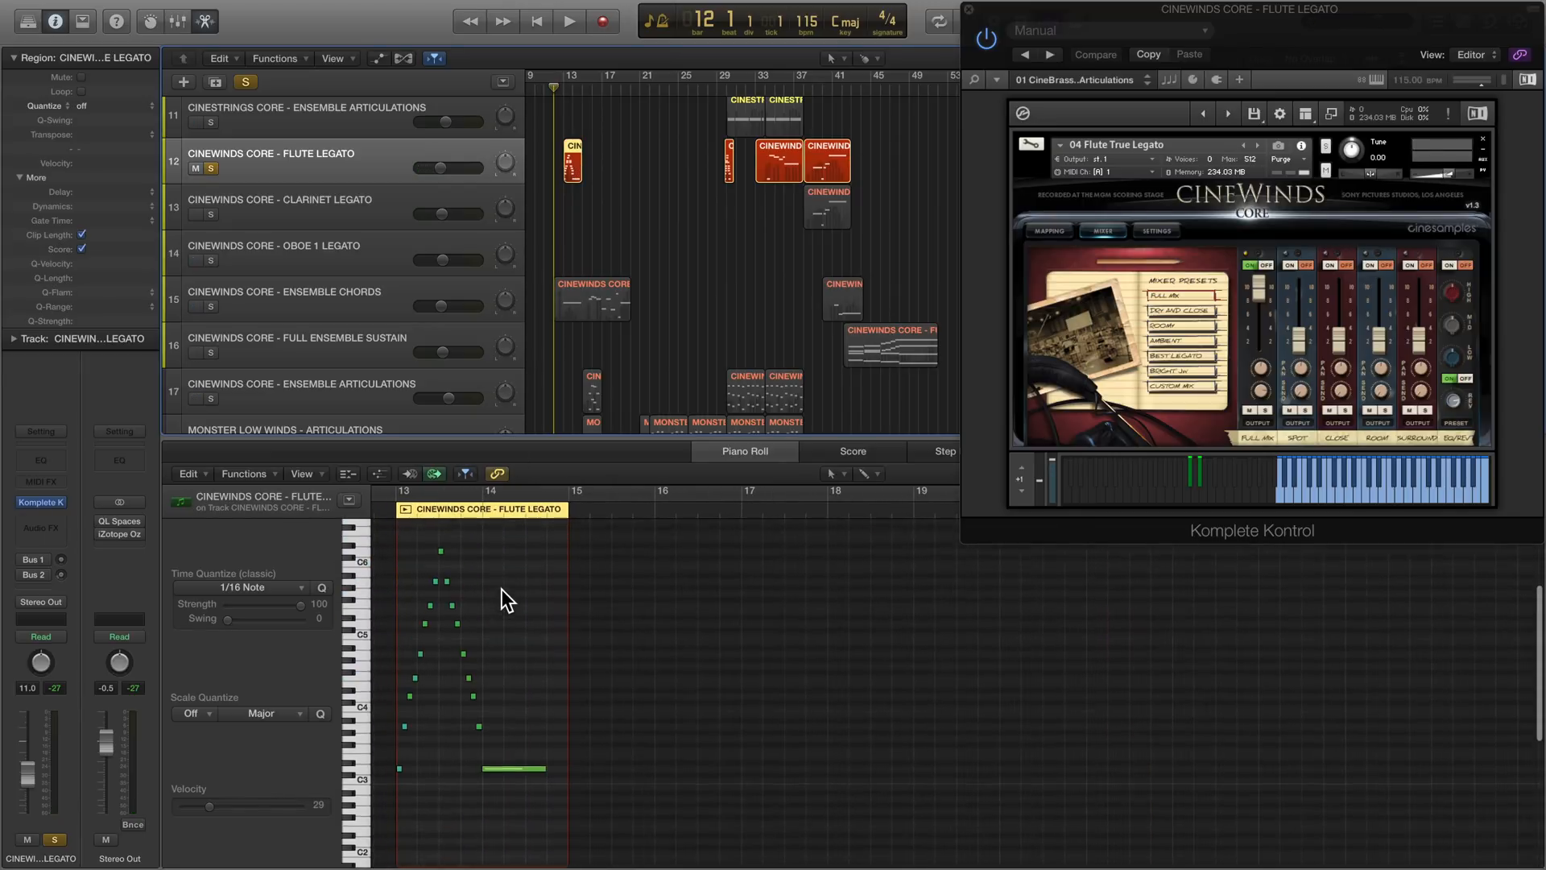
pyautogui.press('space')
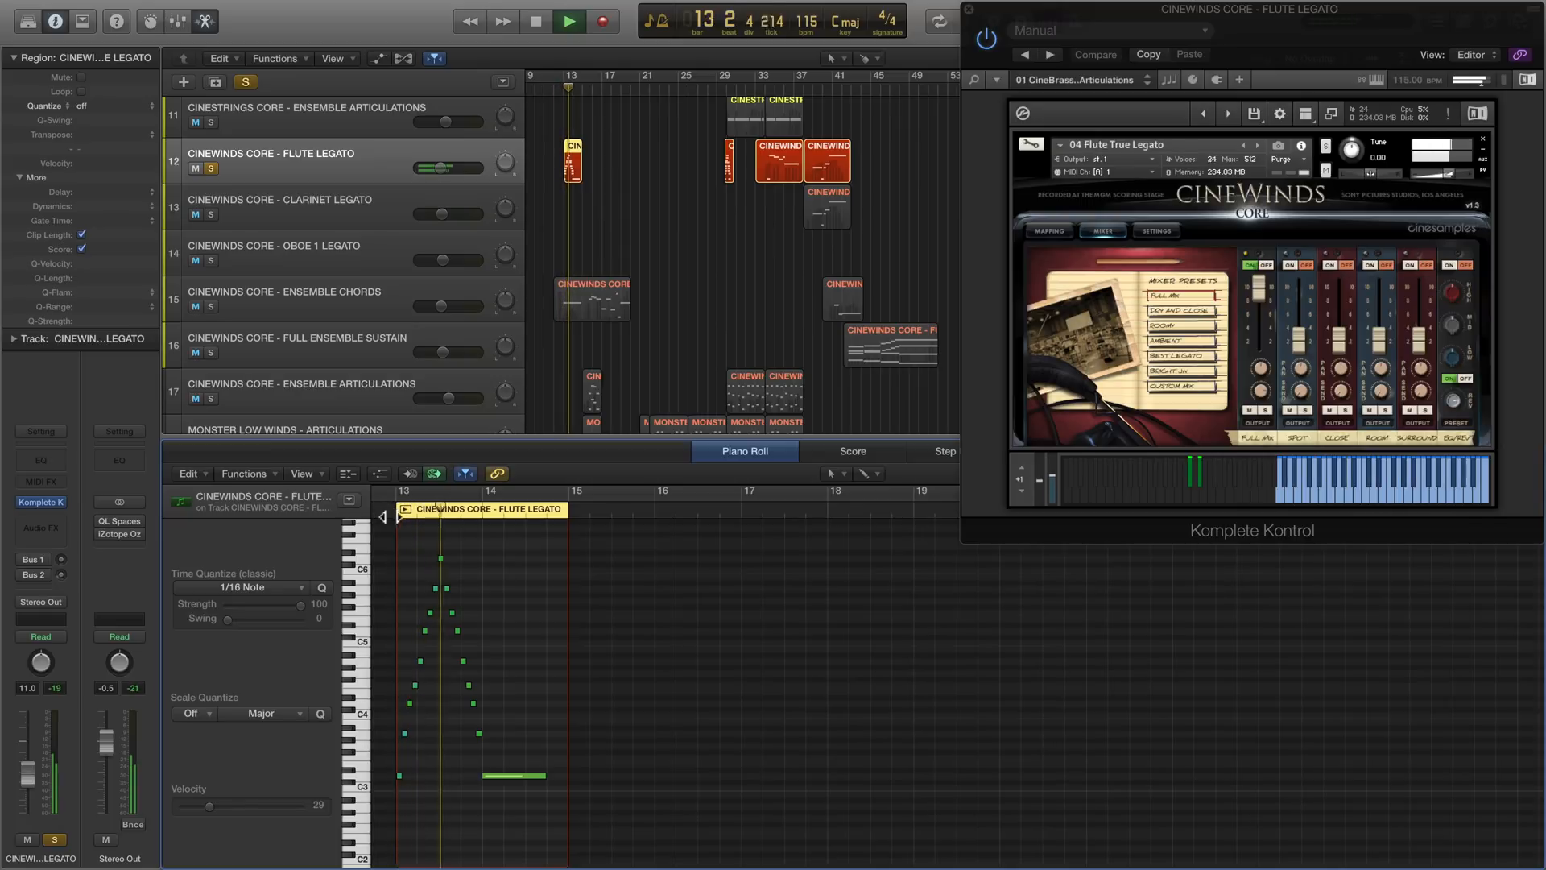
pyautogui.press('space')
# - Play the short flute run in the second Flute Legato region, from about bar 29 to bar 30
pyautogui.click(723, 88)
pyautogui.press('space')
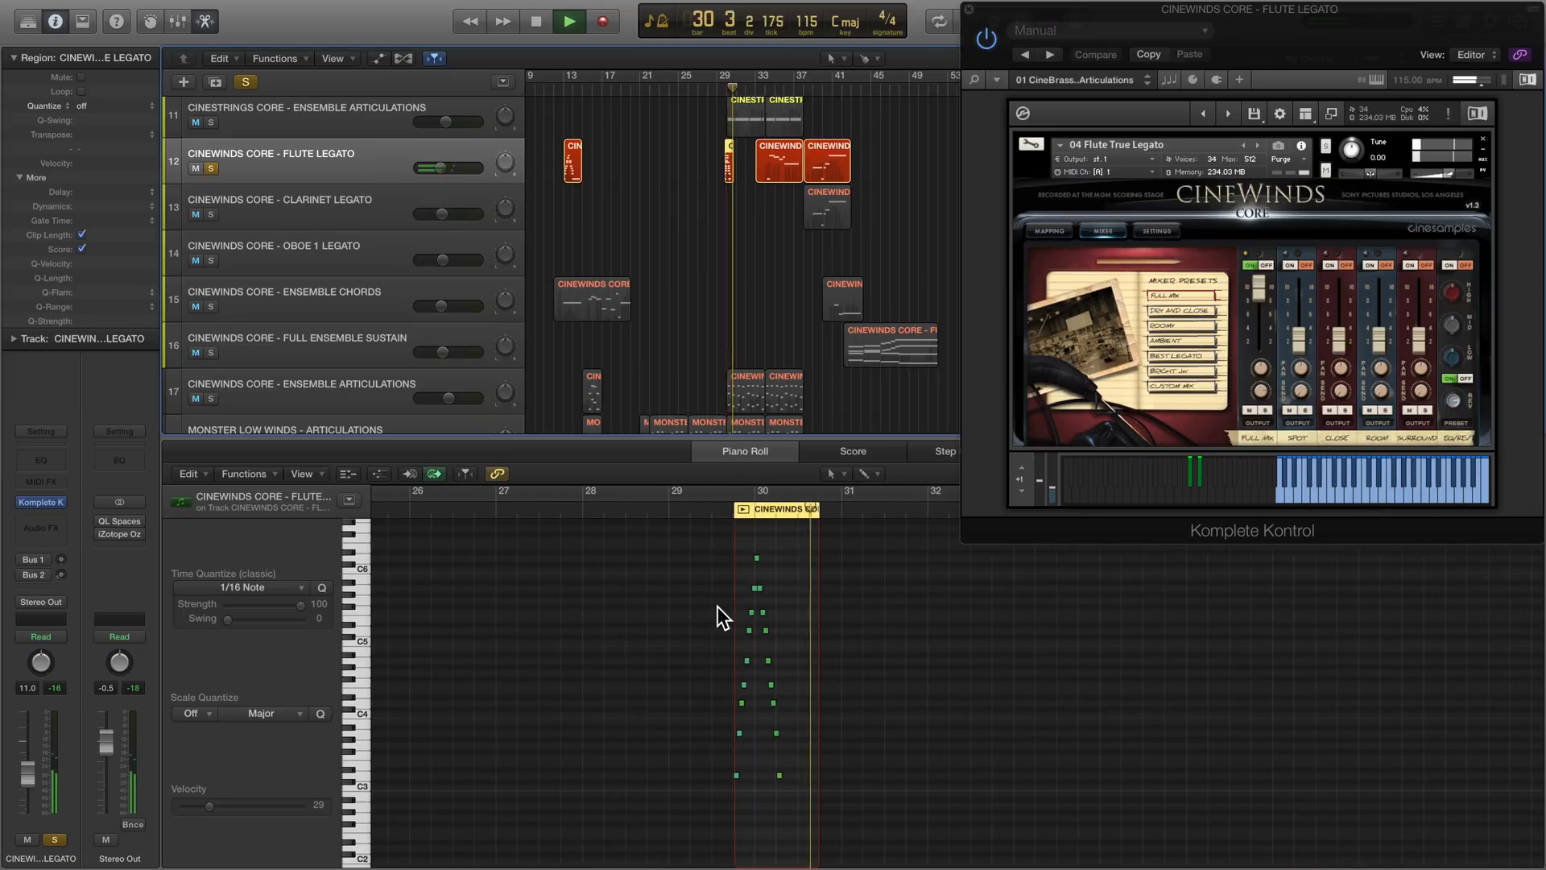
pyautogui.press('space')
# - Solo the Clarinet and Oboe 1 Legato tracks in place of the flute, and play the oboe phrase from about bar 4 to bar 6
pyautogui.moveTo(211, 260); pyautogui.dragTo(211, 214)
pyautogui.click(211, 169)
pyautogui.hscroll(2, 628, 225)
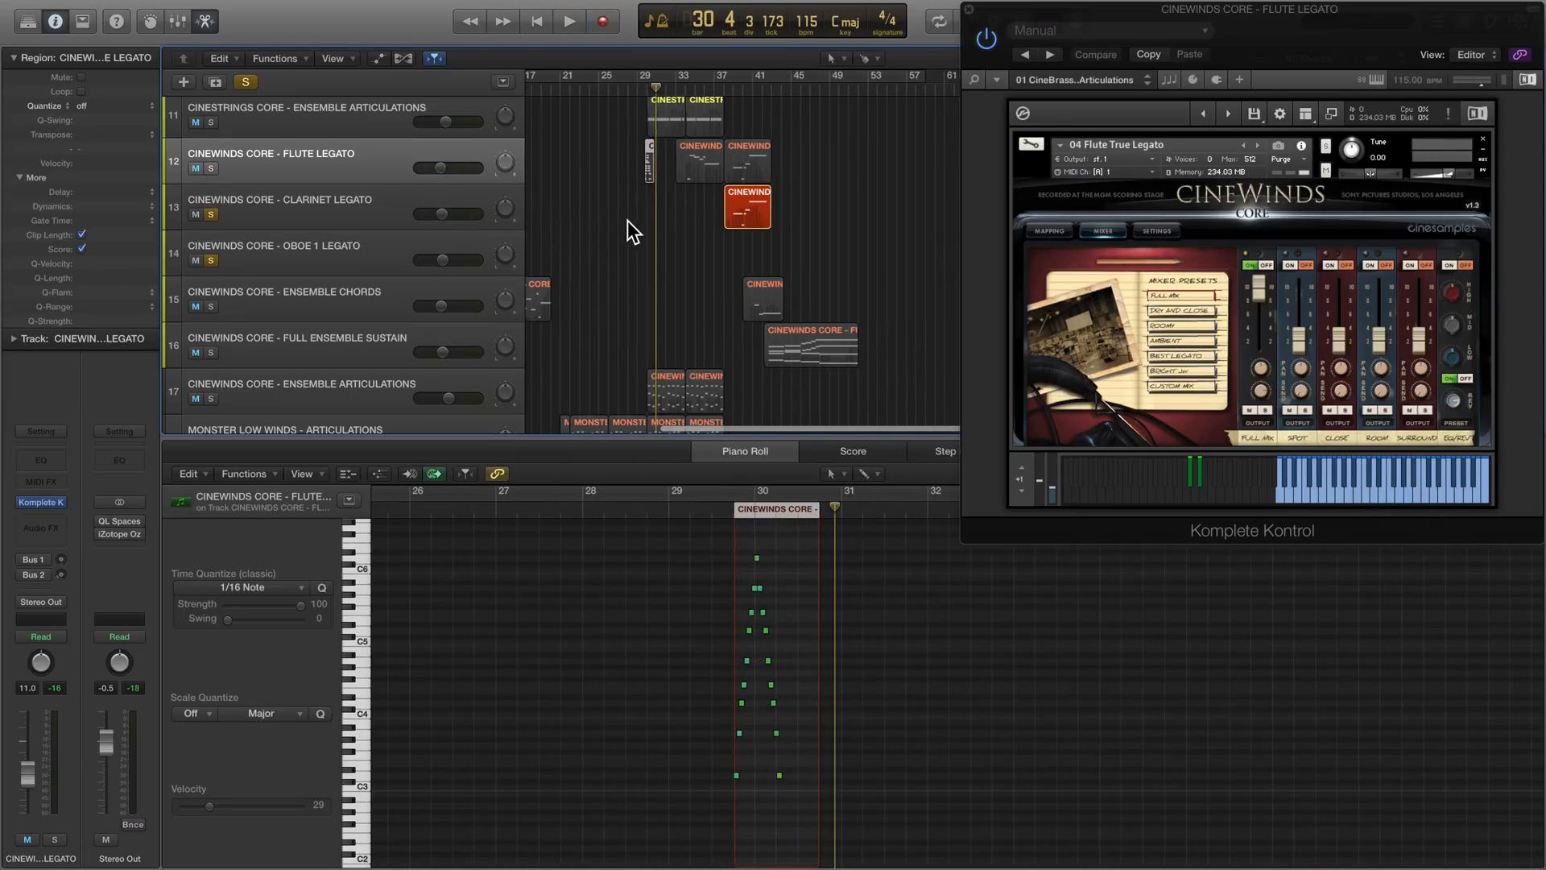
pyautogui.press('super+Left')
pyautogui.click(555, 90)
pyautogui.press('space')
pyautogui.scroll(1, 461, 398)
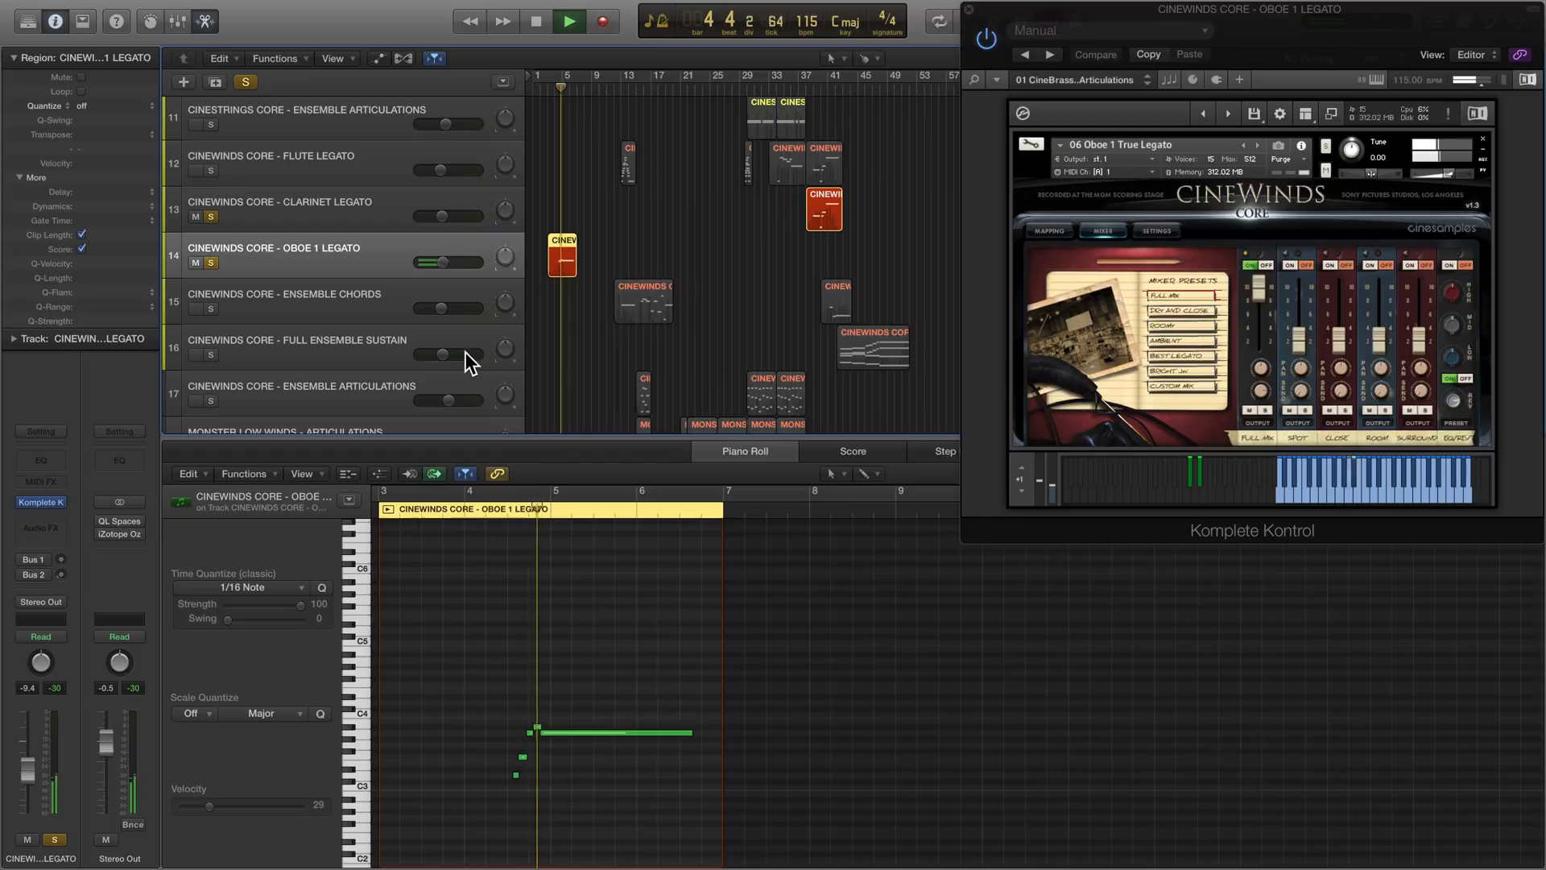
pyautogui.scroll(1, 465, 351)
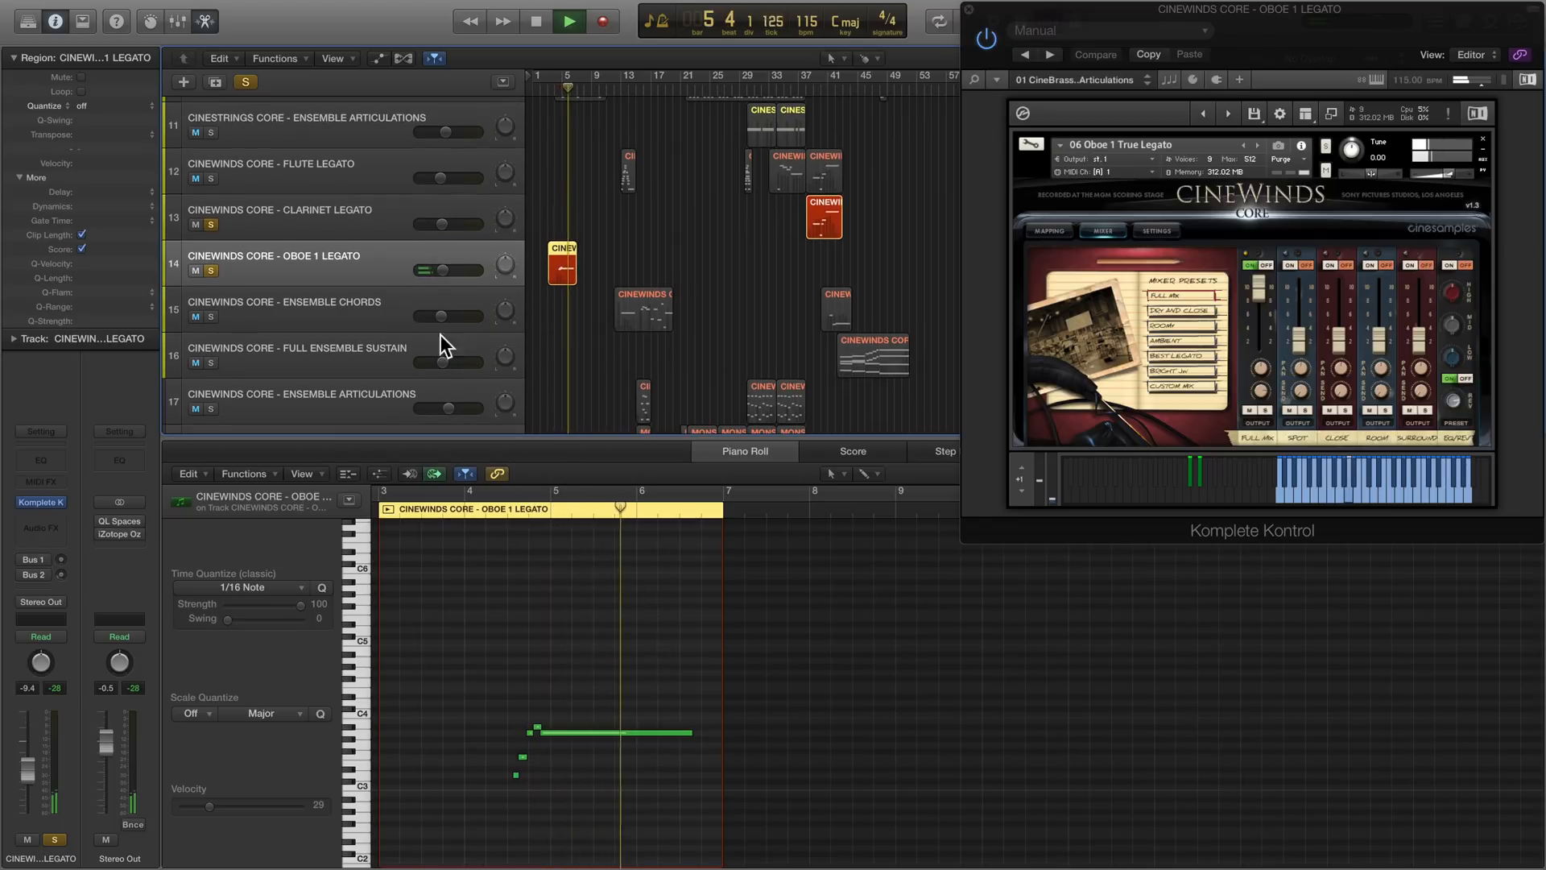
pyautogui.press('space')
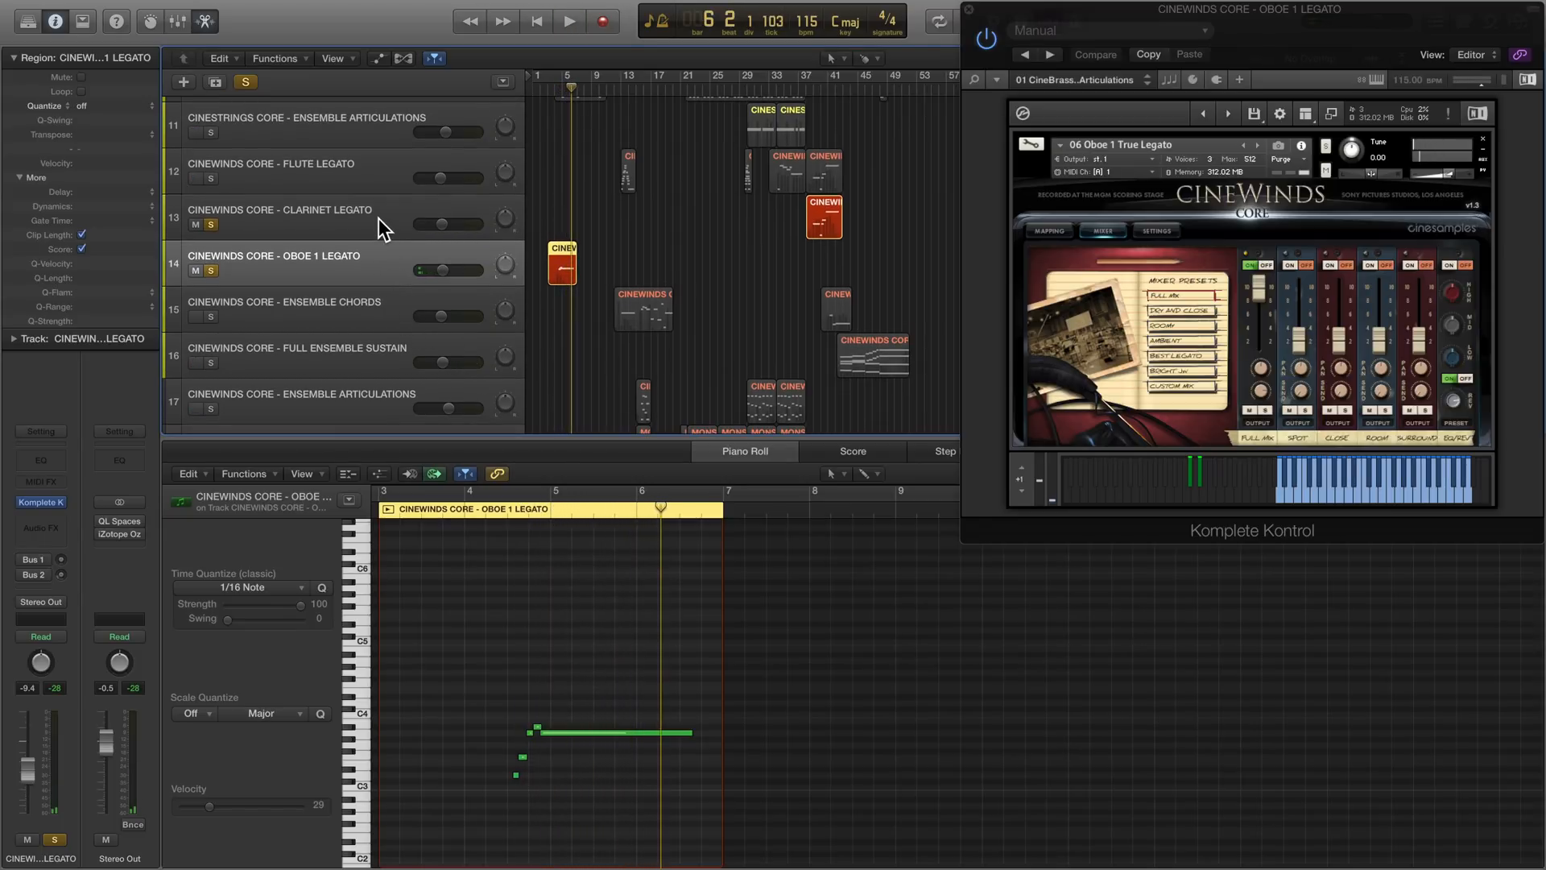
# - Play the Clarinet Legato phrase from about bar 37 to bar 42, and take the clarinet and oboe tracks out of solo
pyautogui.click(379, 219)
pyautogui.click(804, 91)
pyautogui.press('space')
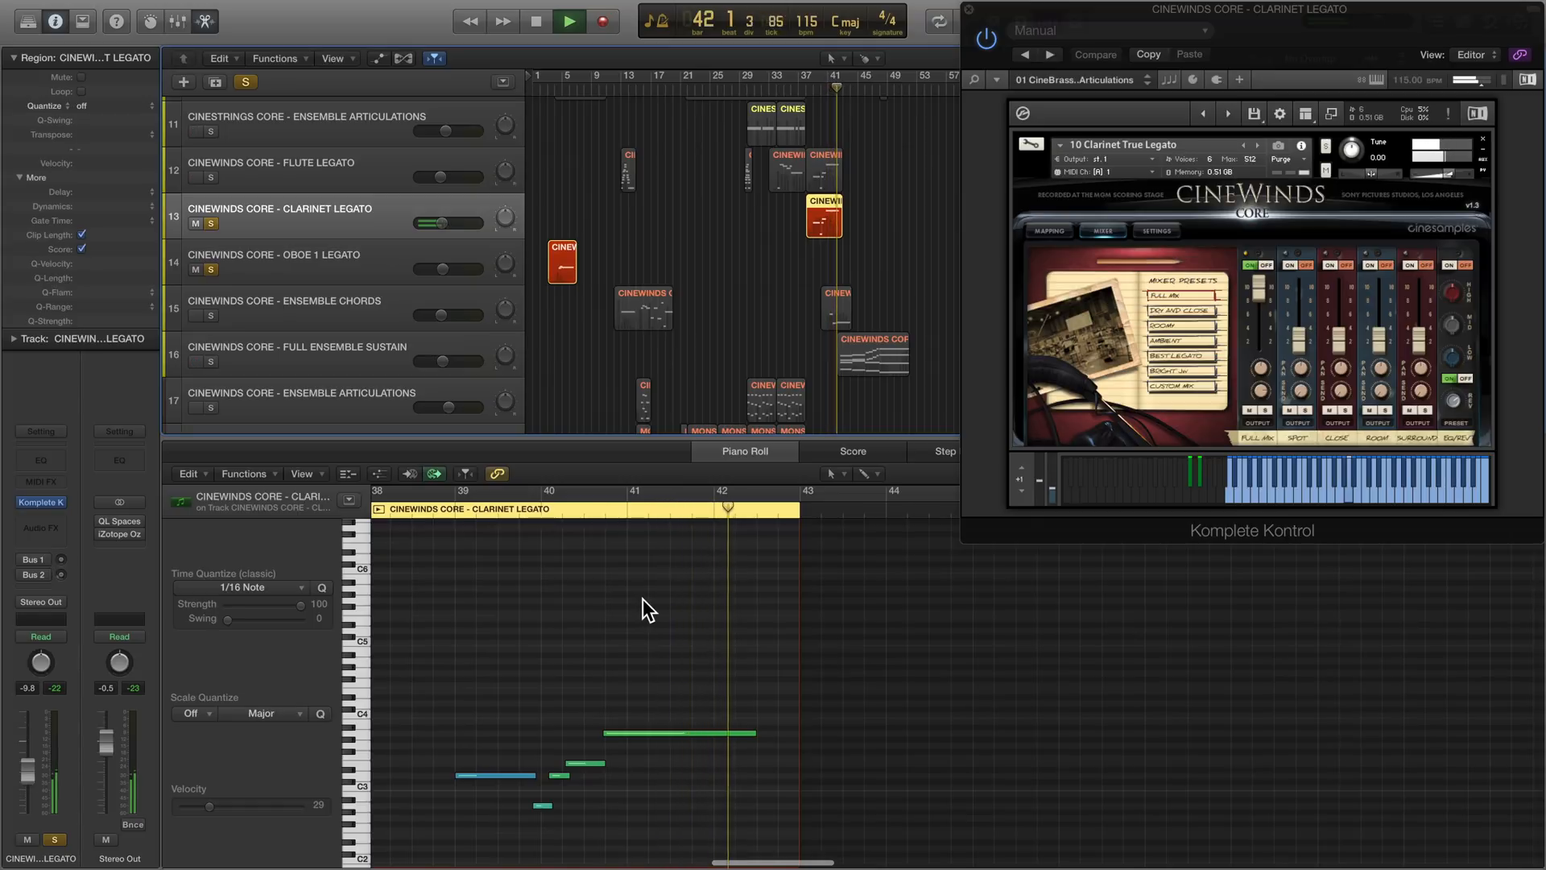
pyautogui.press('space')
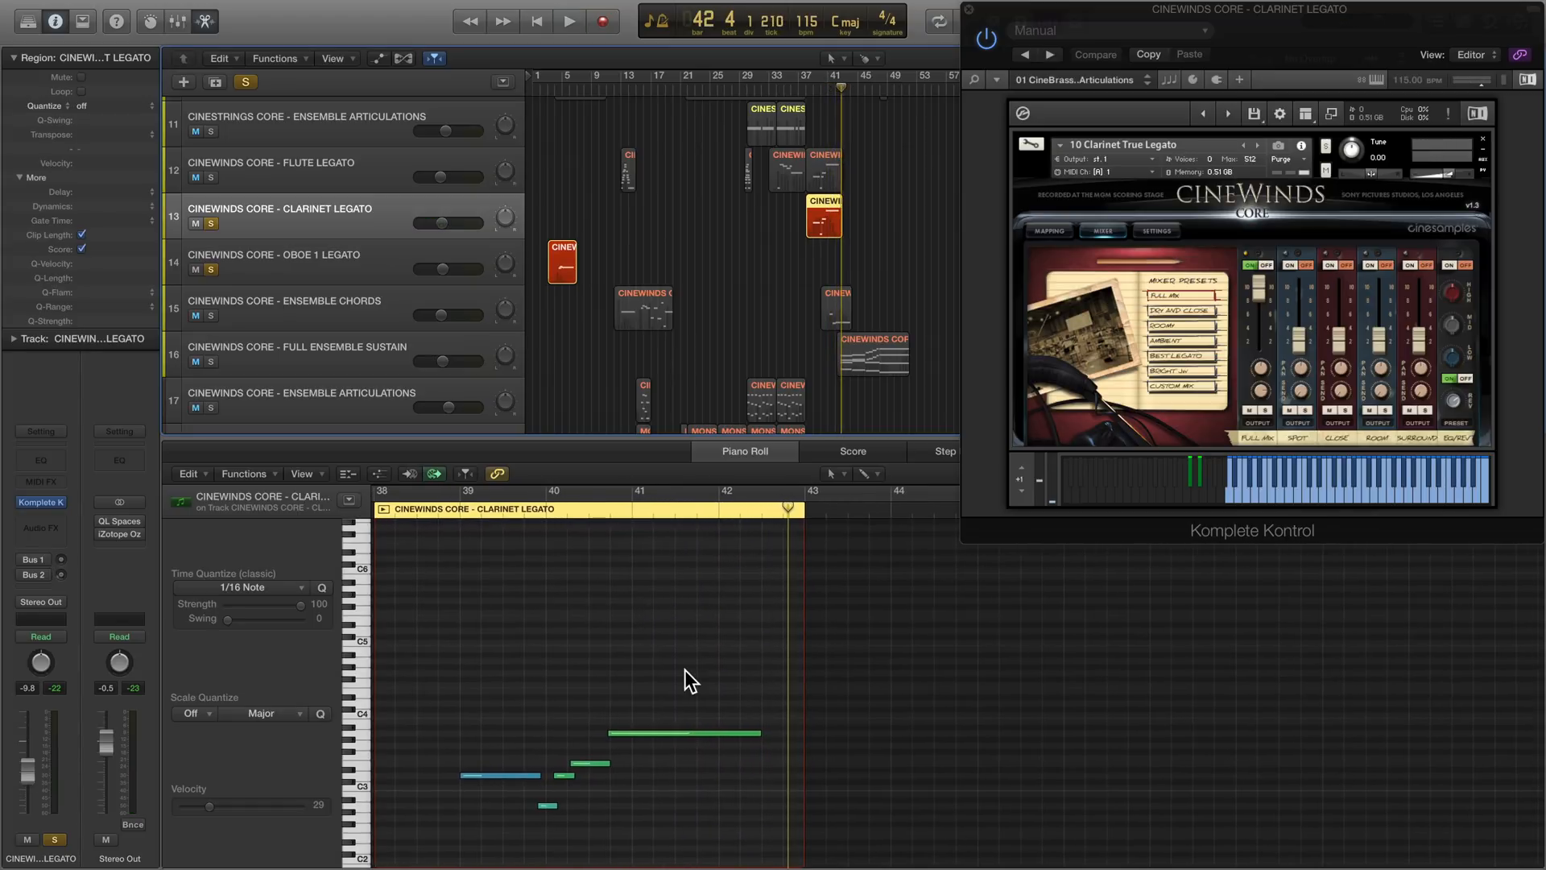
pyautogui.click(211, 223)
pyautogui.click(211, 269)
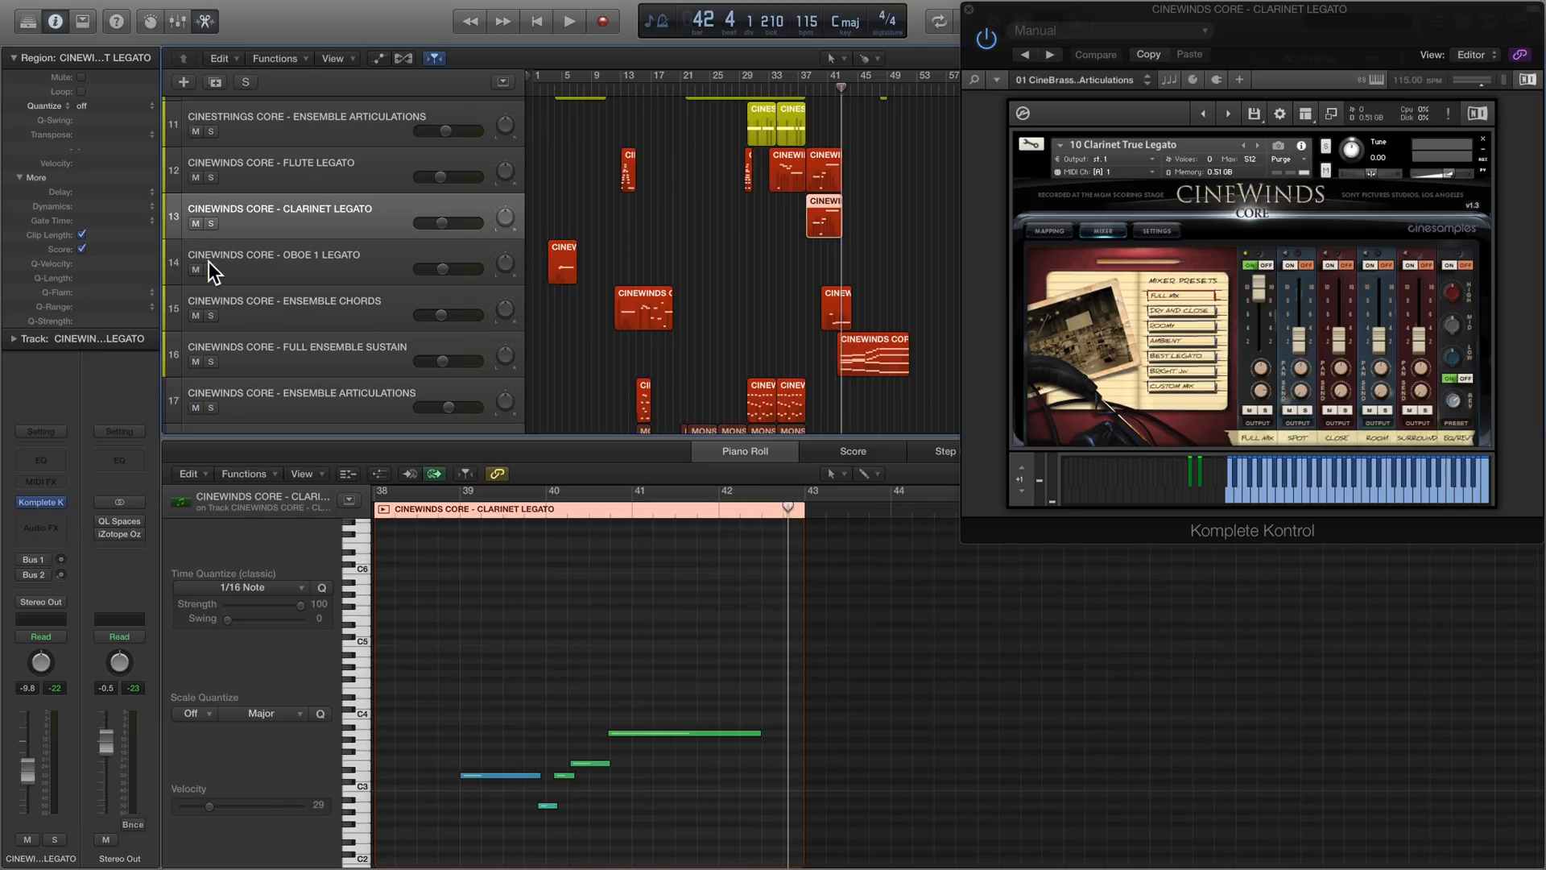
# - Solo the Ensemble Chords track and play it from bar 13 to about bar 20
pyautogui.click(312, 302)
pyautogui.click(620, 82)
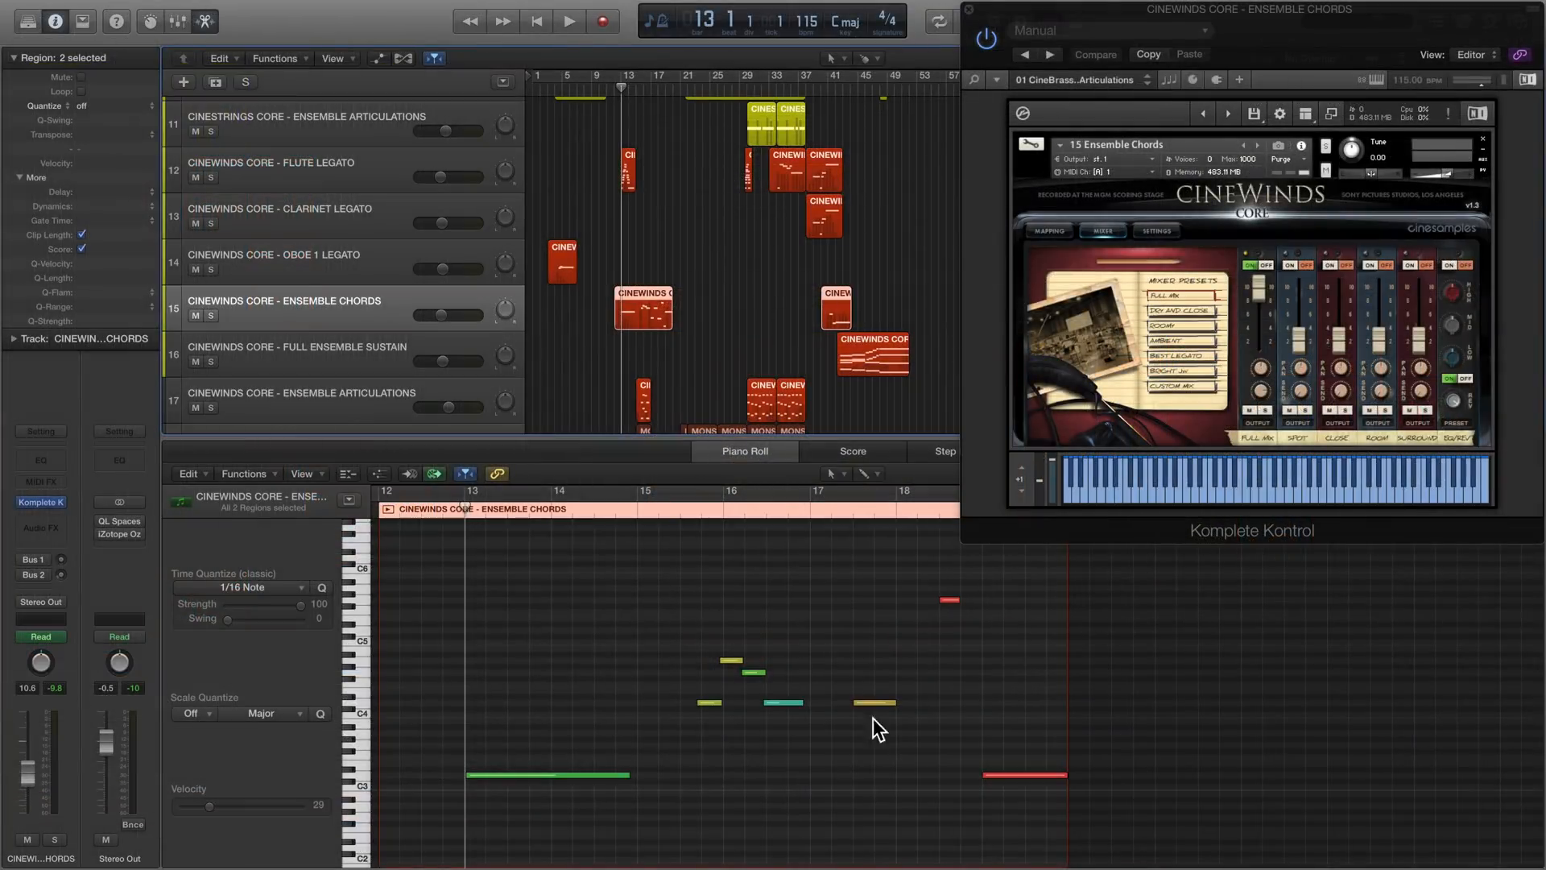
pyautogui.press('super+Left')
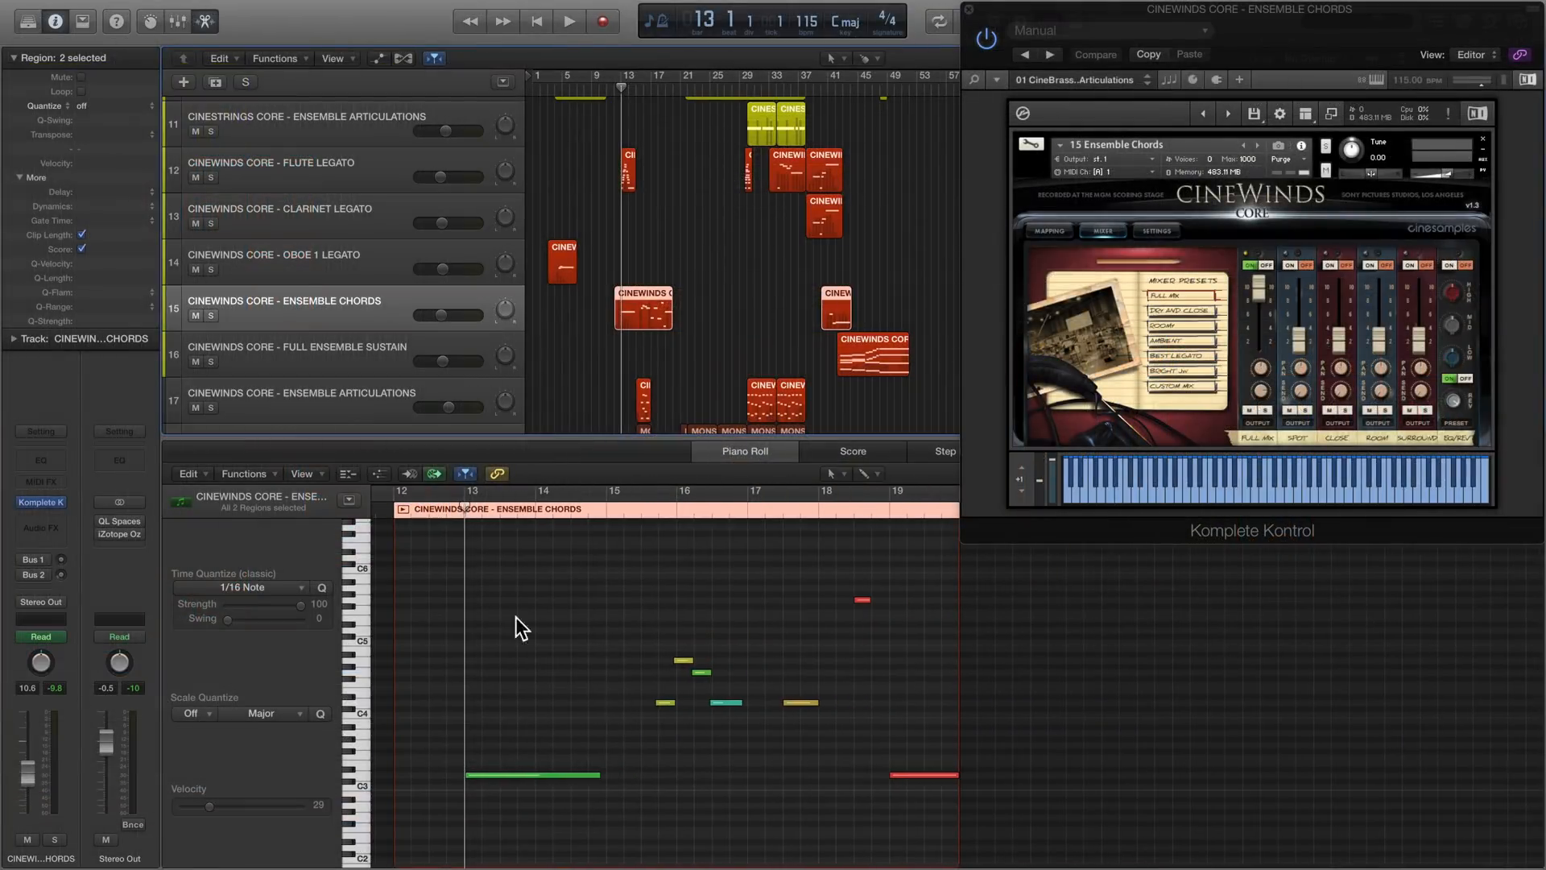
pyautogui.press('space')
pyautogui.press('space')
pyautogui.click(211, 316)
pyautogui.press('space')
pyautogui.scroll(-2, 430, 633)
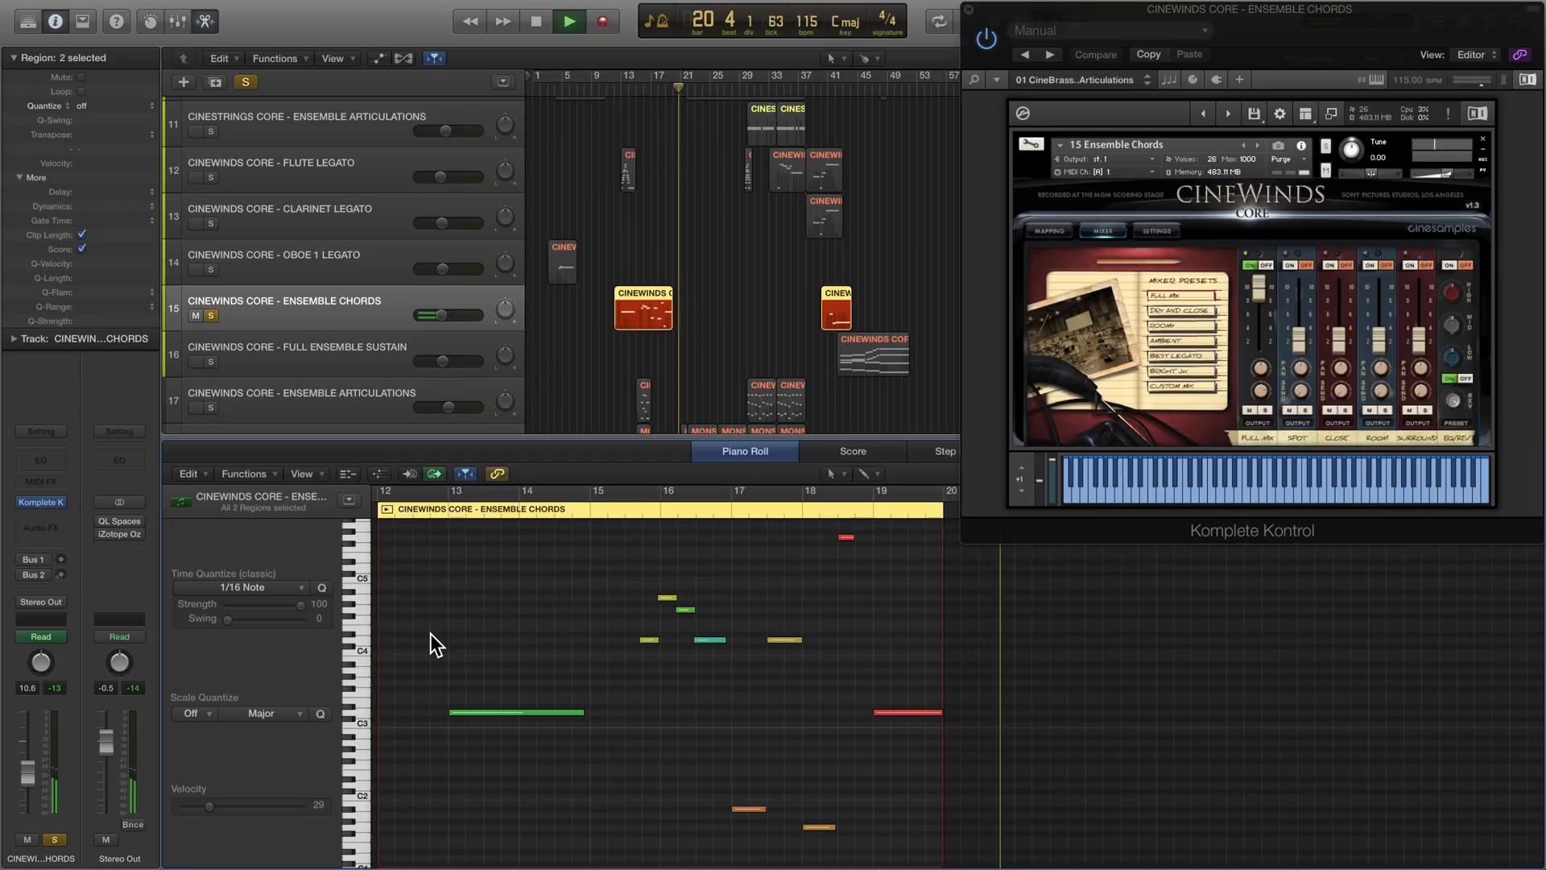
pyautogui.press('space')
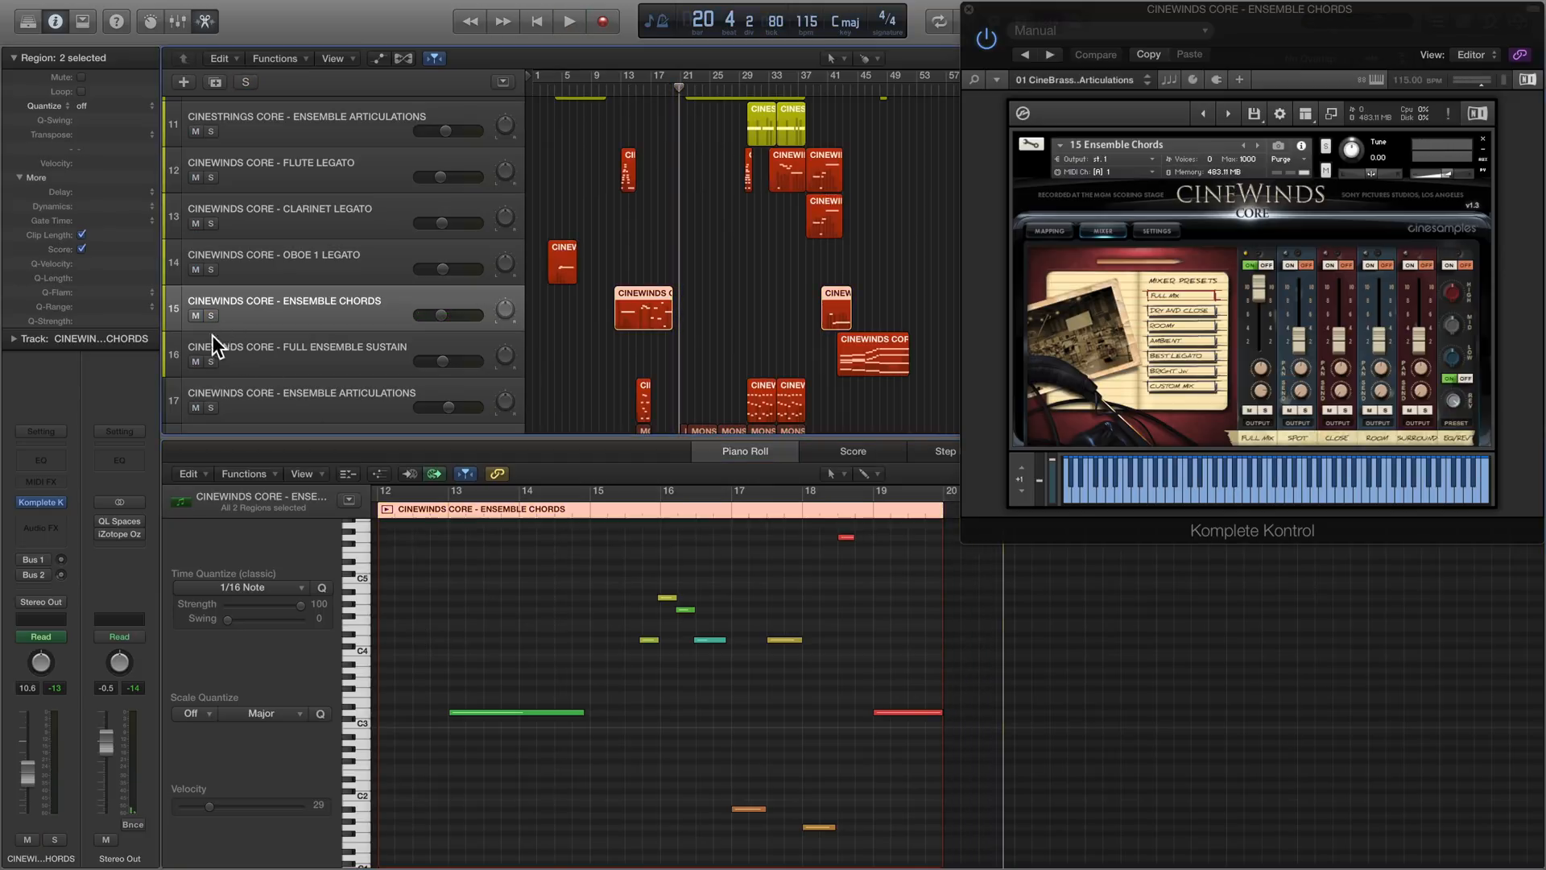
# - Solo the Full Ensemble Sustain and Ensemble Articulations woodwind tracks and show the notes of their four regions together
pyautogui.click(336, 358)
pyautogui.scroll(-3, 337, 357)
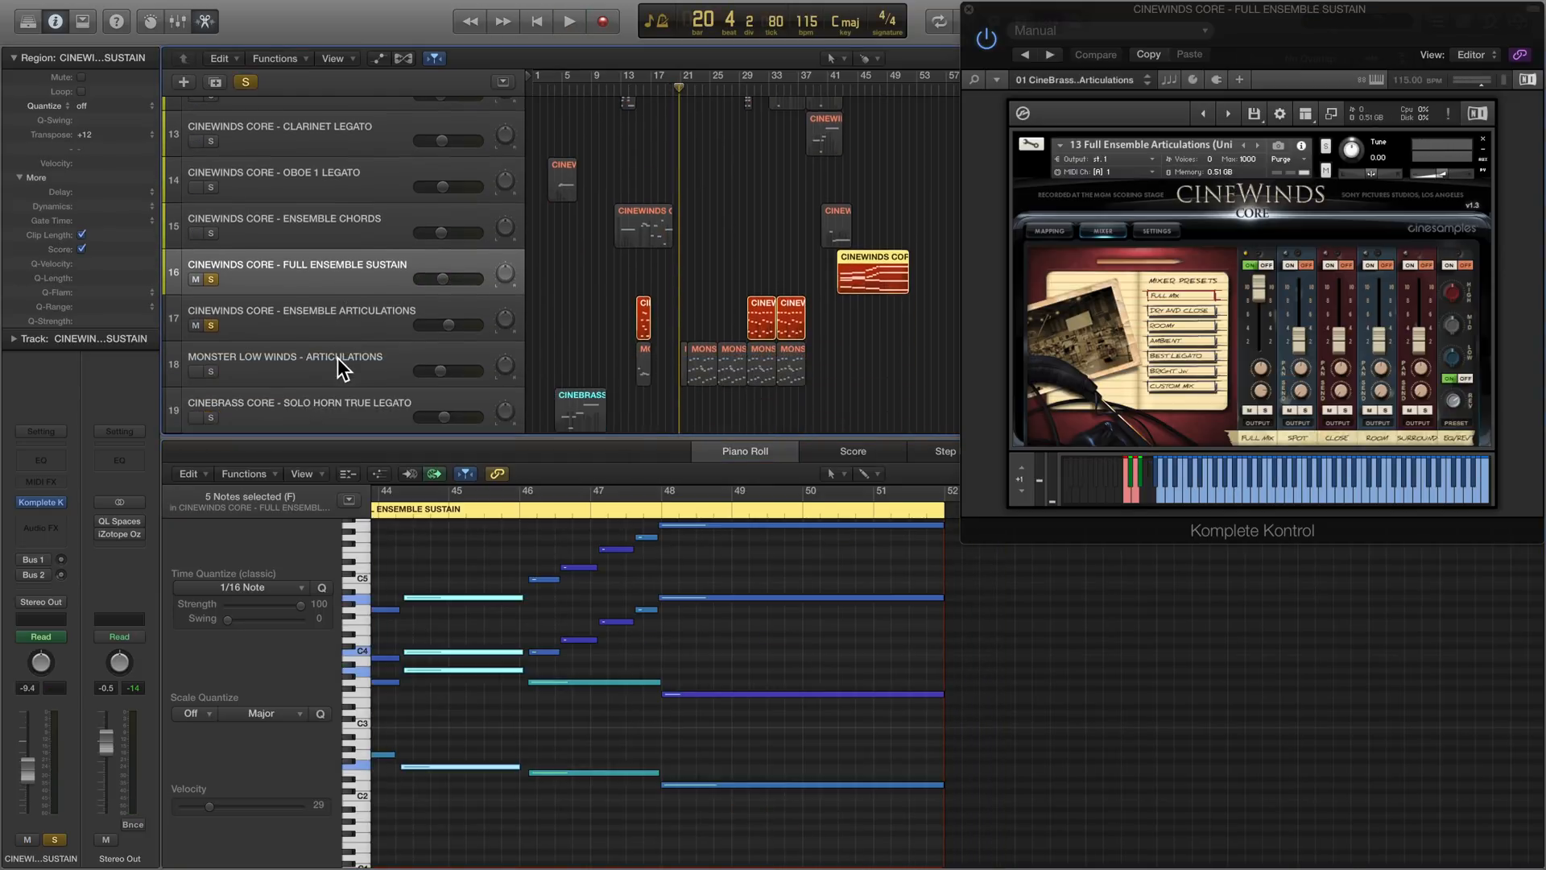
pyautogui.keyDown('shift'); pyautogui.click(347, 324); pyautogui.keyUp('shift')
pyautogui.scroll(-5, 697, 665)
pyautogui.scroll(-3, 694, 663)
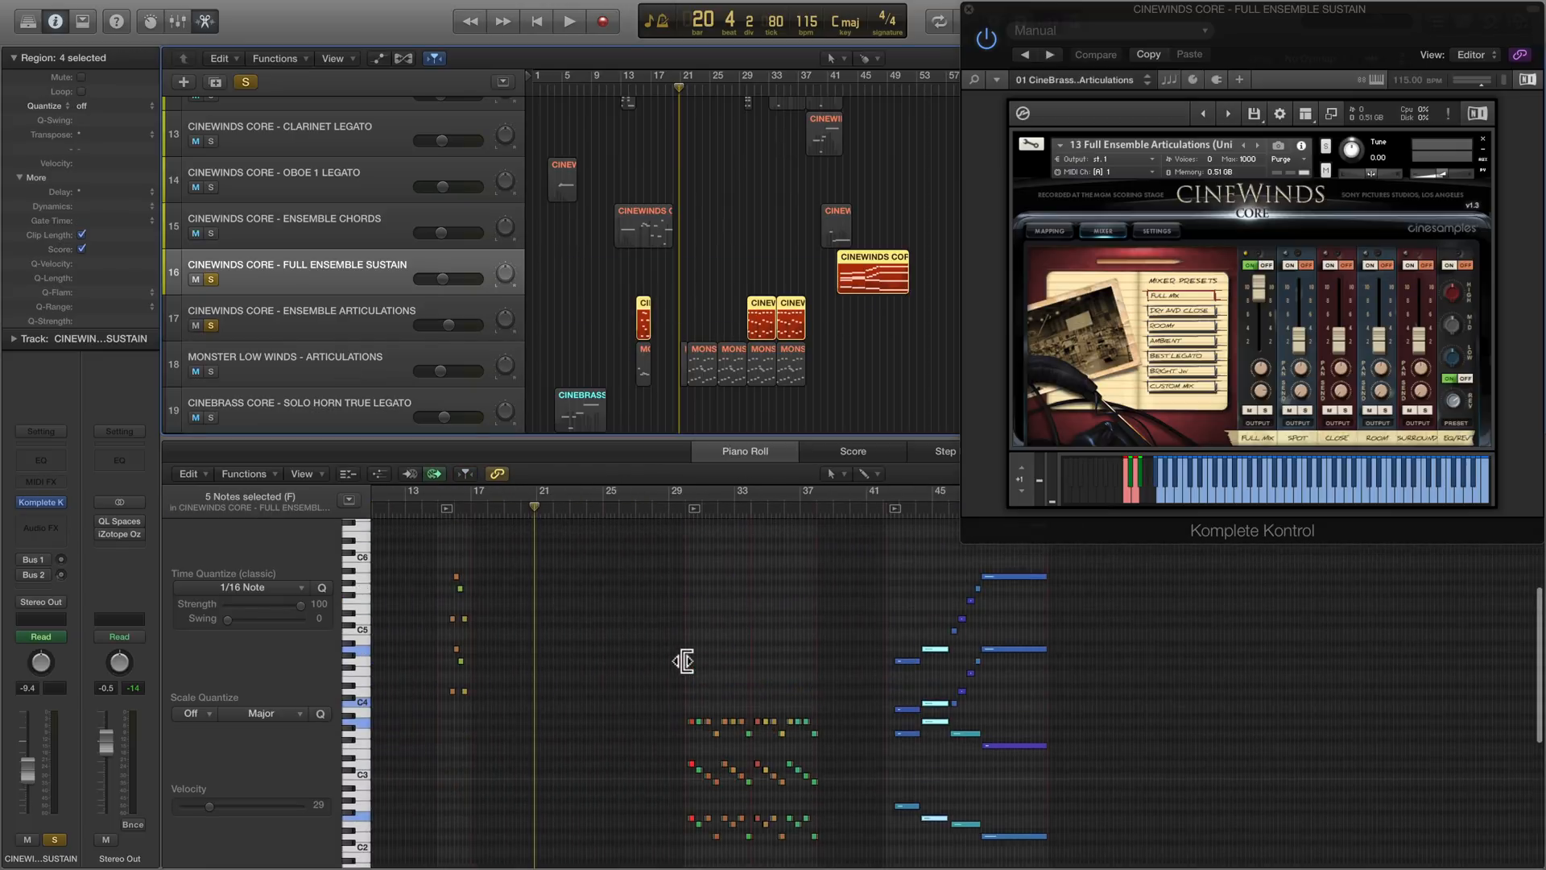
# - Show the Overlap Range choices in the Full Ensemble Sustain settings, and play the phrase from bar 42 to about bar 45
pyautogui.click(1153, 228)
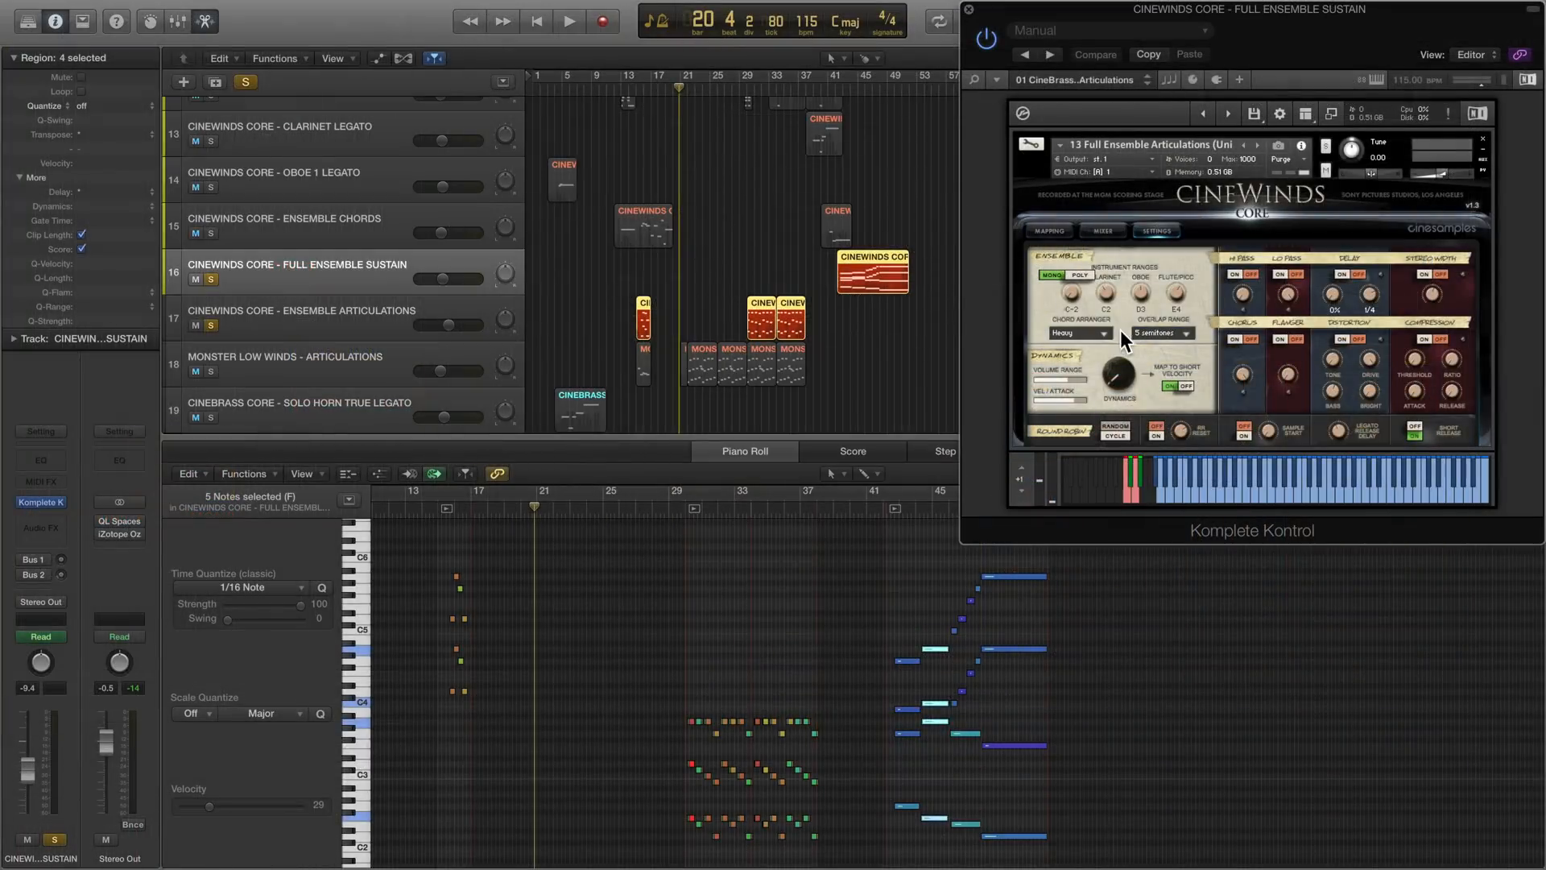
pyautogui.click(920, 489)
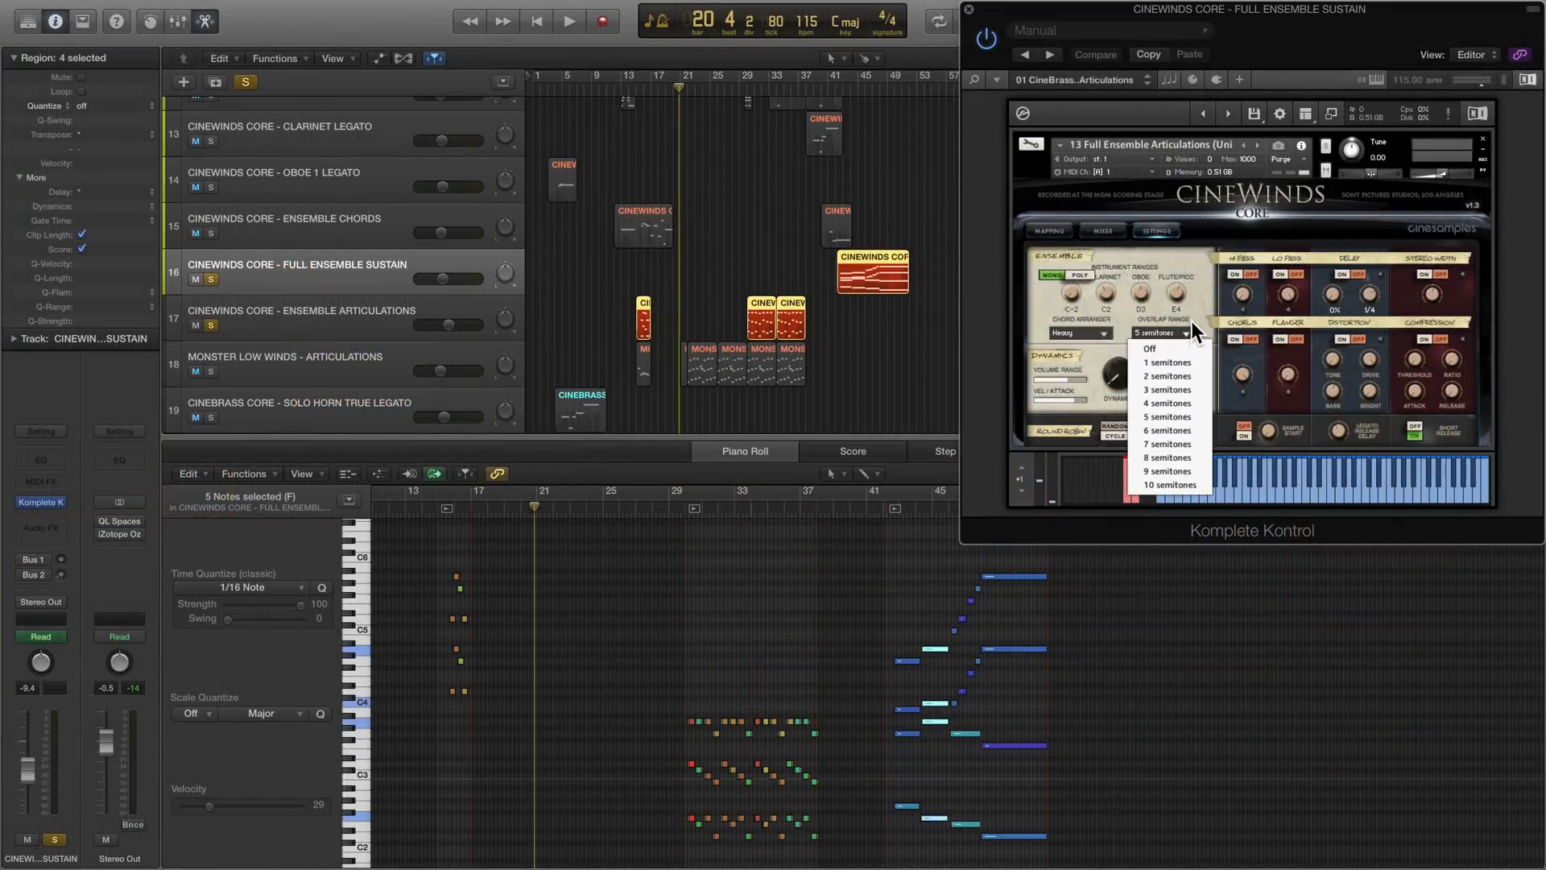
pyautogui.click(1191, 329)
pyautogui.click(836, 87)
pyautogui.press('space')
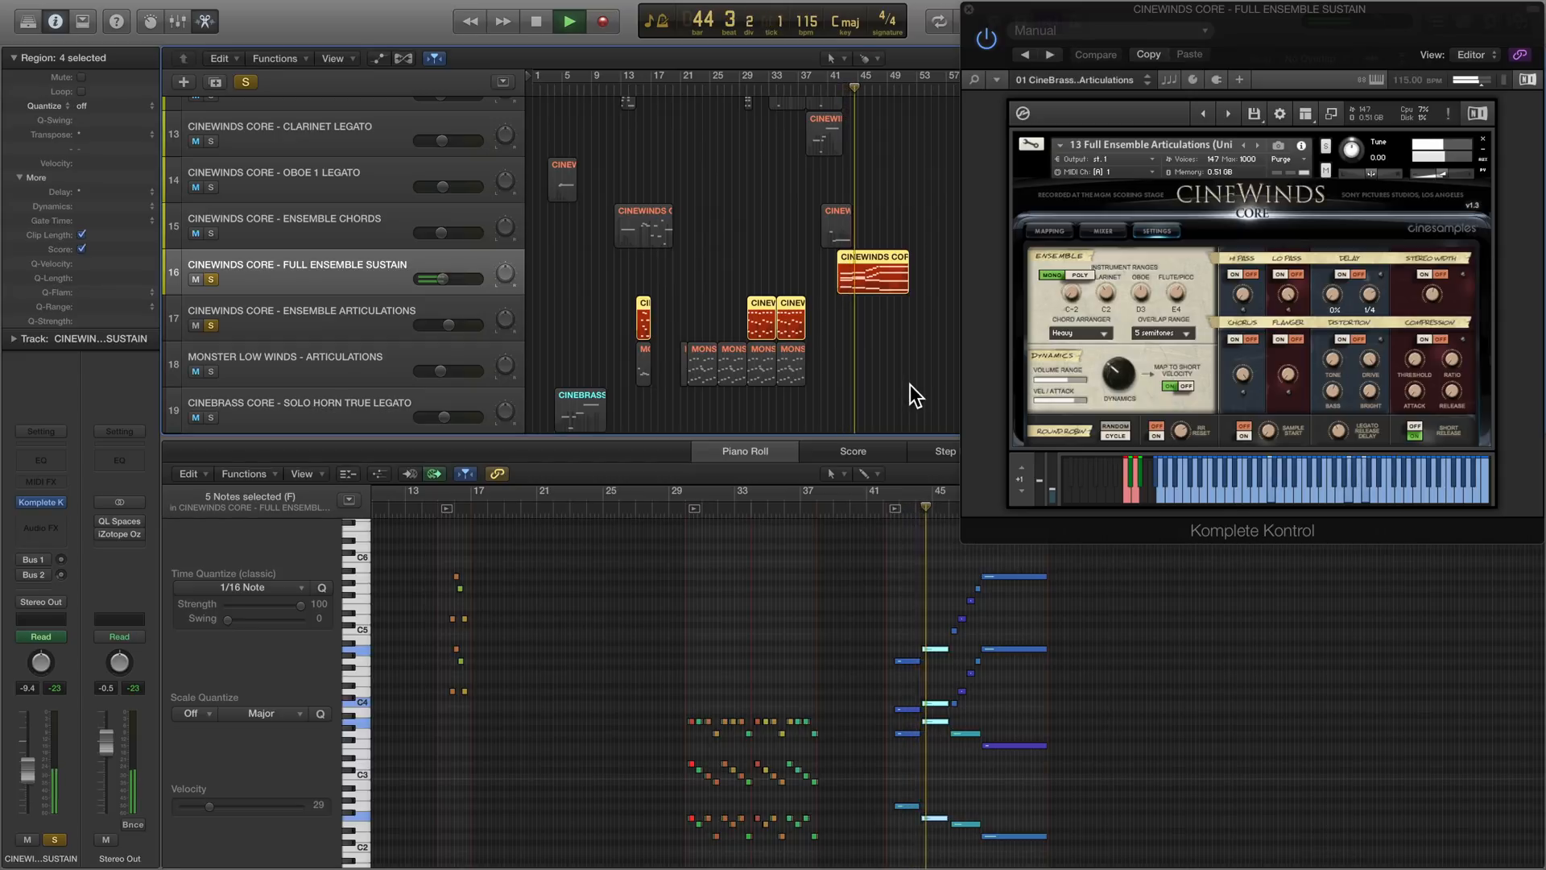
pyautogui.click(892, 513)
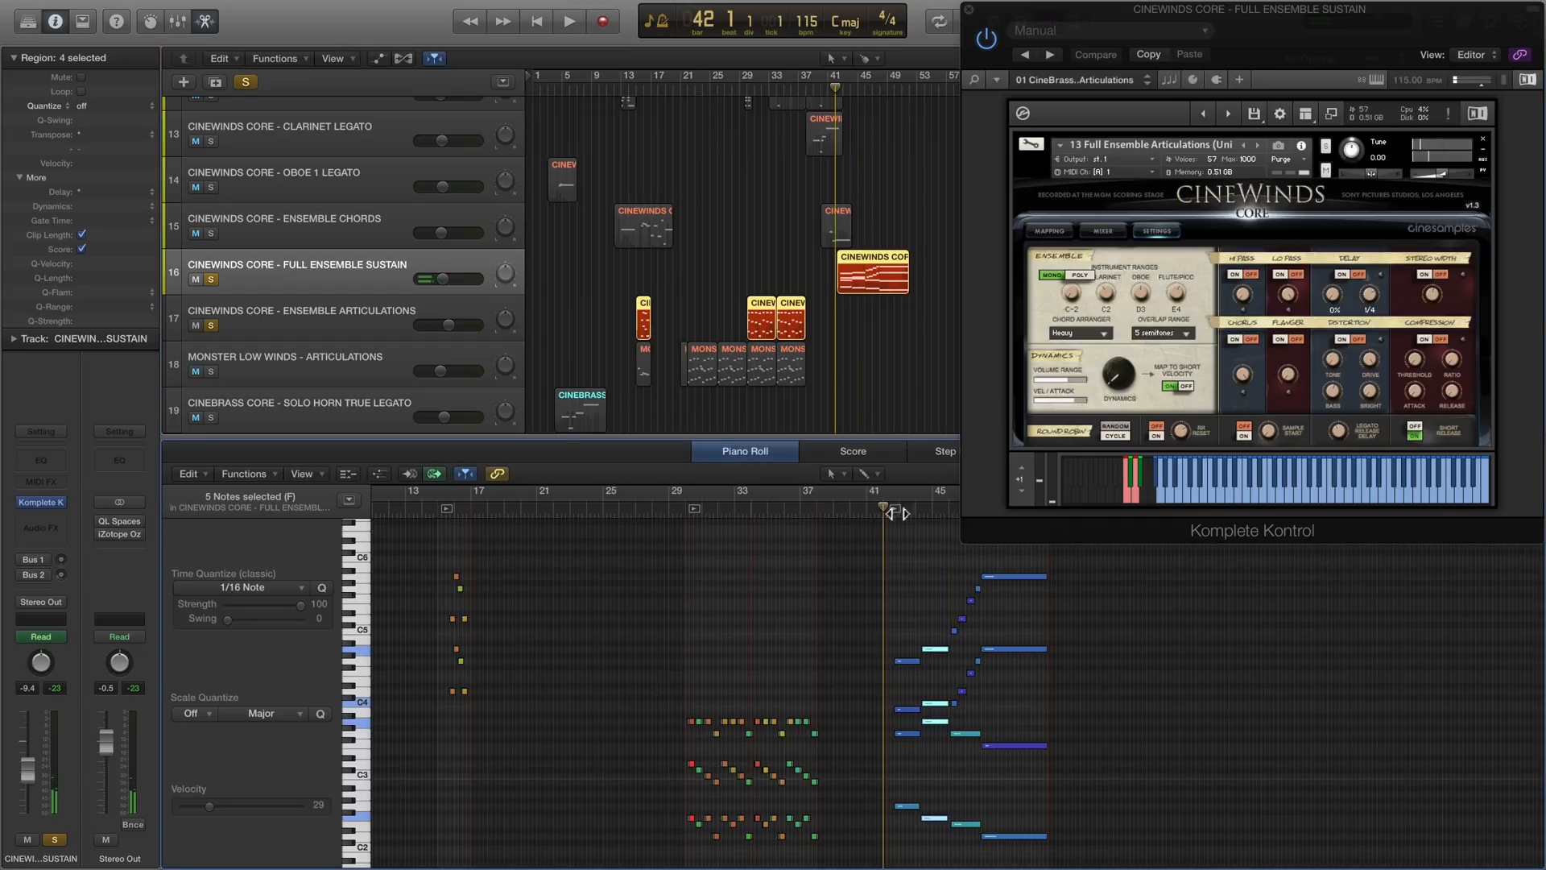
# - Replay the Full Ensemble Sustain phrase from bar 42 with the Chord Arranger set to Disabled, stopping near the end of bar 45
pyautogui.press('space')
pyautogui.click(1089, 331)
pyautogui.click(1086, 345)
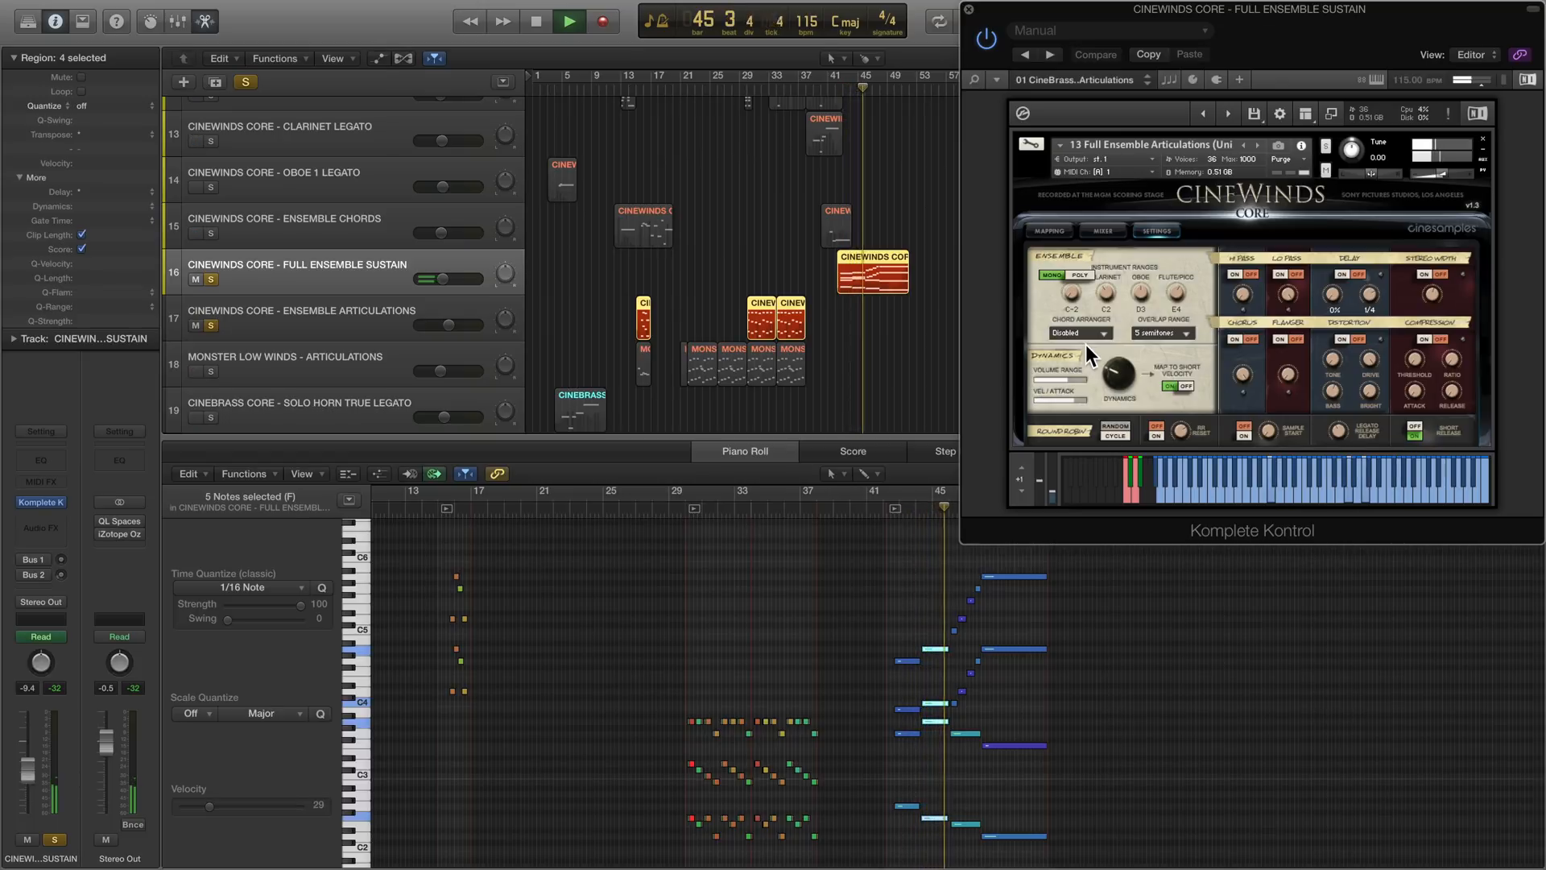
pyautogui.press('space')
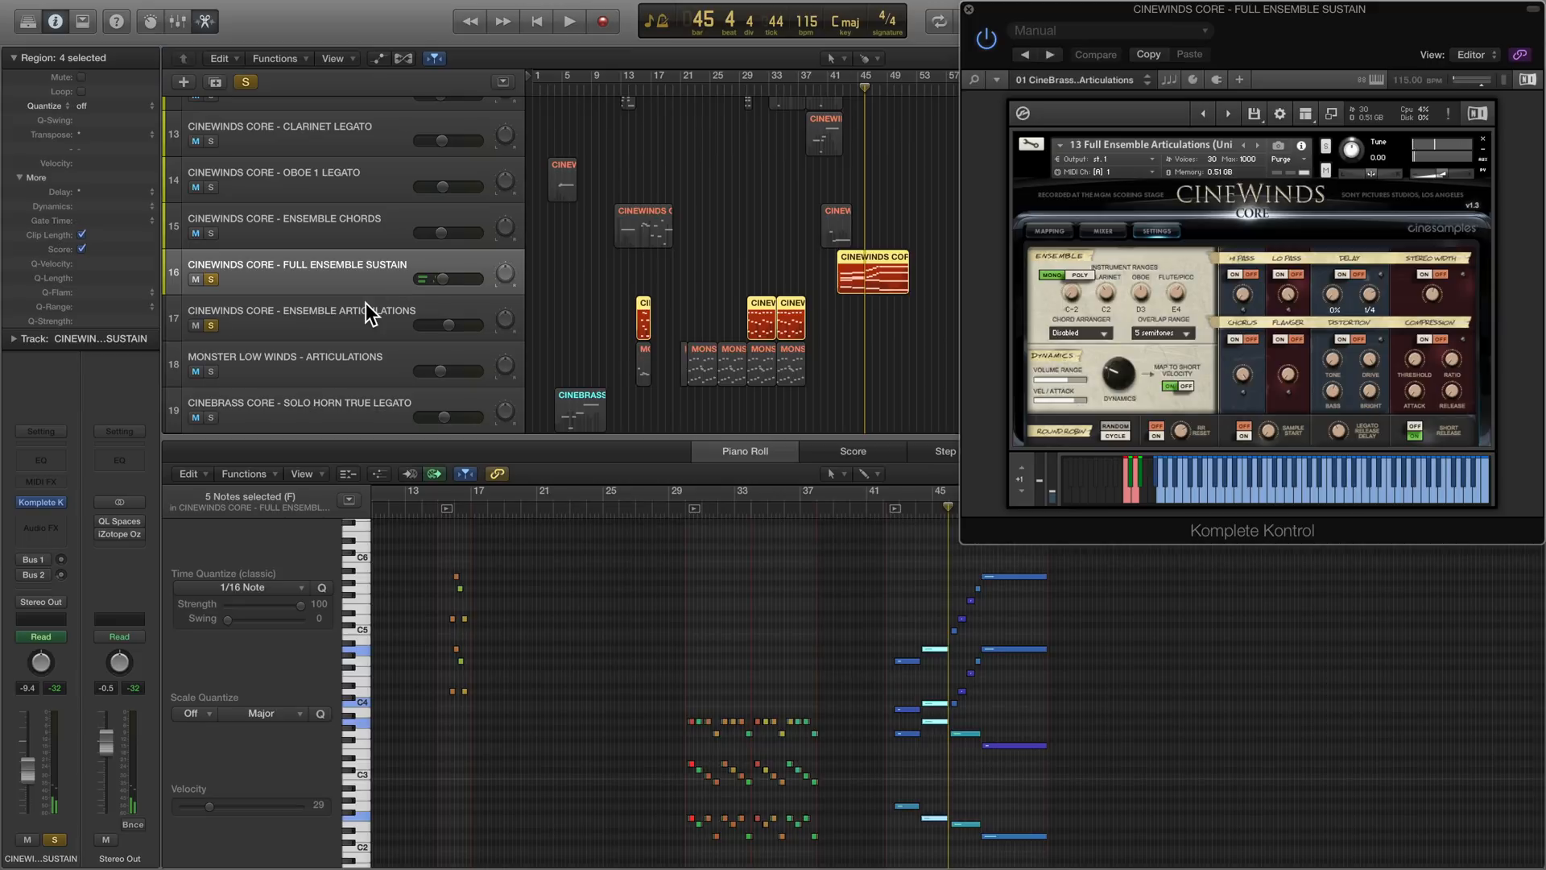
# - Set the Ensemble Articulations track's Chord Arranger to Disabled and start playing its part from bar 30
pyautogui.click(365, 303)
pyautogui.click(756, 95)
pyautogui.click(1158, 230)
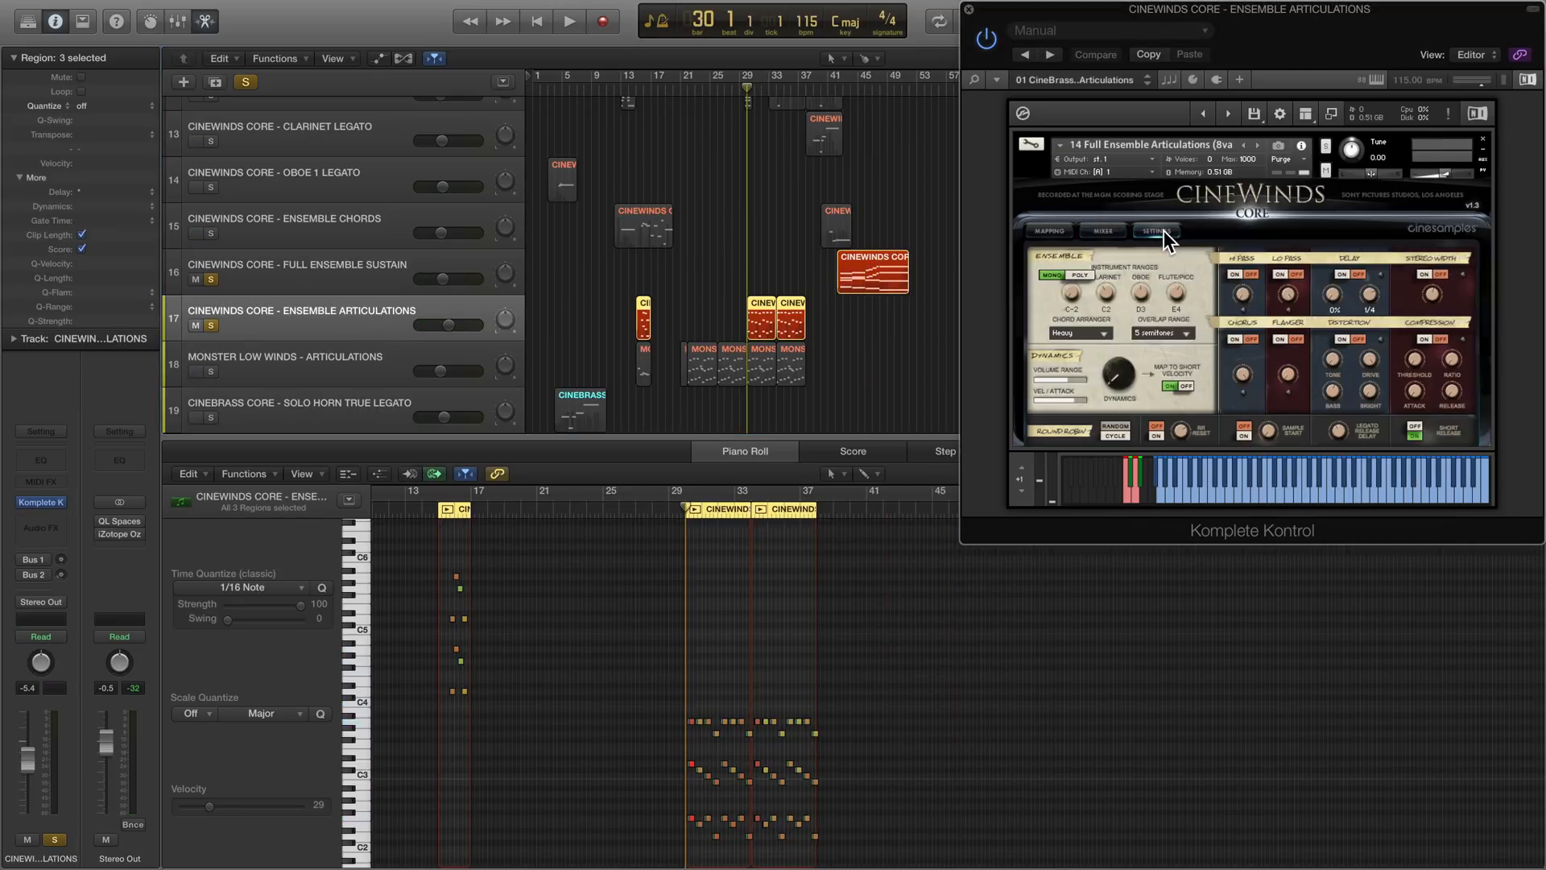
pyautogui.click(1089, 336)
pyautogui.click(1081, 348)
pyautogui.press('space')
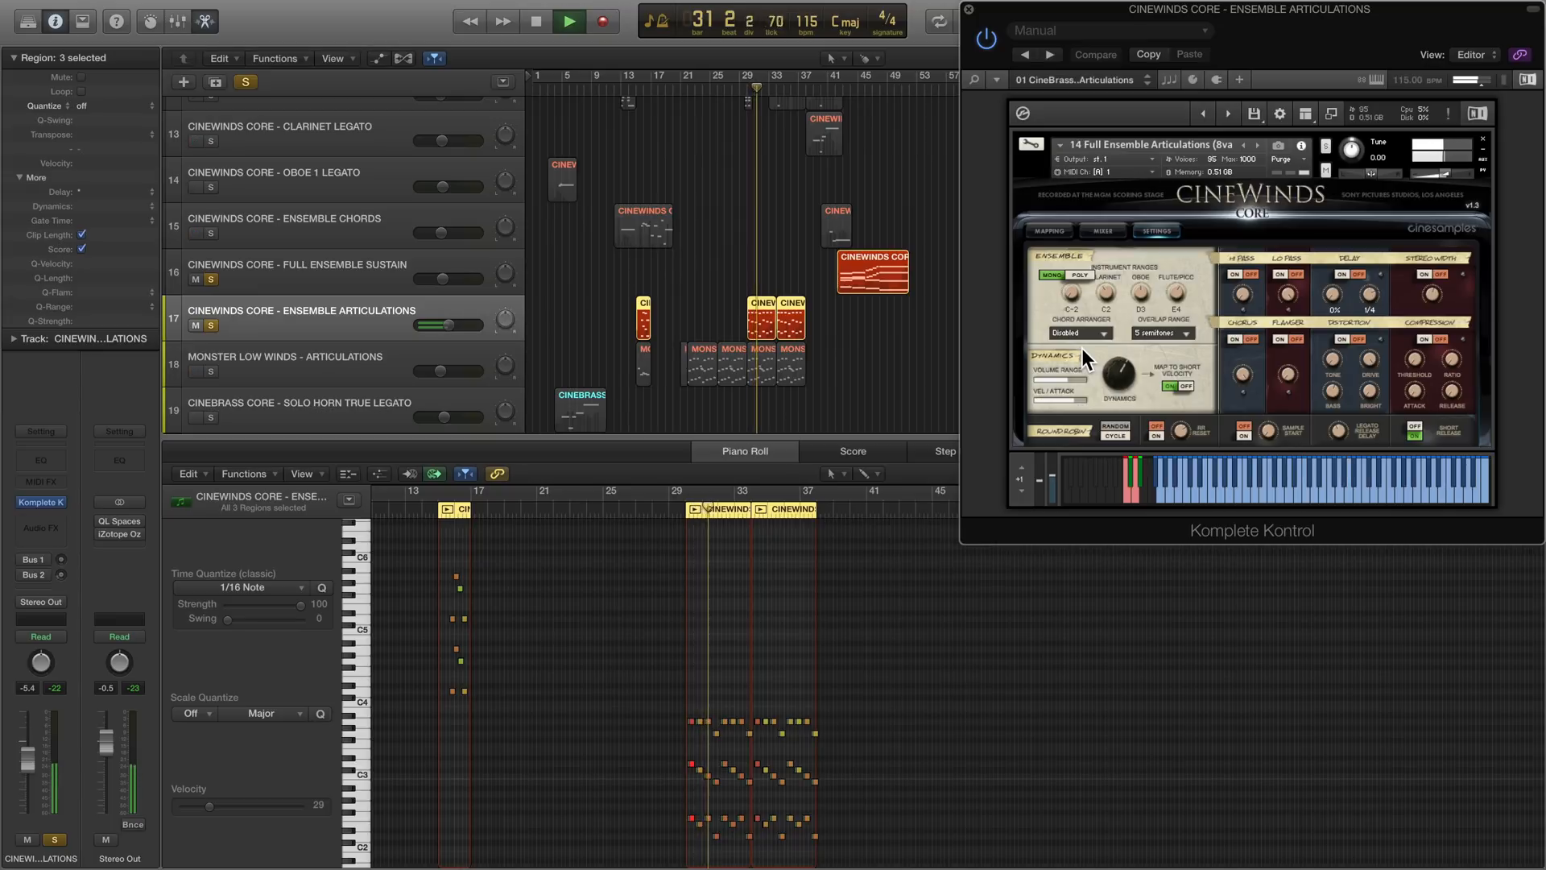
# - Switch the Chord Arranger to Light and then to Heavy during playback of the Ensemble Articulations part, stopping at about bar 38
pyautogui.click(1089, 333)
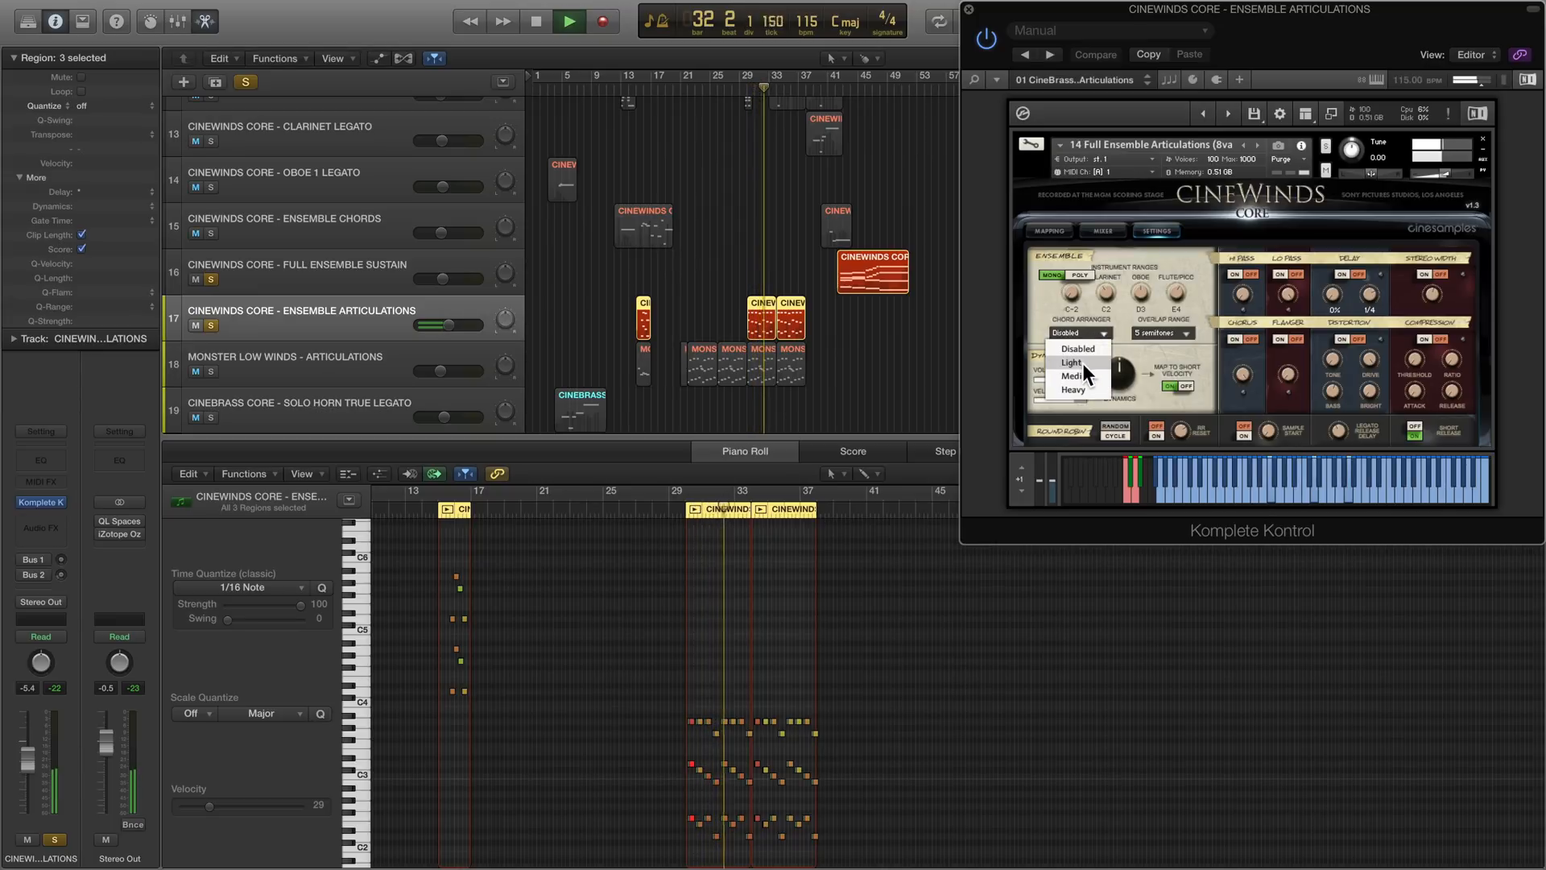
pyautogui.click(1083, 364)
pyautogui.click(1086, 333)
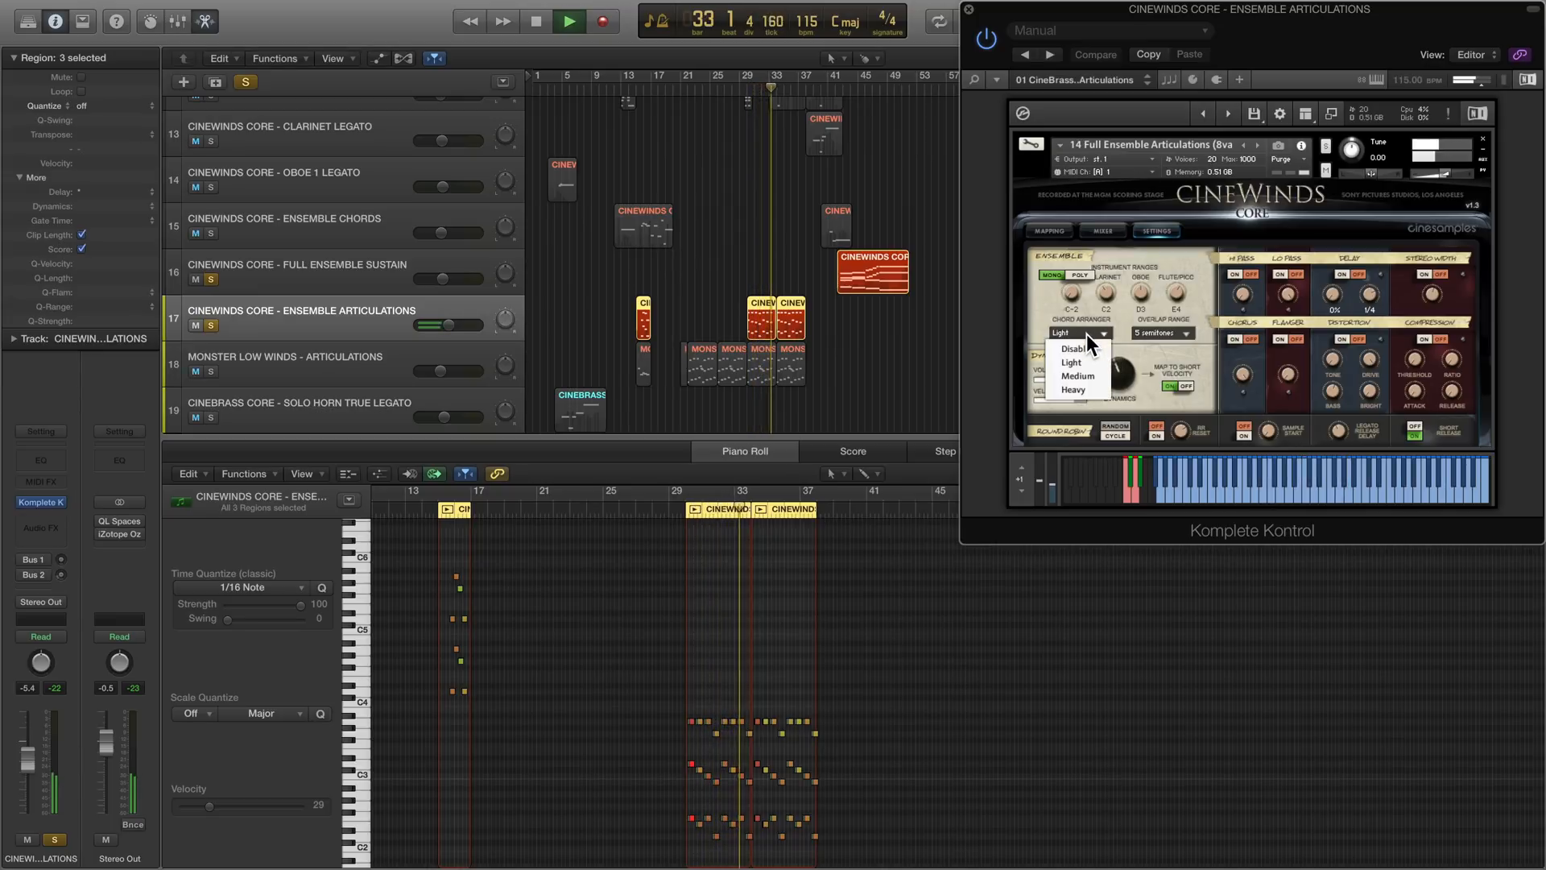
pyautogui.click(1080, 389)
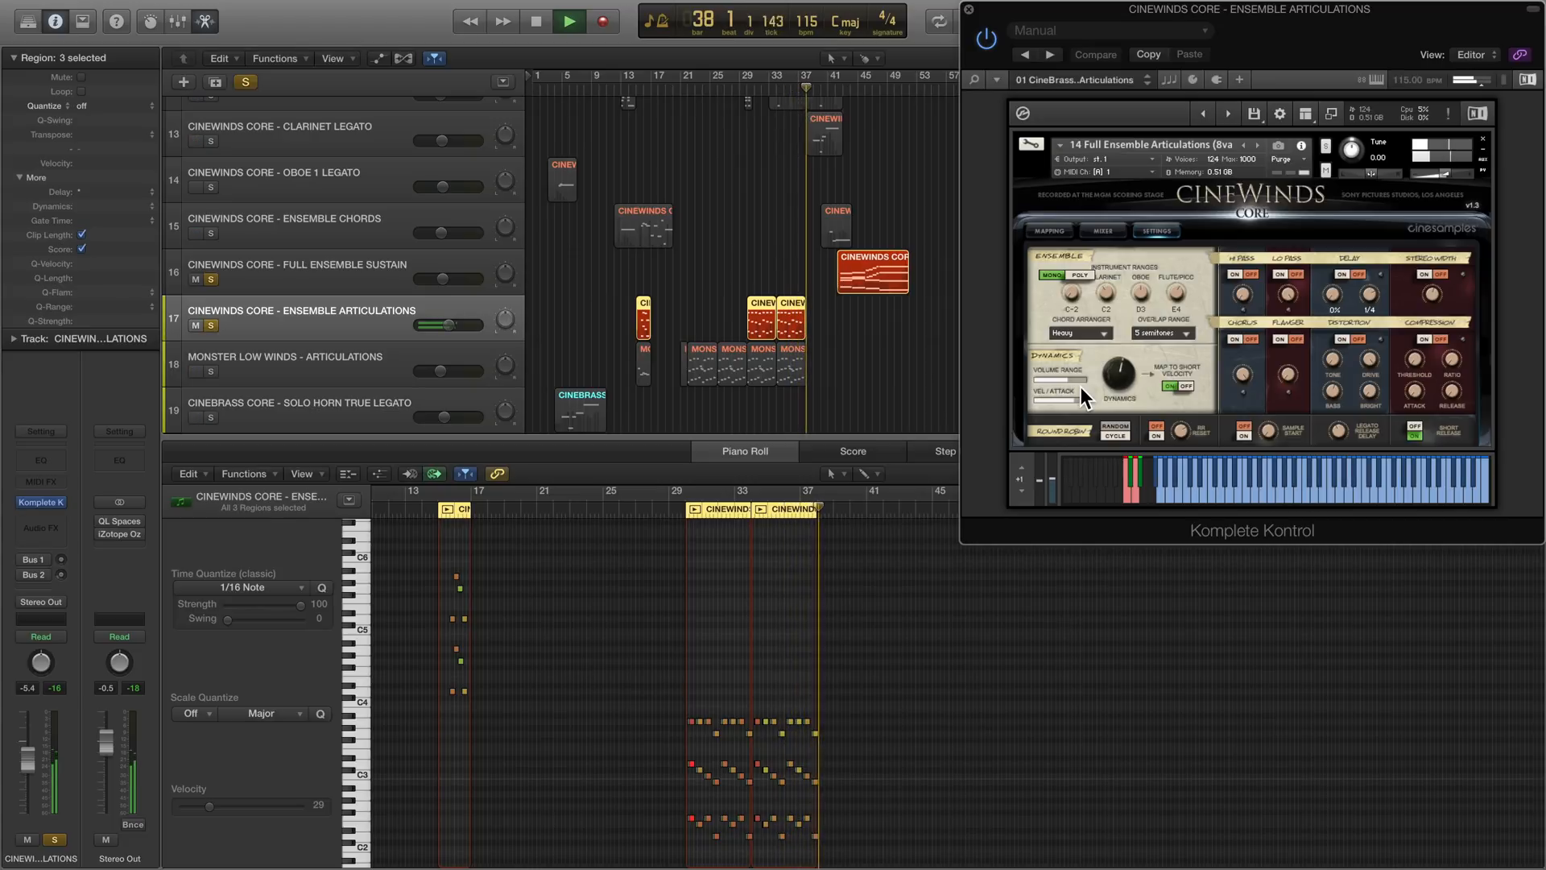
pyautogui.press('space')
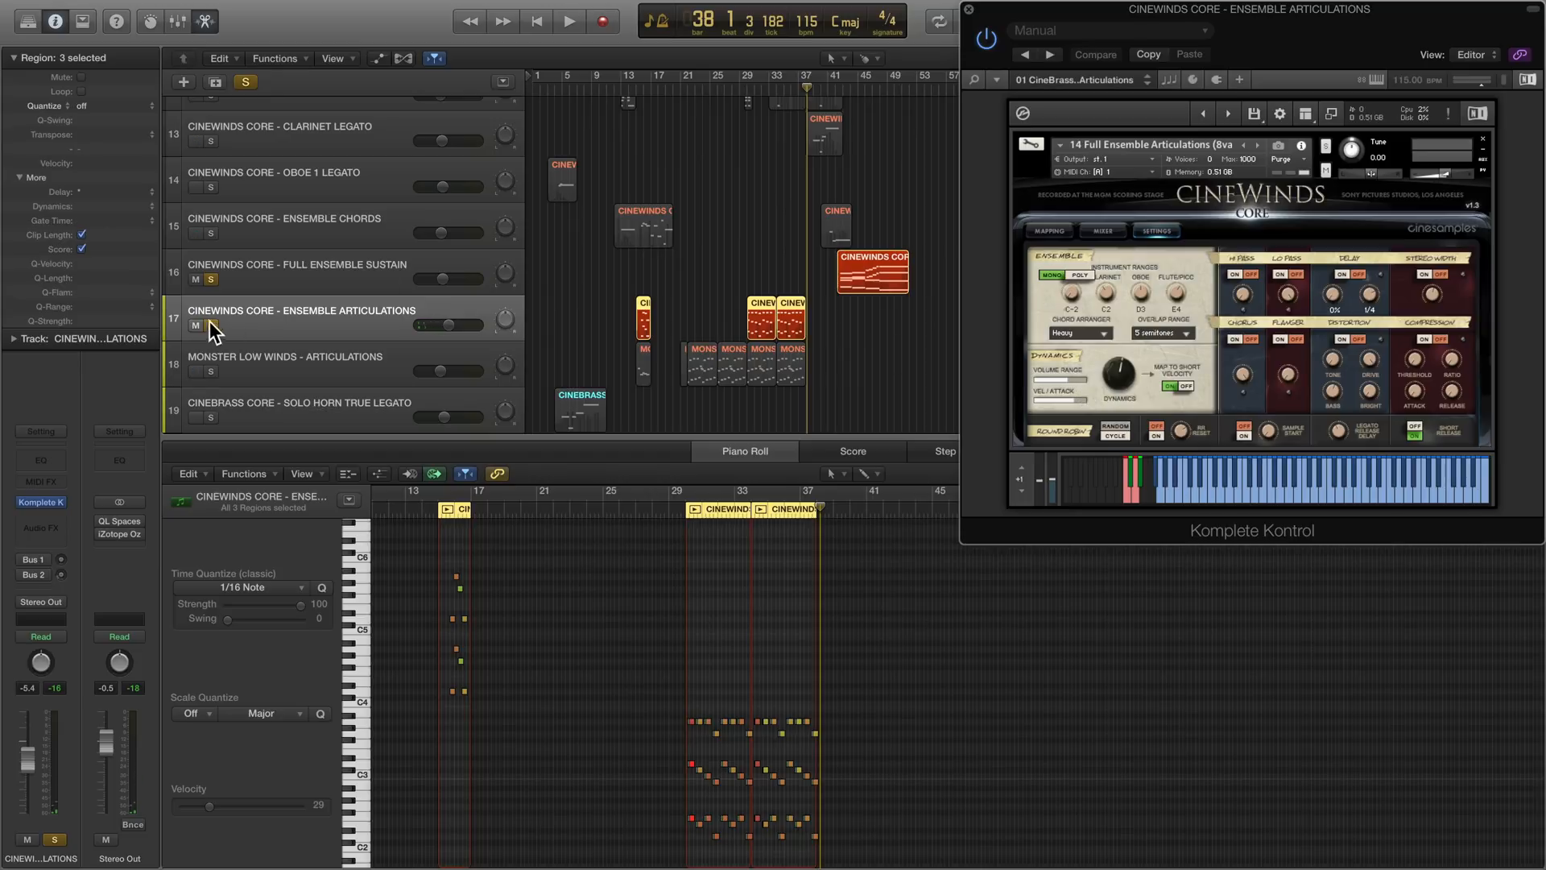
# - Select the Monster Low Winds Articulations track and place the playhead at bar 21
pyautogui.click(240, 360)
pyautogui.moveTo(693, 90); pyautogui.dragTo(686, 91)
pyautogui.moveTo(1345, 35); pyautogui.dragTo(1074, 42)
# - Show the Monster Low Winds patch list in Kontakt and audition the 06 Rumble patch, then the 10 Rips patch
pyautogui.click(1157, 142)
pyautogui.click(850, 406)
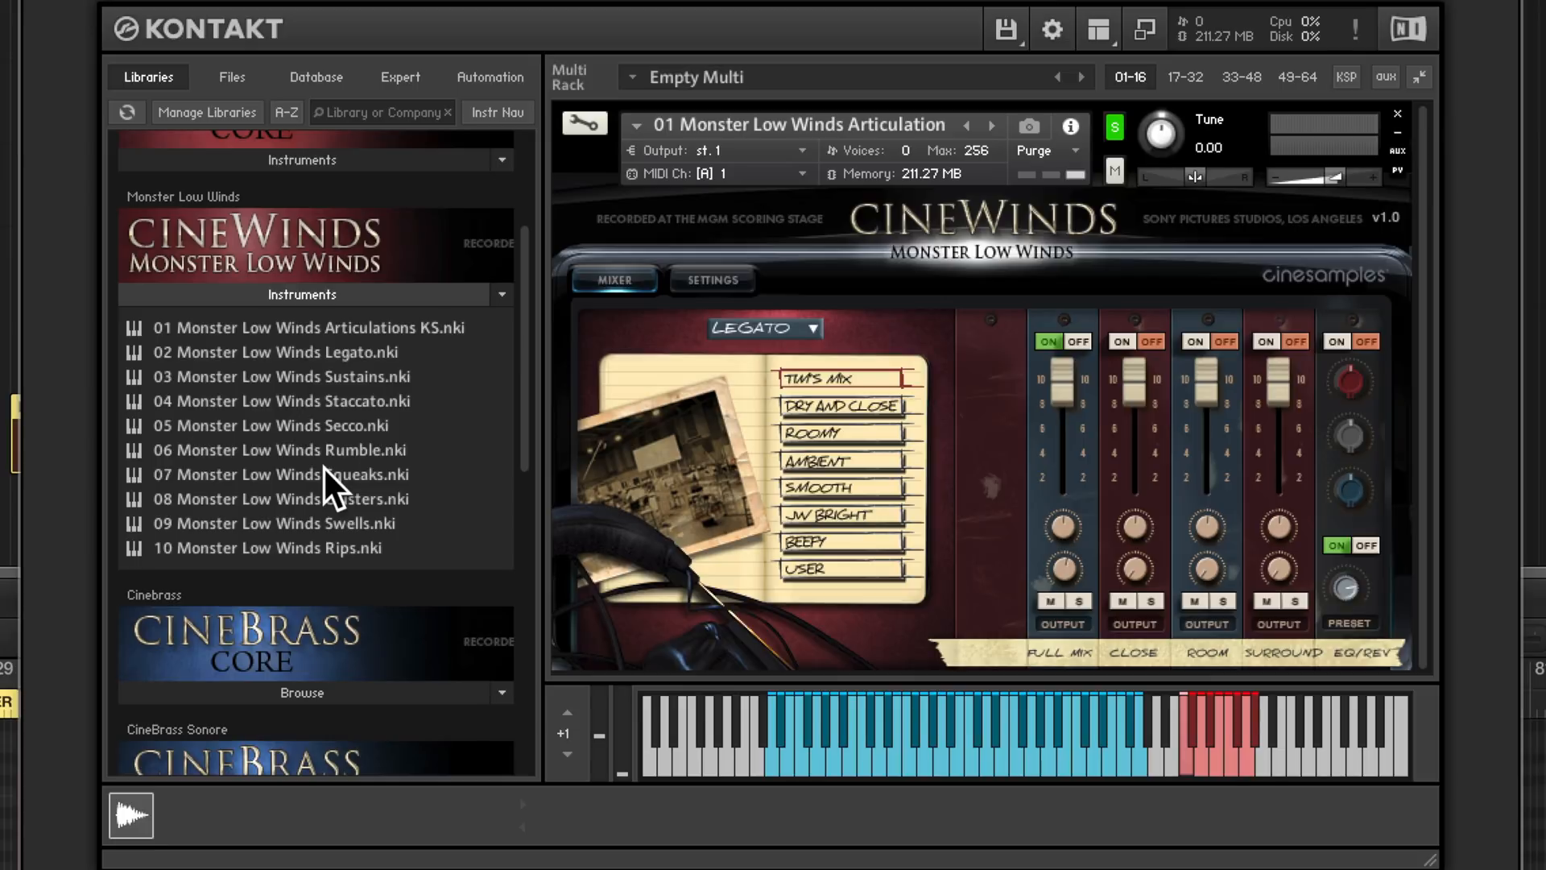
pyautogui.moveTo(319, 449); pyautogui.dragTo(654, 451)
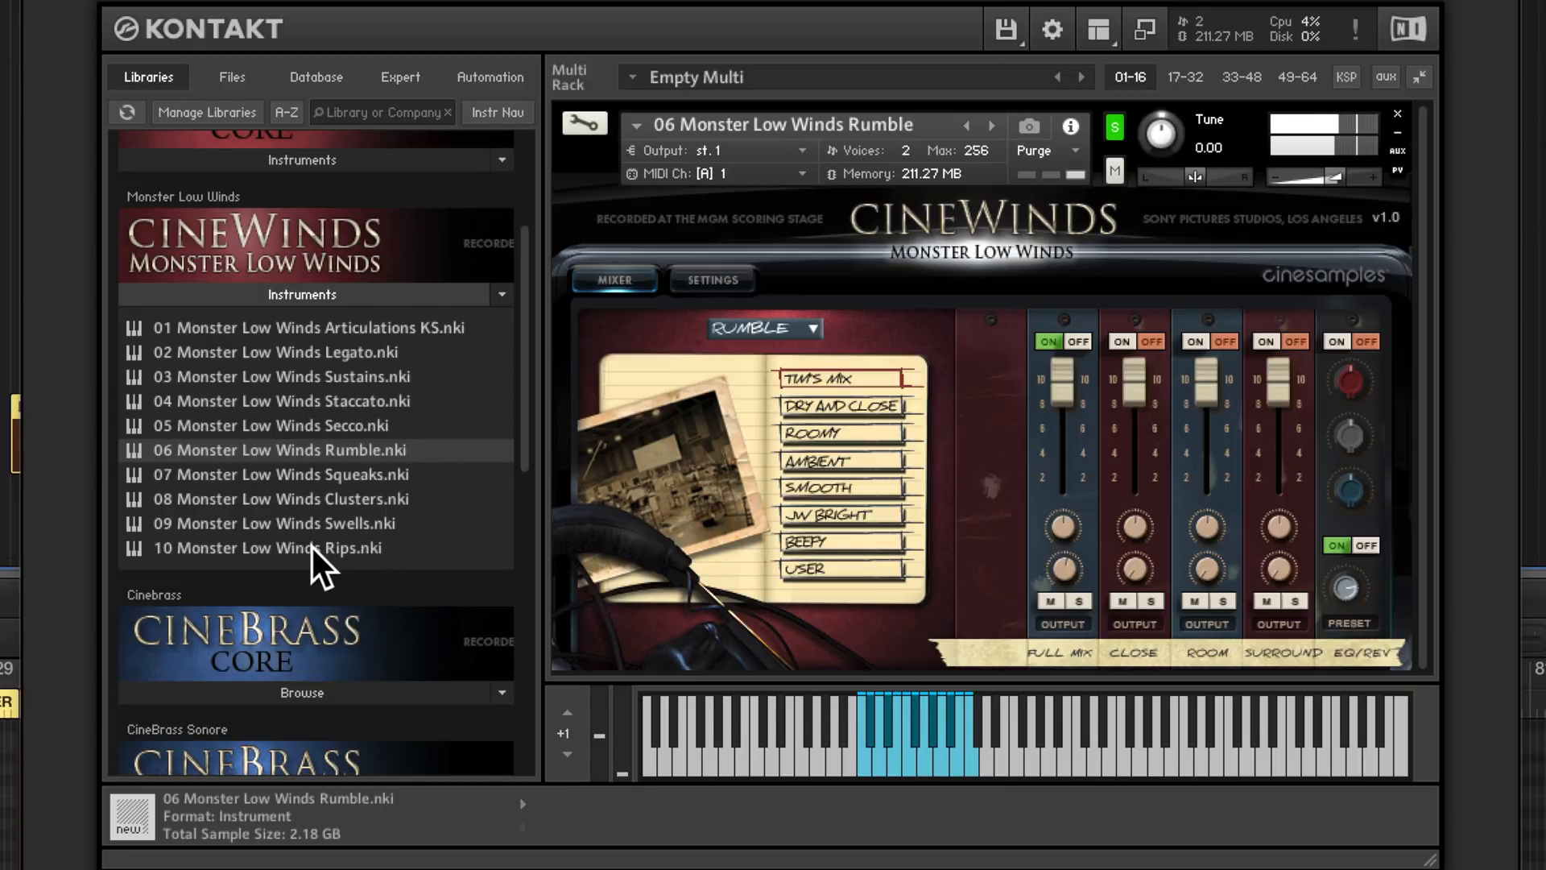
pyautogui.moveTo(311, 546); pyautogui.dragTo(707, 477)
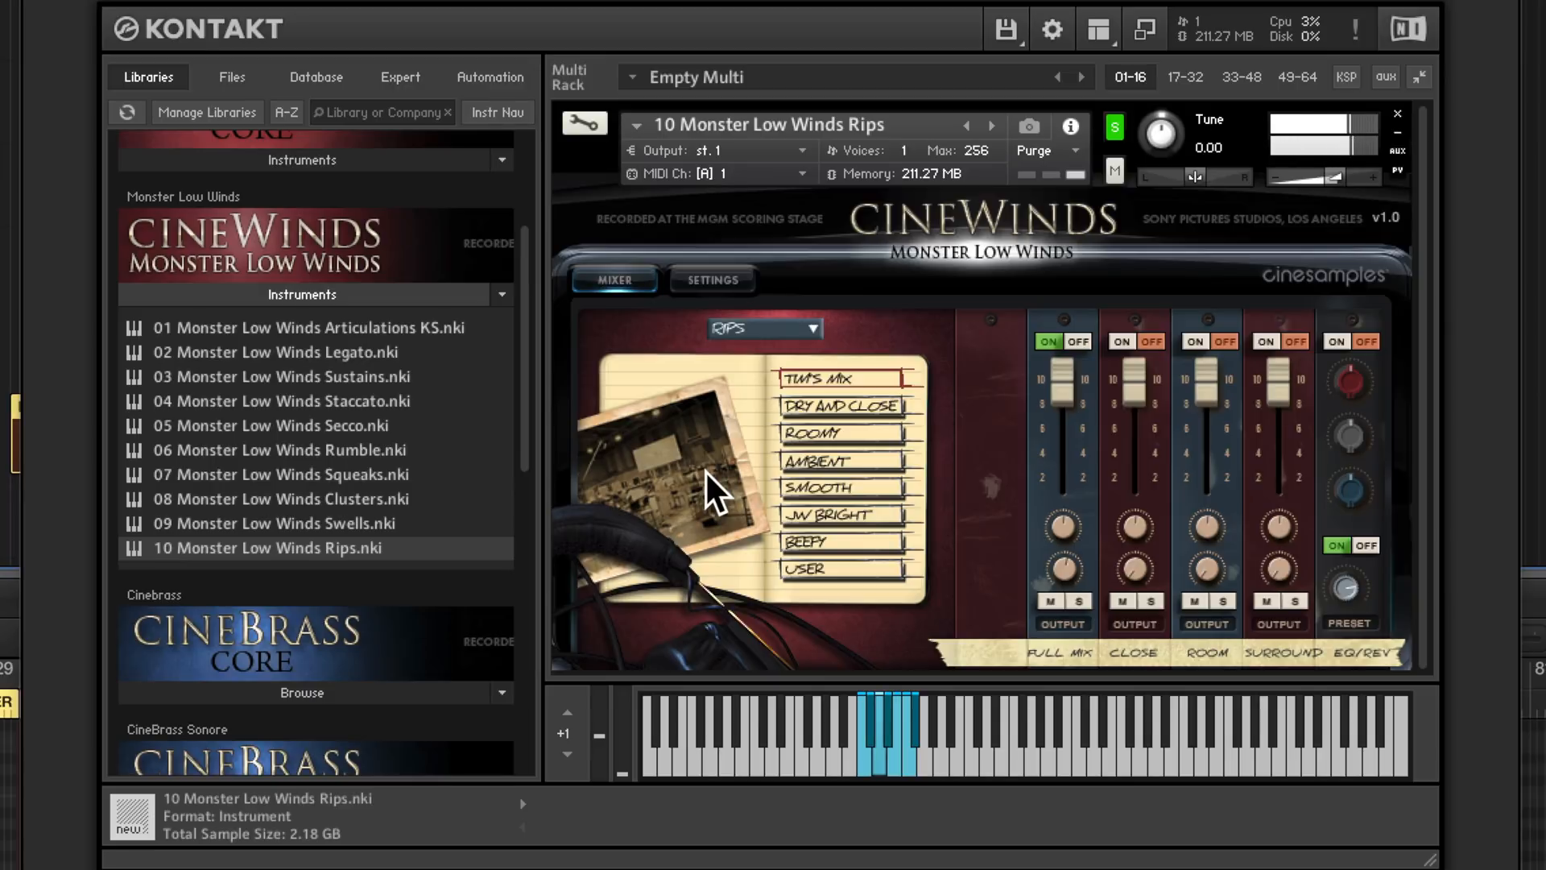
# - Audition the Staccato, Legato and Secco articulations in turn within the loaded Monster Low Winds Rips patch
pyautogui.click(796, 323)
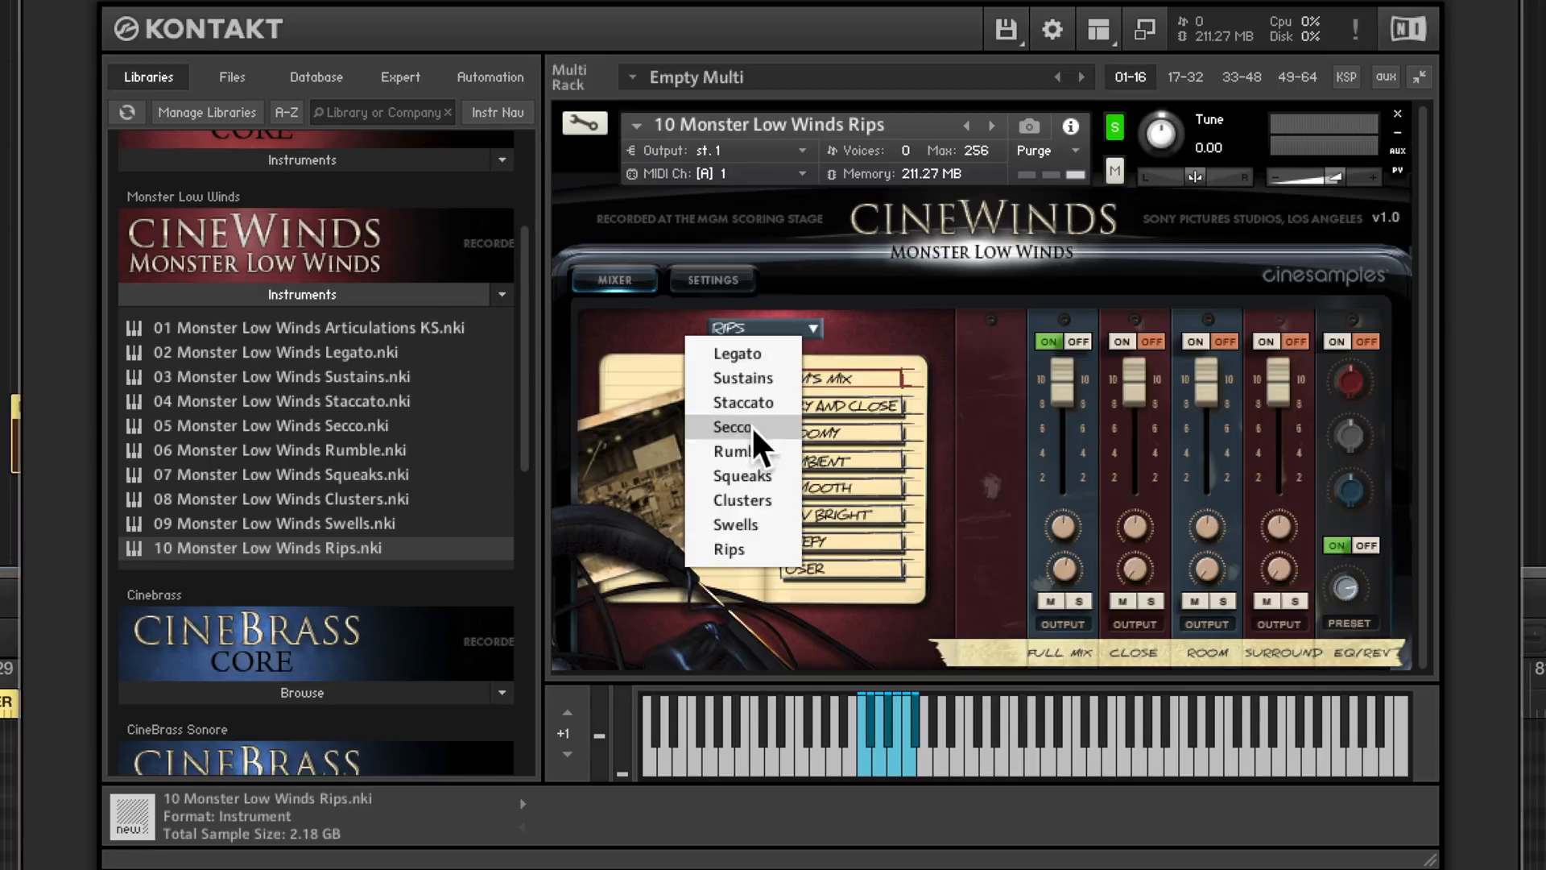
pyautogui.click(752, 405)
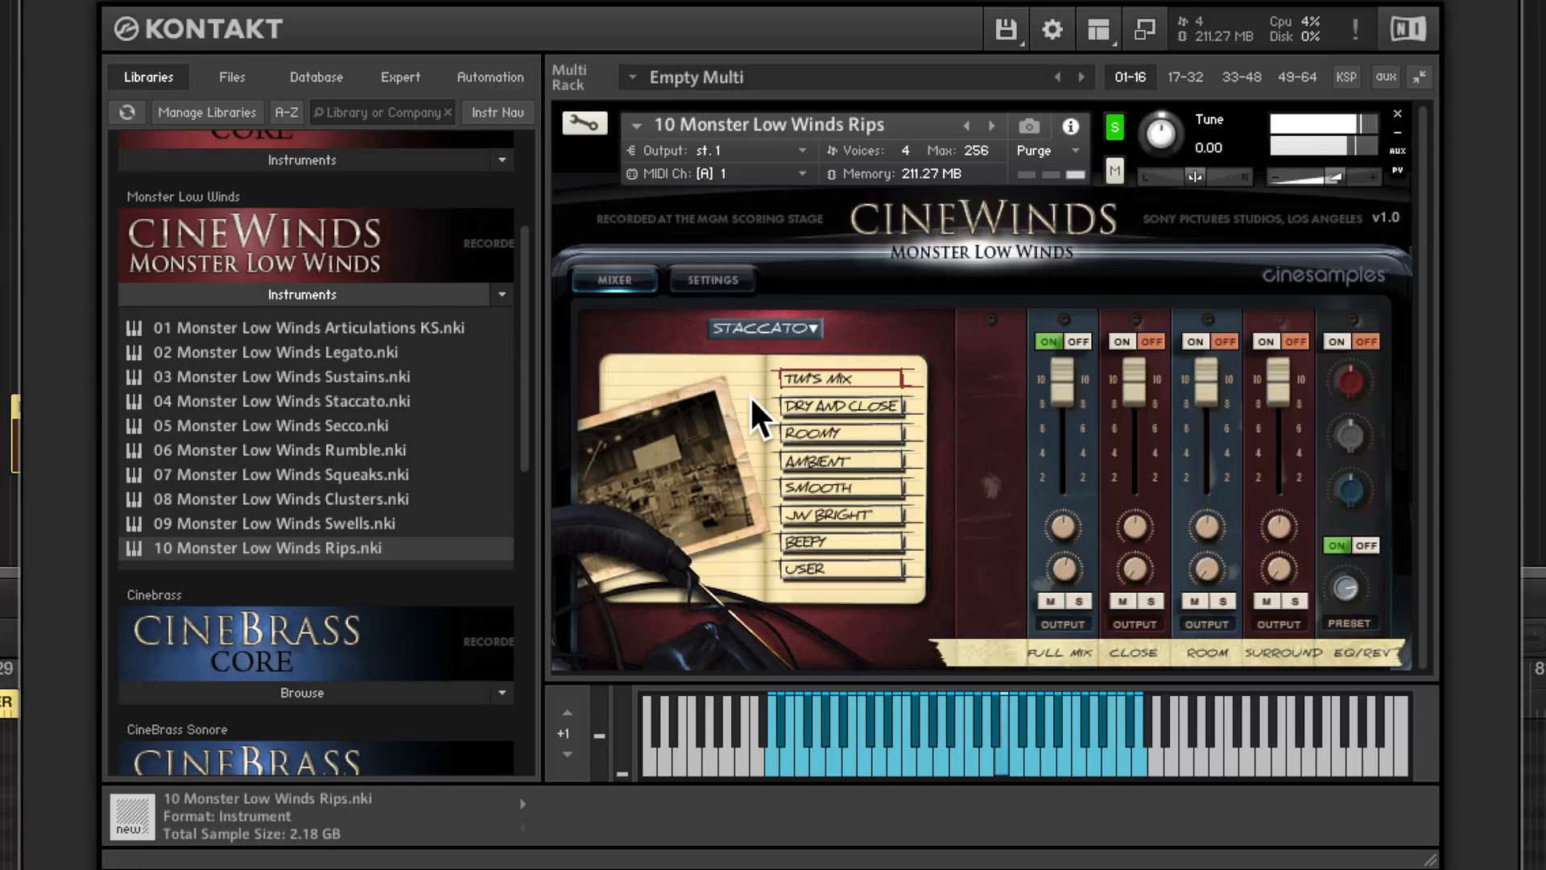
pyautogui.click(764, 328)
pyautogui.click(750, 350)
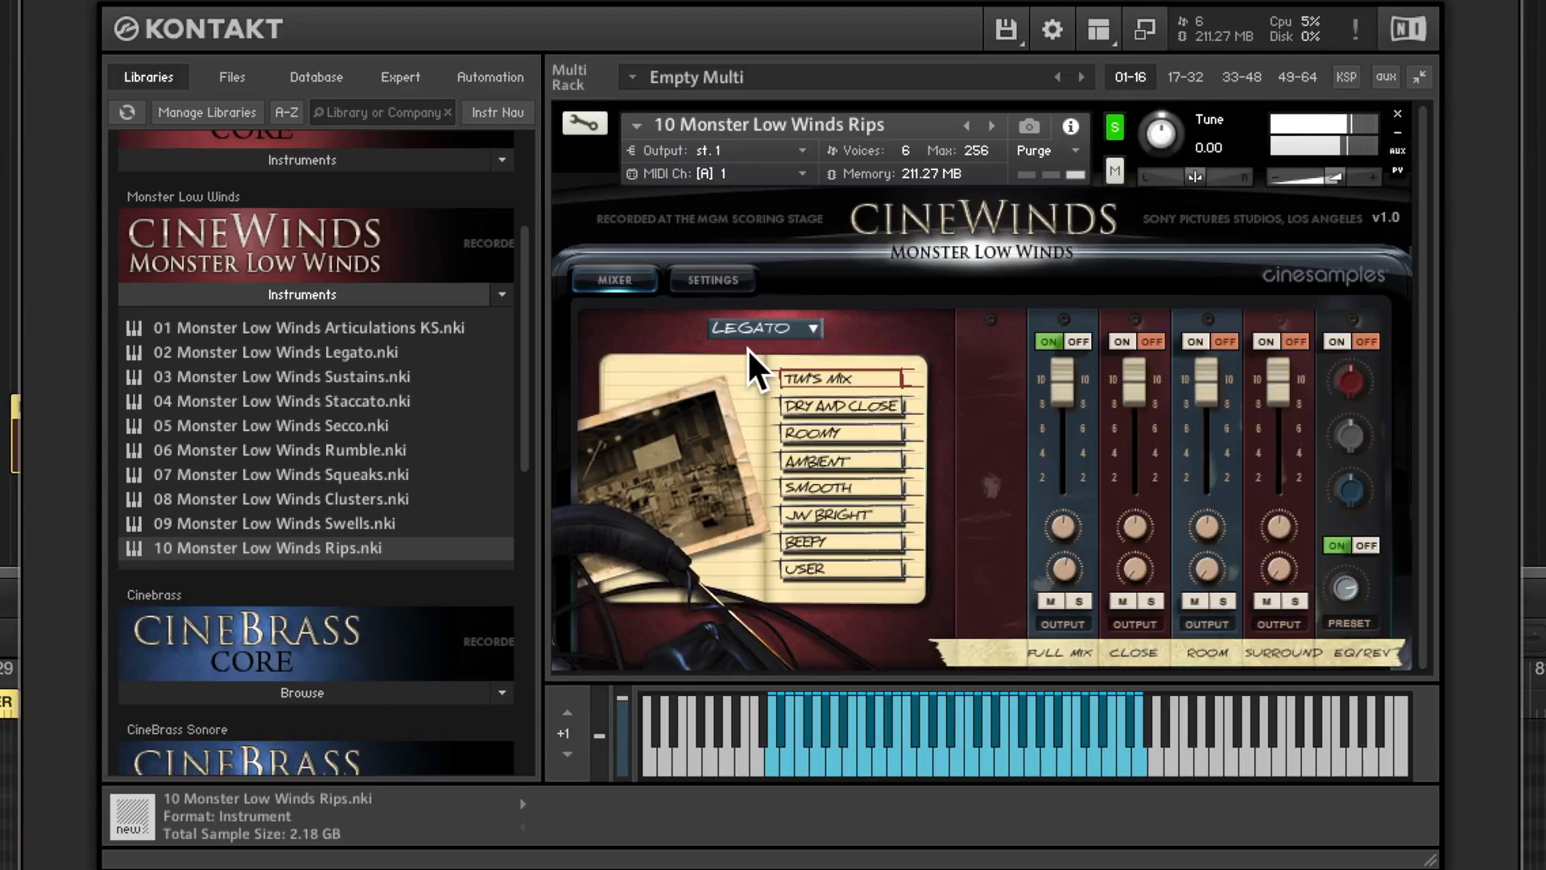
pyautogui.click(763, 327)
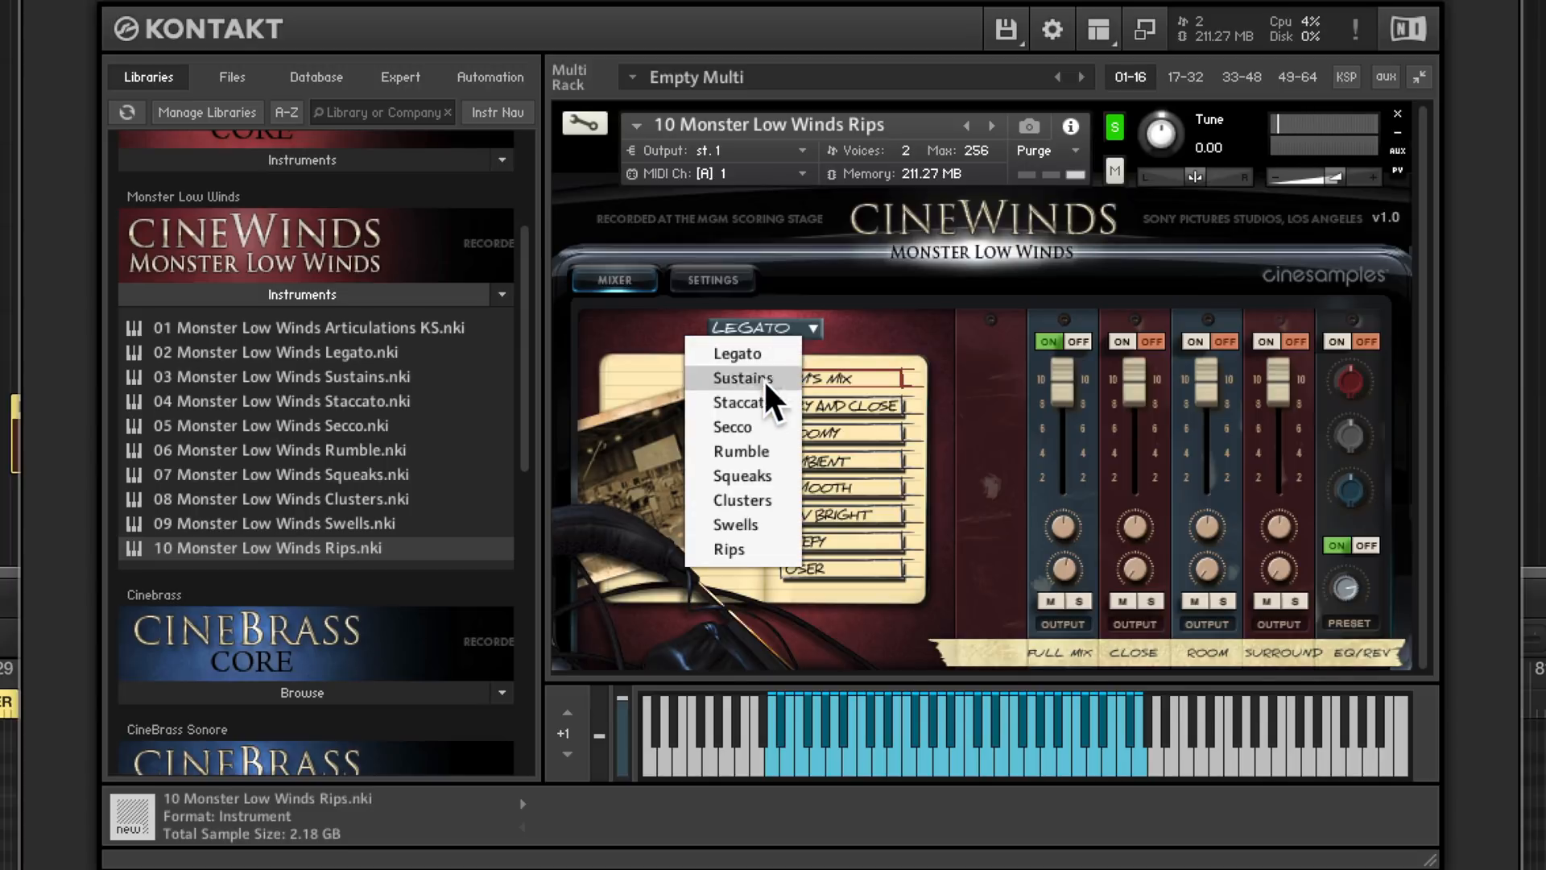
pyautogui.click(746, 425)
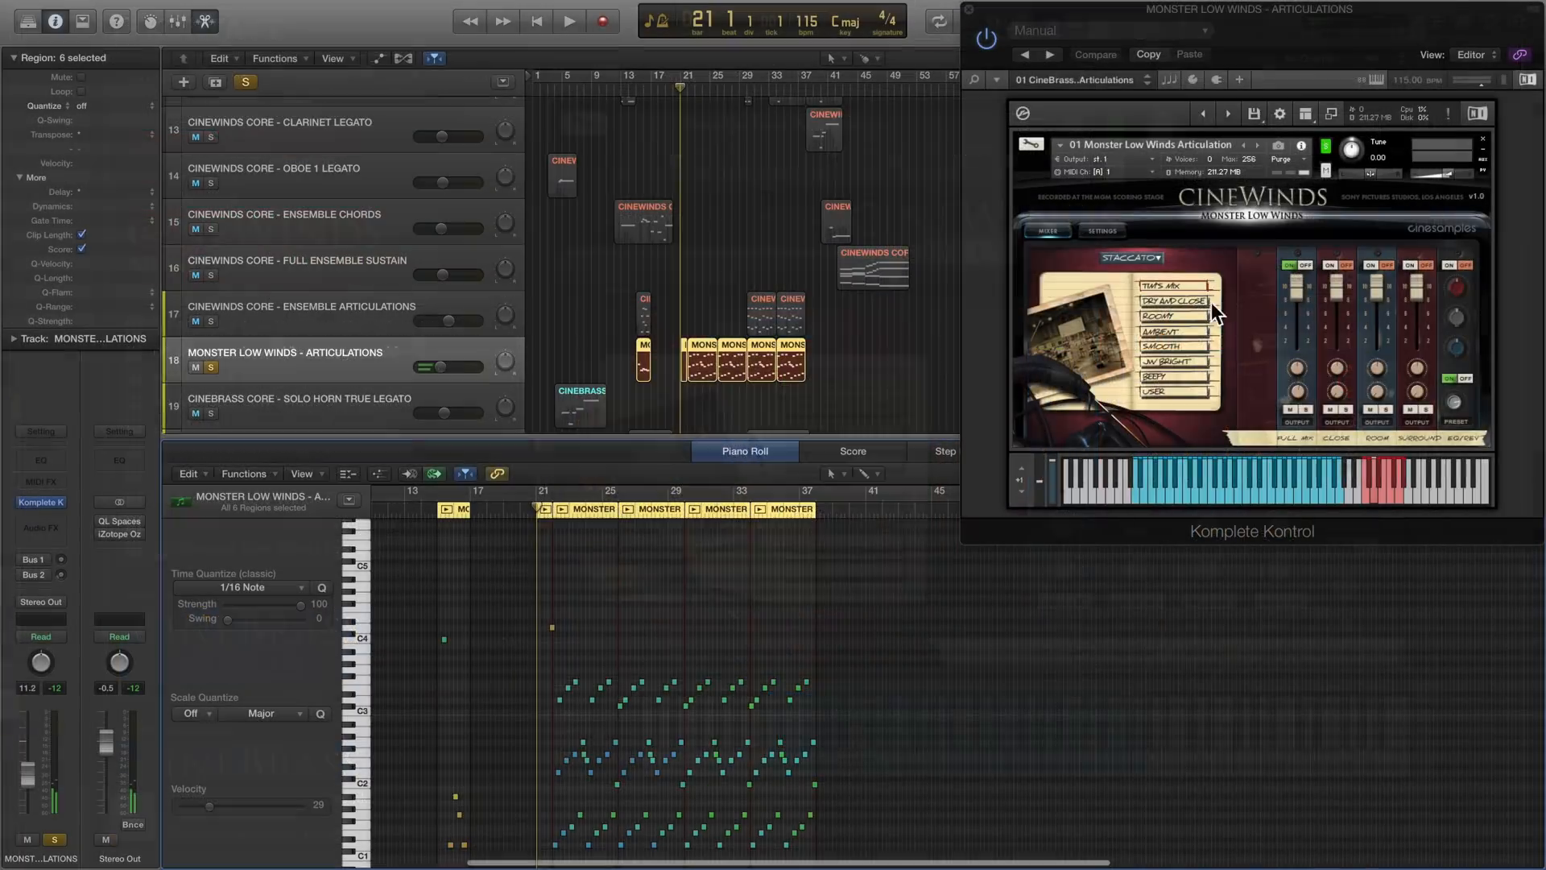
# - Play the soloed Monster Low Winds part from bar 21 to about the end of bar 25
pyautogui.press('space')
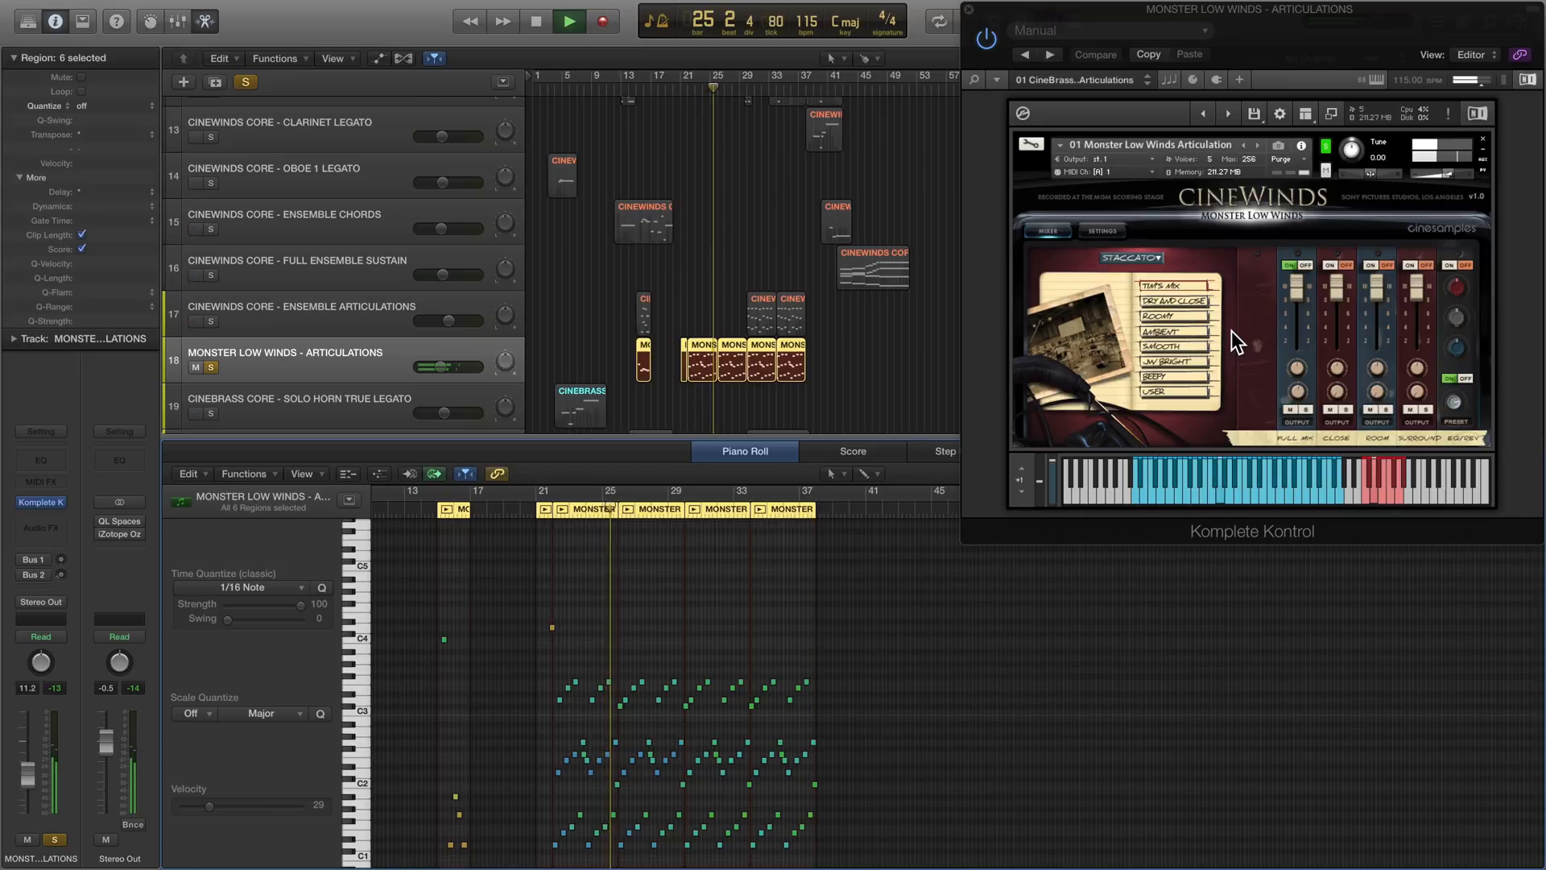
pyautogui.press('space')
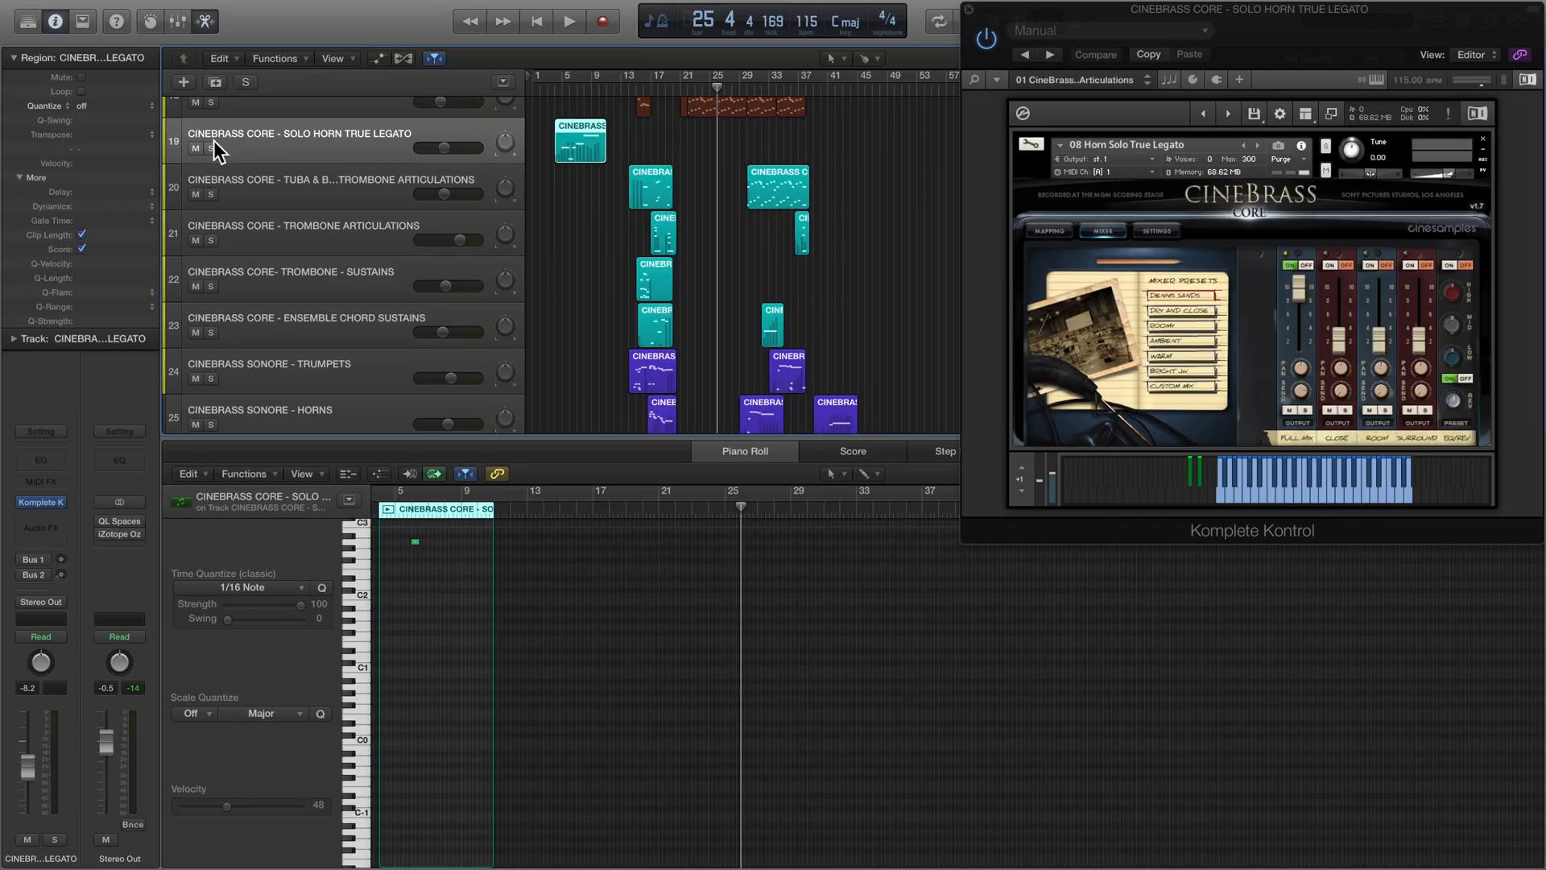
# - Solo the five CineBrass Core tracks and select all their regions, with the playhead at bar 15
pyautogui.moveTo(211, 149); pyautogui.dragTo(218, 332)
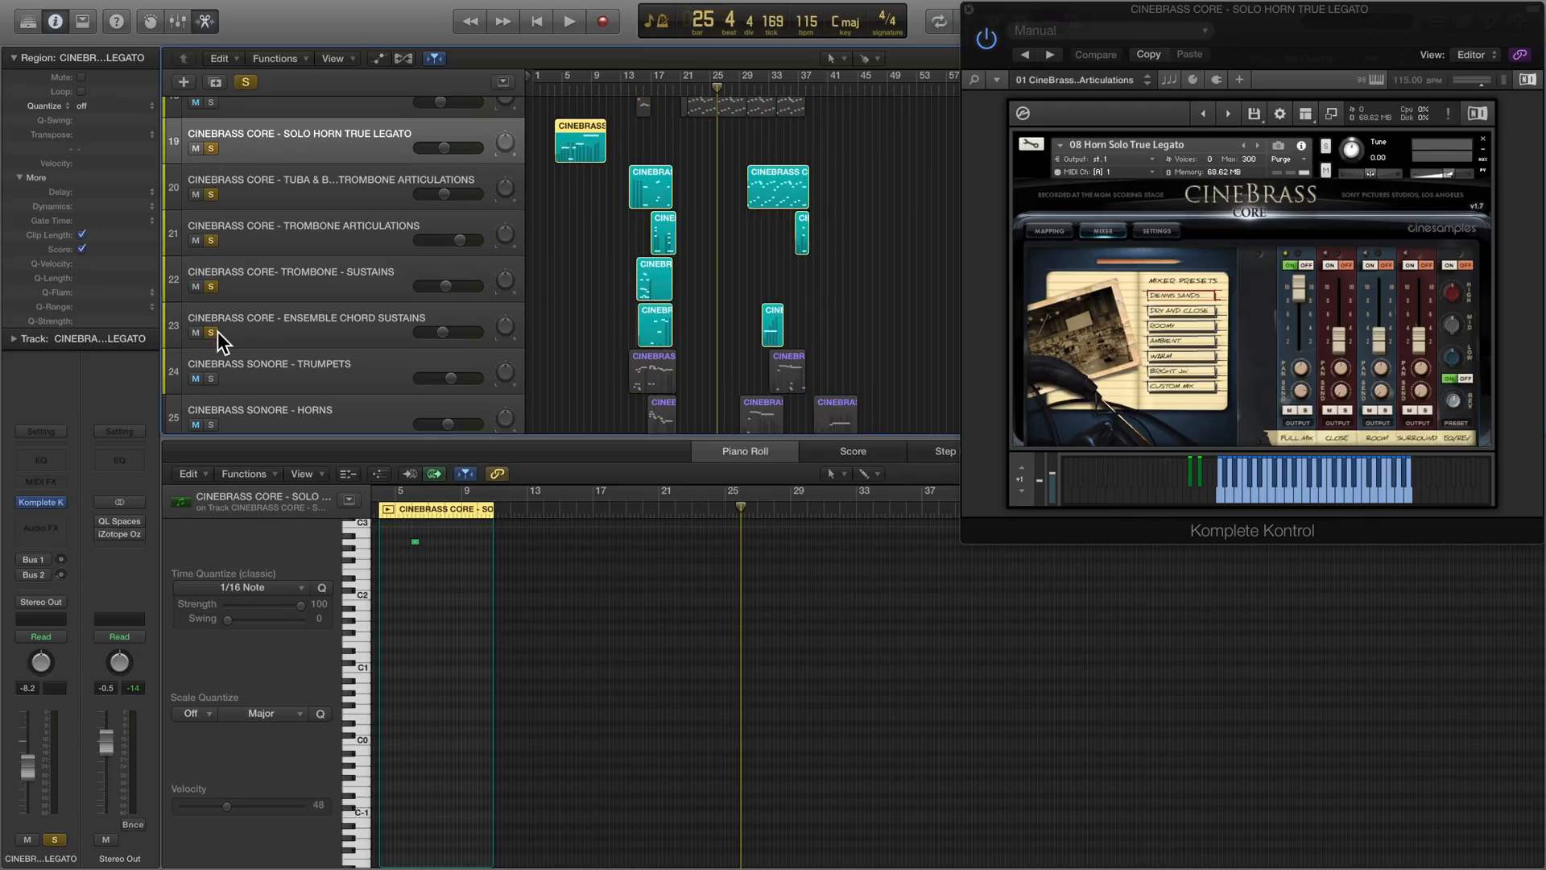
pyautogui.click(635, 89)
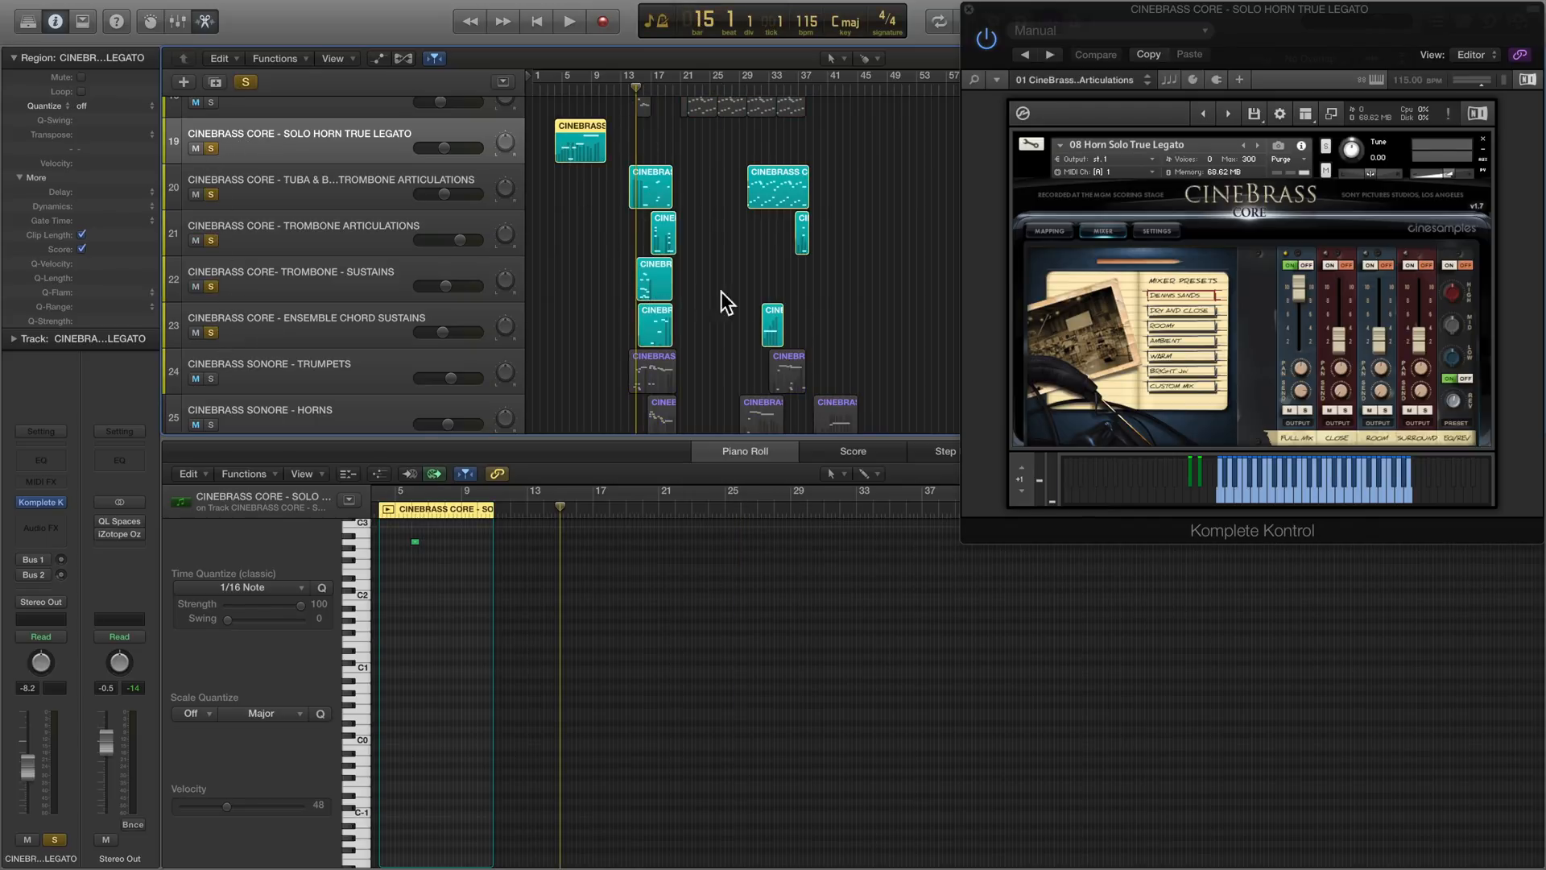
pyautogui.moveTo(828, 345); pyautogui.dragTo(587, 148)
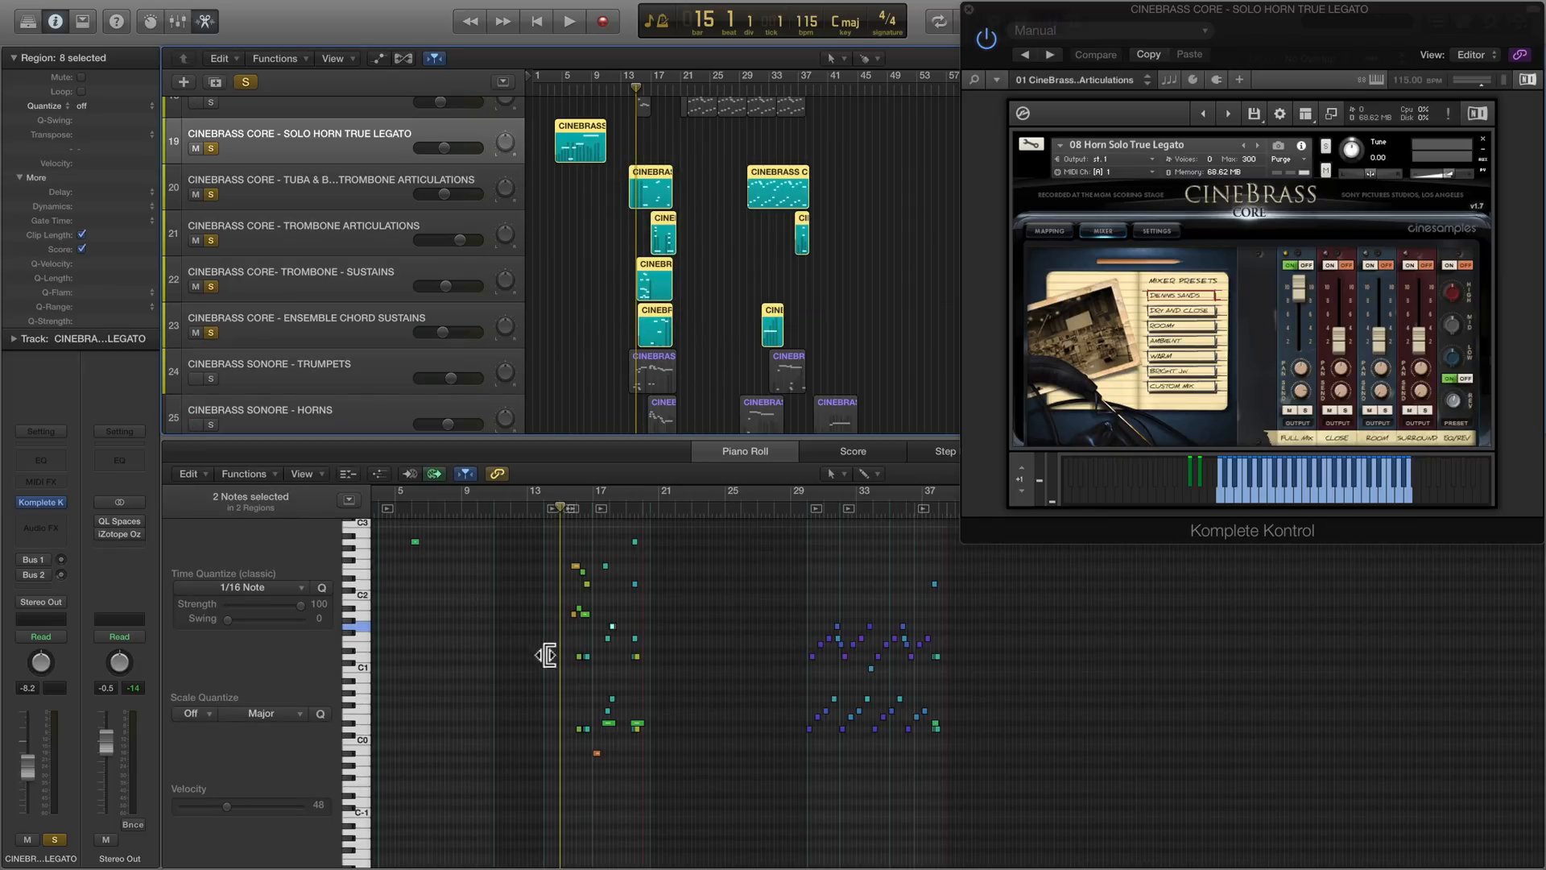
# - Play the CineBrass Core parts from bar 15 to about bar 20 with their notes enlarged in the piano roll
pyautogui.press('space')
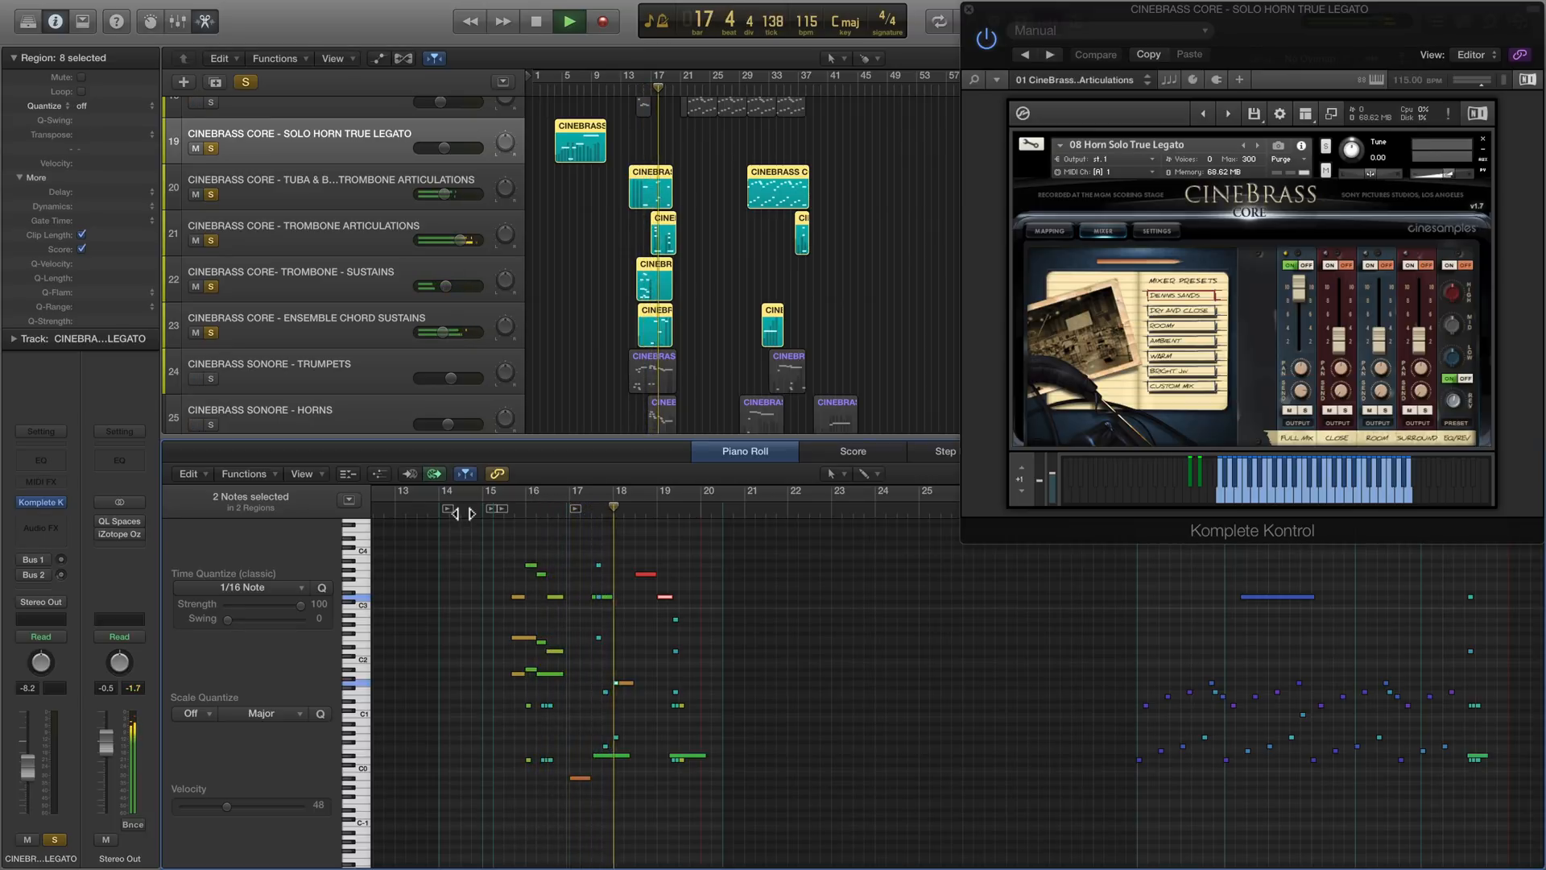
pyautogui.scroll(1, 464, 515)
pyautogui.hscroll(1, 464, 515)
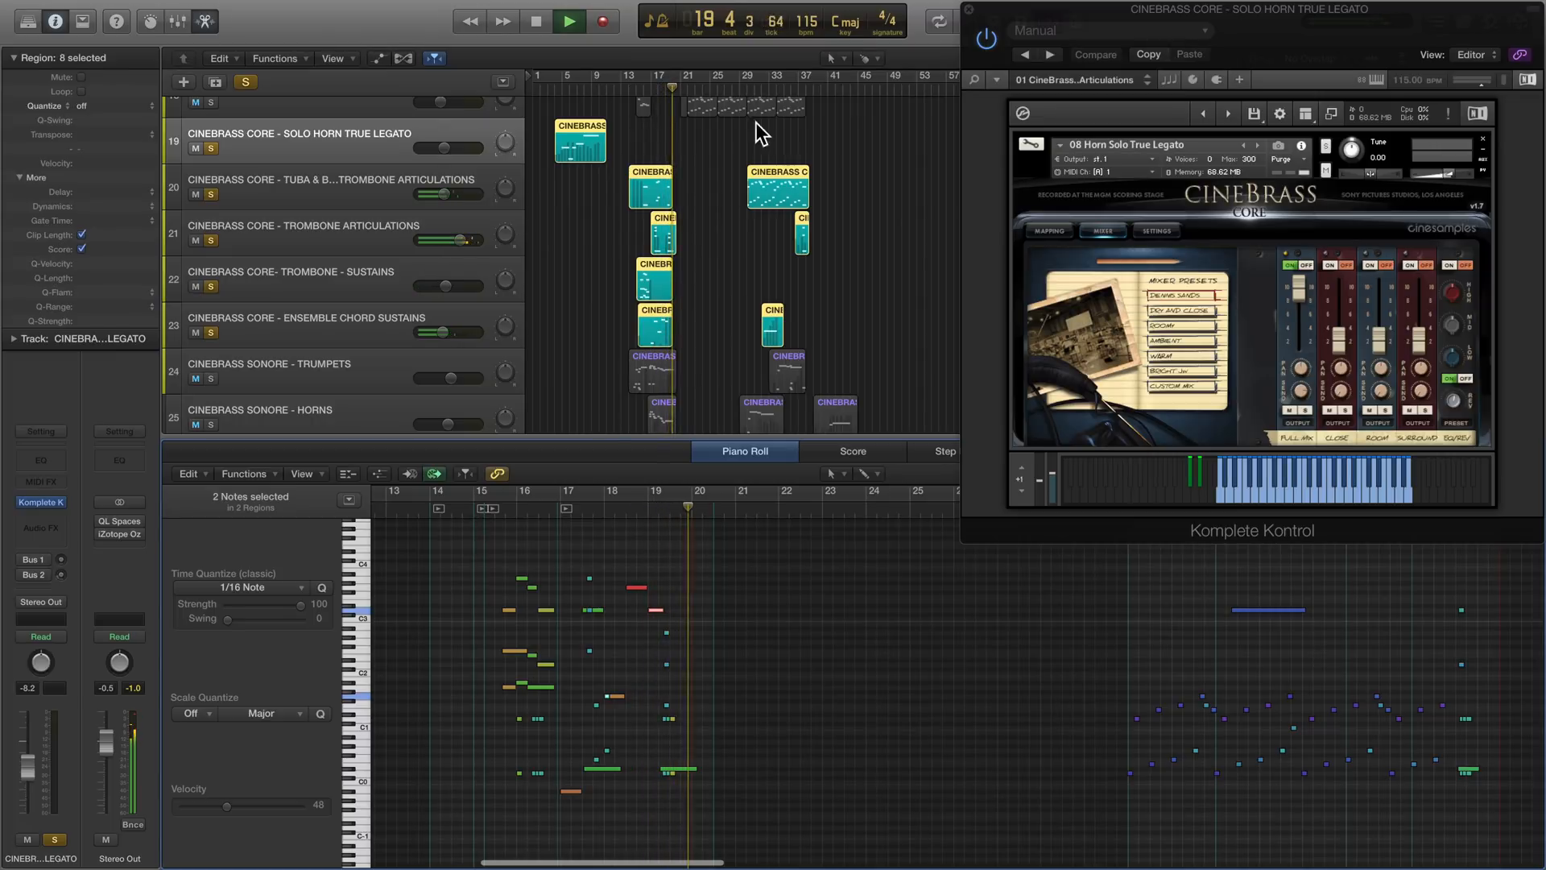
# - Play the CineBrass Core parts from about bar 29, skip ahead to about bar 37 and stop at about bar 38
pyautogui.click(741, 91)
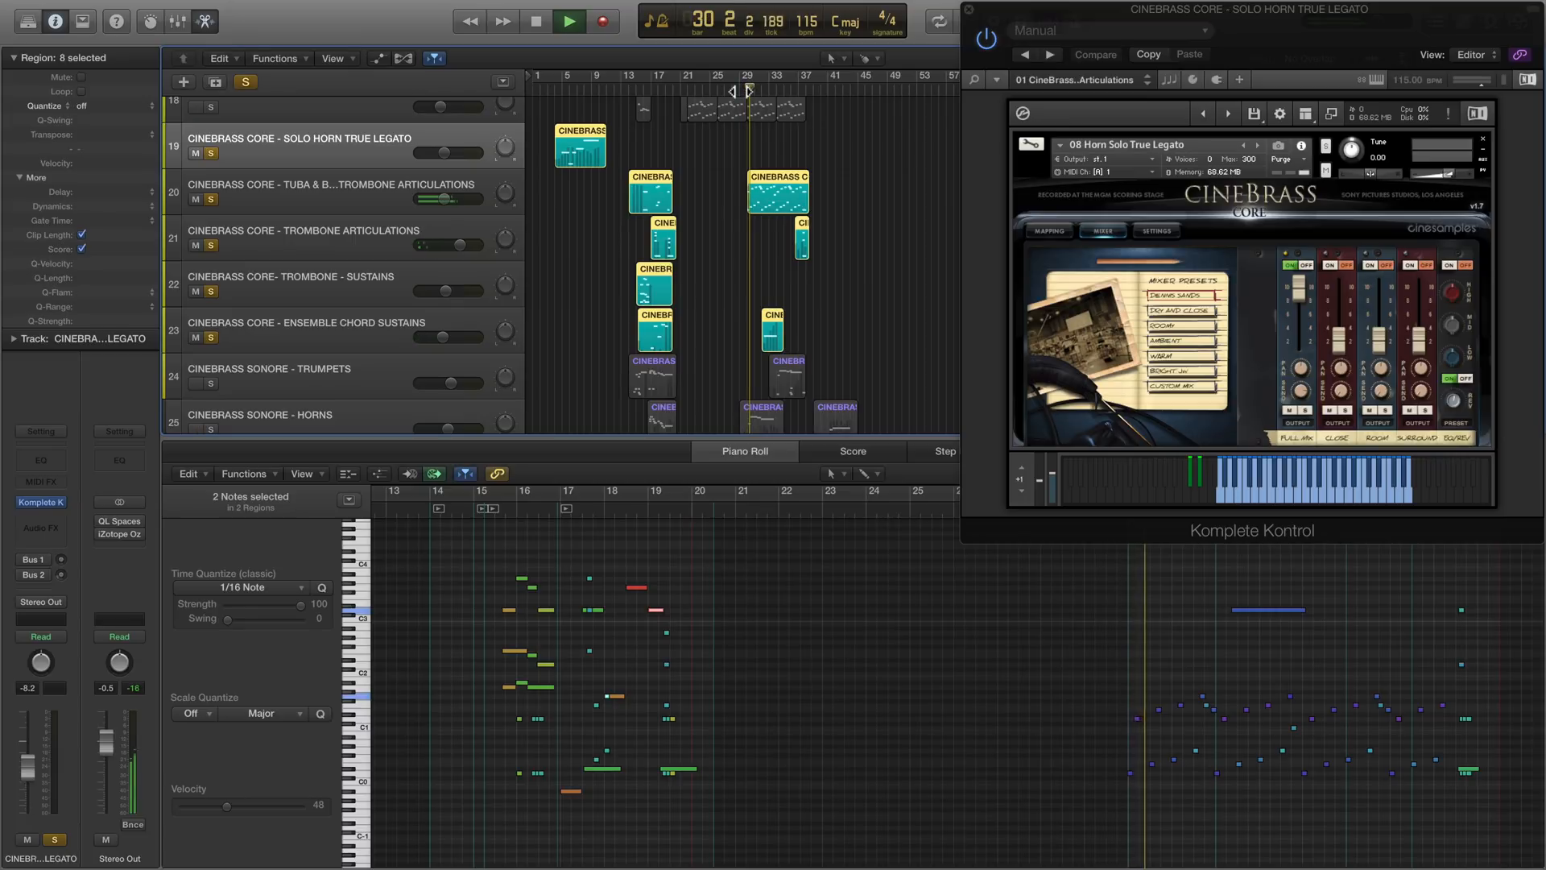
pyautogui.hscroll(10, 814, 733)
pyautogui.hscroll(1, 787, 732)
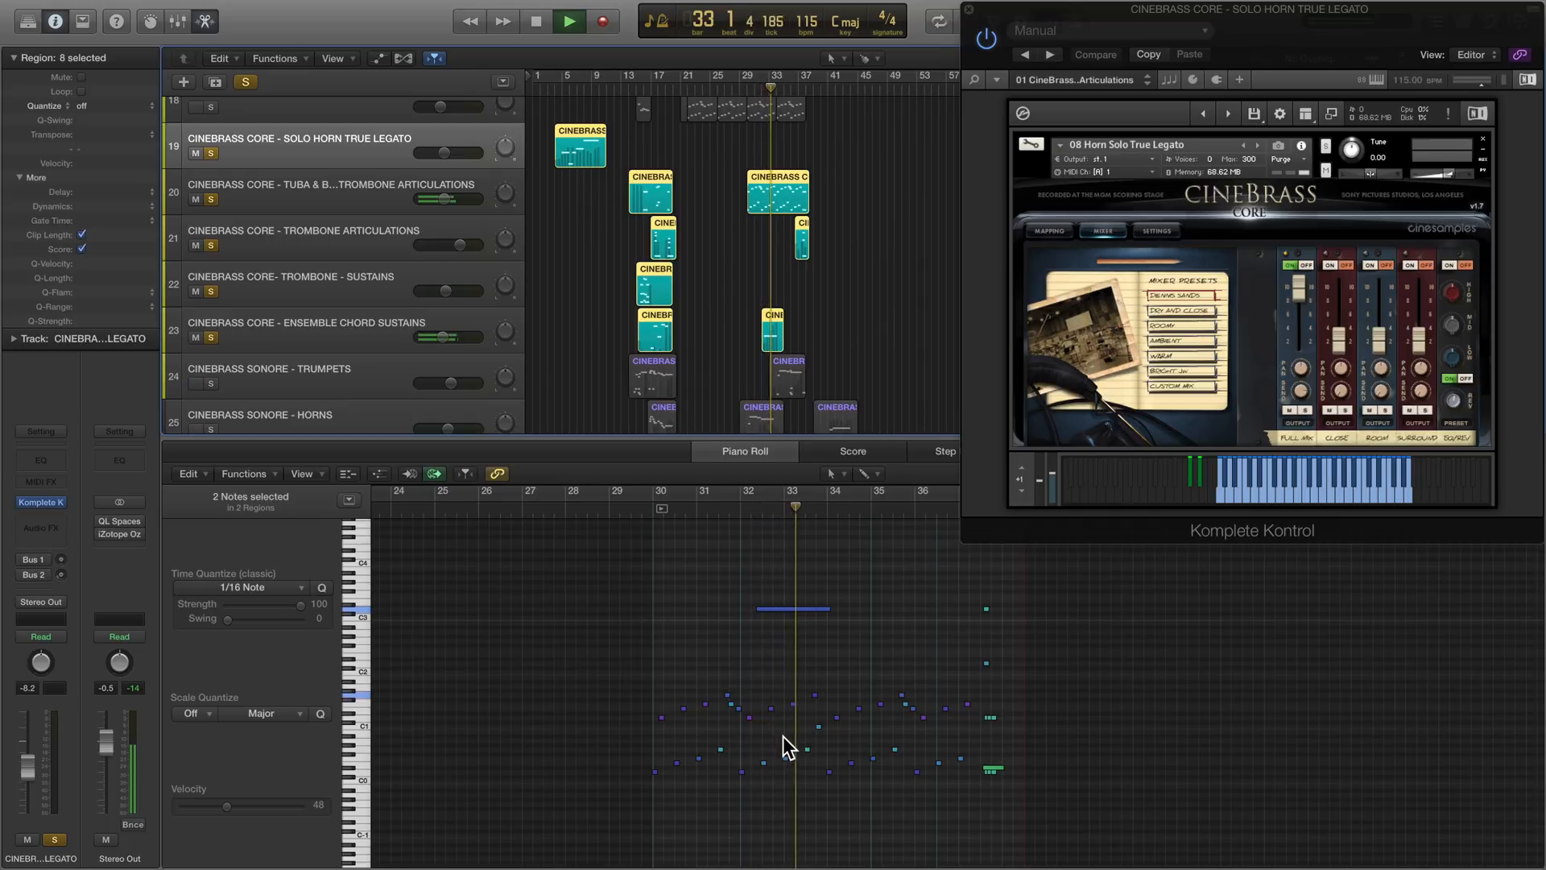
pyautogui.hscroll(6, 785, 741)
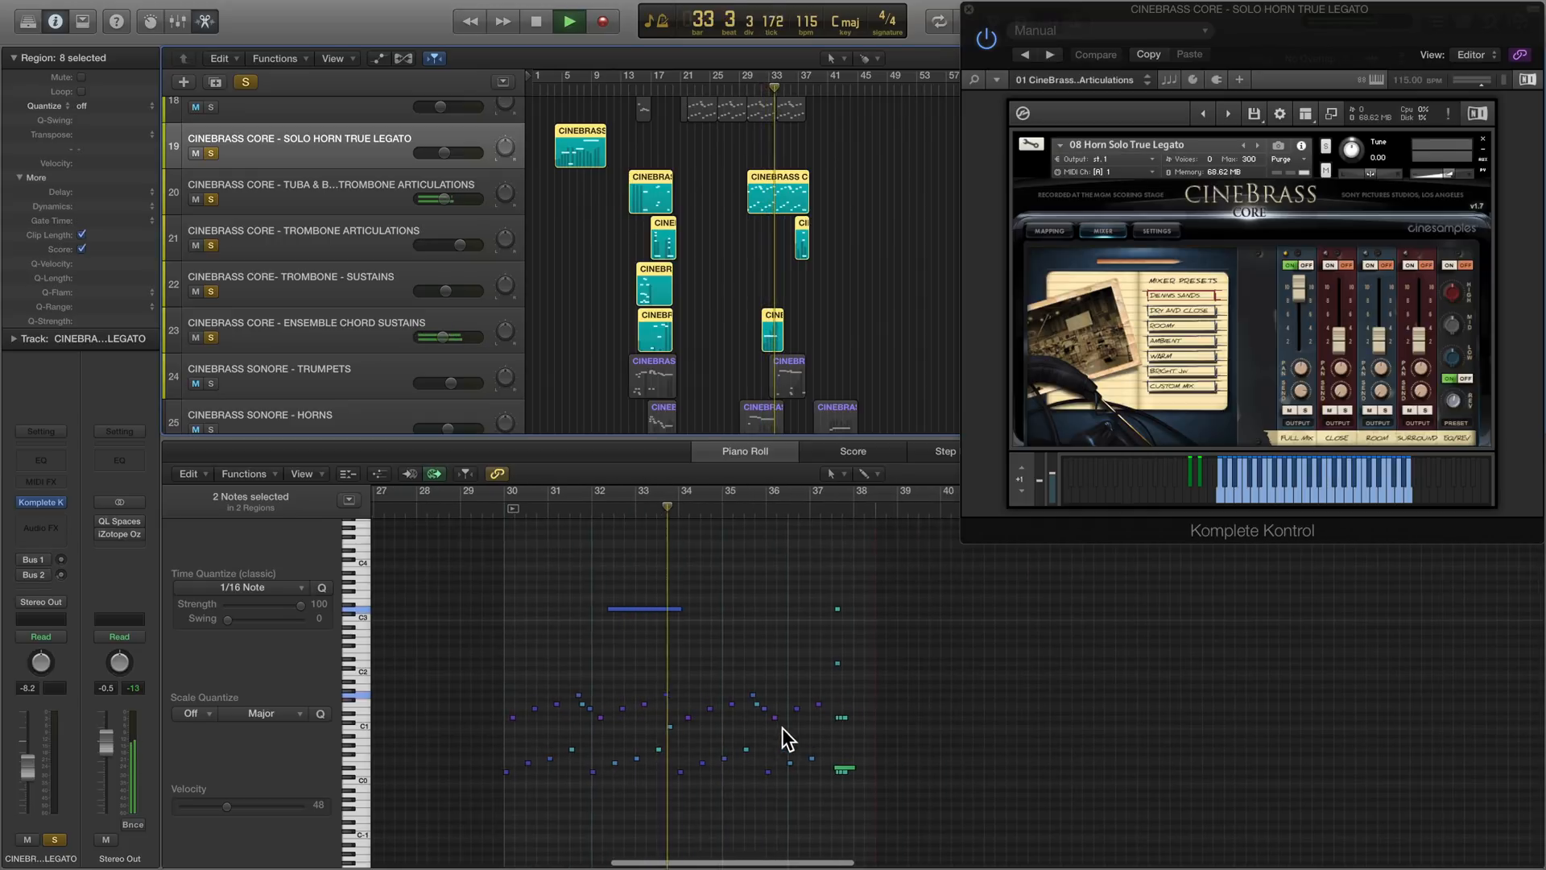
pyautogui.click(816, 510)
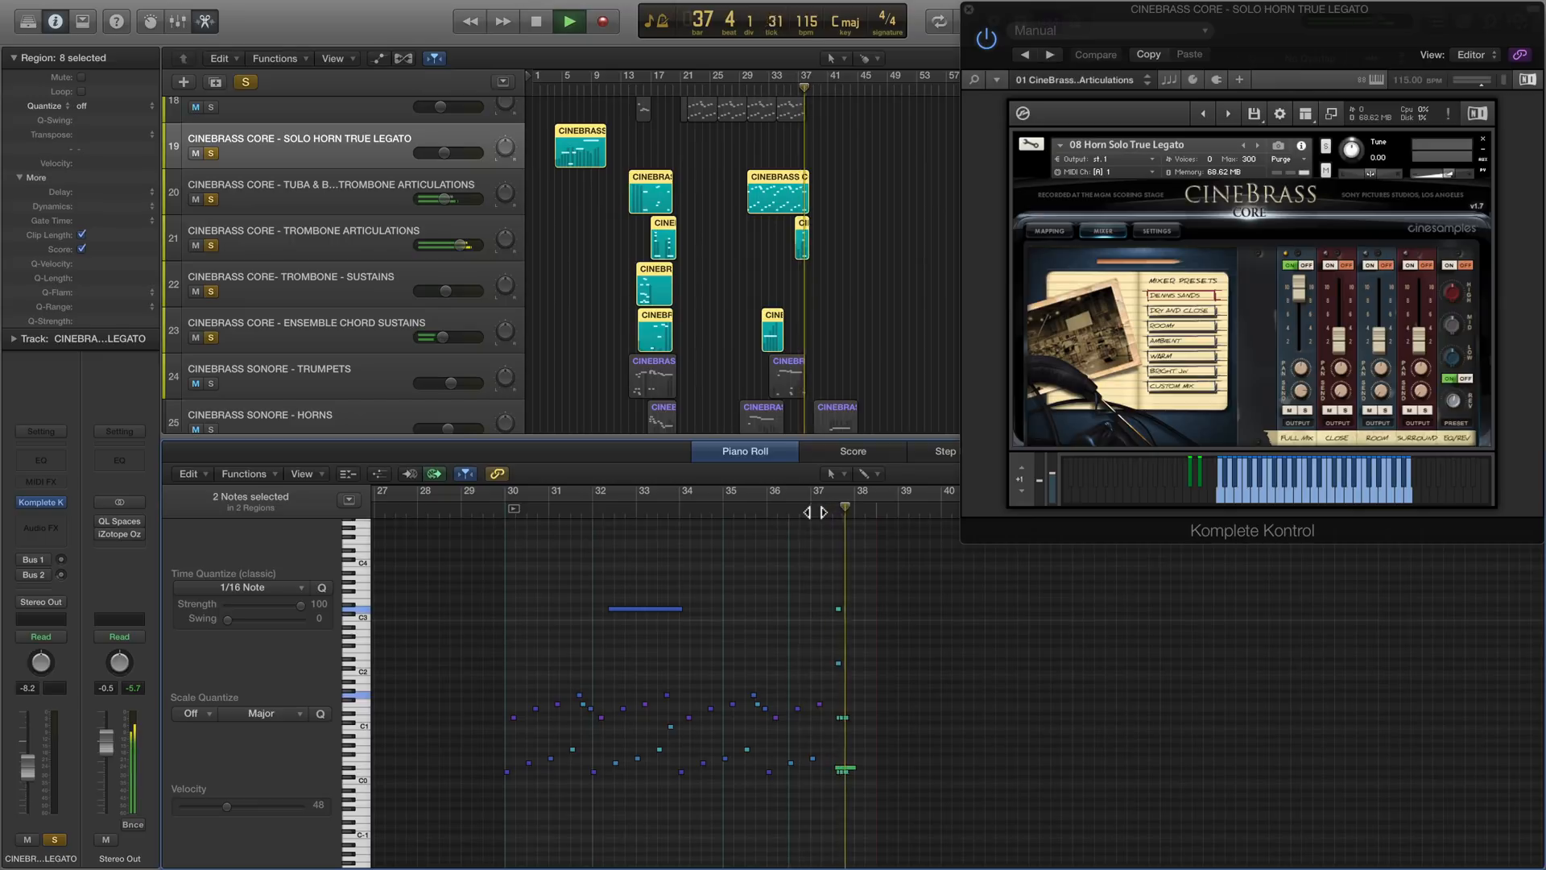
pyautogui.press('space')
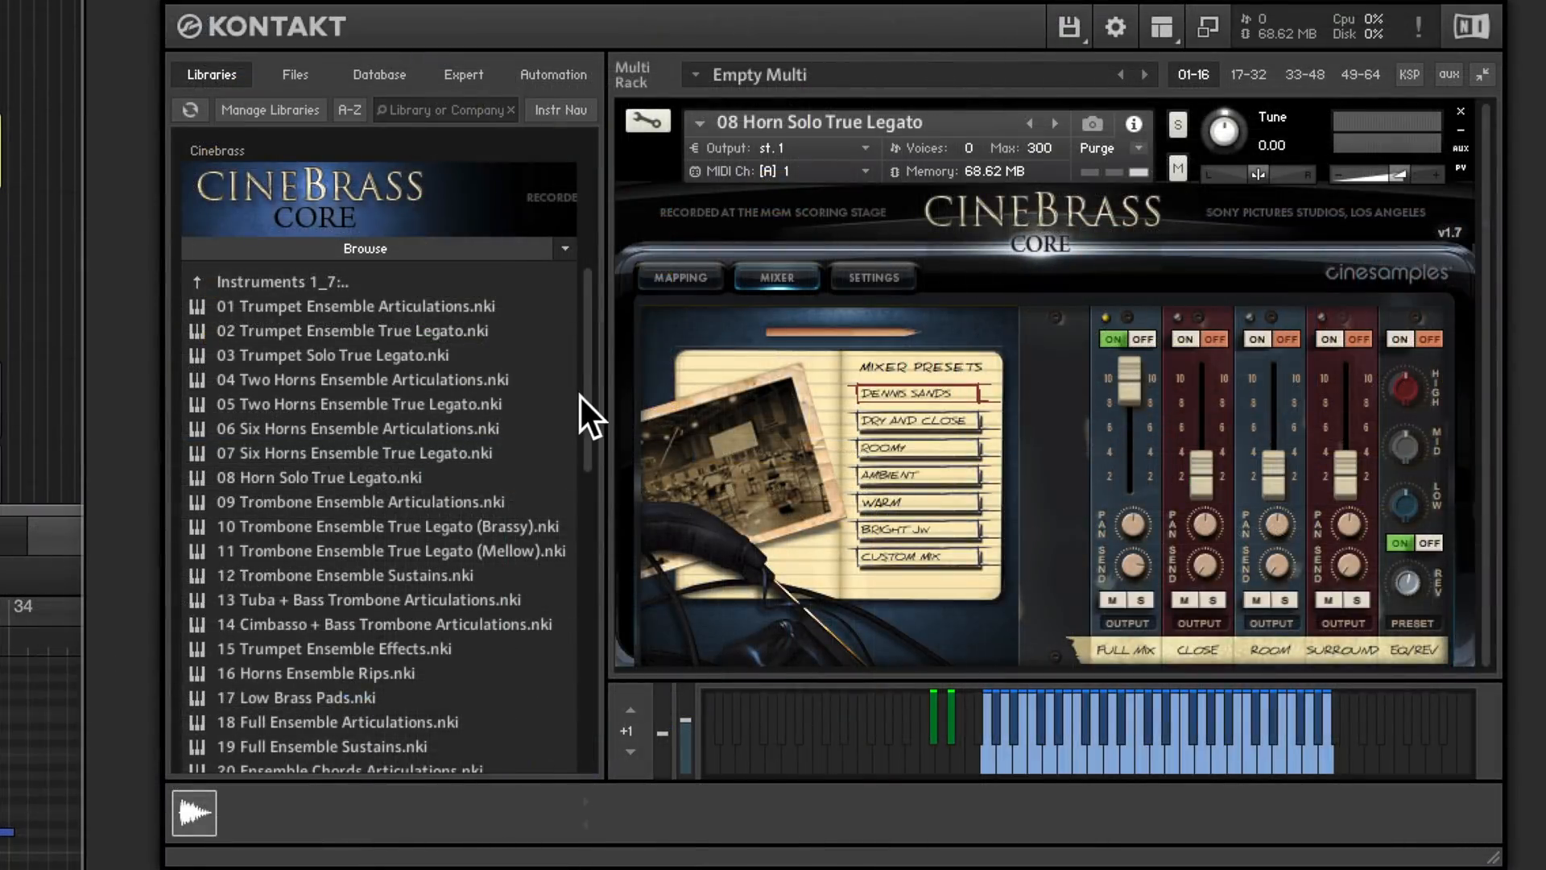
# - Examine the CineBrass Core library's Instruments patches, its Split Patches folder and its Multis in the Kontakt browser
pyautogui.scroll(-3, 583, 411)
pyautogui.scroll(2, 296, 726)
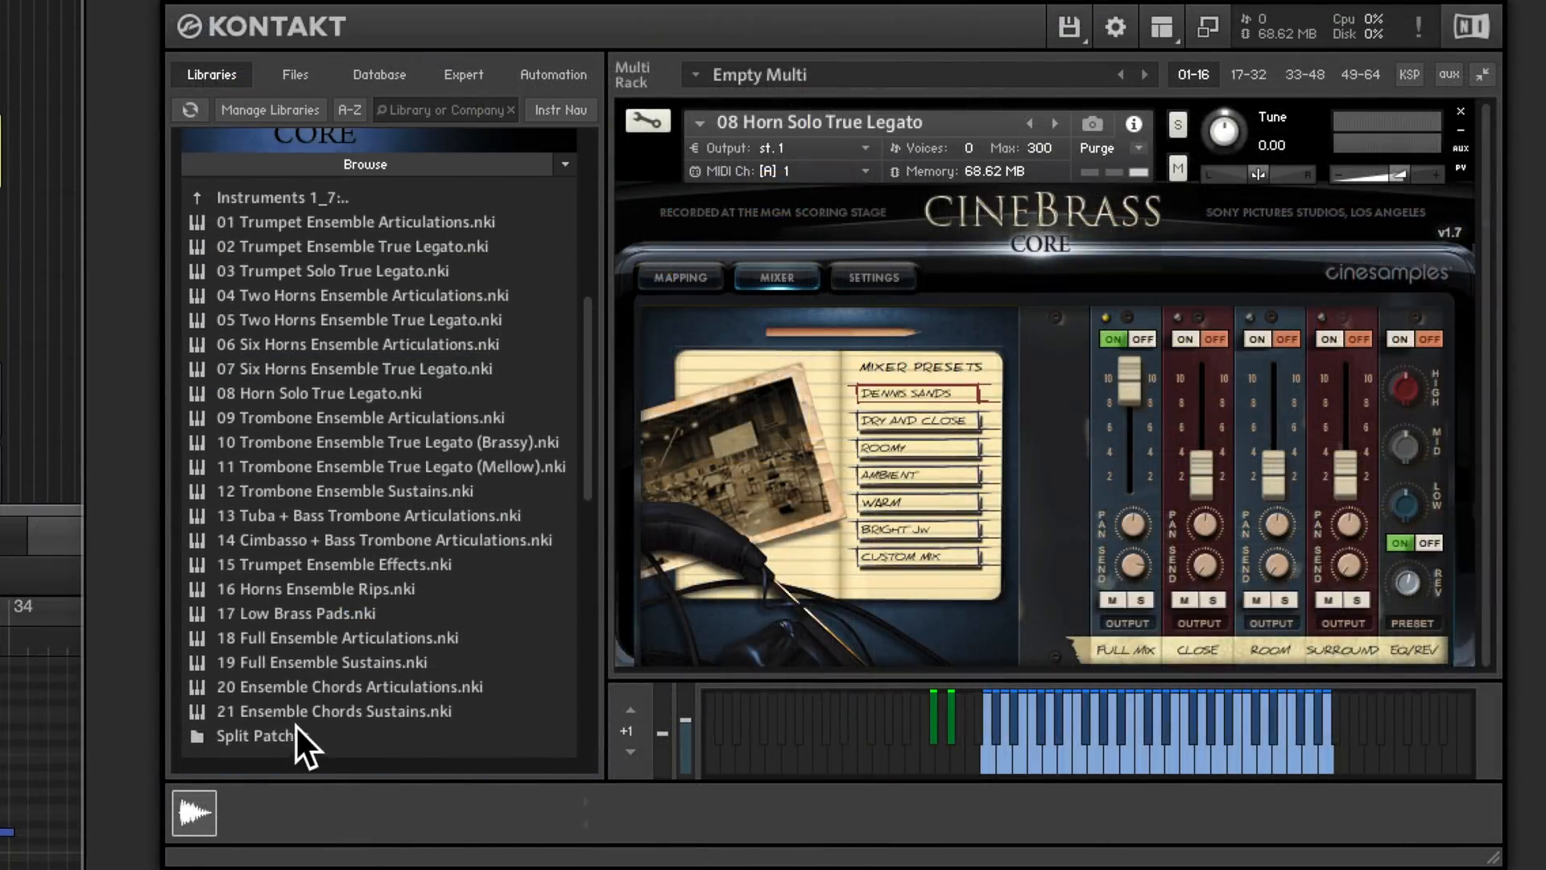
pyautogui.doubleClick(296, 727)
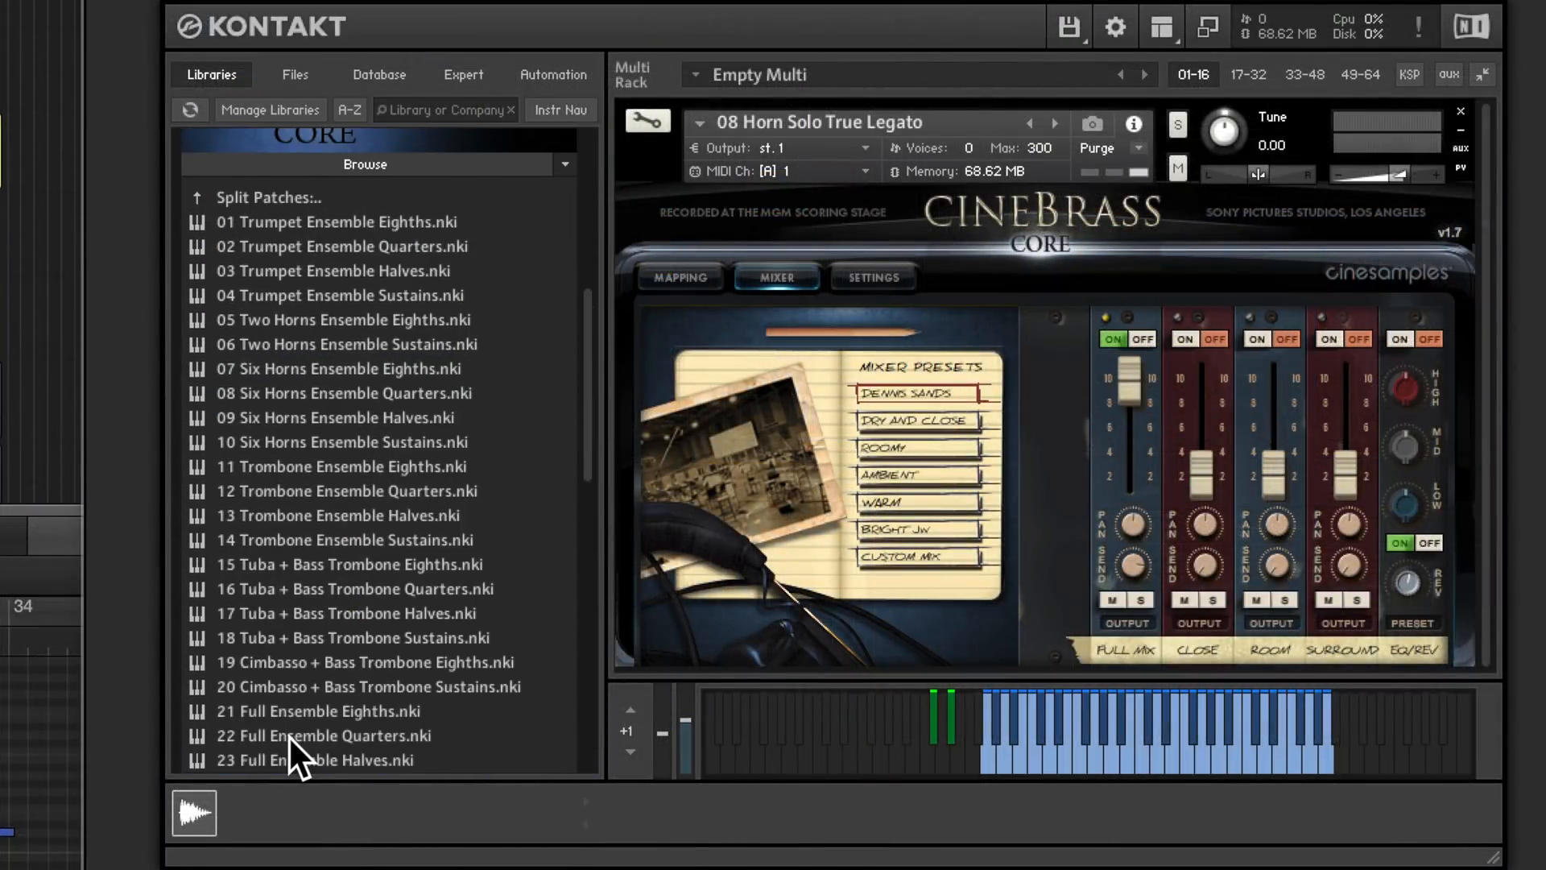
pyautogui.doubleClick(292, 199)
pyautogui.doubleClick(292, 199)
pyautogui.doubleClick(278, 219)
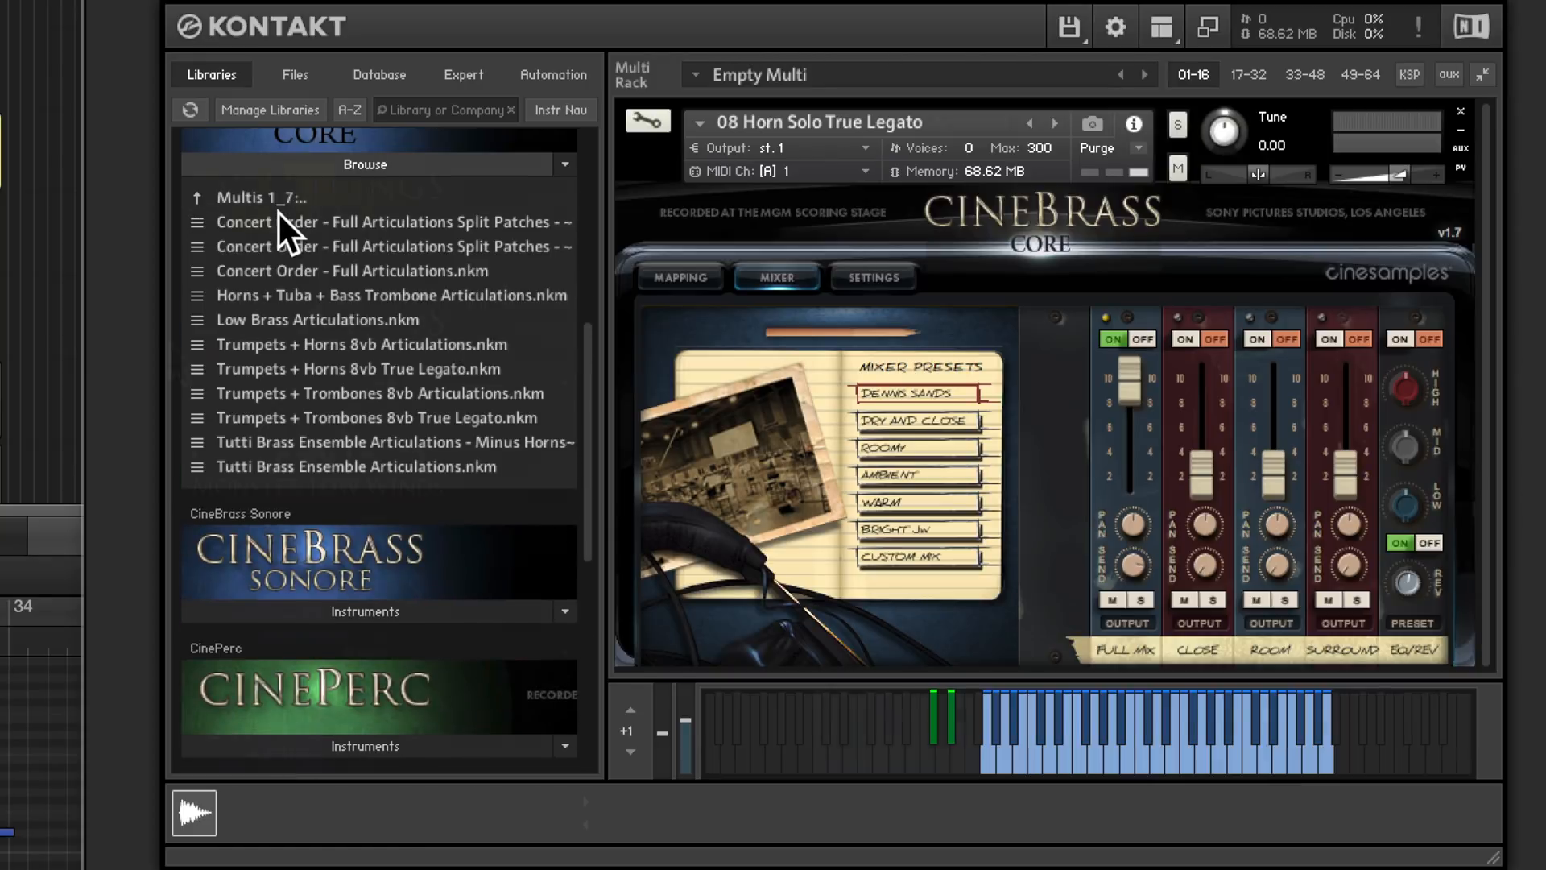
# - Compare the Close, Room and Surround microphone channels one at a time in the mixer of the CineBrass Core Tuba + Bass Trombone patch
pyautogui.doubleClick(279, 212)
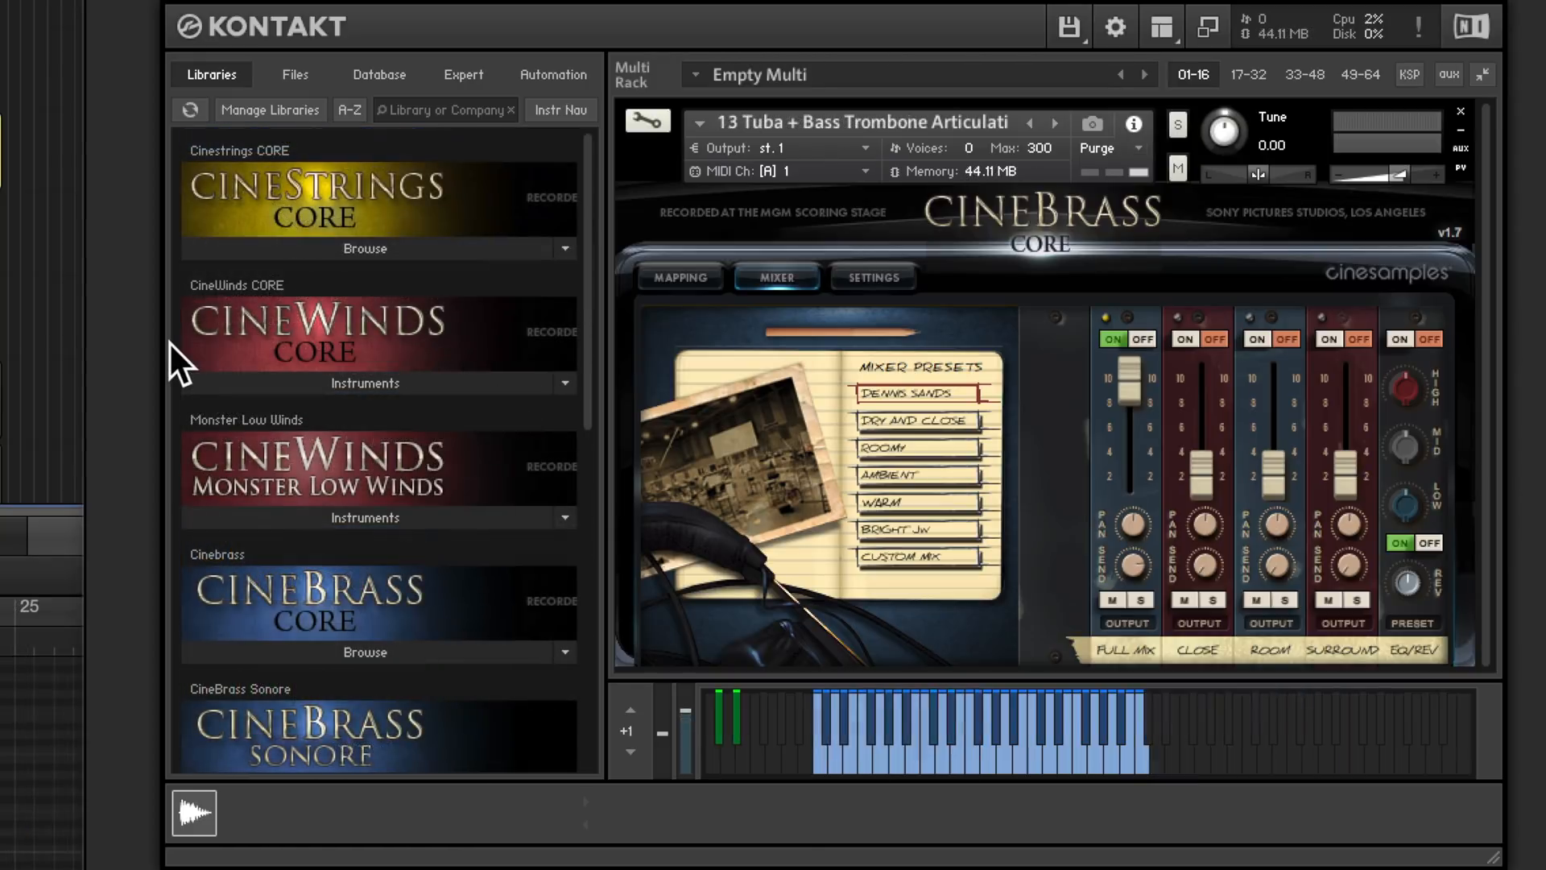
pyautogui.click(1184, 338)
pyautogui.click(1111, 338)
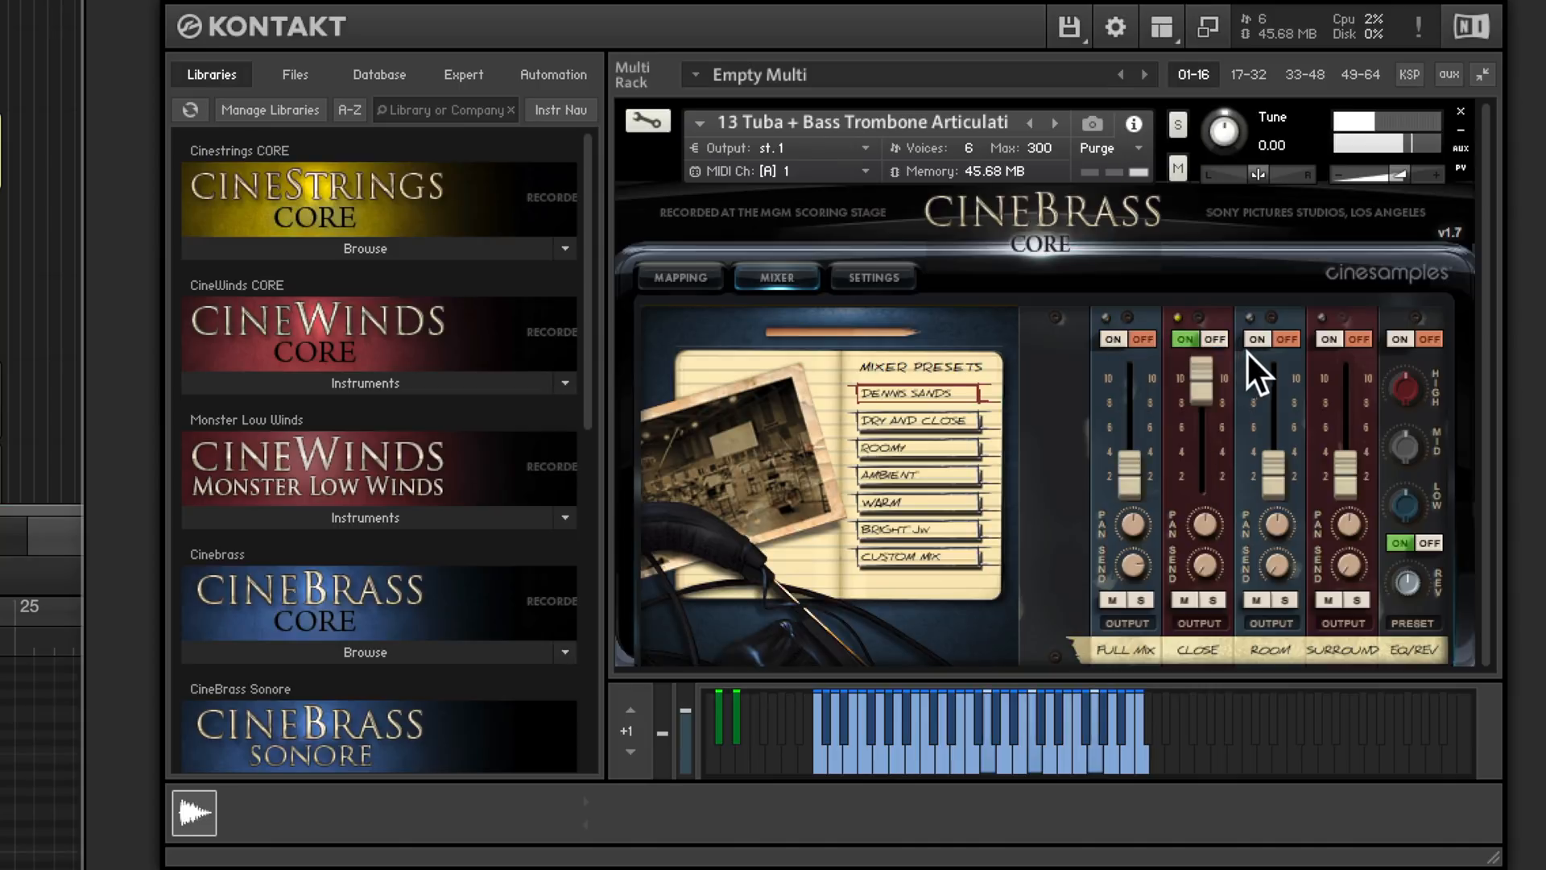
pyautogui.click(1255, 339)
pyautogui.click(1188, 337)
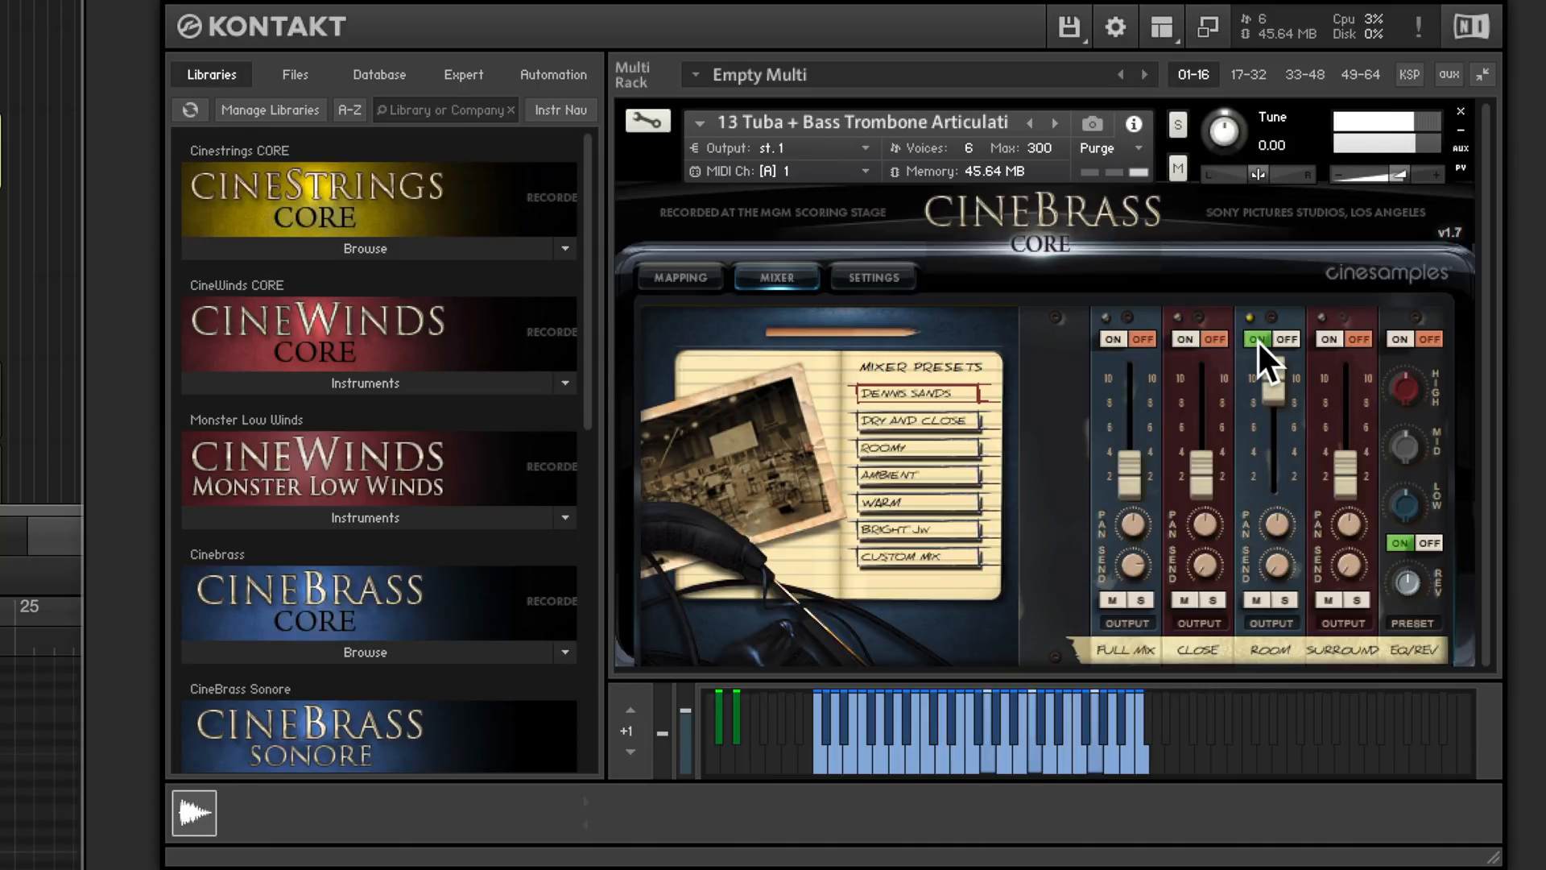
pyautogui.click(1329, 339)
pyautogui.click(1256, 338)
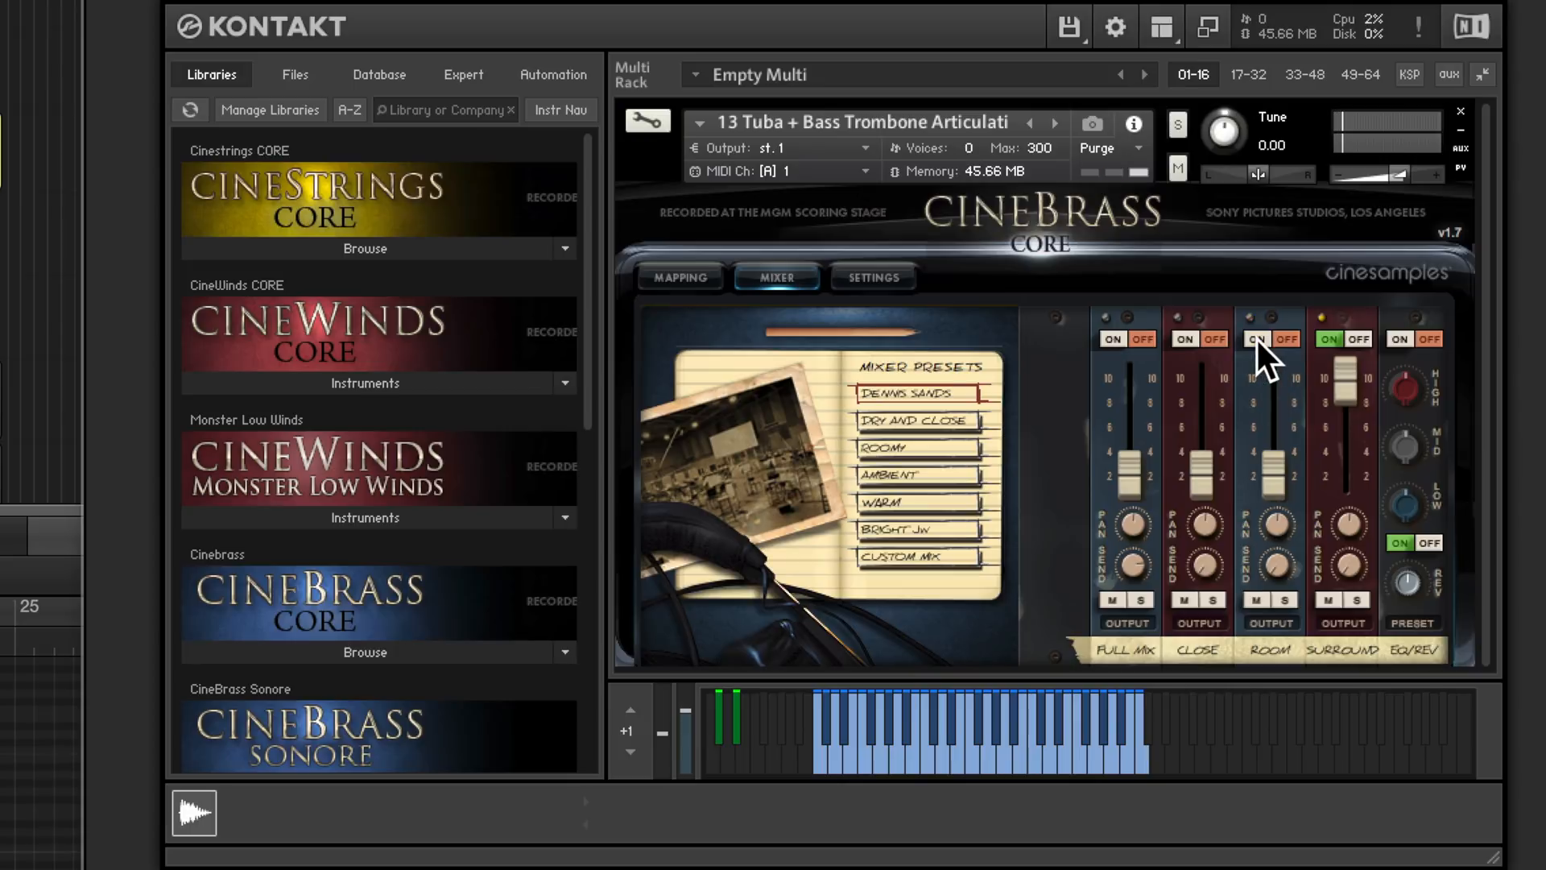
pyautogui.click(1153, 337)
# - Select the CineBrass Core solo horn true legato track, hide its Kontakt browser and move the plug-in window clear of the regions
pyautogui.click(384, 144)
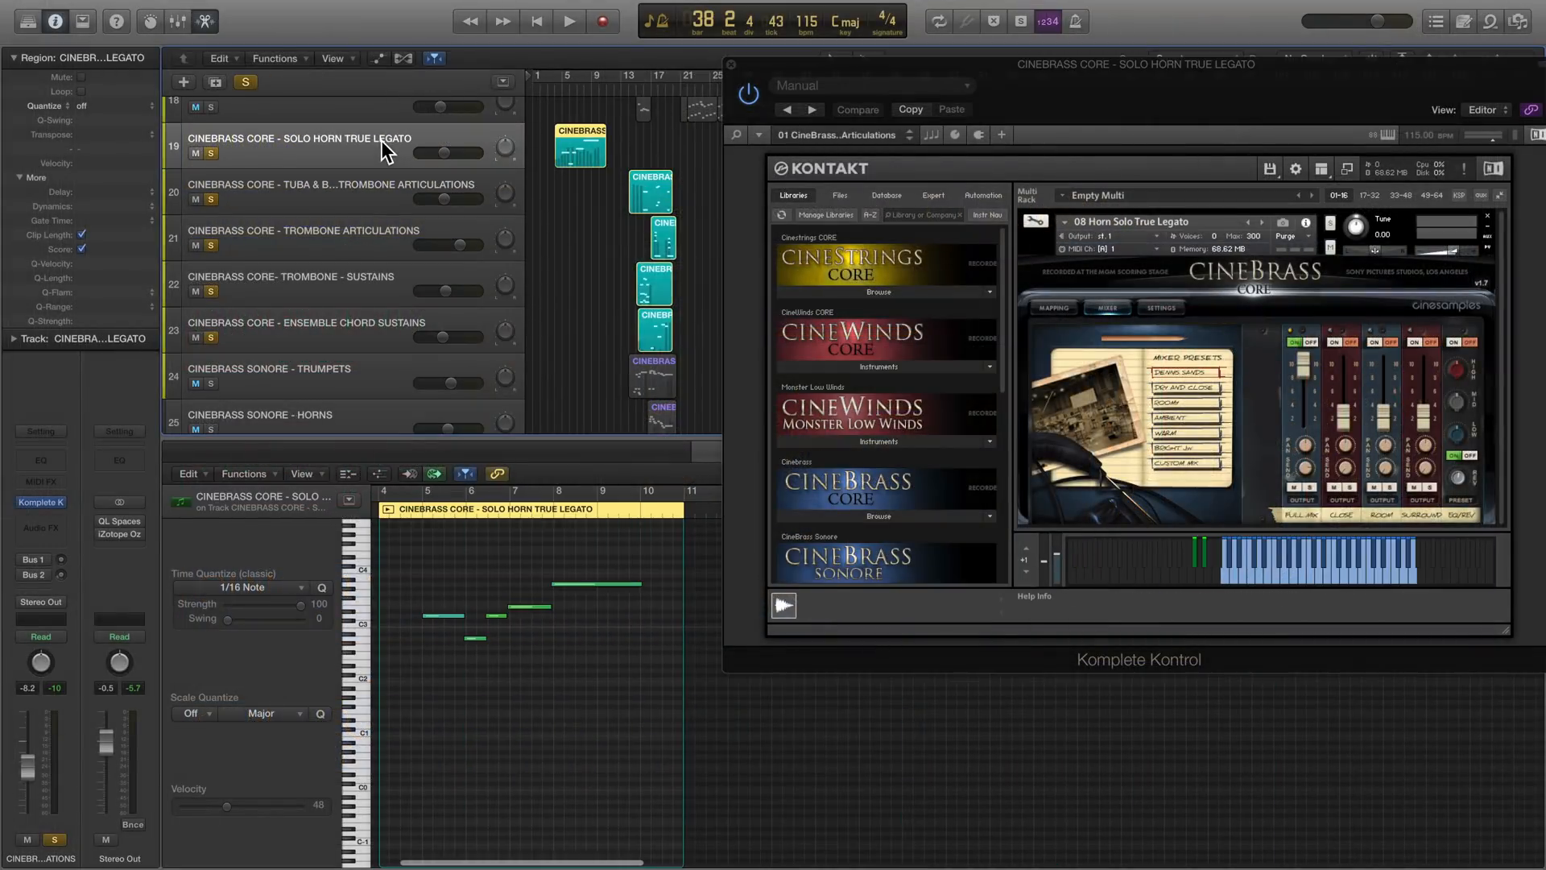
pyautogui.click(1323, 162)
pyautogui.moveTo(1192, 71); pyautogui.dragTo(1430, 16)
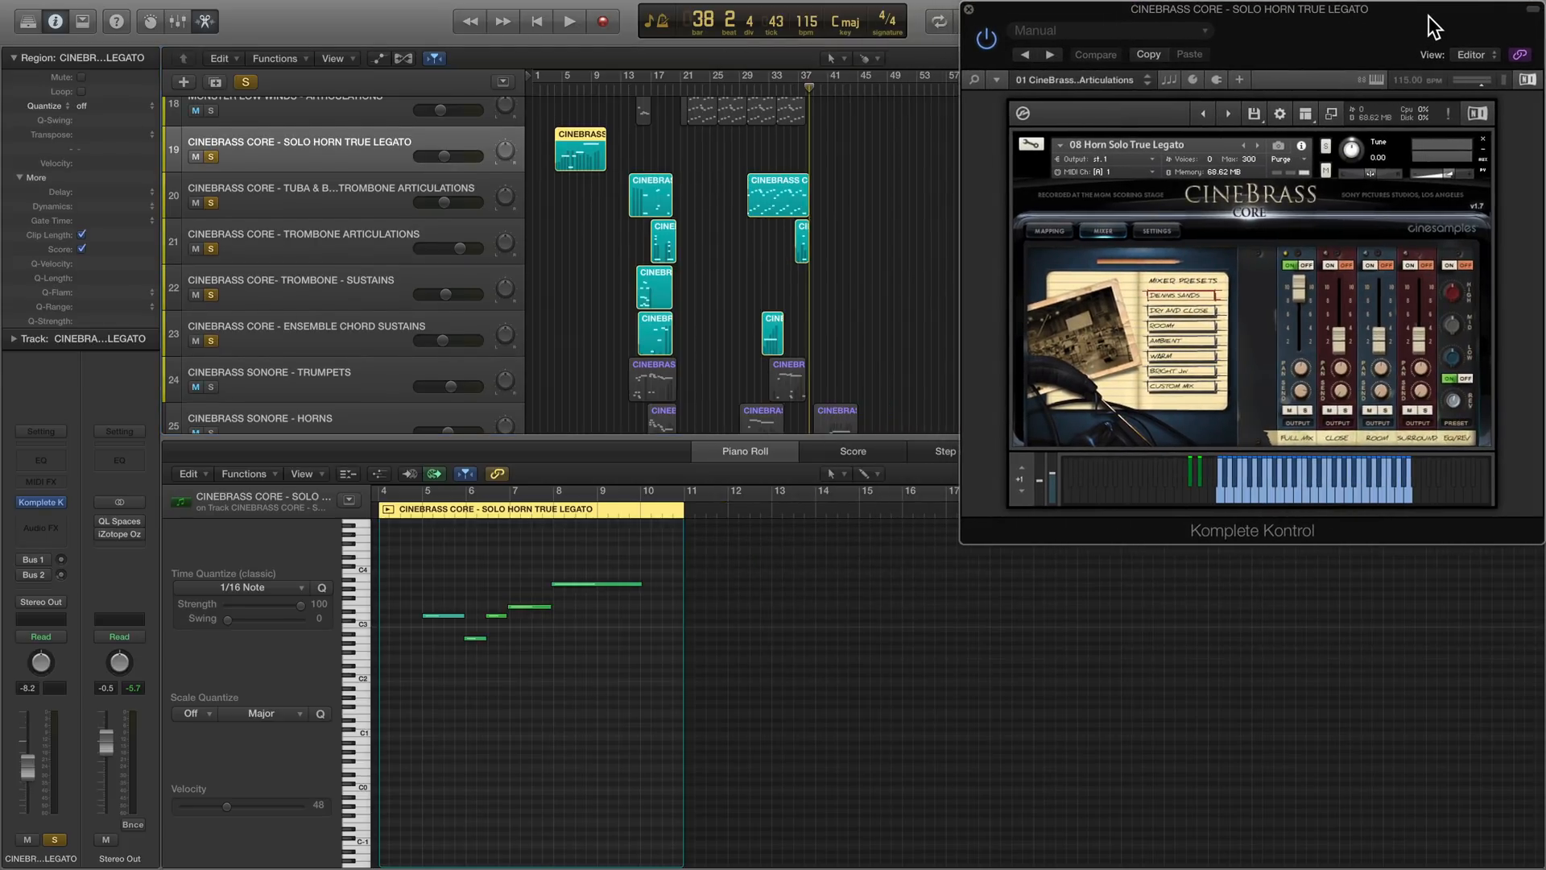
# - Play the CineBrass Core solo horn true legato part from bar 4 to about bar 10
pyautogui.click(557, 83)
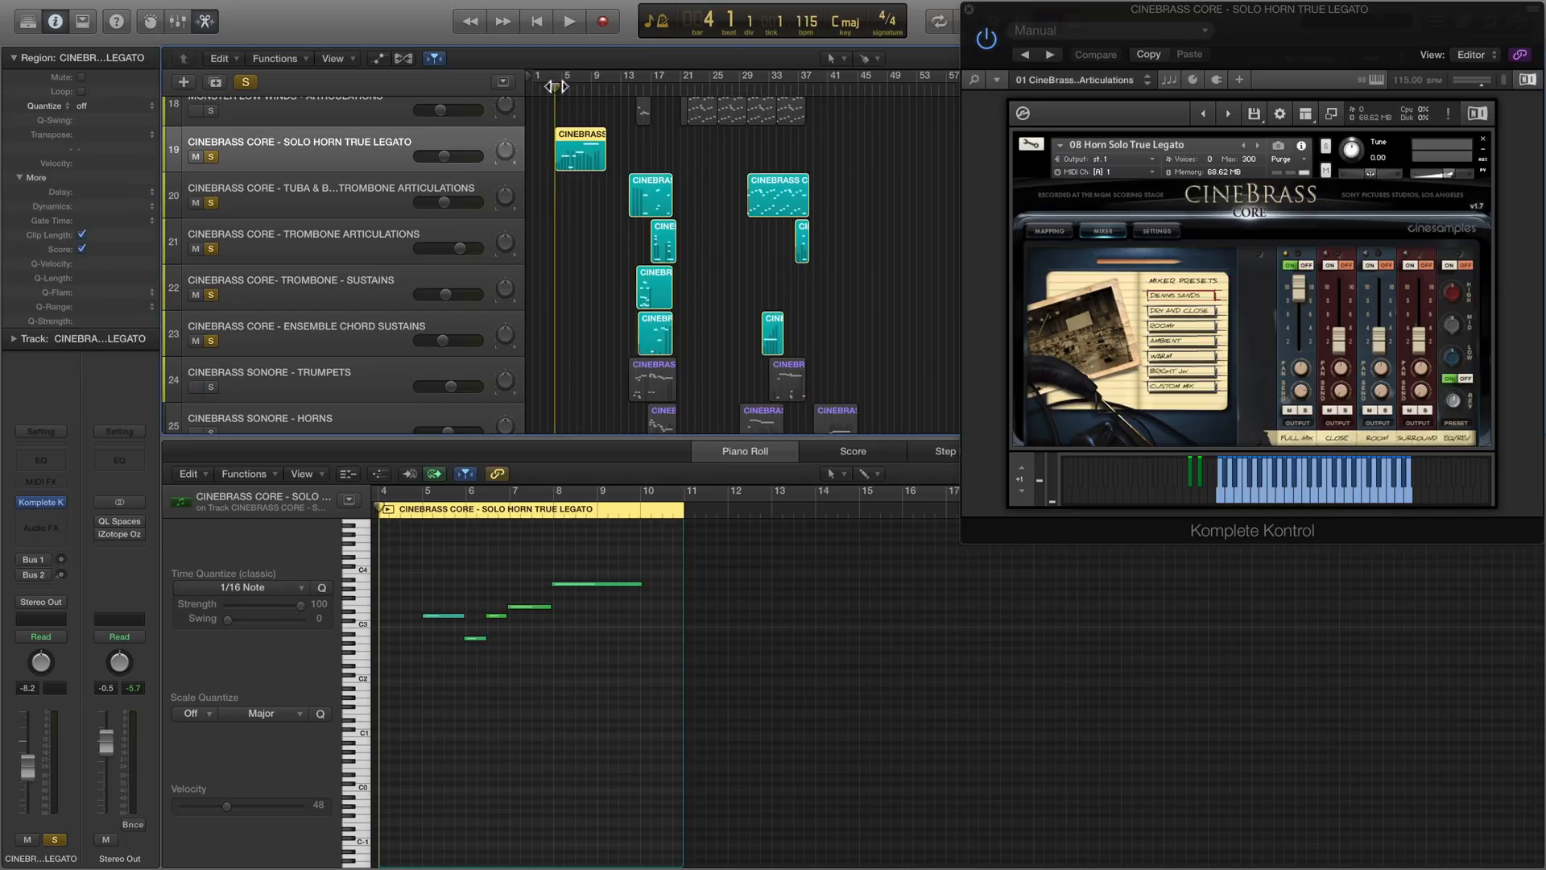
pyautogui.press('space')
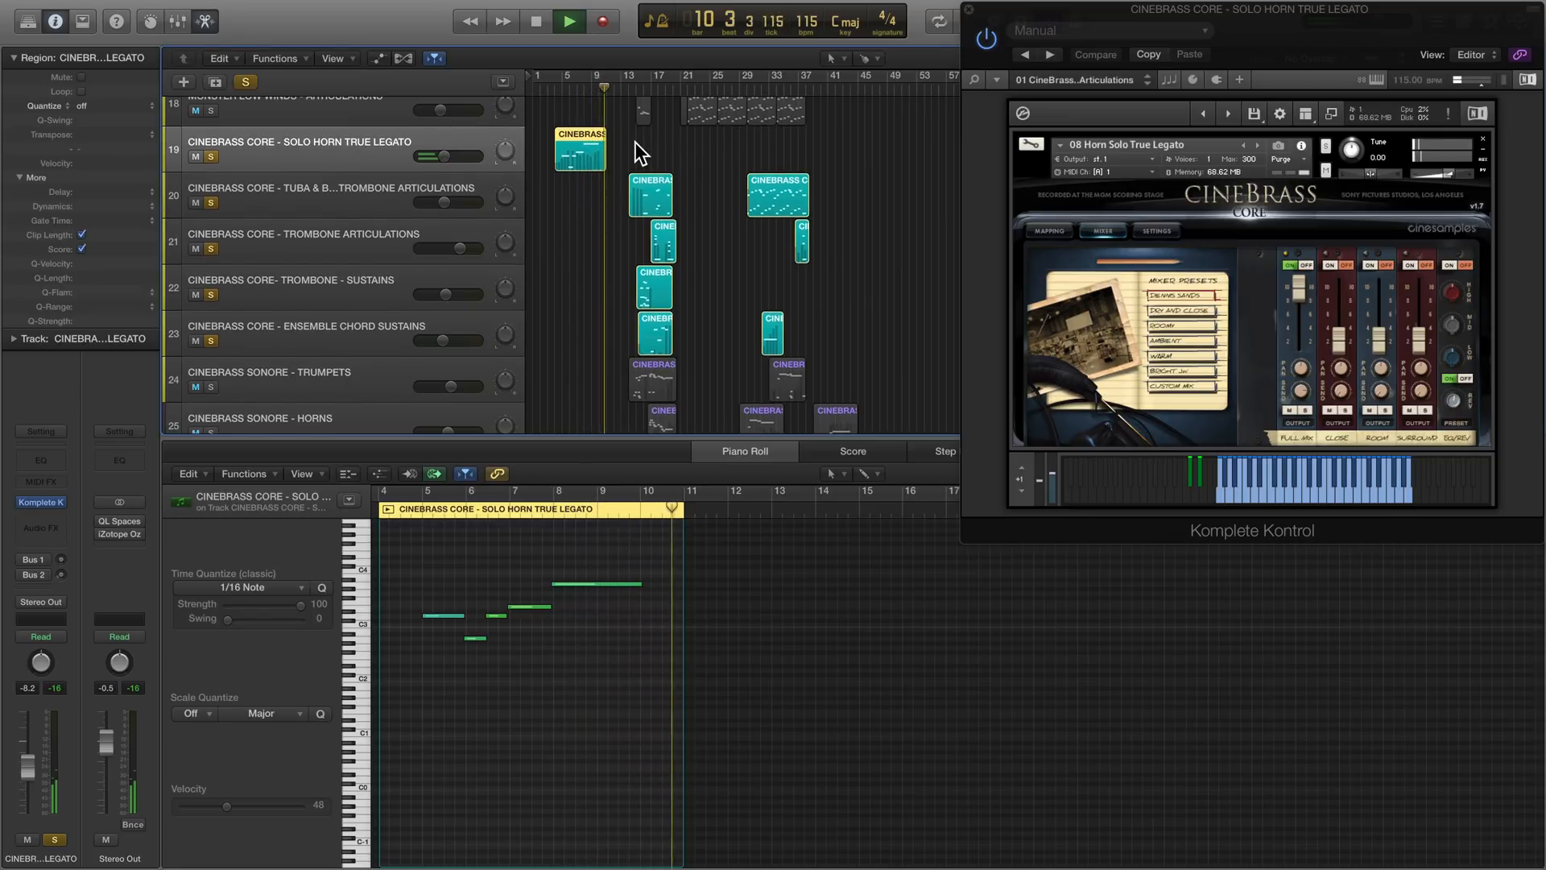
pyautogui.press('space')
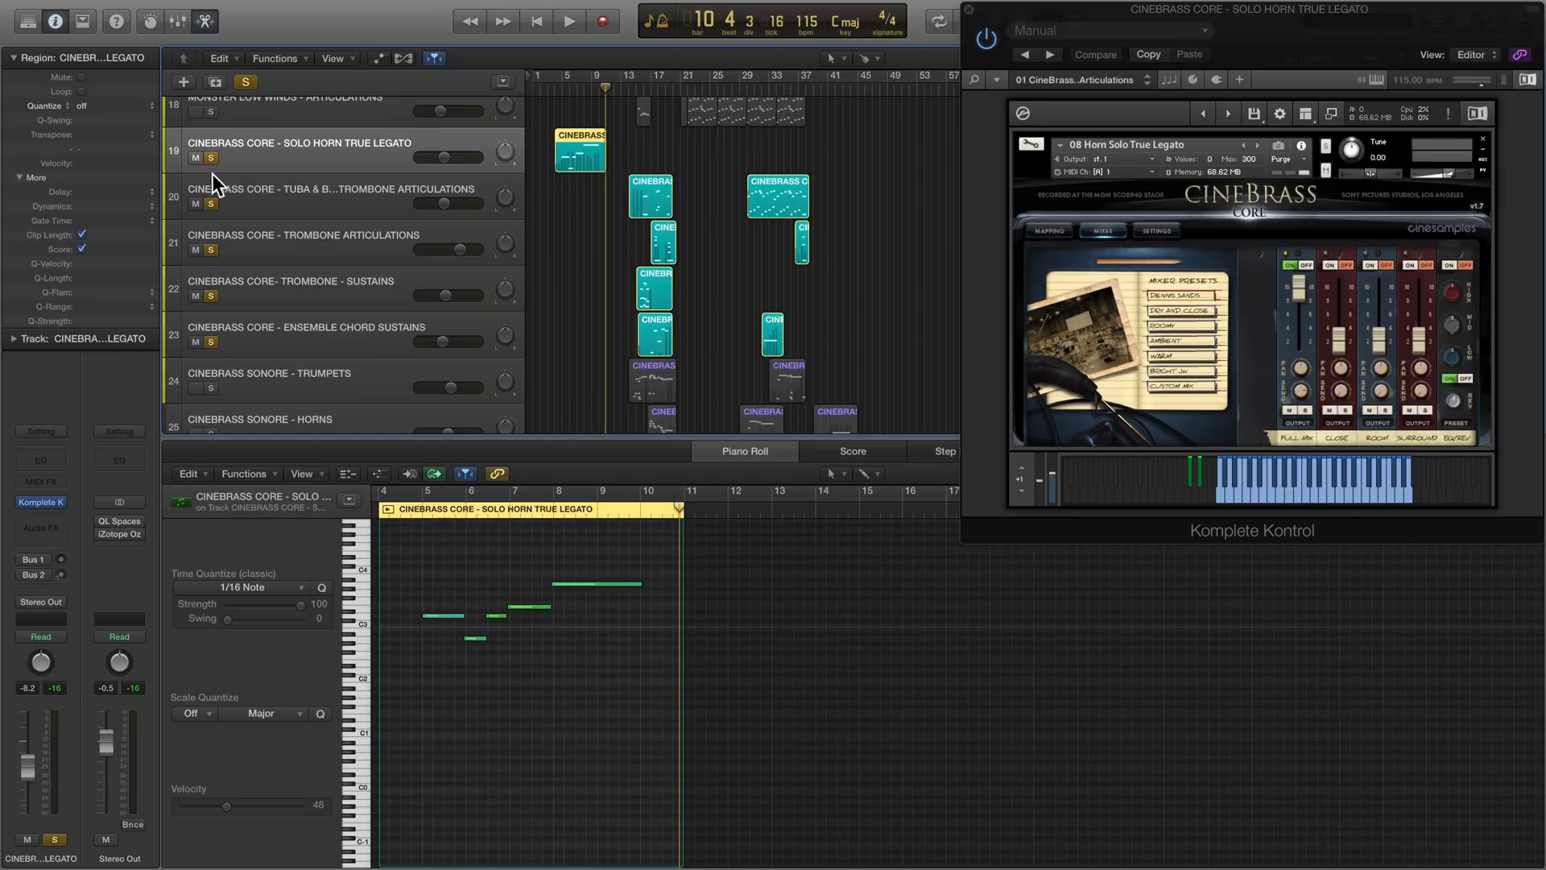
# - Keep only the tuba and trombone tracks soloed and play them from bar 15 to about bar 20, checking the tuba and trombone articulation tracks
pyautogui.moveTo(212, 158)
pyautogui.mouseDown()
pyautogui.moveTo(212, 341)
pyautogui.moveTo(211, 205)
pyautogui.mouseUp()
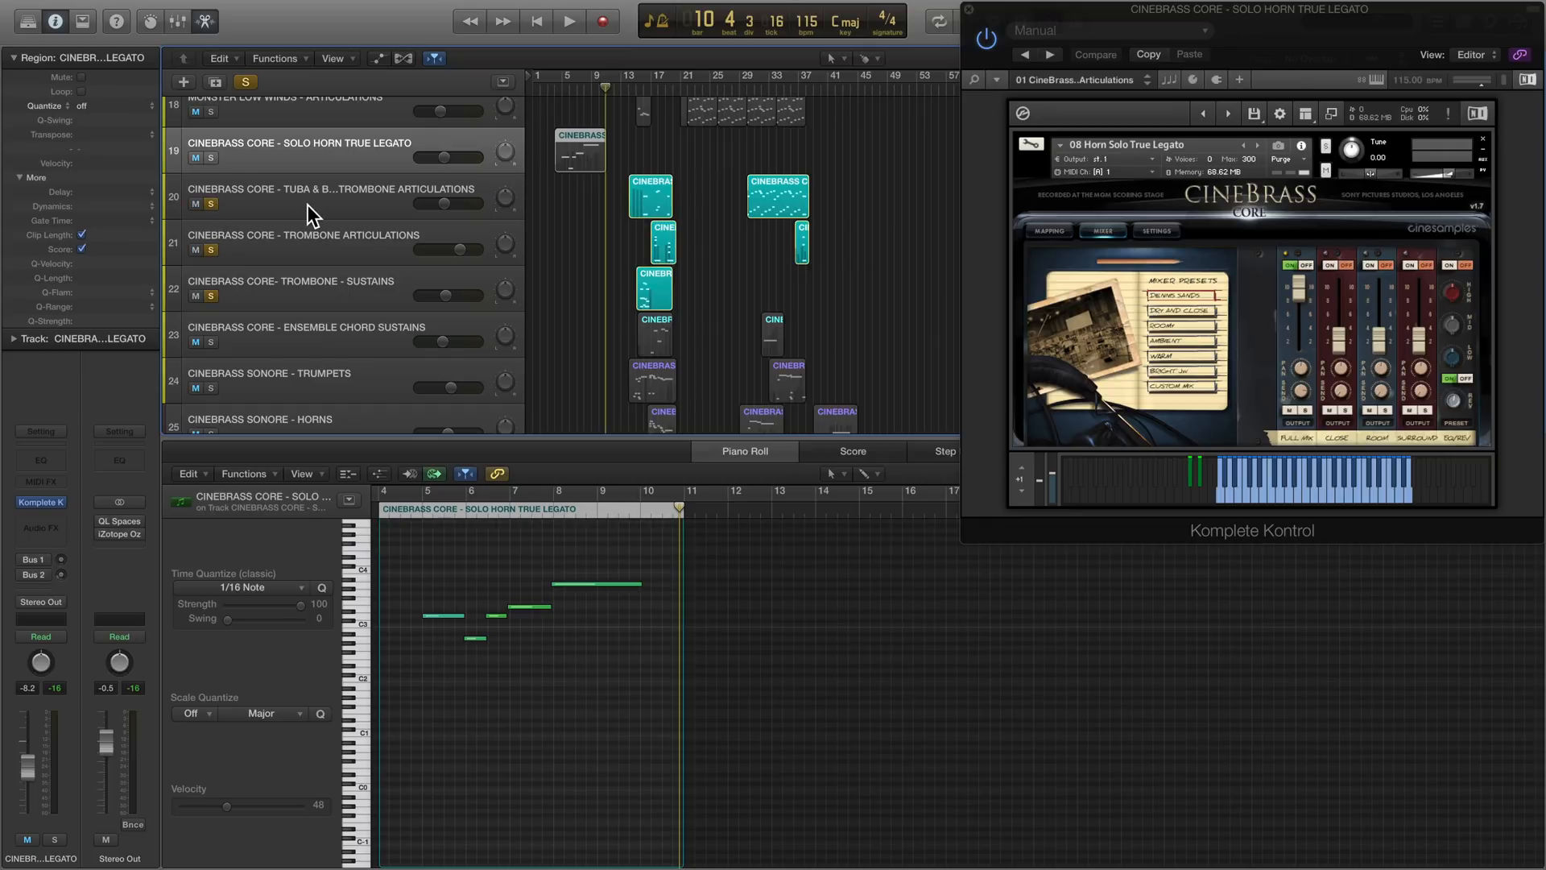
pyautogui.click(308, 204)
pyautogui.moveTo(627, 90); pyautogui.dragTo(638, 90)
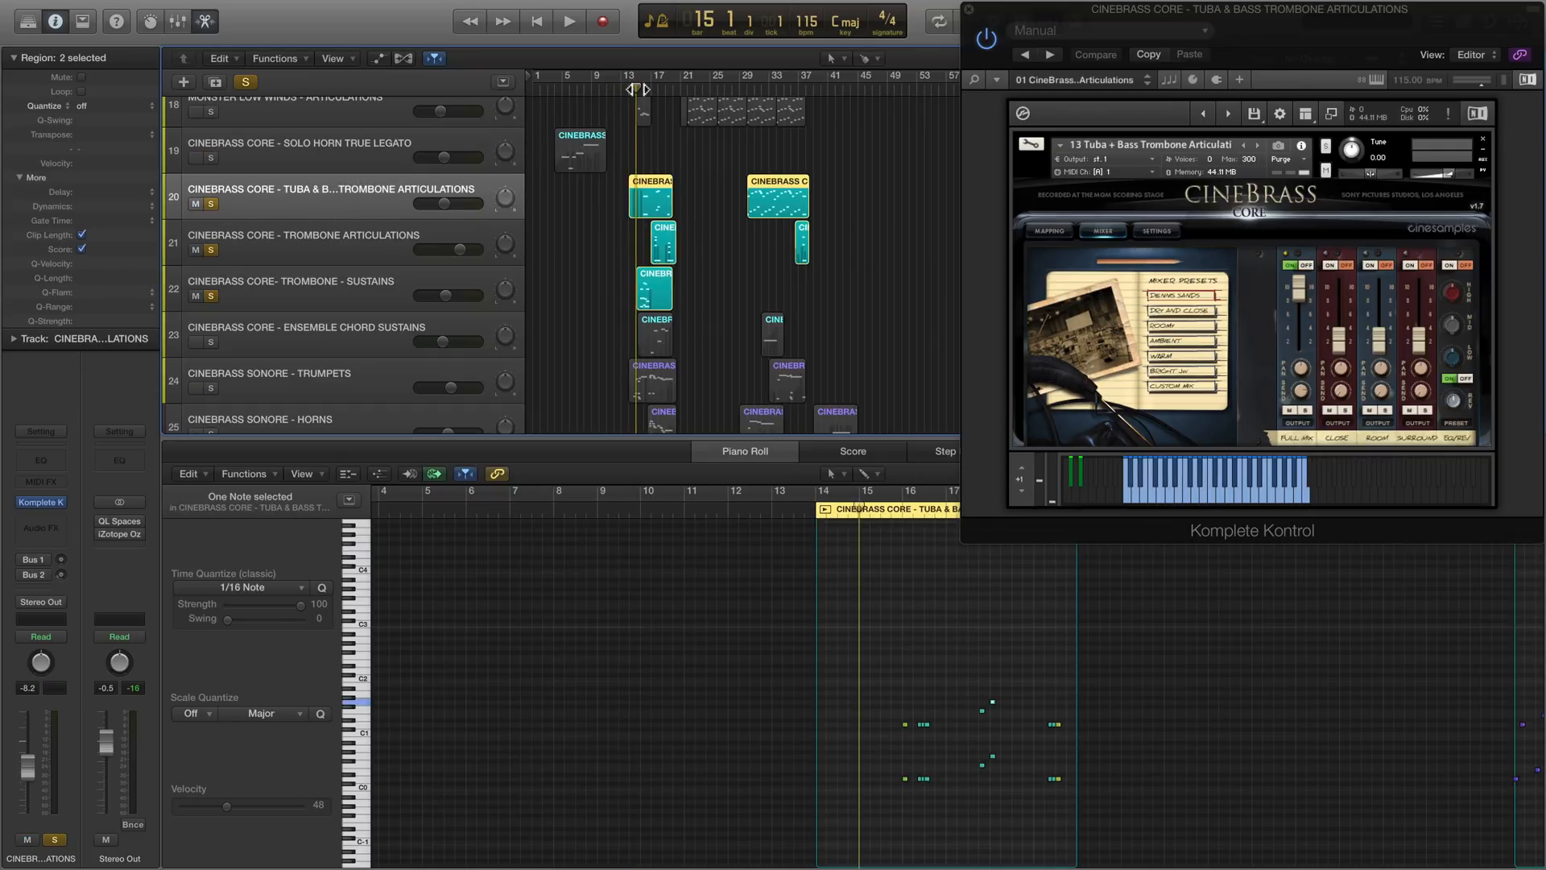
pyautogui.press('space')
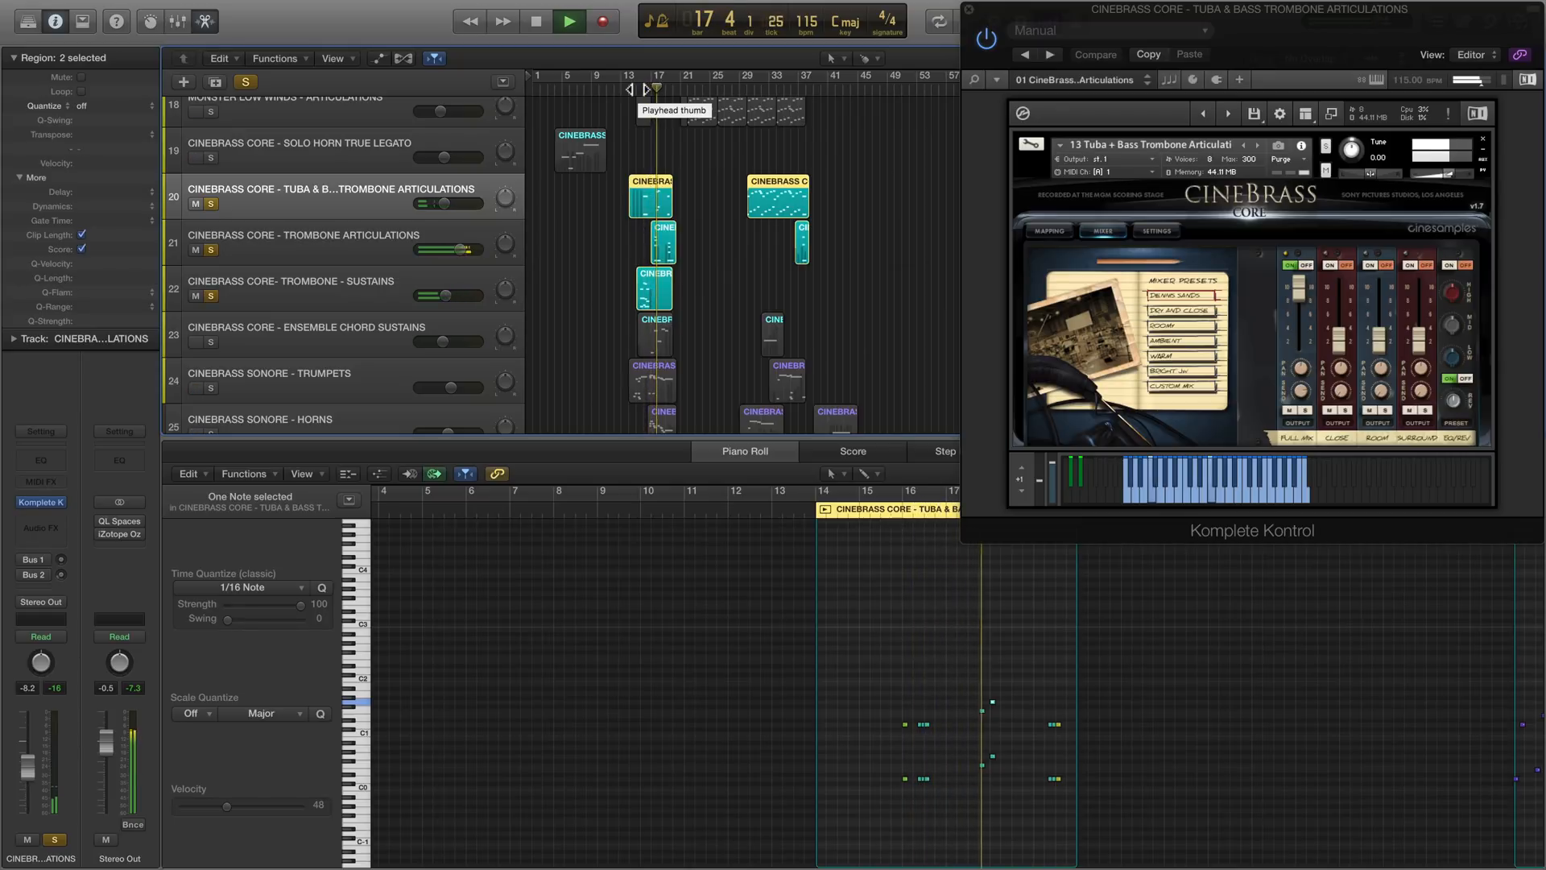
pyautogui.click(365, 243)
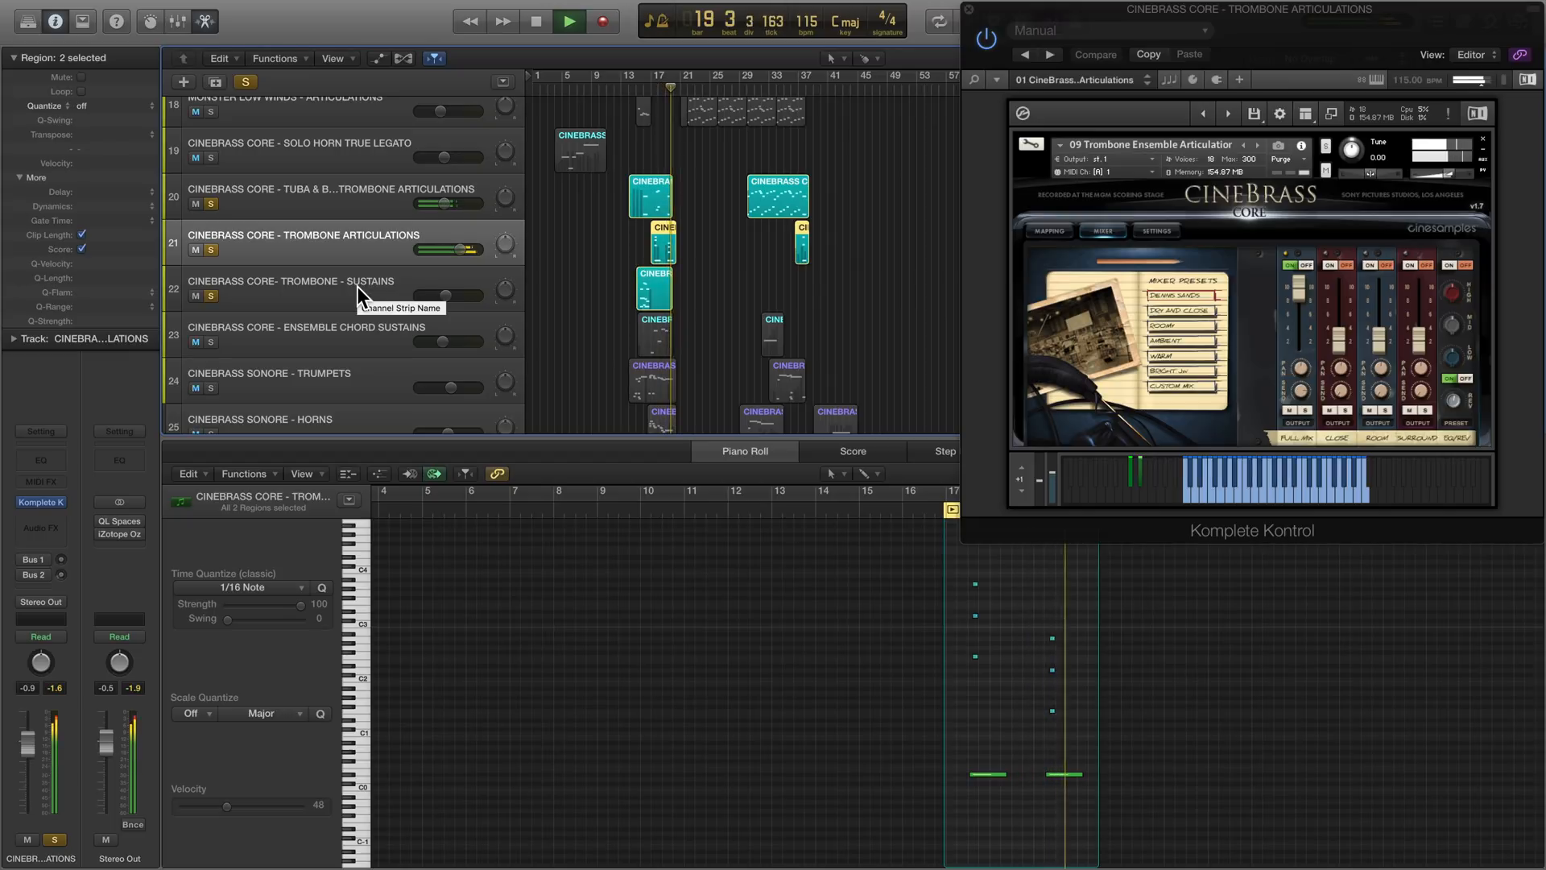
pyautogui.press('space')
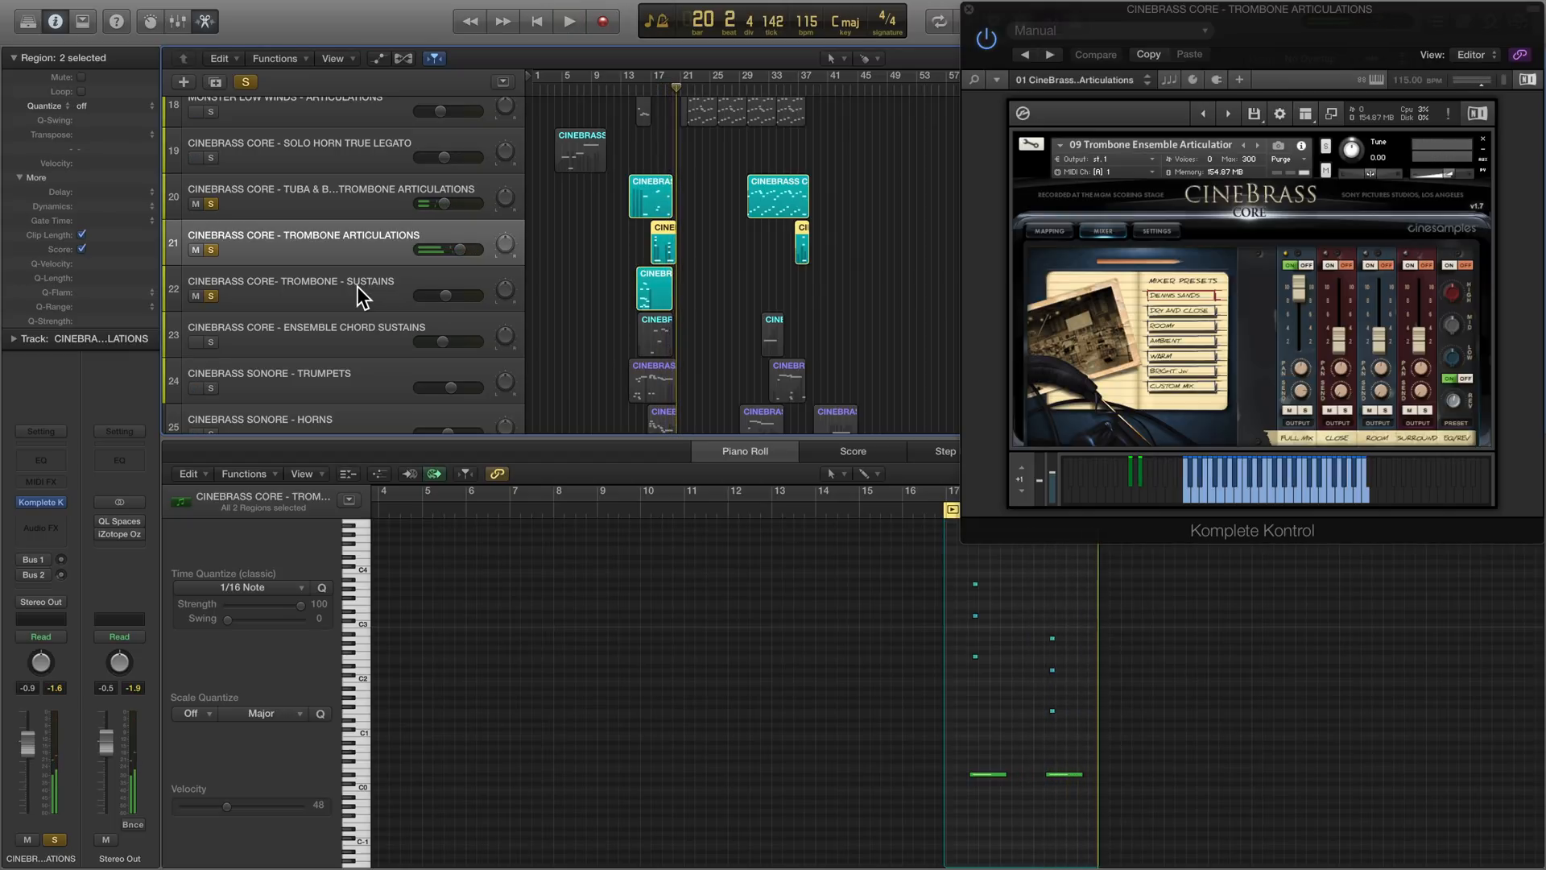
# - Solo only the CineBrass Core ensemble chord sustains track and play it from bar 16 to about bar 19
pyautogui.click(356, 287)
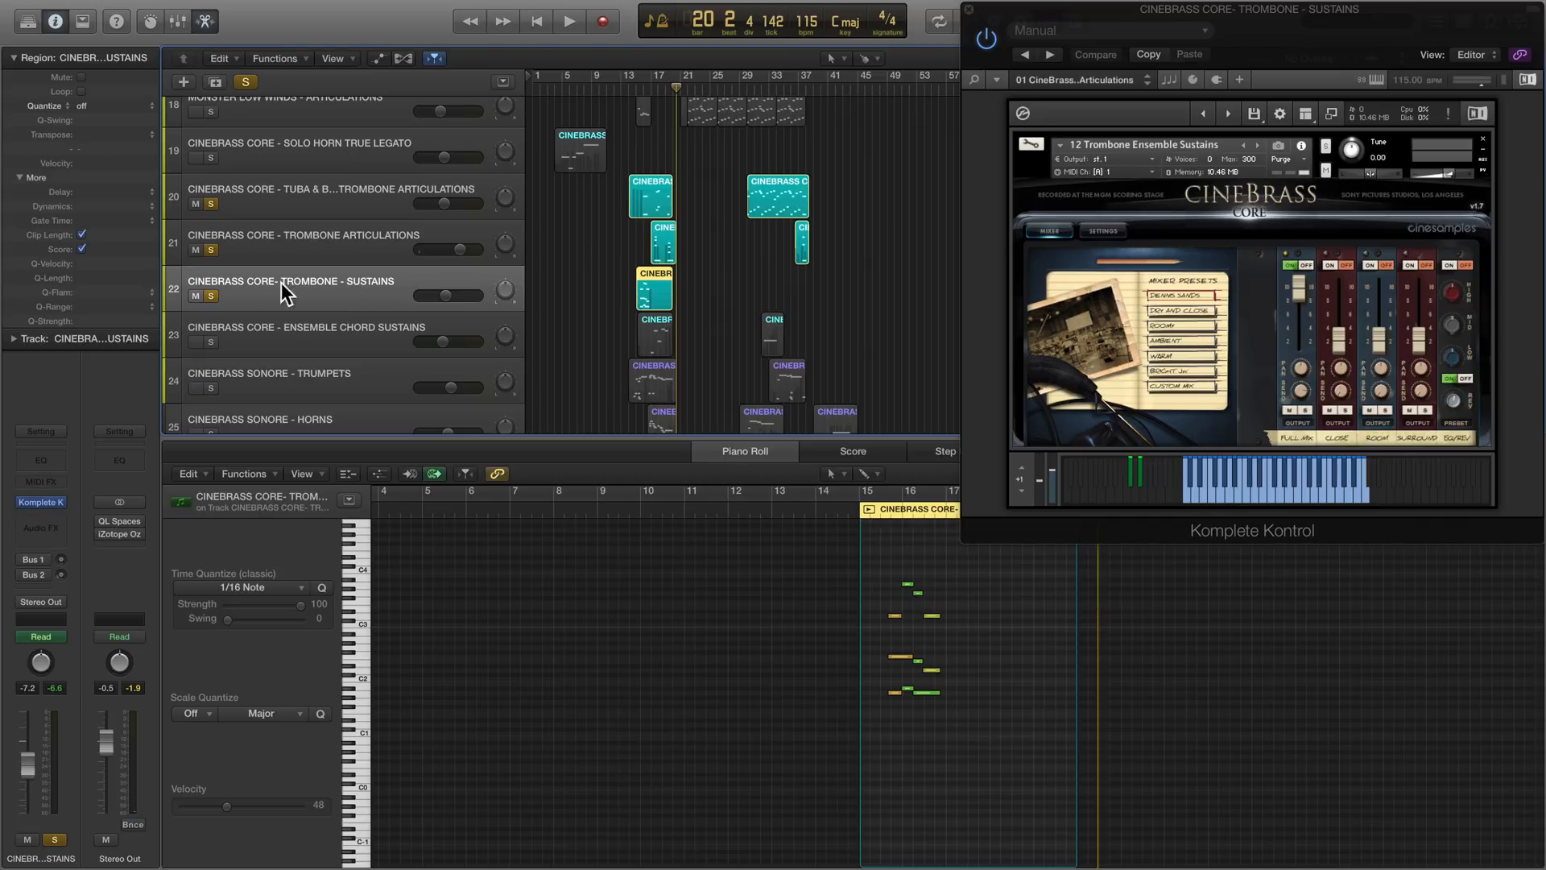
pyautogui.keyDown('alt'); pyautogui.click(211, 294); pyautogui.keyUp('alt')
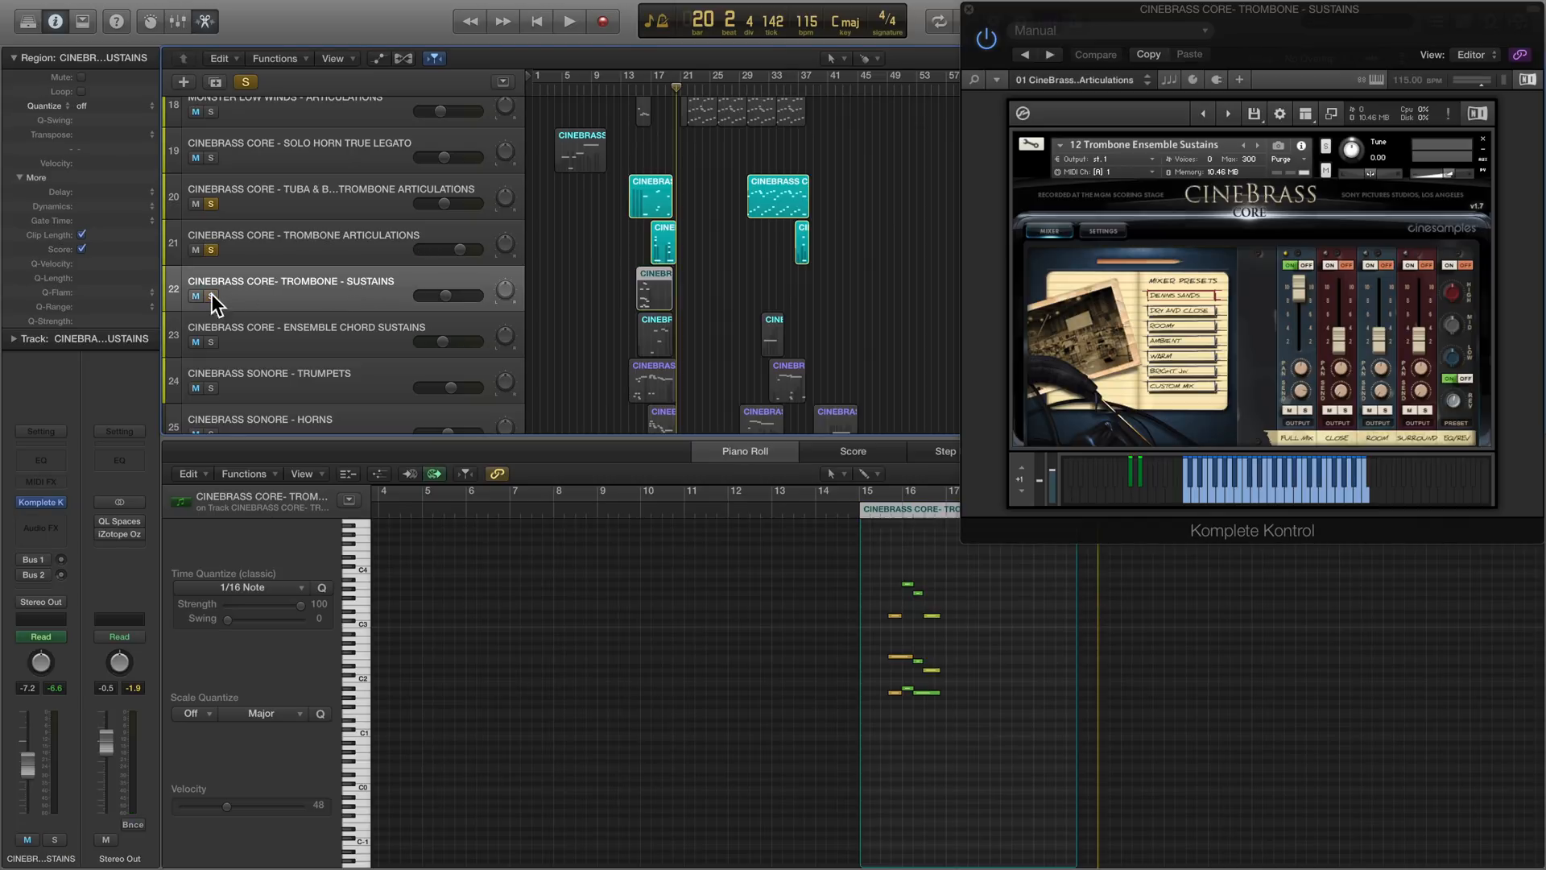
pyautogui.click(240, 331)
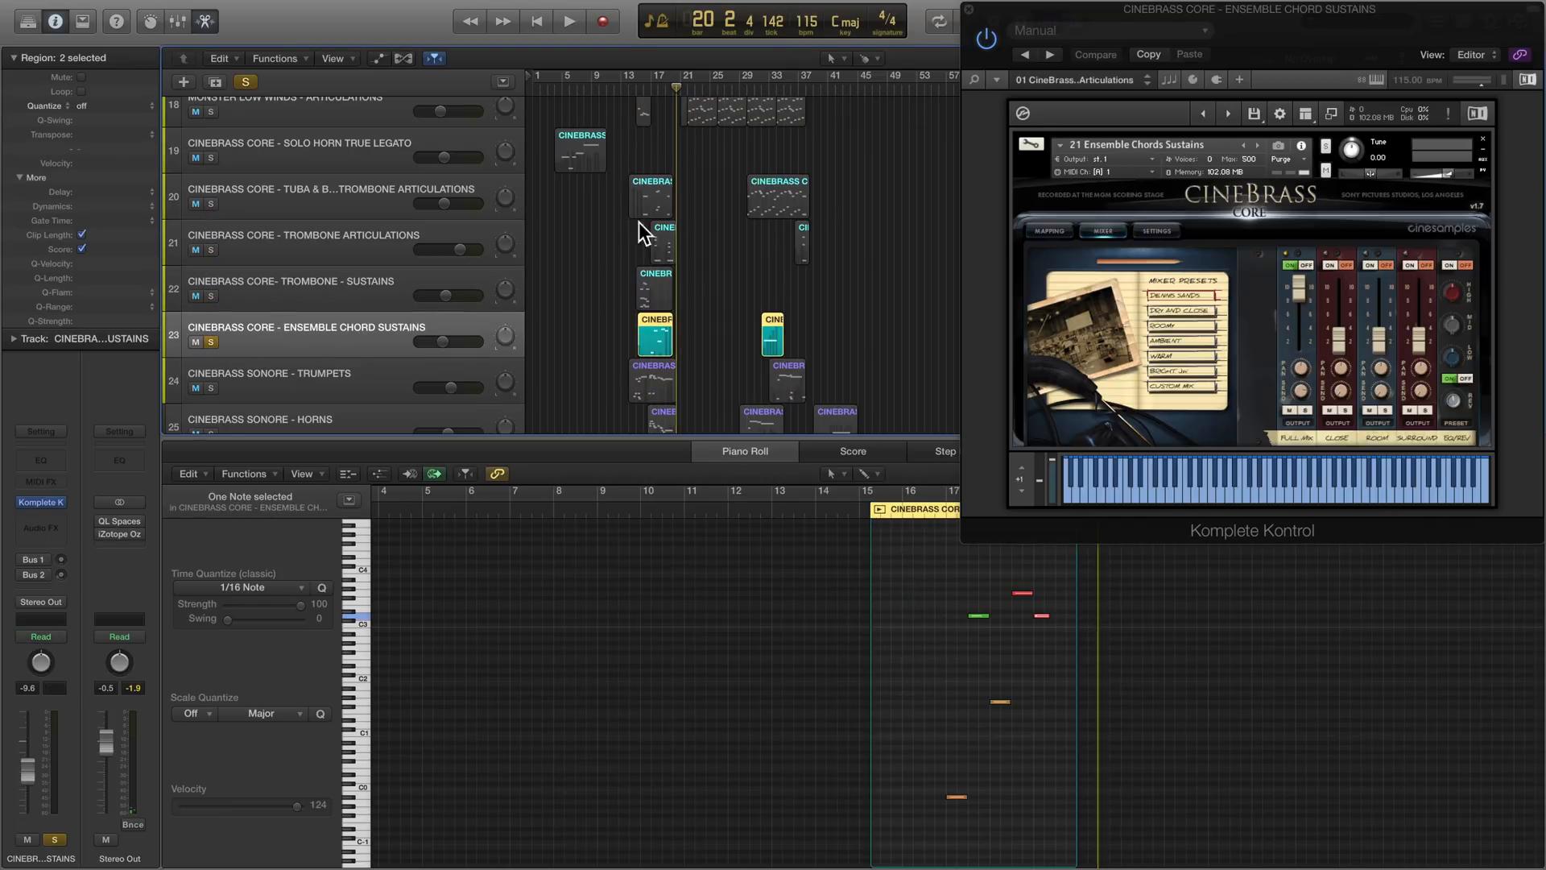
pyautogui.click(648, 91)
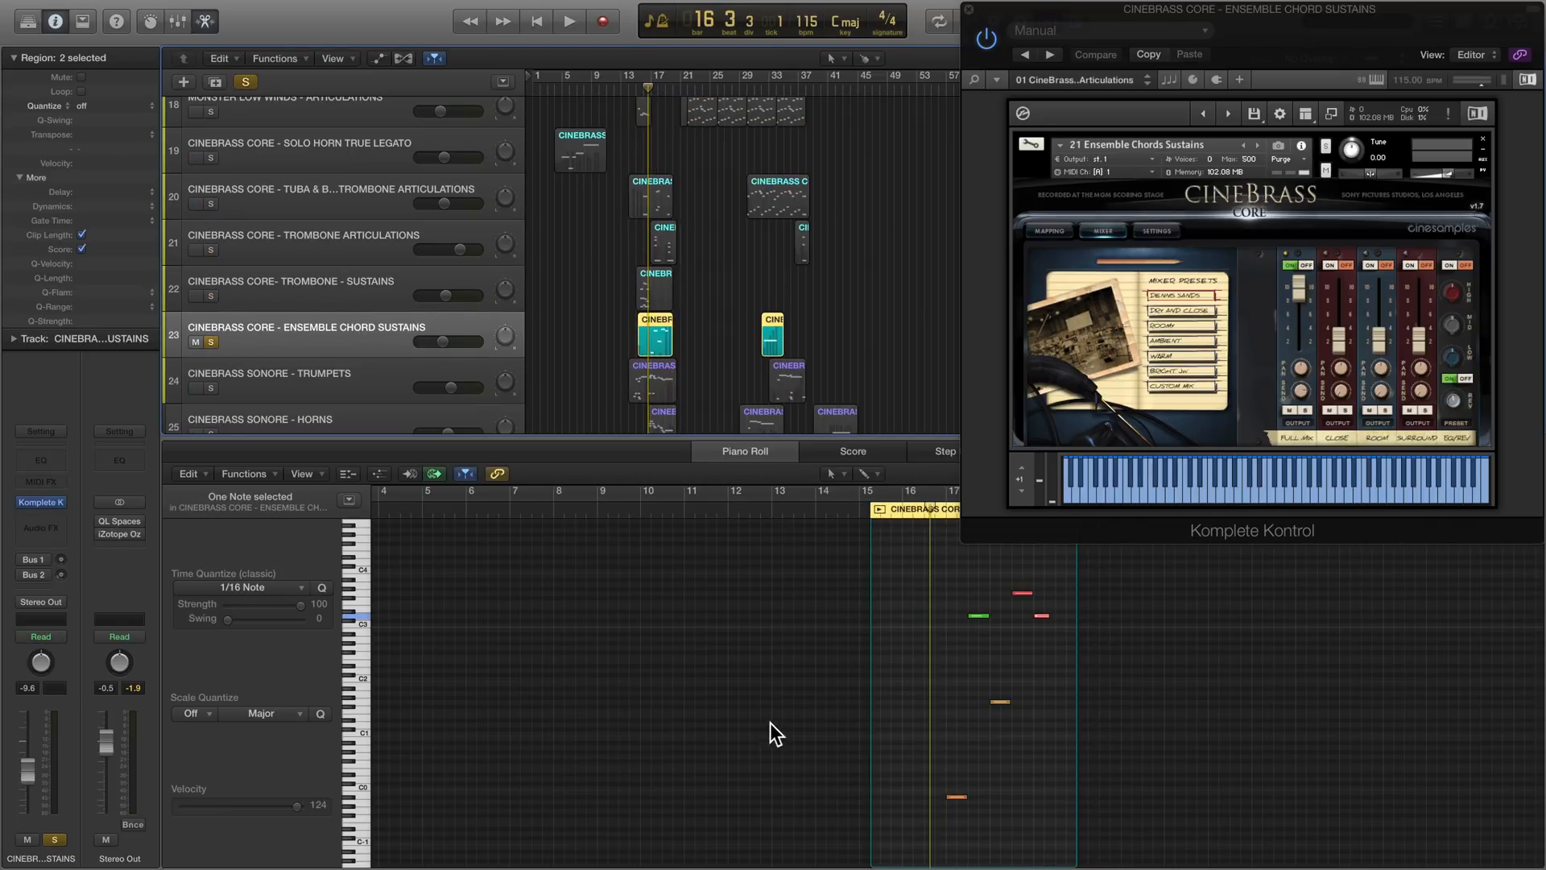
pyautogui.press('space')
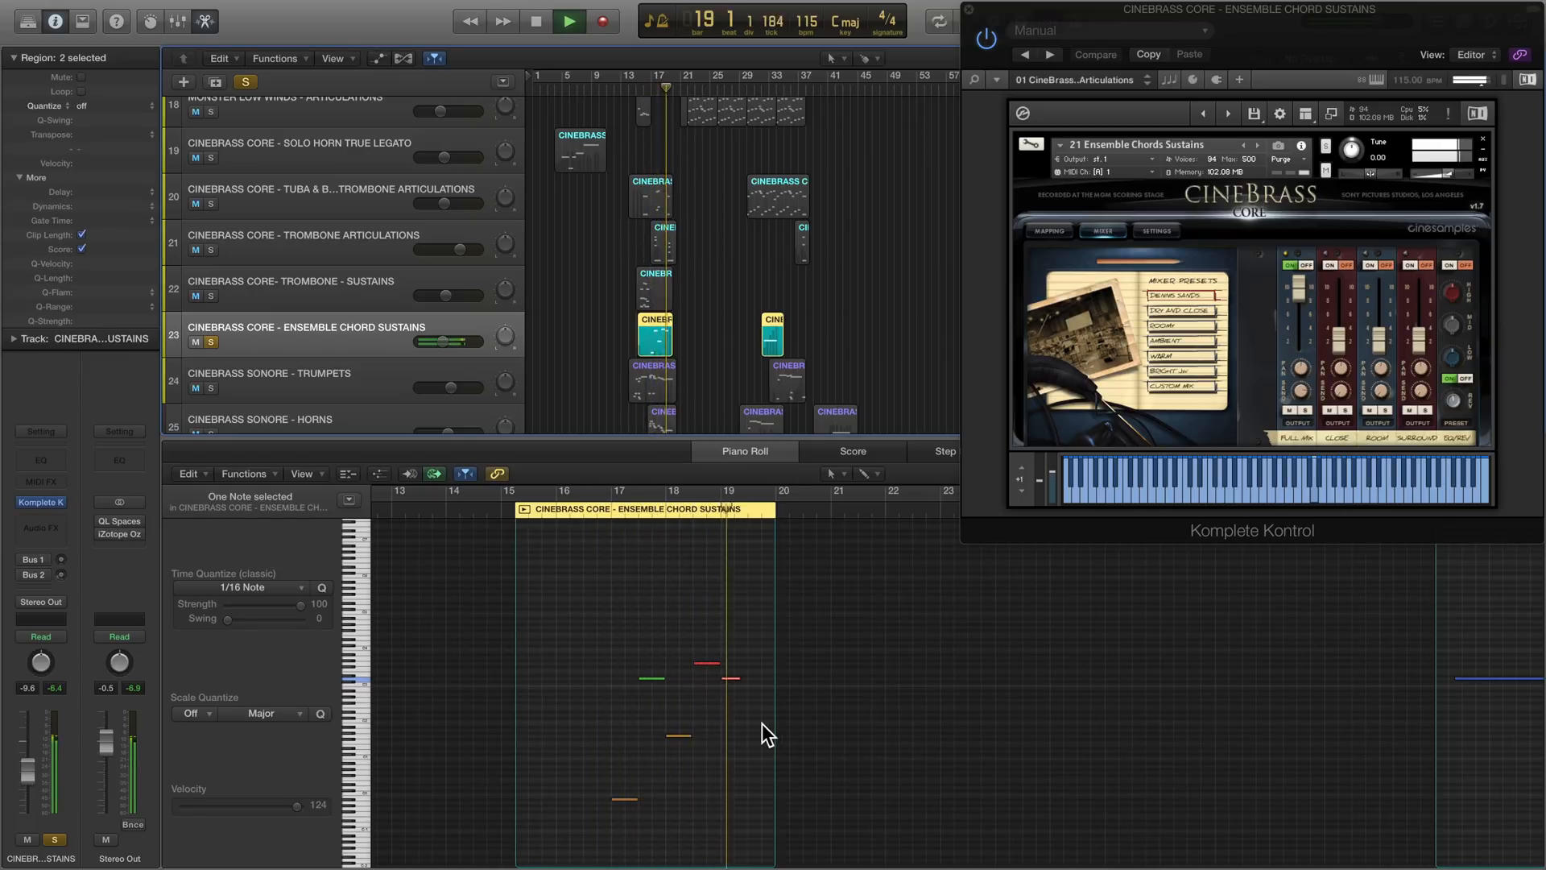
pyautogui.press('space')
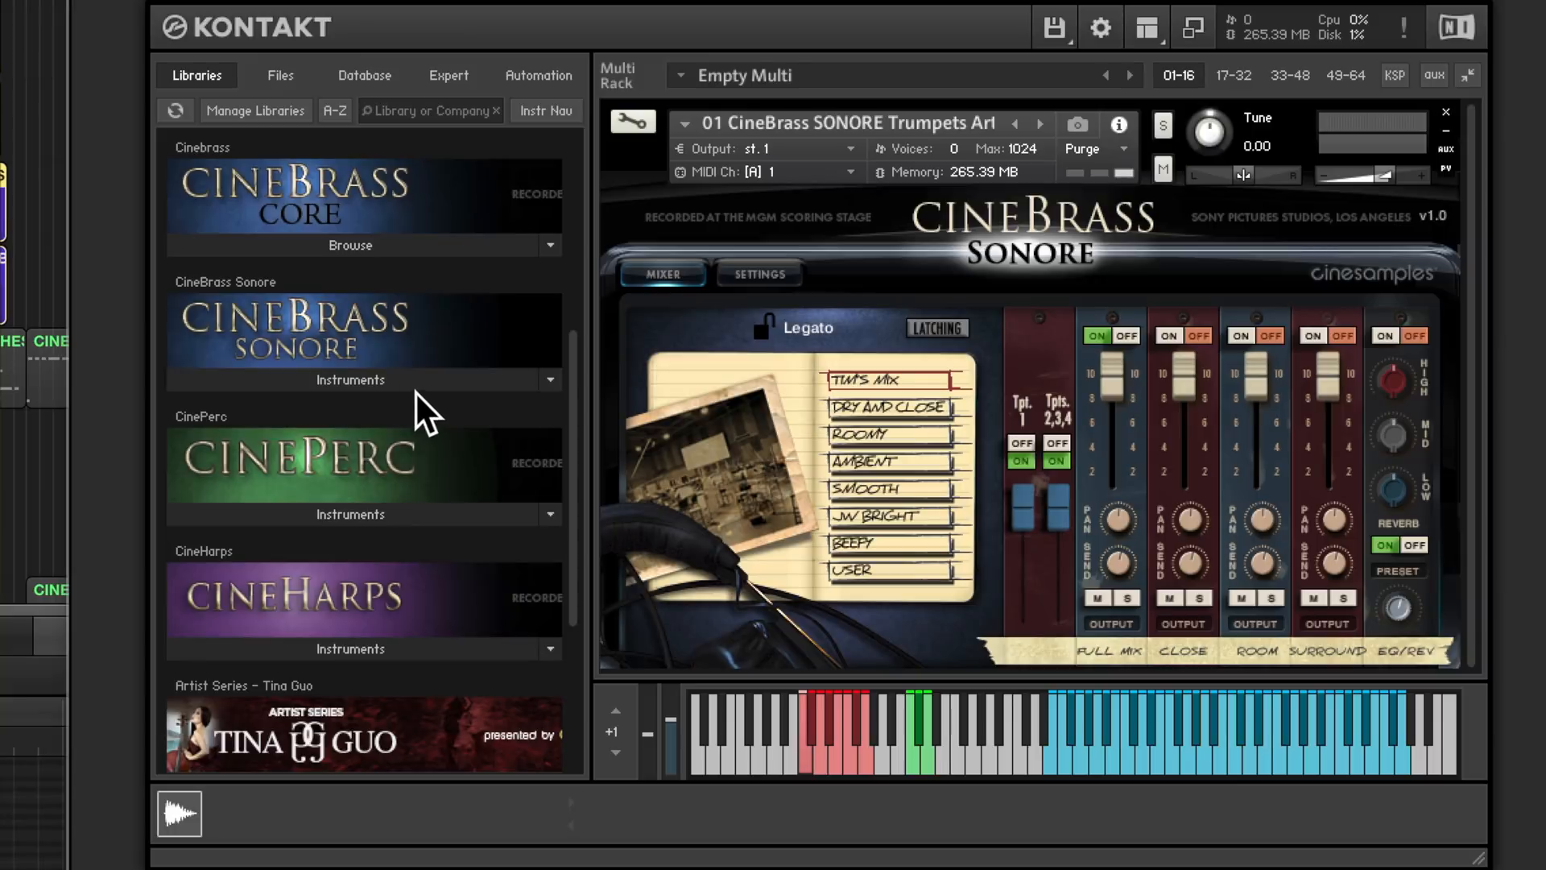
# - Play the soloed CineBrass Sonore trumpets and horns from about bar 14 to about bar 20 with their notes shown in the piano roll
pyautogui.click(383, 375)
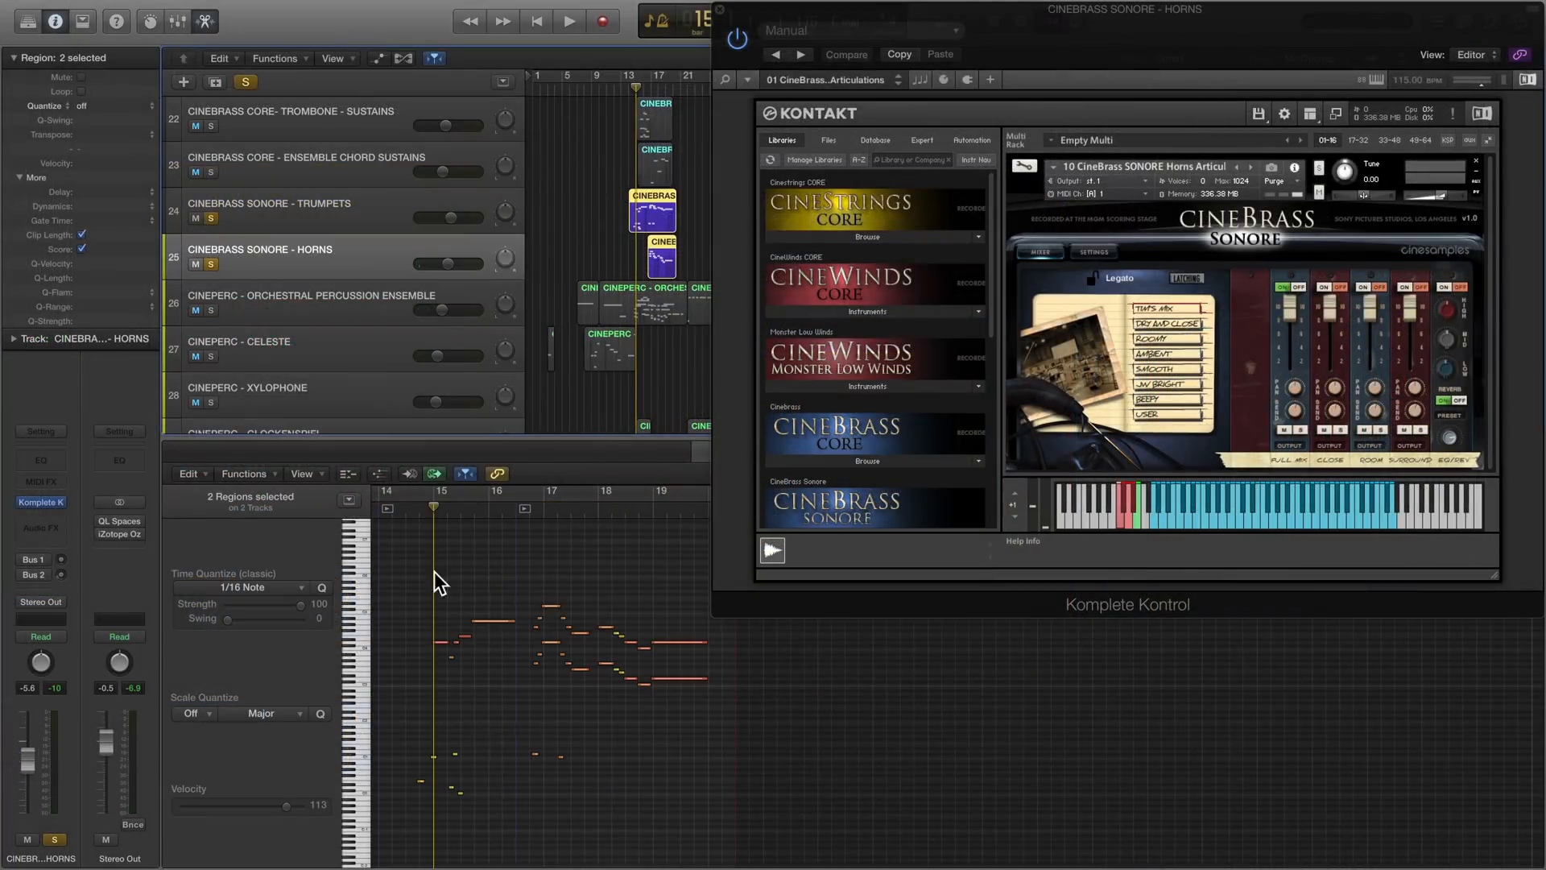
pyautogui.click(406, 513)
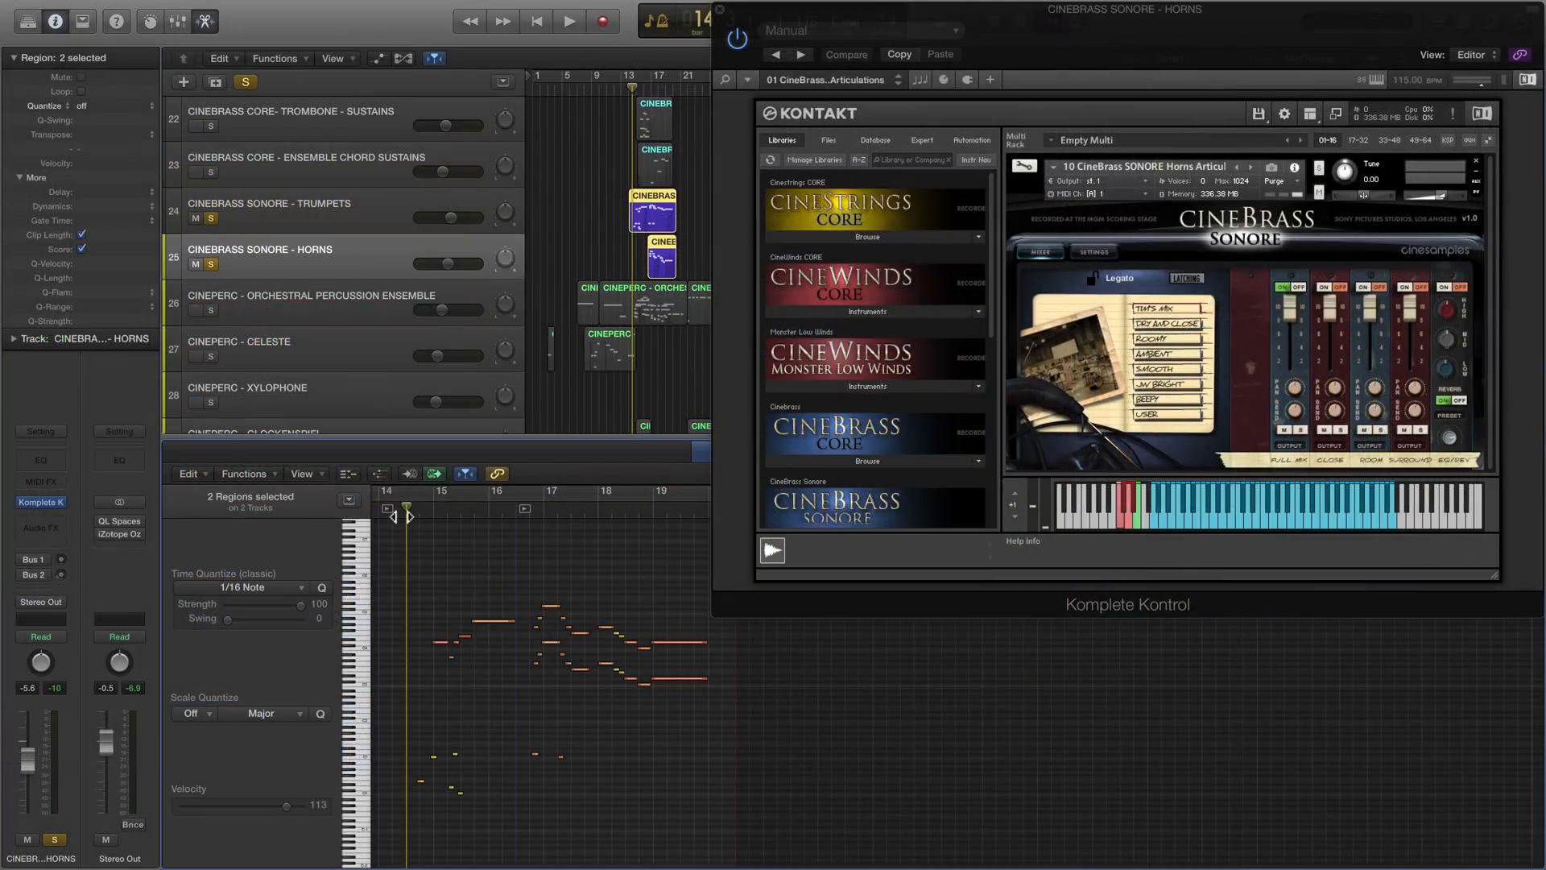
pyautogui.scroll(3, 497, 721)
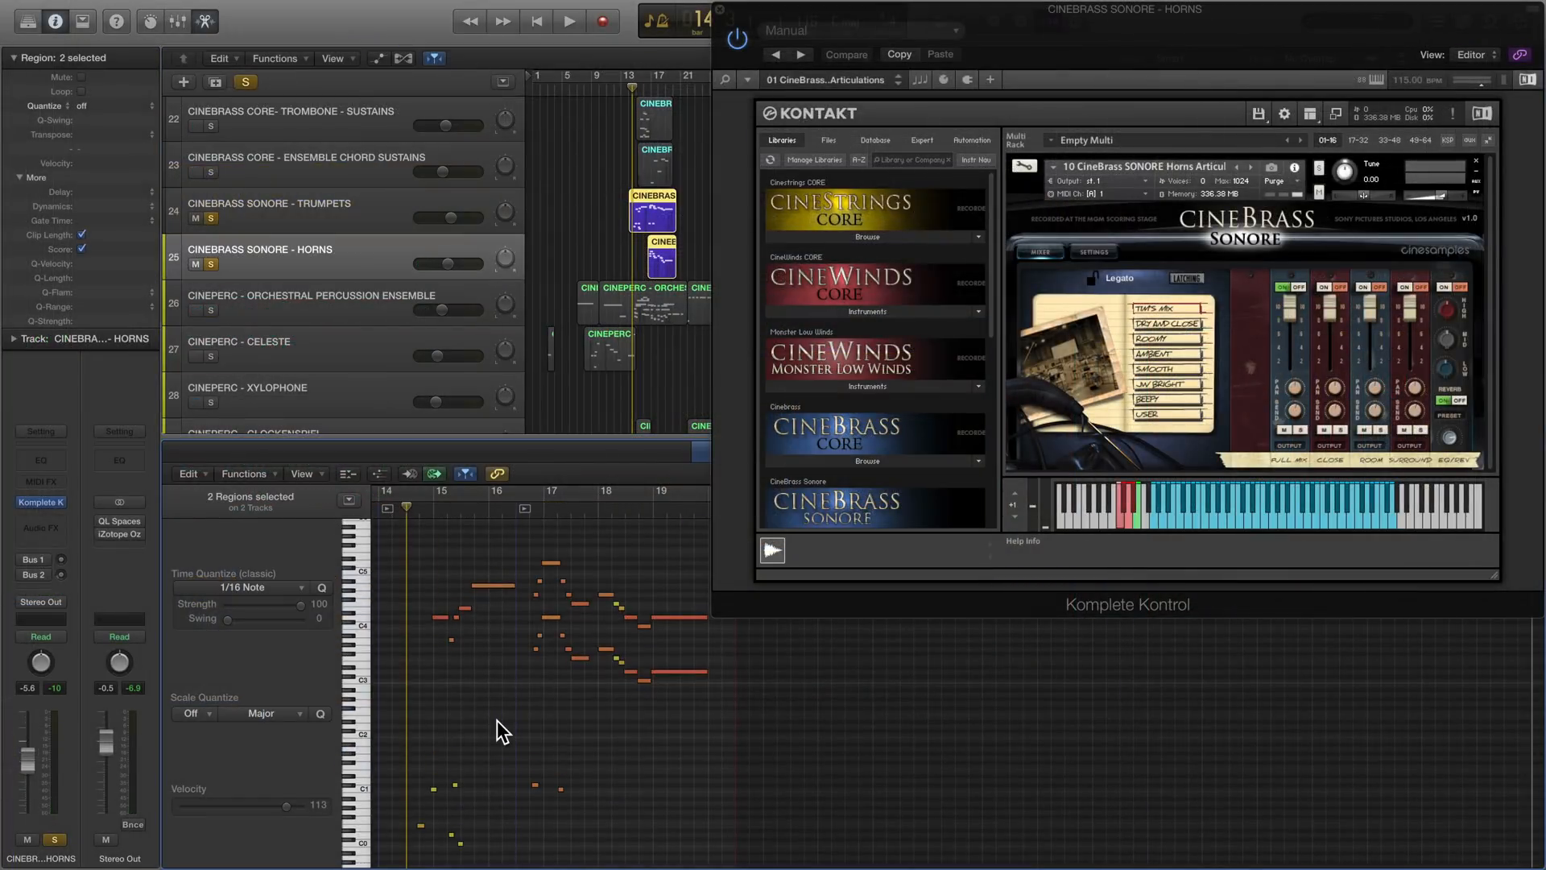
pyautogui.press('space')
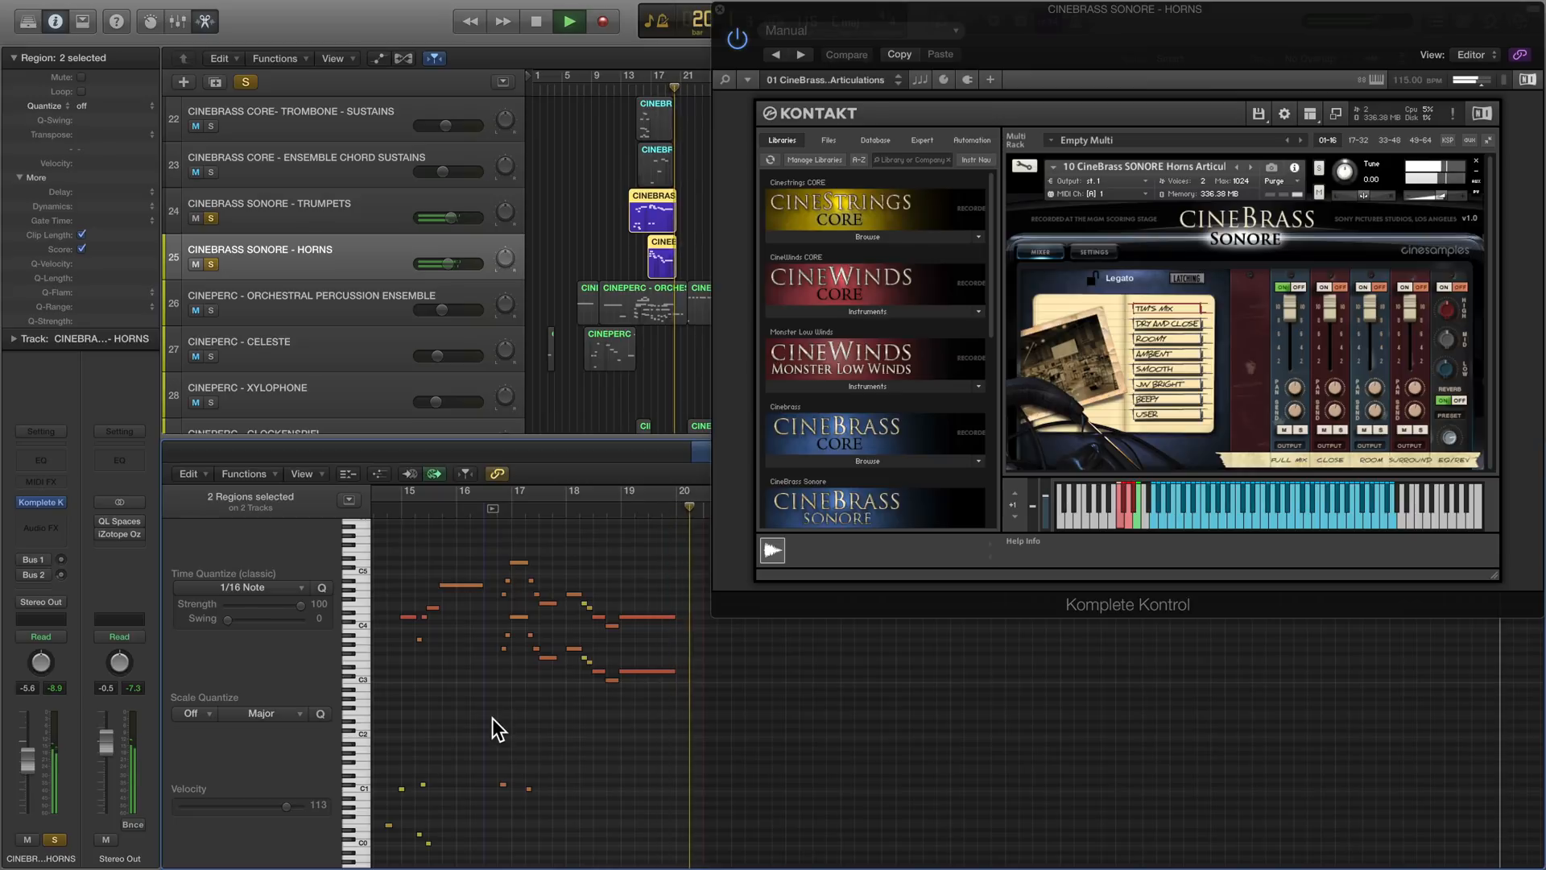
pyautogui.press('space')
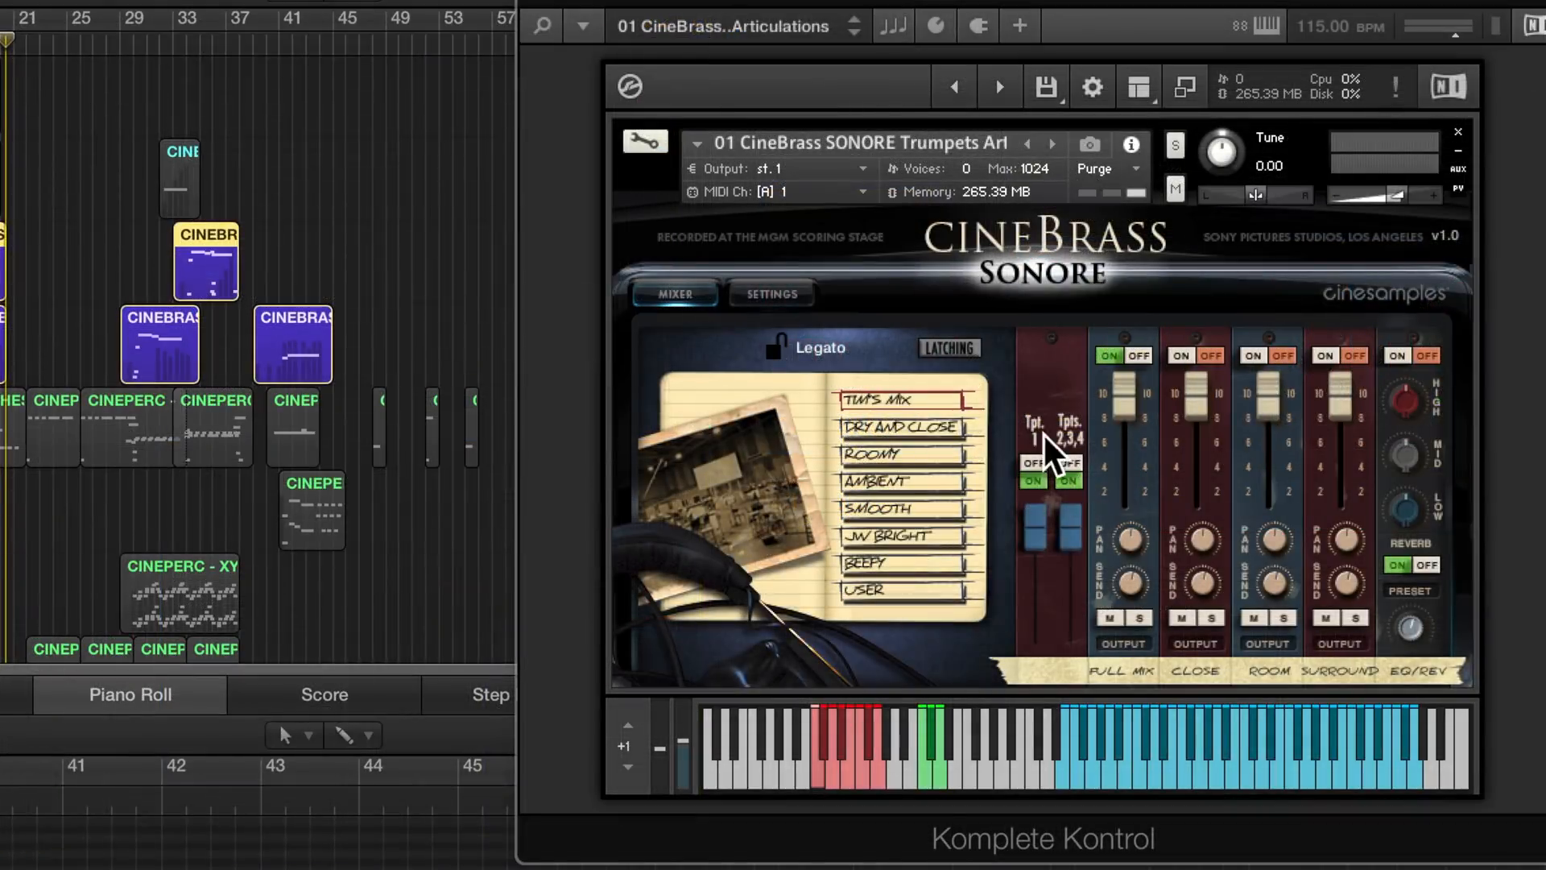
# - Compare the CineBrass Sonore trumpets patch with trumpets 2, 3 and 4 off and on, and with its vibrato at minimum and maximum
pyautogui.click(1067, 481)
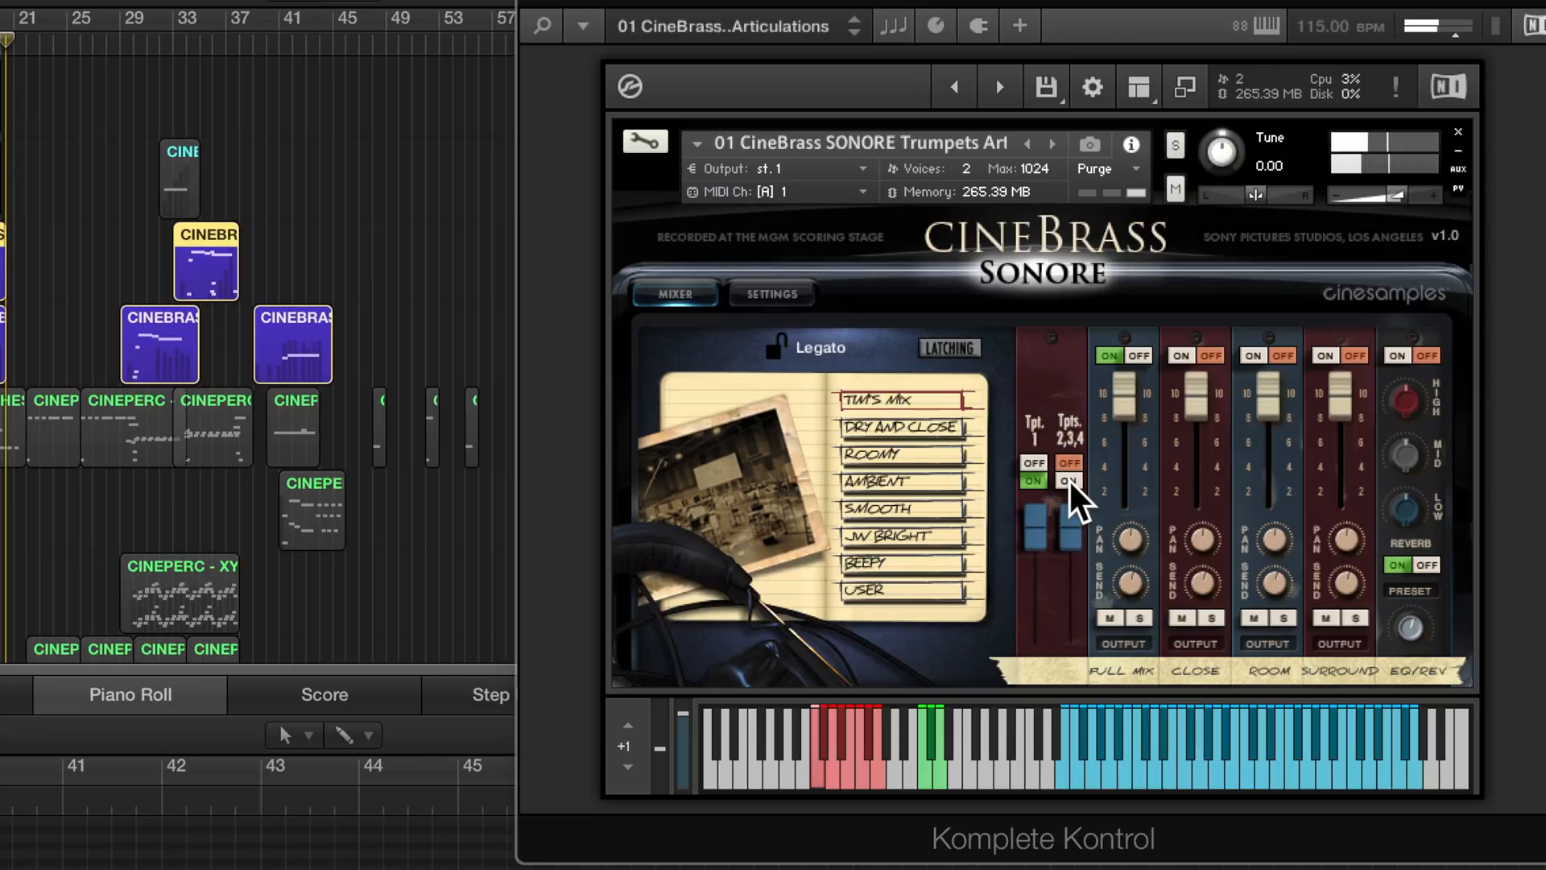
pyautogui.click(1069, 481)
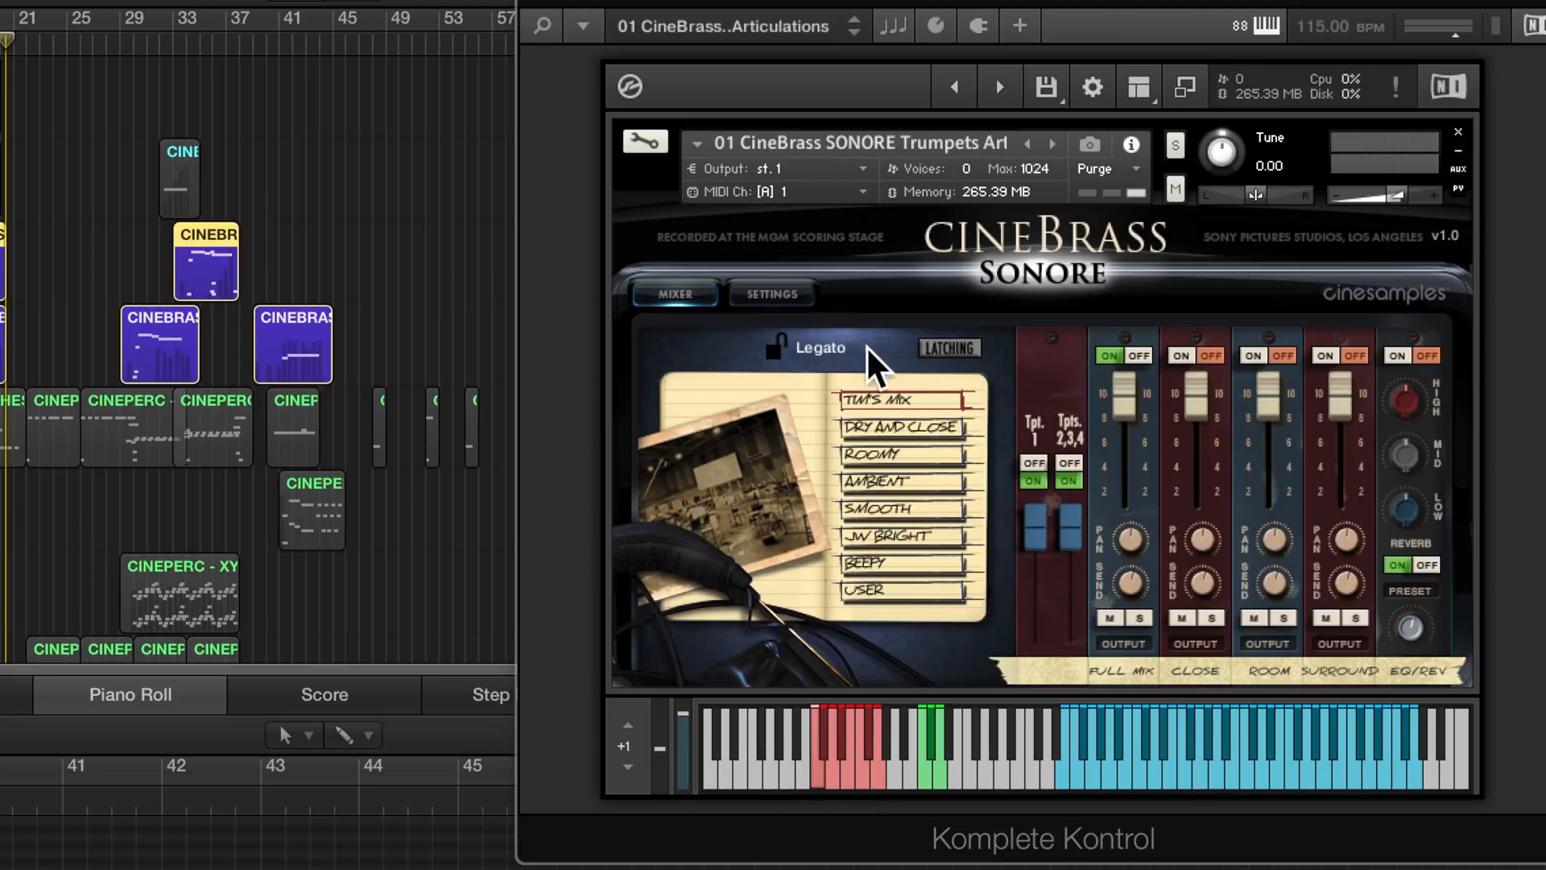
pyautogui.click(793, 298)
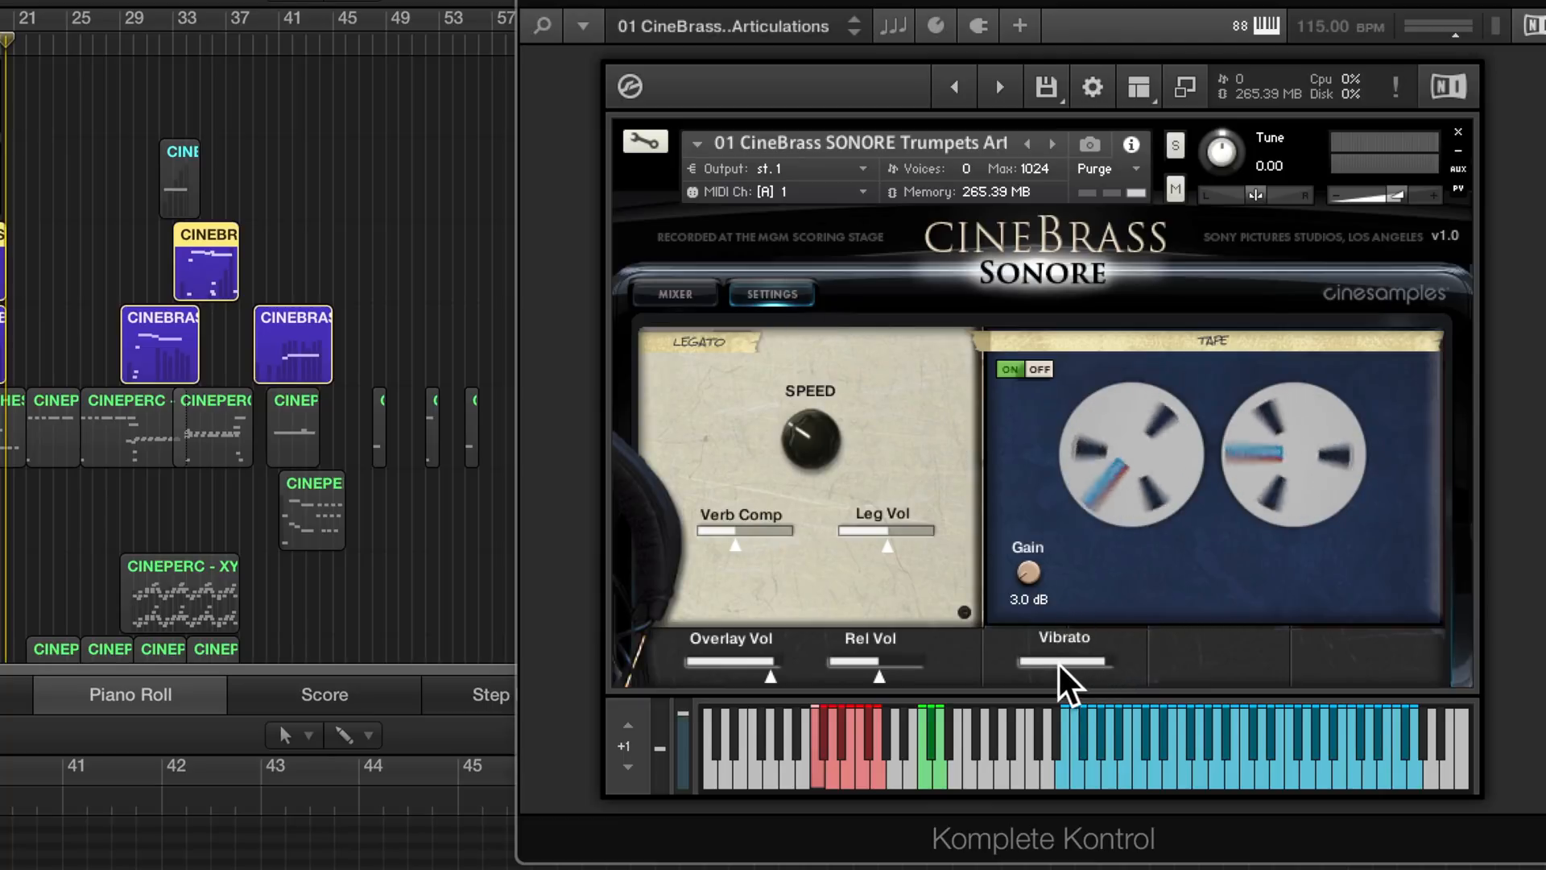
pyautogui.moveTo(1058, 662); pyautogui.dragTo(742, 660)
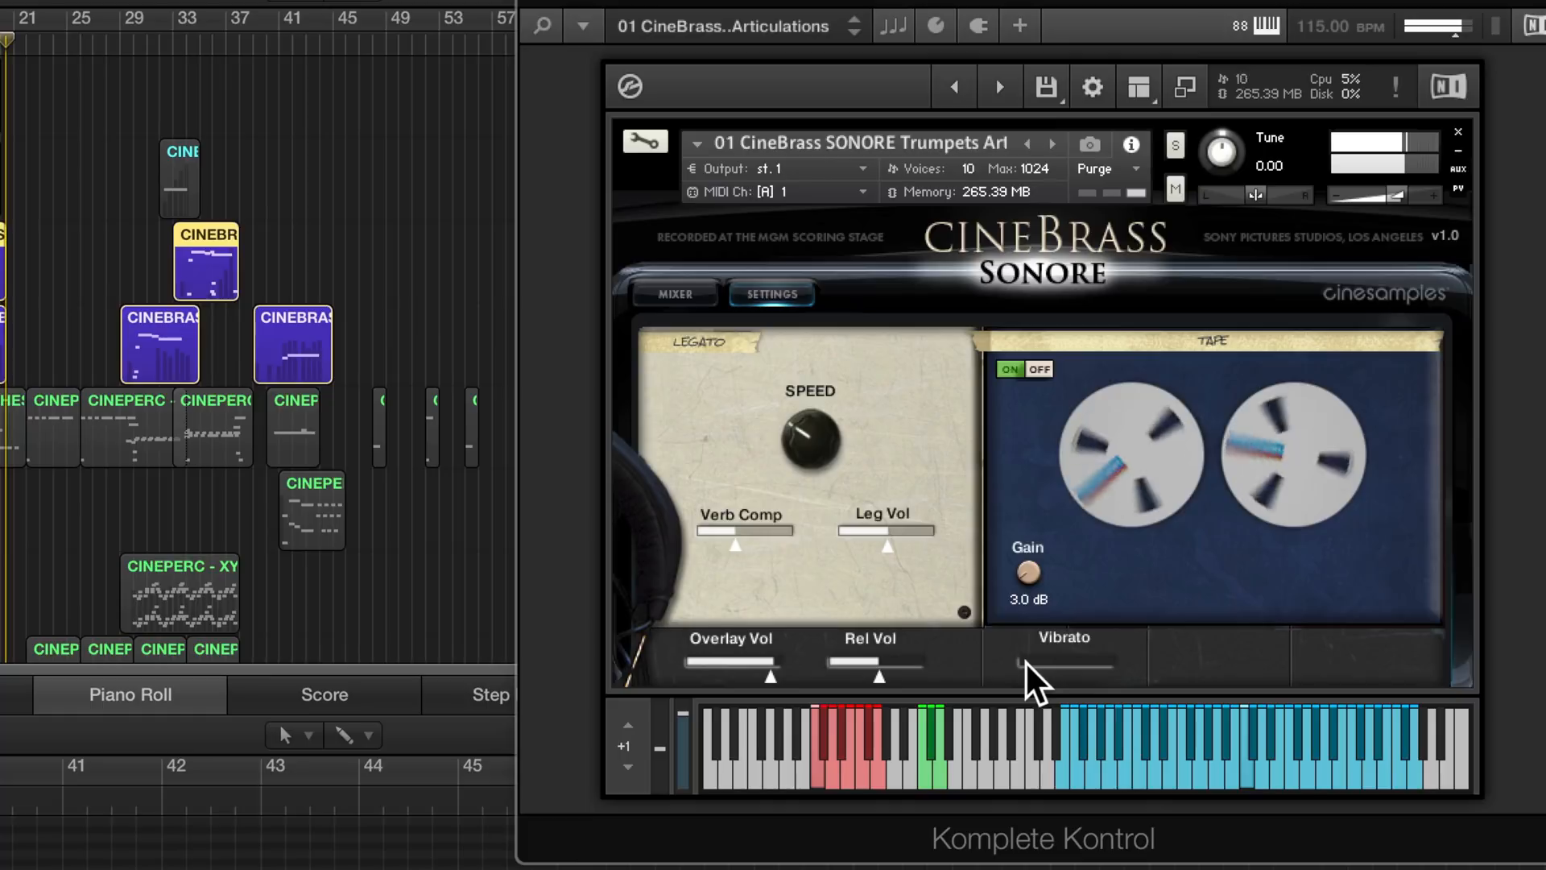
pyautogui.moveTo(1023, 657); pyautogui.dragTo(1138, 663)
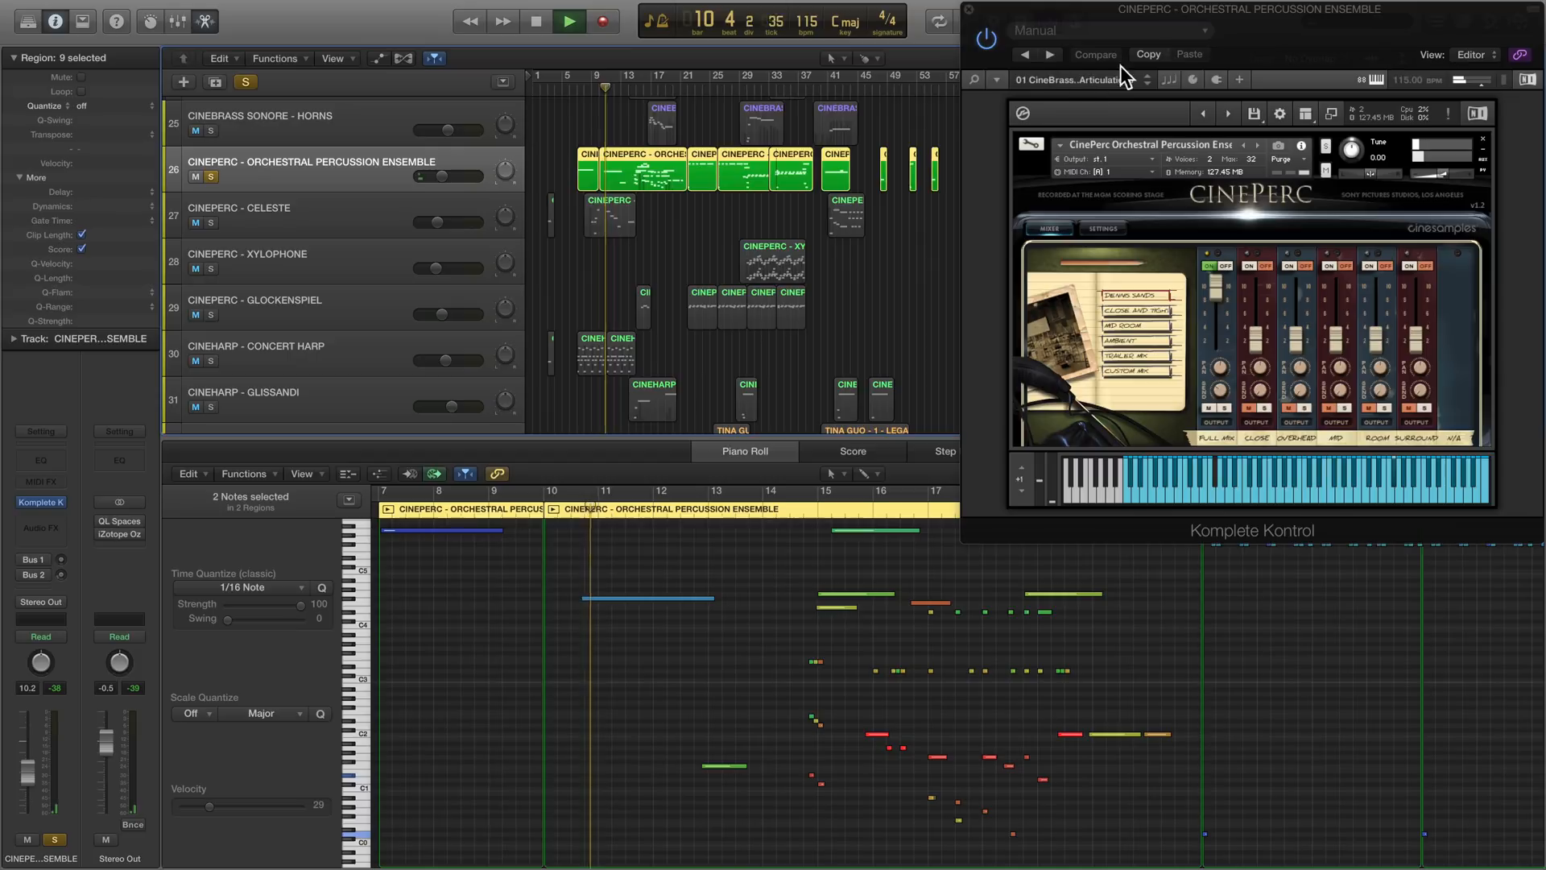
# - Show the Kontakt browser for the orchestral percussion patch and examine CinePerc's Orch Perc, Melodic and Big Perc instrument folders
pyautogui.moveTo(1271, 35); pyautogui.dragTo(1055, 36)
pyautogui.click(1177, 117)
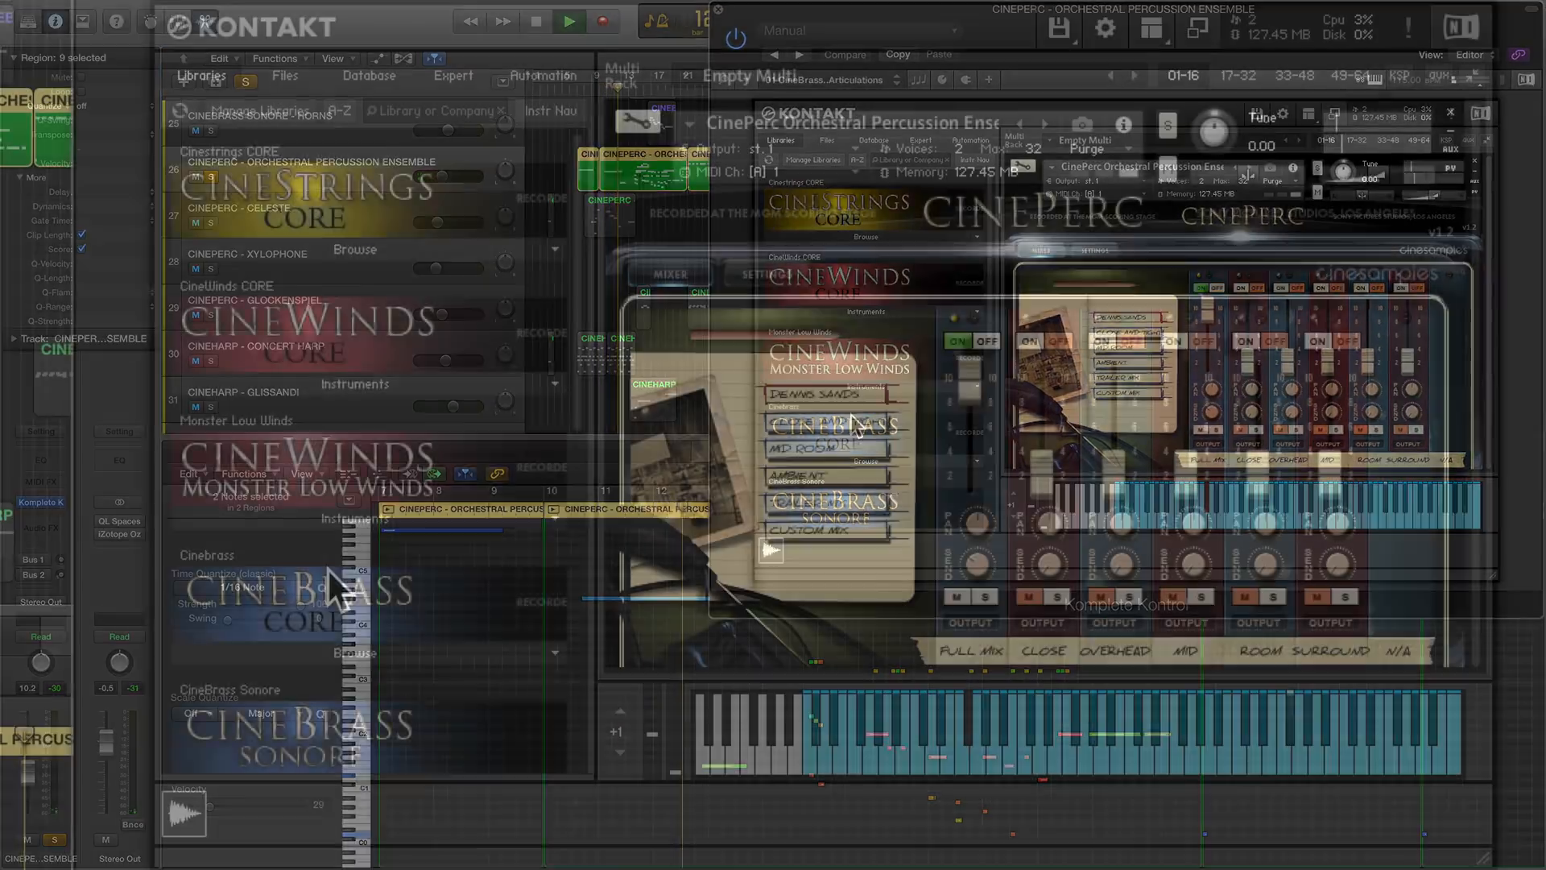
pyautogui.scroll(-5, 327, 567)
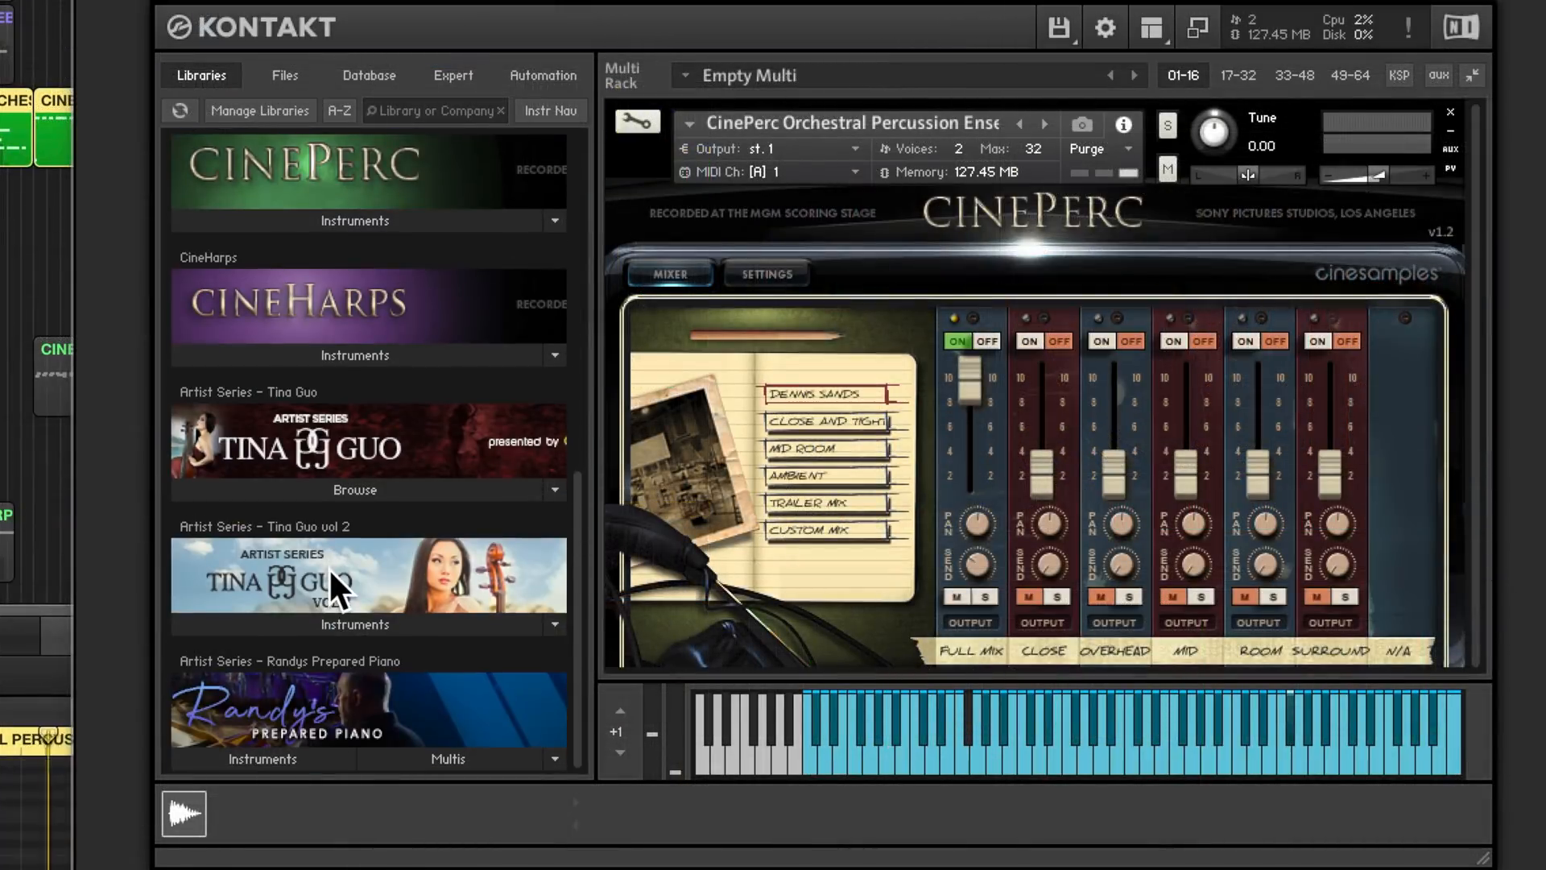
pyautogui.click(380, 221)
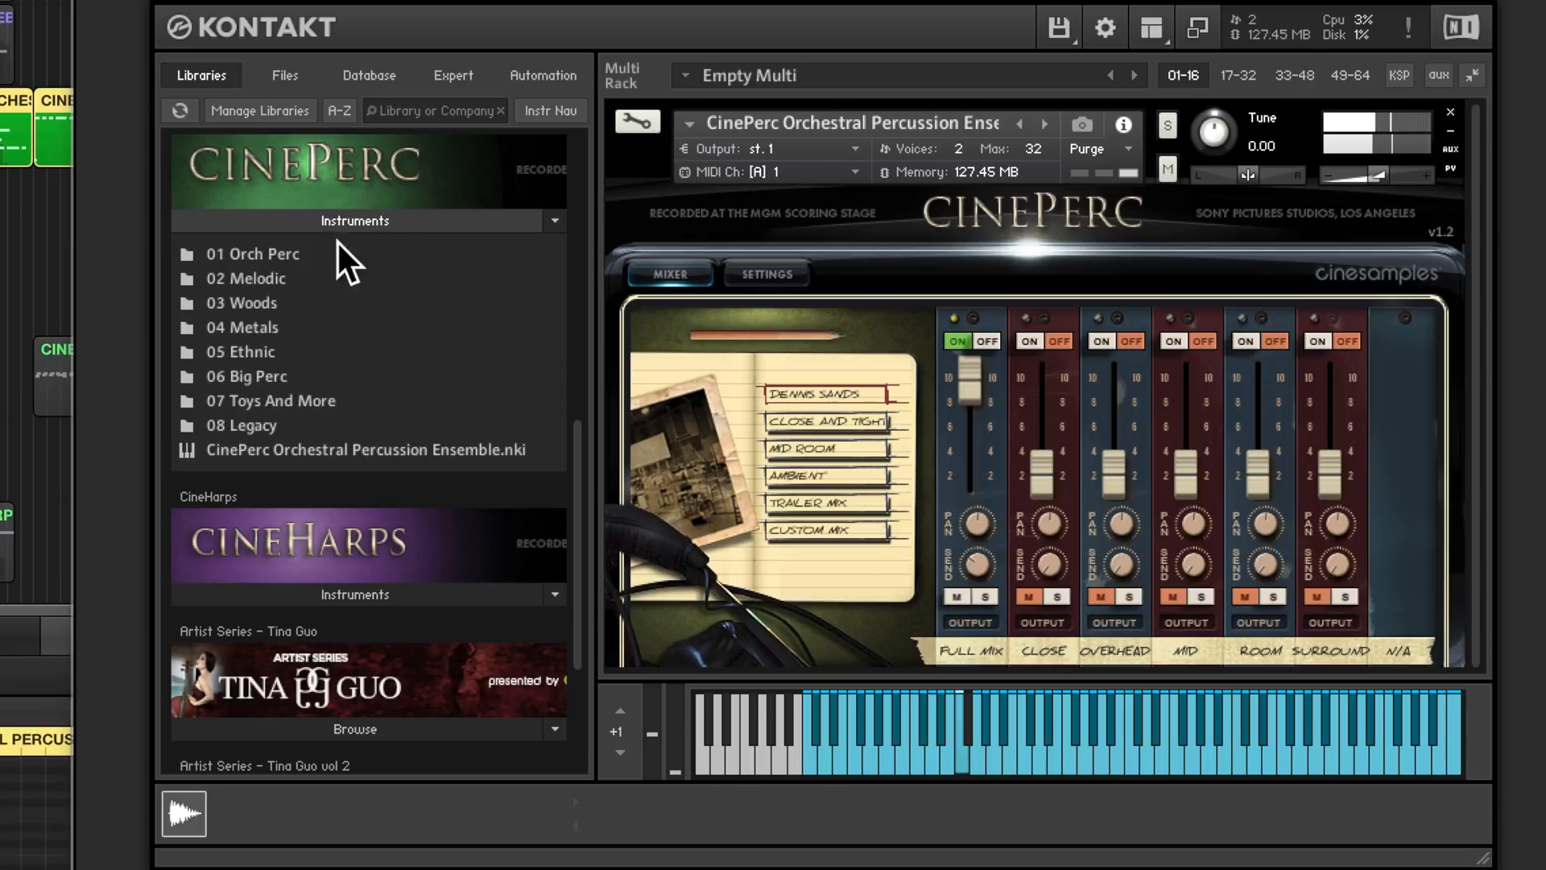
pyautogui.doubleClick(285, 253)
pyautogui.scroll(-6, 306, 283)
pyautogui.scroll(5, 306, 284)
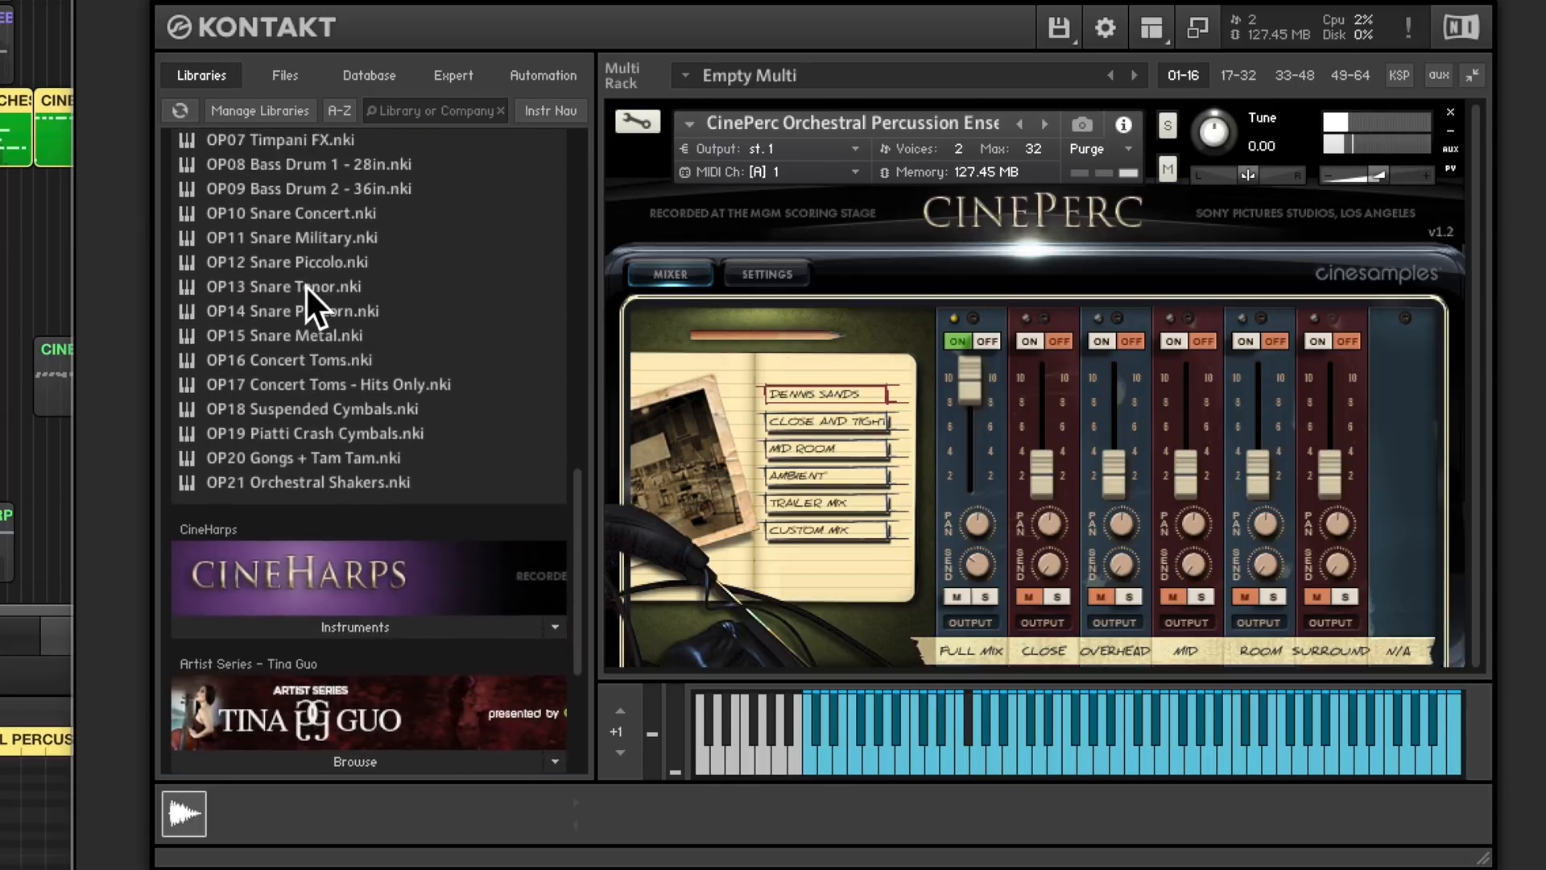
pyautogui.doubleClick(273, 252)
pyautogui.doubleClick(277, 272)
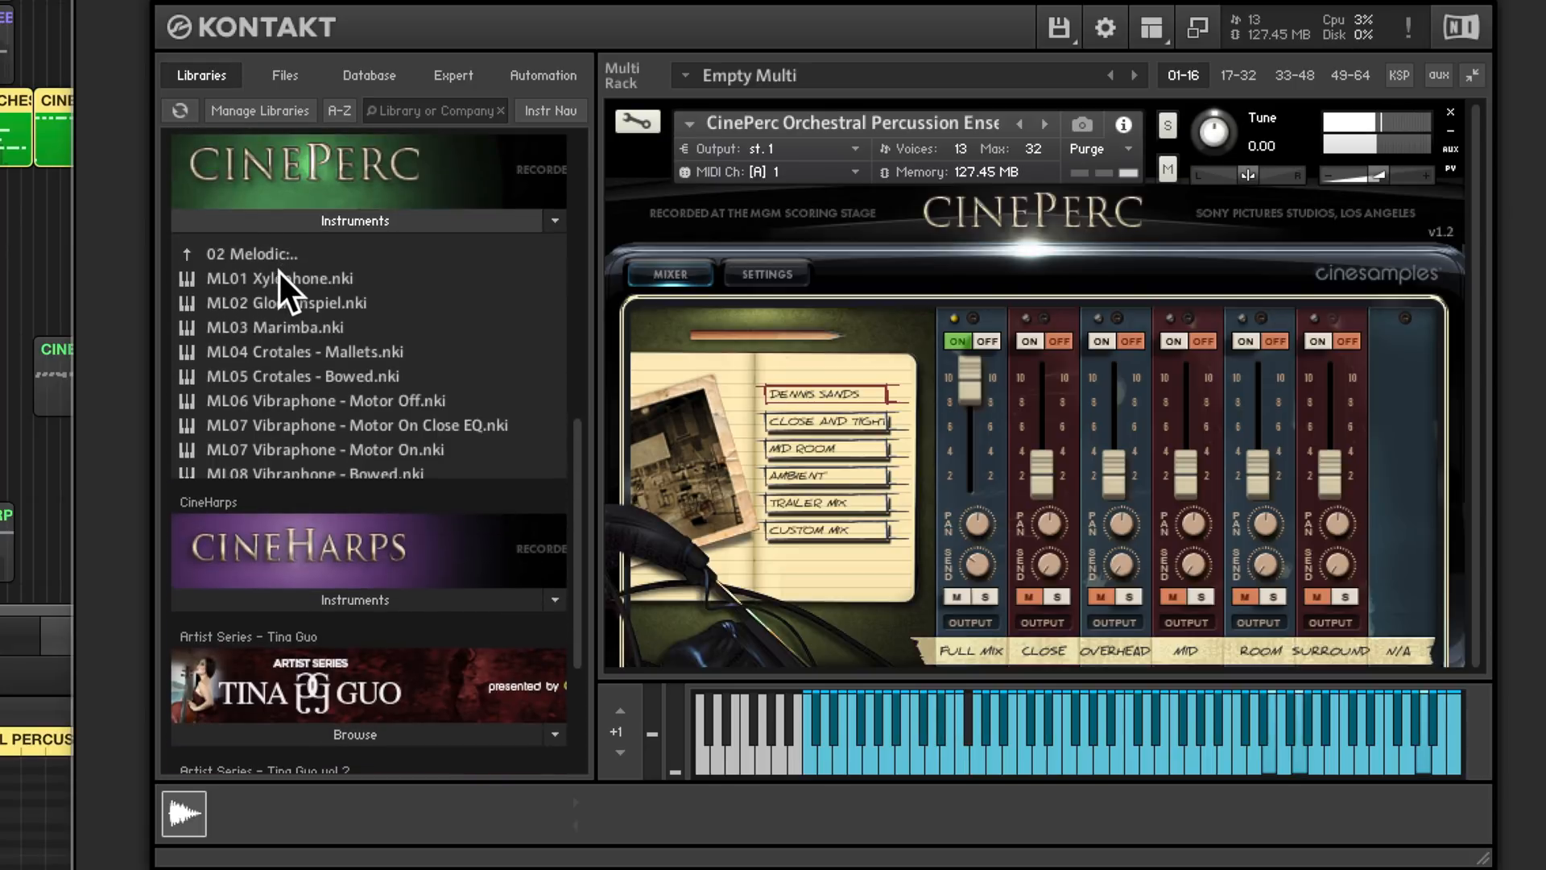
pyautogui.doubleClick(267, 252)
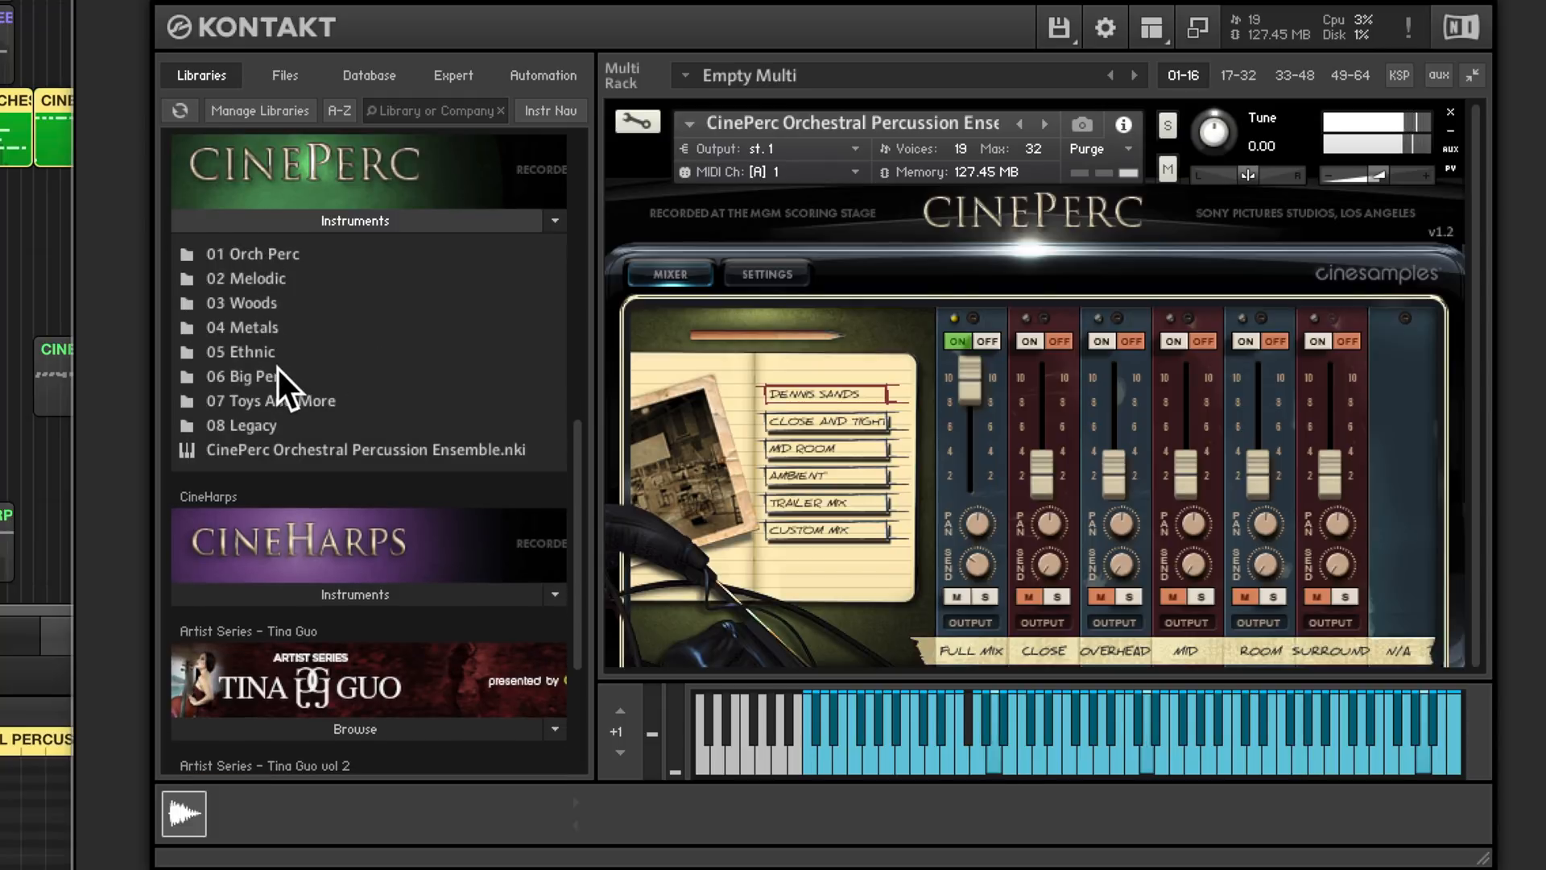
pyautogui.doubleClick(277, 369)
pyautogui.doubleClick(276, 254)
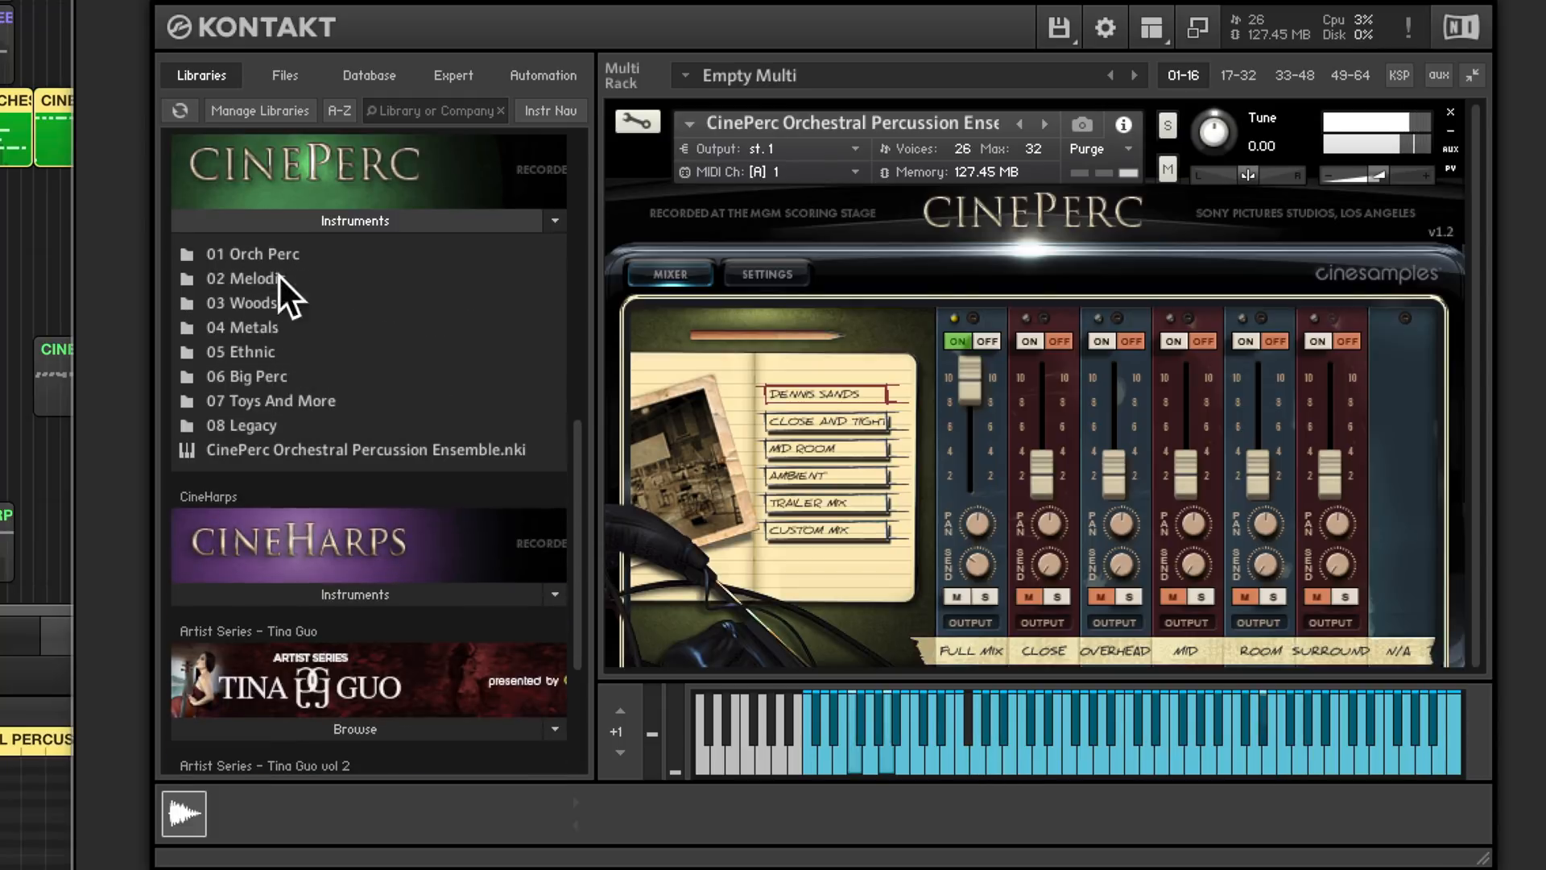
# - Examine CinePerc's Ethnic and Toys And More instrument folders and return to the library's folder list
pyautogui.doubleClick(259, 352)
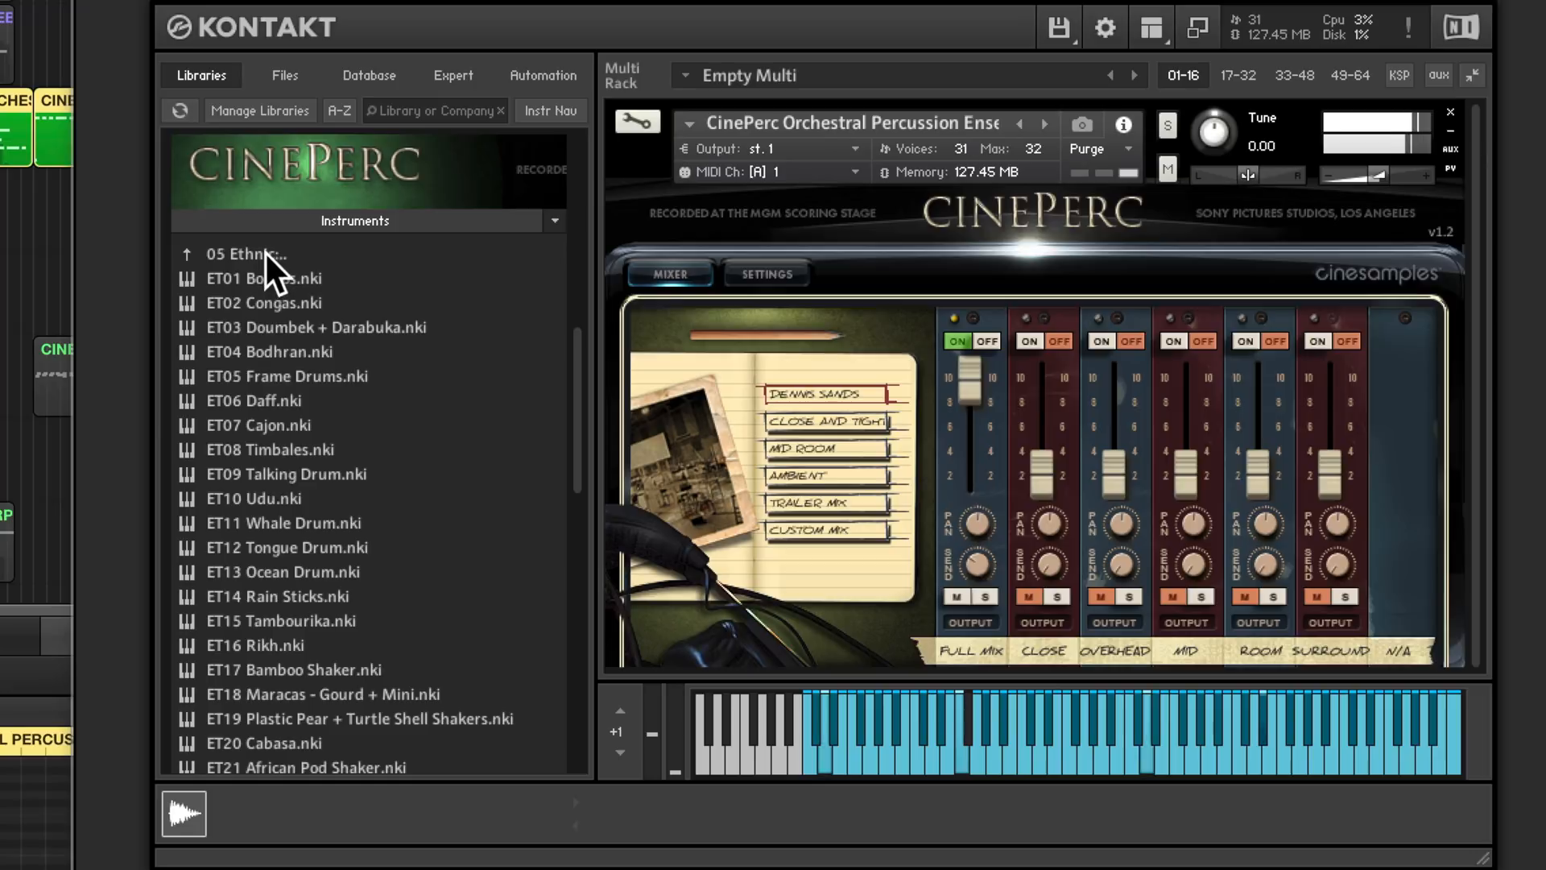
pyautogui.doubleClick(264, 250)
pyautogui.doubleClick(269, 393)
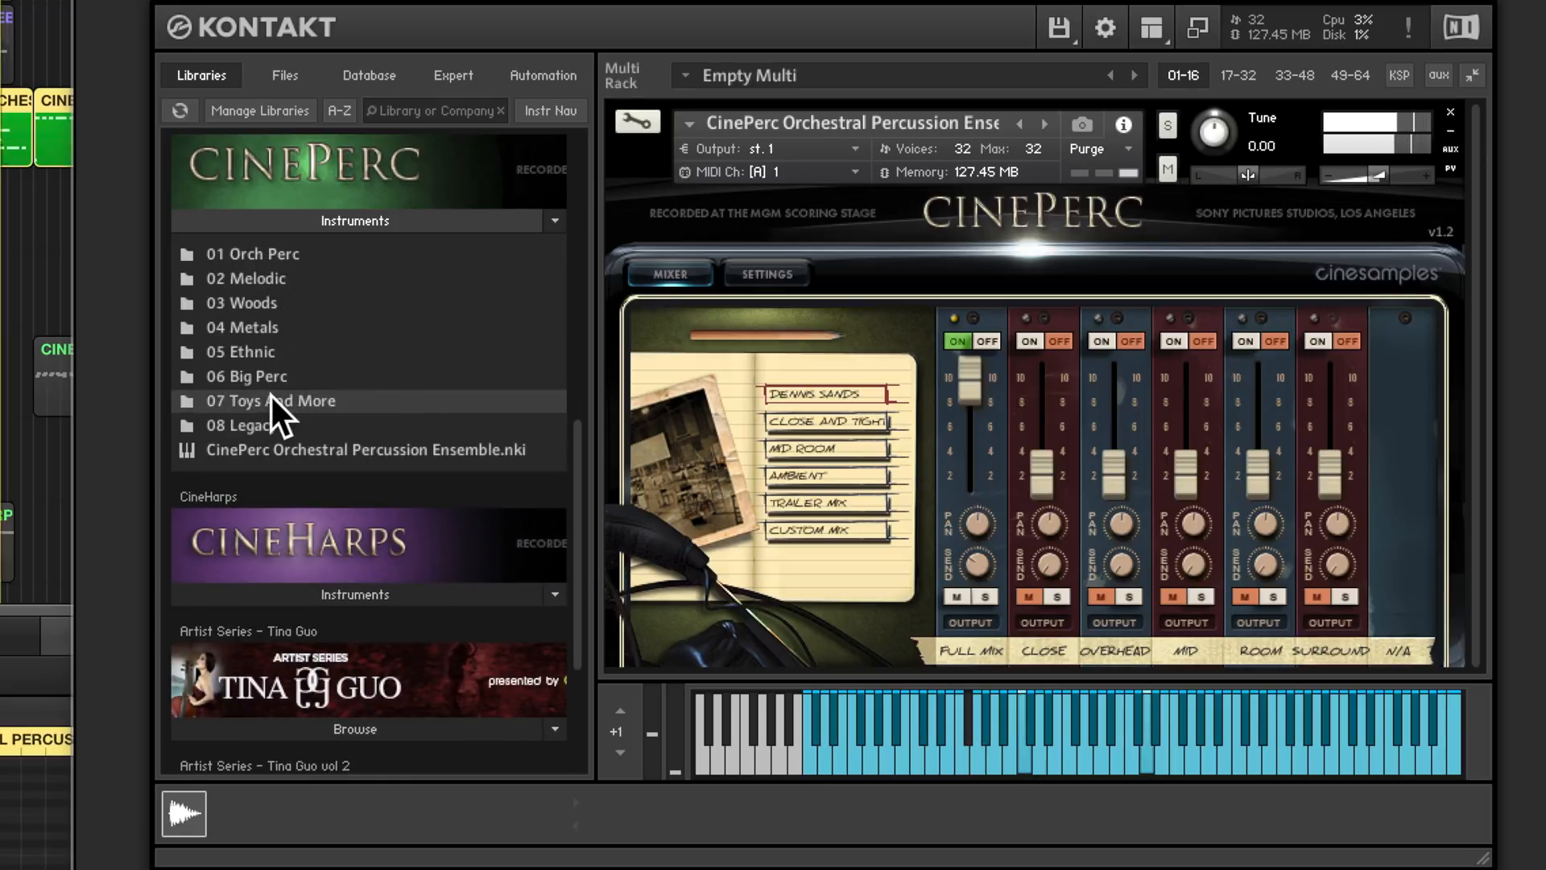
pyautogui.scroll(-3, 285, 399)
pyautogui.scroll(5, 285, 399)
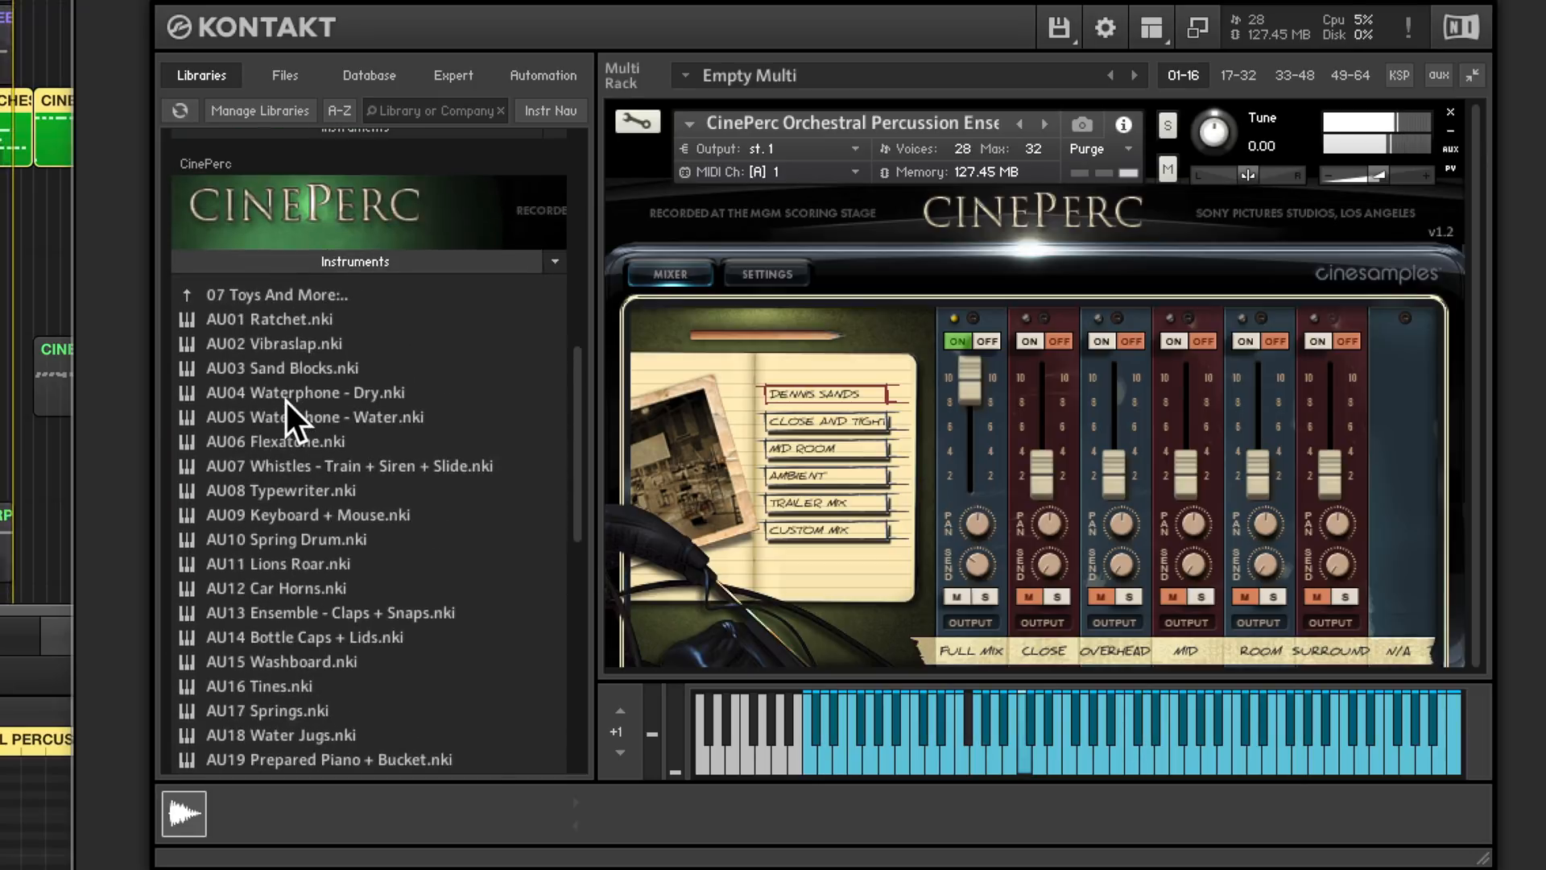
pyautogui.doubleClick(272, 286)
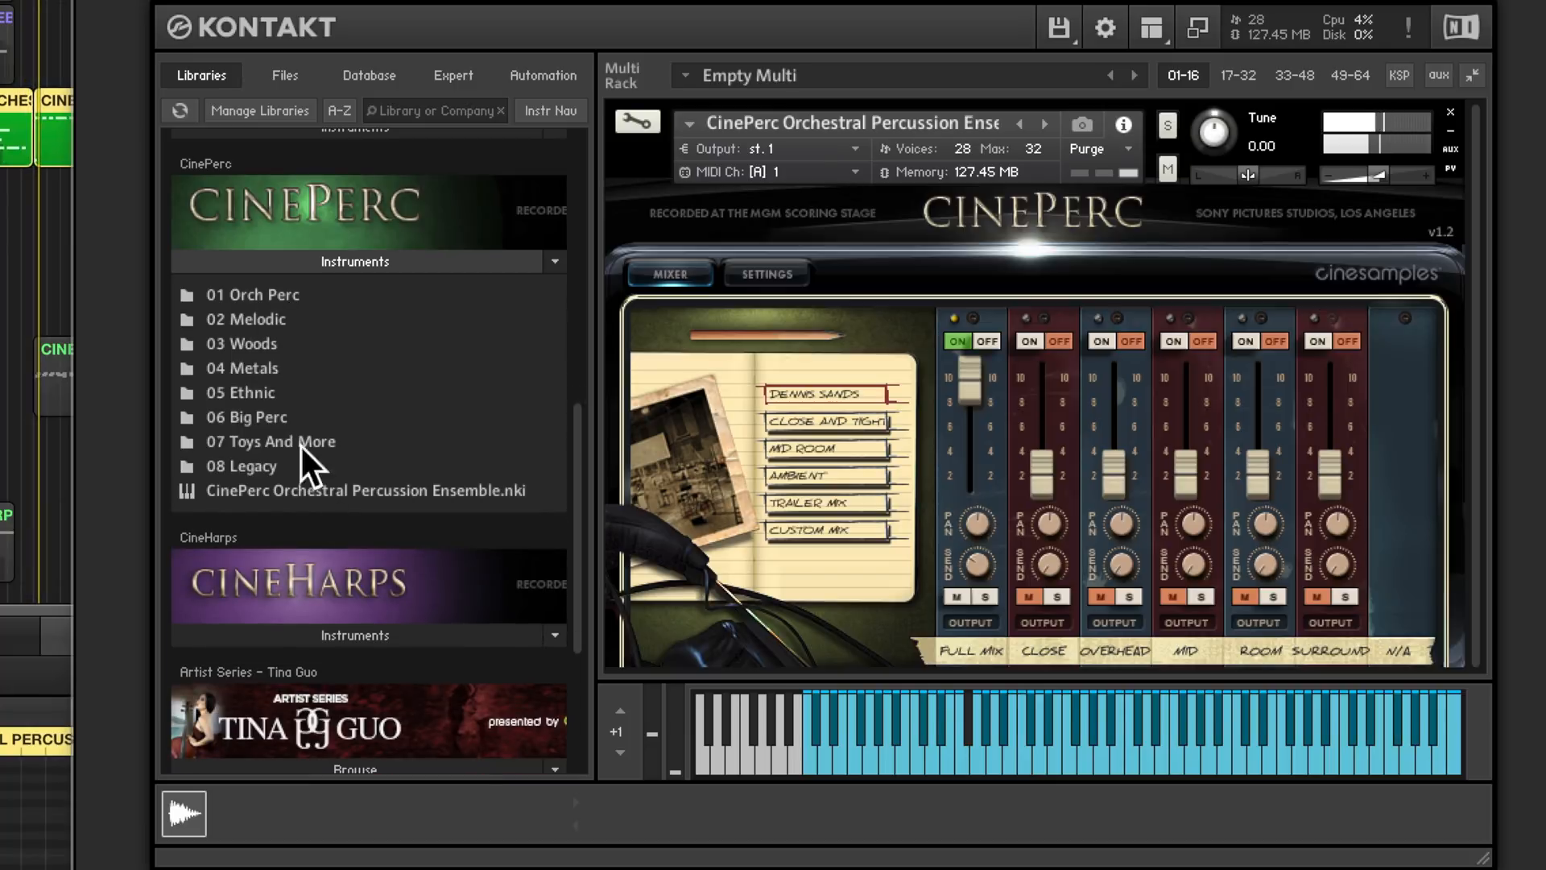
pyautogui.click(351, 490)
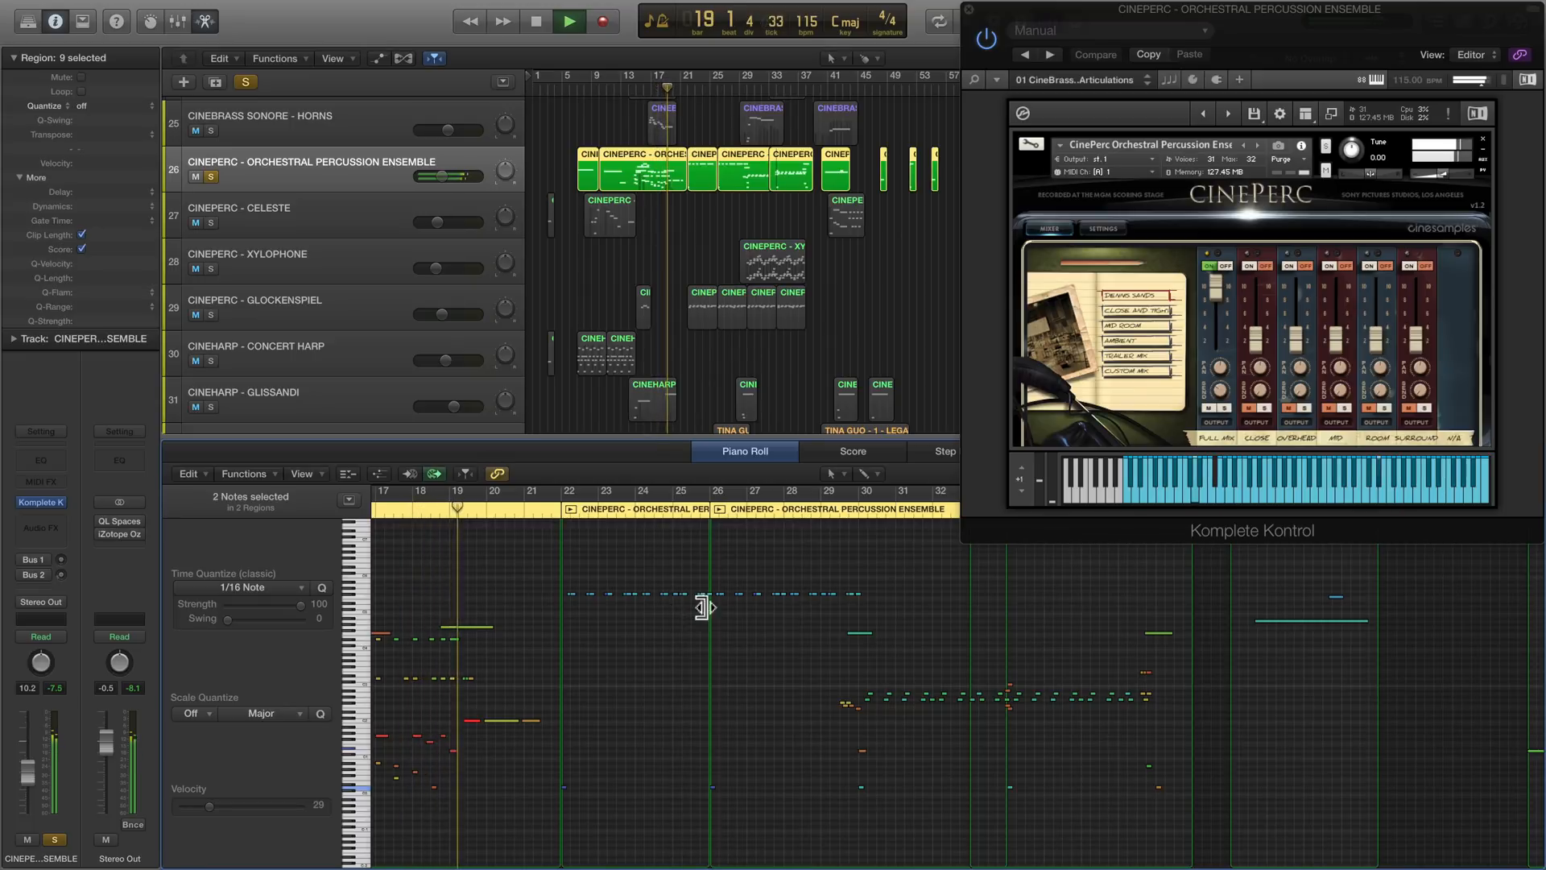
# - Play the soloed CinePerc orchestral percussion ensemble from bar 29 to about bar 39, following its notes in the piano roll
pyautogui.click(824, 509)
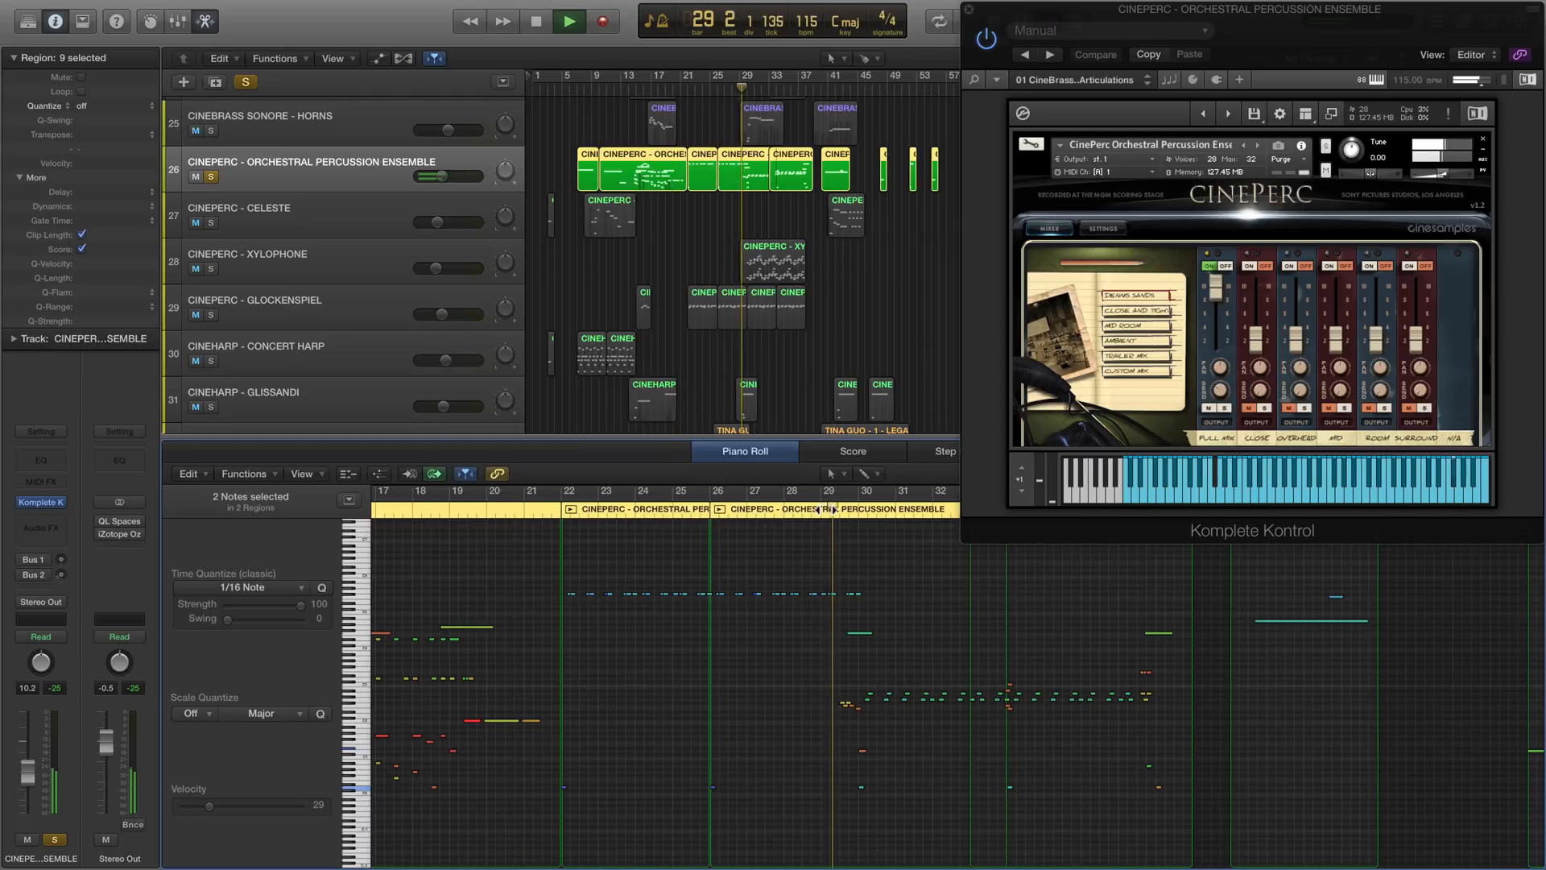
pyautogui.hscroll(5, 754, 692)
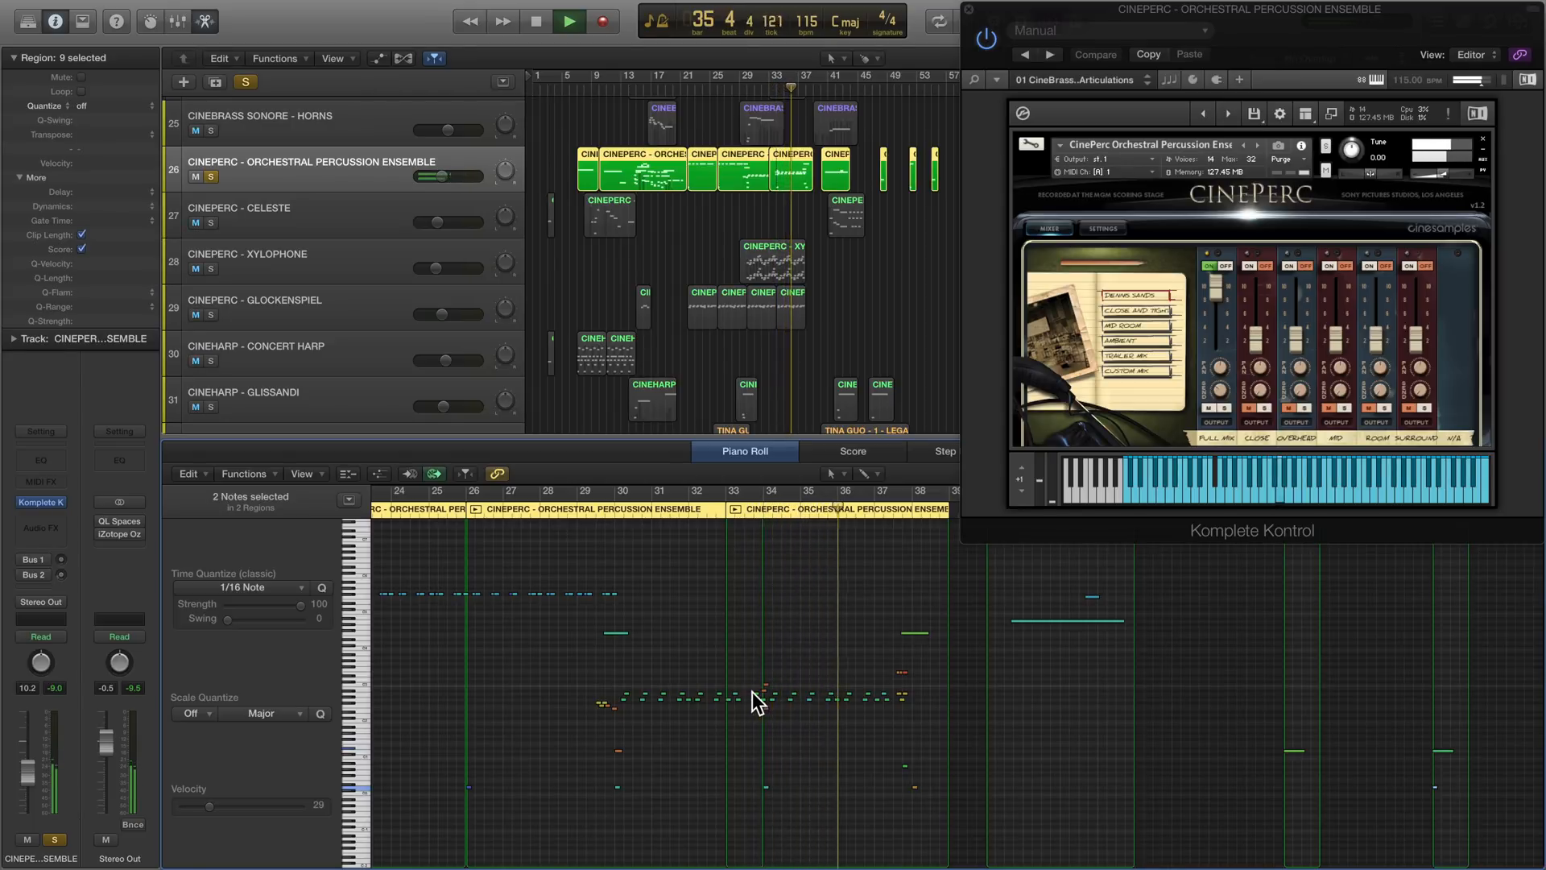
pyautogui.hscroll(4, 752, 692)
pyautogui.hscroll(1, 752, 693)
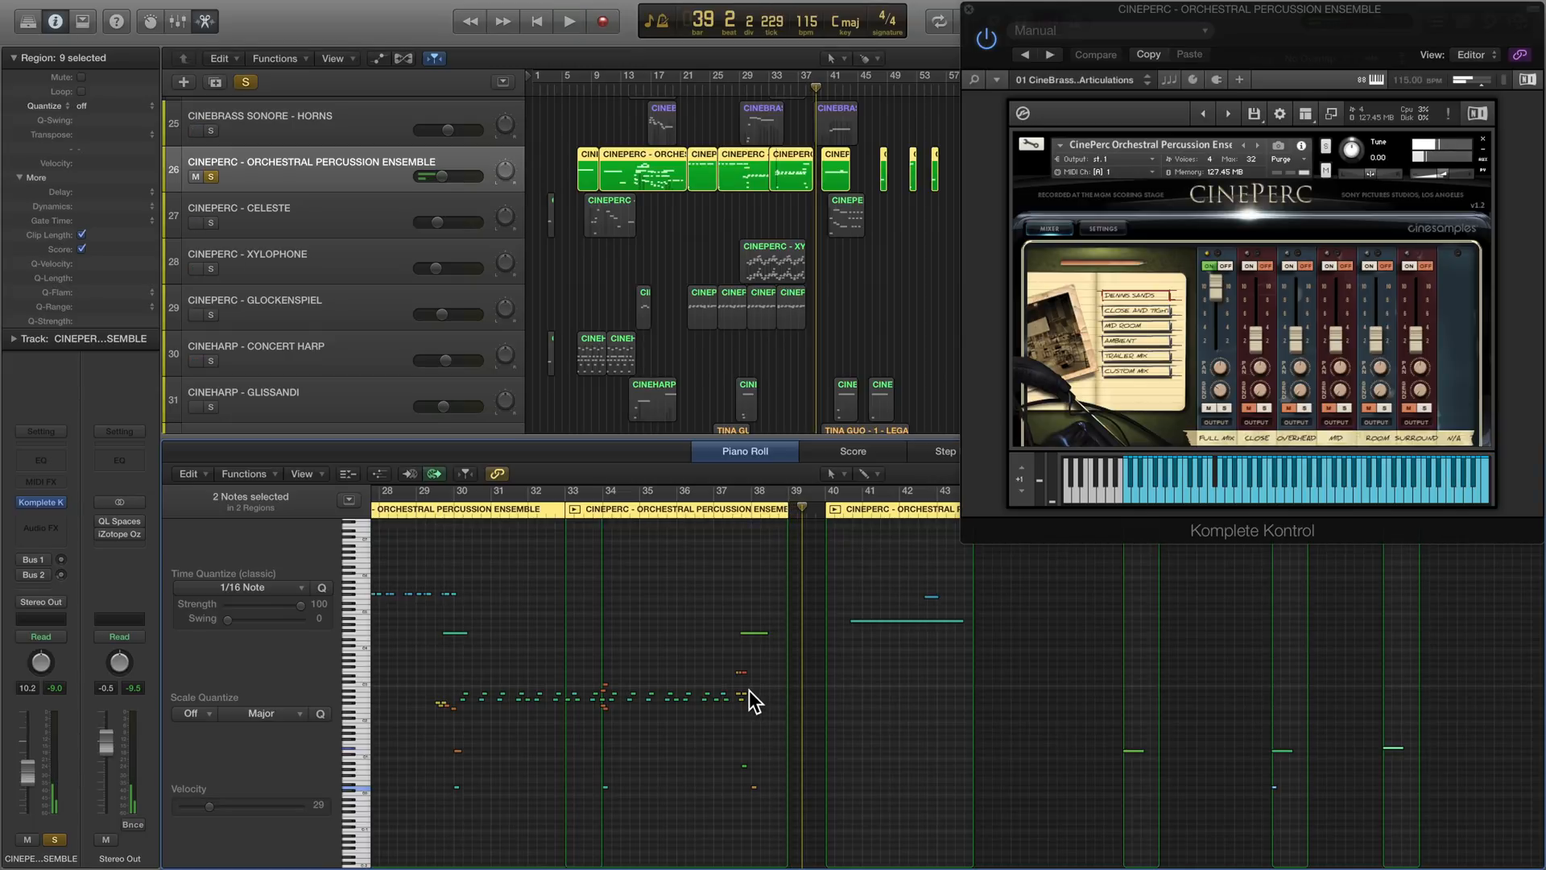
# - Take the orchestral percussion ensemble out of solo, solo the CinePerc Celeste track and show its patch
pyautogui.click(213, 176)
pyautogui.click(211, 222)
pyautogui.click(285, 219)
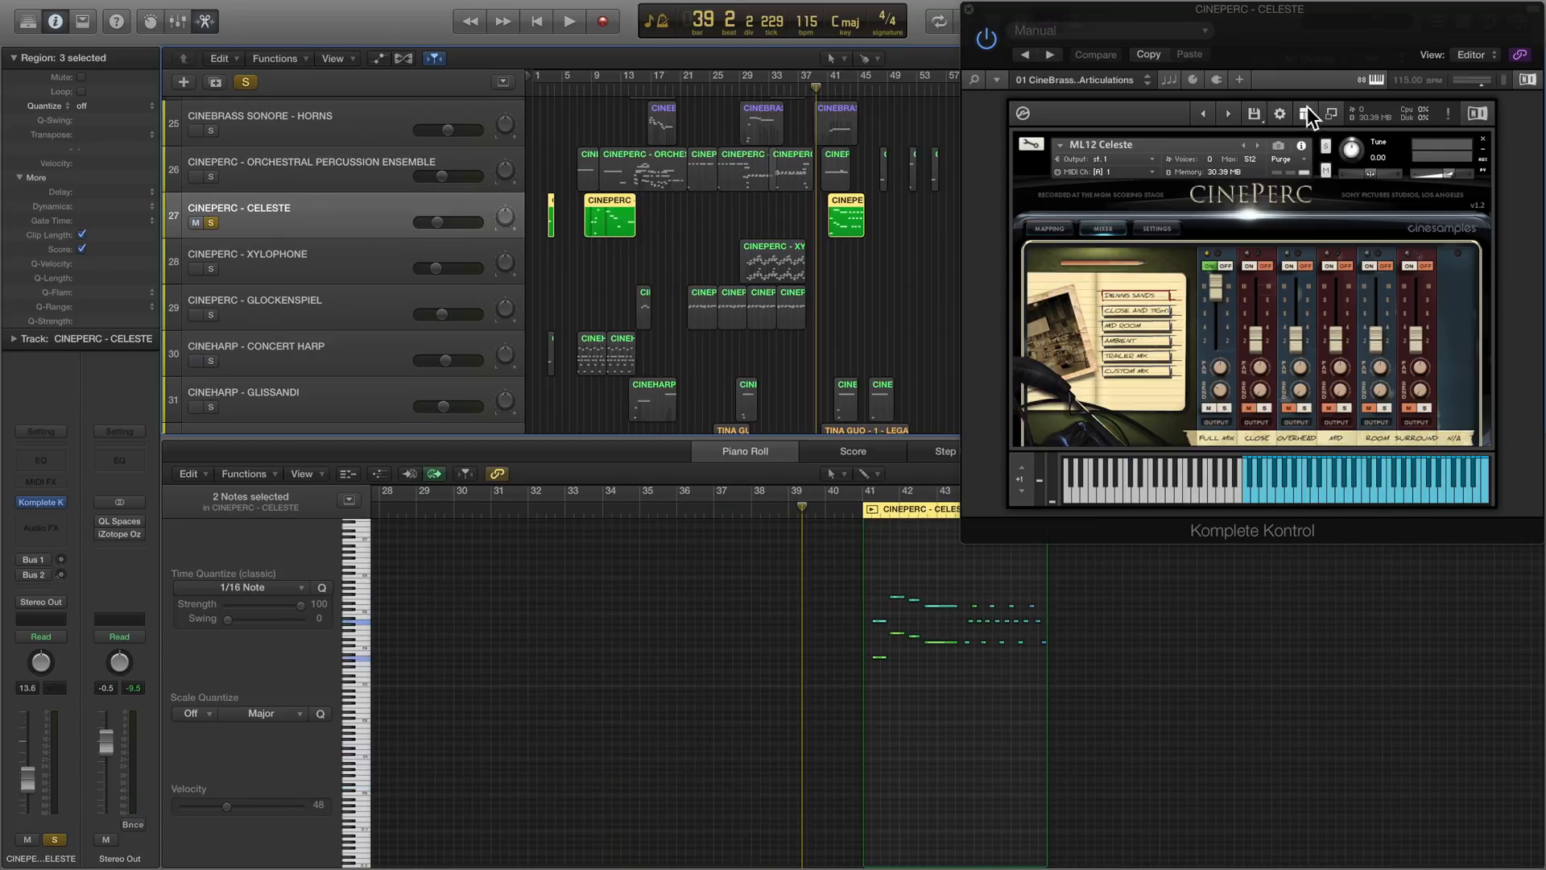
# - Show the Kontakt browser for the Celeste patch and list the CinePerc library's instruments
pyautogui.moveTo(1273, 65); pyautogui.dragTo(1006, 124)
pyautogui.click(1065, 173)
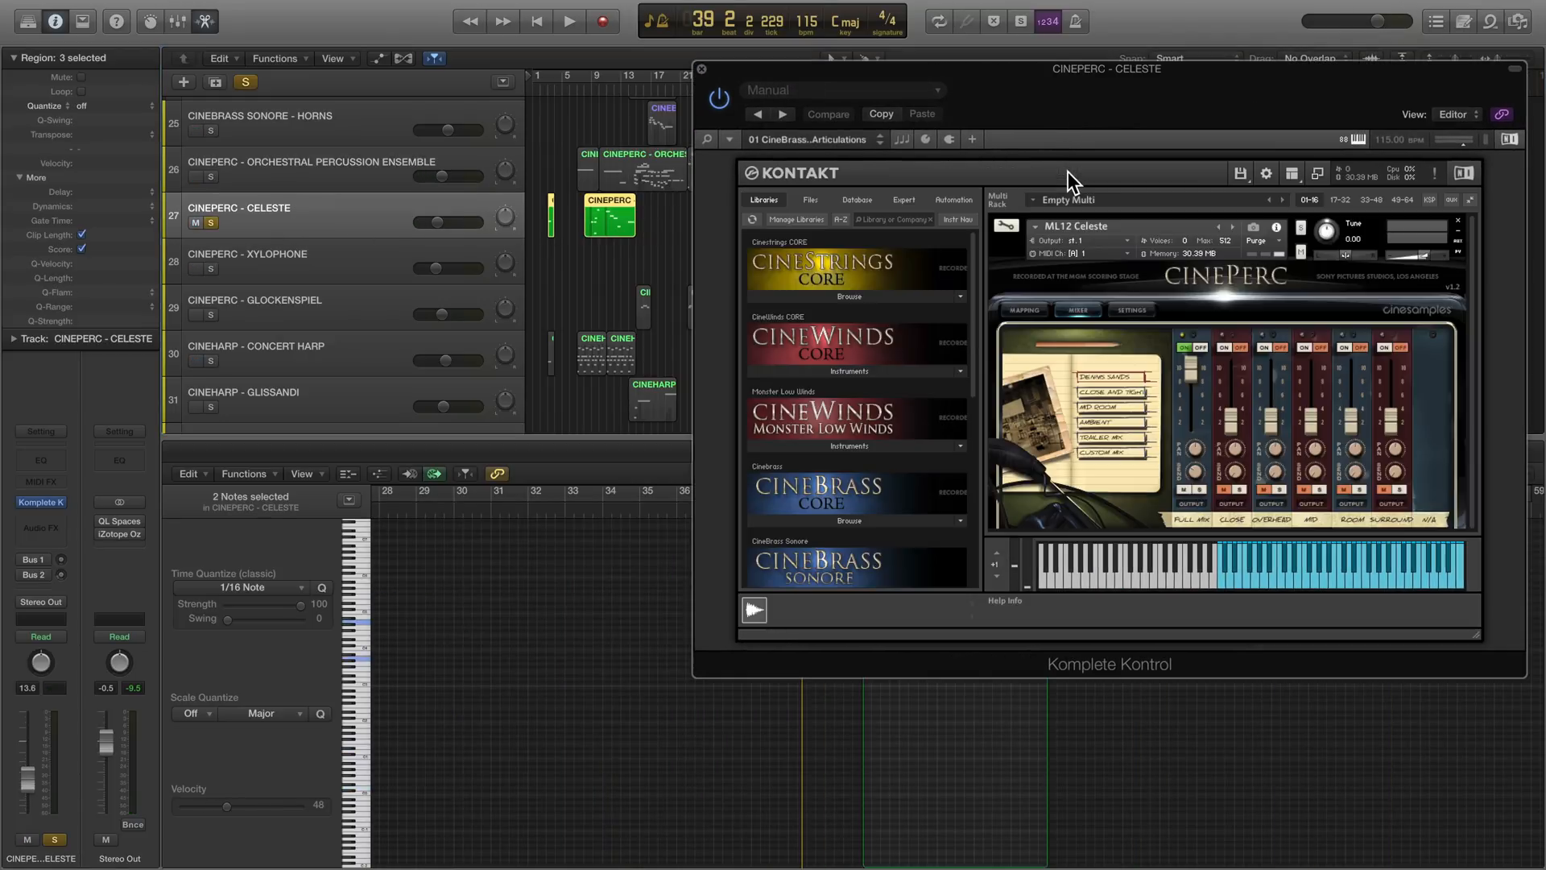
pyautogui.scroll(-5, 843, 417)
pyautogui.click(830, 354)
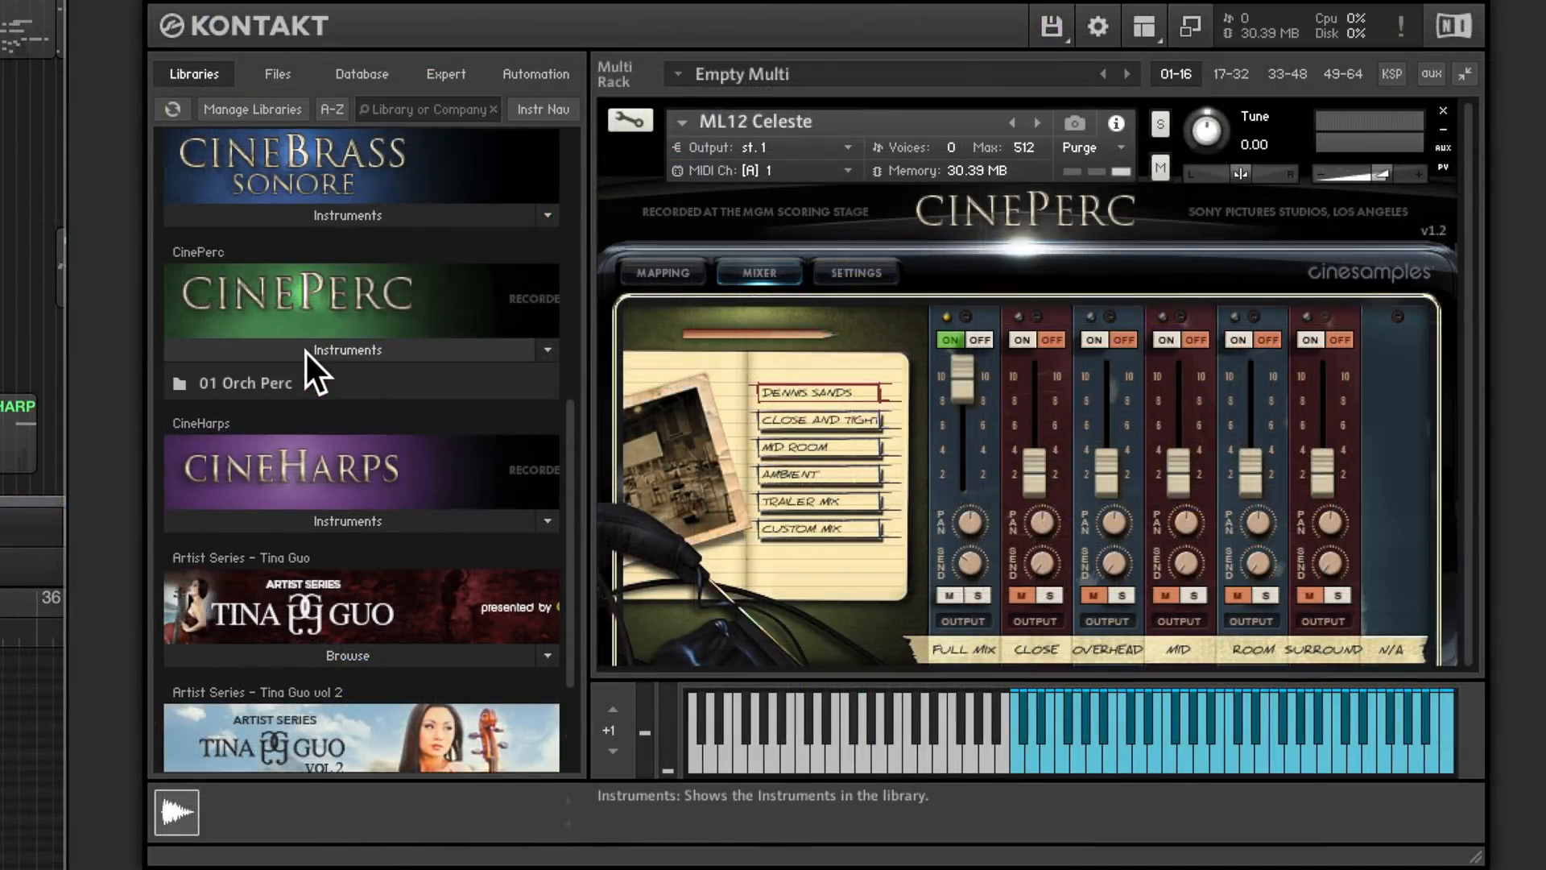
pyautogui.click(264, 407)
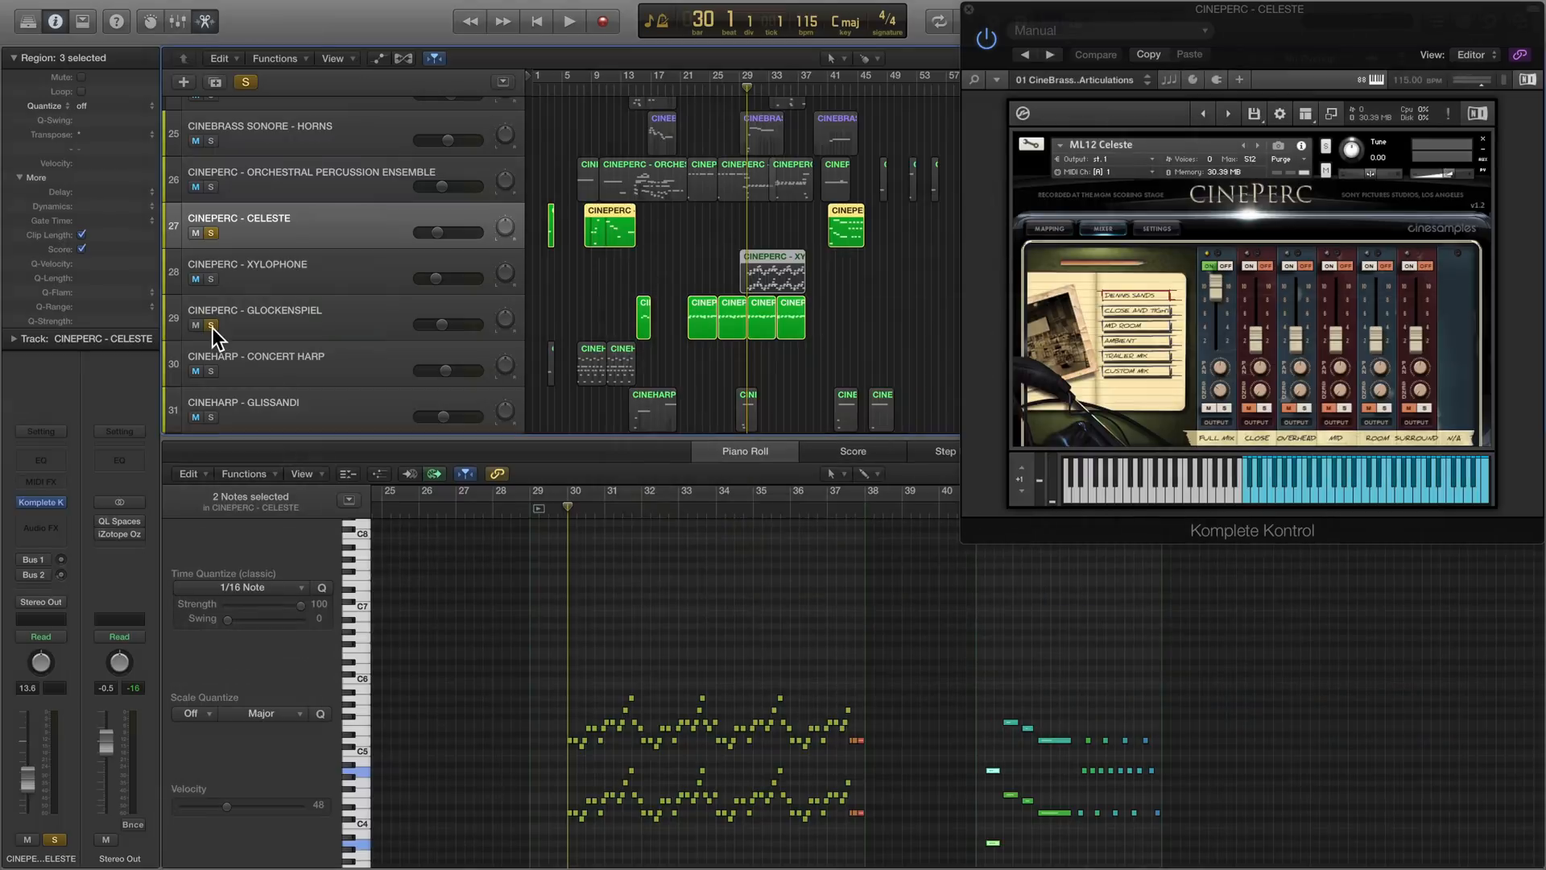
# - Play the soloed CinePerc Celeste from bar 8 to about bar 14 with its notes visible in the piano roll
pyautogui.click(587, 94)
pyautogui.press('space')
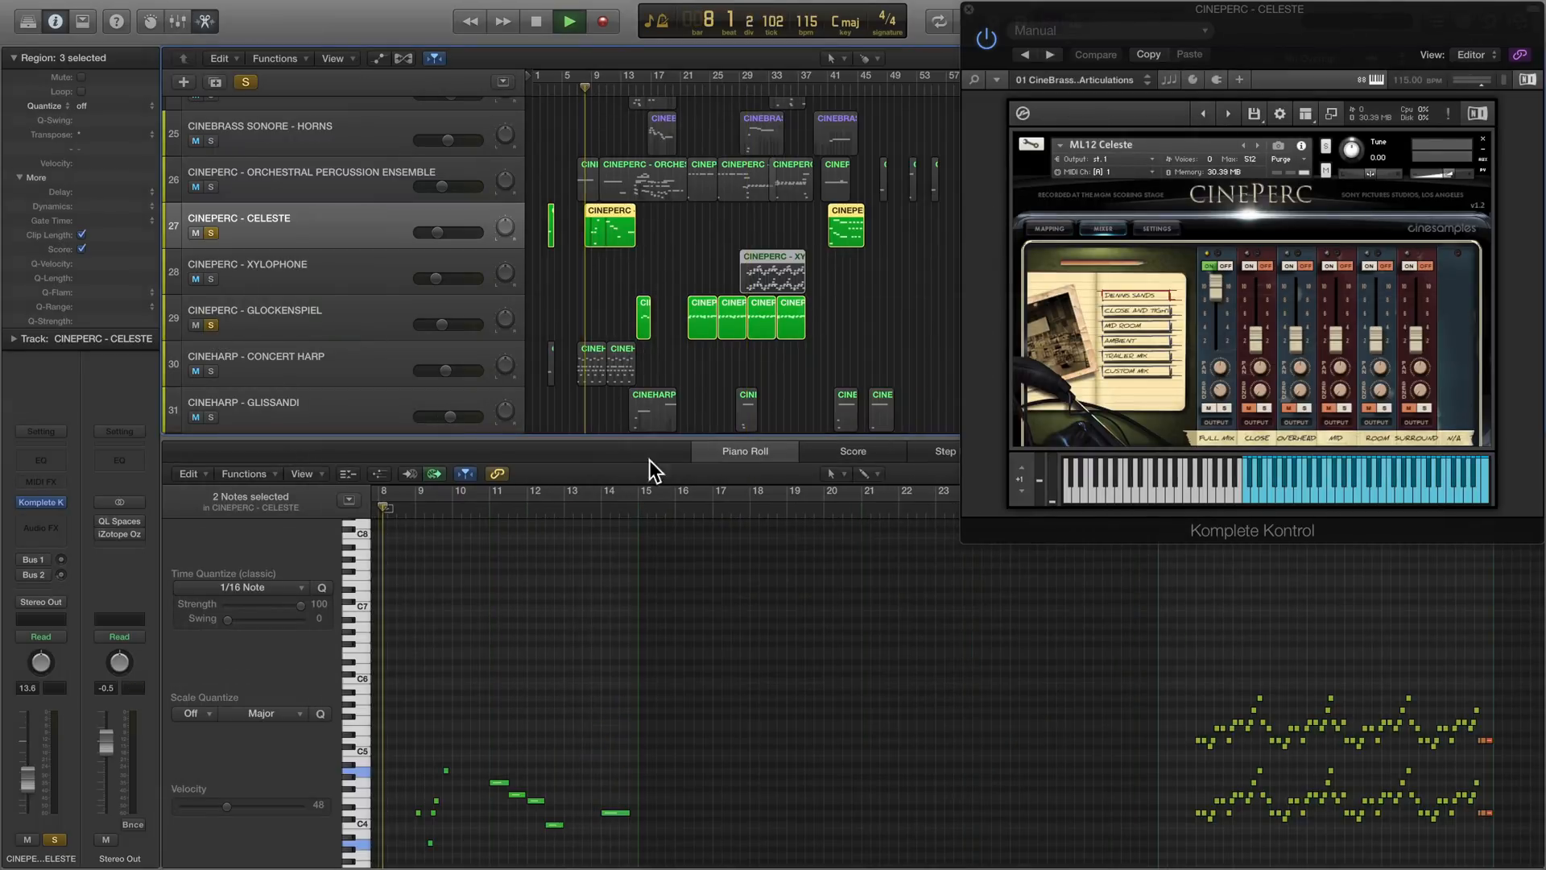
pyautogui.scroll(-3, 534, 646)
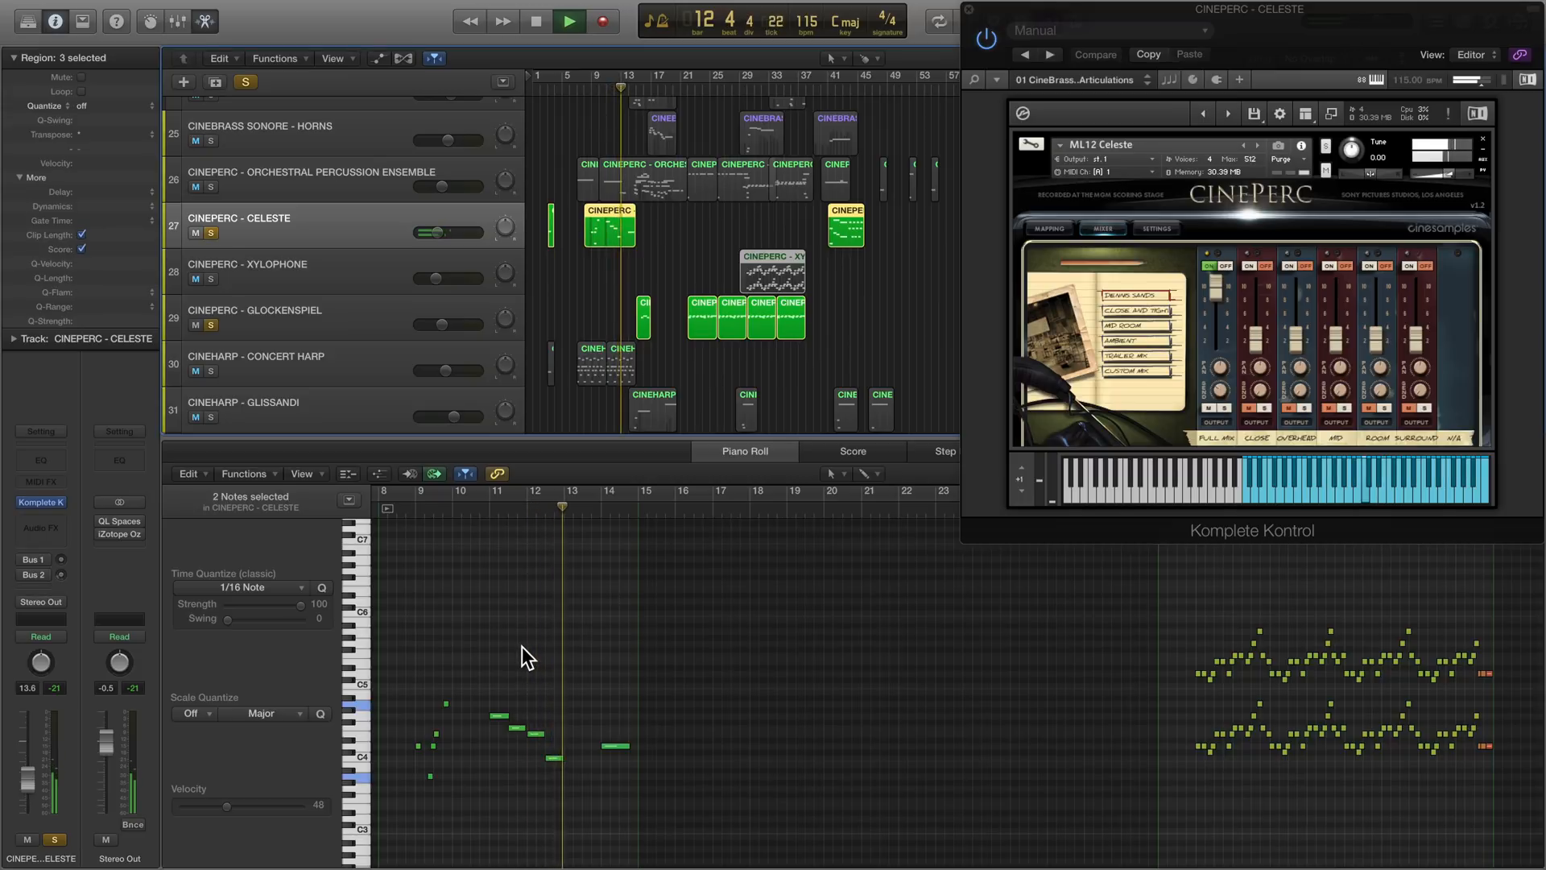
# - Audition the glockenspiel from about bar 20, add the xylophone to the solo, and play both from bar 29 to about bar 35
pyautogui.moveTo(846, 320); pyautogui.dragTo(689, 230)
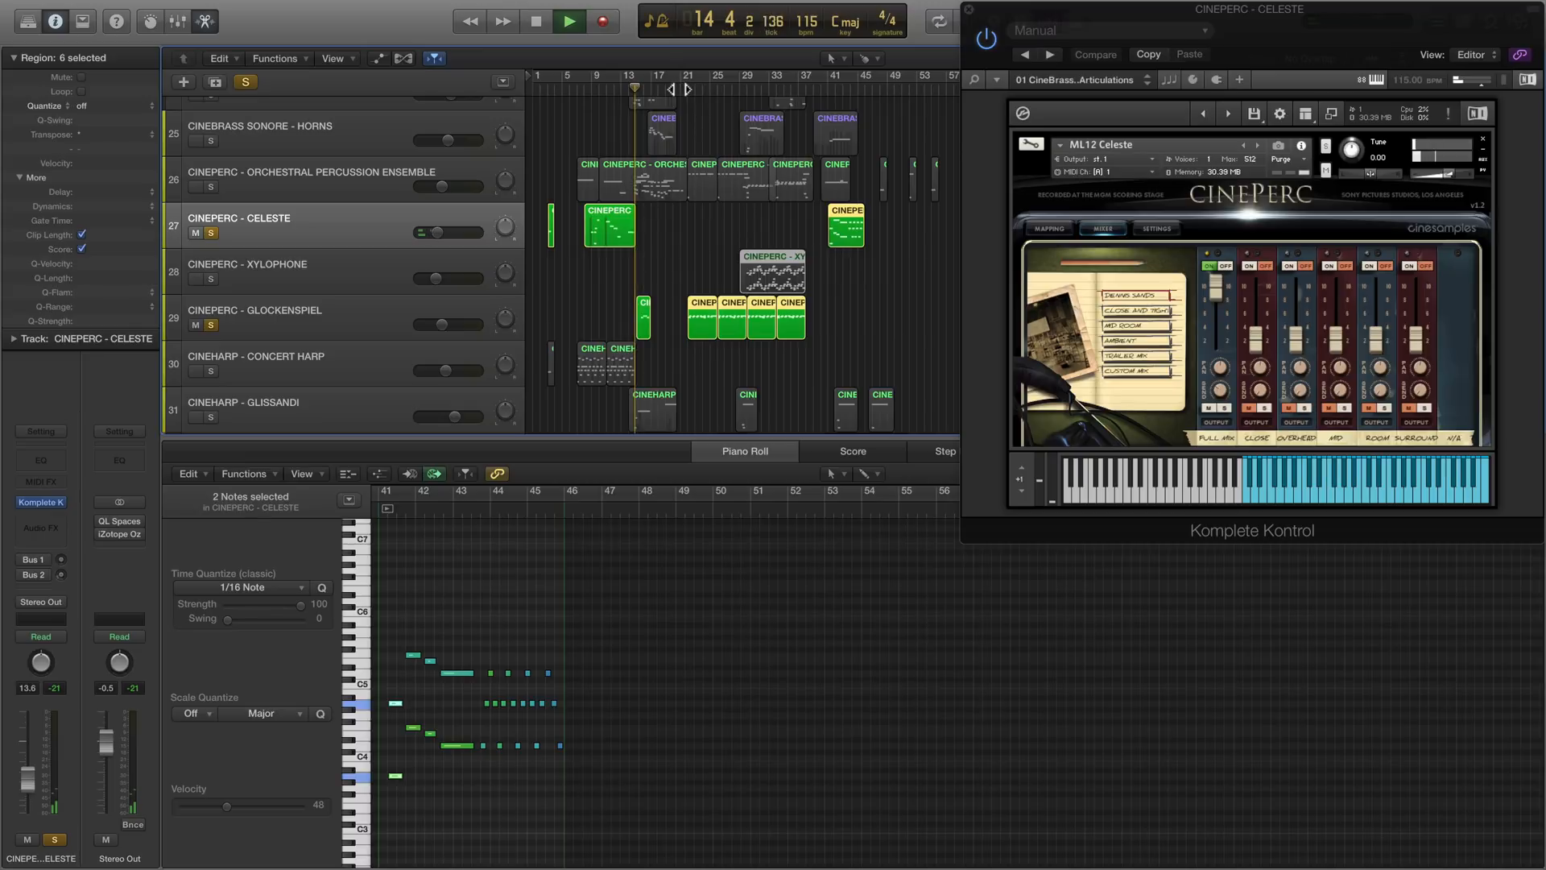
pyautogui.click(679, 87)
pyautogui.click(211, 278)
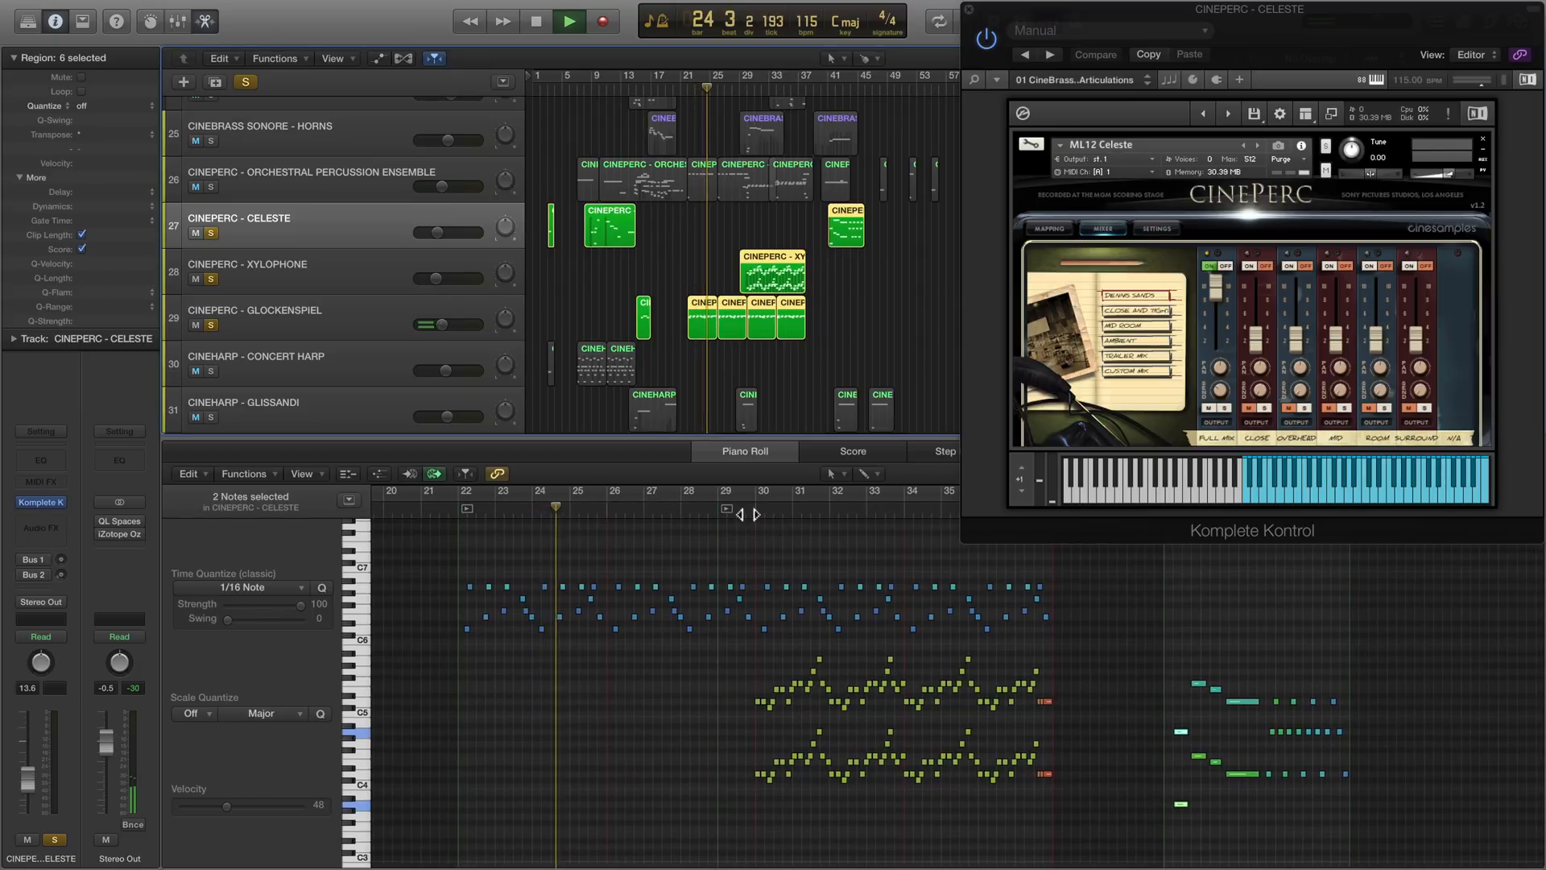
pyautogui.click(748, 514)
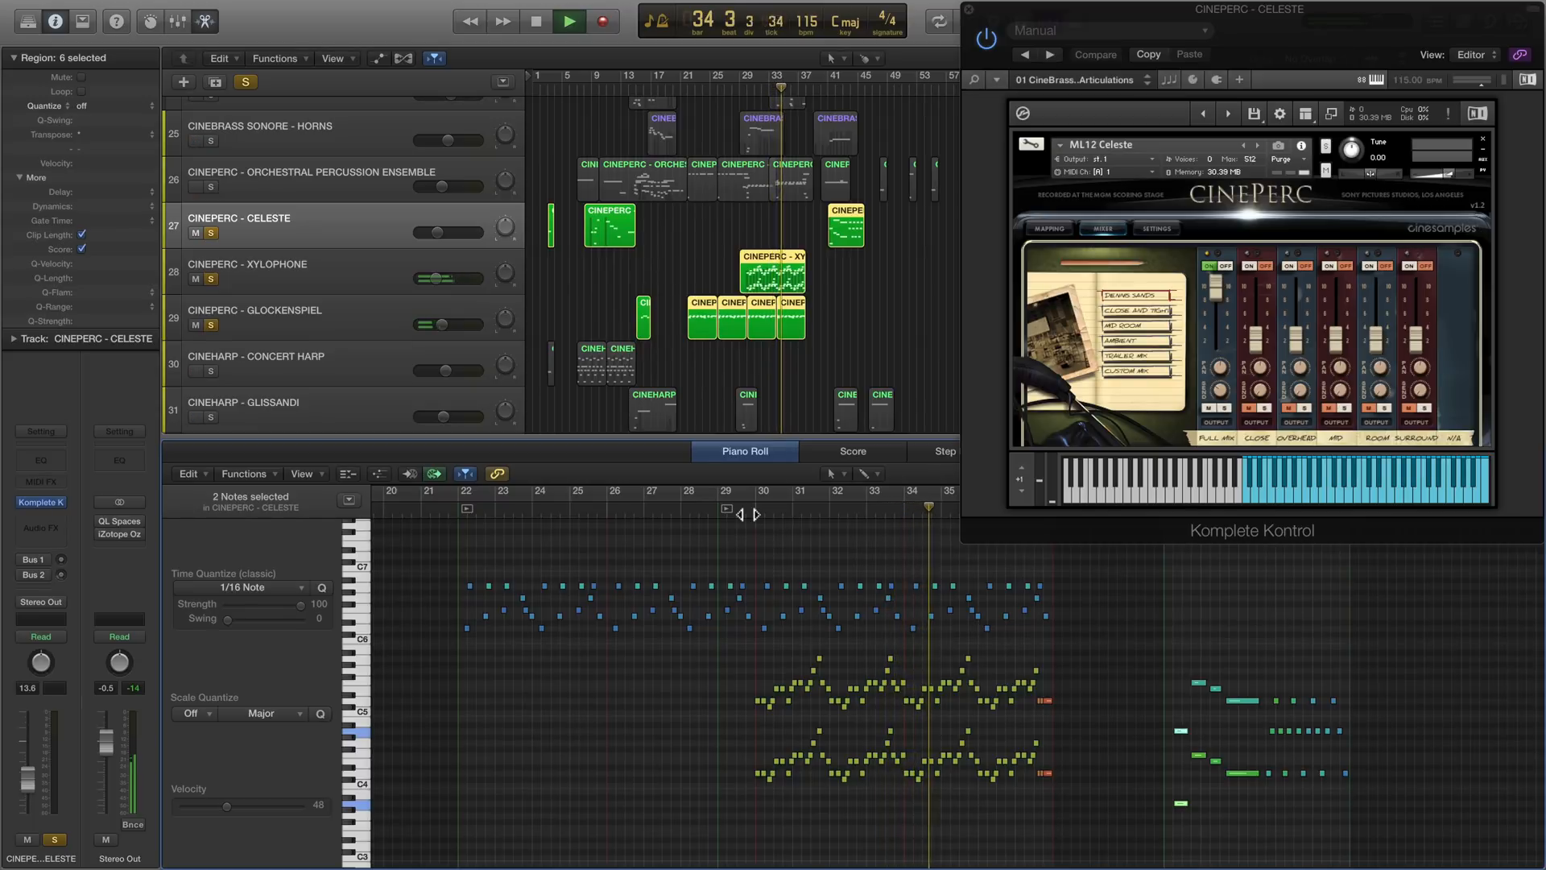
pyautogui.press('space')
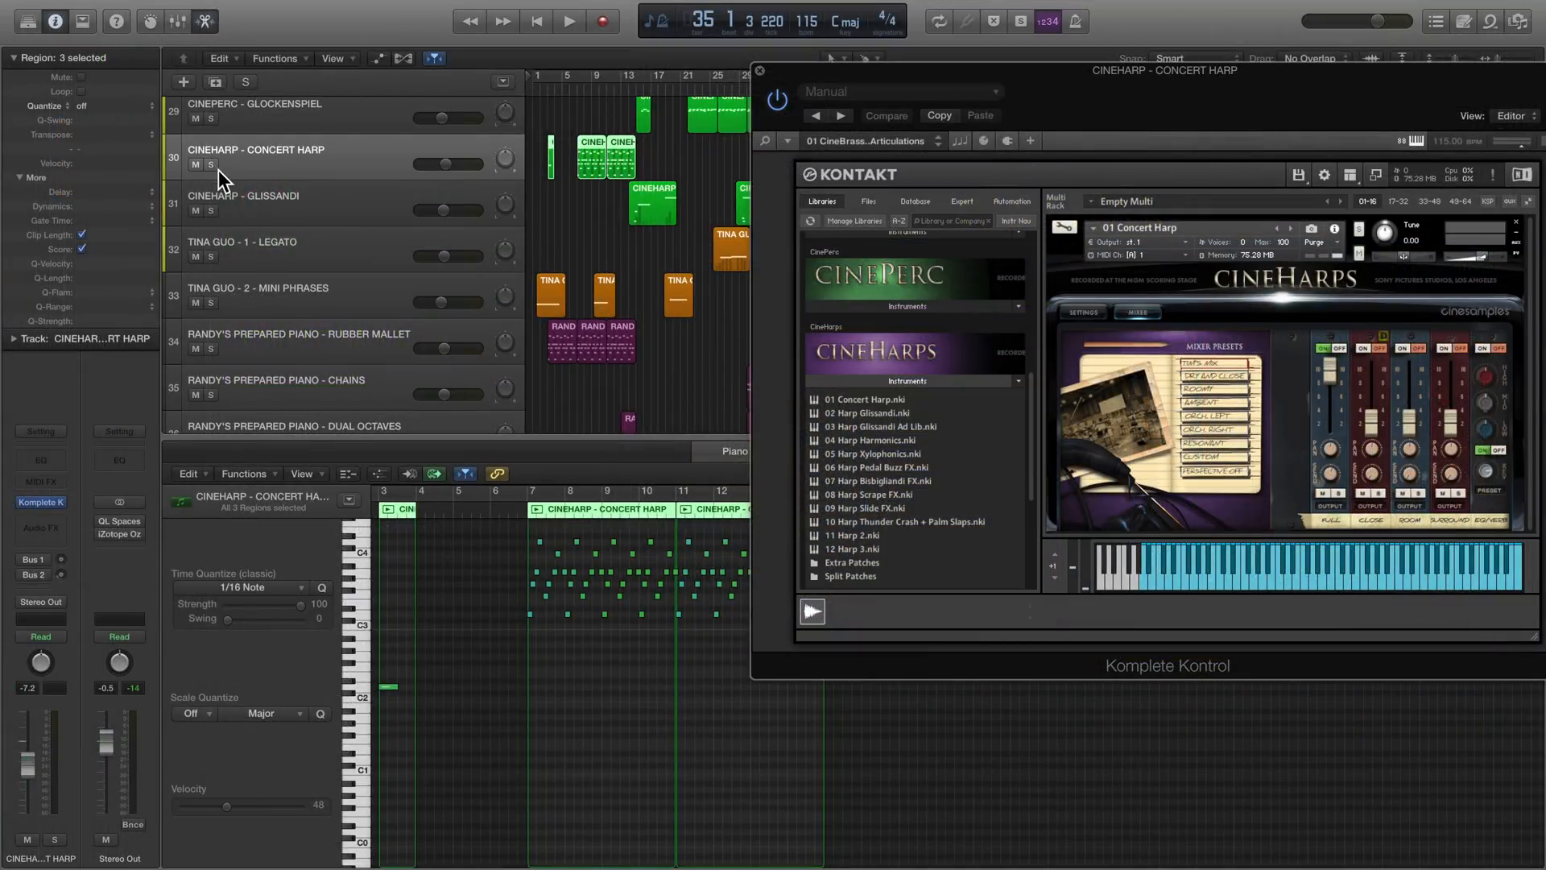
# - Solo the CineHarp Concert Harp track and play it from bar 7 to about bar 12 with its plug-in window clear of the regions
pyautogui.click(211, 164)
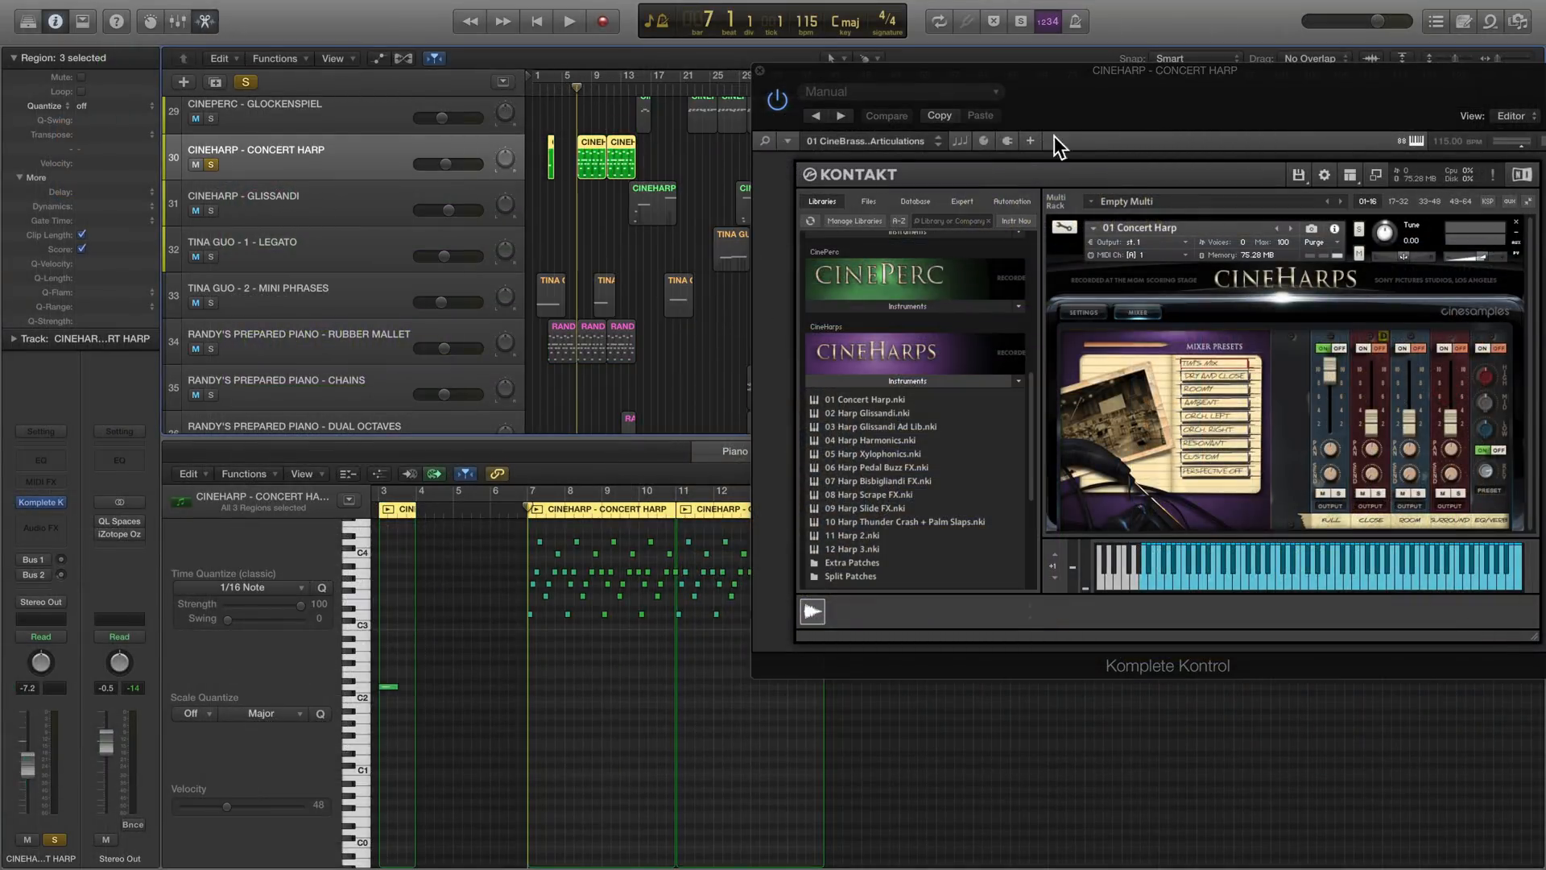
pyautogui.press('space')
pyautogui.moveTo(1120, 99); pyautogui.dragTo(1077, 287)
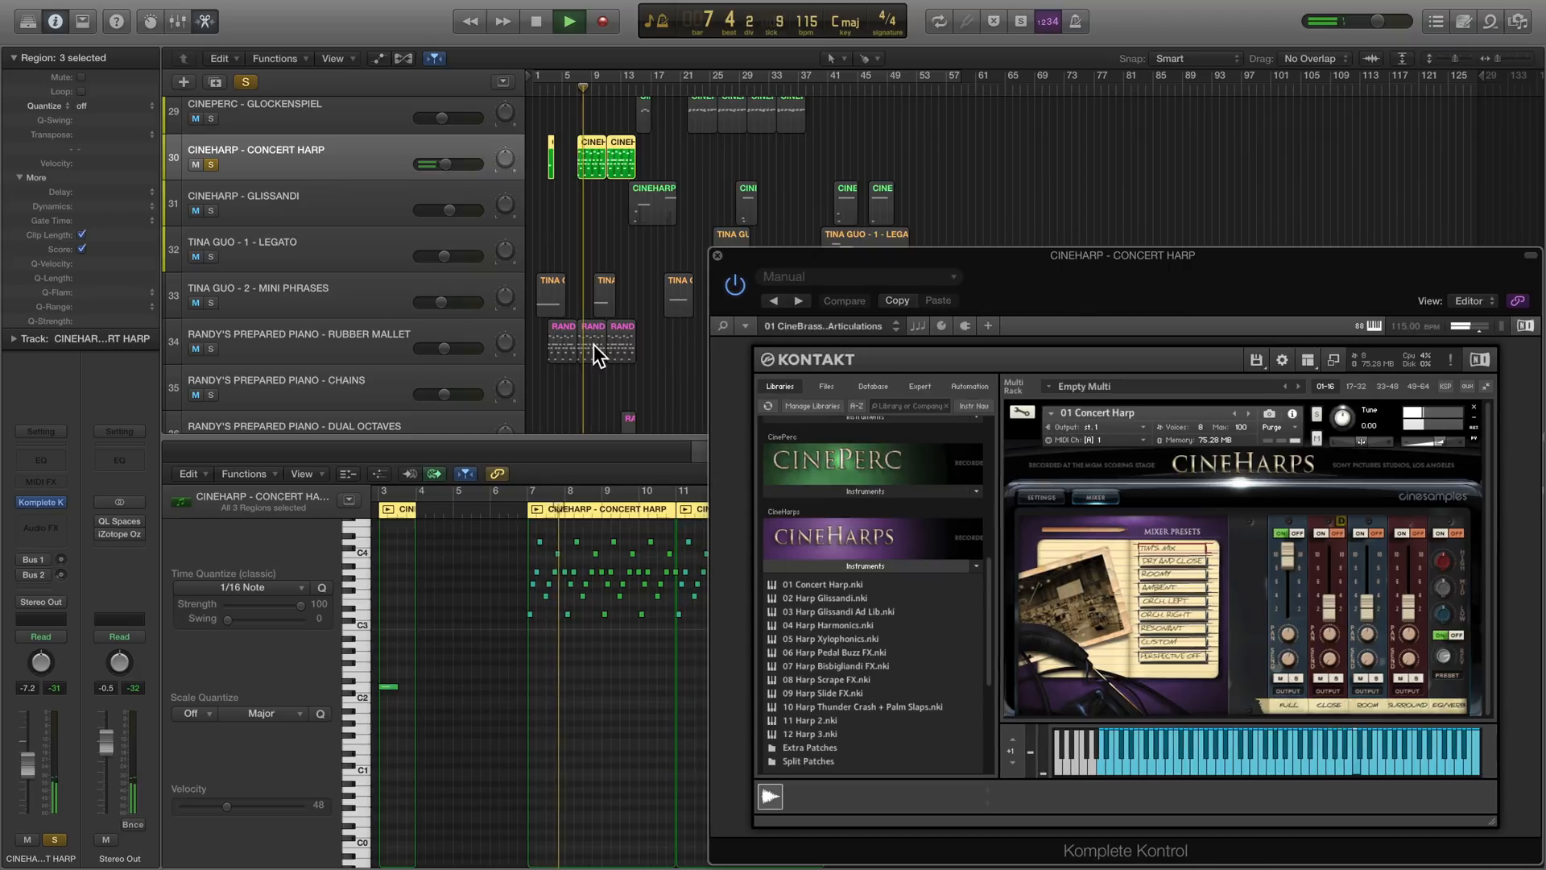
pyautogui.hscroll(5, 431, 596)
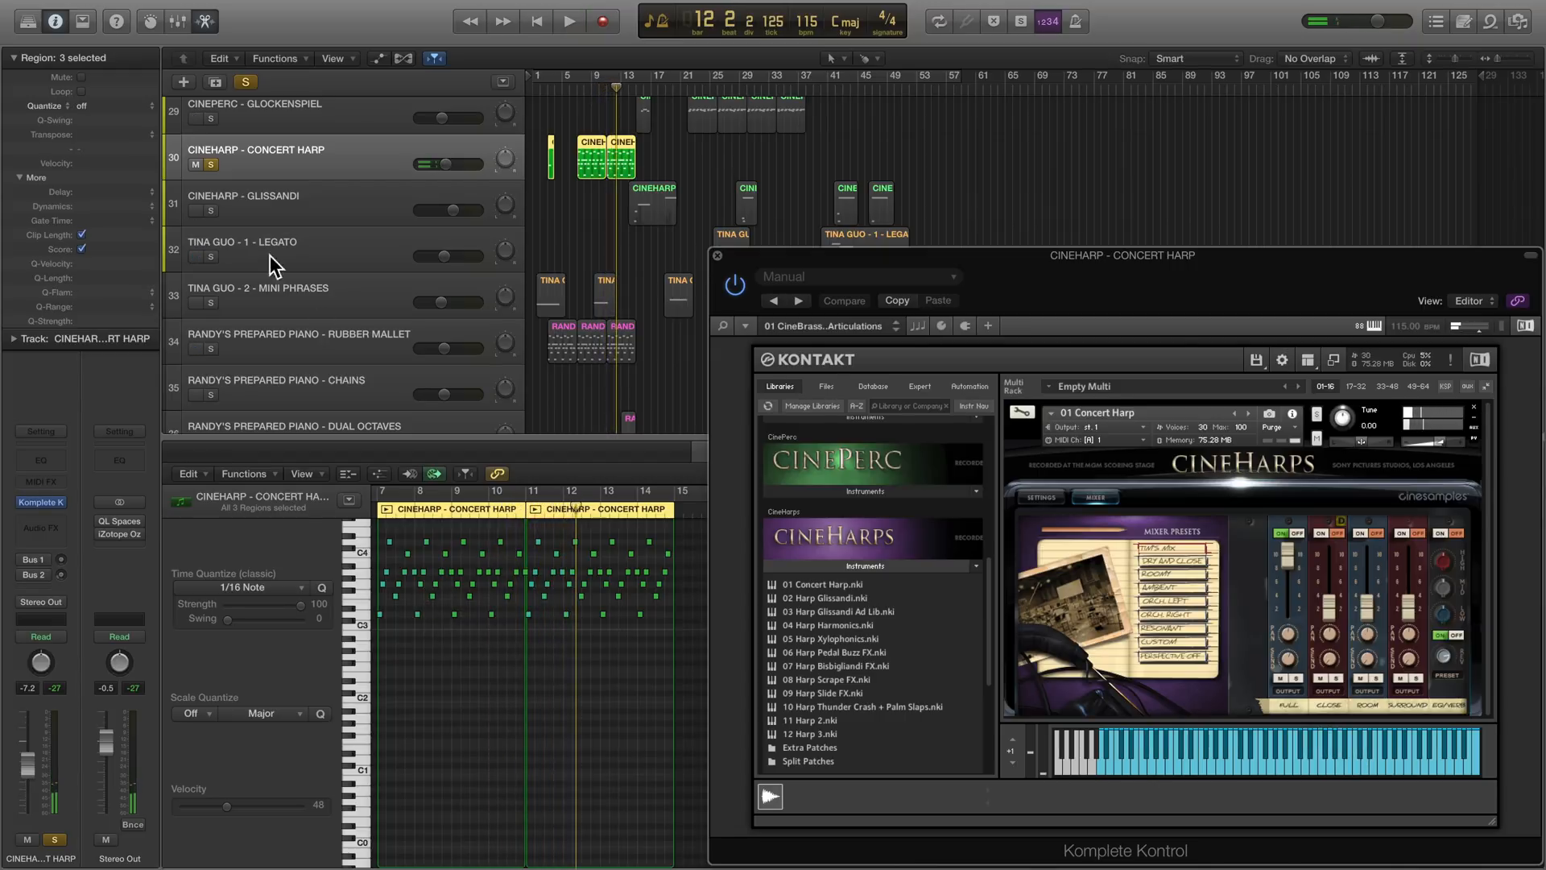
# - Play the soloed CineHarp Glissandi track from bar 14 to about bar 20, with the Kontakt browser hidden and the piano roll uncovered
pyautogui.click(254, 201)
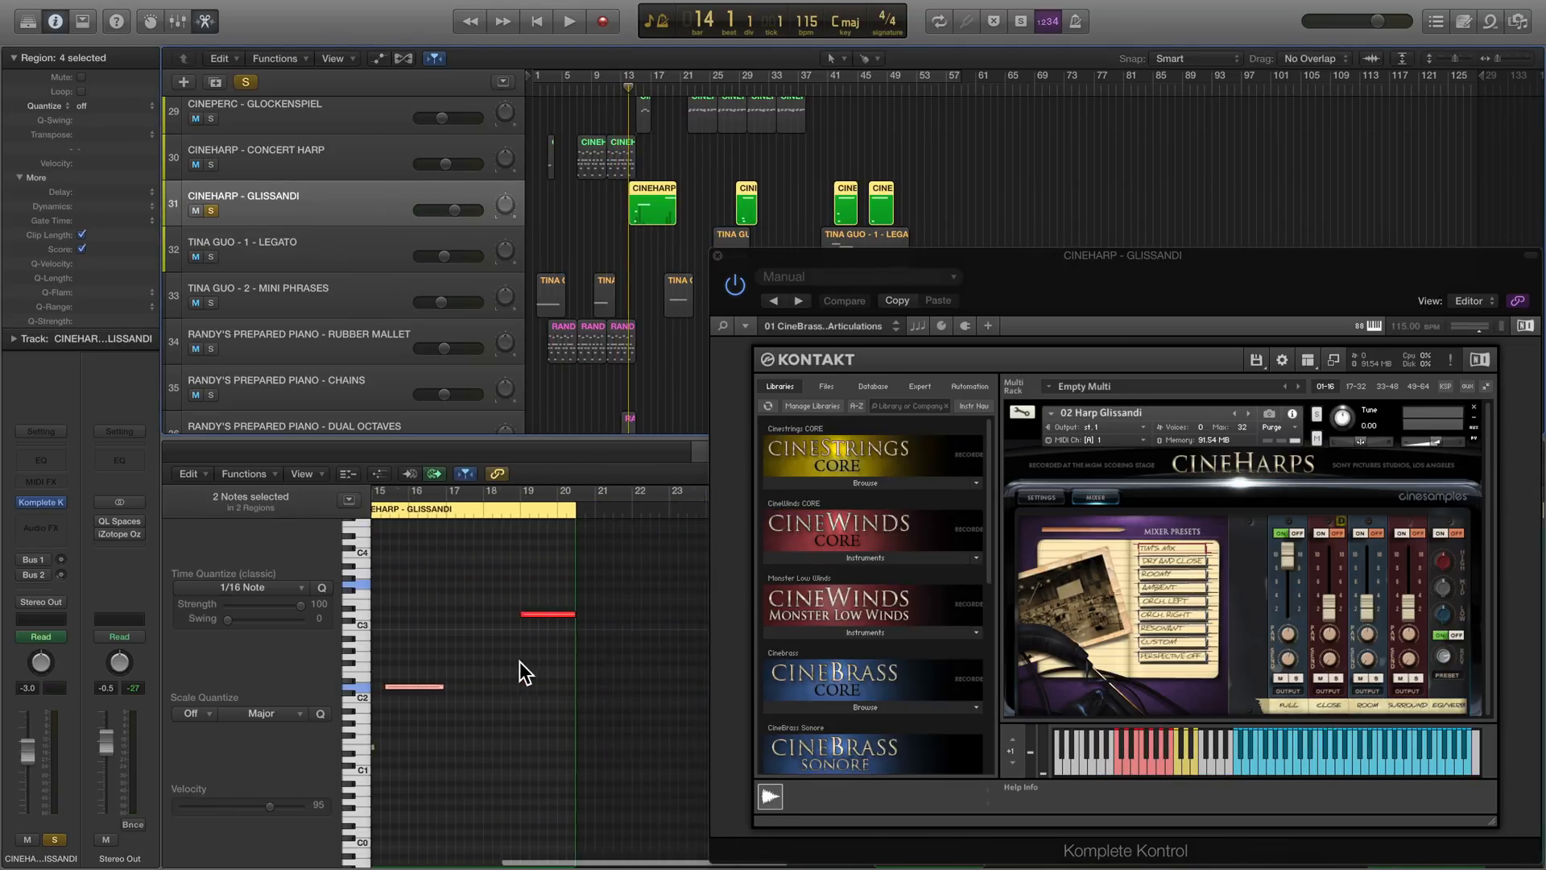
pyautogui.press('space')
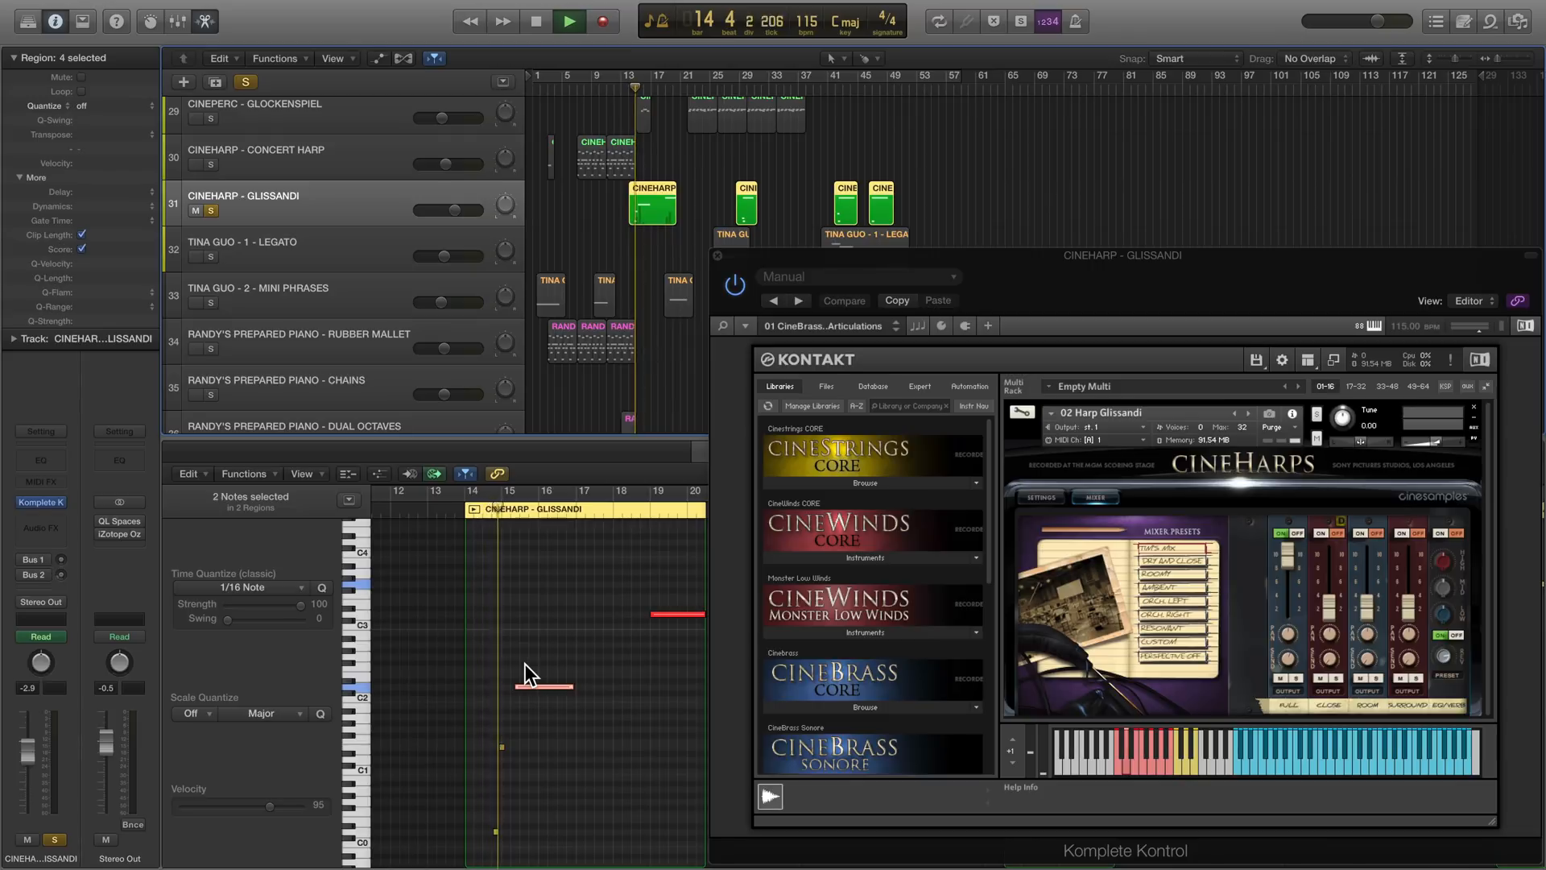
pyautogui.click(1332, 364)
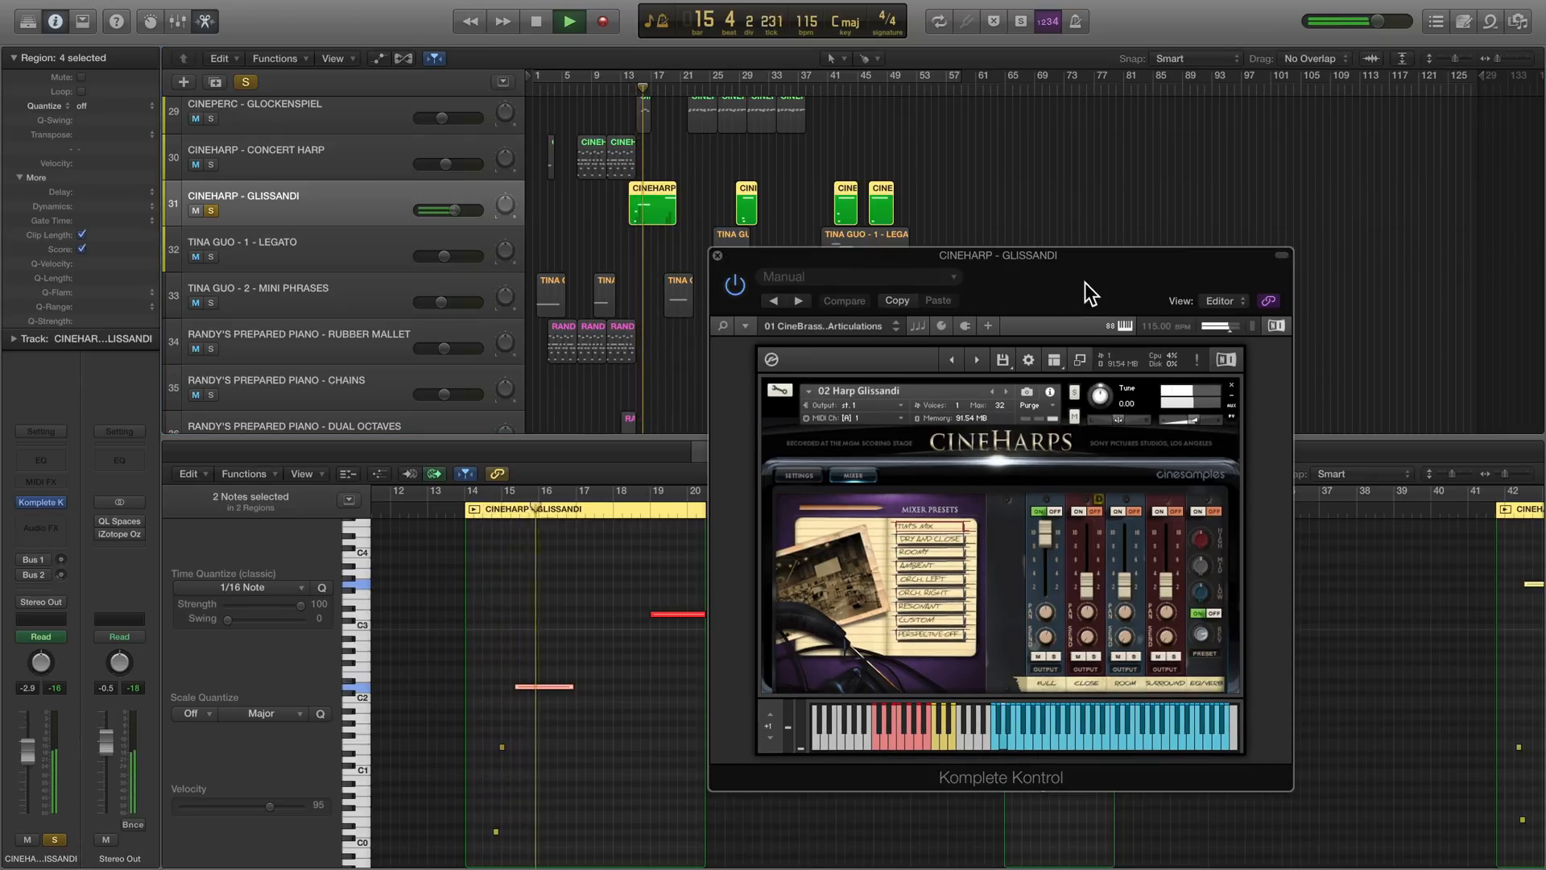
pyautogui.moveTo(1090, 255); pyautogui.dragTo(1338, 2)
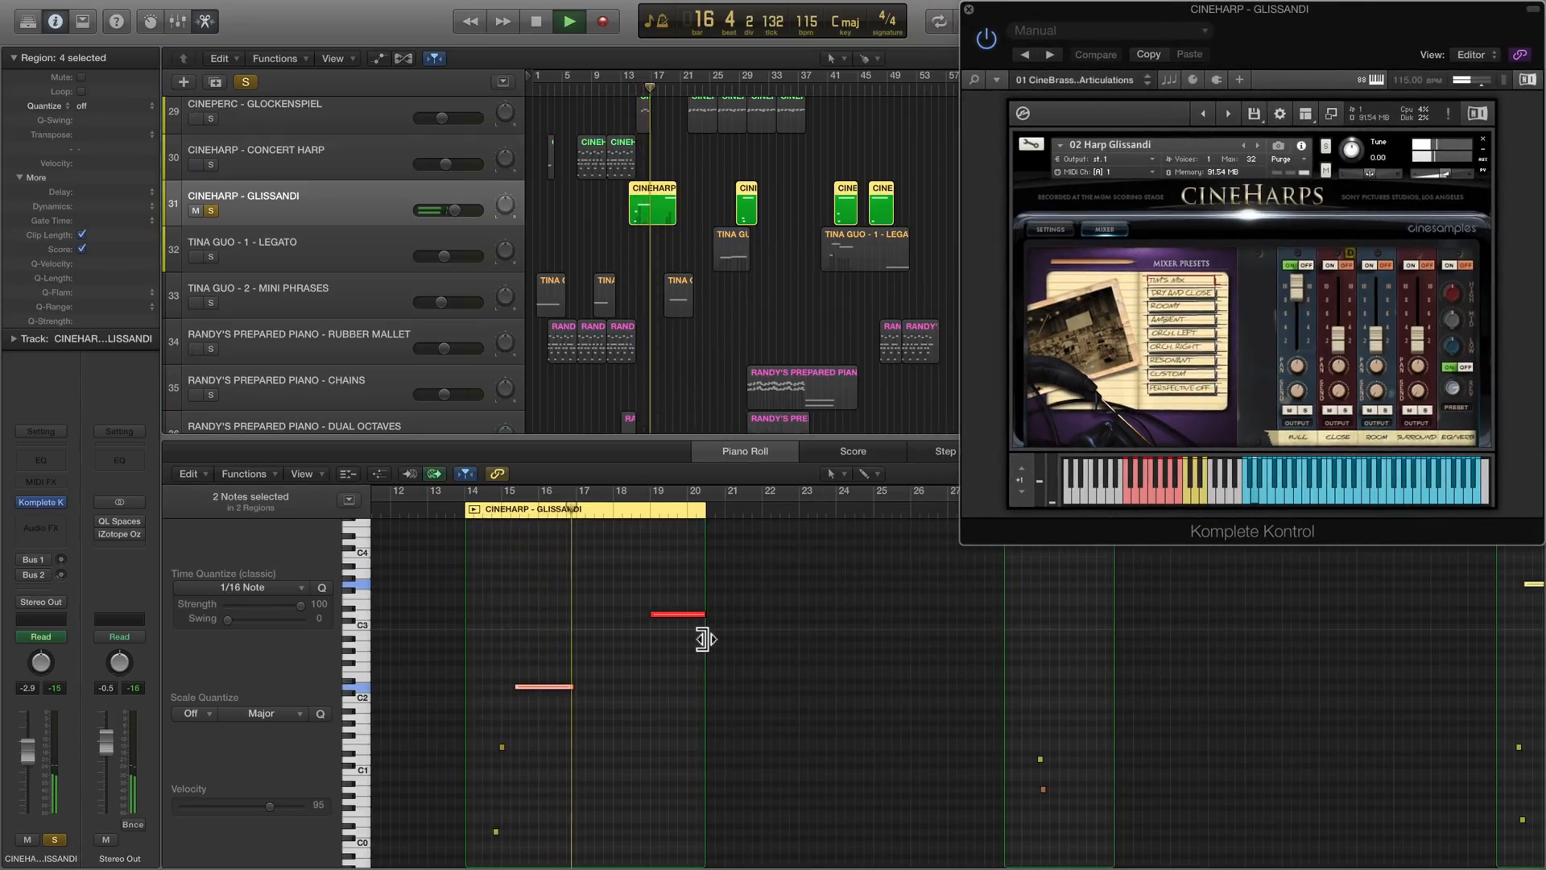
pyautogui.hscroll(1, 666, 651)
pyautogui.hscroll(3, 665, 651)
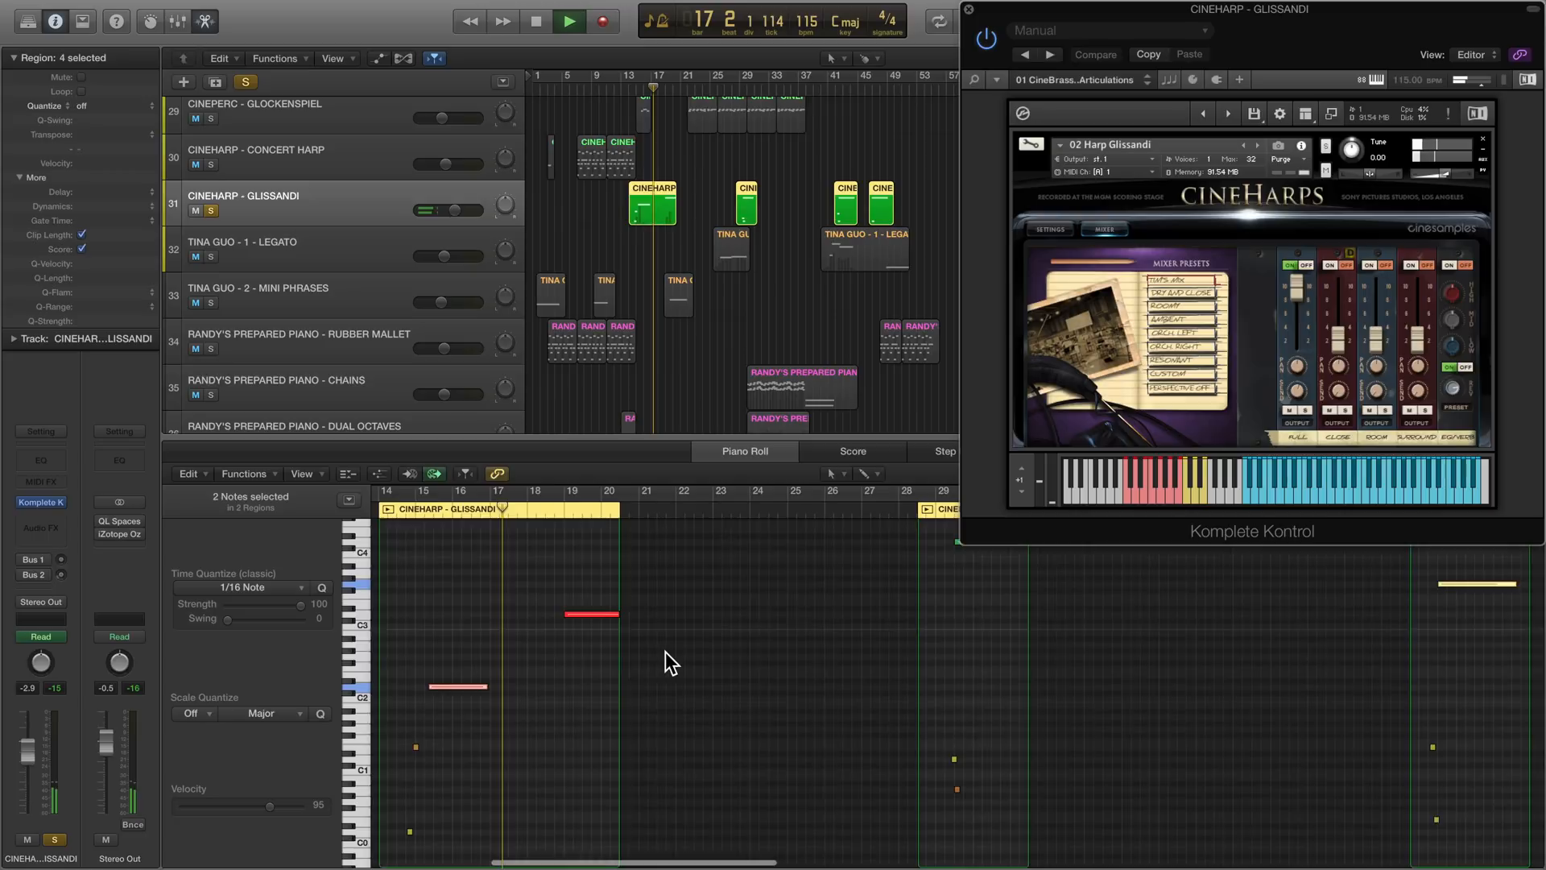
pyautogui.click(542, 513)
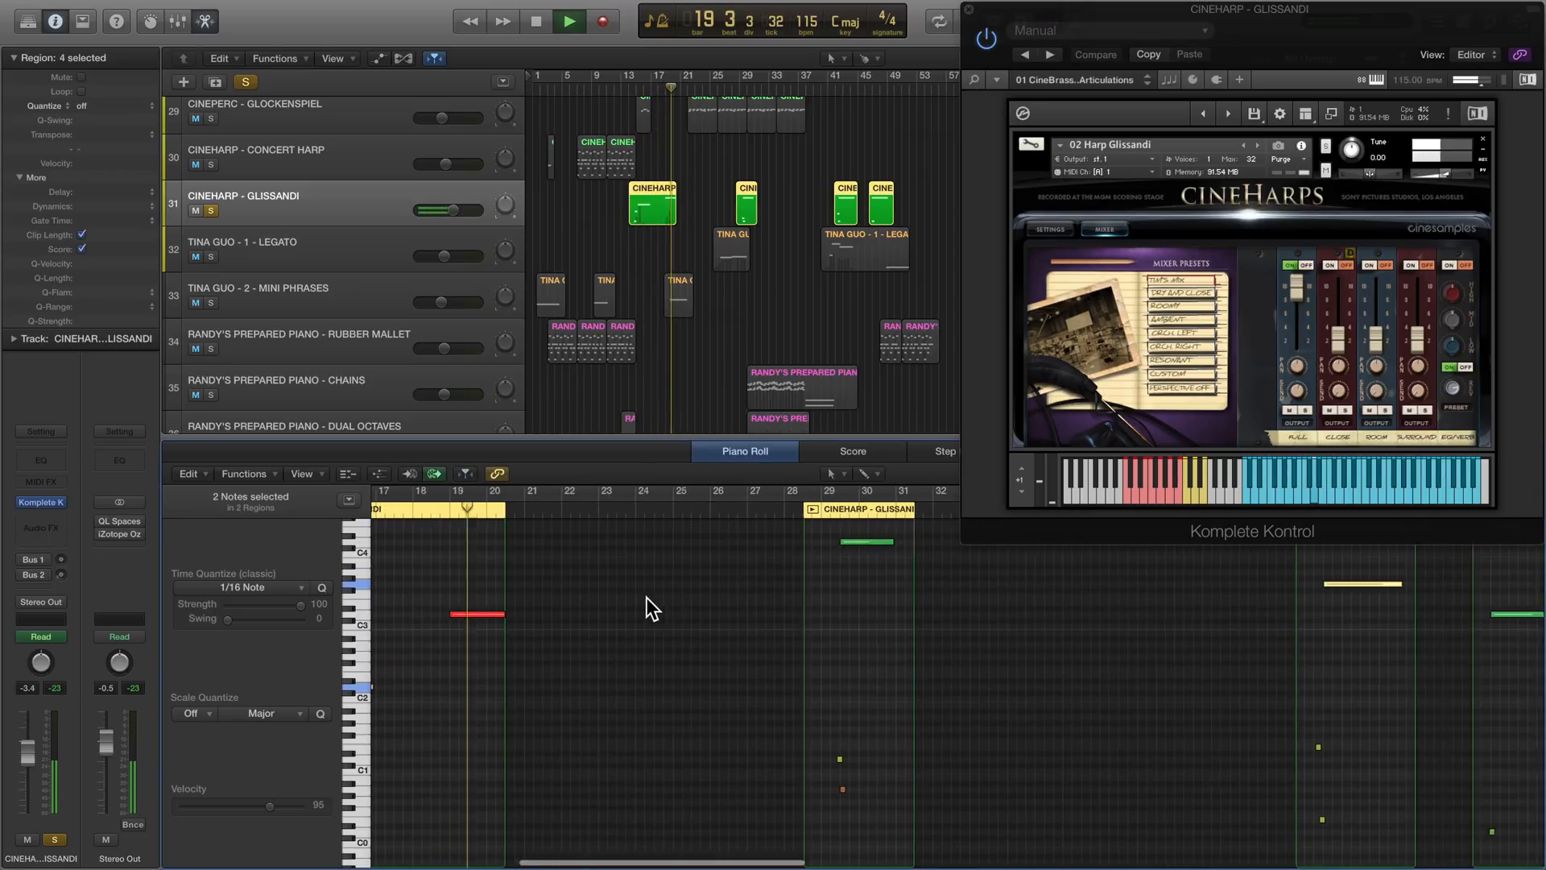
pyautogui.hscroll(-1, 646, 598)
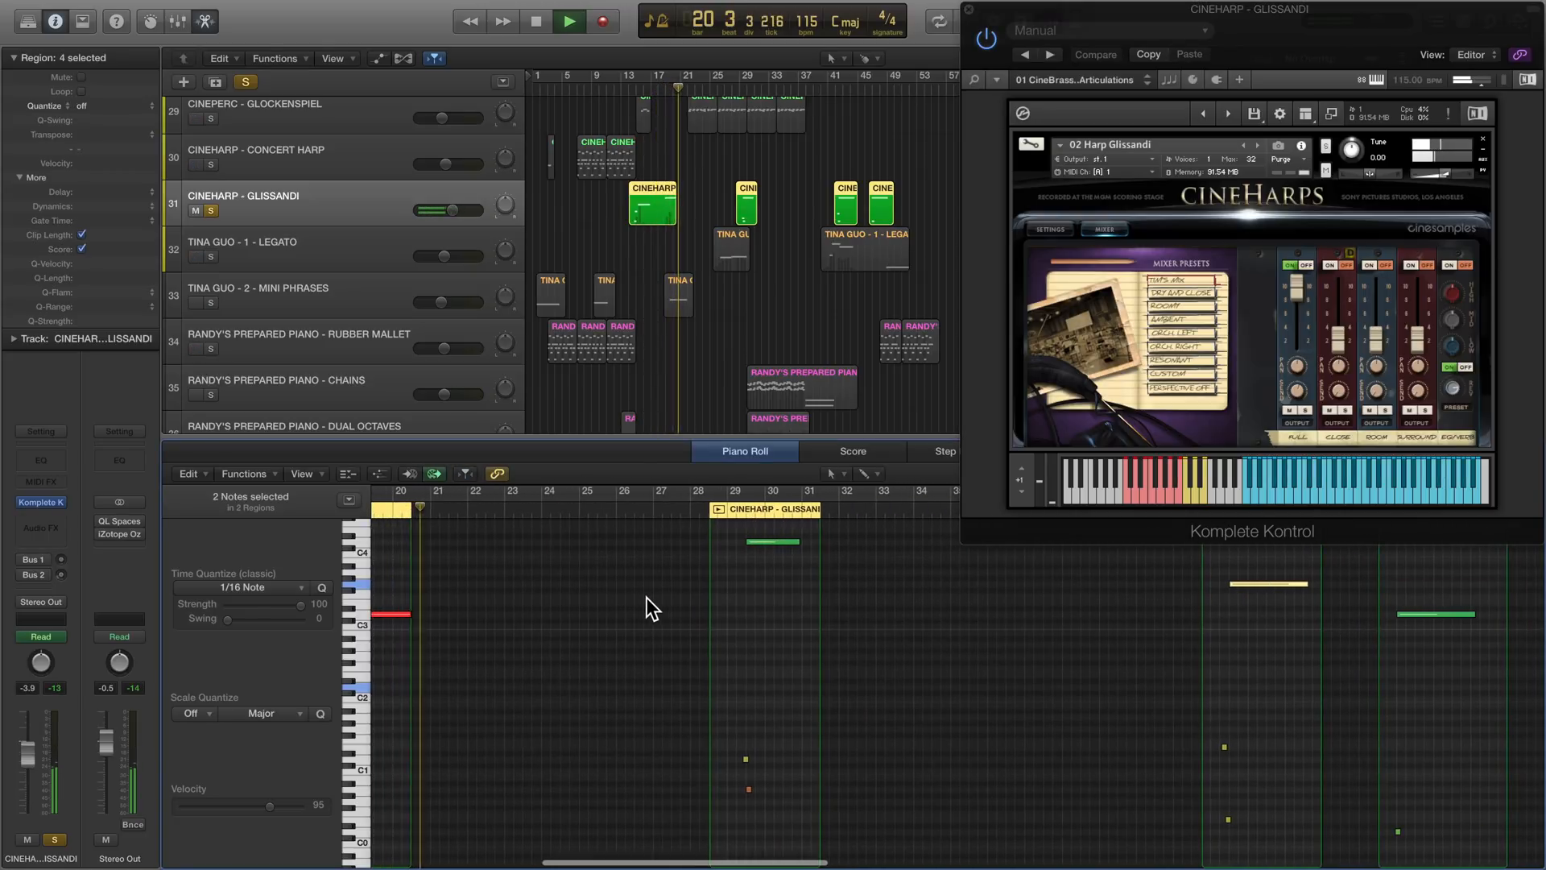
# - Play the harp glissandi in the regions starting near bars 29 and 42, stopping at about bar 44
pyautogui.click(730, 509)
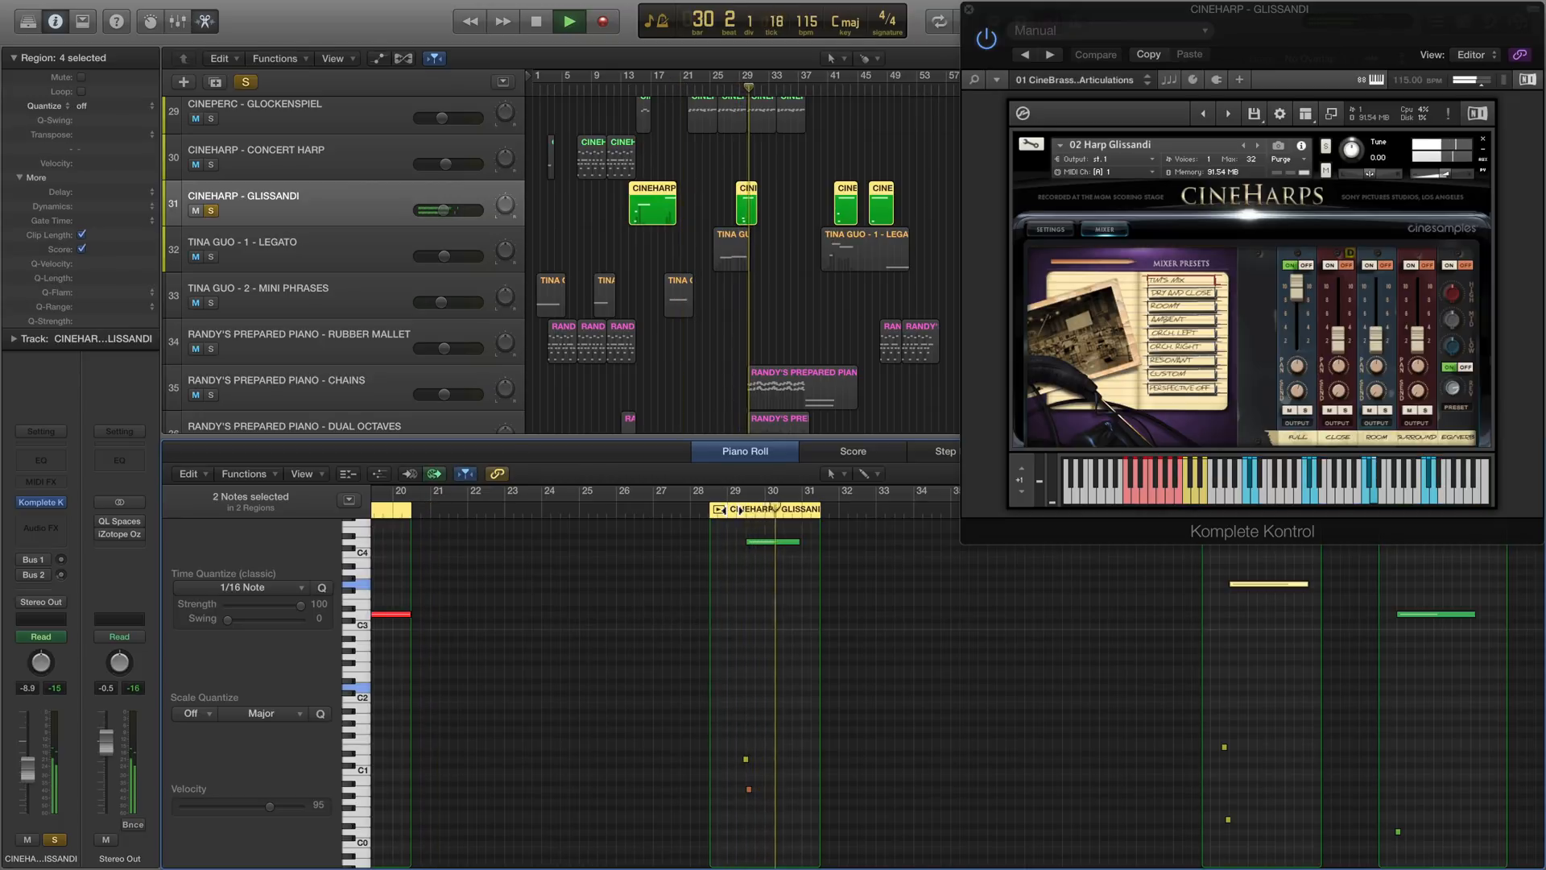
pyautogui.hscroll(-1, 731, 510)
pyautogui.hscroll(1, 731, 510)
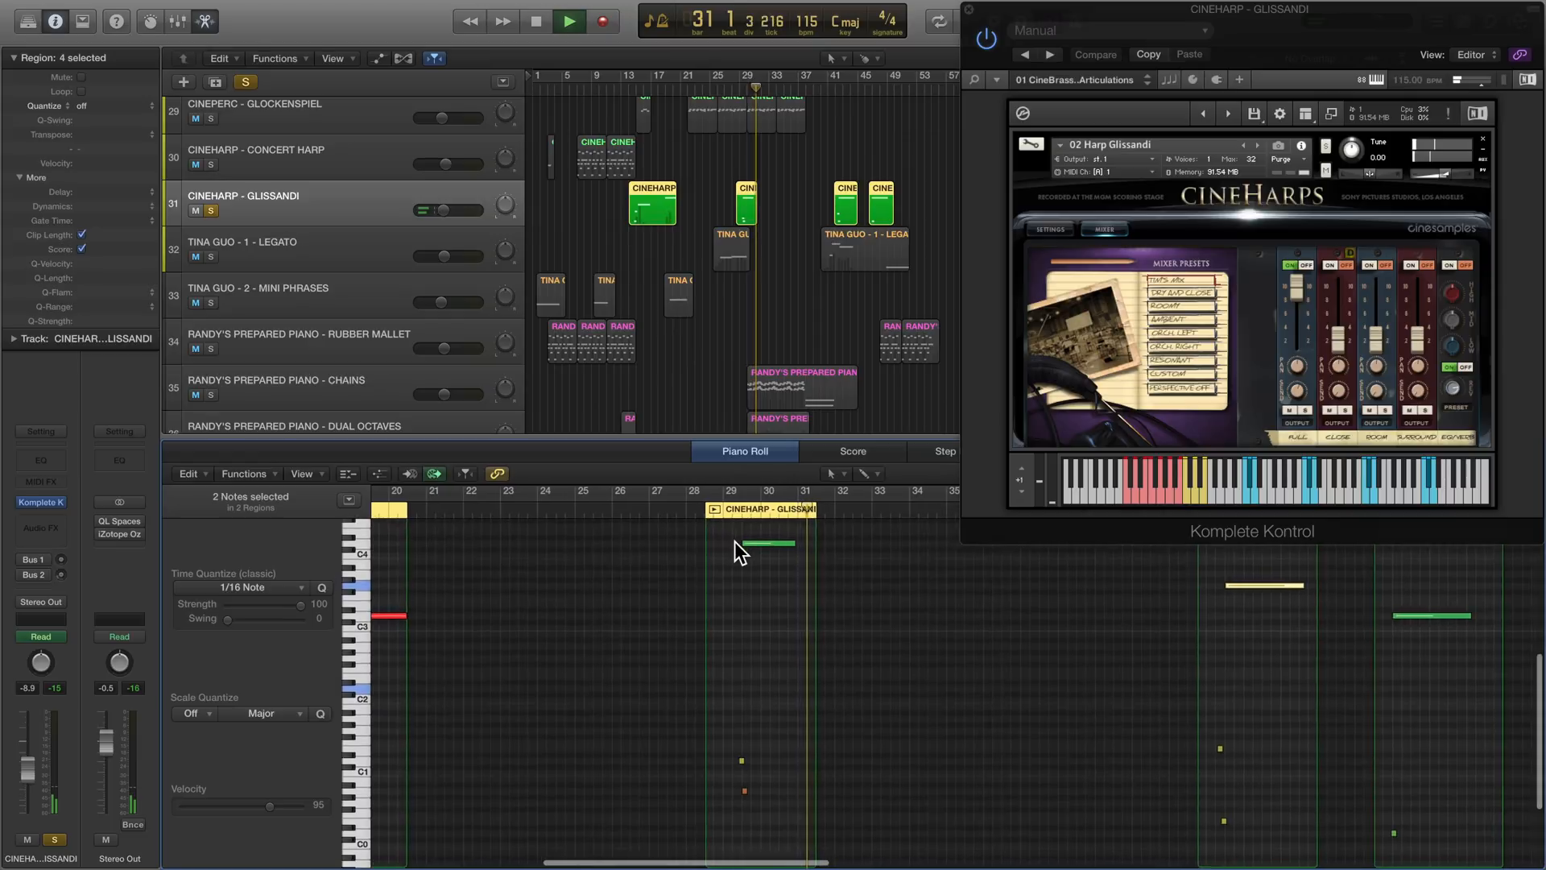
pyautogui.hscroll(10, 743, 588)
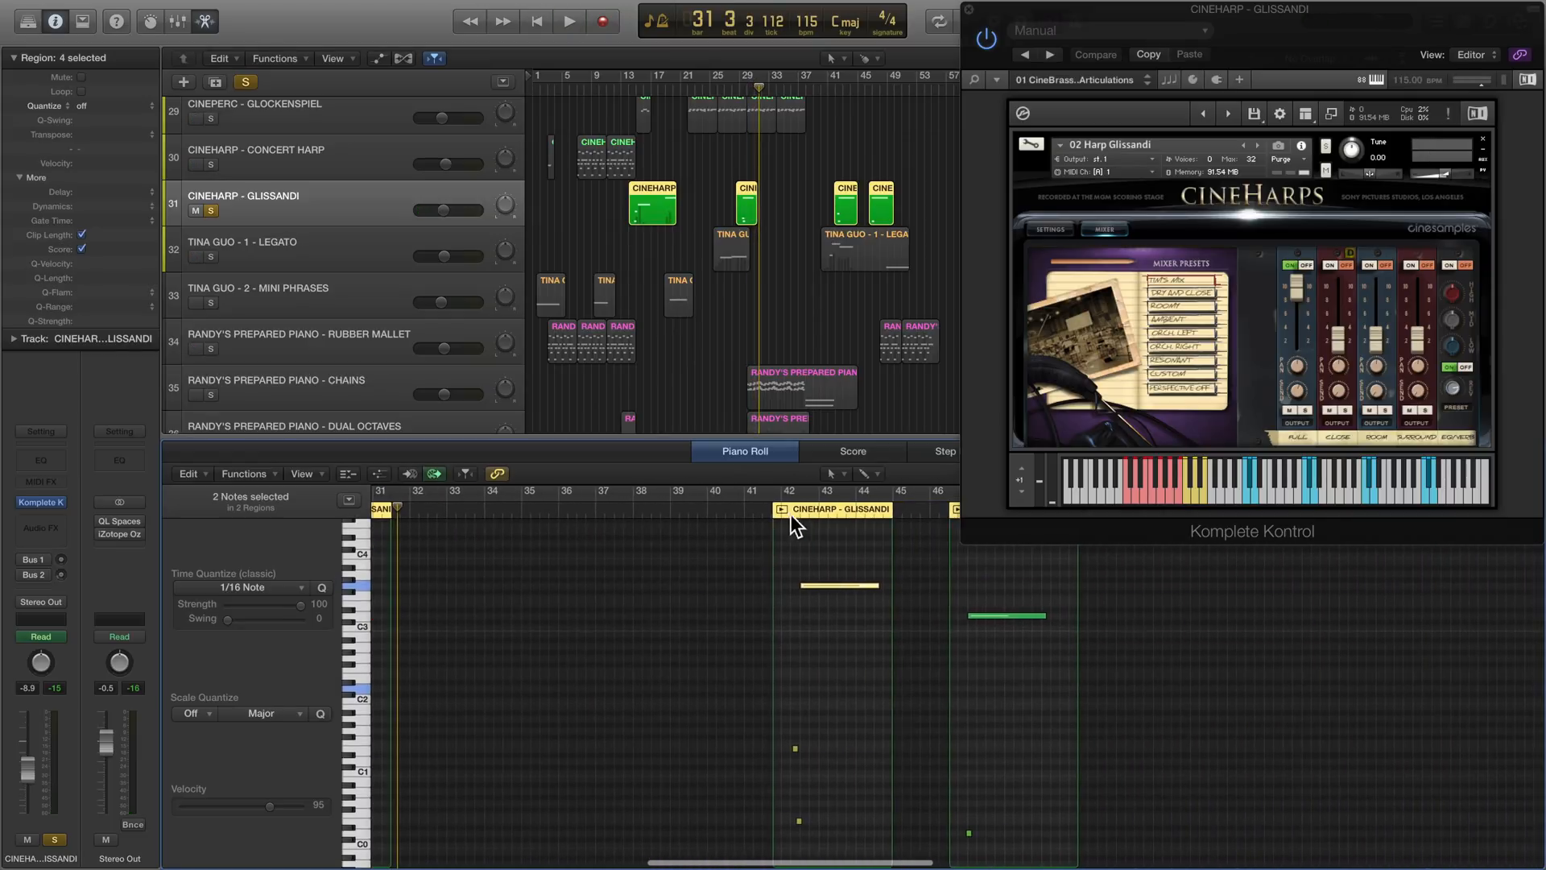
pyautogui.click(789, 512)
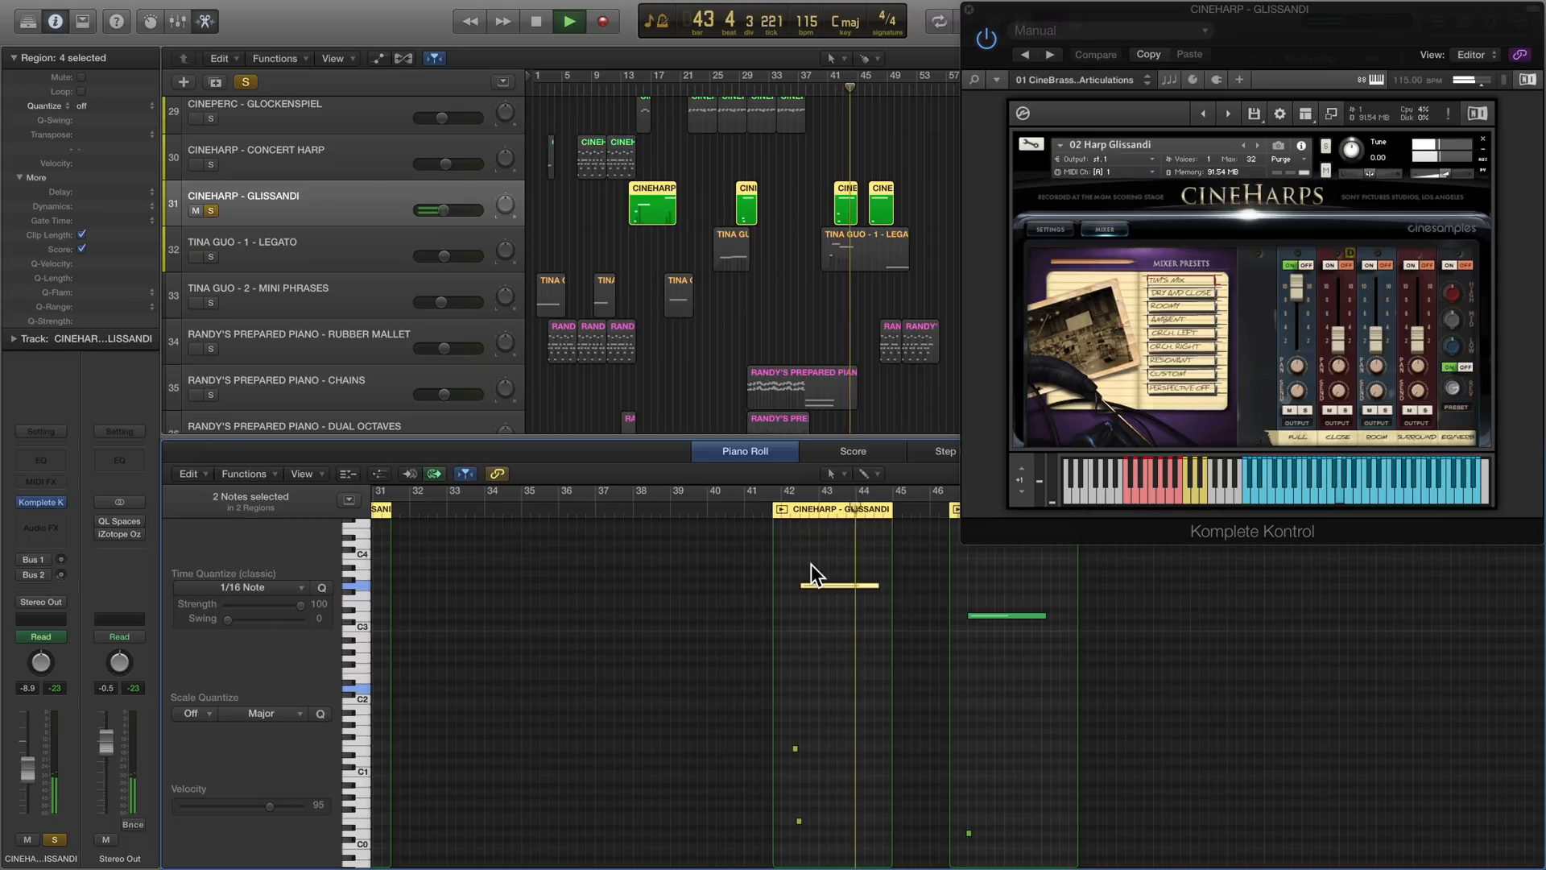
pyautogui.press('space')
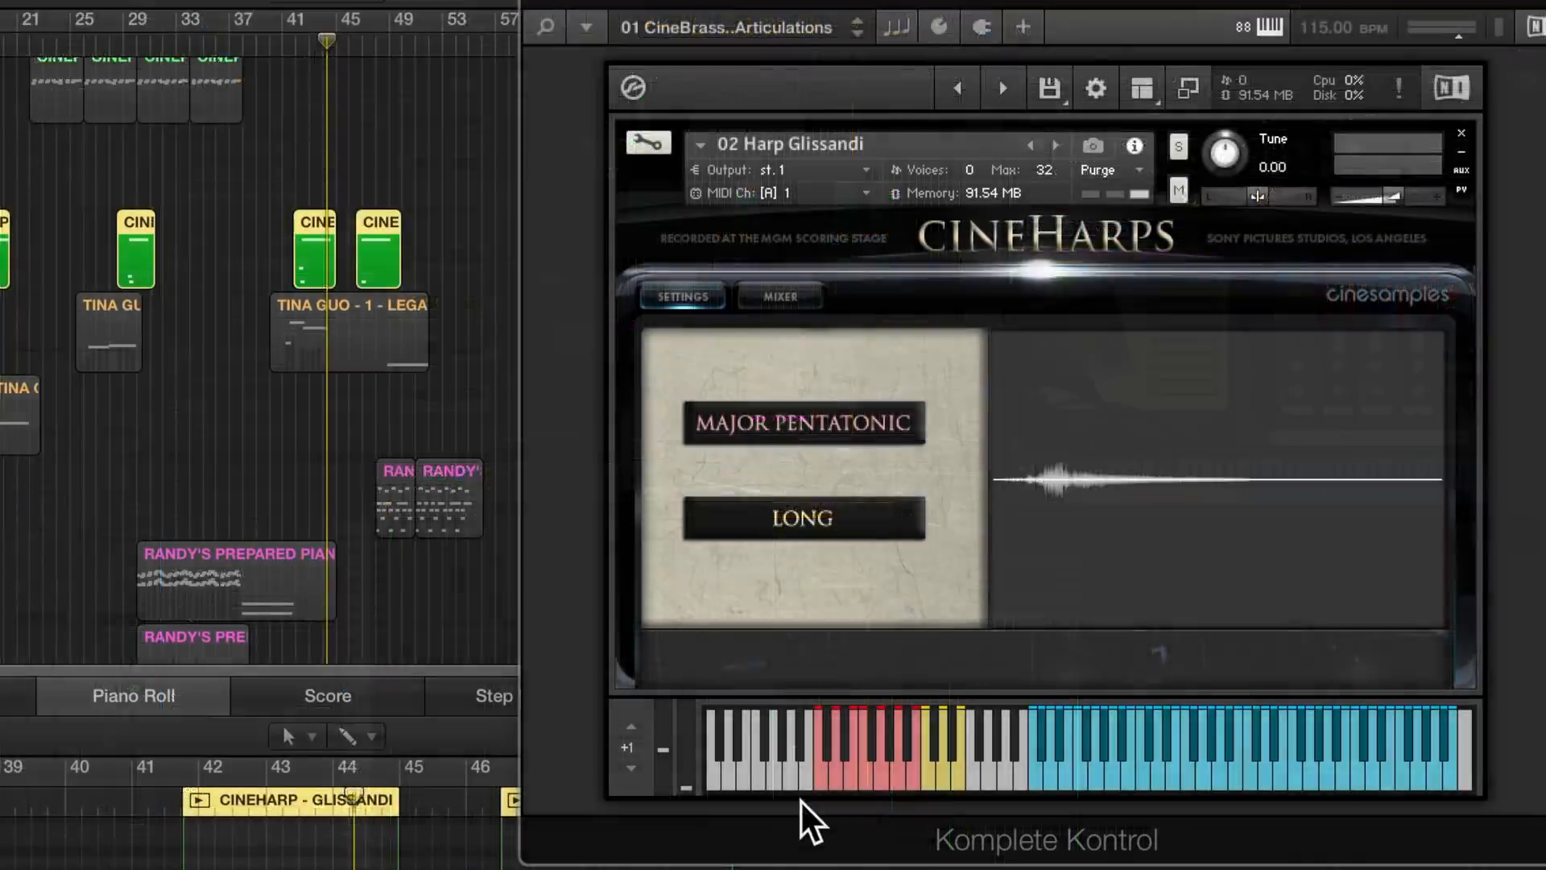
# - Try the Harp Glissandi patch's scale and length keyswitches, including Harmonic Minor, and set it to Whole Tone and Short
pyautogui.click(1127, 492)
pyautogui.click(1135, 492)
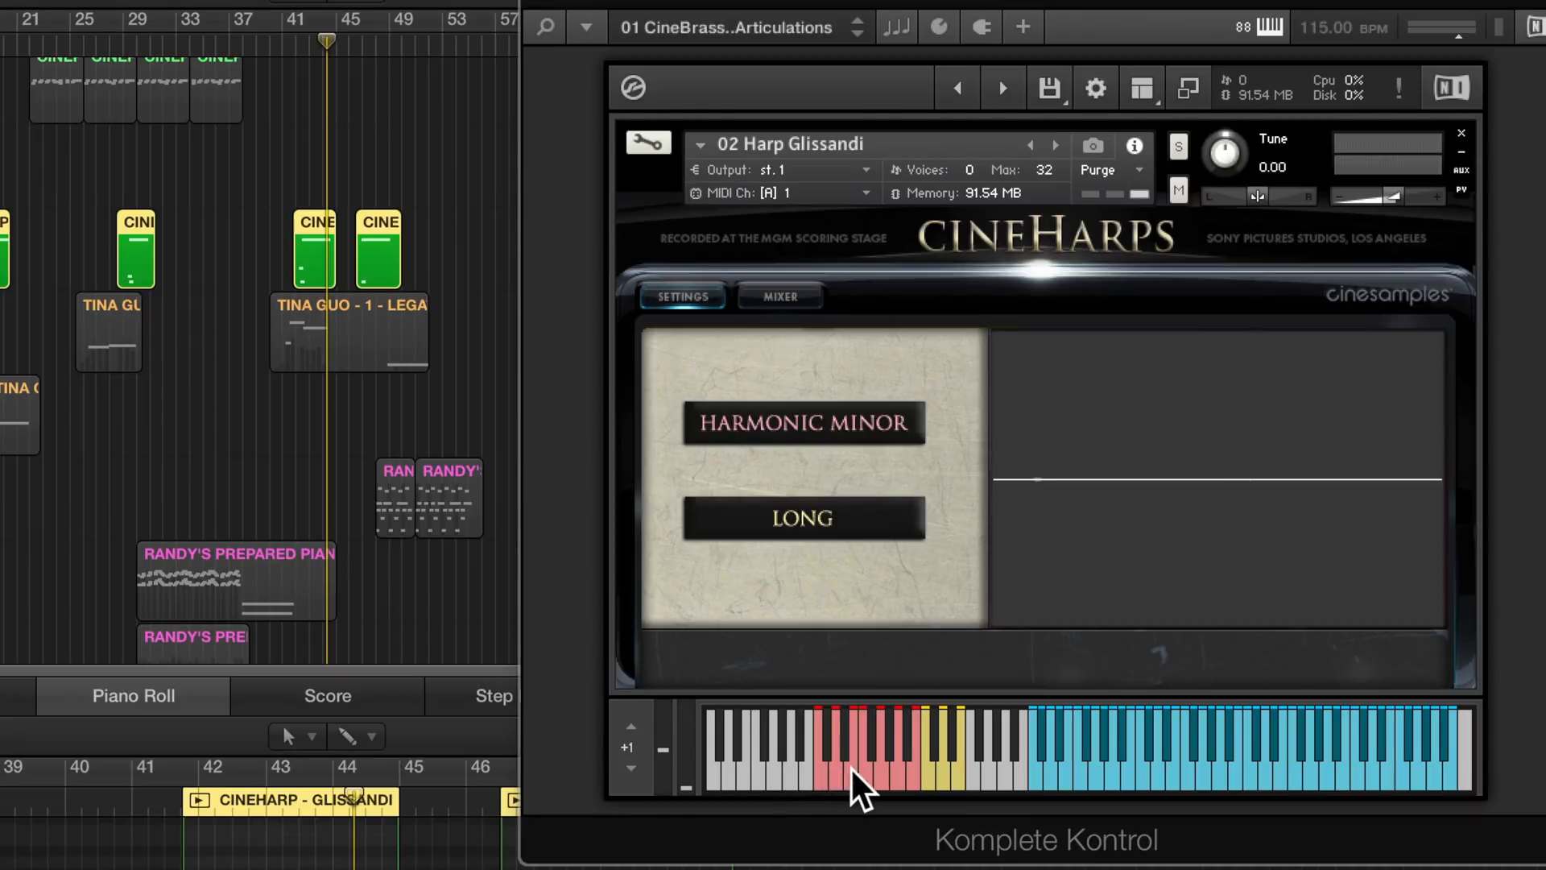
pyautogui.click(886, 777)
pyautogui.click(902, 780)
pyautogui.click(921, 775)
pyautogui.click(946, 781)
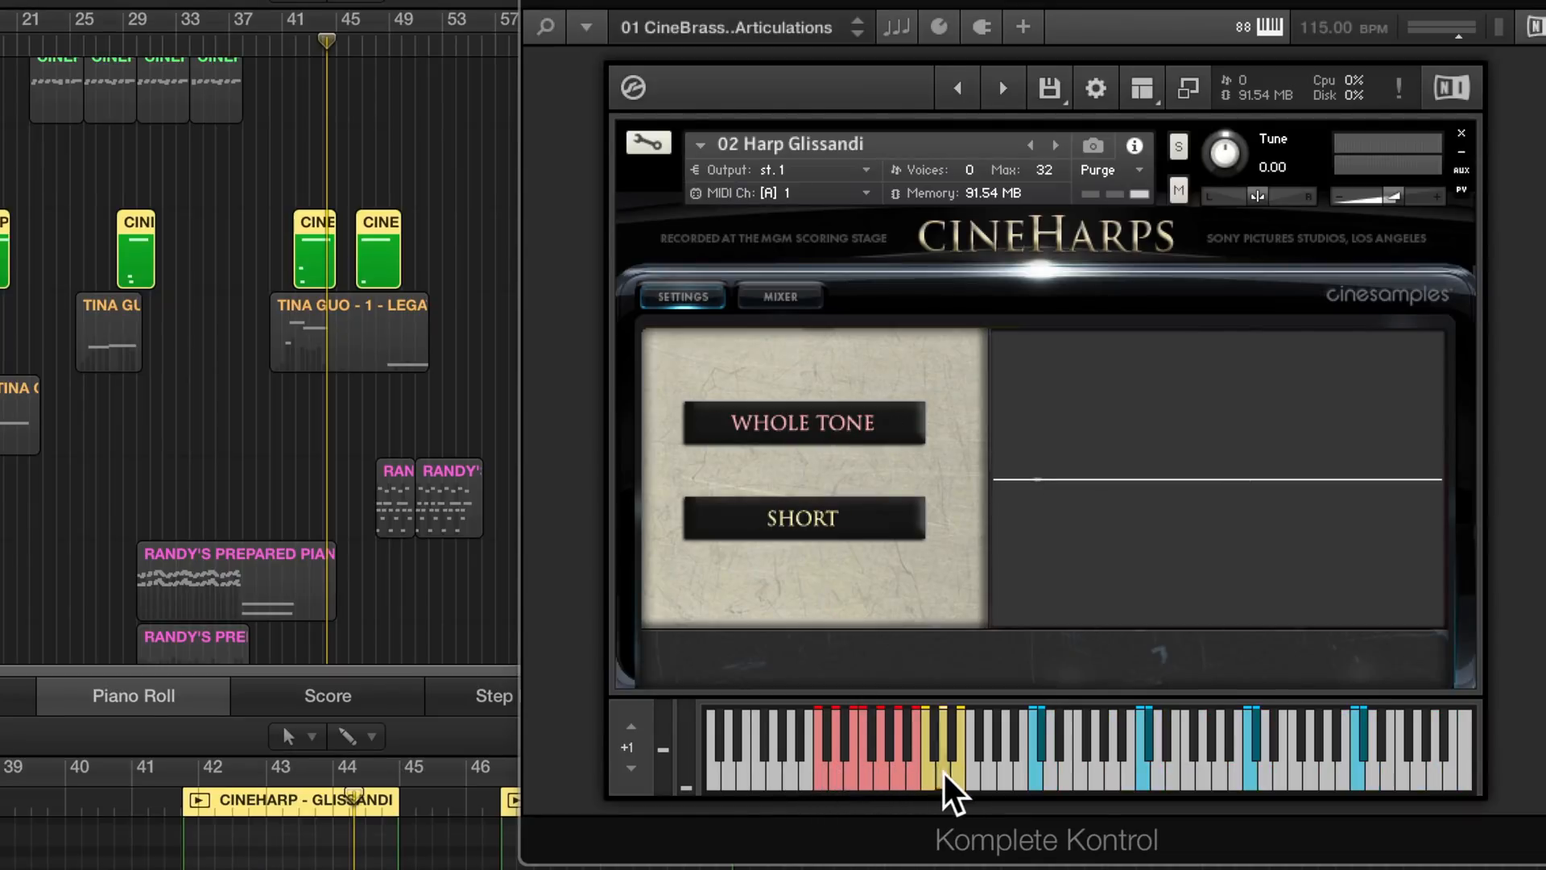
# - Try the Harp Glissandi length keyswitch, and enable the Perspective preset in the Concert Harp mixer, sweeping its slider across
pyautogui.click(958, 779)
pyautogui.click(958, 780)
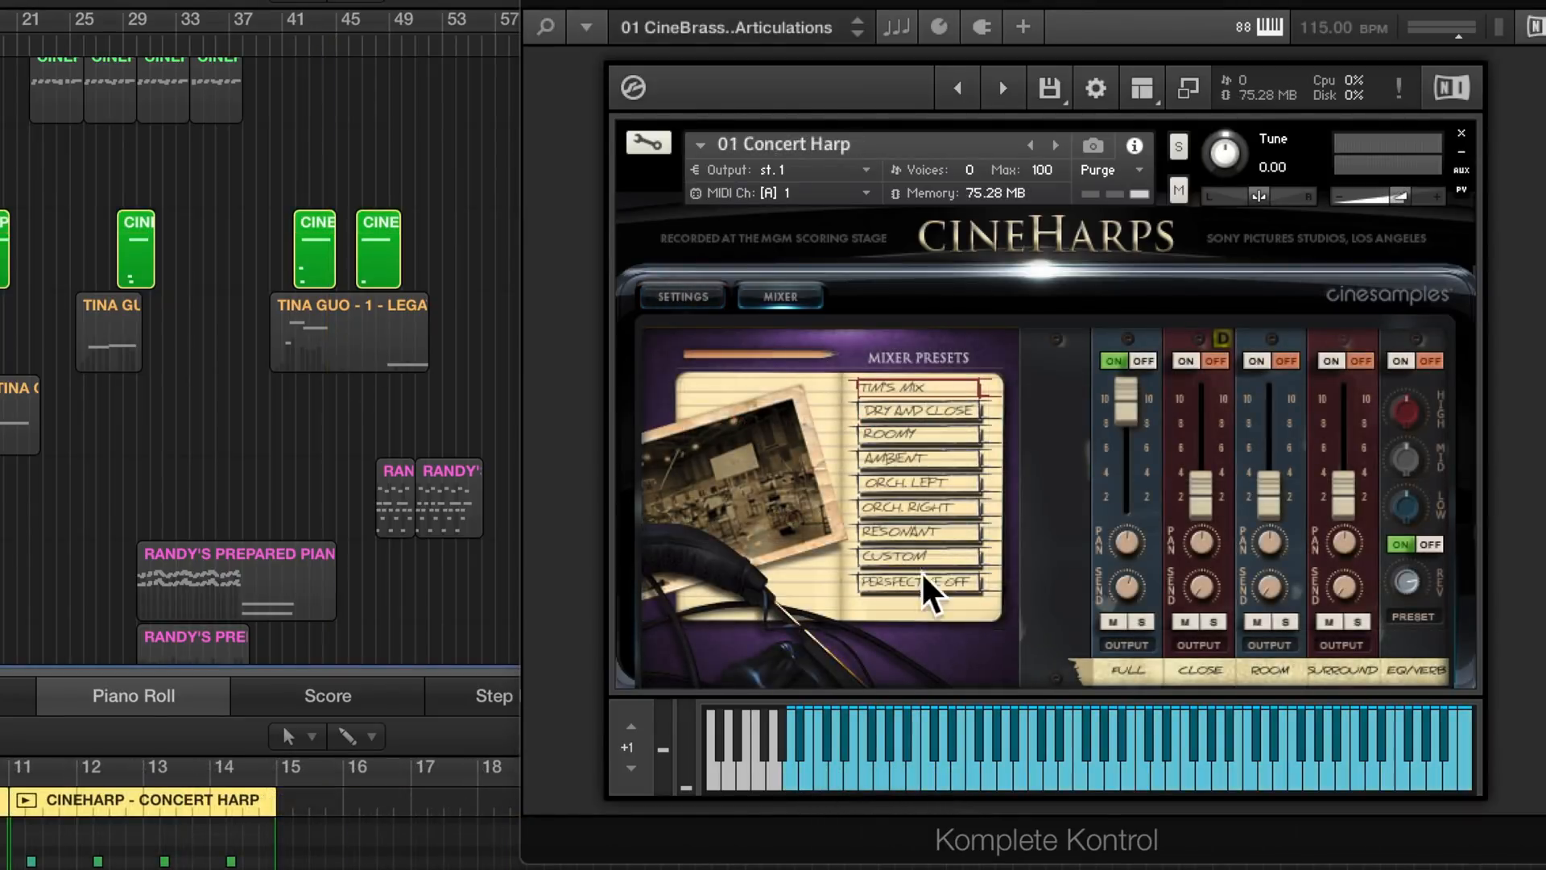
pyautogui.click(905, 593)
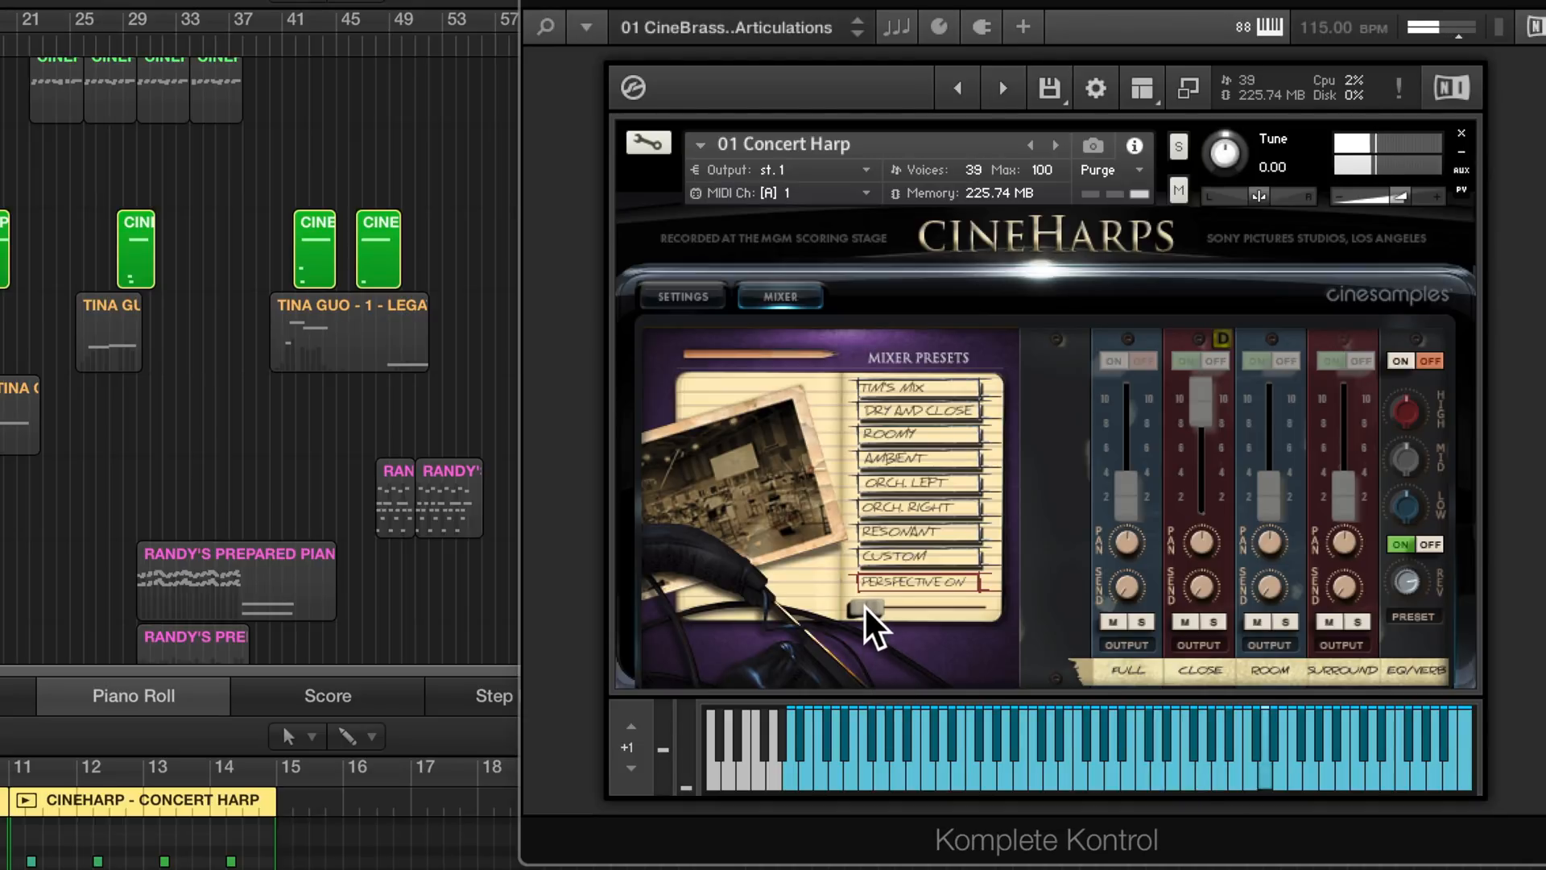
pyautogui.moveTo(874, 605); pyautogui.dragTo(1245, 602)
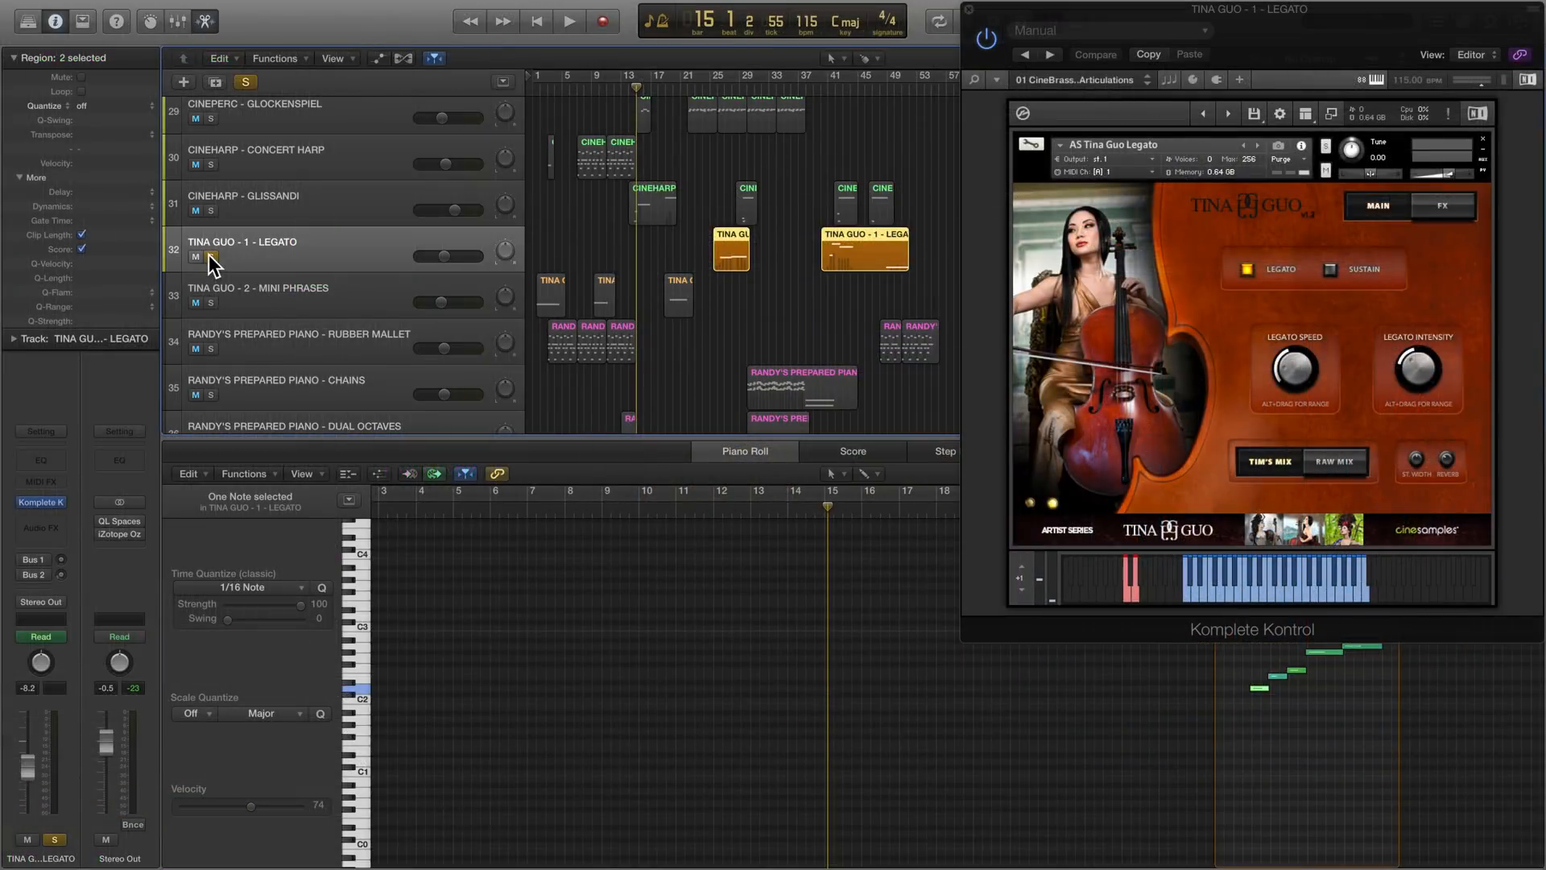
# - Switch the Tina Guo Legato artwork and play the soloed track's second region from about bar 40 to about bar 45
pyautogui.click(1031, 500)
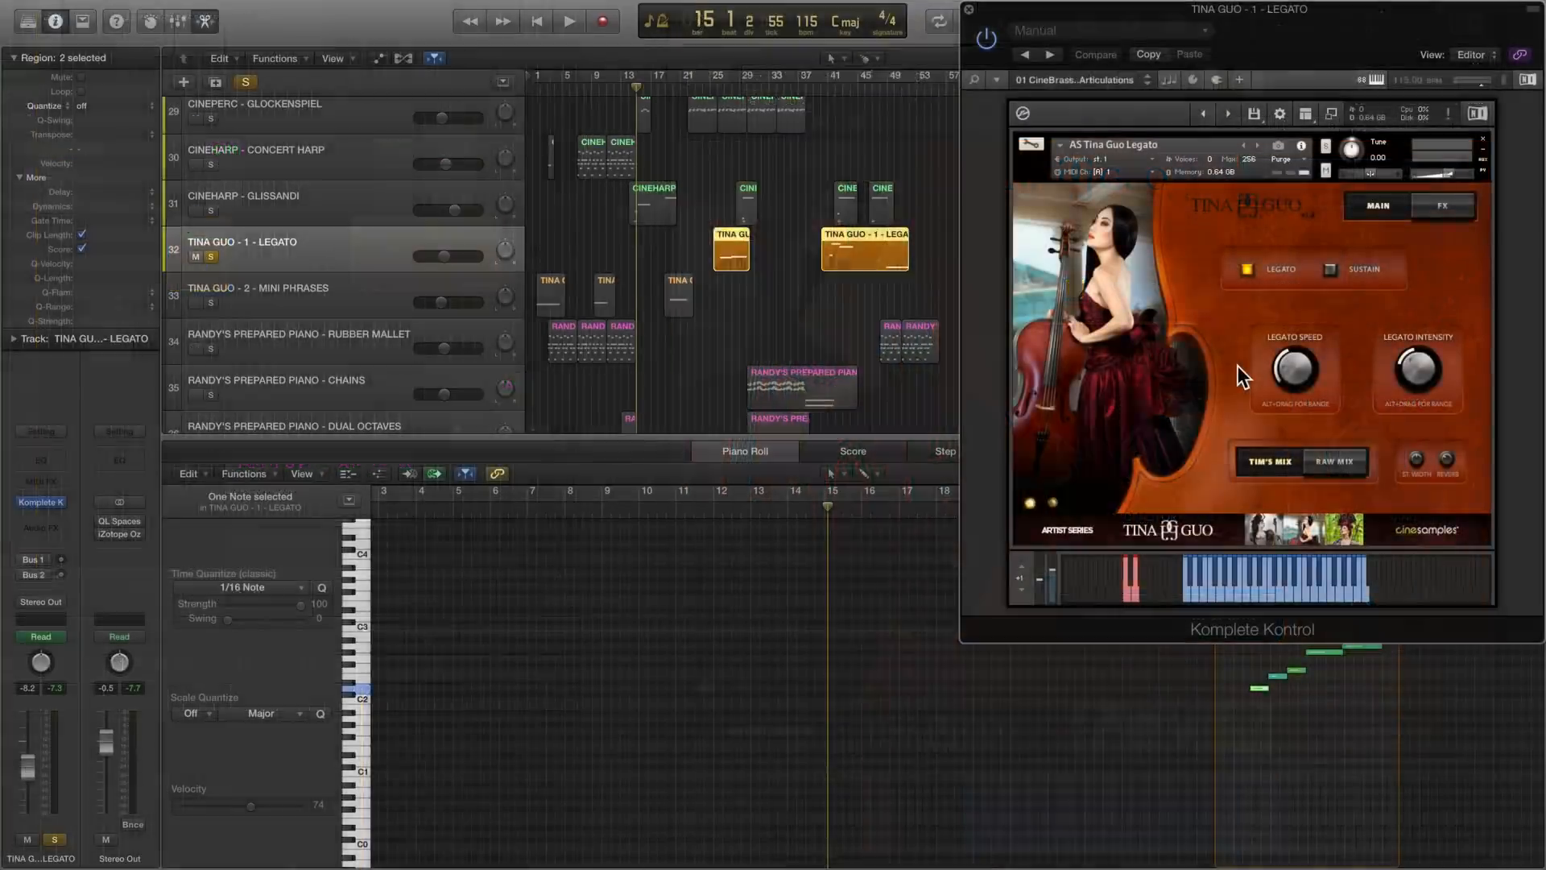
pyautogui.click(893, 247)
pyautogui.click(822, 87)
pyautogui.click(414, 509)
pyautogui.press('space')
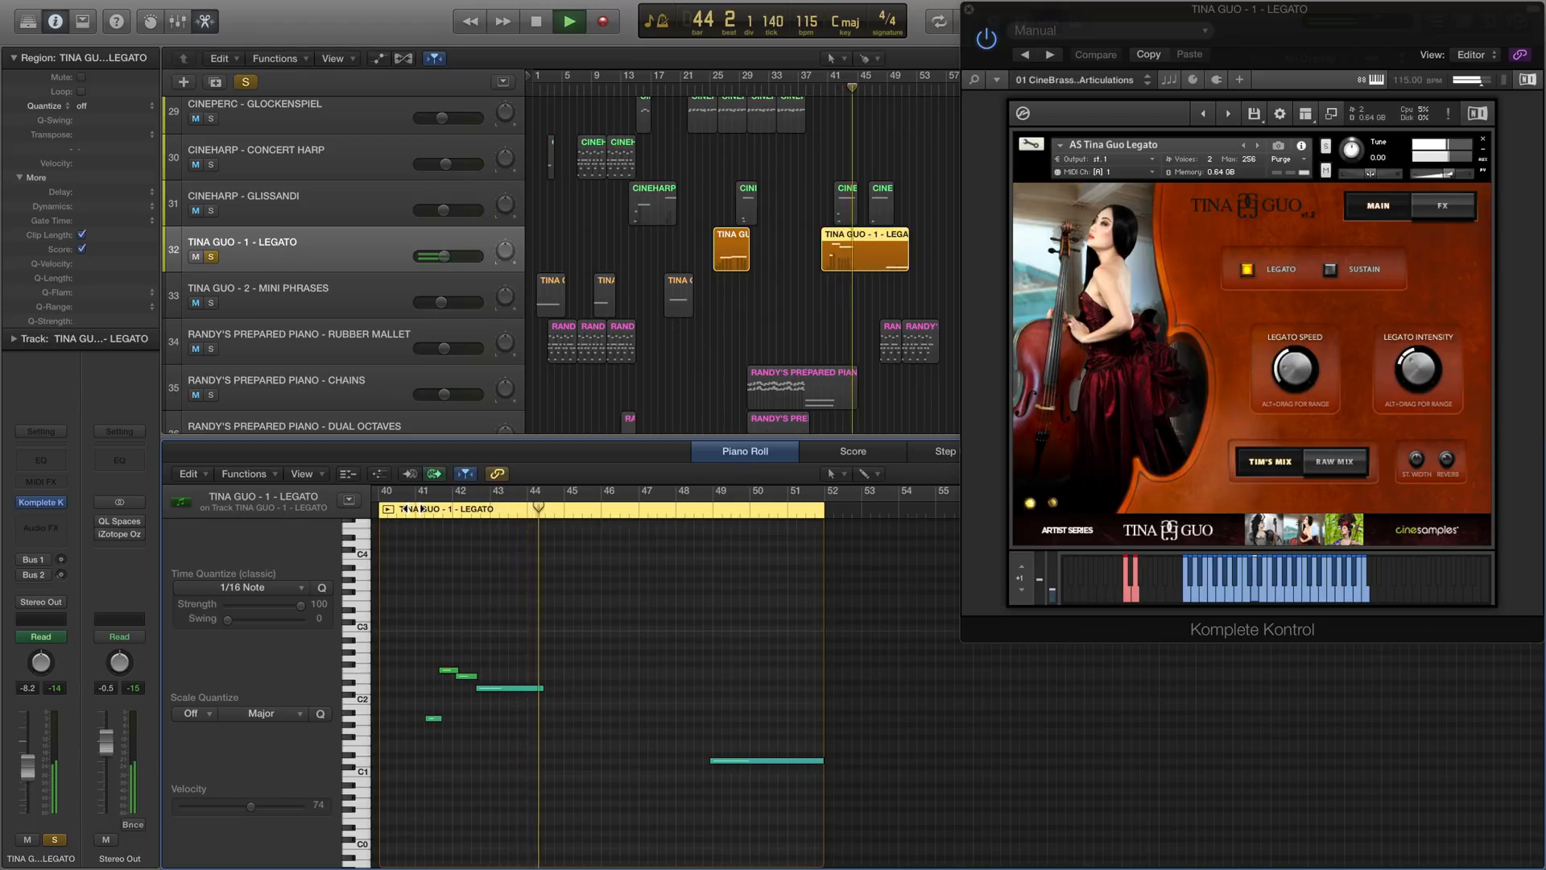
pyautogui.press('space')
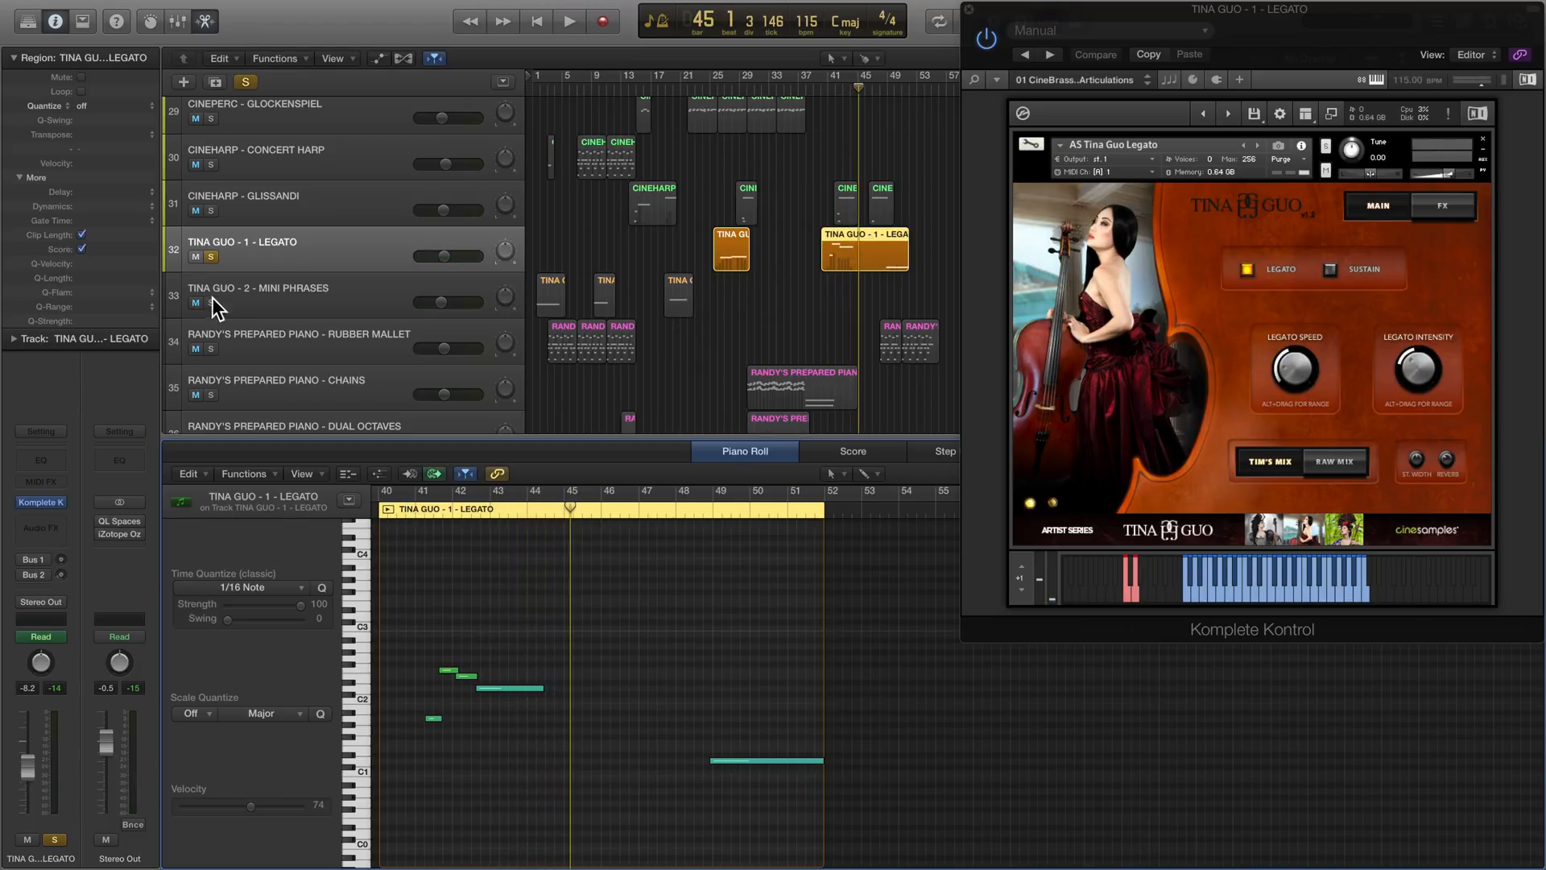
# - Solo the Tina Guo Mini Phrases track and show the Tina Guo vol 2 instruments in the Kontakt browser, with the window moved aside
pyautogui.click(216, 308)
pyautogui.moveTo(1308, 50); pyautogui.dragTo(1034, 50)
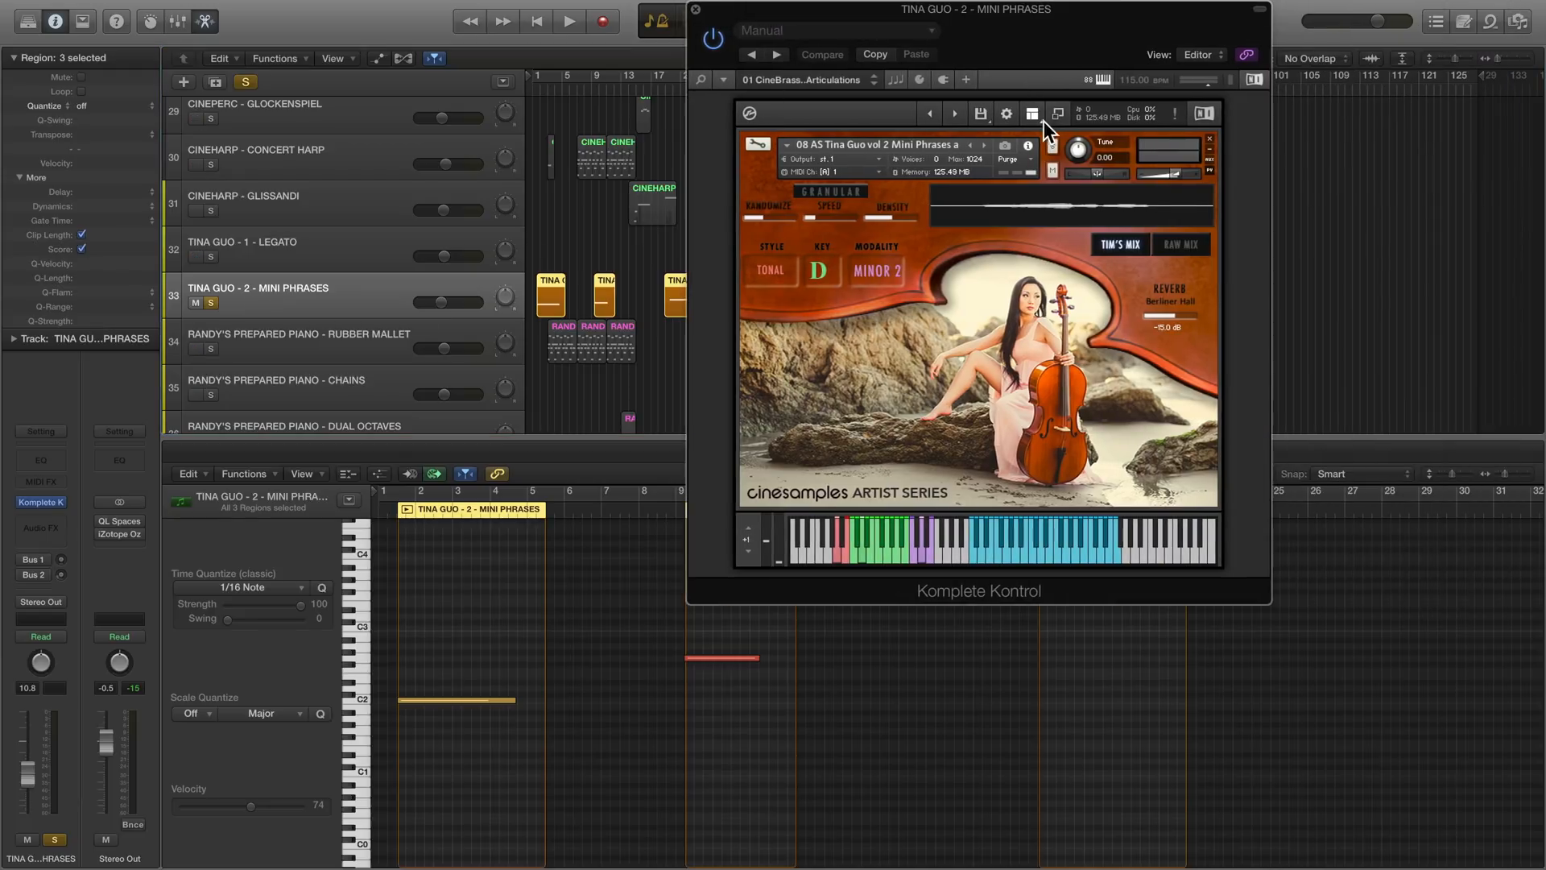
pyautogui.click(1056, 114)
pyautogui.scroll(-5, 896, 467)
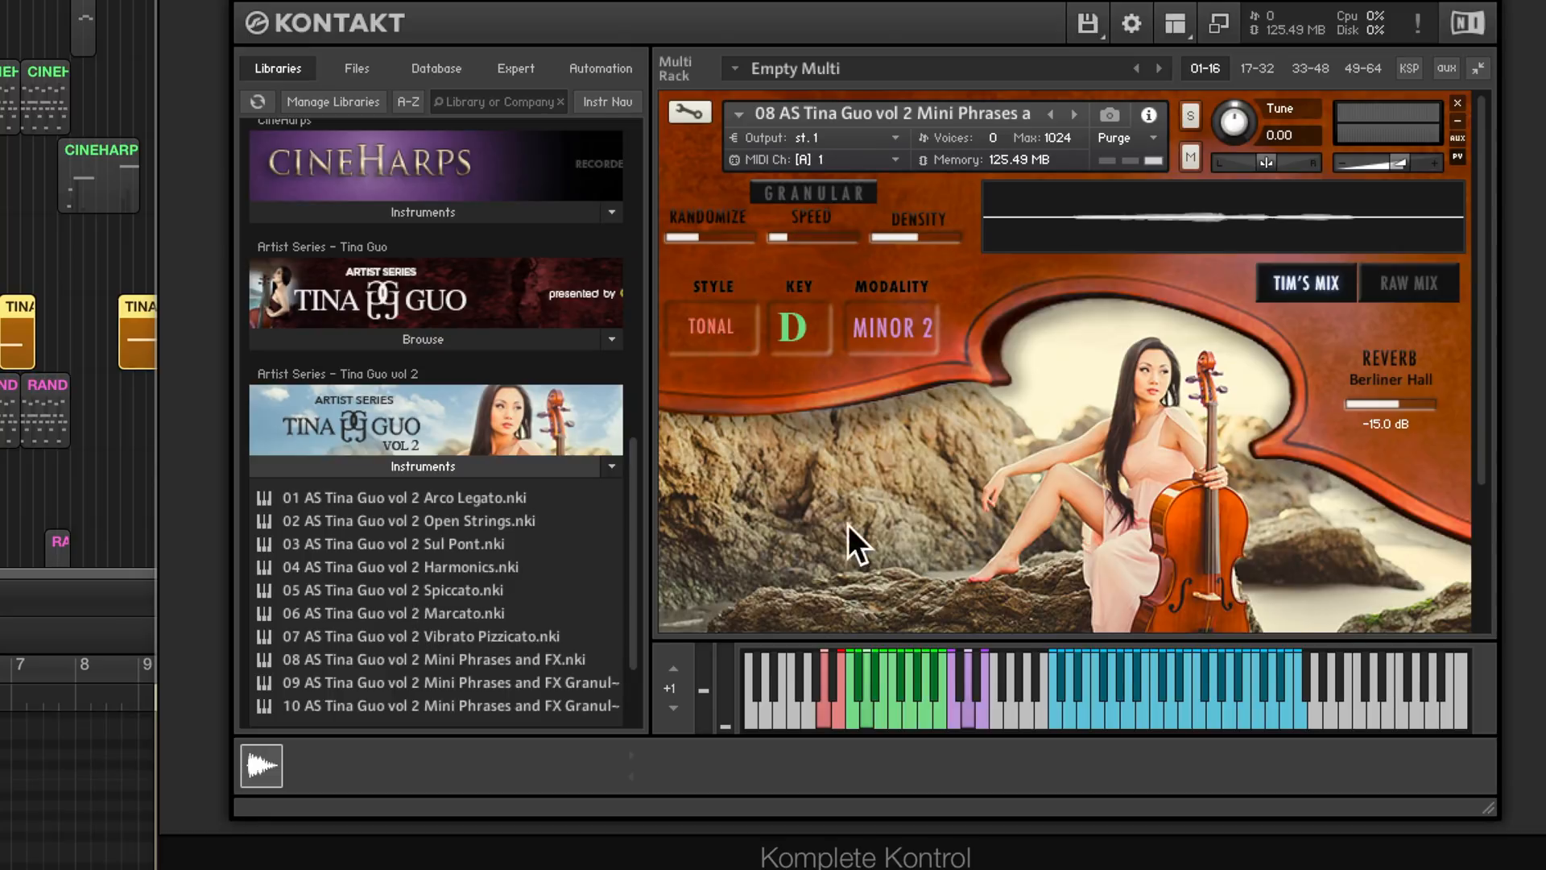
# - Try the Mini Phrases patch's style keyswitches and its E key setting, and return the key to D
pyautogui.click(824, 713)
pyautogui.click(839, 714)
pyautogui.click(886, 712)
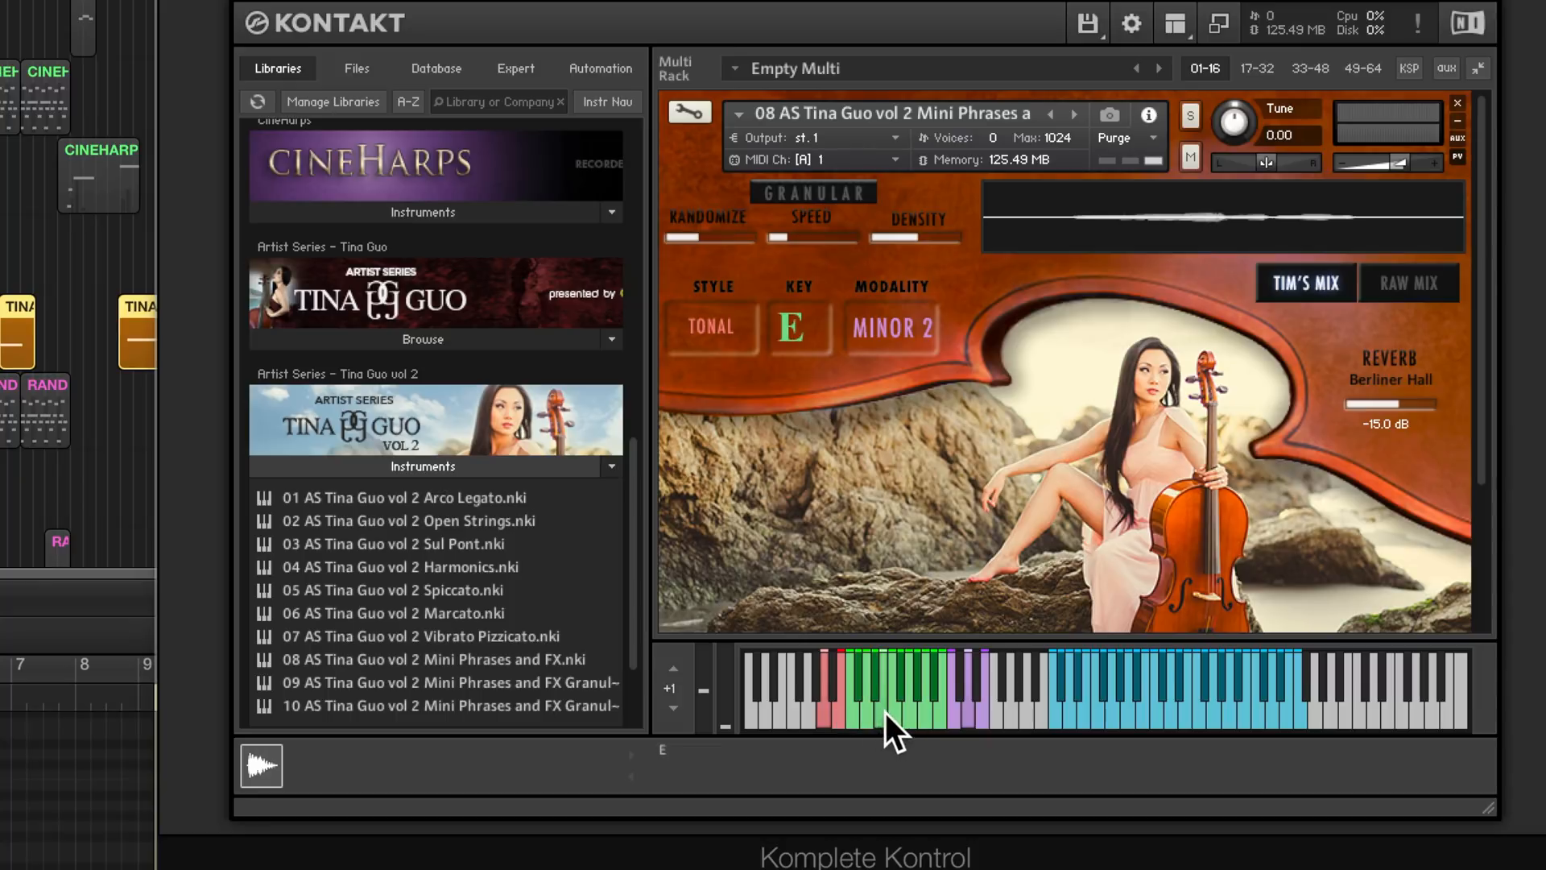
pyautogui.click(868, 714)
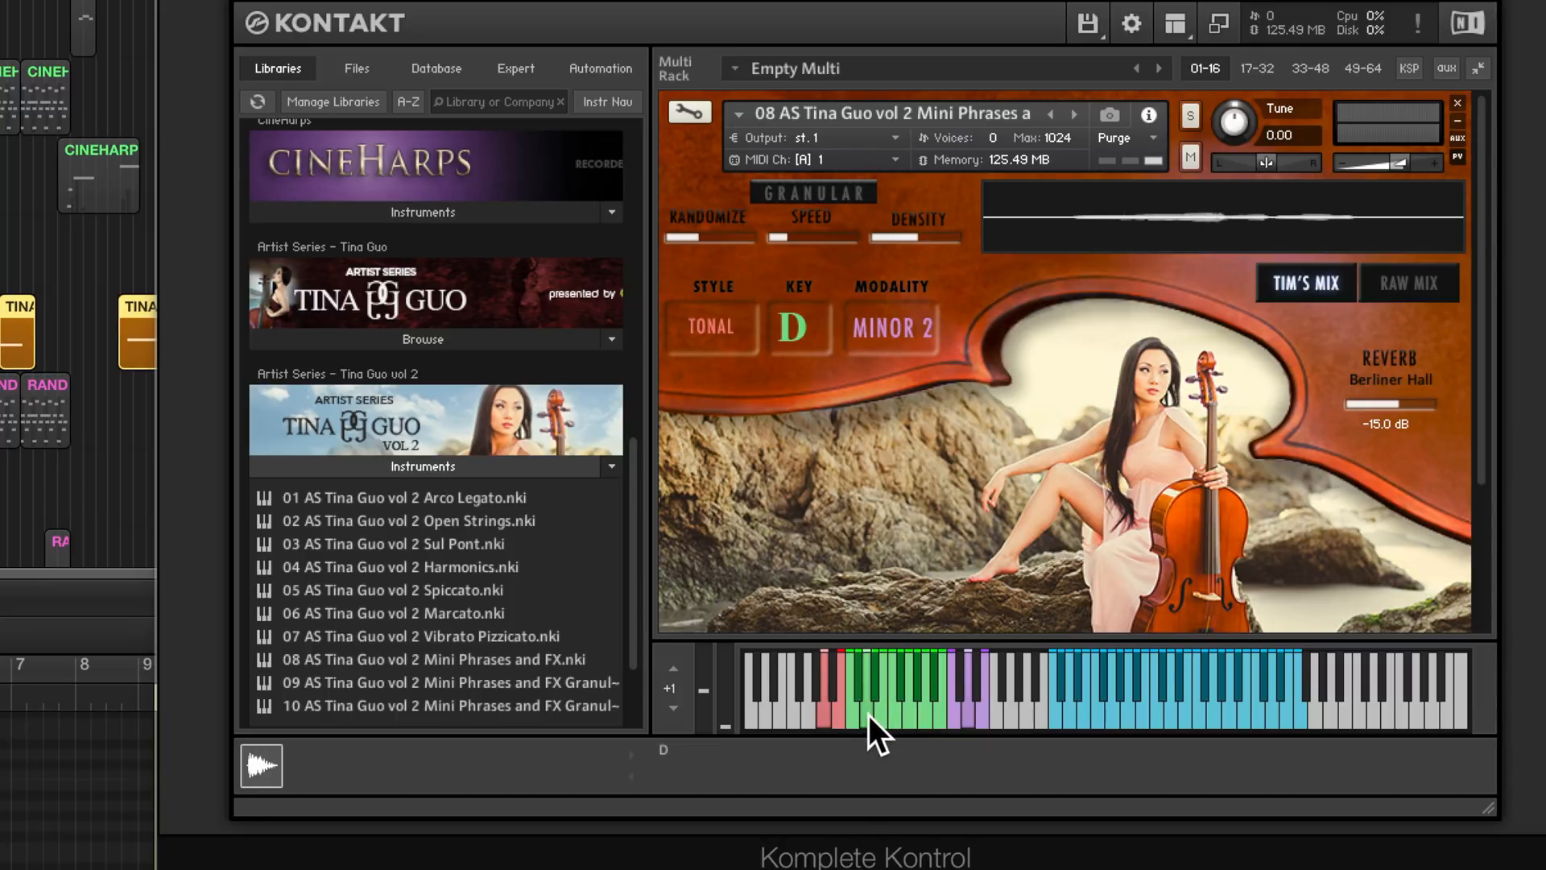
# - Audition four mini phrases in D across the blue playable range, moving from its lower to its upper notes
pyautogui.click(1119, 706)
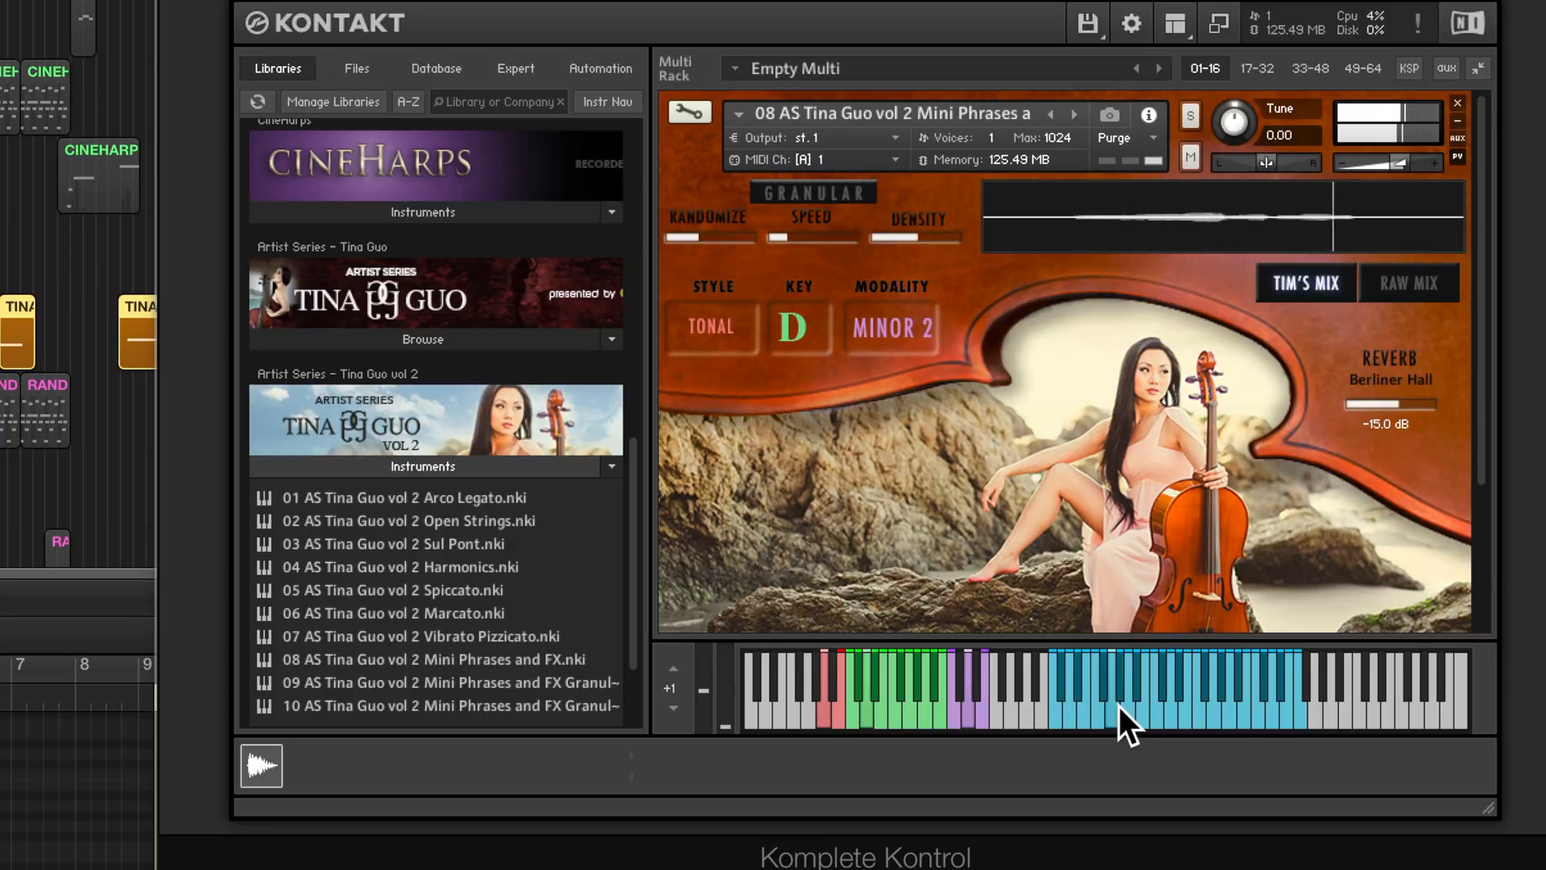
pyautogui.click(1195, 699)
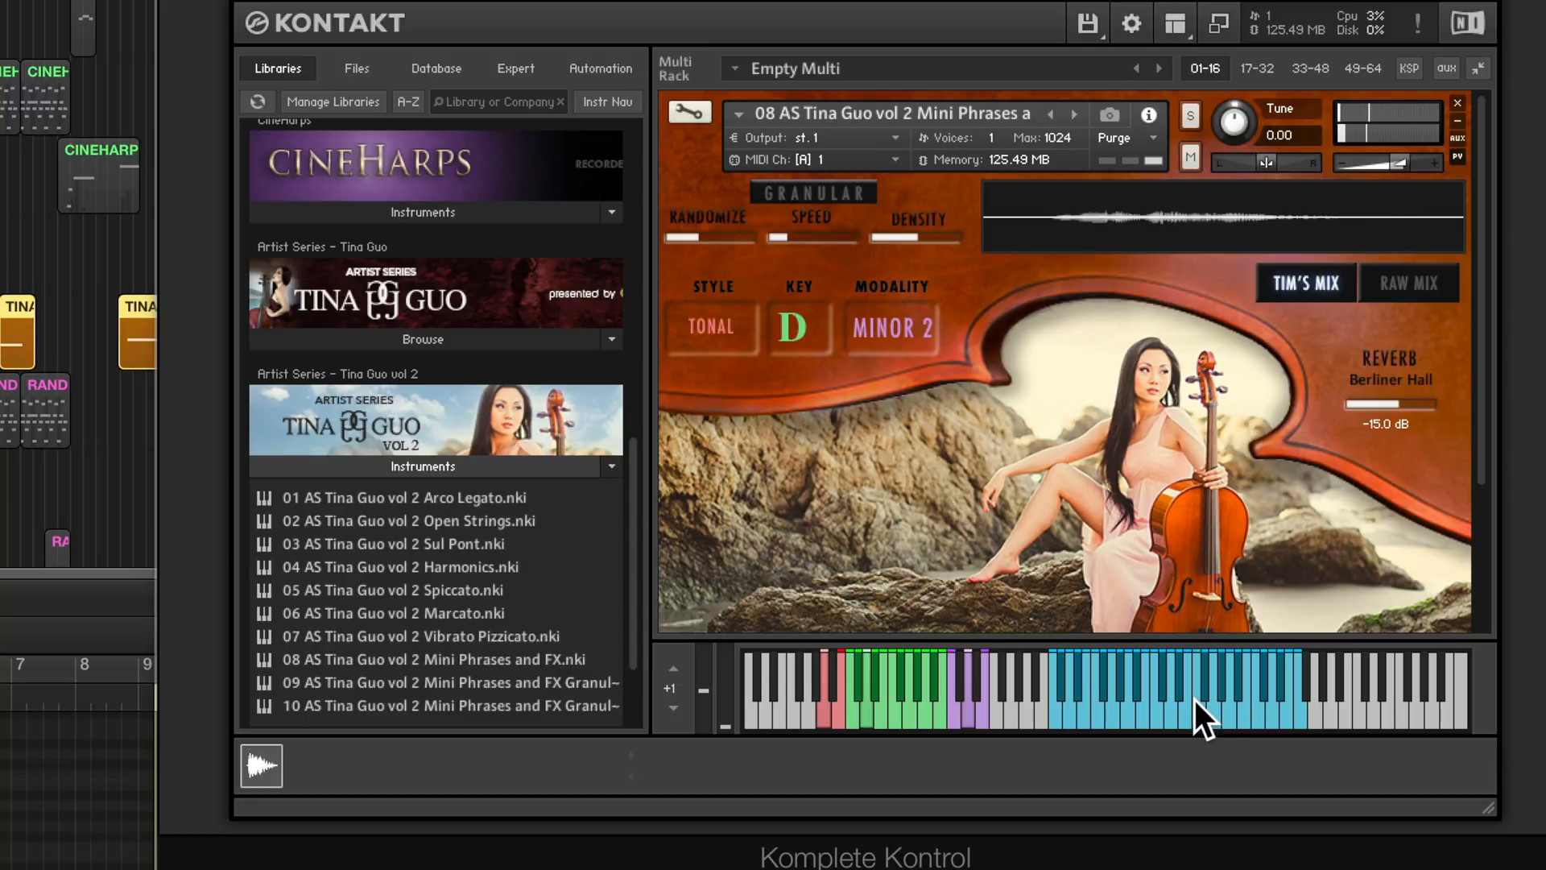
pyautogui.click(1236, 686)
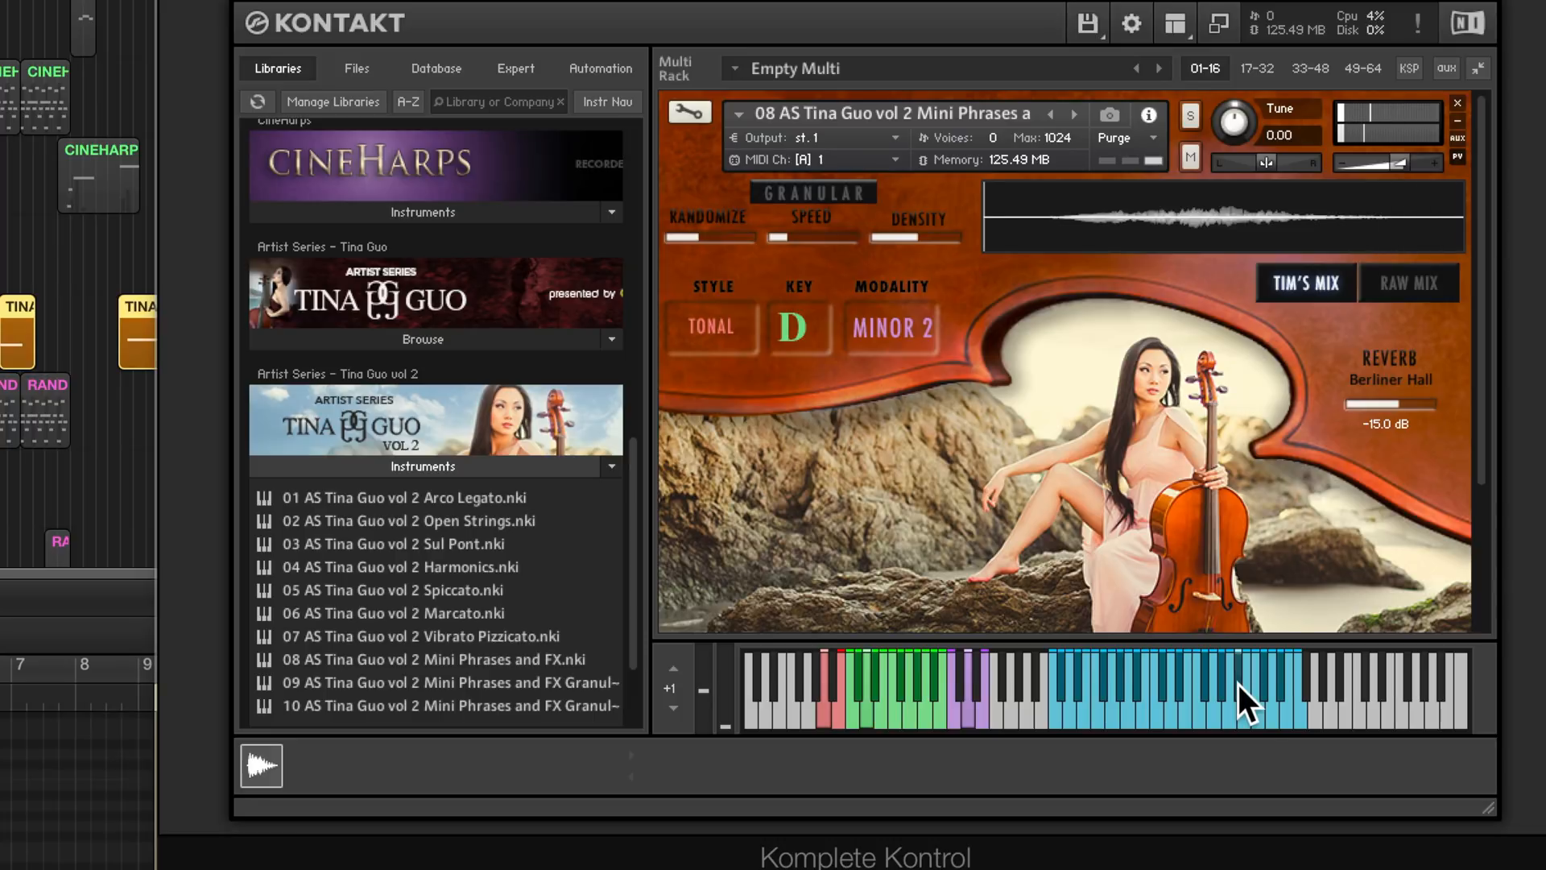
pyautogui.click(1271, 713)
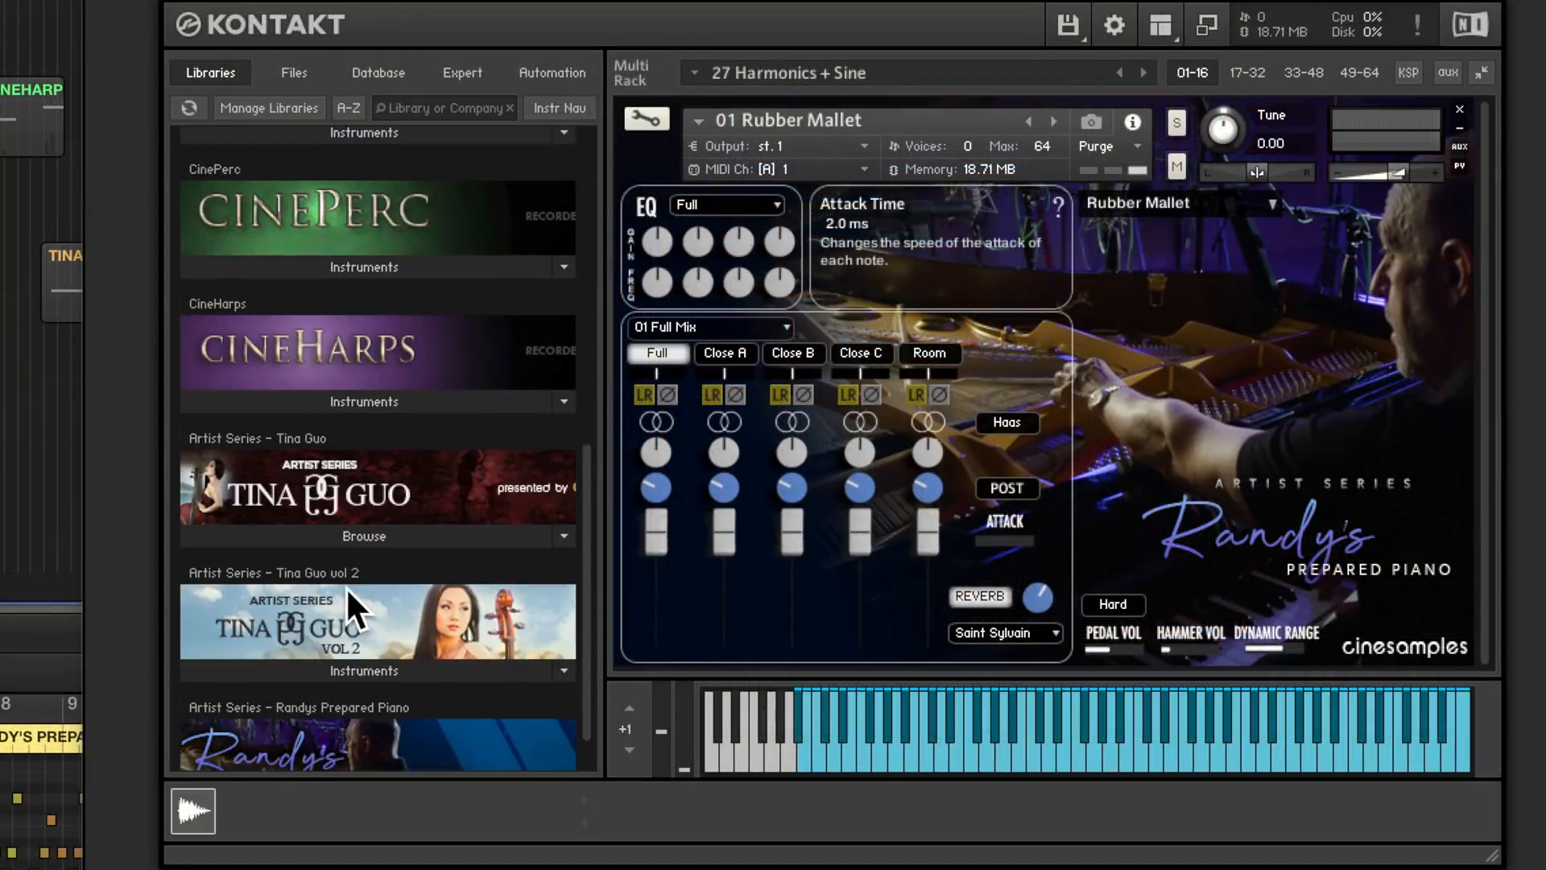
# - List the Randy's Prepared Piano instruments and play the Rubber Mallet track past bar 9, with the Kontakt browser hidden and the window clear of the regions
pyautogui.scroll(-1, 346, 586)
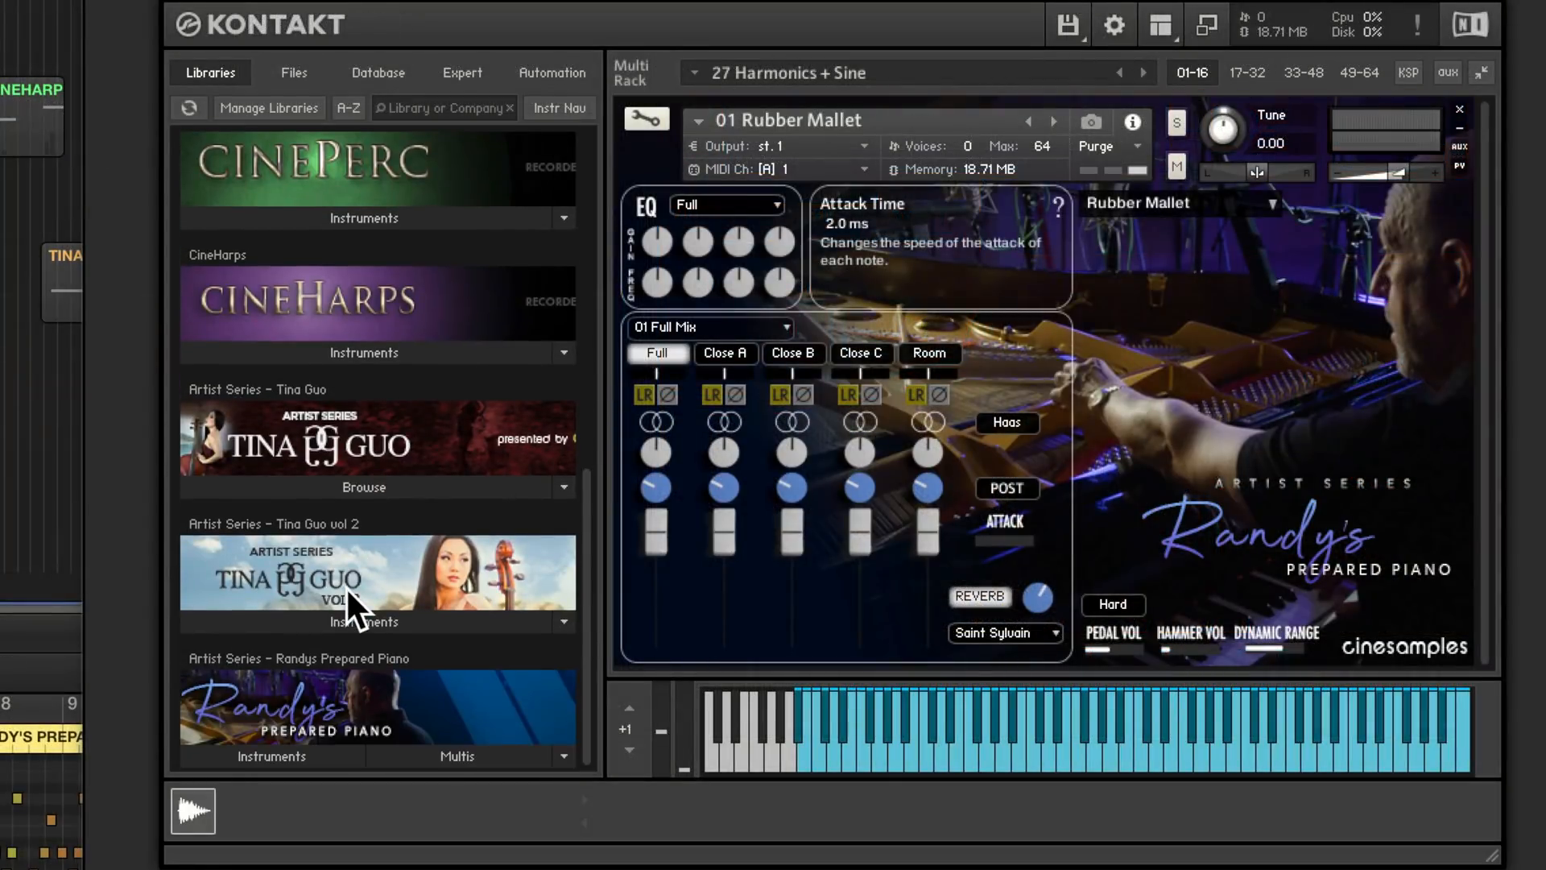
pyautogui.click(290, 756)
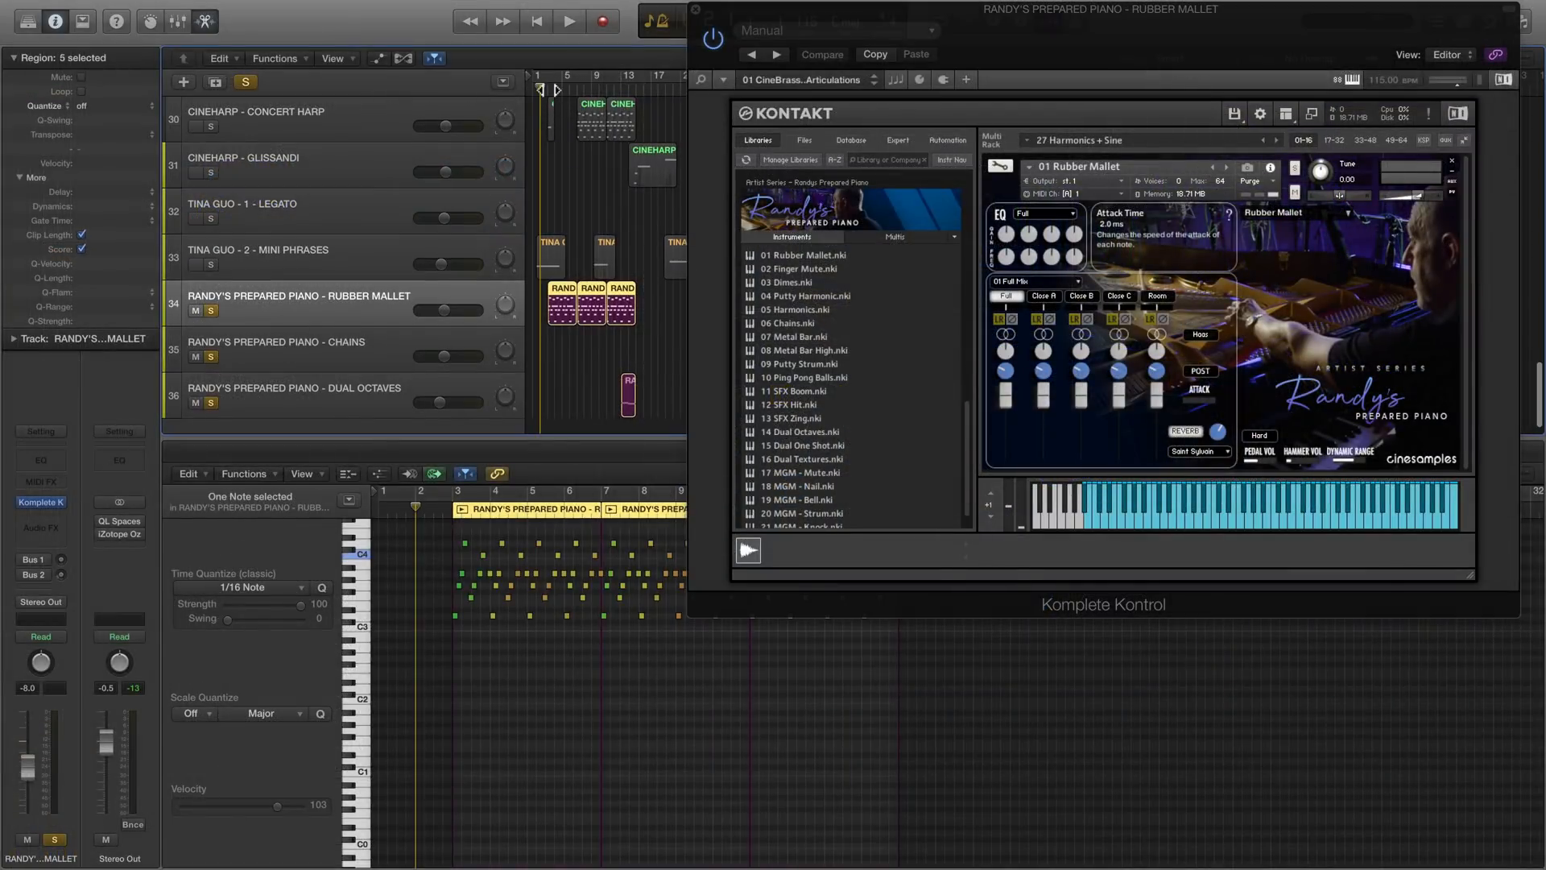
pyautogui.press('space')
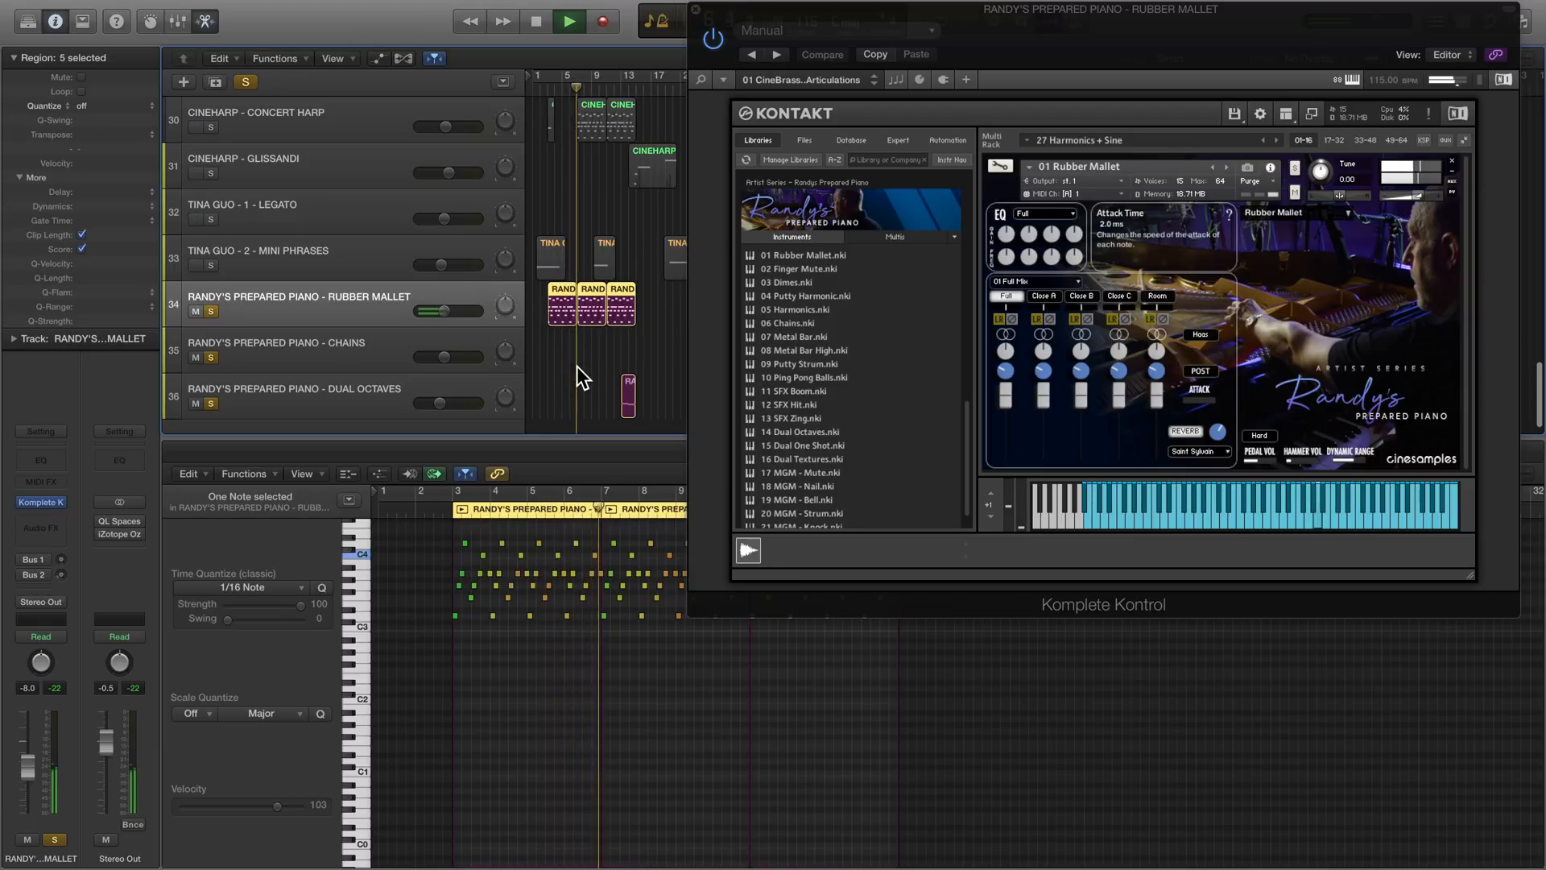
pyautogui.click(1308, 110)
pyautogui.moveTo(1110, 47); pyautogui.dragTo(1381, 364)
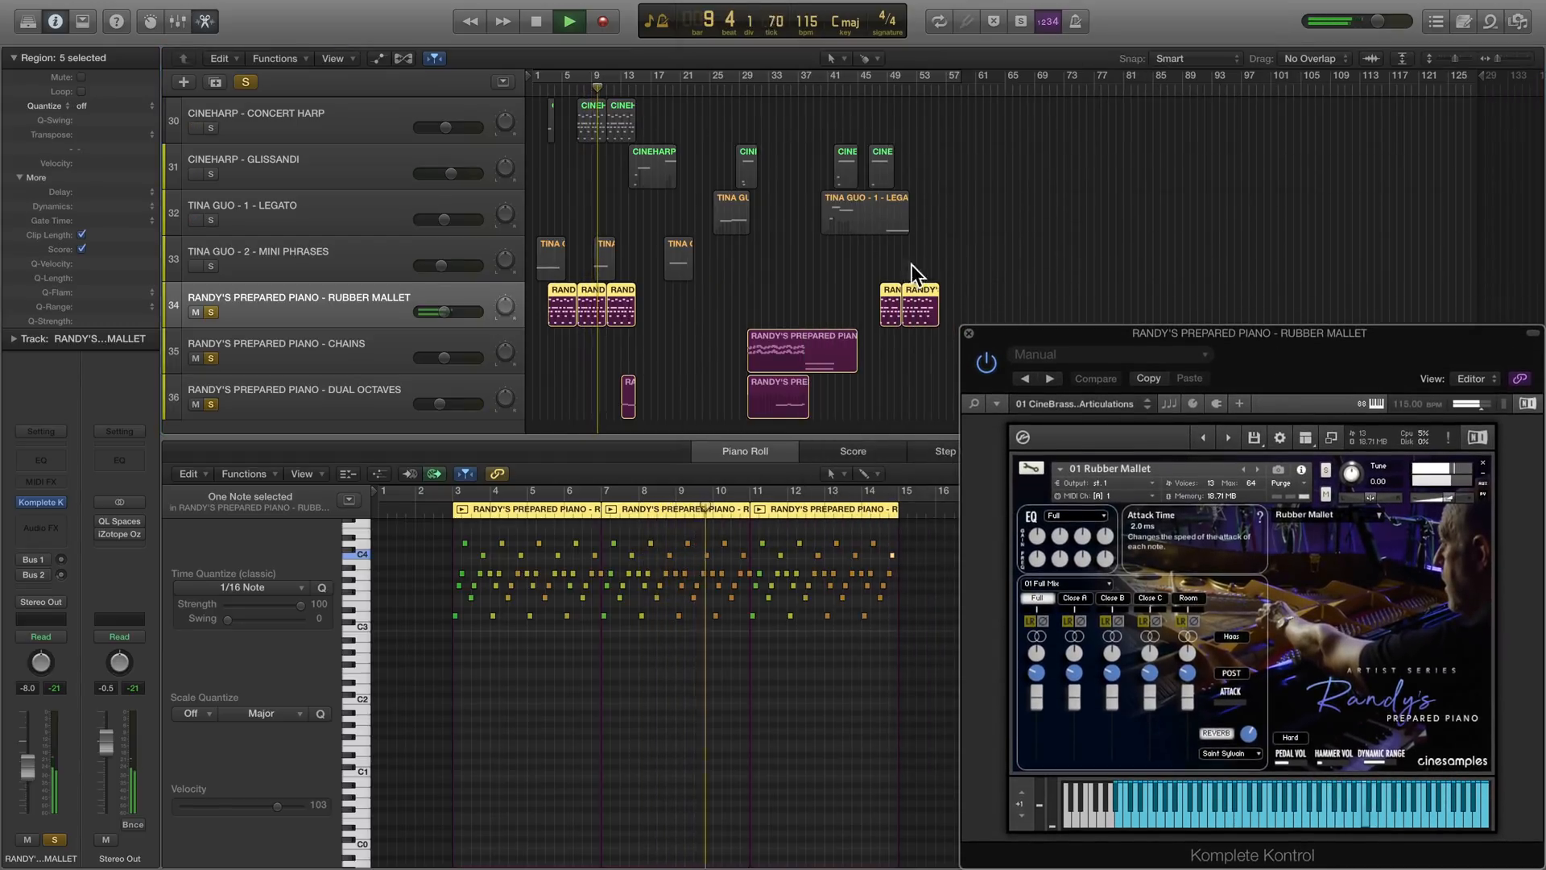
pyautogui.press('space')
# - Play the soloed prepared piano tracks from bar 29 to about bar 40, viewing the Chains and Dual Octaves parts in the piano roll
pyautogui.click(732, 90)
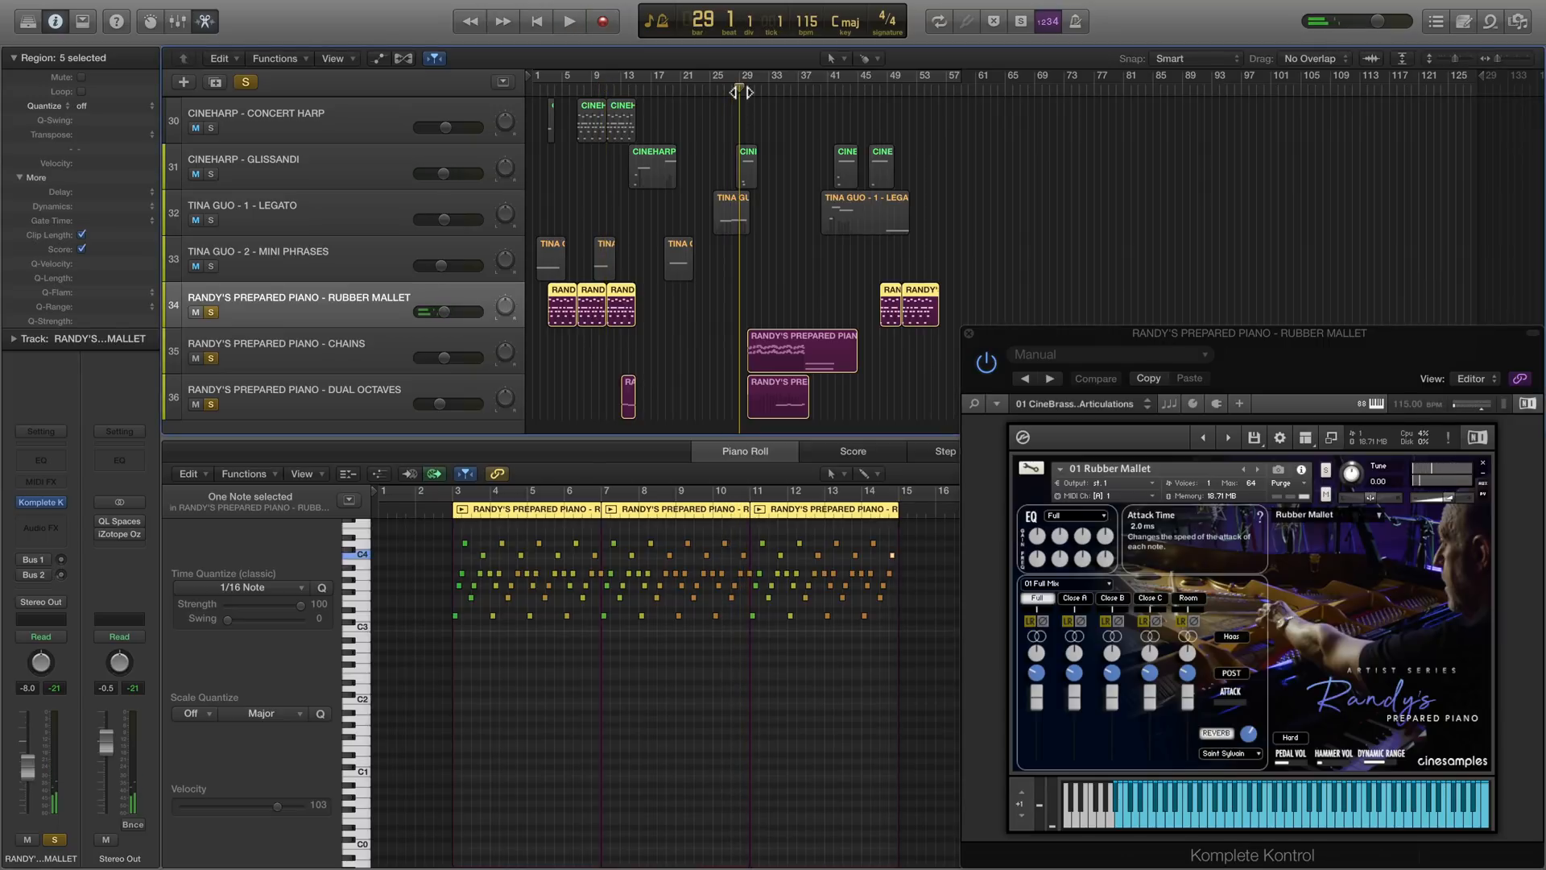
pyautogui.press('space')
pyautogui.click(370, 354)
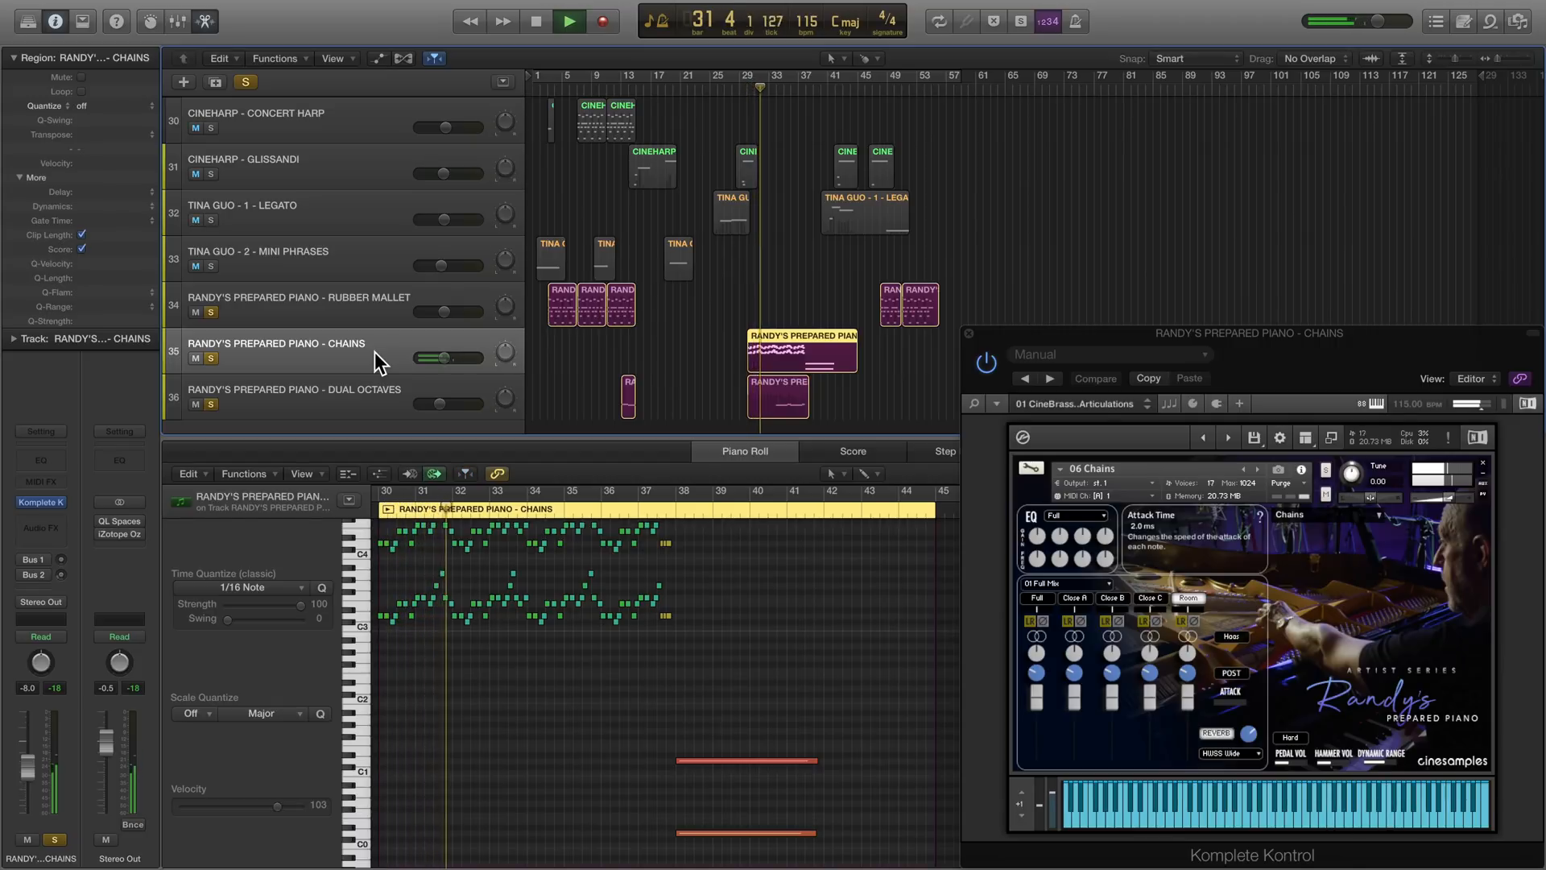
pyautogui.click(356, 398)
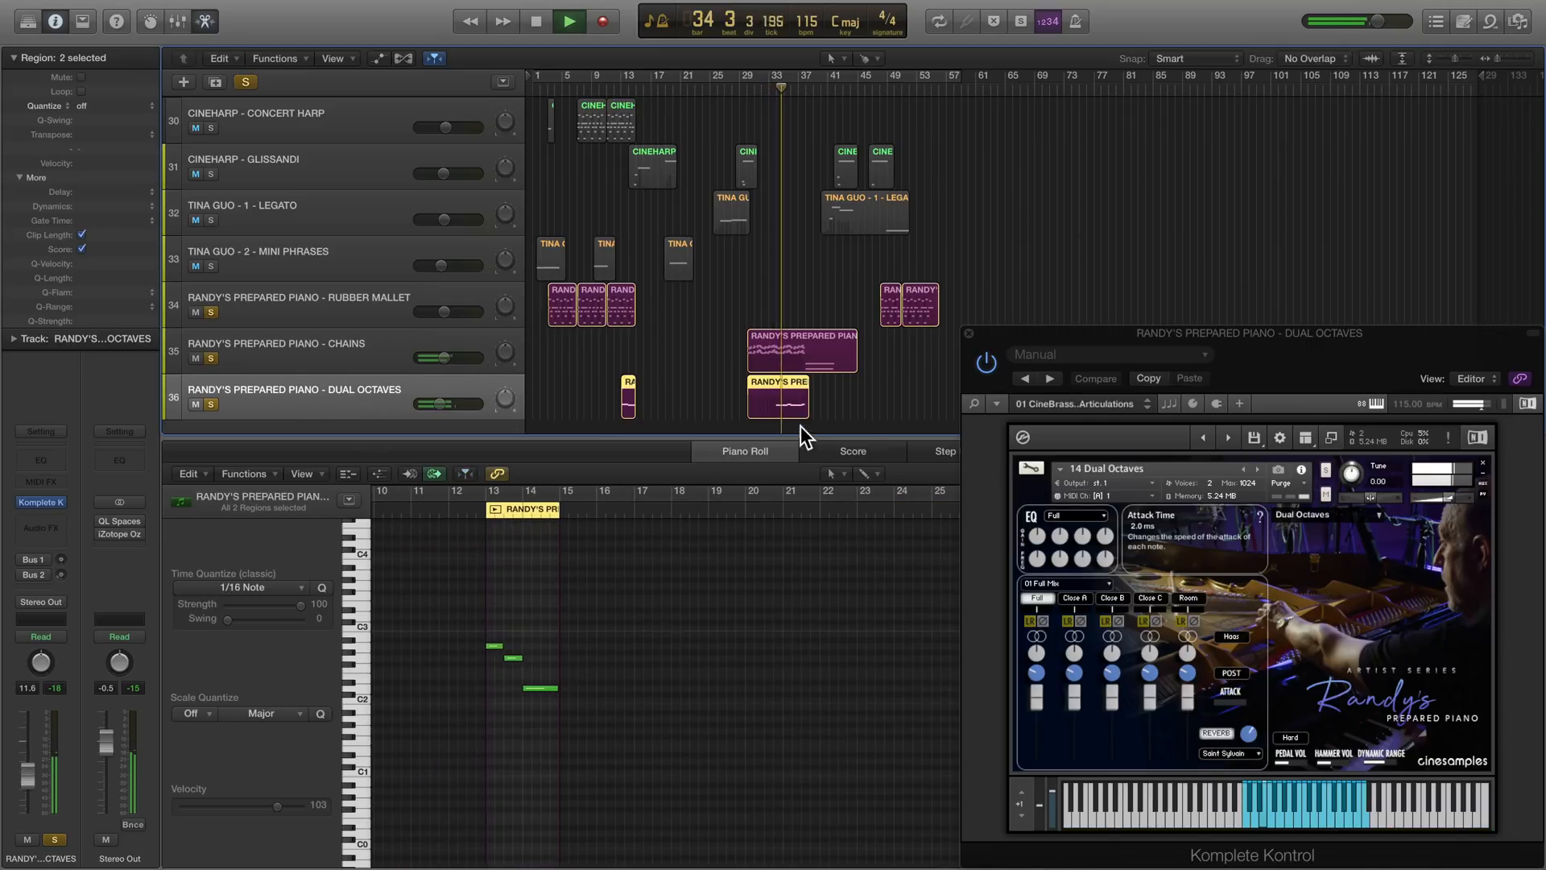
pyautogui.click(768, 390)
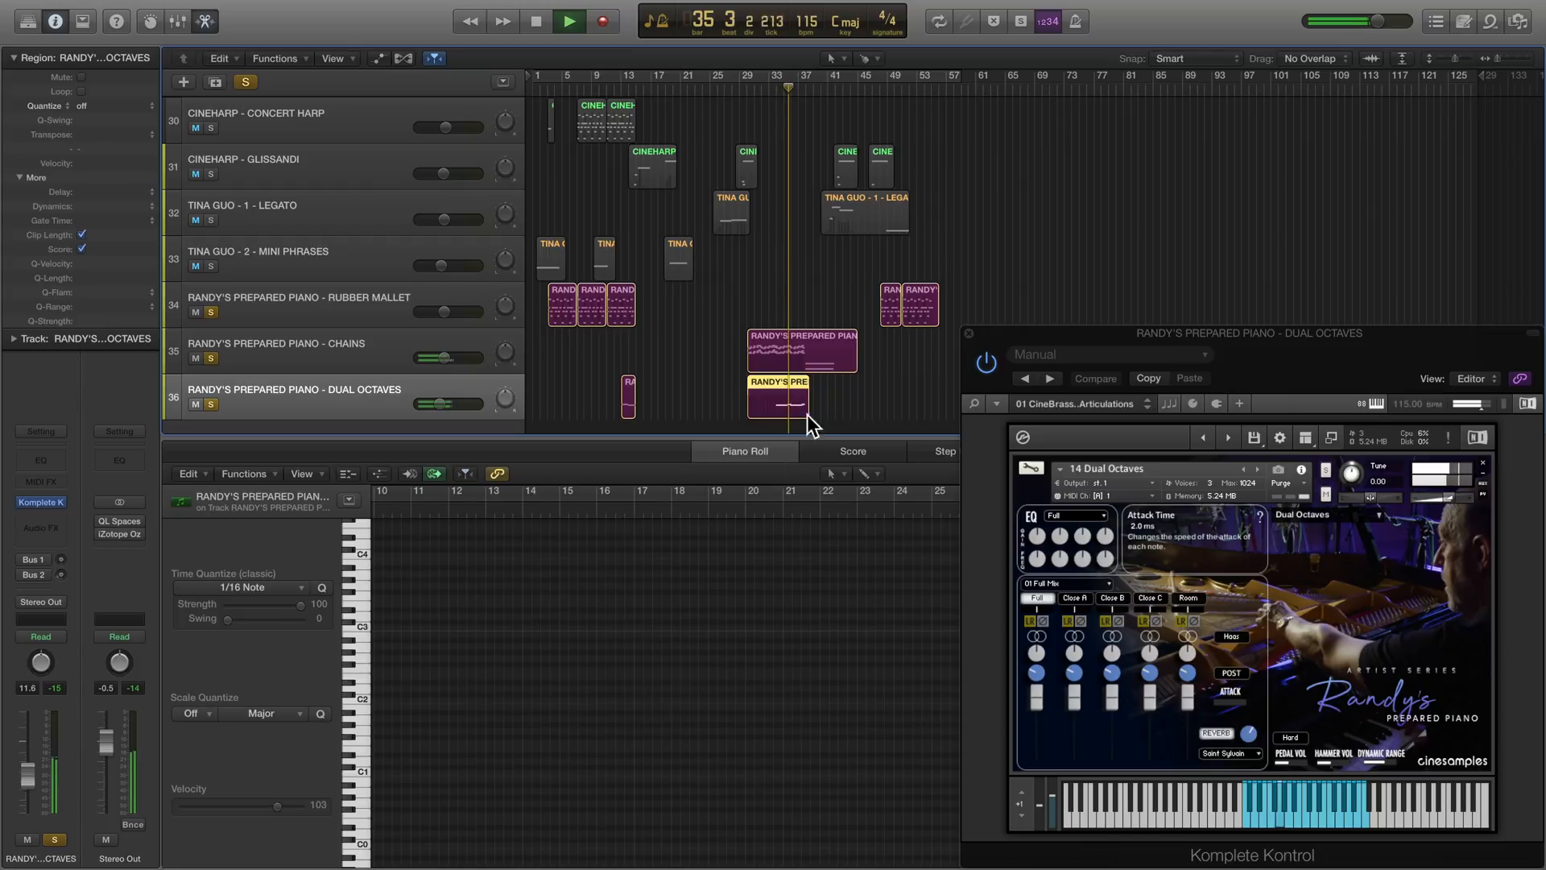
pyautogui.click(748, 453)
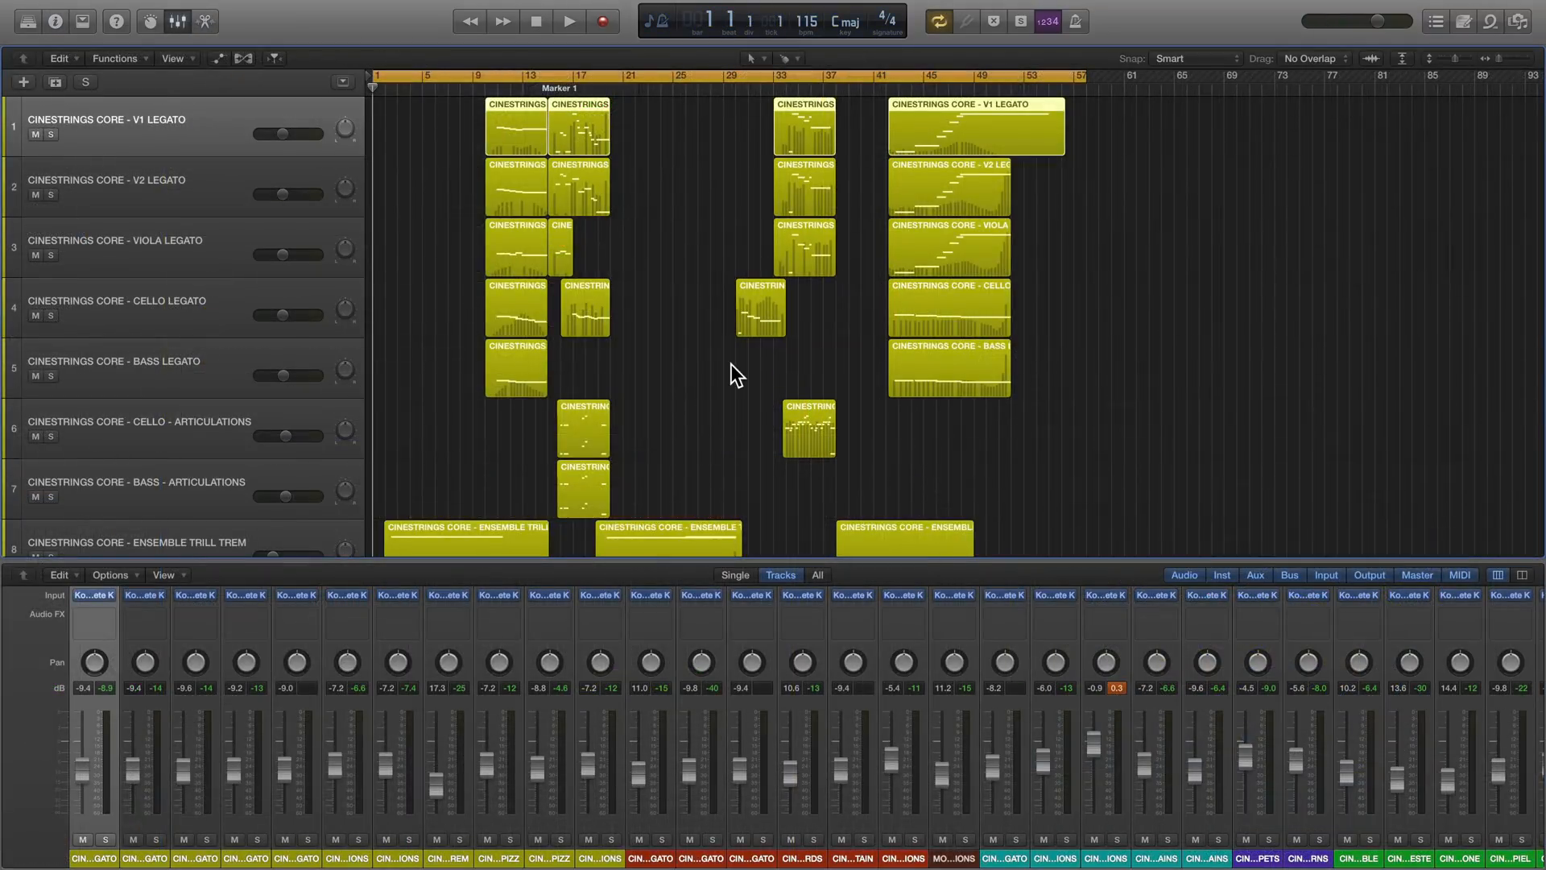
# - Review the arrangement and its volume automation from the CineStrings tracks down to Tina Guo, and hide the automation
pyautogui.scroll(-20, 732, 364)
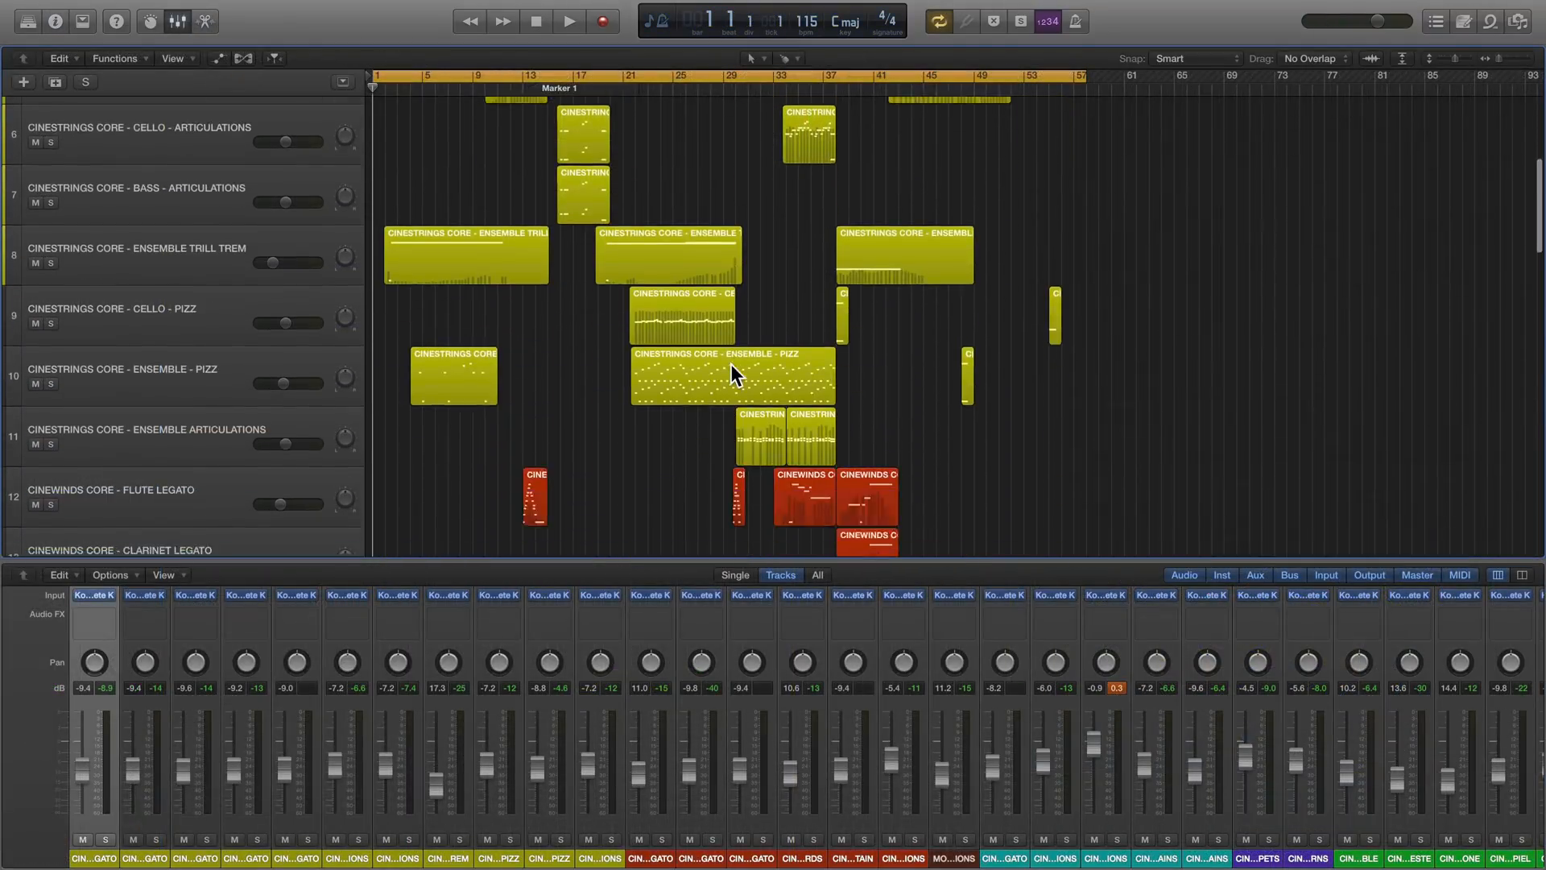
pyautogui.scroll(20, 731, 364)
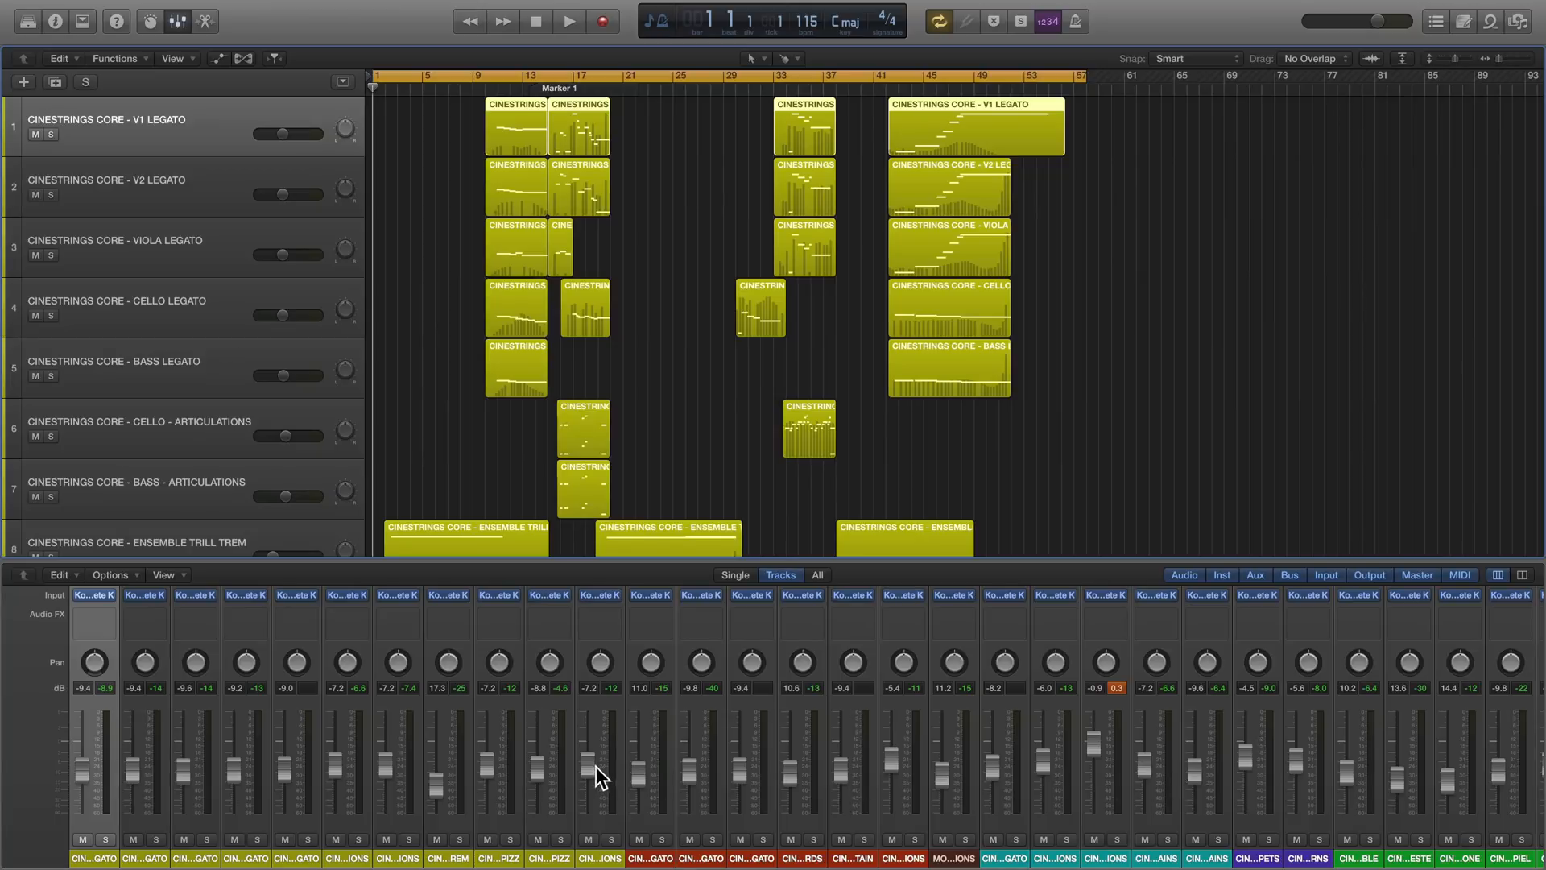
pyautogui.press('a')
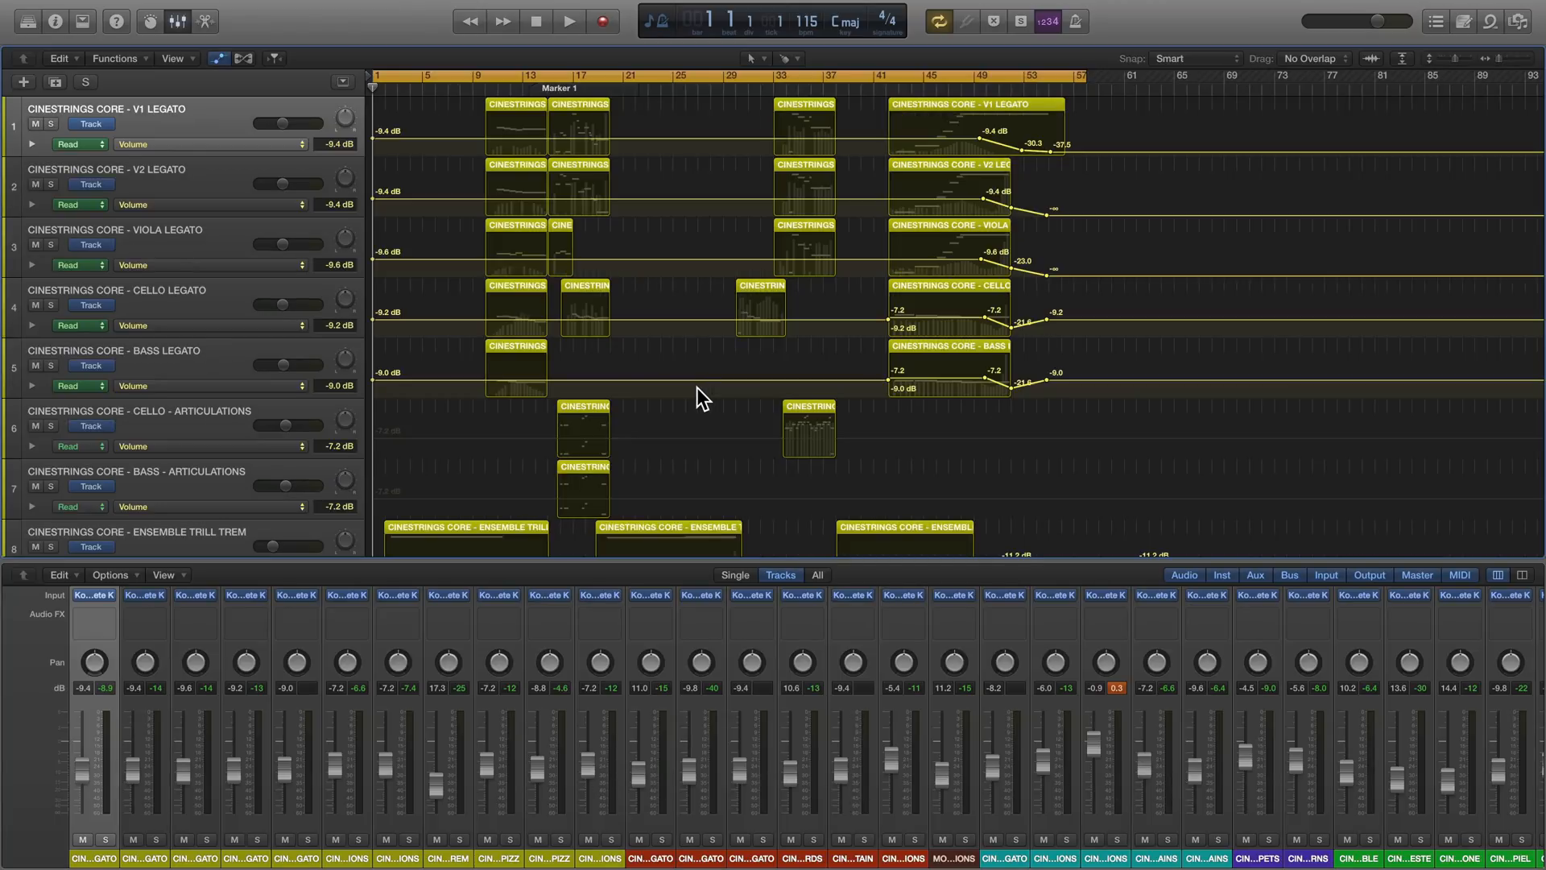
pyautogui.scroll(-15, 1003, 360)
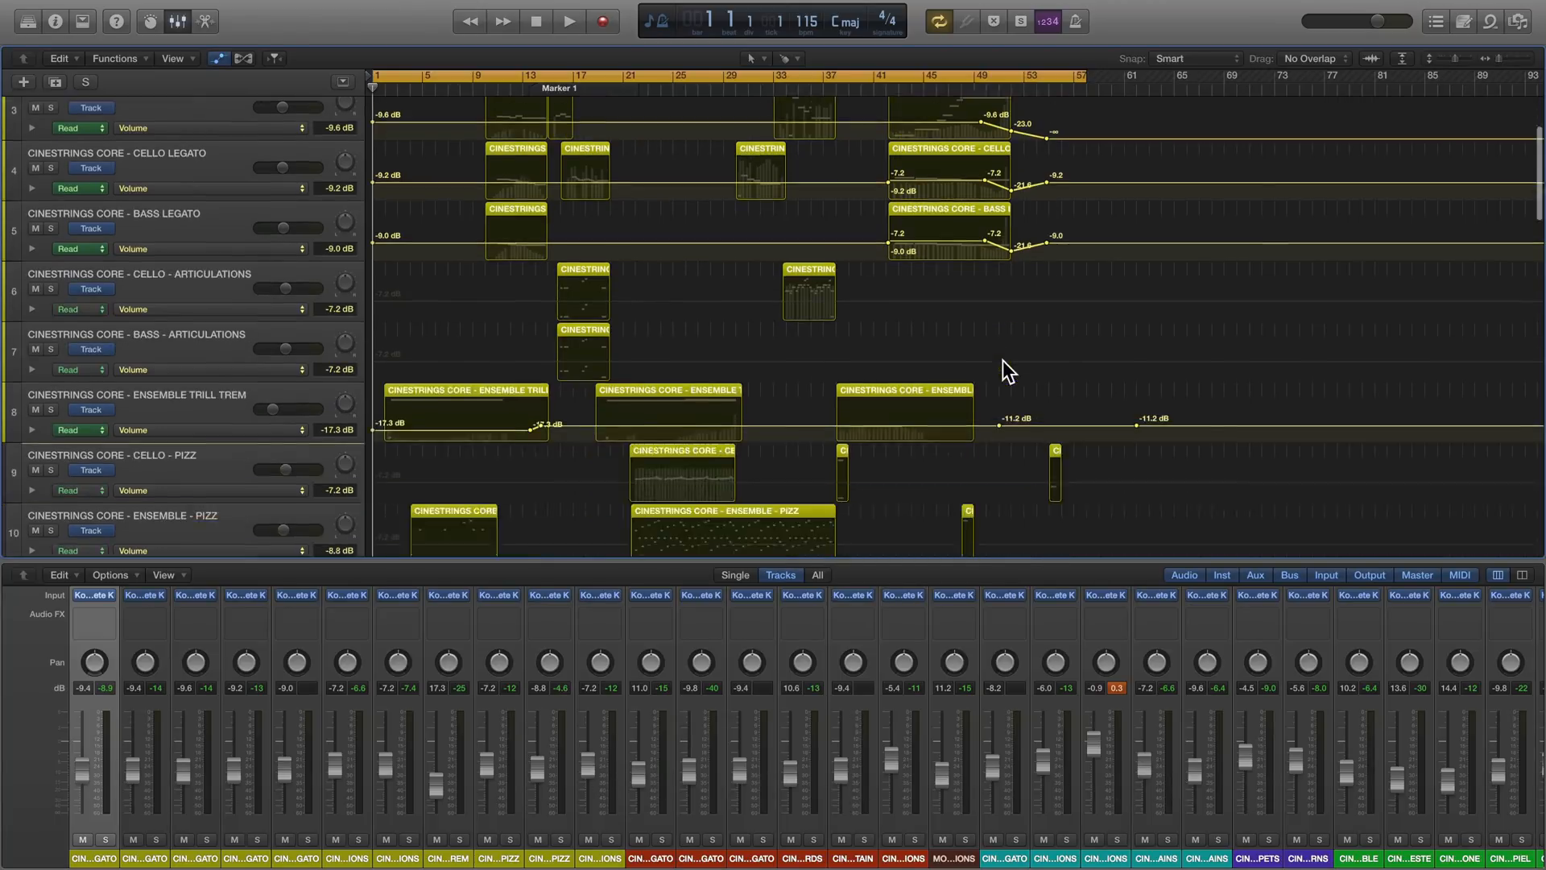
pyautogui.scroll(-6, 1003, 360)
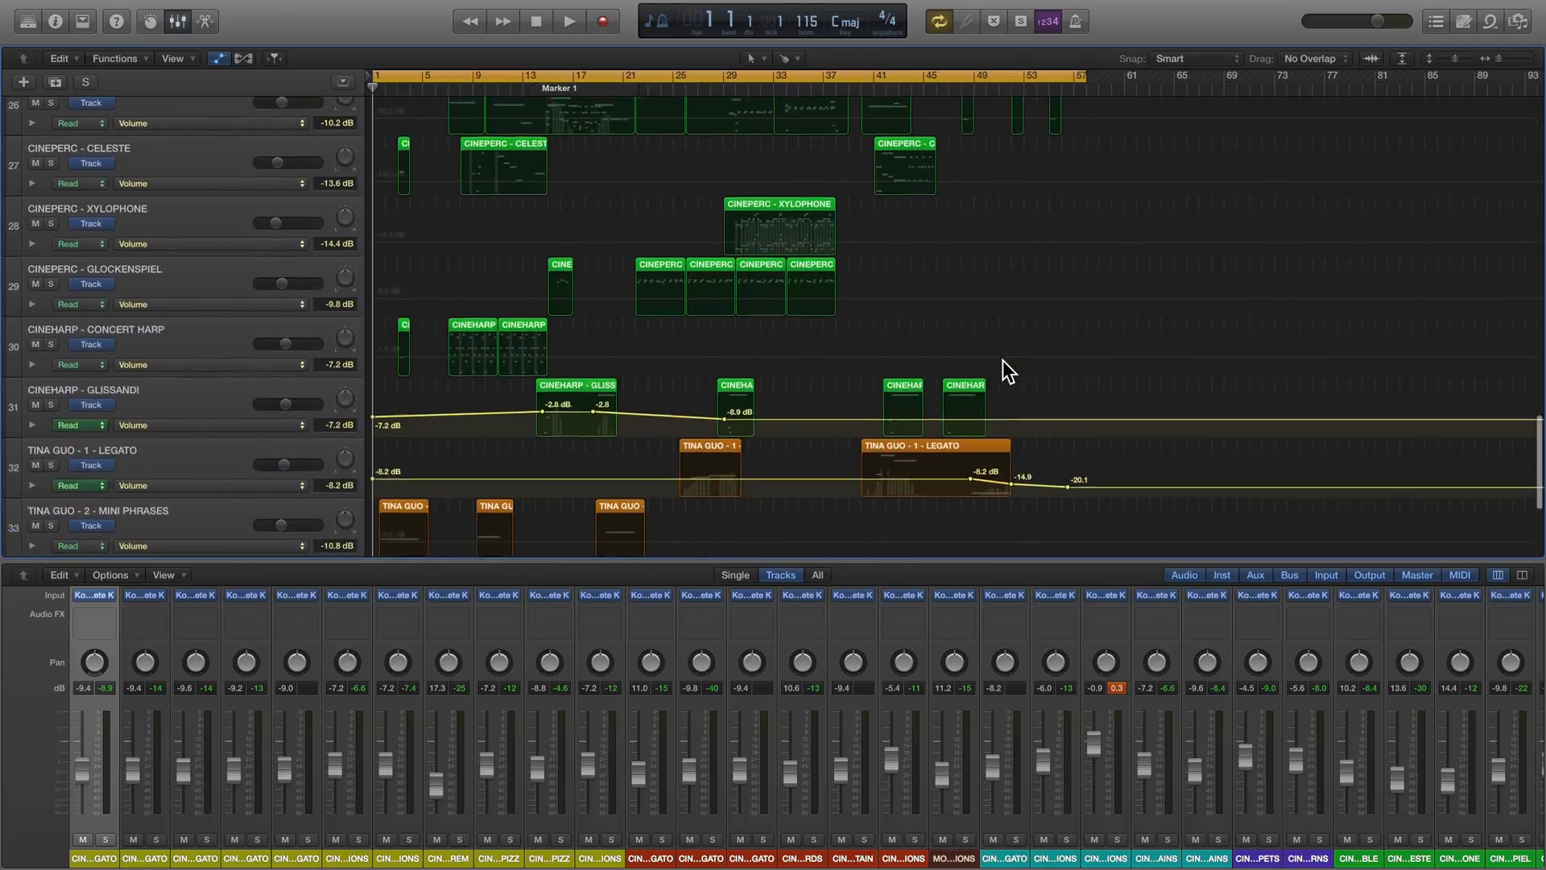
pyautogui.press('a')
# - Play the full arrangement from bar 1 and open the Stereo Out's QL Spaces reverb, moving its window clear of the mixer's output strip
pyautogui.press('space')
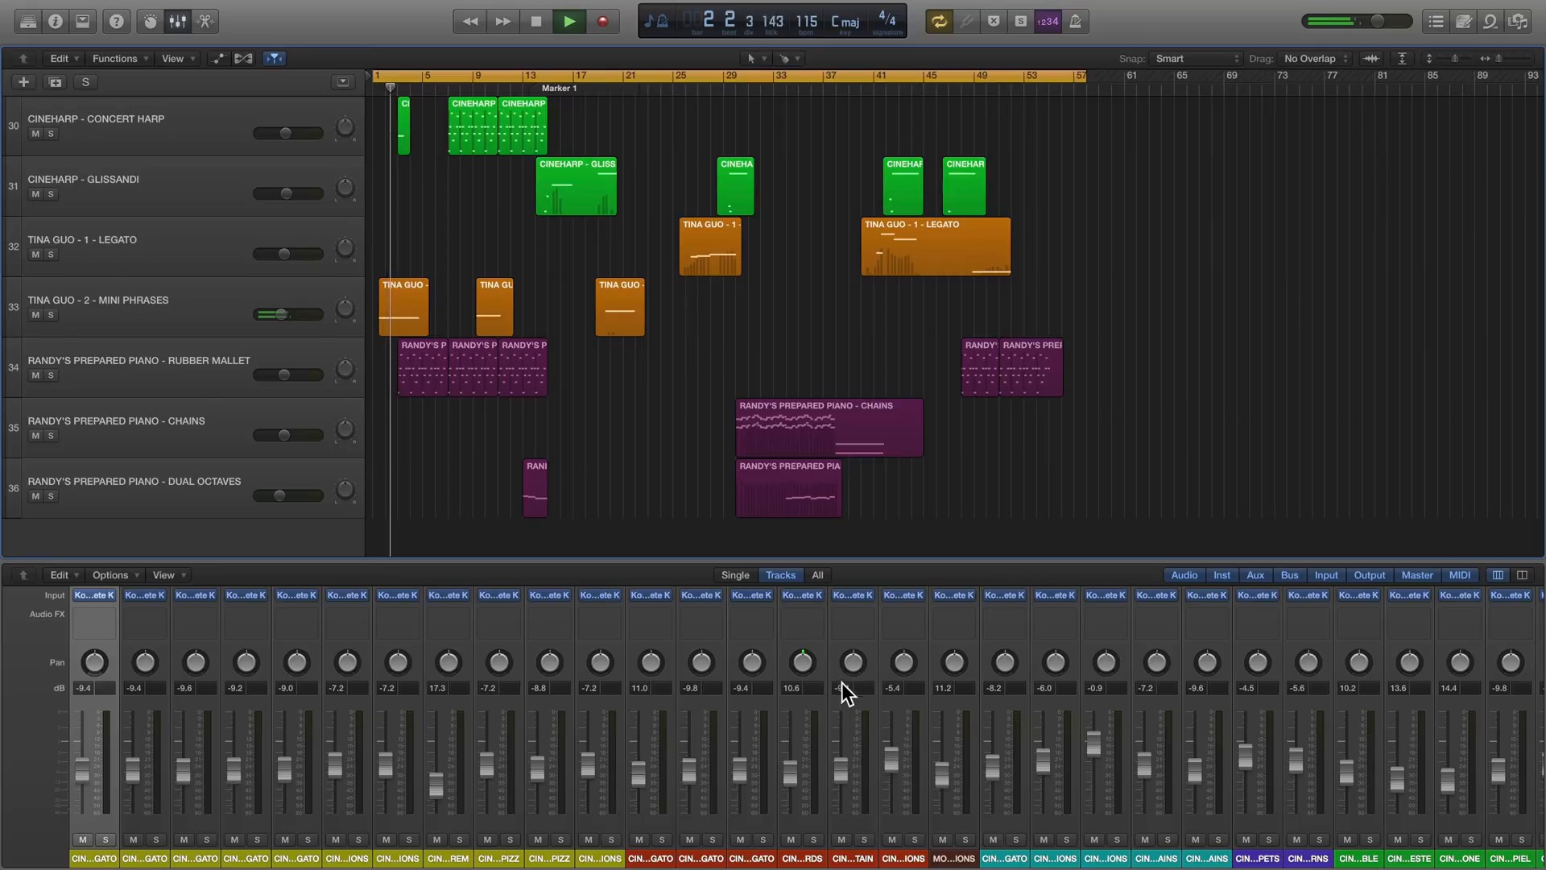
pyautogui.hscroll(10, 842, 679)
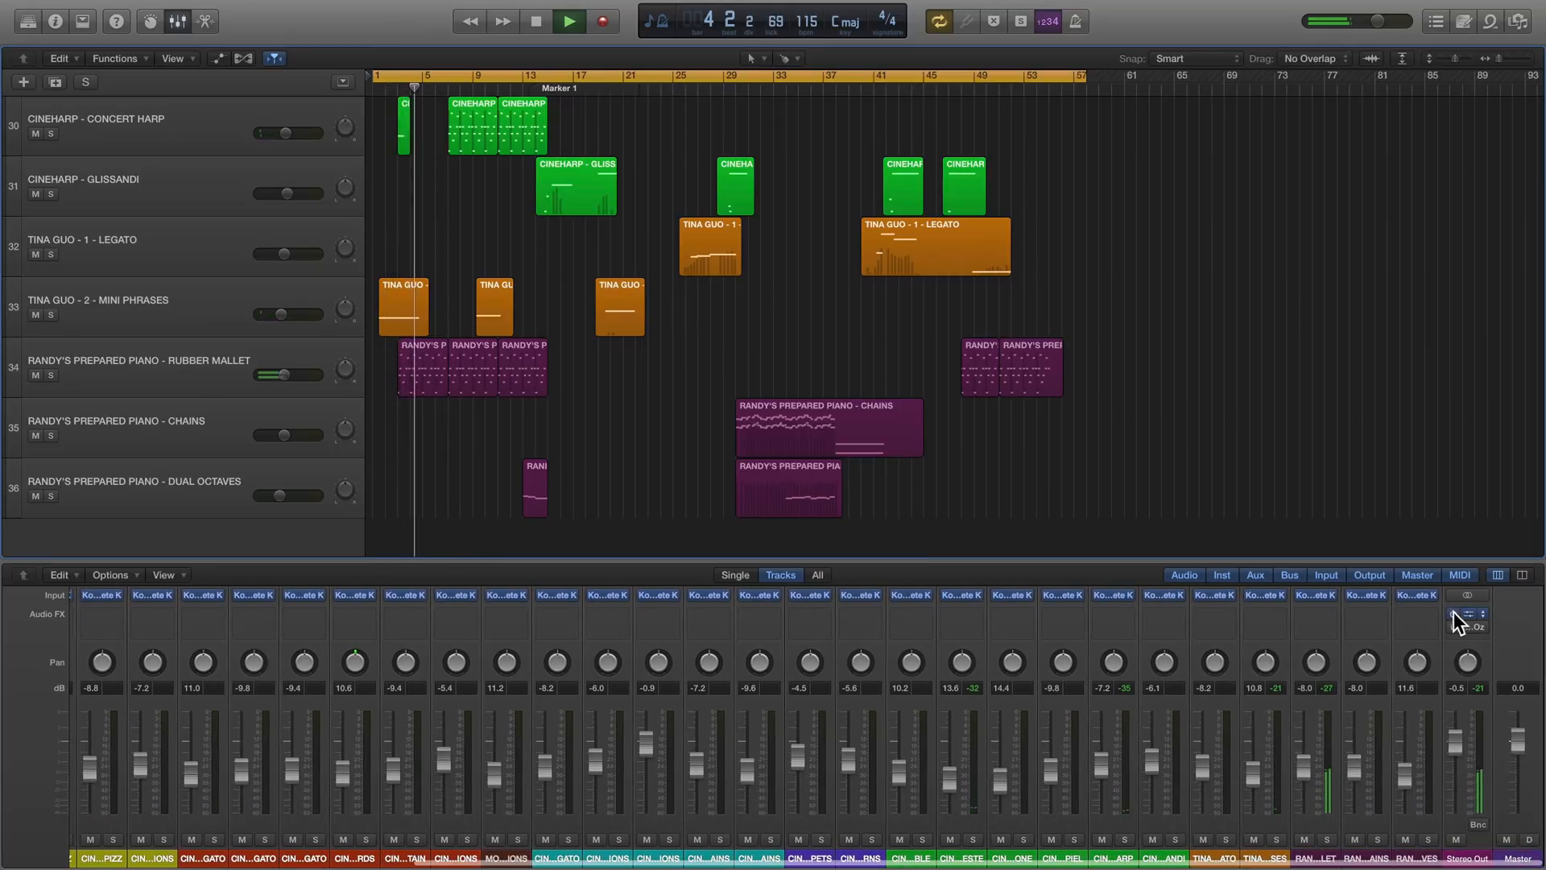
pyautogui.click(1464, 622)
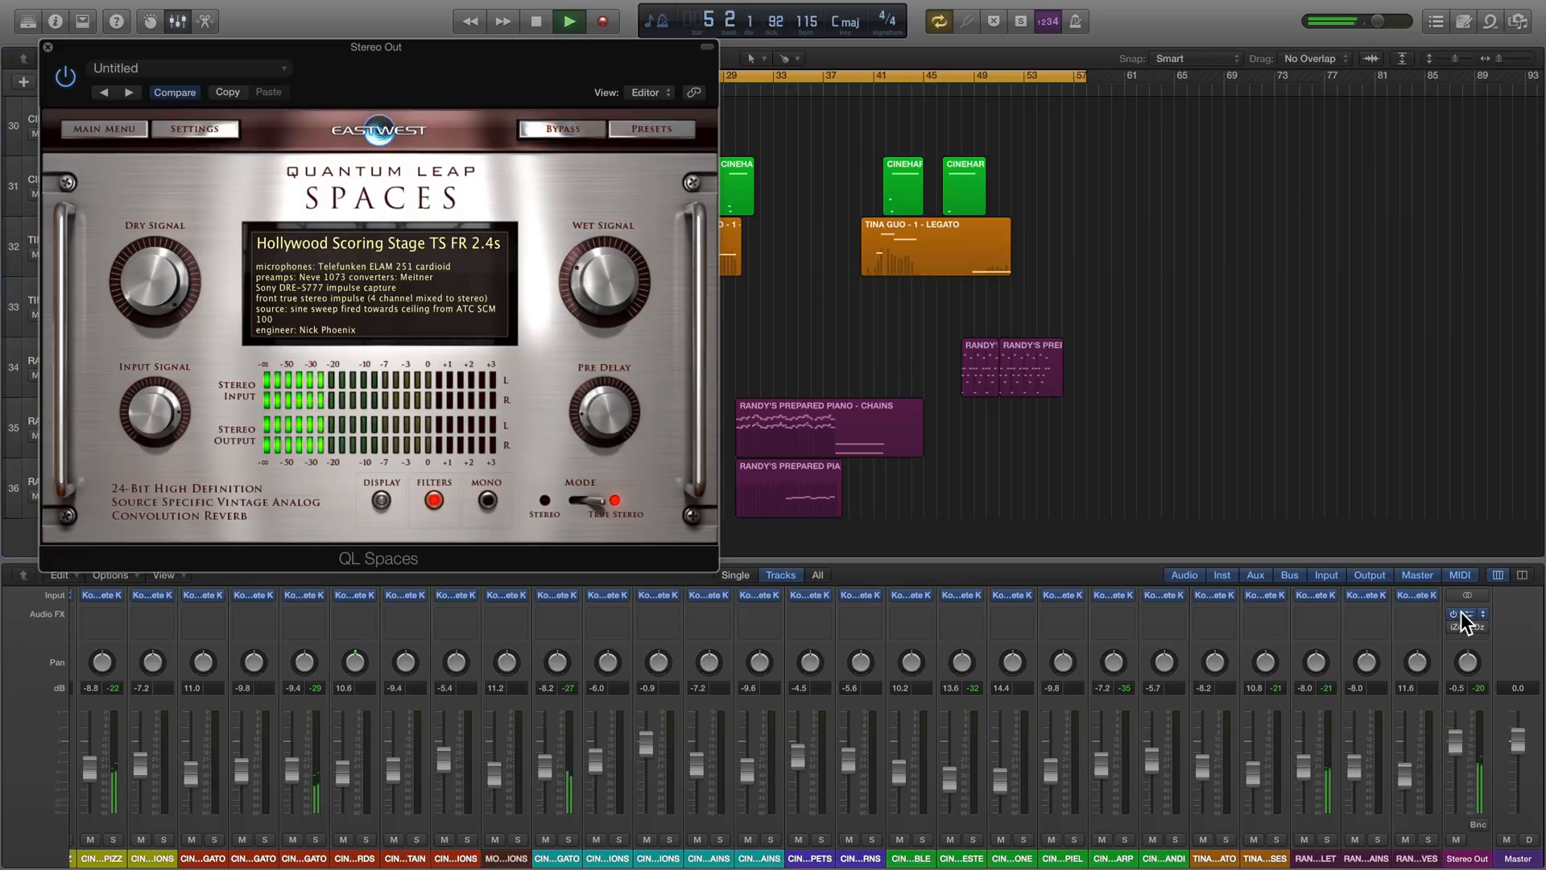
pyautogui.moveTo(412, 71); pyautogui.dragTo(772, 197)
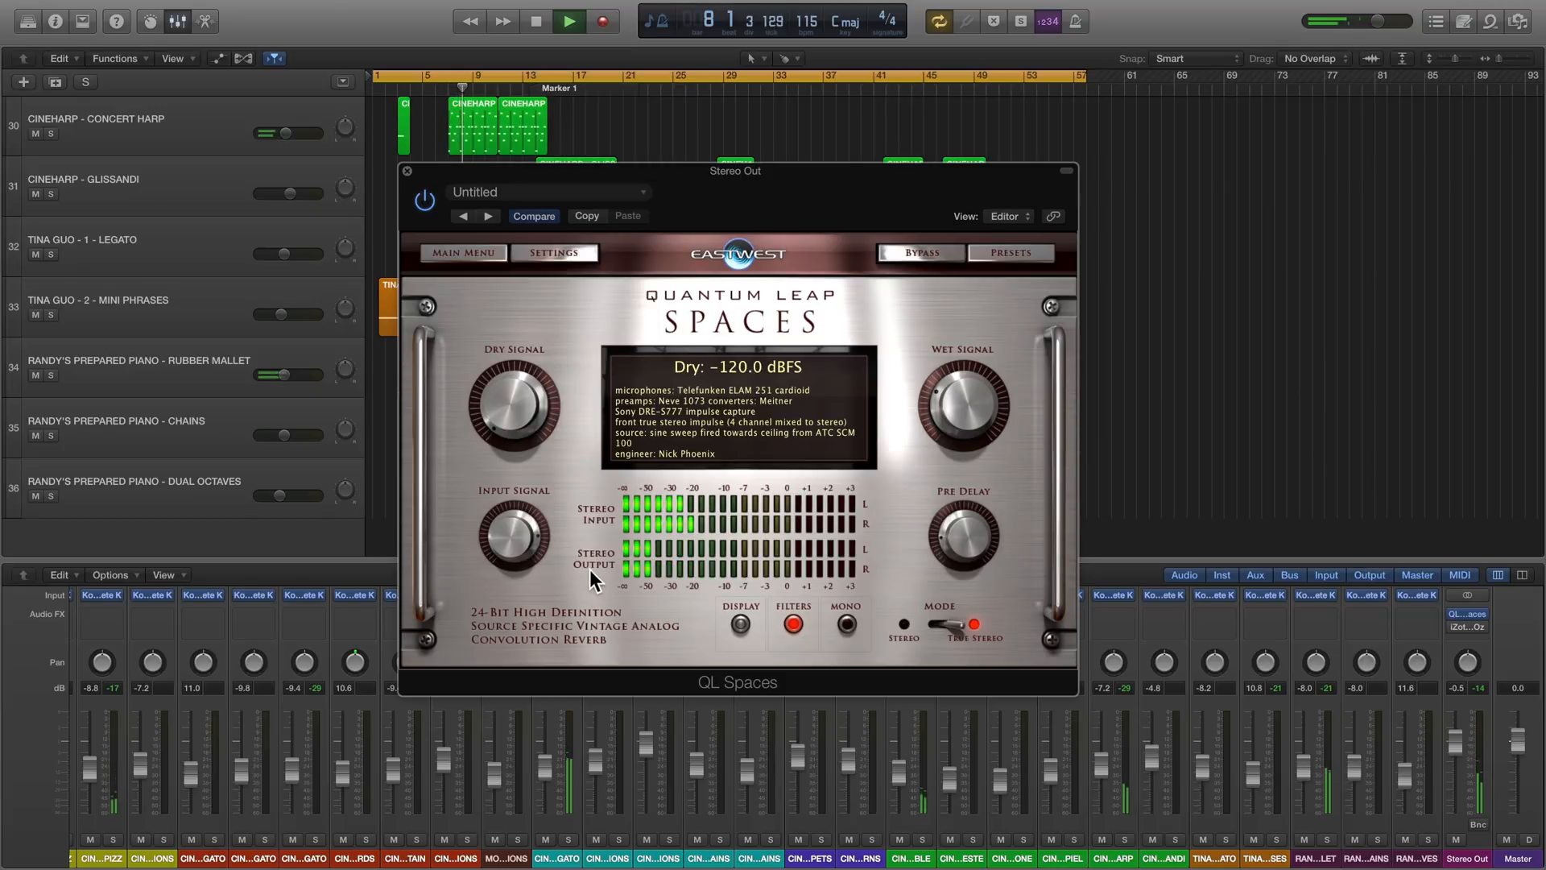
# - Toggle the QL Spaces filters off and on, and move the low filter point slightly higher in frequency
pyautogui.click(795, 625)
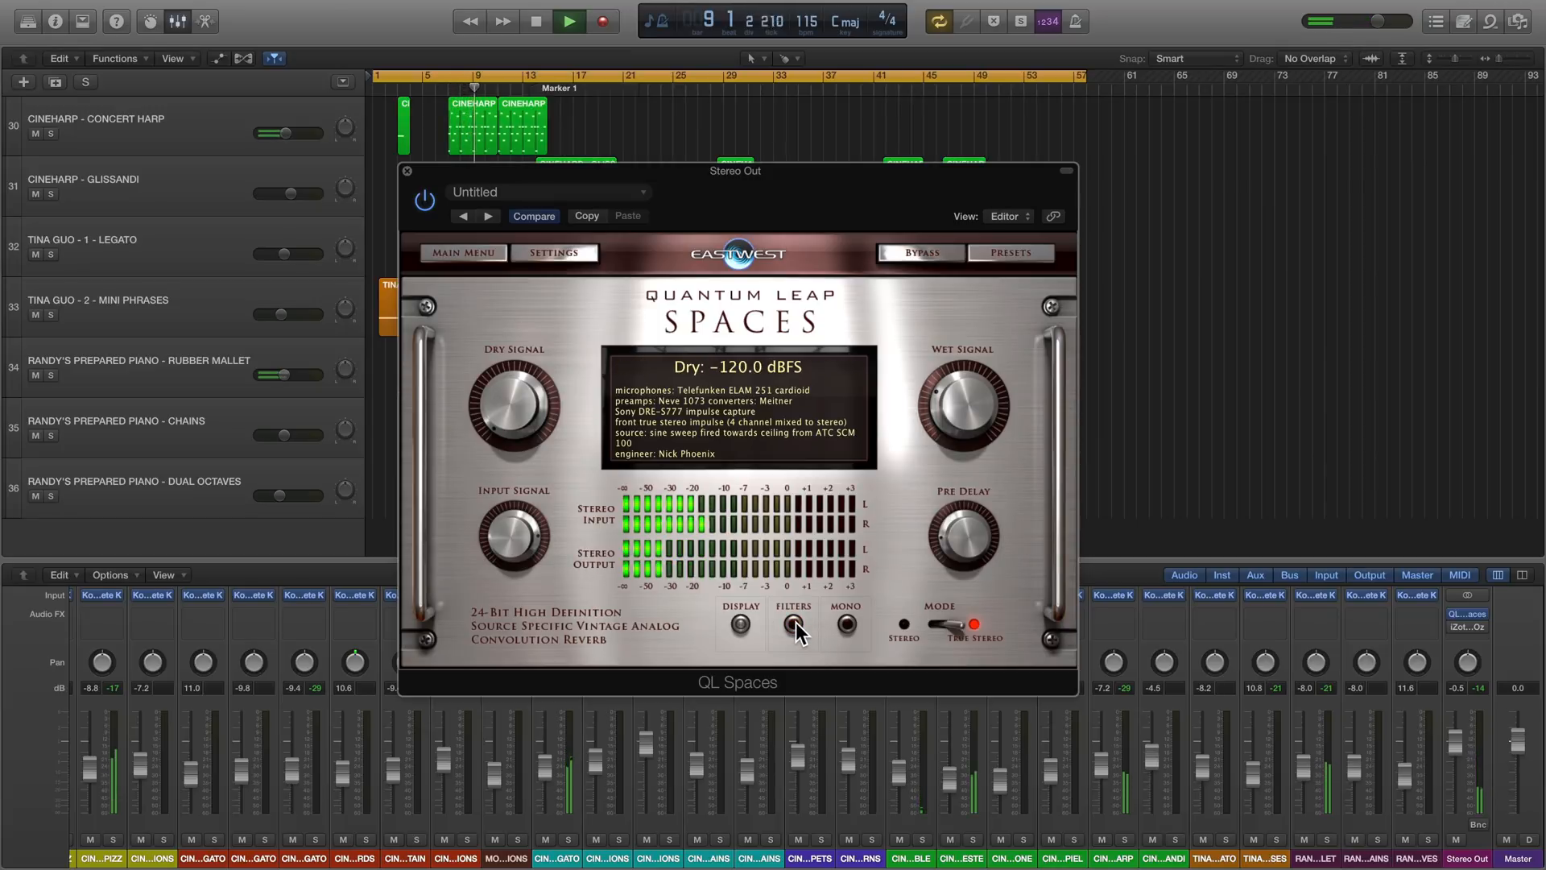
pyautogui.click(795, 624)
pyautogui.moveTo(677, 414)
pyautogui.mouseDown()
pyautogui.moveTo(798, 413)
pyautogui.moveTo(690, 416)
pyautogui.mouseUp()
pyautogui.moveTo(509, 403)
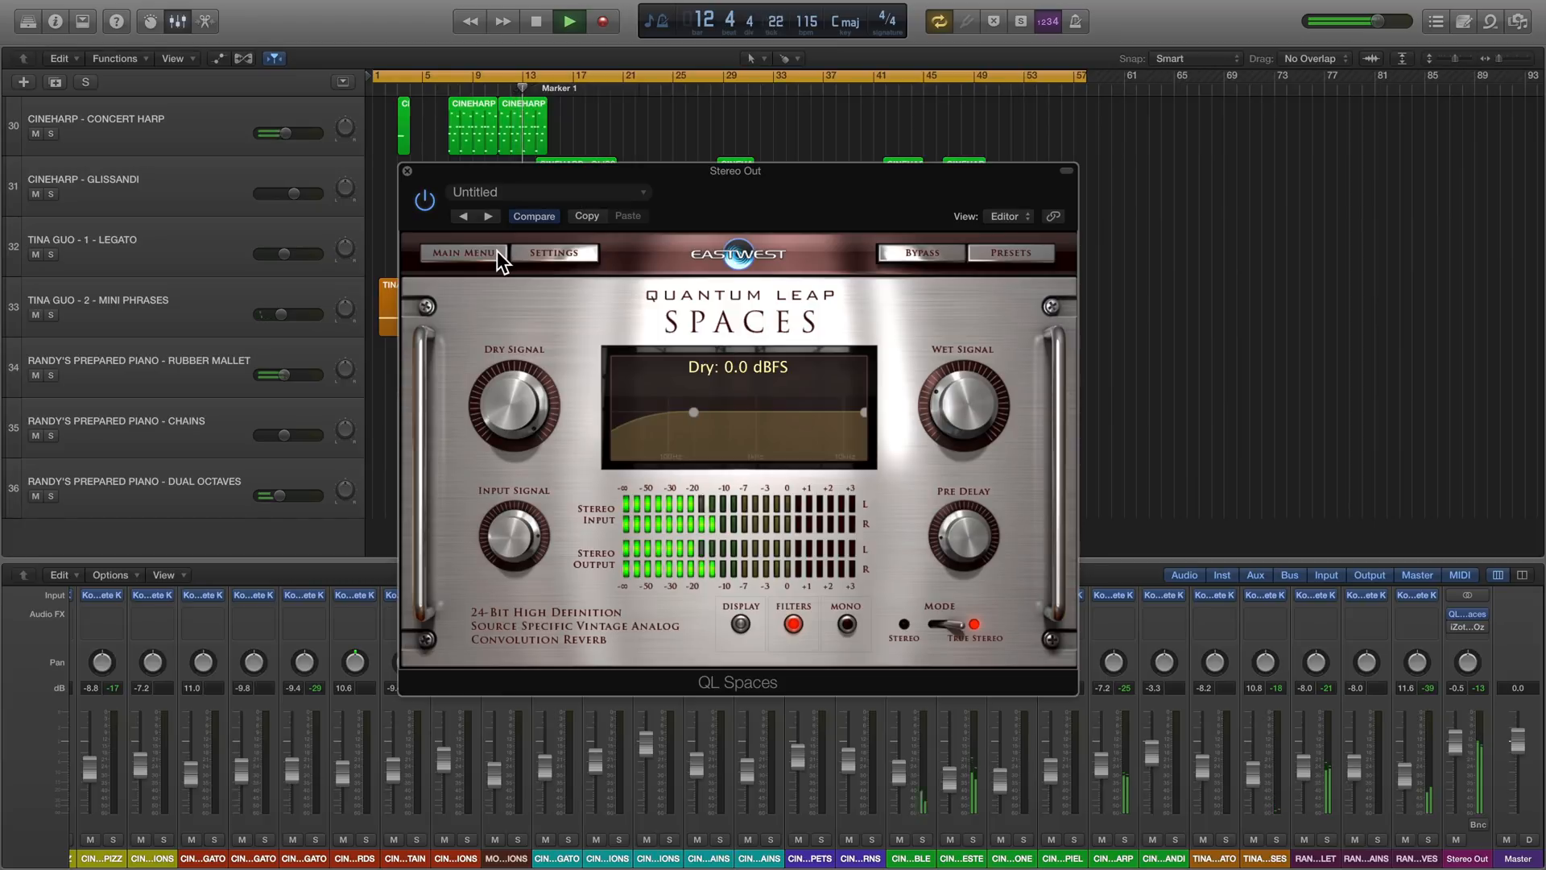
# - Open the iZotope Ozone 7 plug-in on the Stereo Out, centre its window and display the Vintage Comp module
pyautogui.click(1468, 627)
pyautogui.moveTo(561, 52); pyautogui.dragTo(819, 164)
pyautogui.click(348, 566)
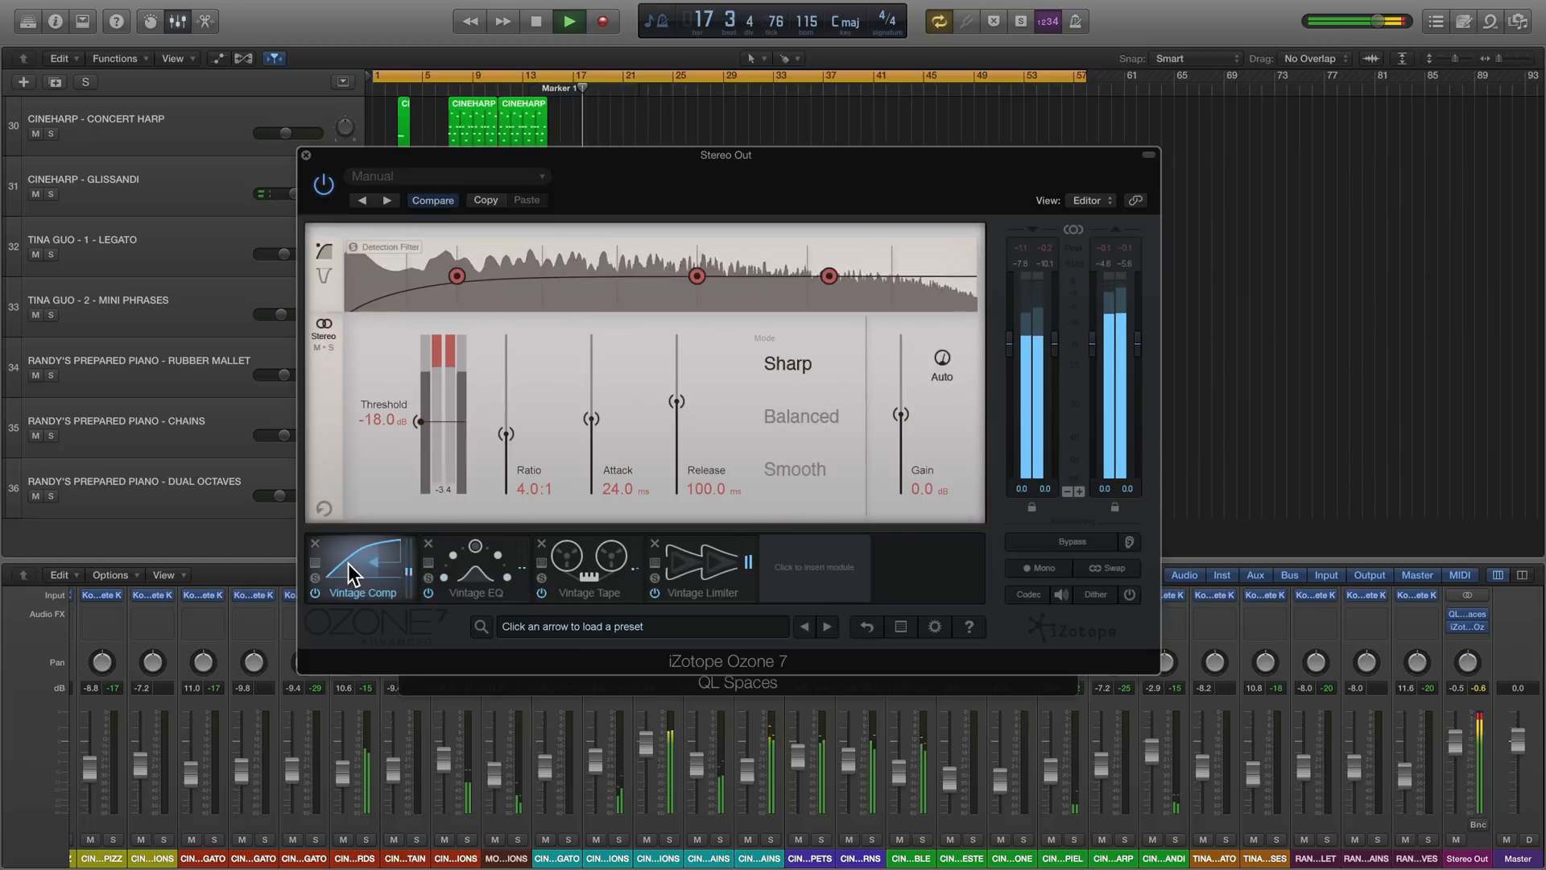
# - Inspect Ozone's Vintage EQ, Vintage Tape and Vintage Limiter modules in turn, and toggle the limiter's bypass on and off
pyautogui.moveTo(417, 418); pyautogui.dragTo(418, 415)
pyautogui.click(478, 564)
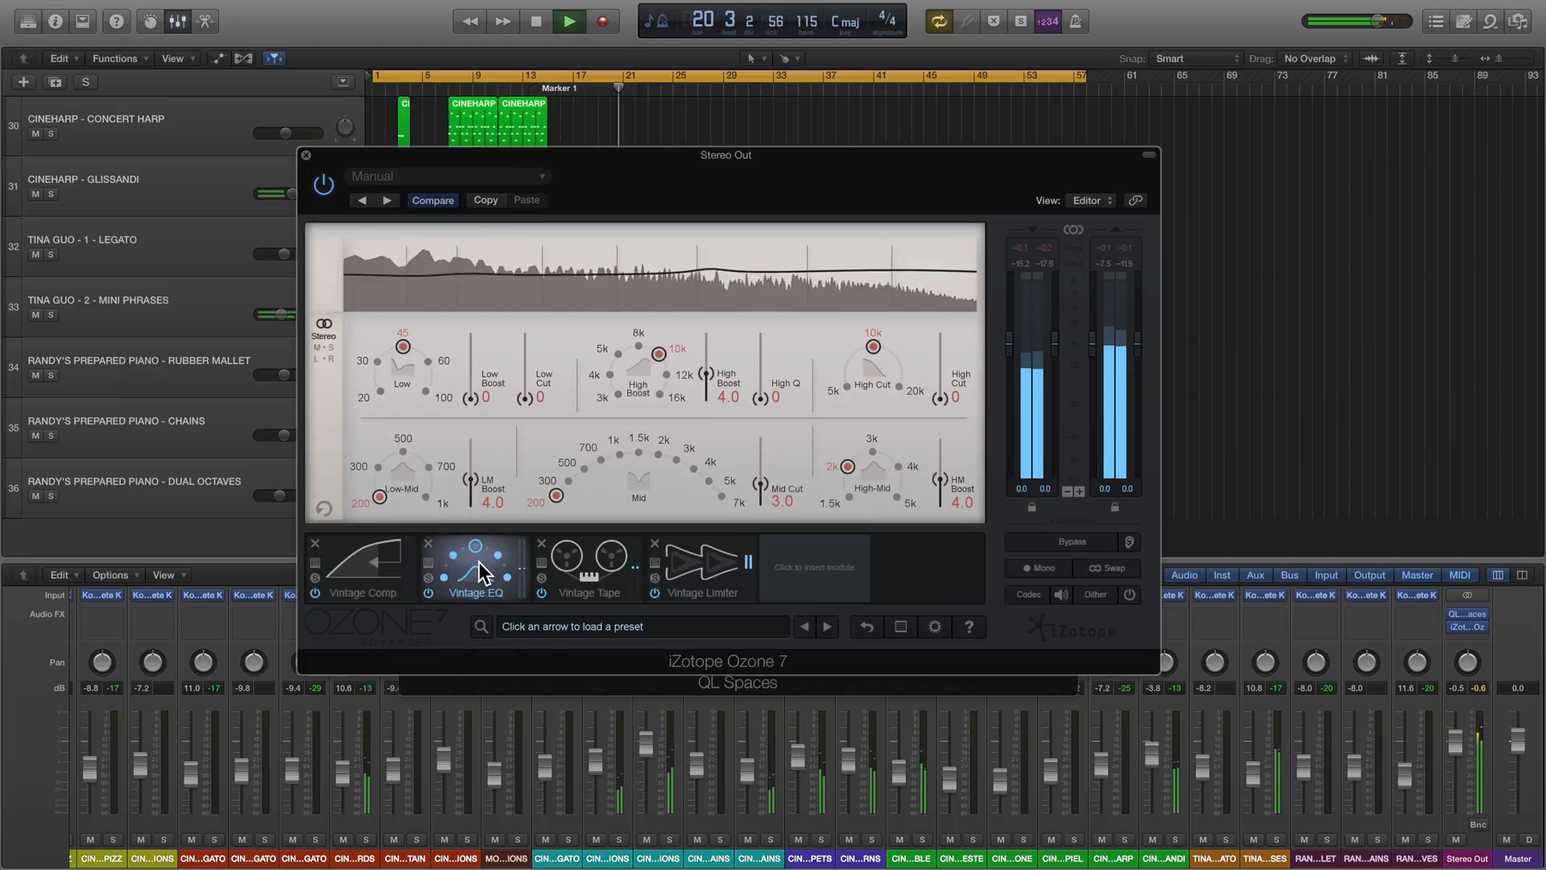
pyautogui.click(601, 564)
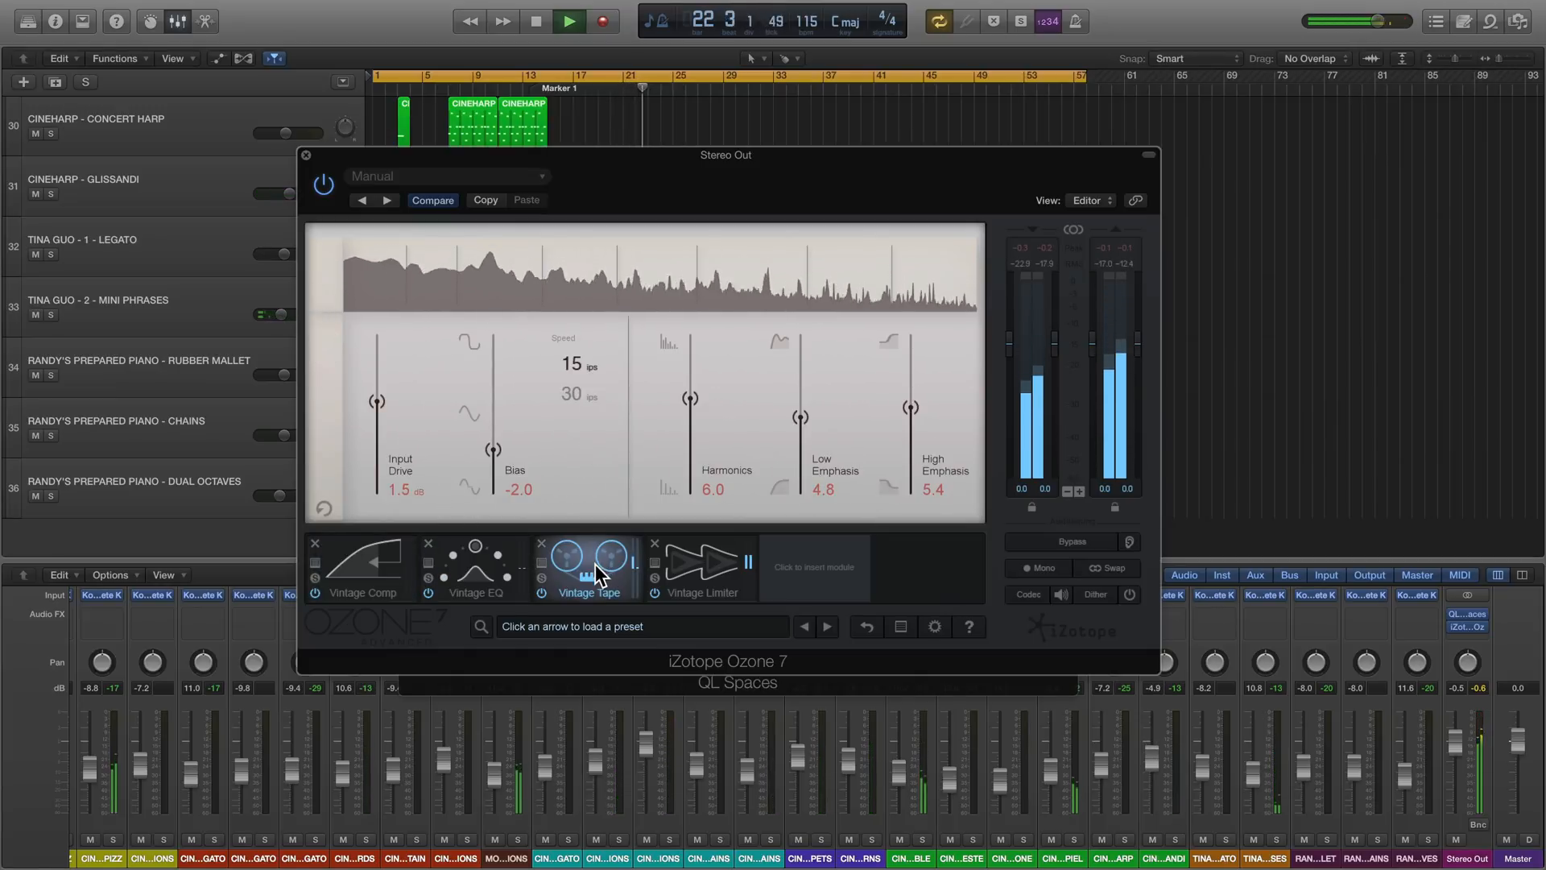
pyautogui.click(670, 555)
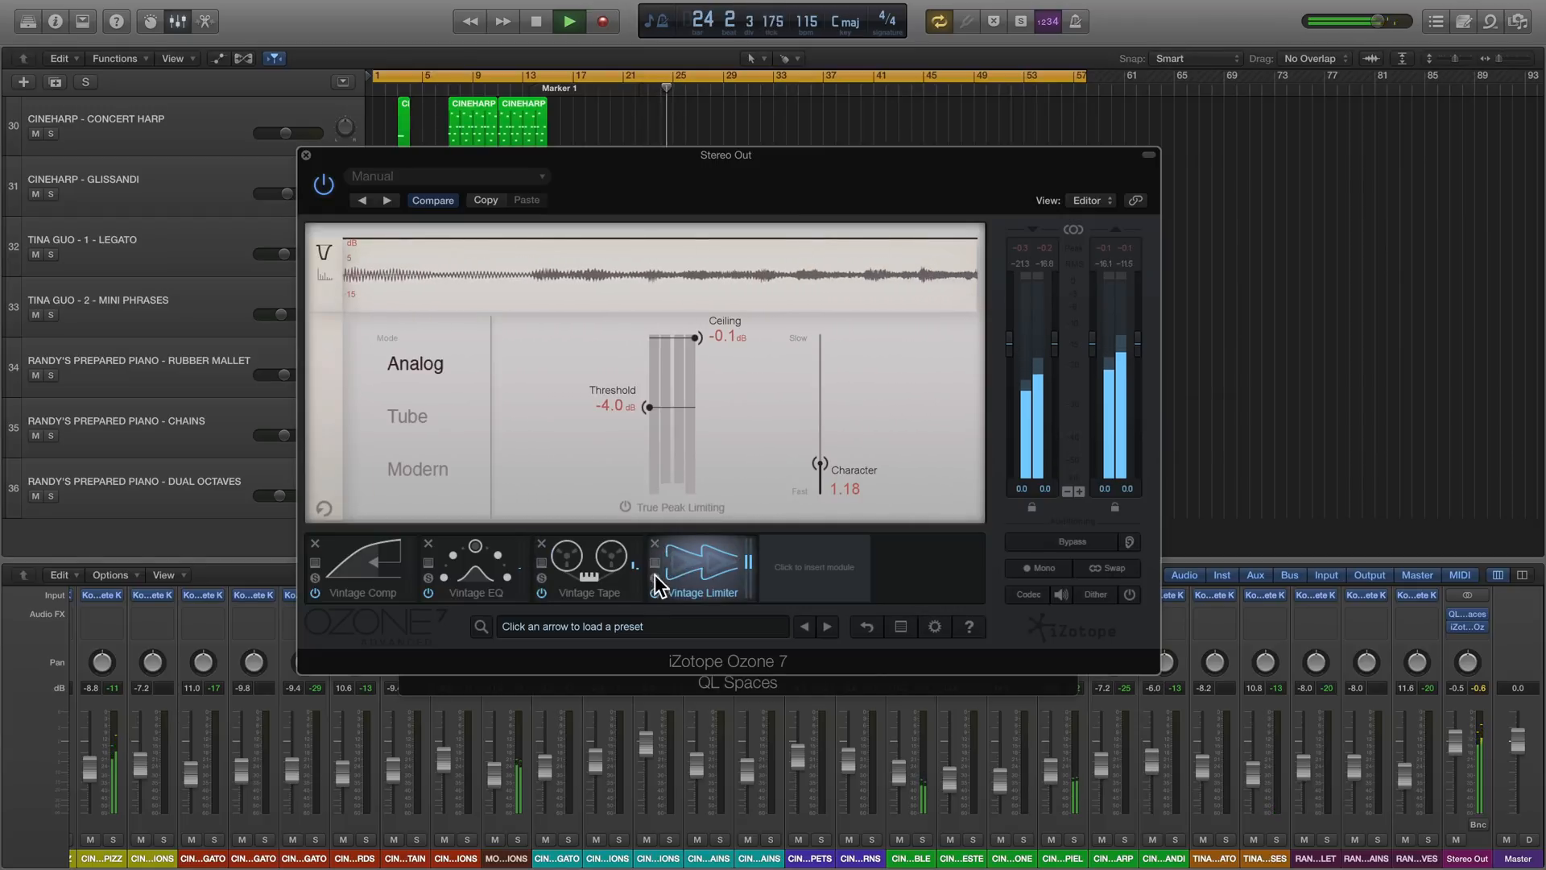
pyautogui.click(655, 592)
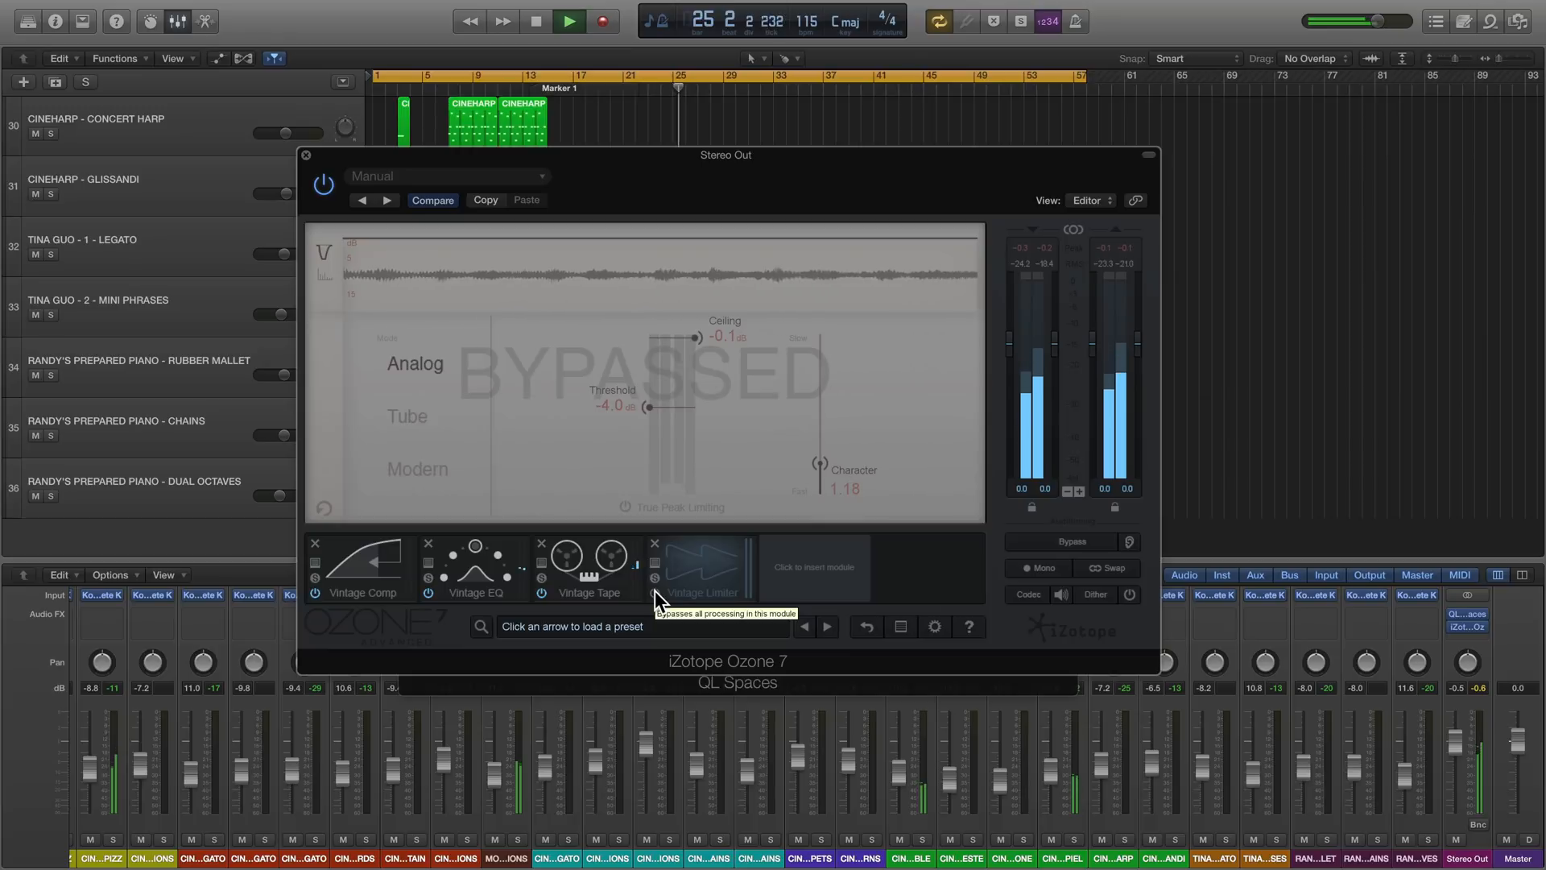
pyautogui.click(655, 592)
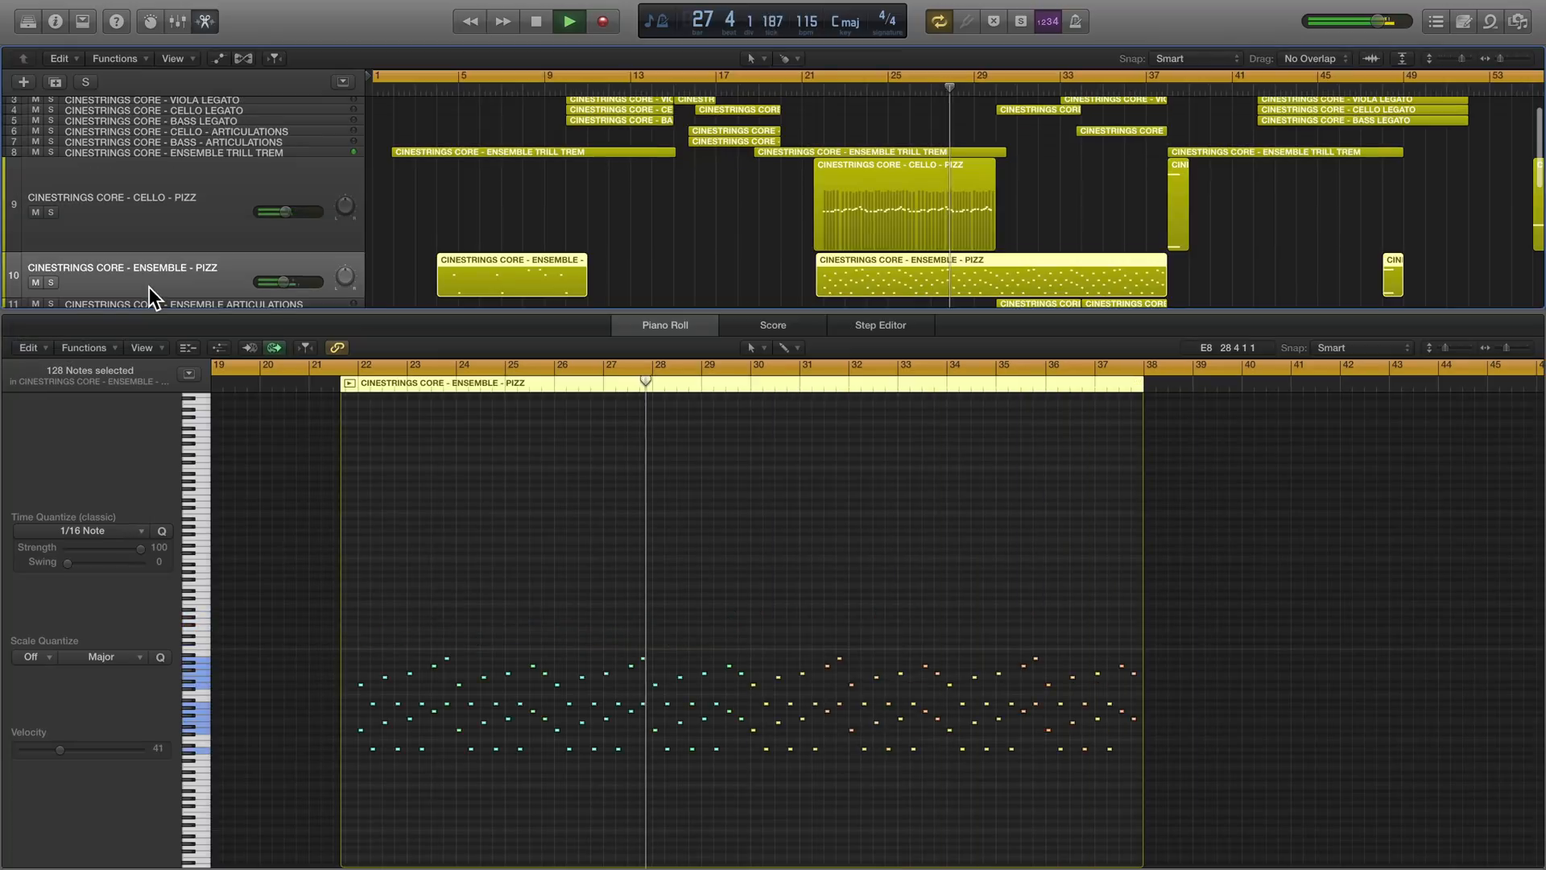
# - Clear the Ensemble Pizz selection and select all regions to show every track's notes together in the piano roll
pyautogui.scroll(-5, 492, 245)
pyautogui.scroll(-2, 491, 245)
pyautogui.click(510, 248)
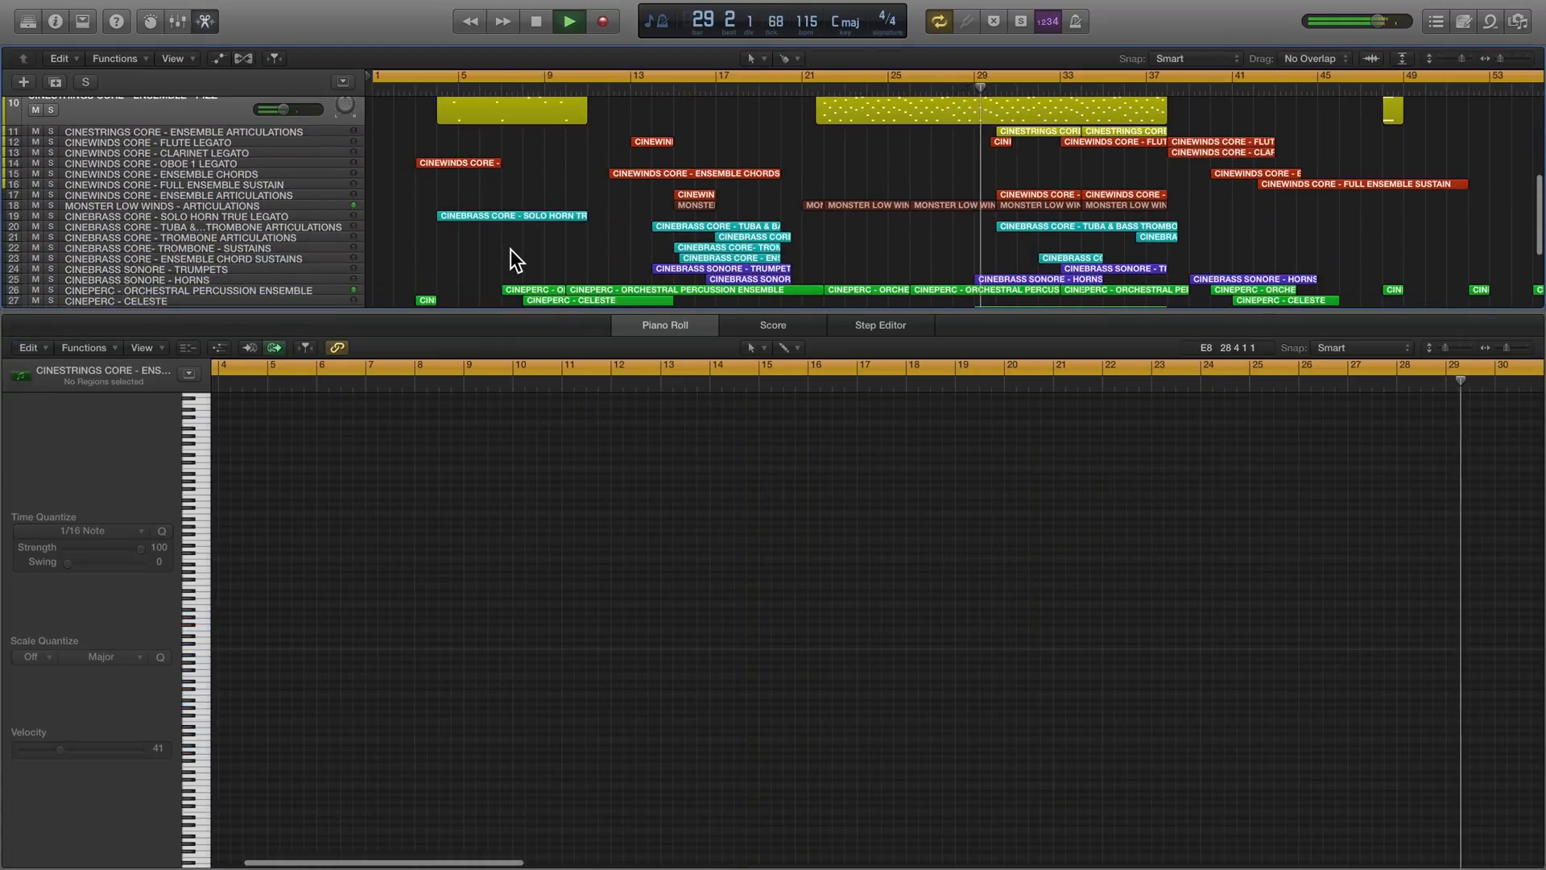
pyautogui.press('super+a')
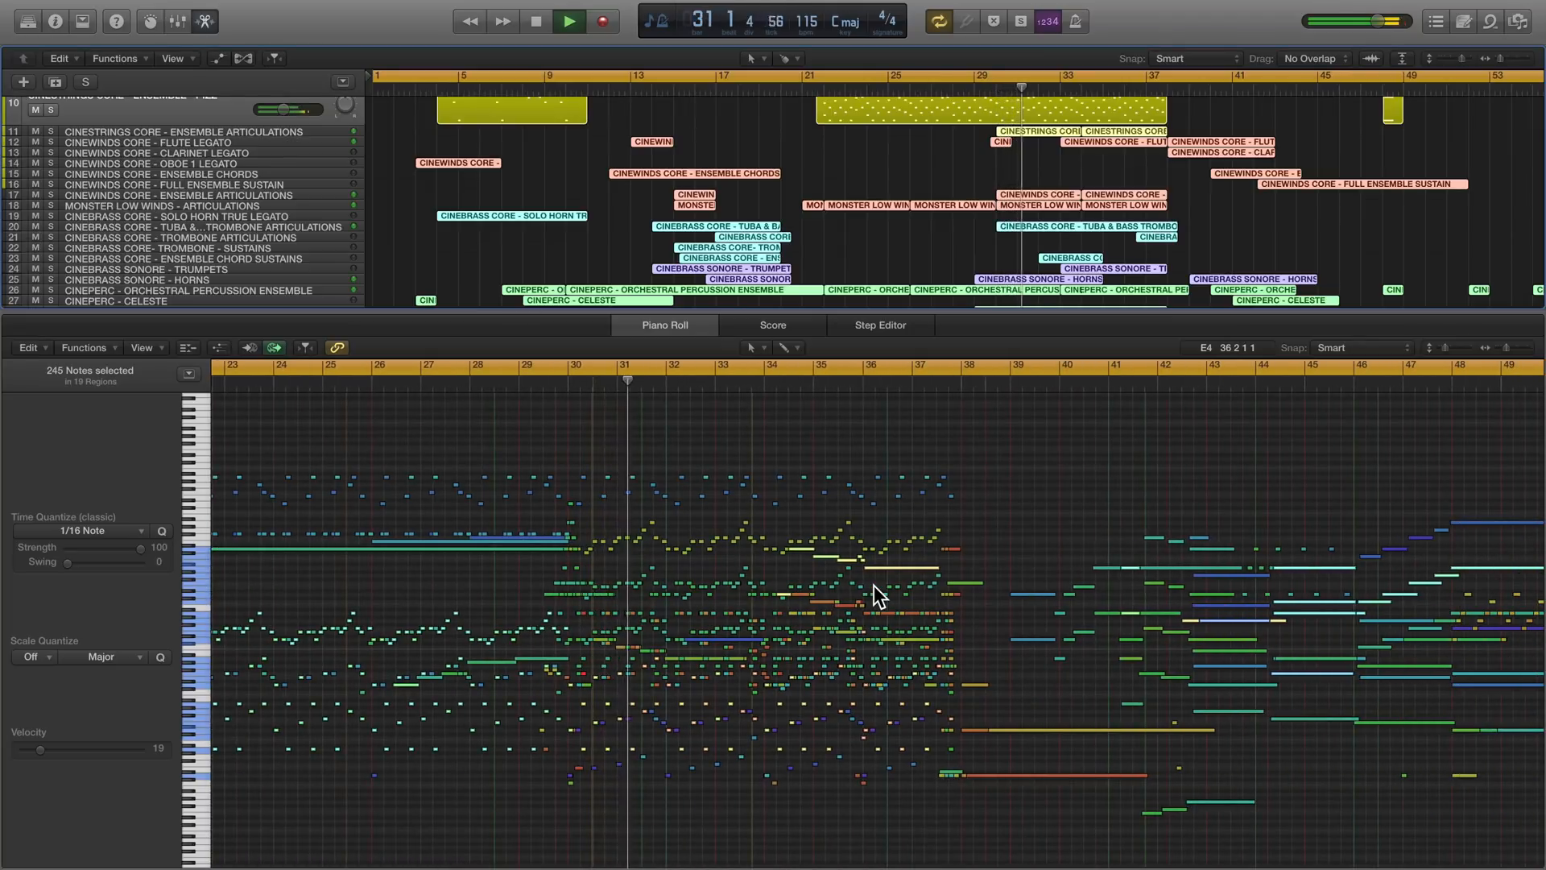
# - View the CinePerc Xylophone part and then the CinePerc Glockenspiel part in the piano roll during playback
pyautogui.scroll(-4, 535, 261)
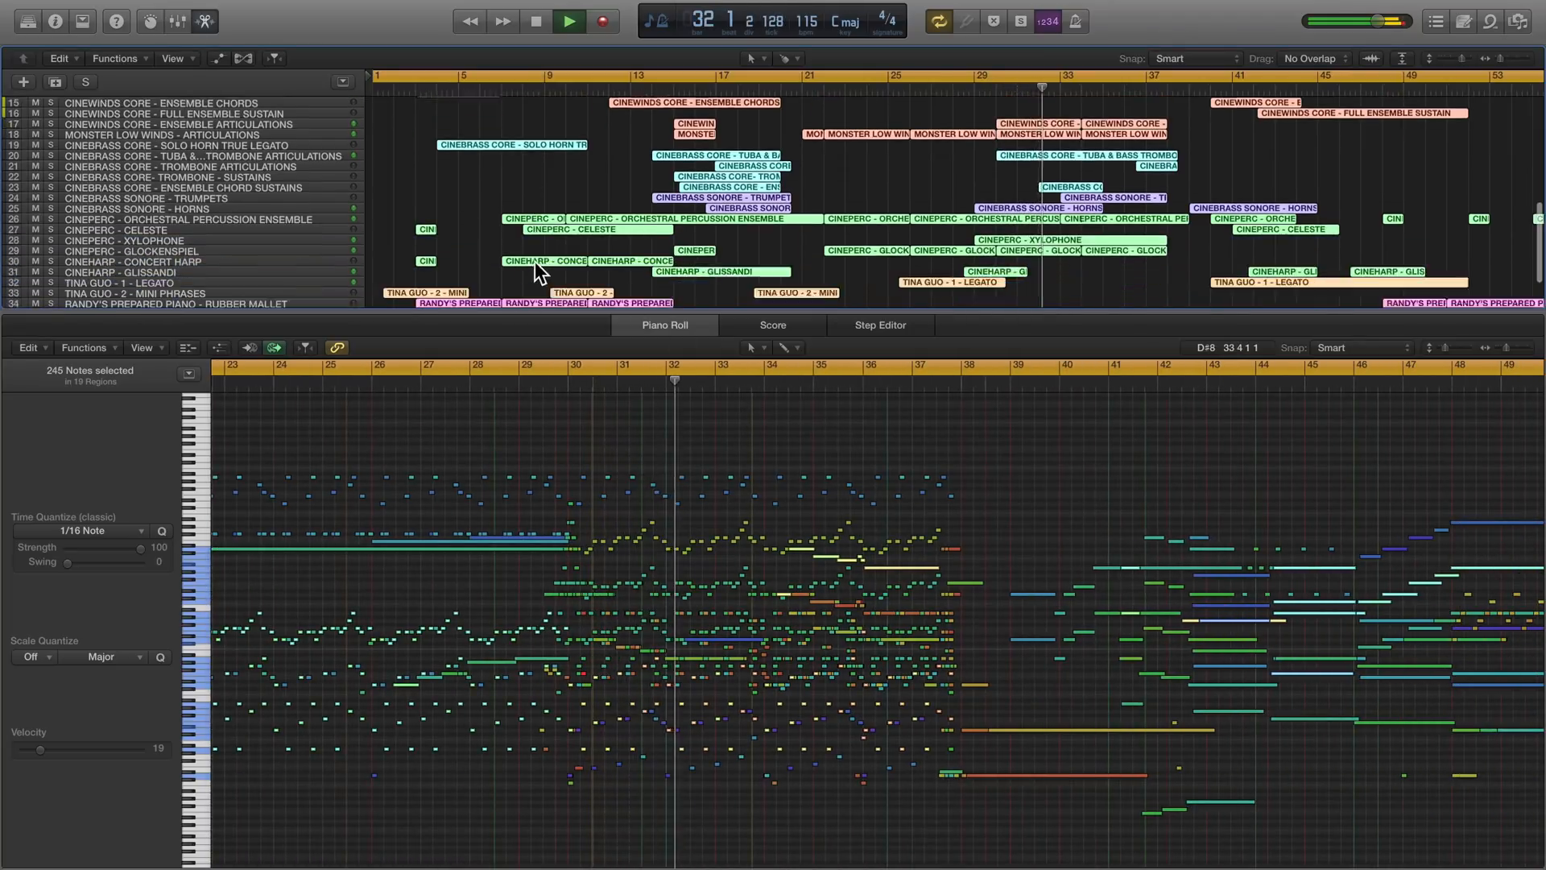
pyautogui.click(195, 224)
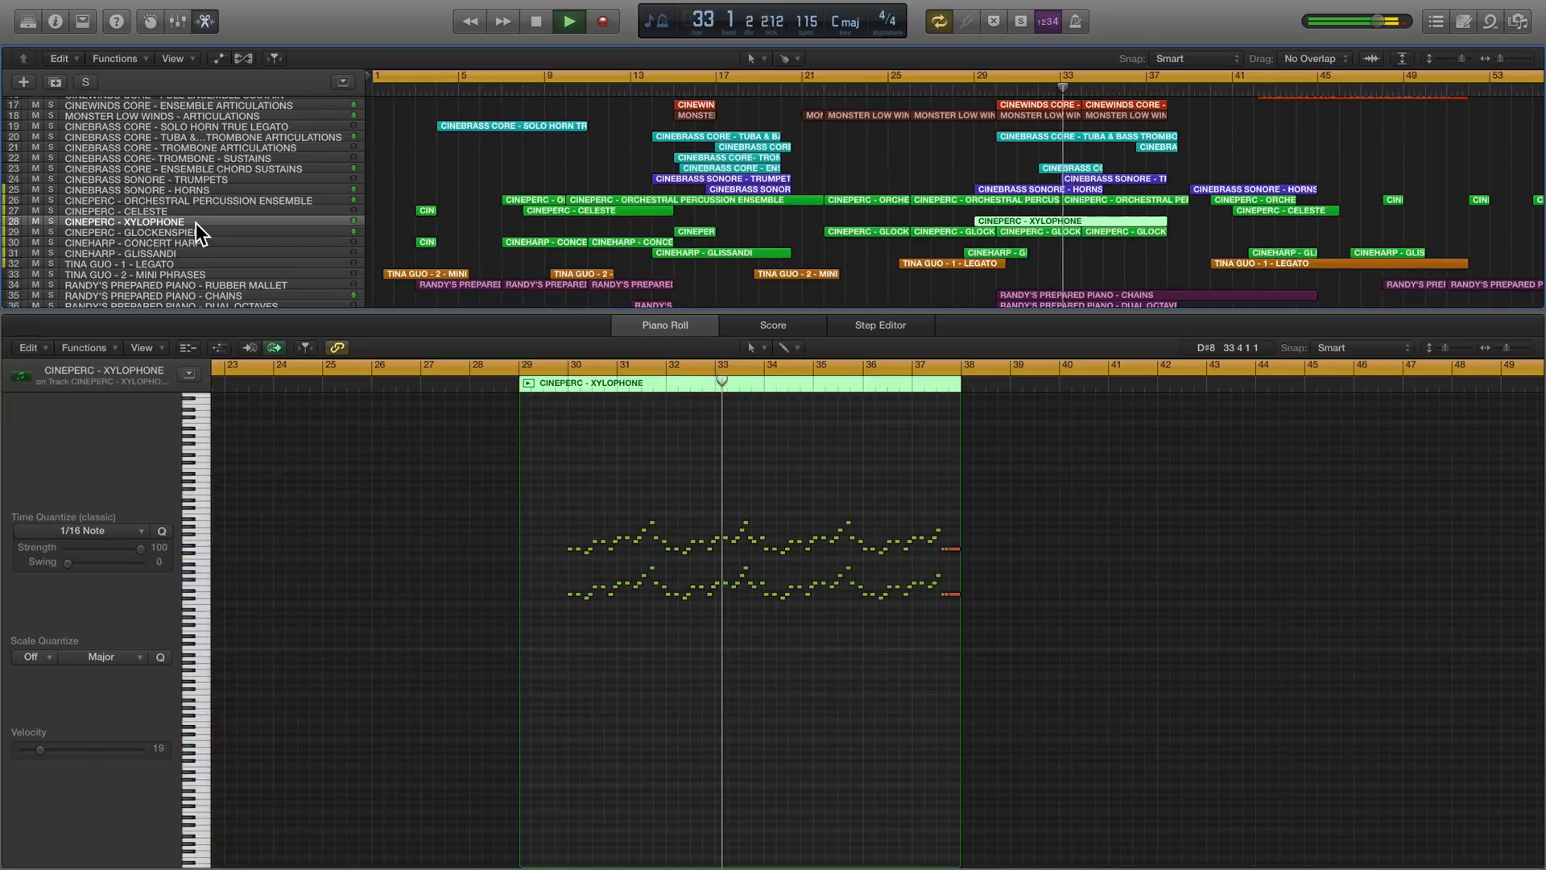
pyautogui.click(193, 232)
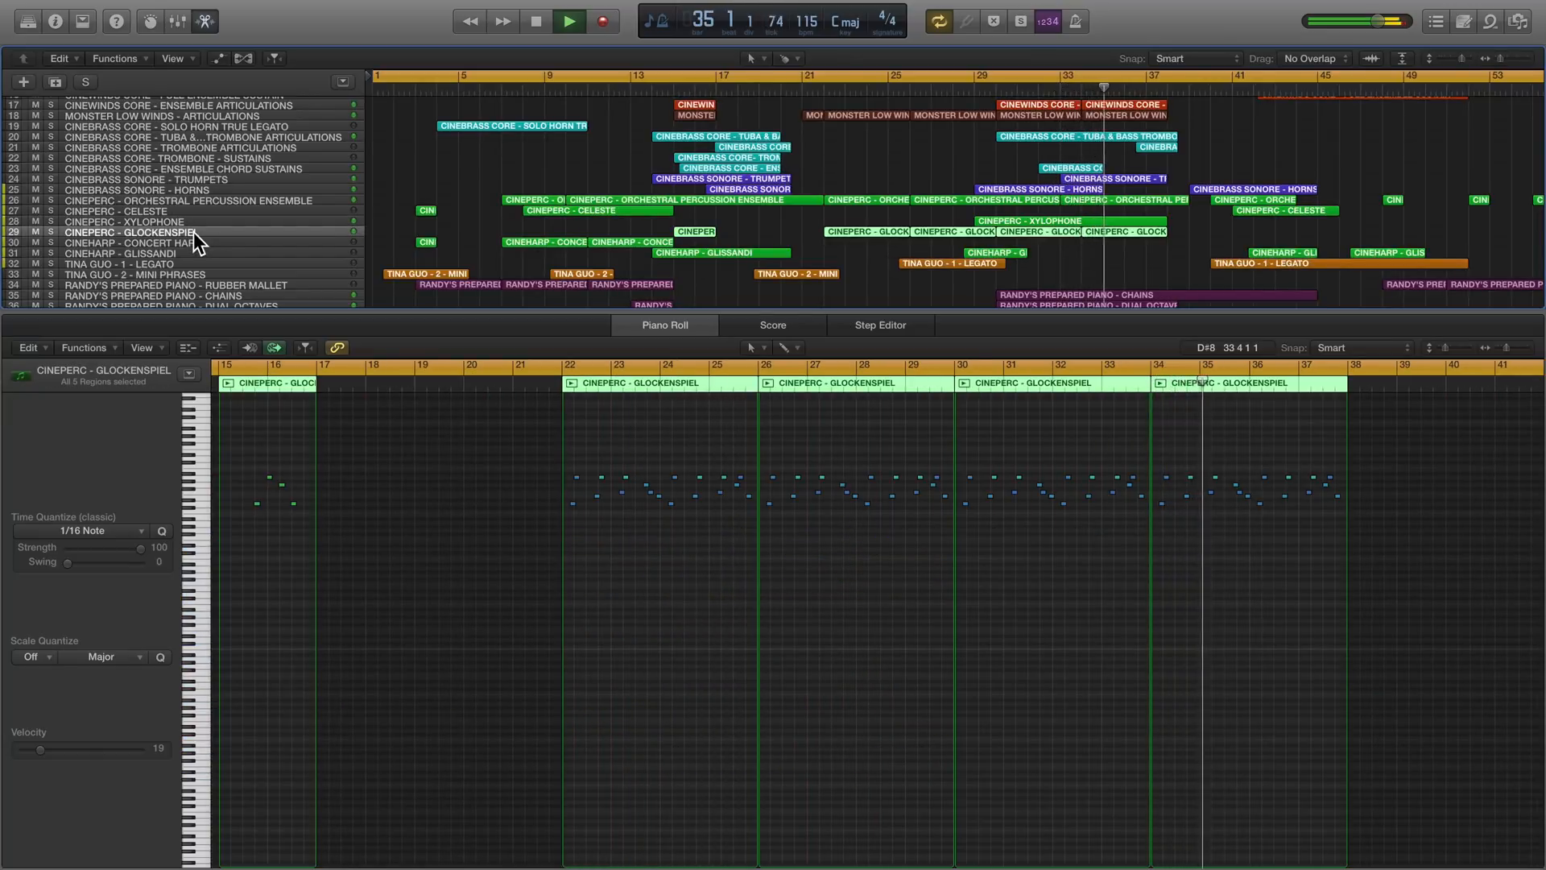
# - Select the Tina Guo - 1 - Legato track and examine its notes between bars 40 and 52 enlarged in the piano roll
pyautogui.scroll(-2, 193, 232)
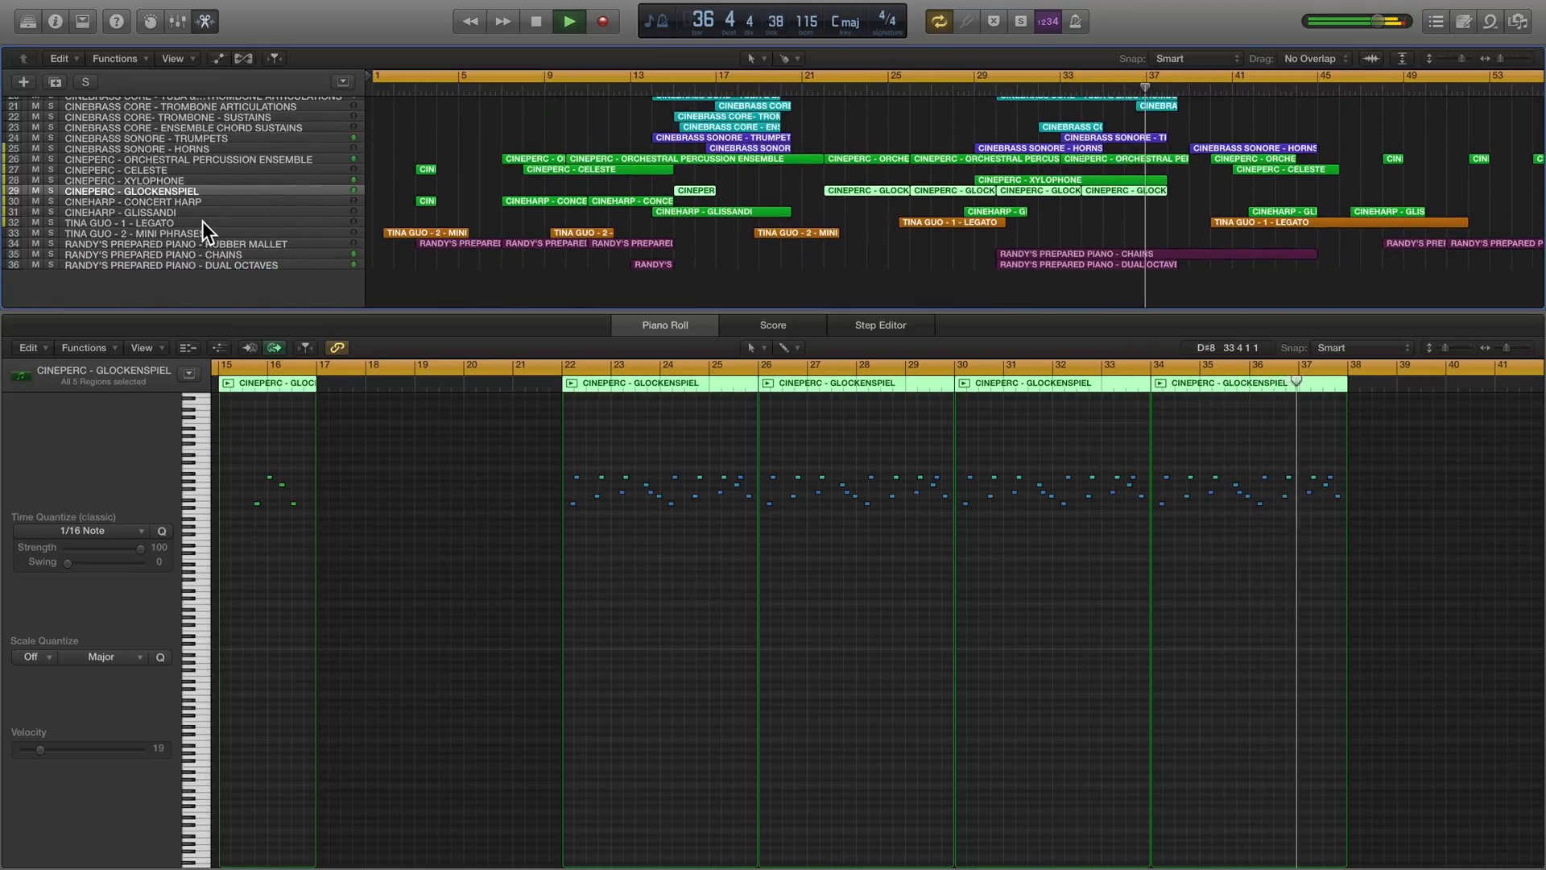
pyautogui.click(202, 220)
pyautogui.hscroll(10, 954, 647)
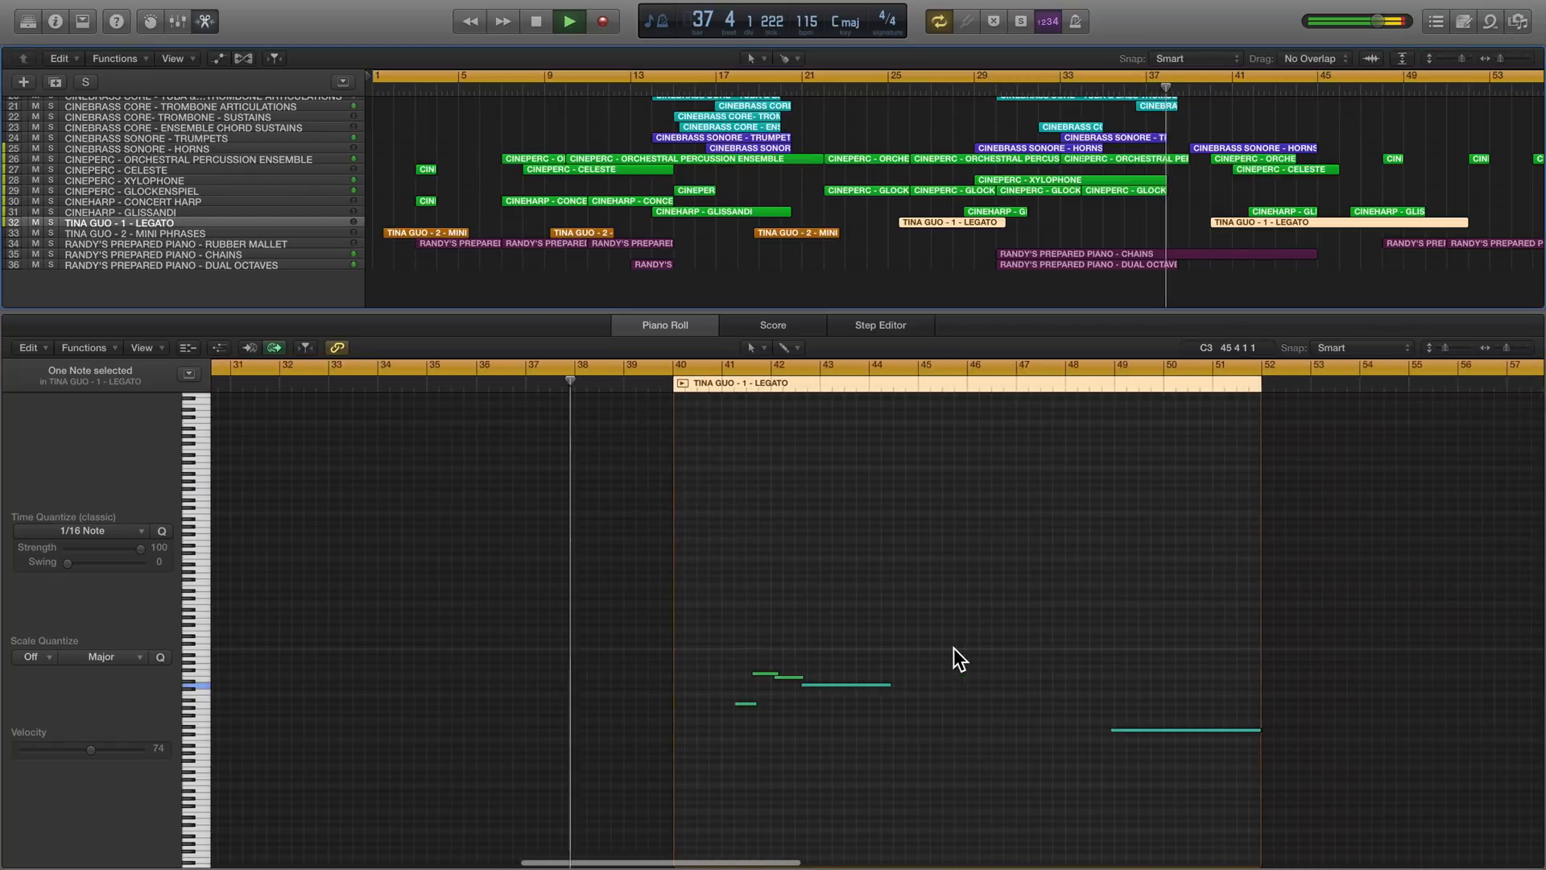
pyautogui.scroll(5, 903, 645)
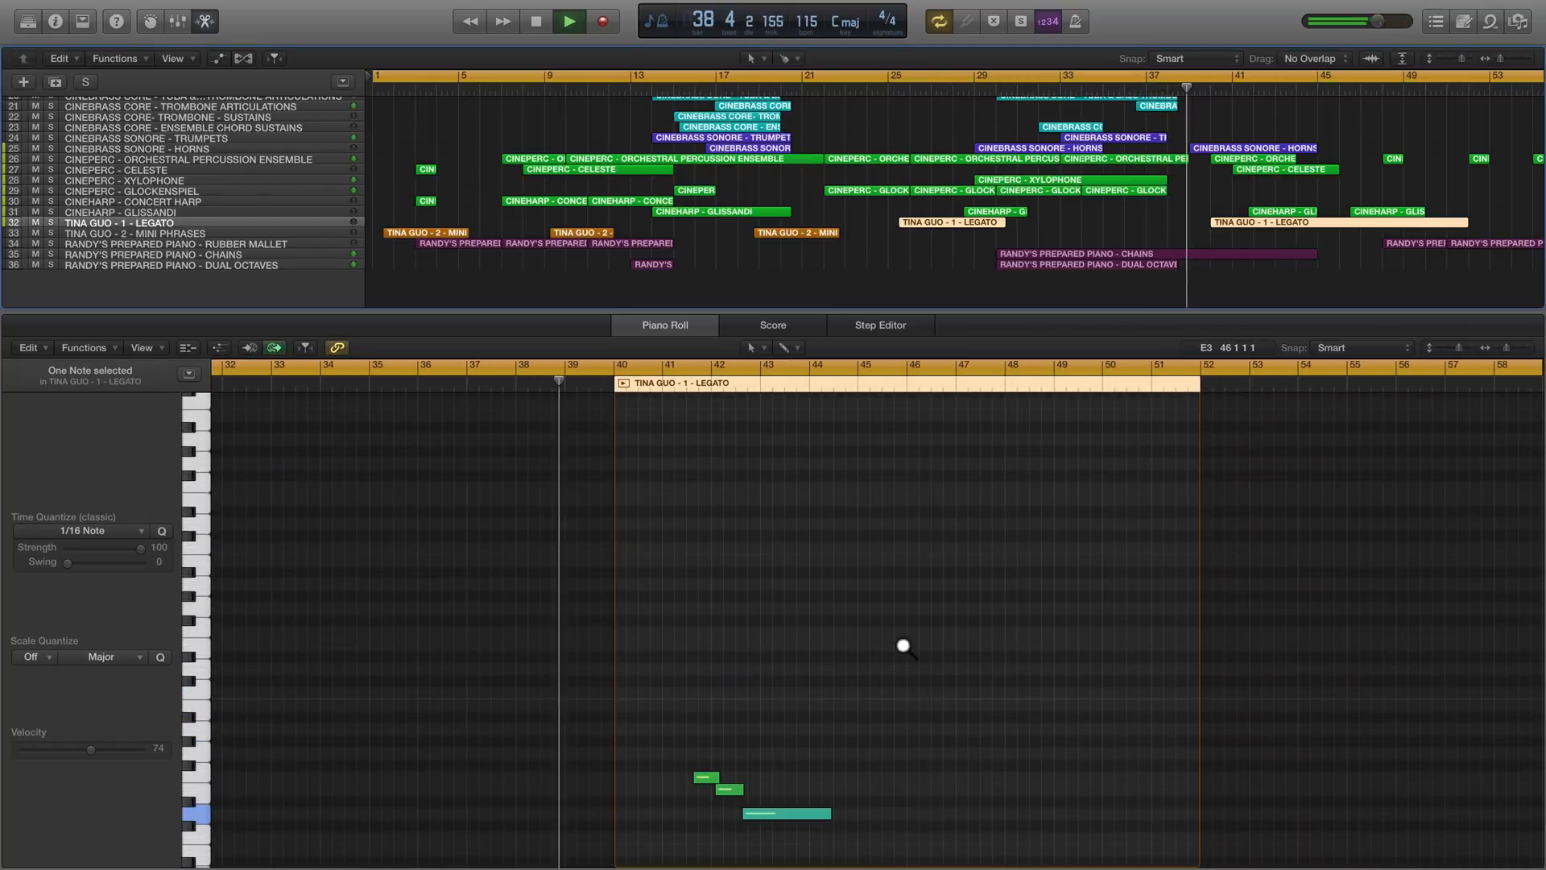
pyautogui.scroll(2, 902, 644)
pyautogui.scroll(-7, 900, 643)
pyautogui.scroll(-2, 870, 636)
pyautogui.hscroll(3, 870, 628)
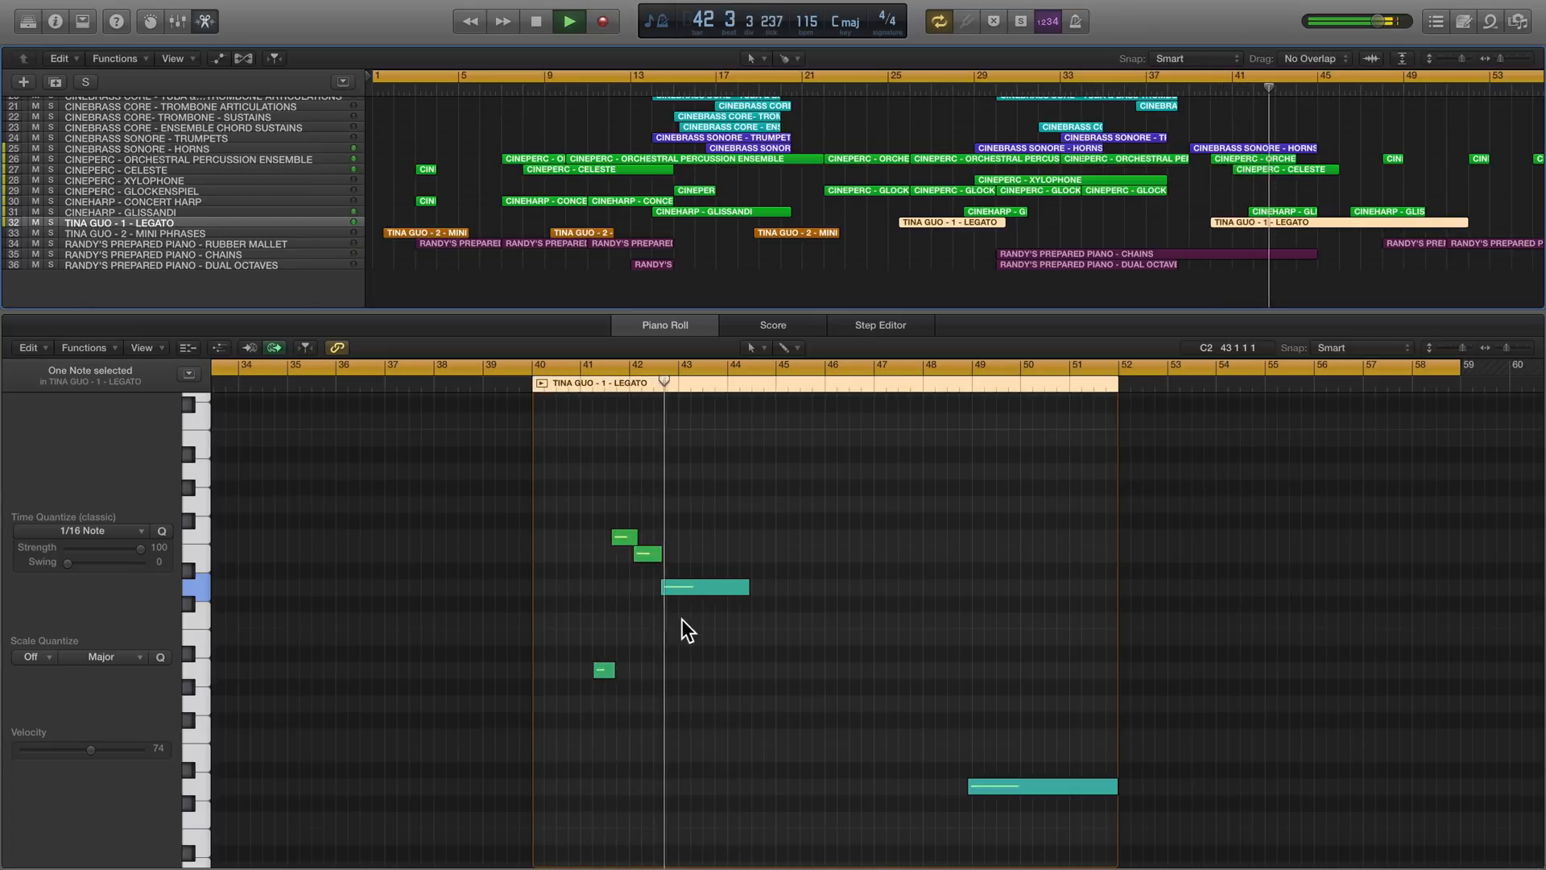
# - Display the mixer, shrink the enlarged Cello Pizz and Ensemble Pizz tracks to the common height, and bring the arrangement's ending into view
pyautogui.press('x')
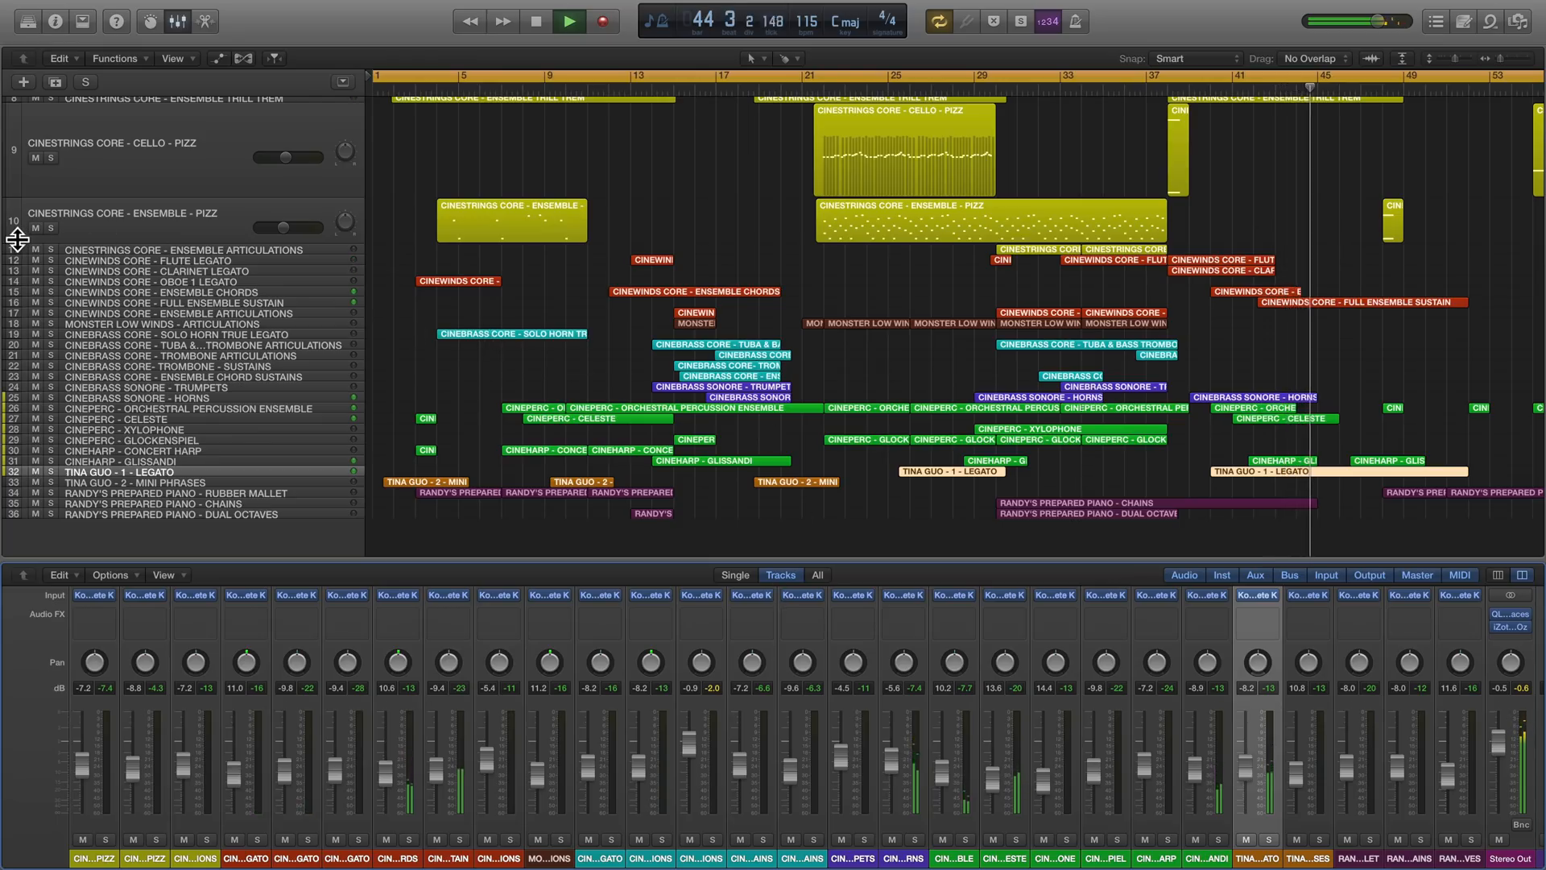
pyautogui.moveTo(14, 234); pyautogui.dragTo(17, 203)
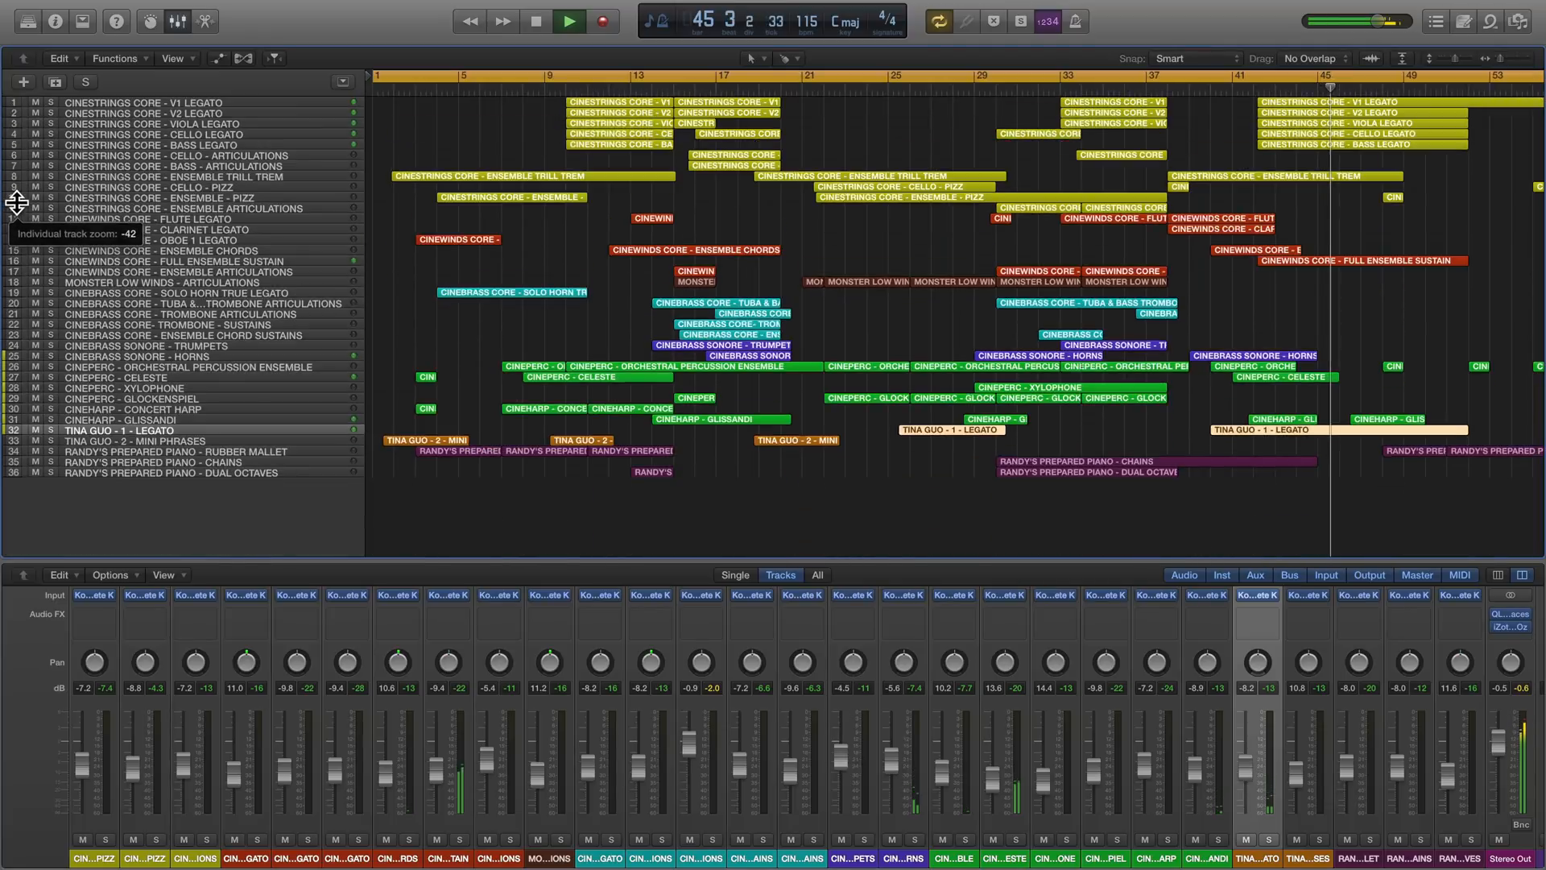
pyautogui.hscroll(5, 574, 311)
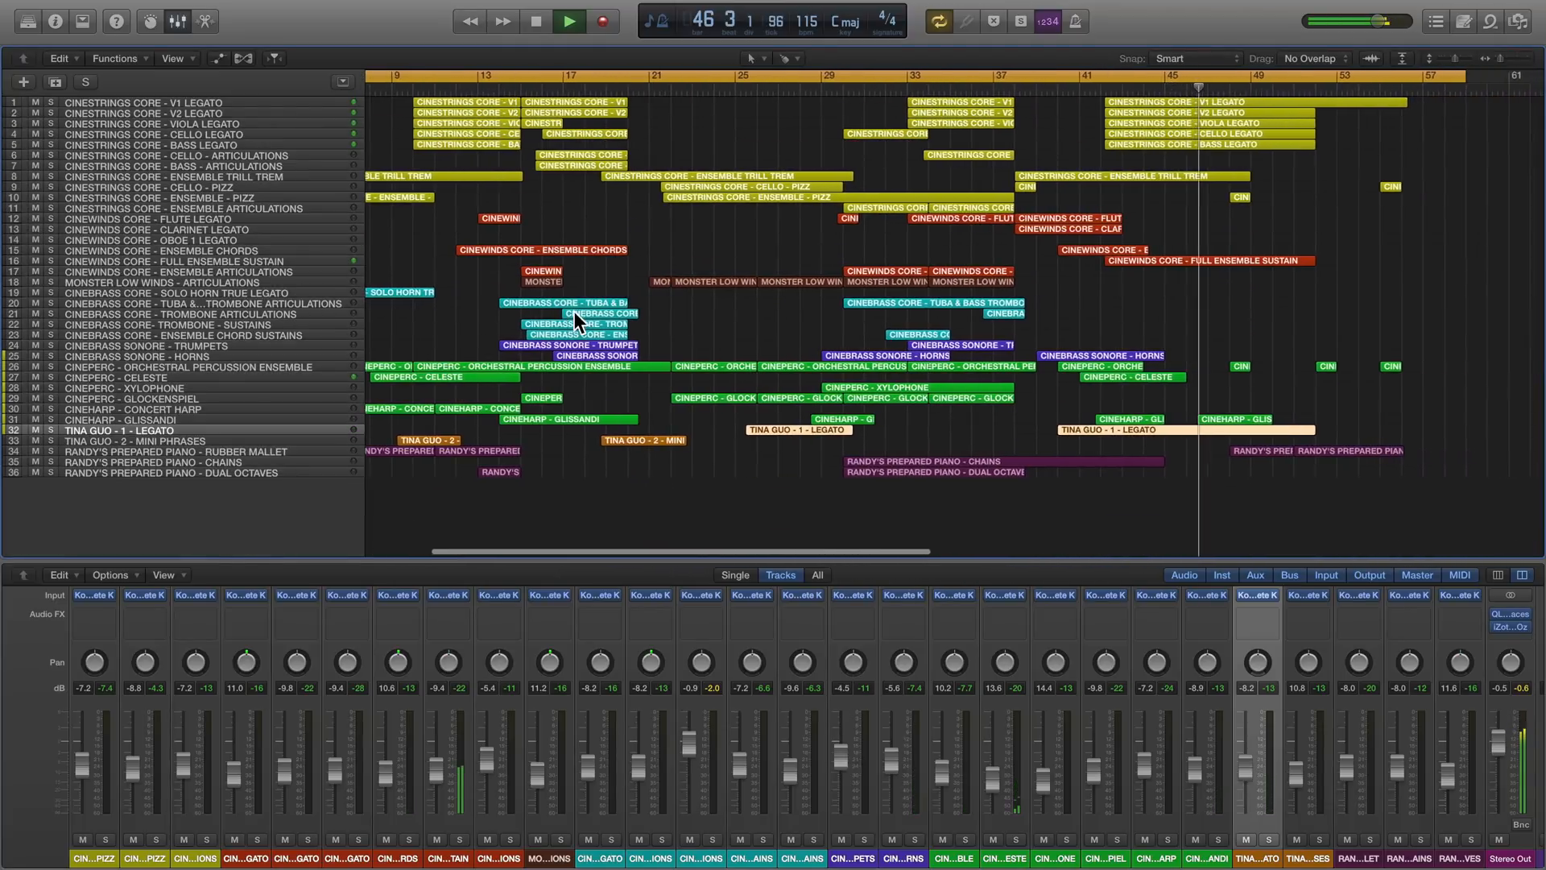
pyautogui.hscroll(2, 575, 314)
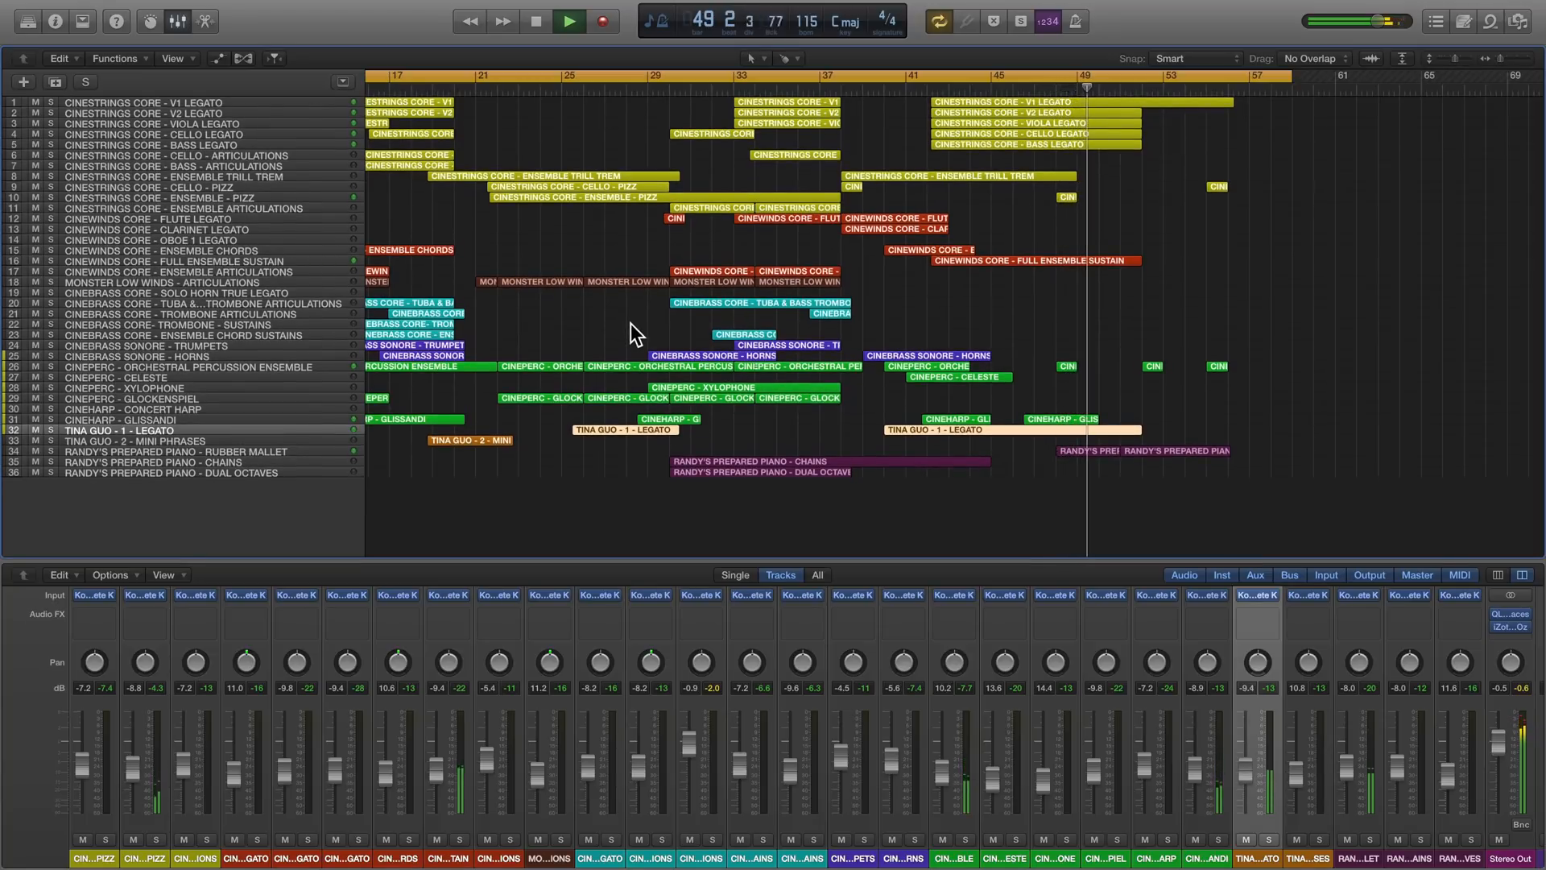
pyautogui.hscroll(1, 634, 333)
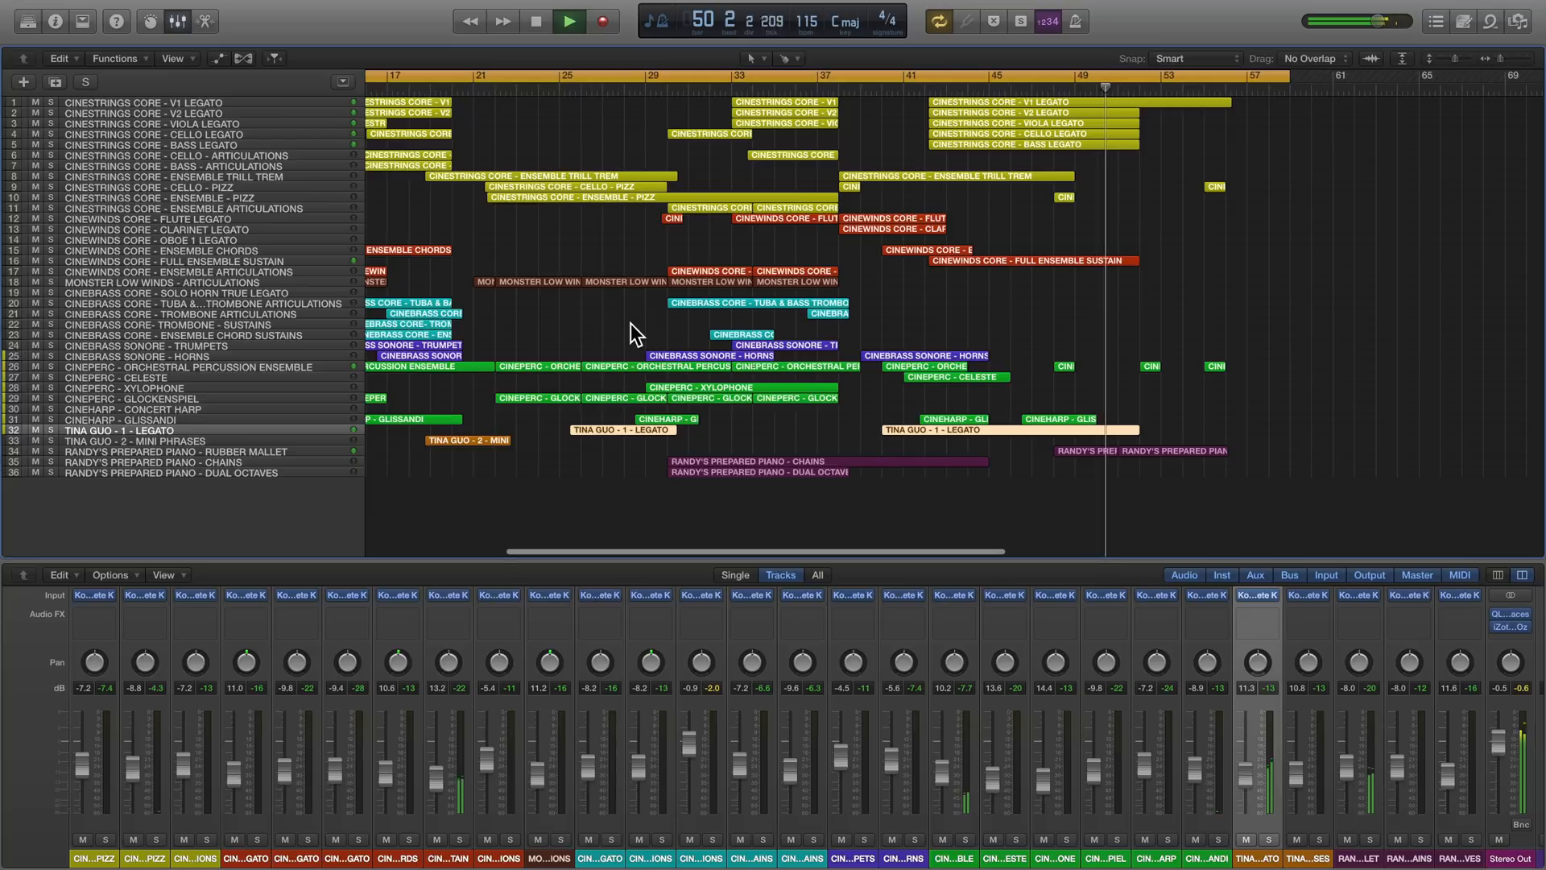